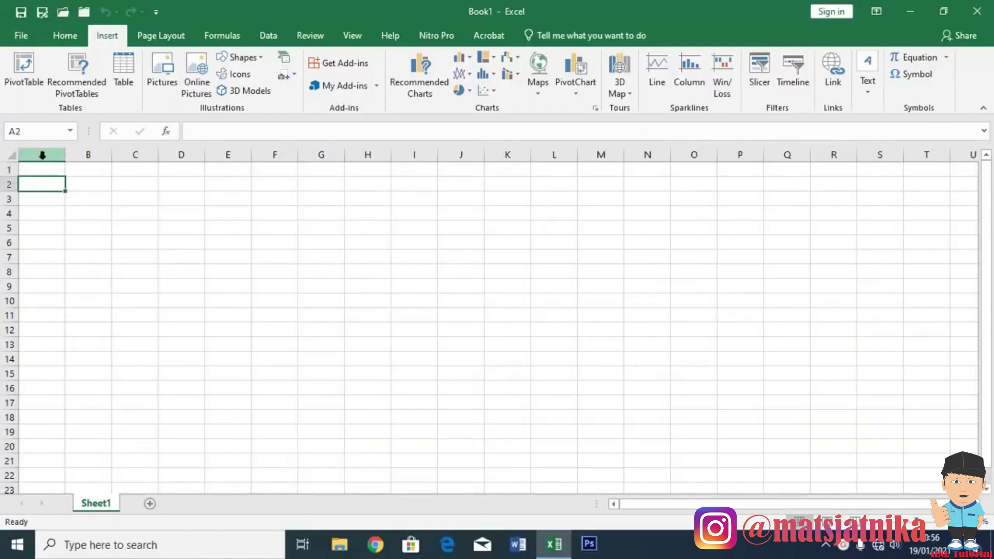
# Type the headings Jenis Kelamin, Alamat and Pendidikan across row 2.
pyautogui.click(8, 172)
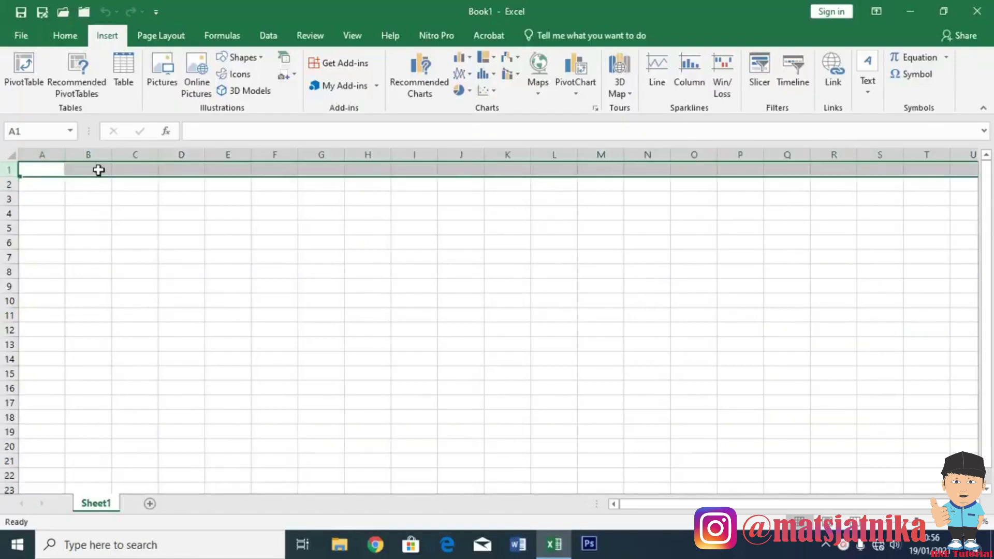
pyautogui.click(88, 154)
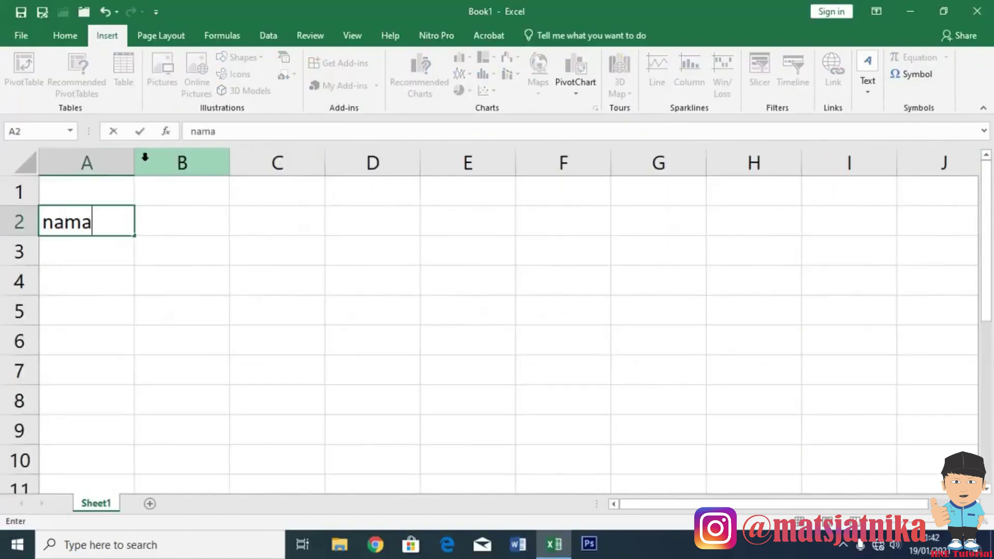
pyautogui.press('Tab')
pyautogui.write('Jenis Kelamin')
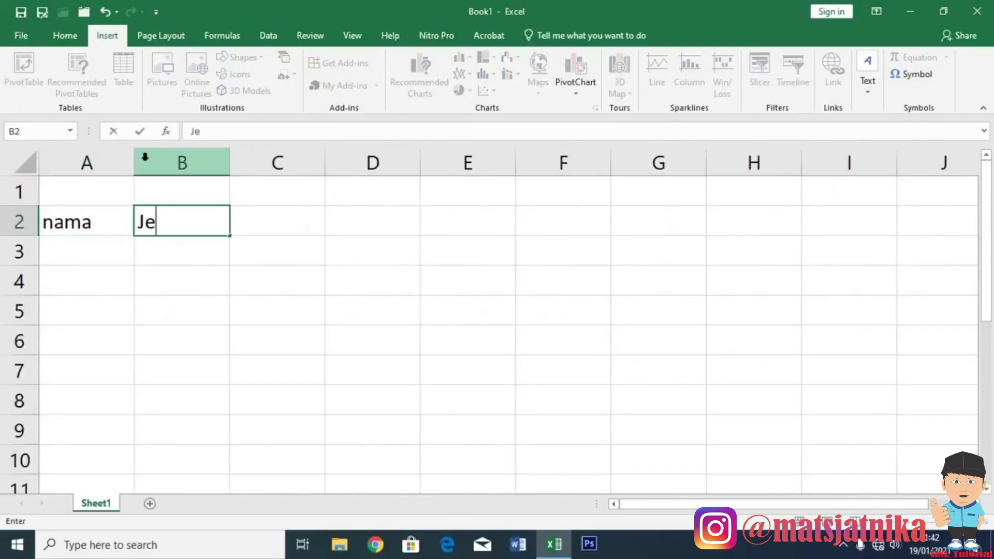
pyautogui.press('Tab')
pyautogui.write('Alamat')
pyautogui.press('Tab')
pyautogui.write('PEndidikan')
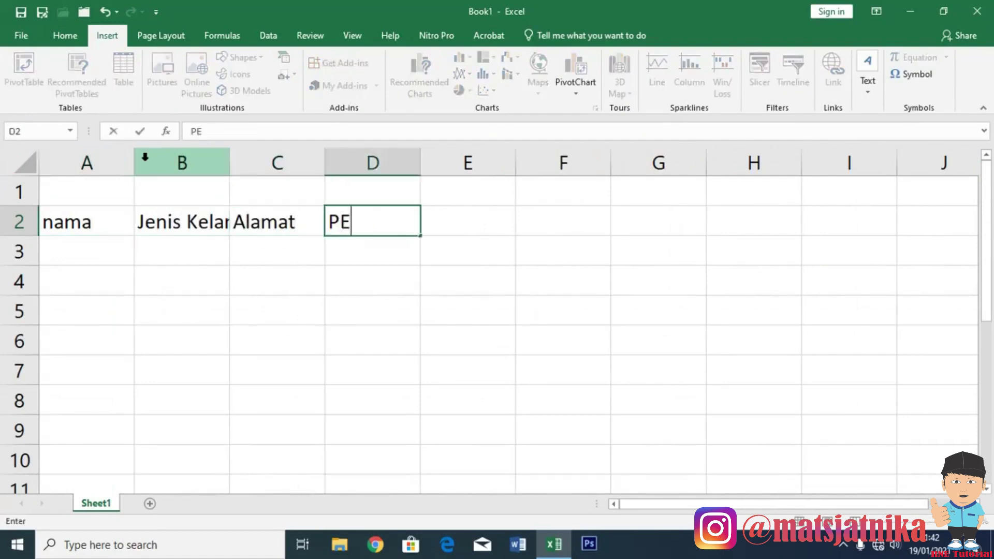
pyautogui.press('Return')
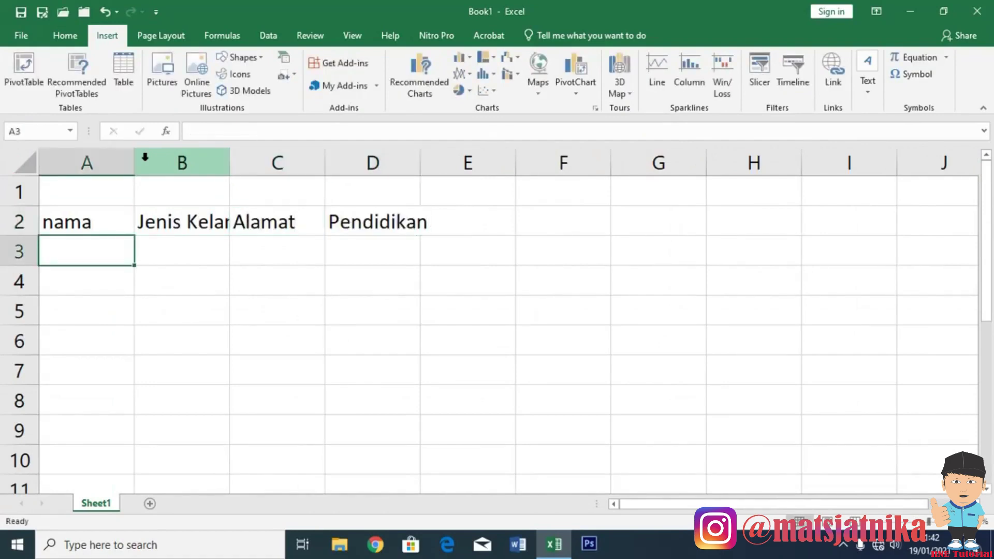
# Insert a new column with Alt+I+C and head it No, followed by Nama.
pyautogui.hotkey('alt', 'i')
pyautogui.press('c')
pyautogui.press('Up')
pyautogui.write('No')
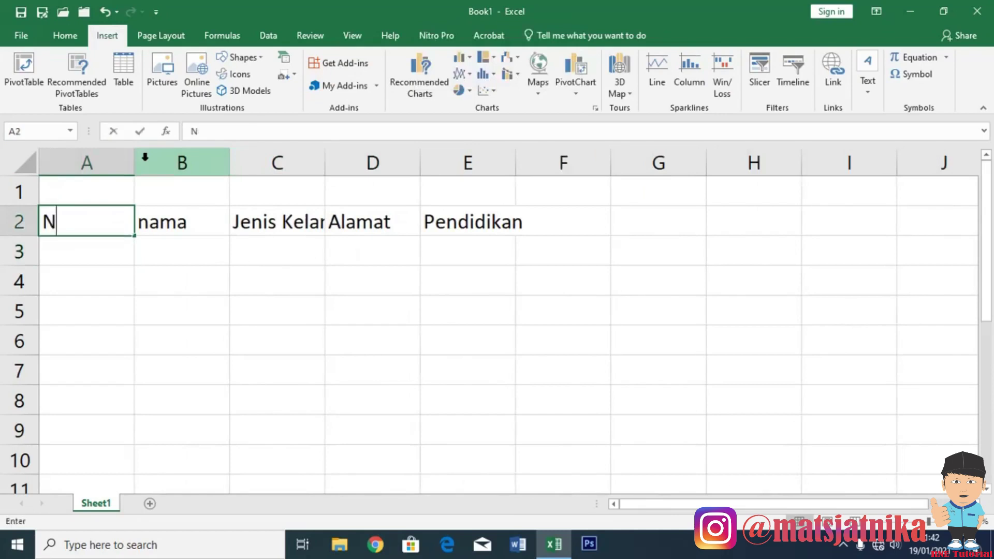
pyautogui.press('Tab')
pyautogui.write('Nama')
pyautogui.hotkey('ctrl', 'Return')
# Number the first three data rows 1, 2 and 3 in the No column.
pyautogui.press('Return')
pyautogui.write('1')
pyautogui.press('Return')
pyautogui.write('2')
pyautogui.press('Return')
pyautogui.write('3')
pyautogui.press('Return')
pyautogui.press('Up')
pyautogui.press('Up')
pyautogui.press('Up')
pyautogui.press('Right')
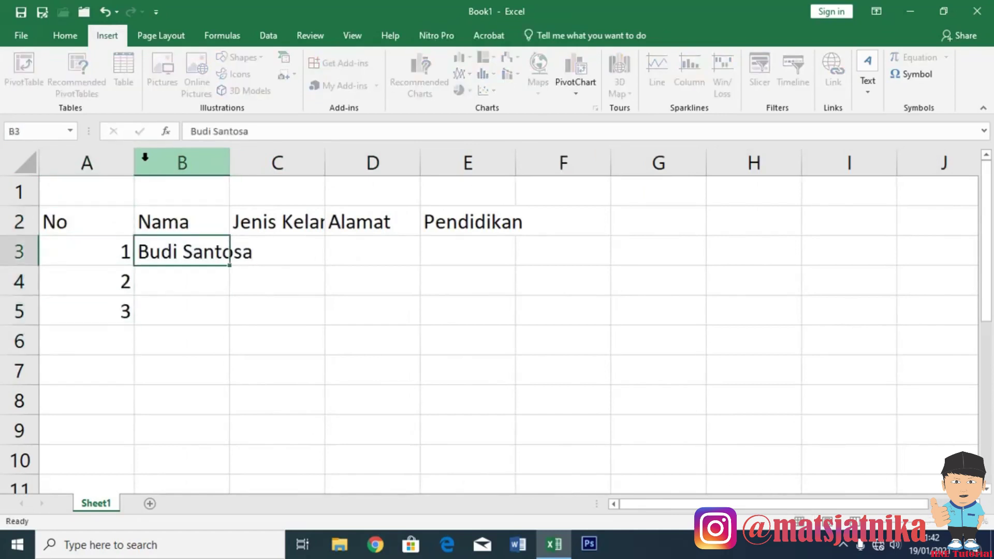
# Enter three employee names under the Nama heading.
pyautogui.press('Return')
pyautogui.press('Return')
pyautogui.press('Return')
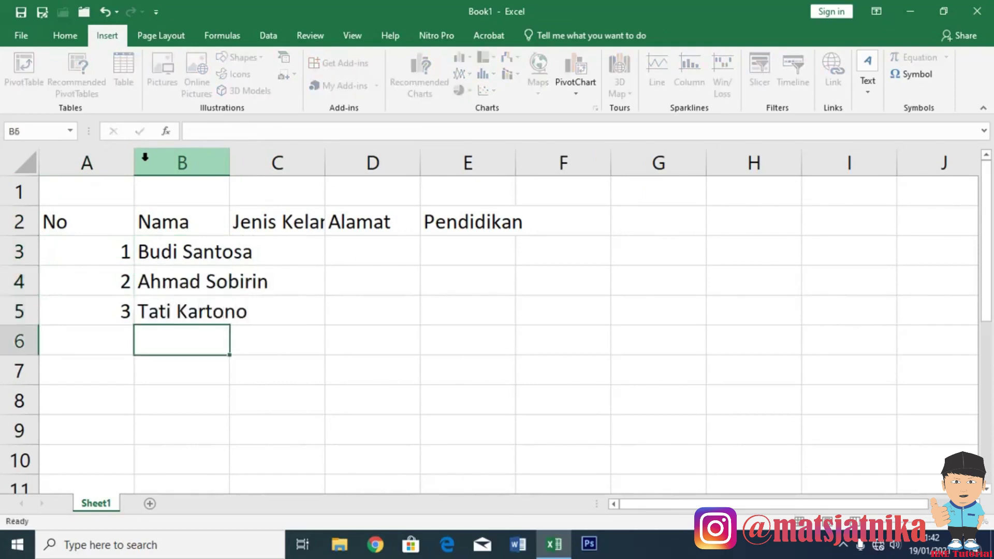
pyautogui.press('Up')
pyautogui.press('Up')
# Autofit column B to fit the names and clear the selection.
pyautogui.hotkey('alt', 'o')
pyautogui.press('c')
pyautogui.press('a')
pyautogui.press('Up')
pyautogui.press('Right')
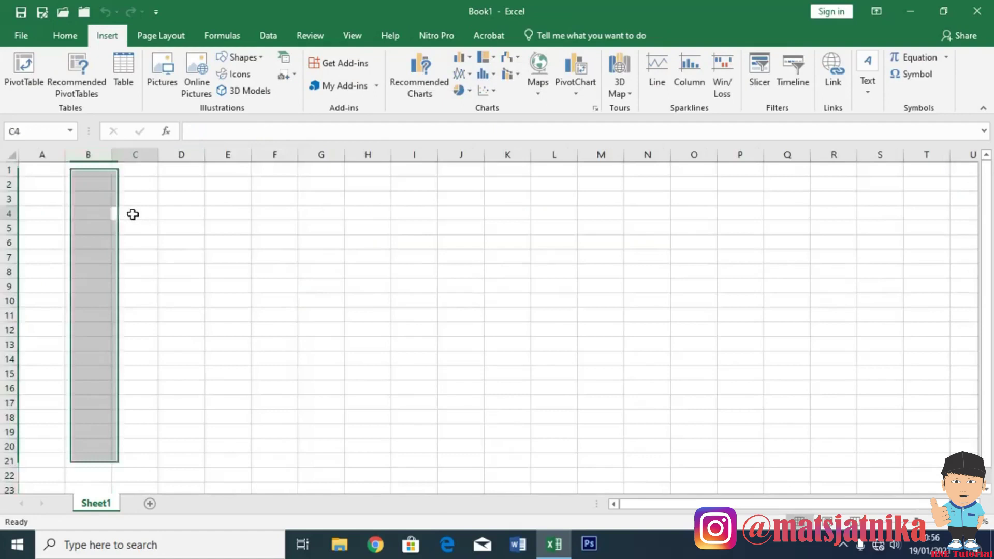
pyautogui.click(133, 215)
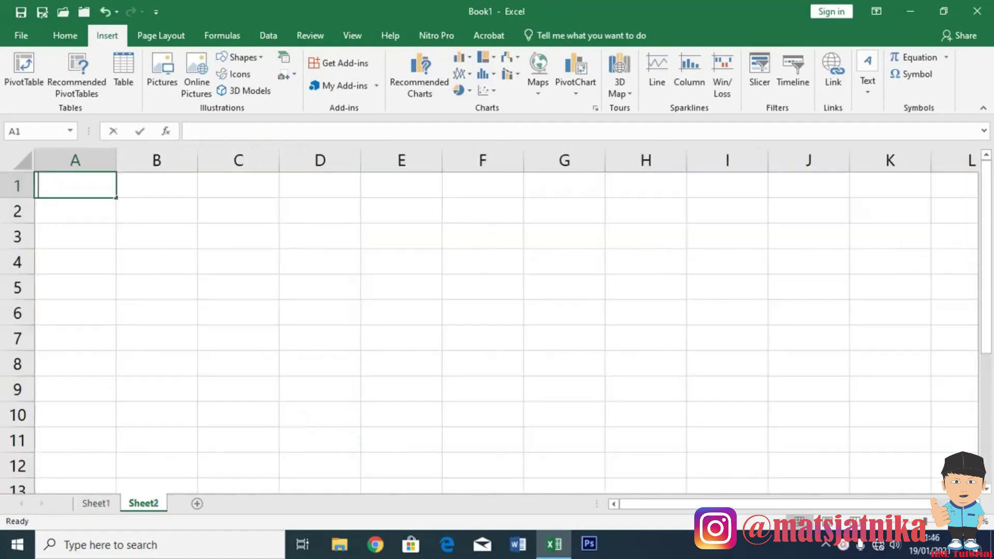
# On Sheet2, type angka with the number 1500000 below it.
pyautogui.write('angla')
pyautogui.press('BackSpace')
pyautogui.press('BackSpace')
pyautogui.write('ka')
pyautogui.press('Return')
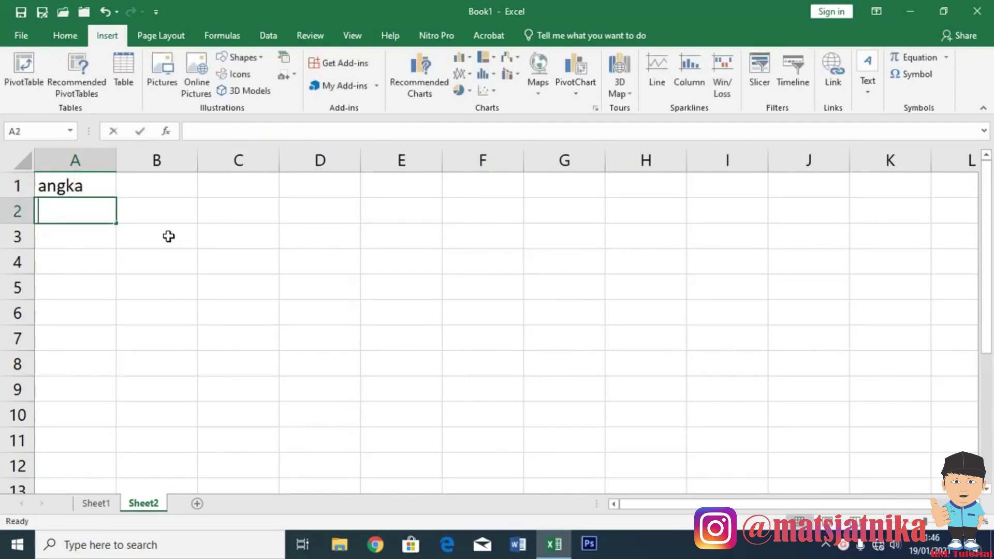
pyautogui.write('1500000')
pyautogui.press('Return')
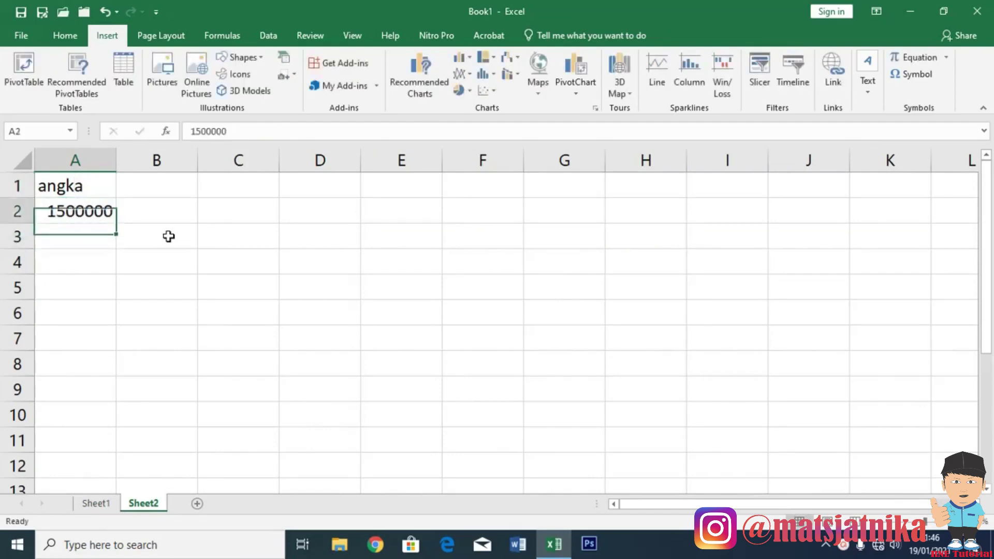
# Enter the heading tanggal in B1 with the date 14-1-2011 beneath it.
pyautogui.press('Up')
pyautogui.press('Up')
pyautogui.press('Right')
pyautogui.write('tanggal')
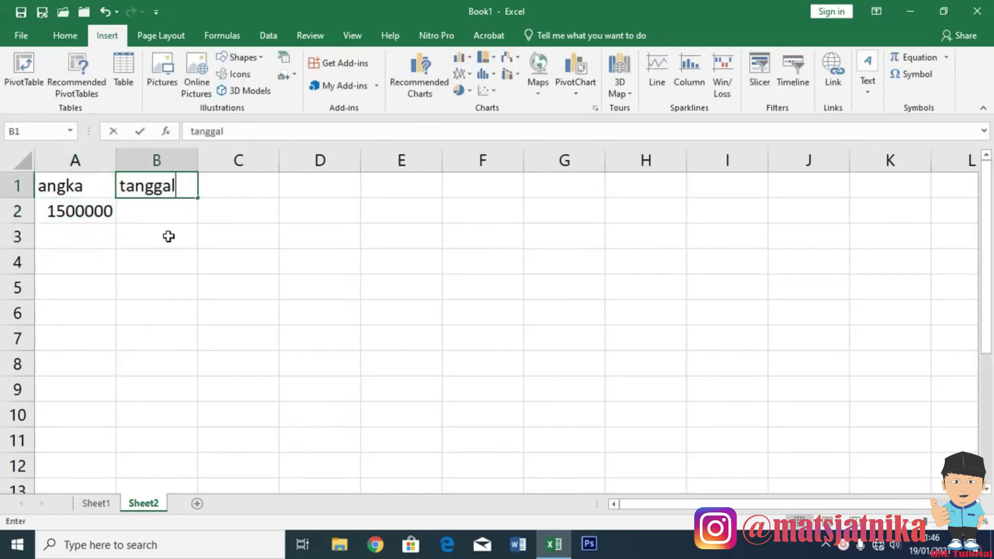
pyautogui.press('Return')
pyautogui.write('14-1-201')
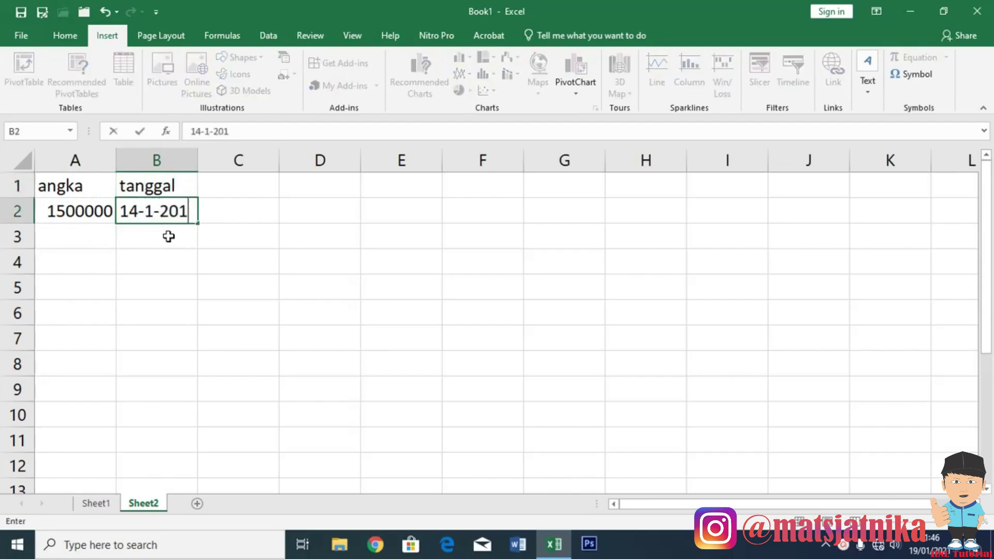
pyautogui.write('1')
pyautogui.press('Up')
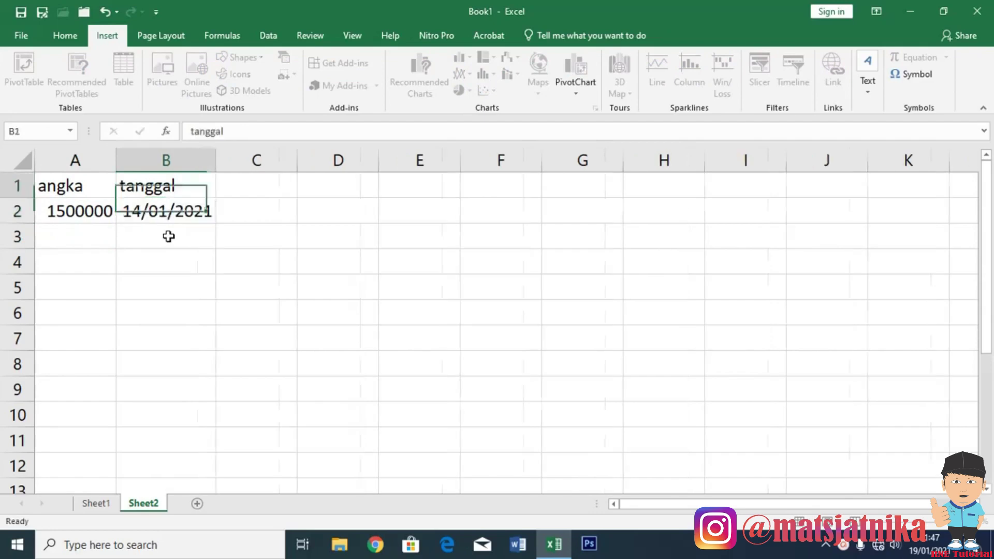
# Add the heading Nama in C1 with an employee's name below it.
pyautogui.press('Right')
pyautogui.write('Nama')
pyautogui.press('Return')
pyautogui.press('Return')
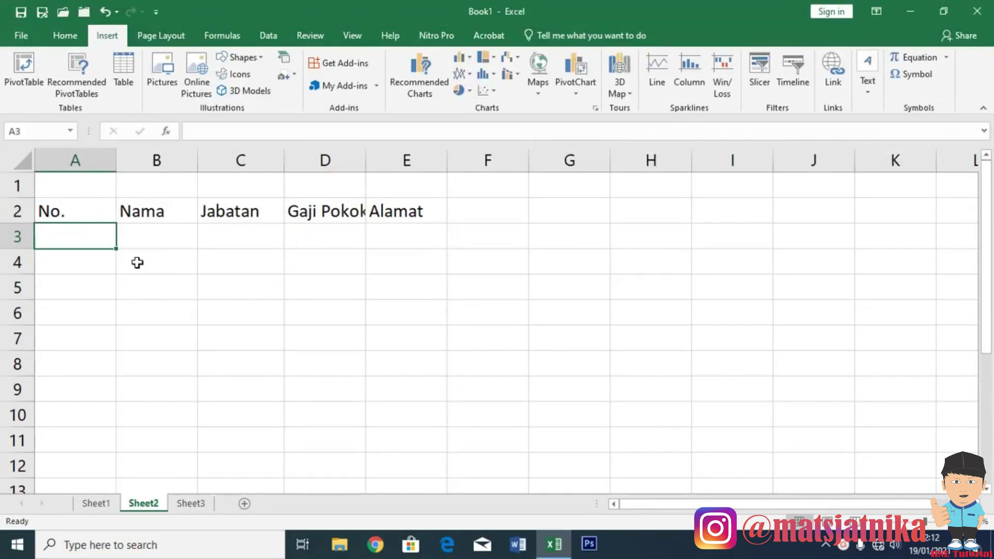
# Number the No. column 1, 2 and 3 in A3:A5.
pyautogui.write('1')
pyautogui.press('Return')
pyautogui.write('2')
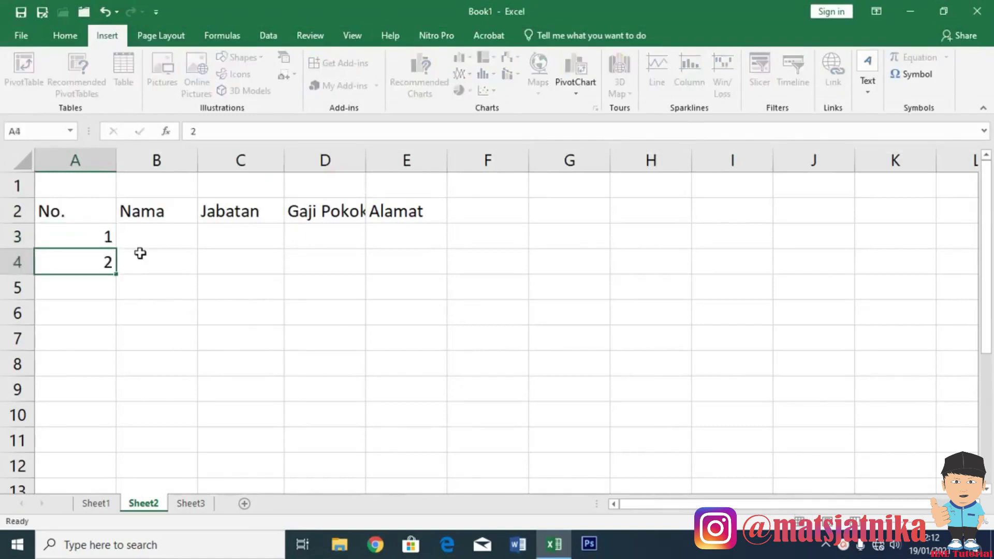
pyautogui.press('Return')
pyautogui.write('3')
pyautogui.click(159, 235)
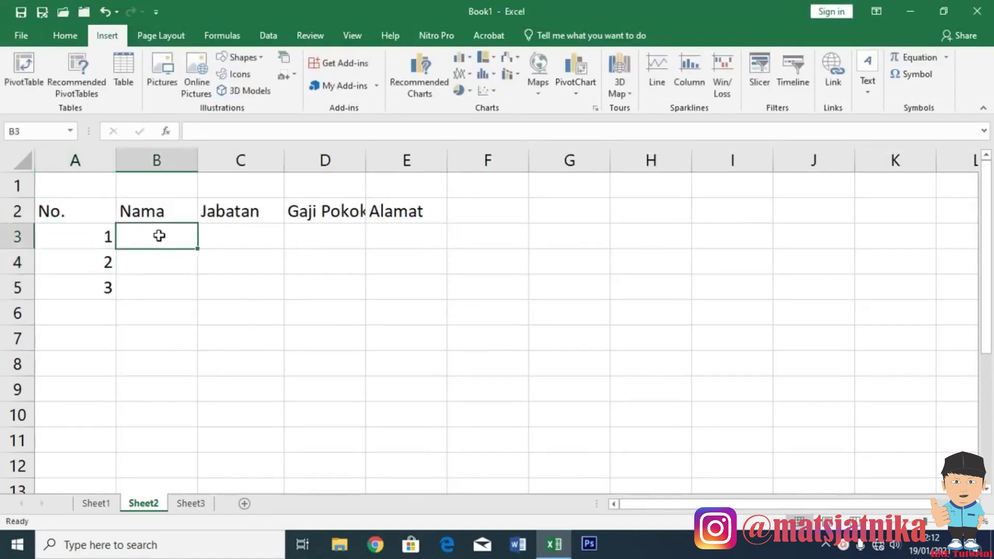
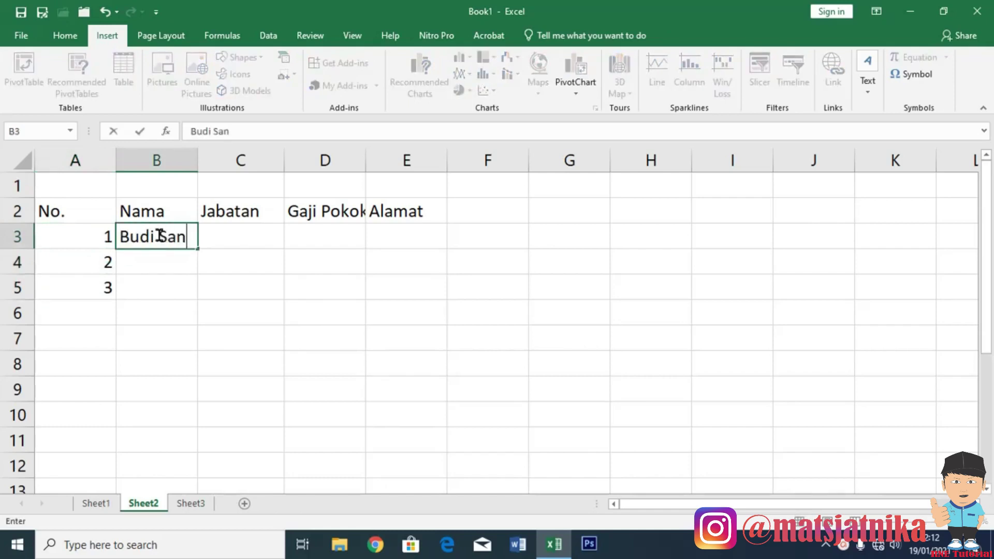
# Enter three employee names in B3:B5 and review column B.
pyautogui.press('Return')
pyautogui.press('Return')
pyautogui.write('Mahira')
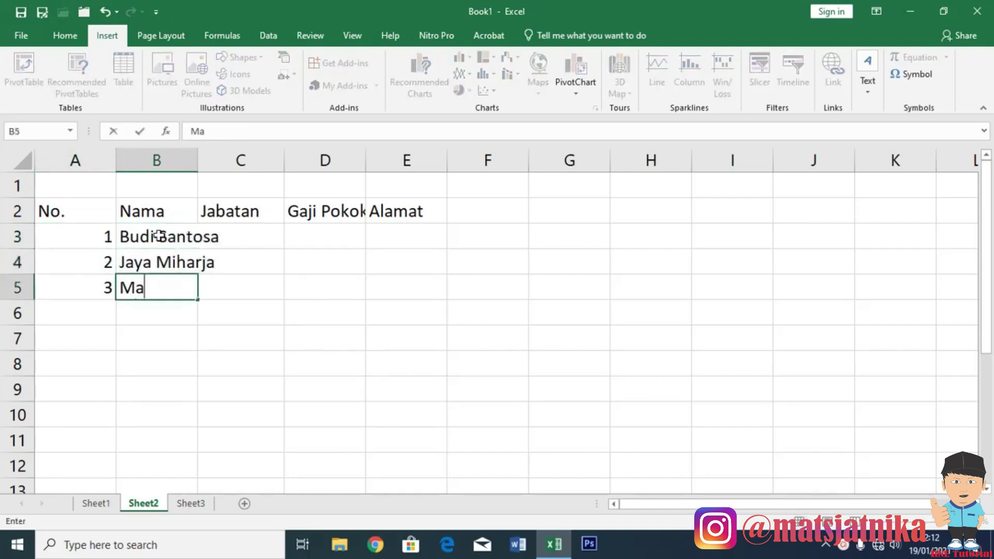
pyautogui.click(160, 236)
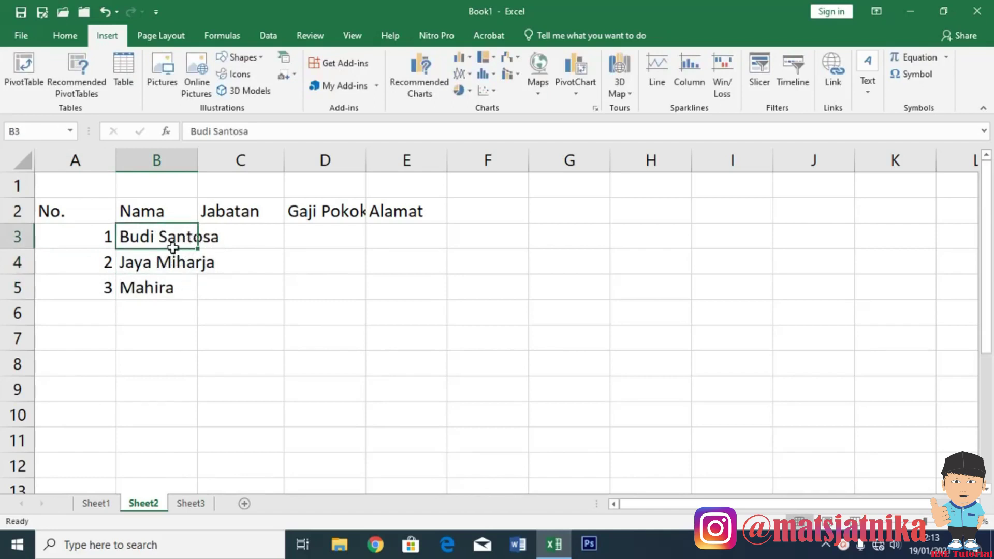
pyautogui.click(158, 161)
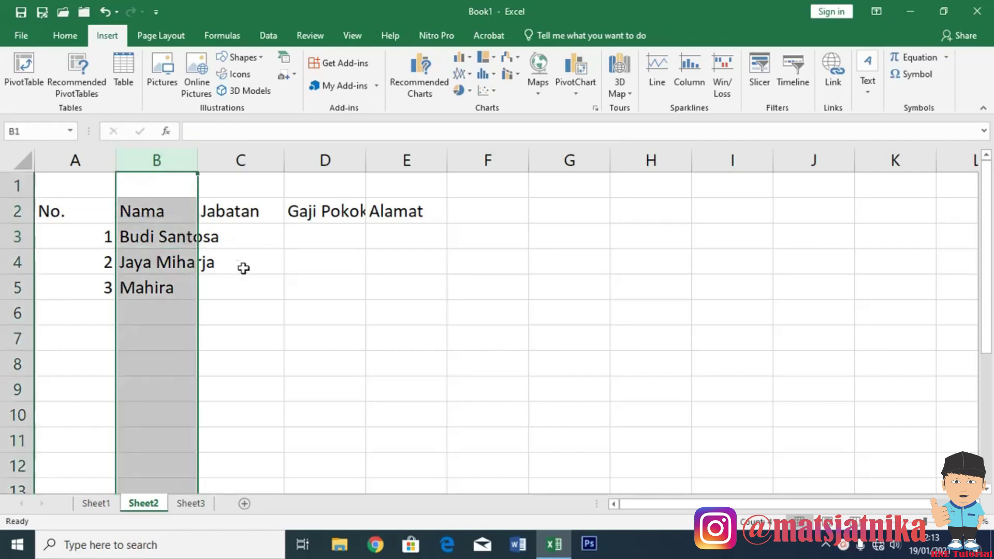
pyautogui.click(245, 239)
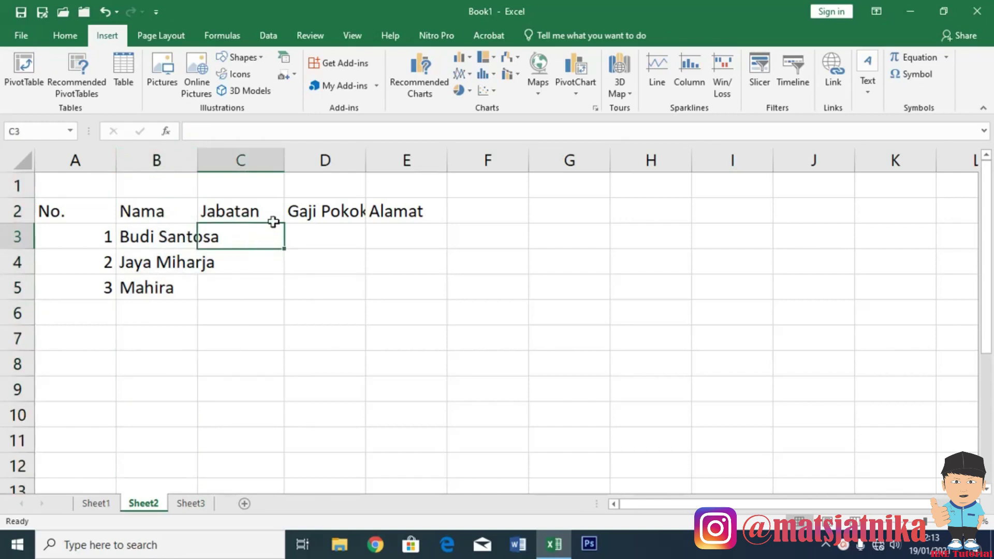
# Finish the Jabatan entries Direktur, Ketua and Wakil in C3:C5.
pyautogui.write('Direktur')
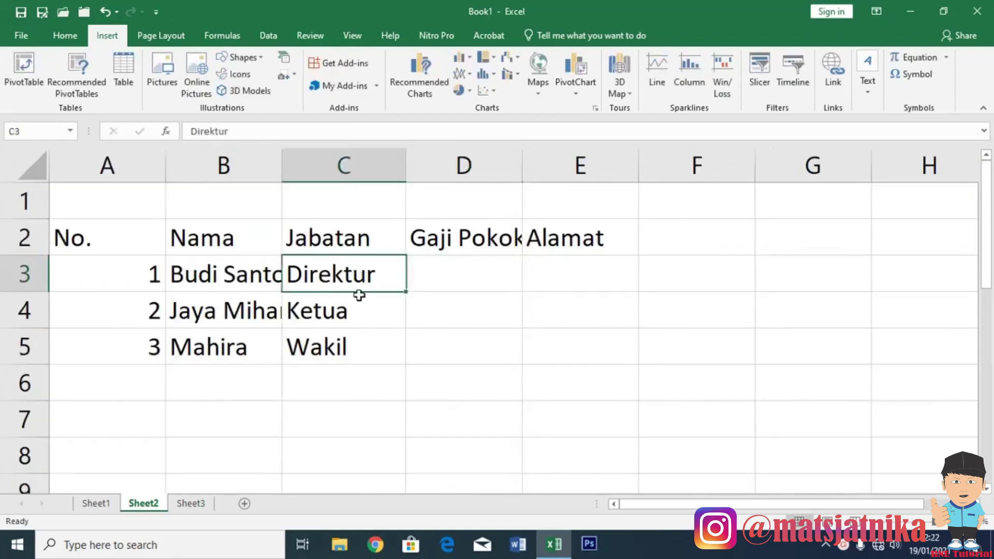
pyautogui.moveTo(355, 293); pyautogui.dragTo(362, 343)
pyautogui.click(449, 279)
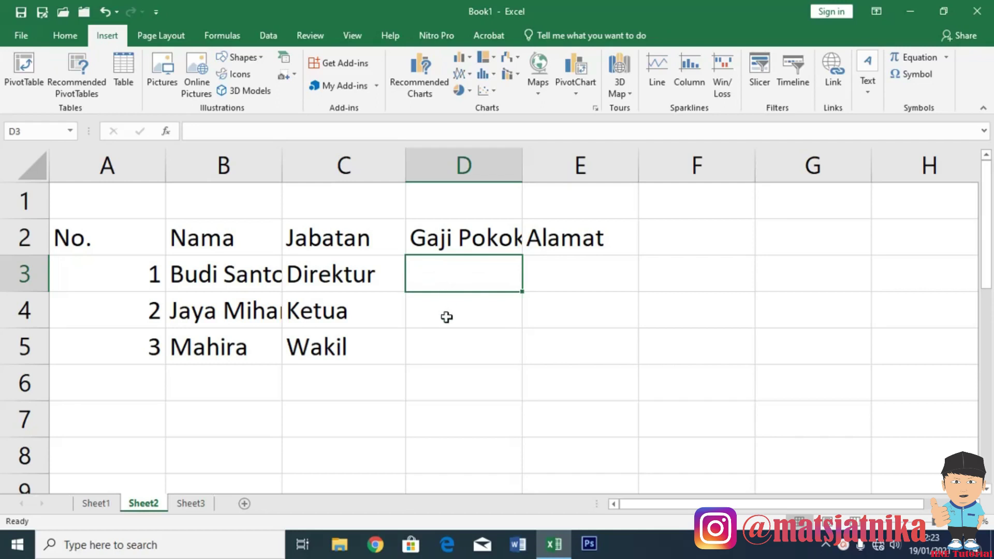
# Enter Gaji Pokok salaries 5000000, 1500000 and 2750000 in D3:D5.
pyautogui.write('5')
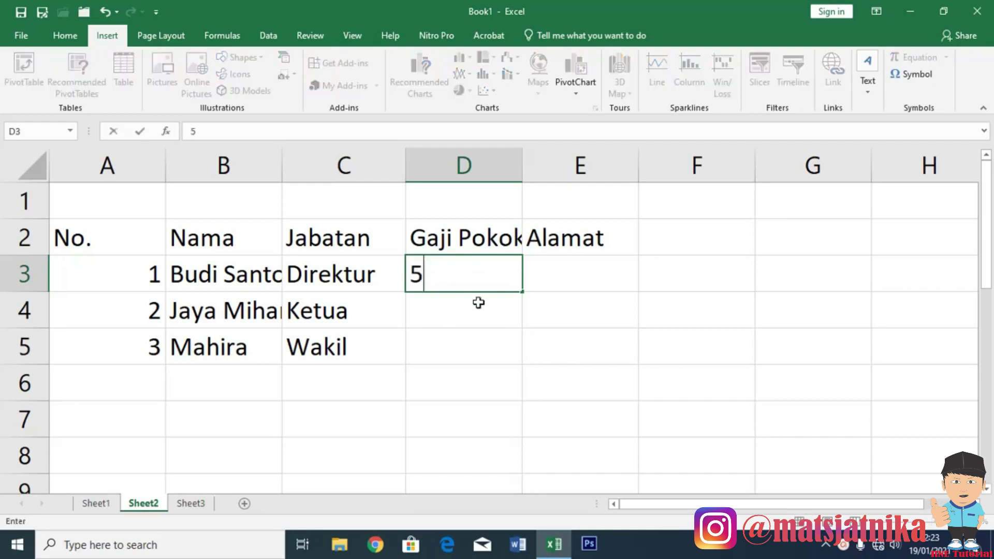
pyautogui.write('000000')
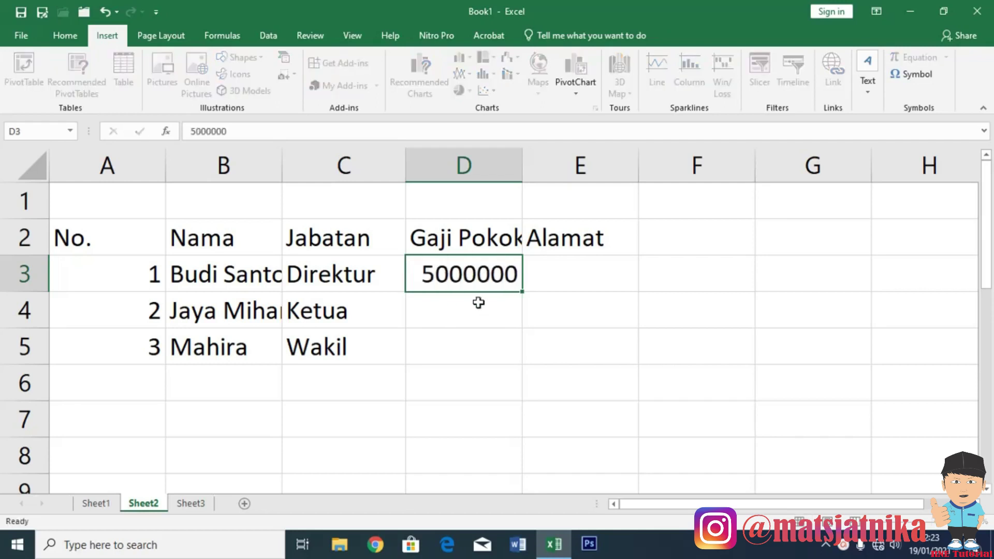
pyautogui.press('Return')
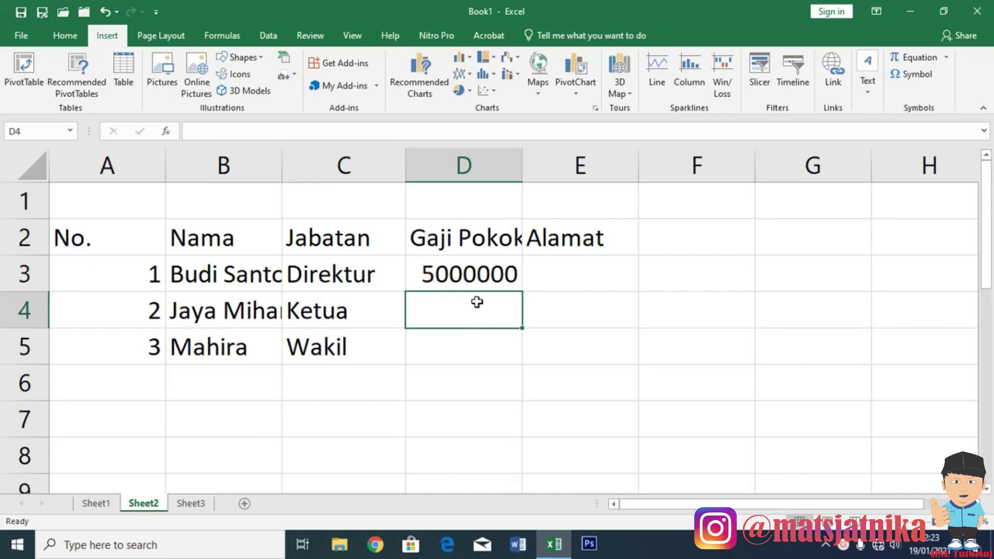
pyautogui.write('150000')
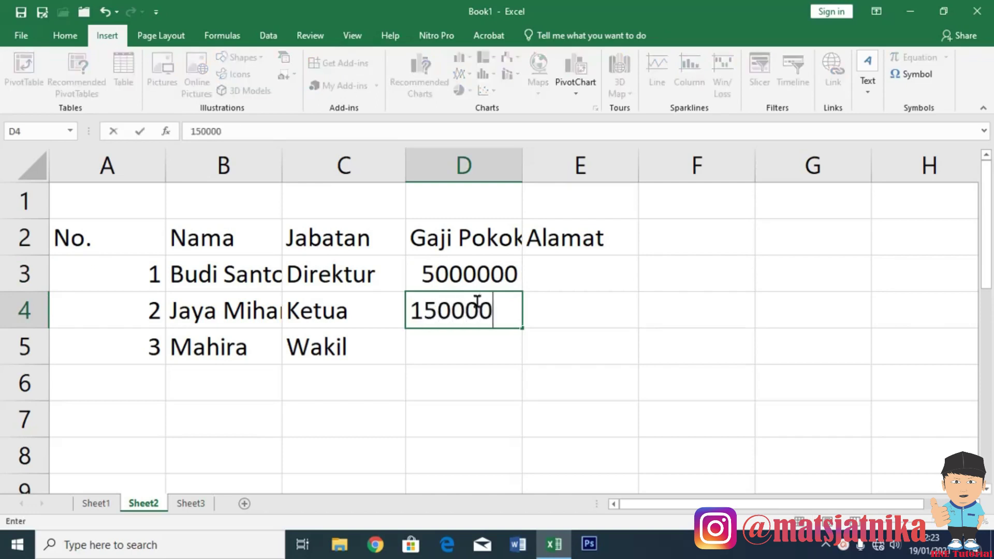
pyautogui.write('0')
pyautogui.press('Return')
pyautogui.write('2750000')
pyautogui.press('Return')
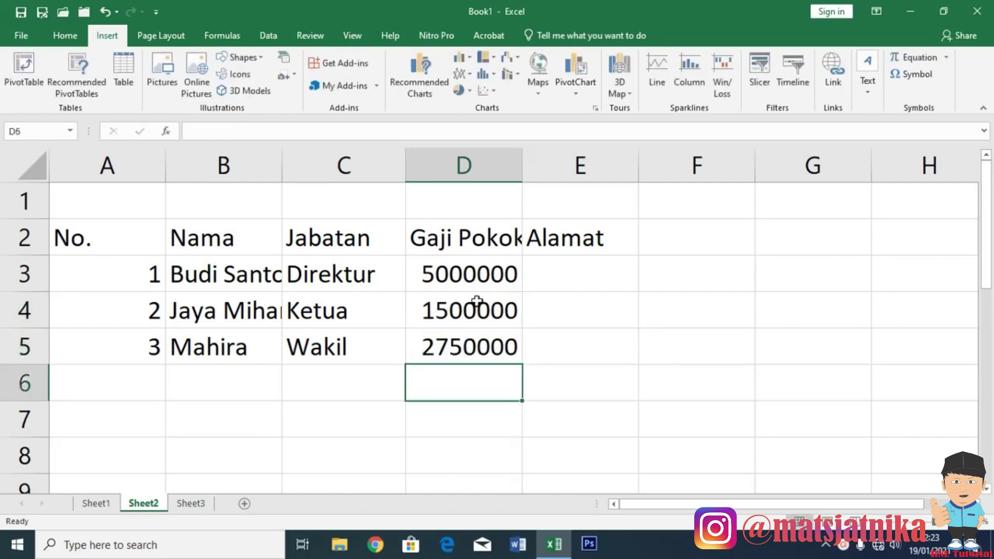
pyautogui.click(483, 276)
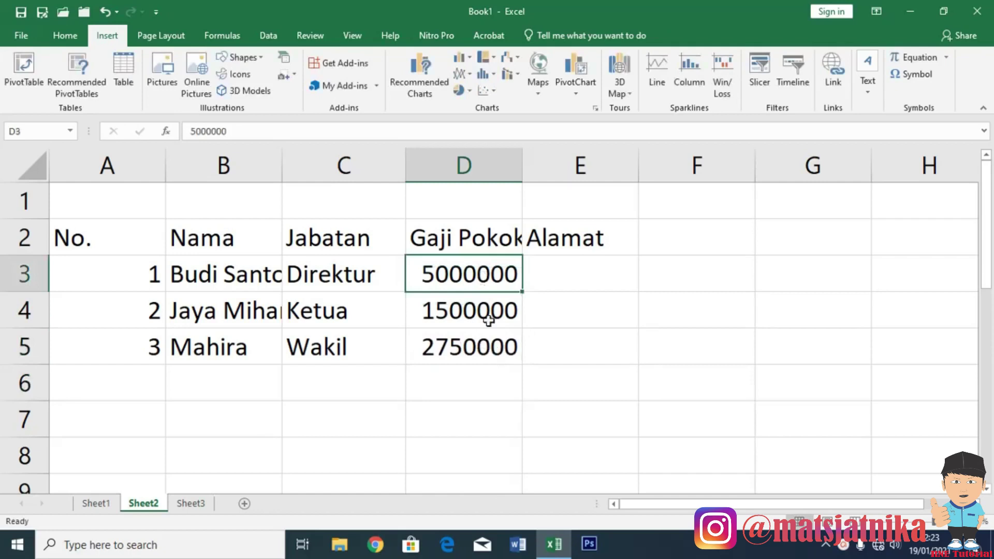
pyautogui.click(571, 275)
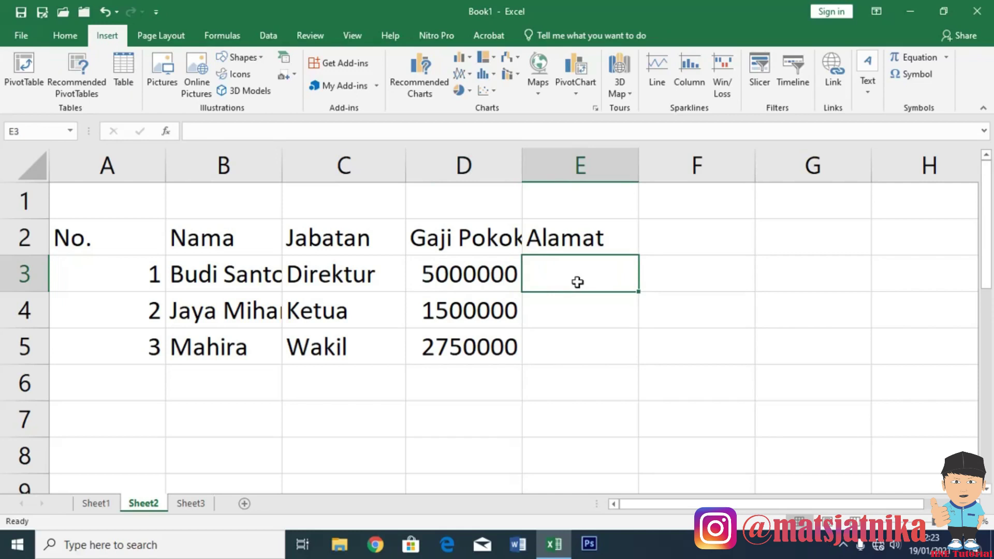
# Type the first employee's full street address into E3 and confirm it.
pyautogui.doubleClick(578, 282)
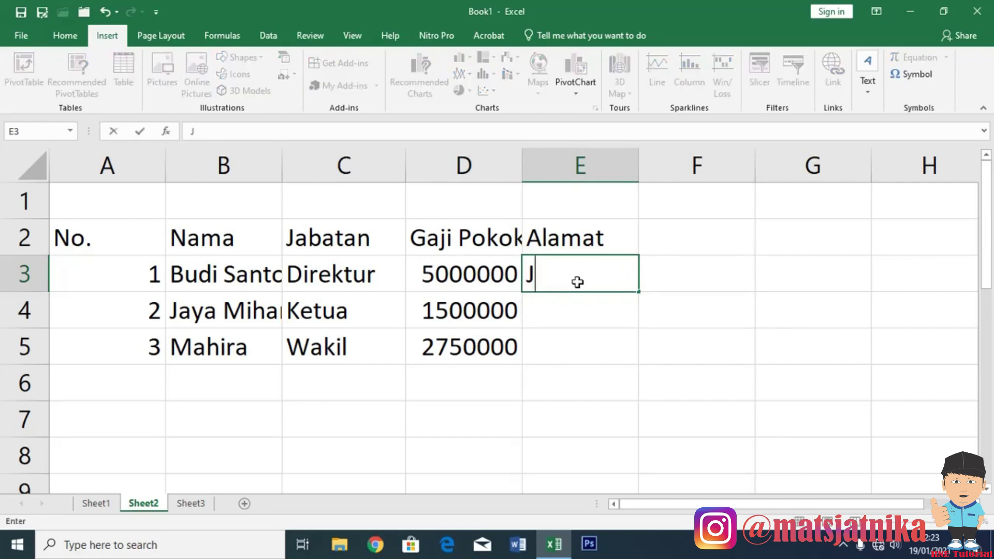
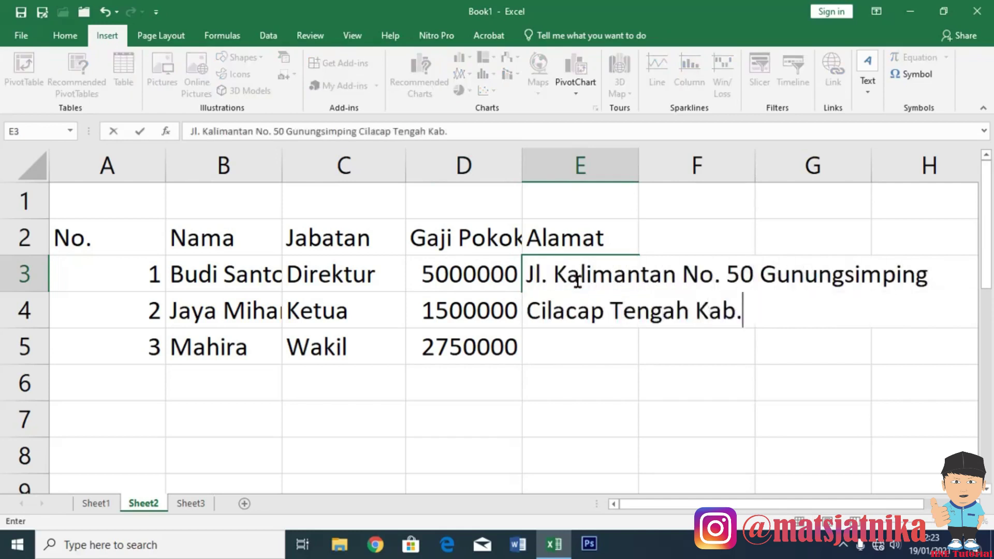
pyautogui.press('Return')
pyautogui.click(575, 278)
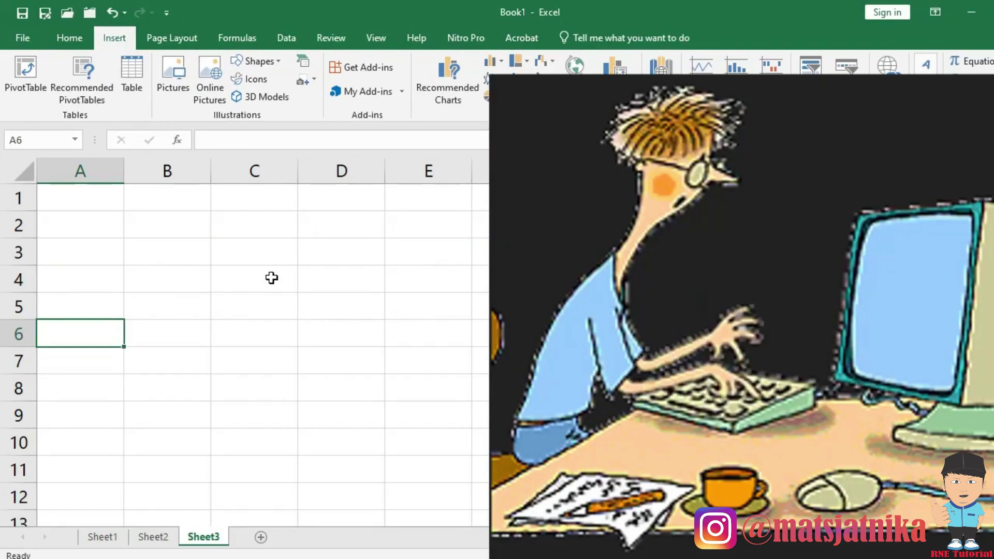
# On Sheet3, enter 10 in B2 and 20 in B3.
pyautogui.click(82, 206)
pyautogui.click(89, 224)
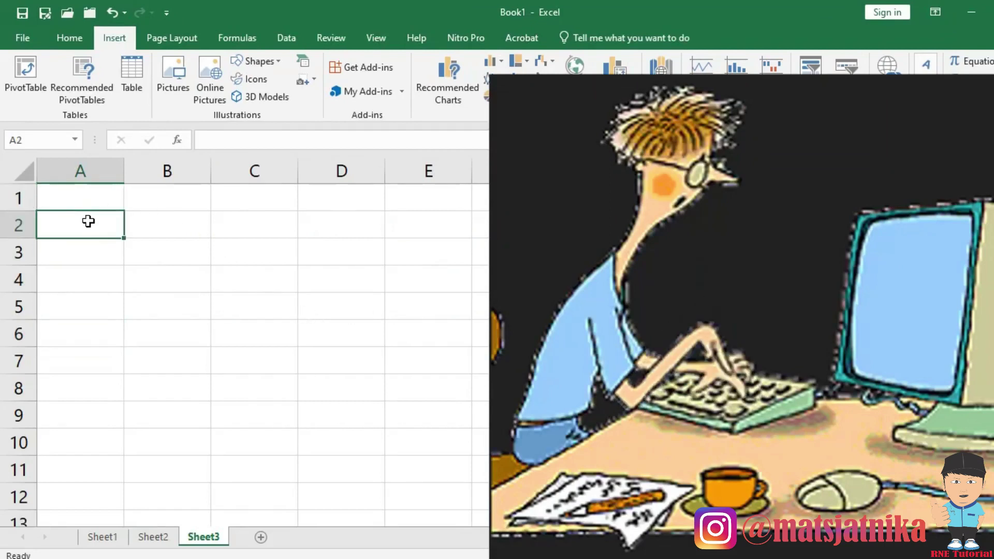
pyautogui.click(96, 198)
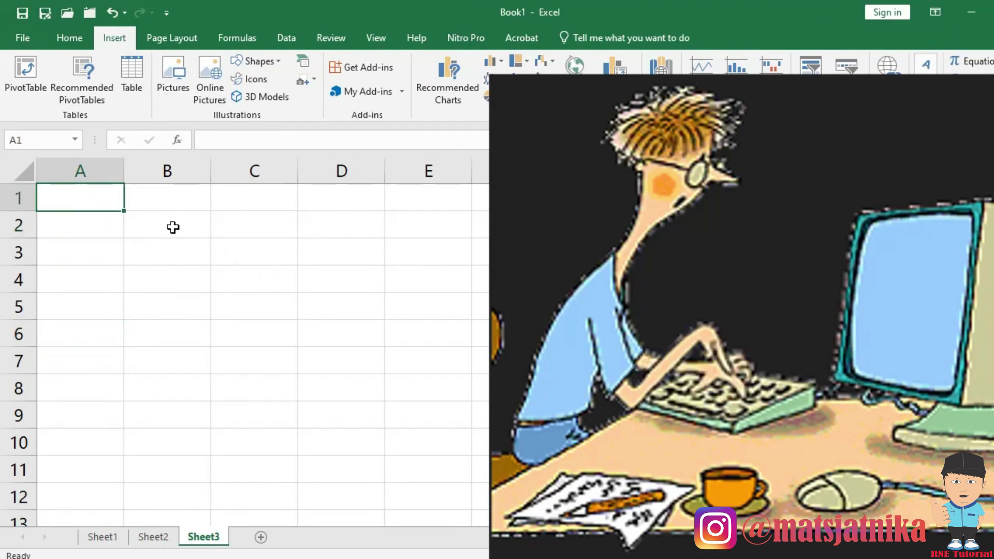
pyautogui.click(183, 230)
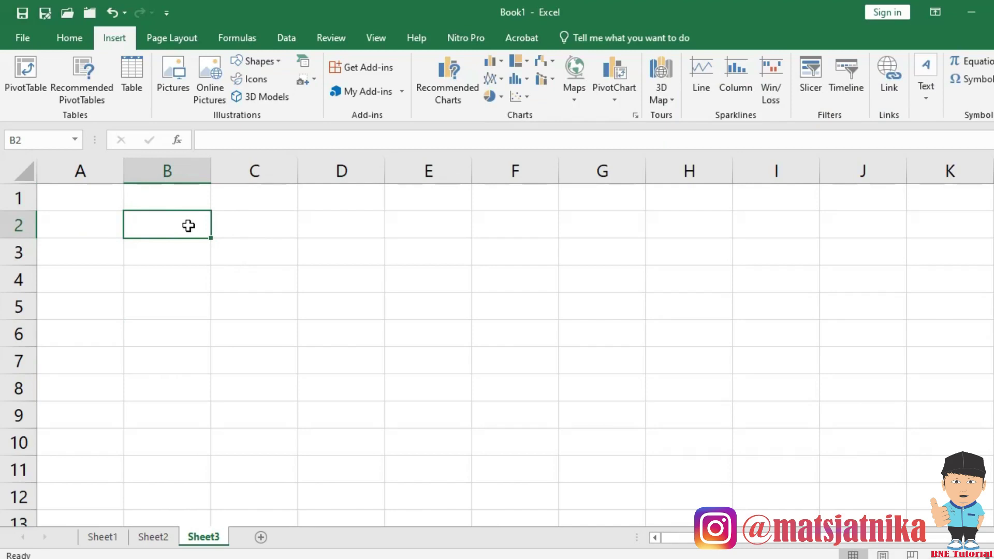
pyautogui.write('10')
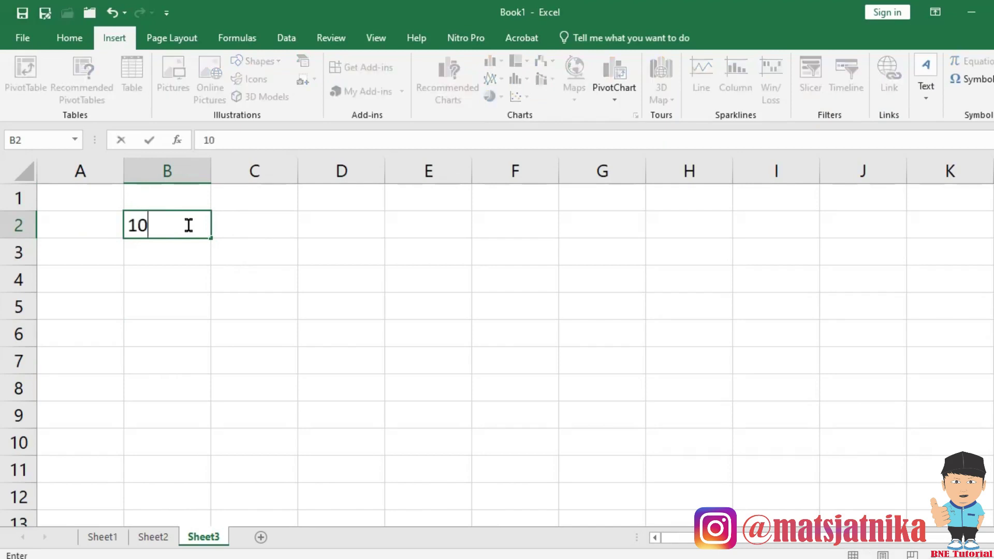
pyautogui.press('Return')
pyautogui.write('20')
pyautogui.press('Return')
# Enter the formula =10+20 in C2 to get 30.
pyautogui.click(283, 224)
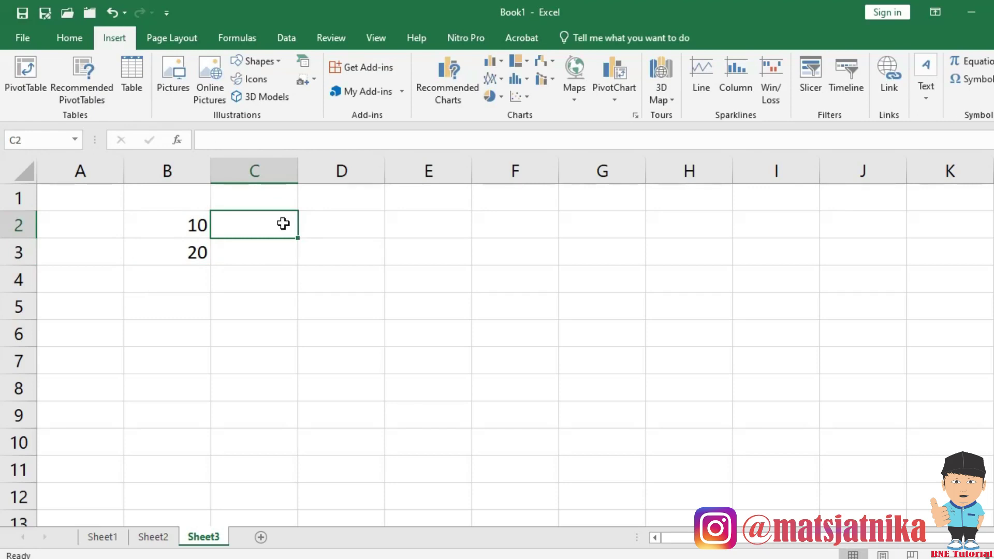
pyautogui.write('=')
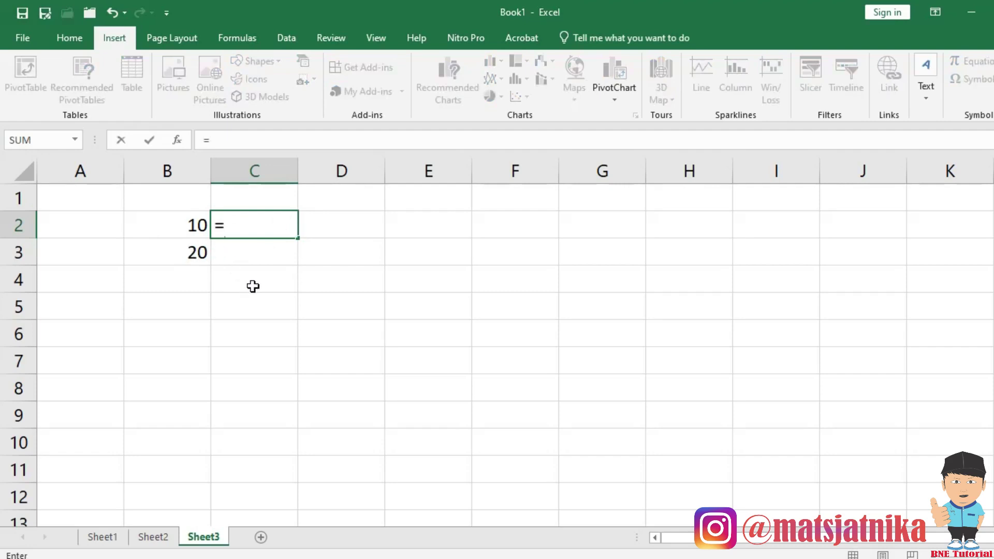
pyautogui.write('10+20')
pyautogui.press('Return')
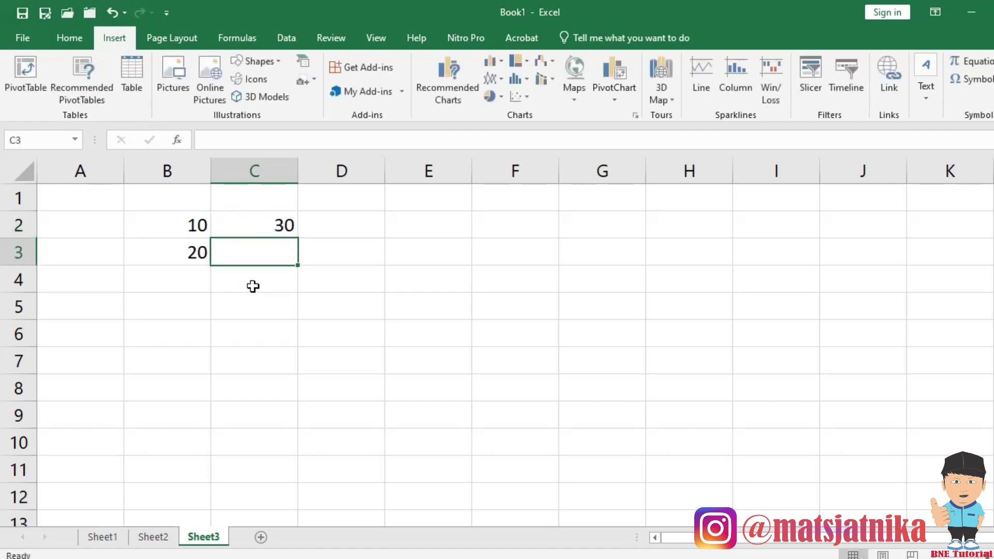
# Build the formula =B3*B2 in B4 by clicking the cells, giving 200.
pyautogui.click(279, 229)
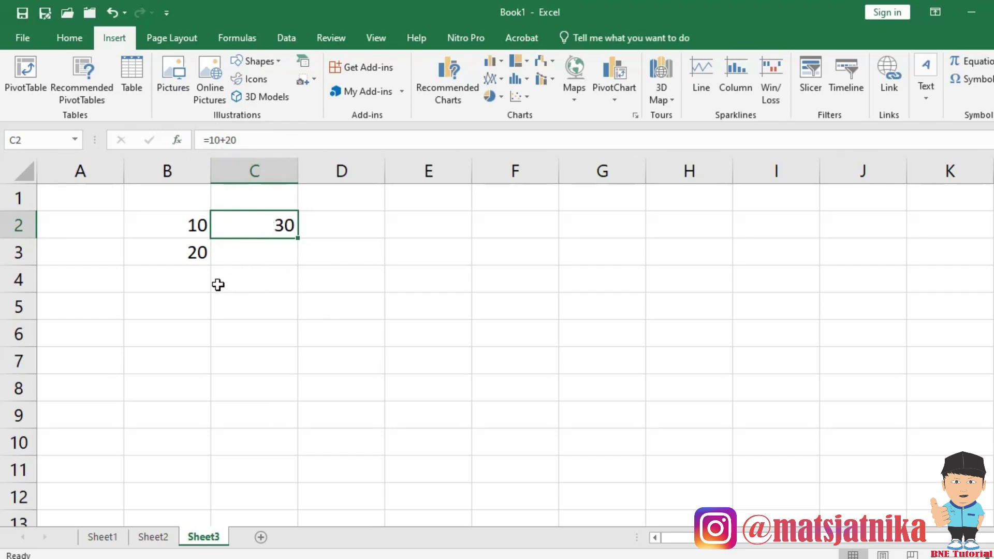
pyautogui.click(176, 284)
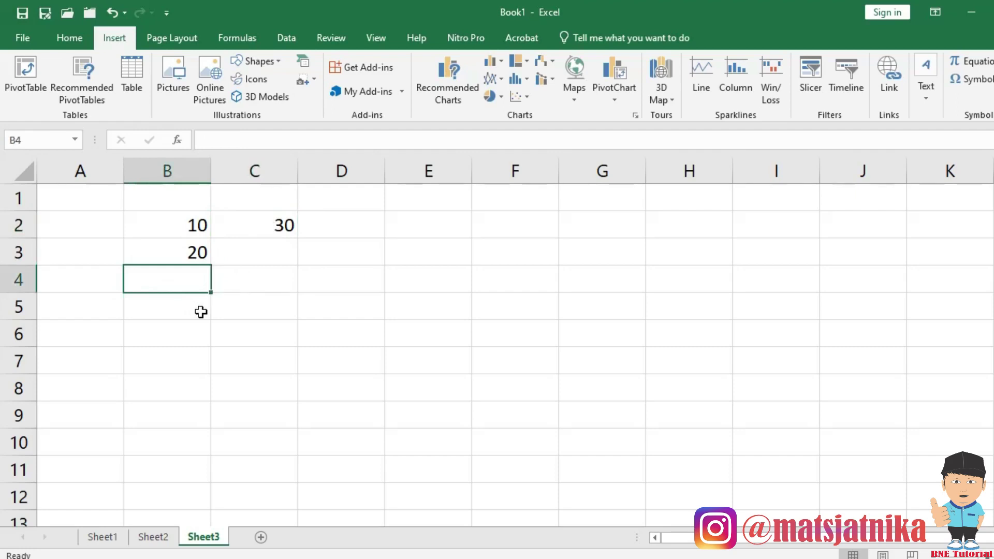
pyautogui.write('=')
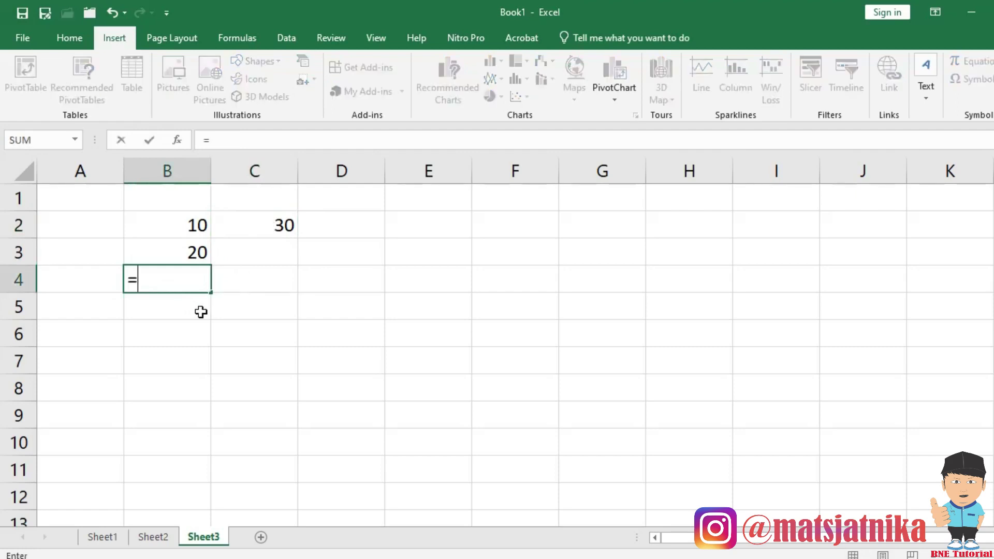
pyautogui.click(165, 252)
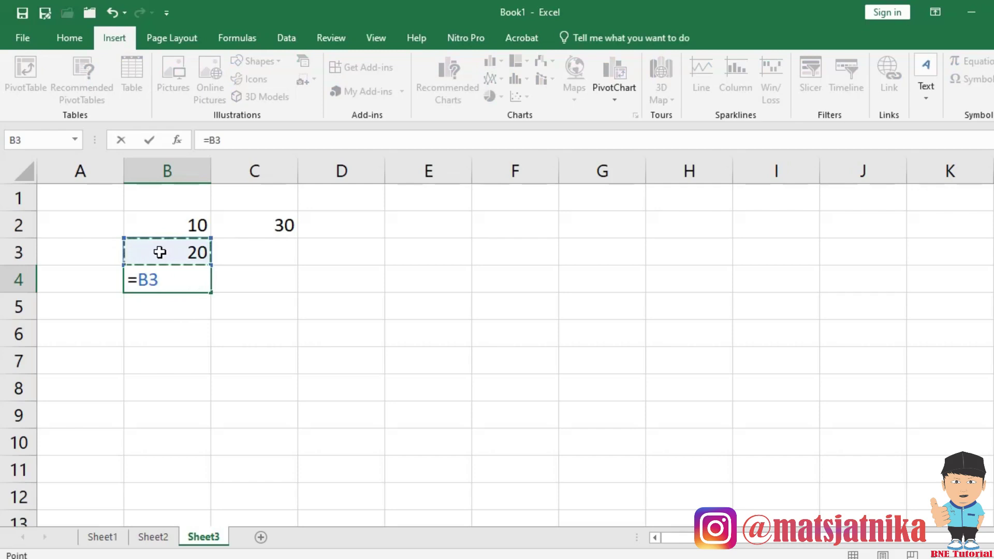
pyautogui.write('*')
pyautogui.click(166, 223)
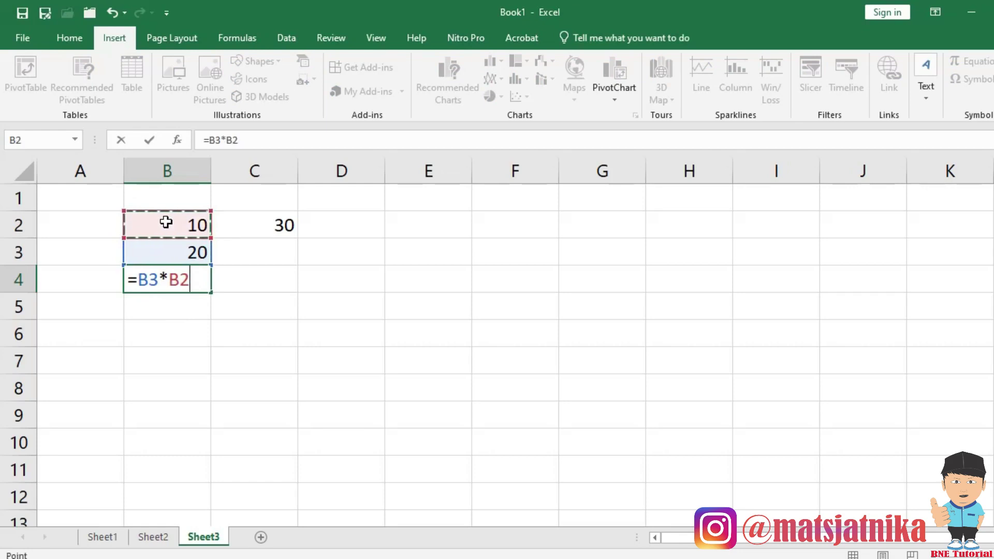
pyautogui.press('Return')
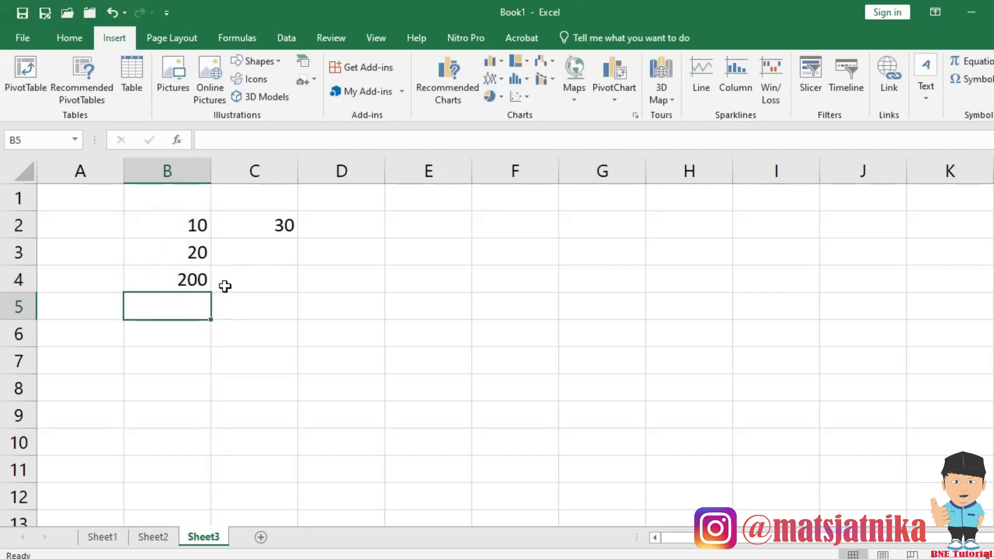
# Type Bu in D2 and Ku in D3.
pyautogui.click(352, 280)
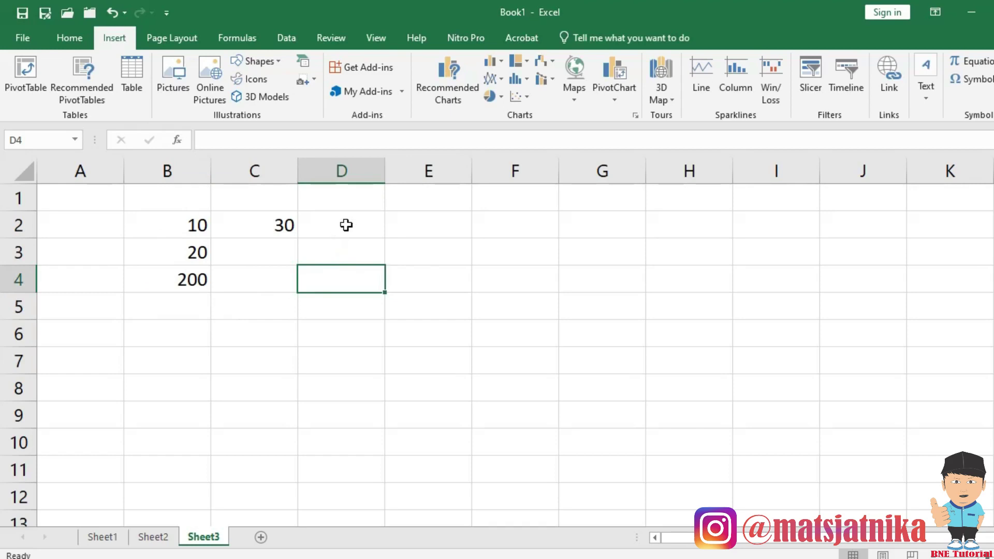
pyautogui.click(347, 221)
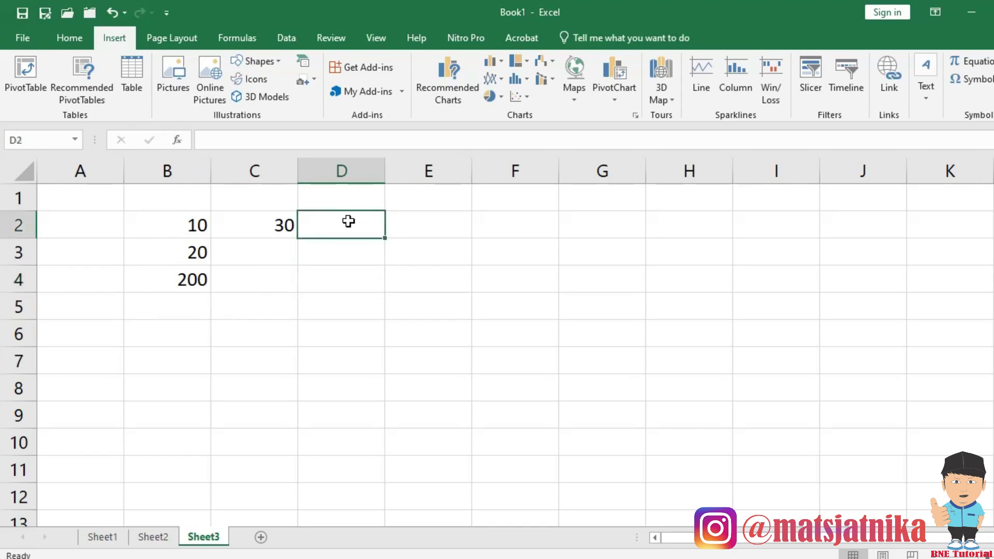
pyautogui.write('Bu')
pyautogui.press('Return')
pyautogui.write('Ku')
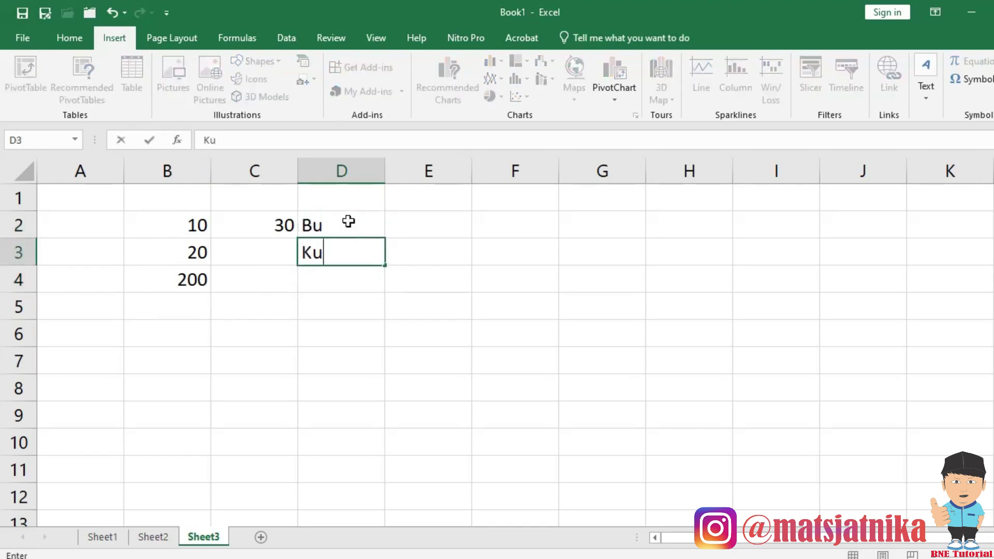
pyautogui.press('Return')
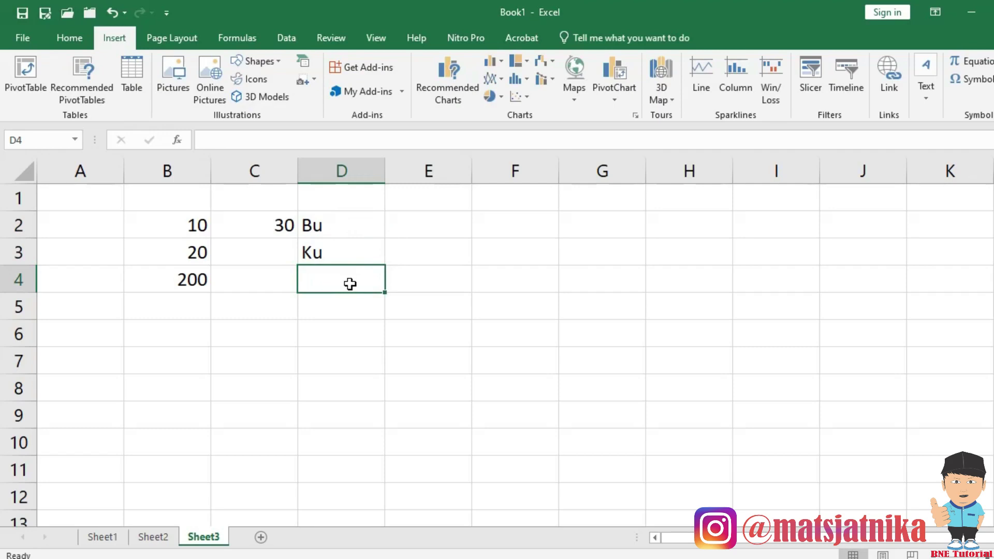
# Join them in D4 with the formula =D2&D3 to show BuKu.
pyautogui.write('=')
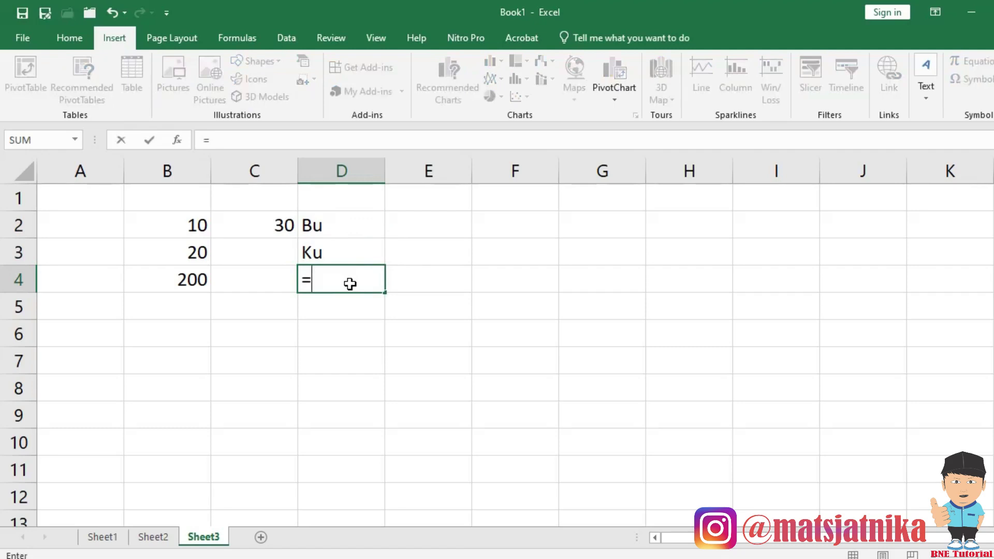
pyautogui.click(352, 214)
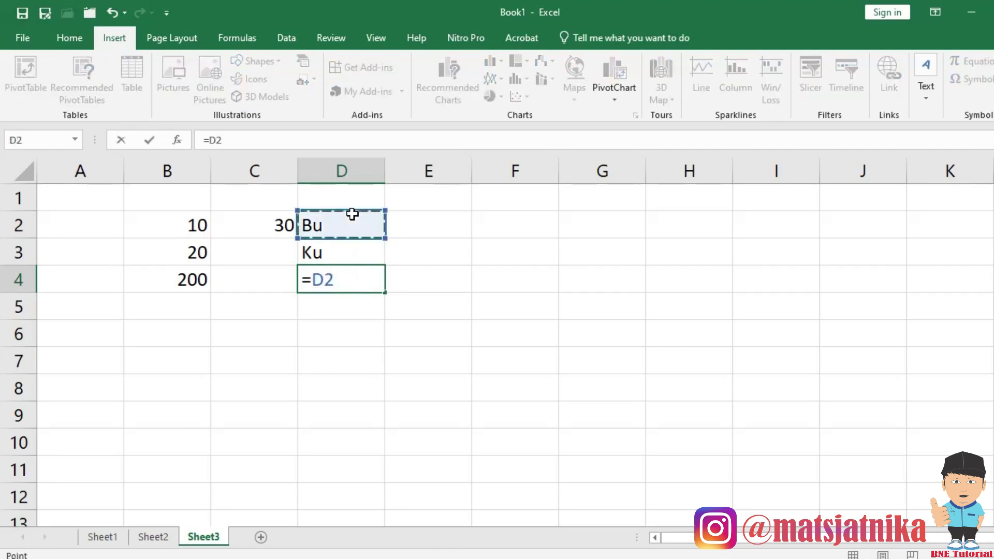
pyautogui.write('&')
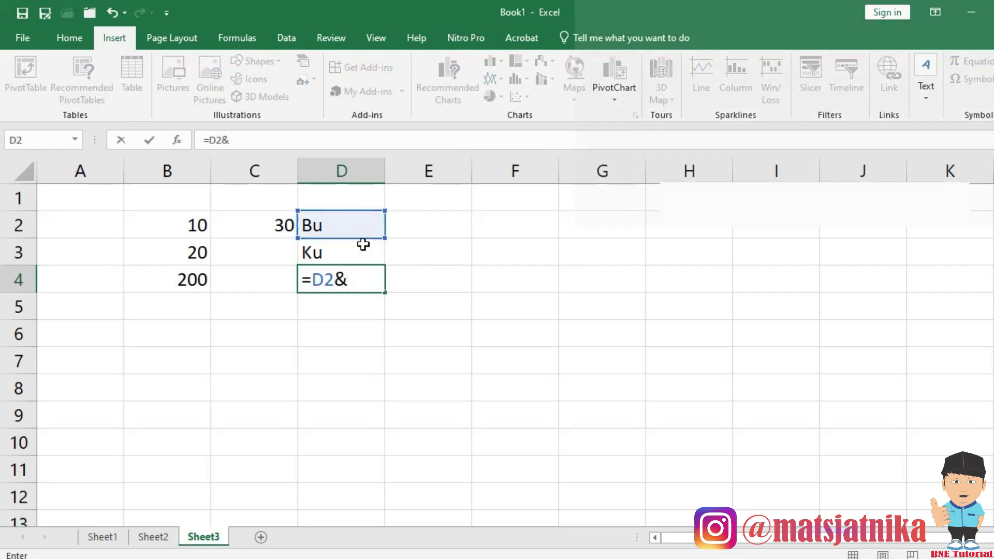
pyautogui.click(361, 250)
pyautogui.press('Return')
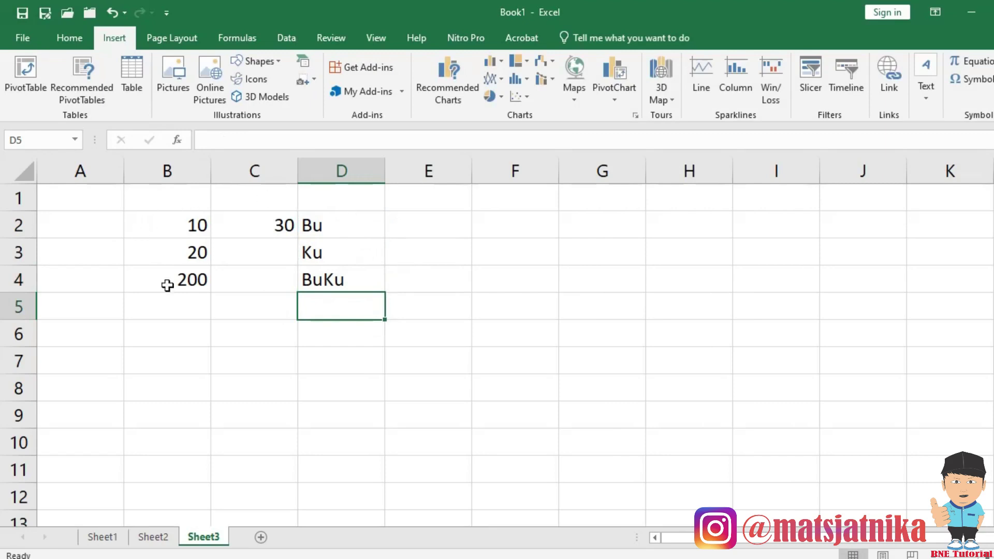
# Review the contents of C2, D2 and D4 in the formula bar.
pyautogui.click(273, 230)
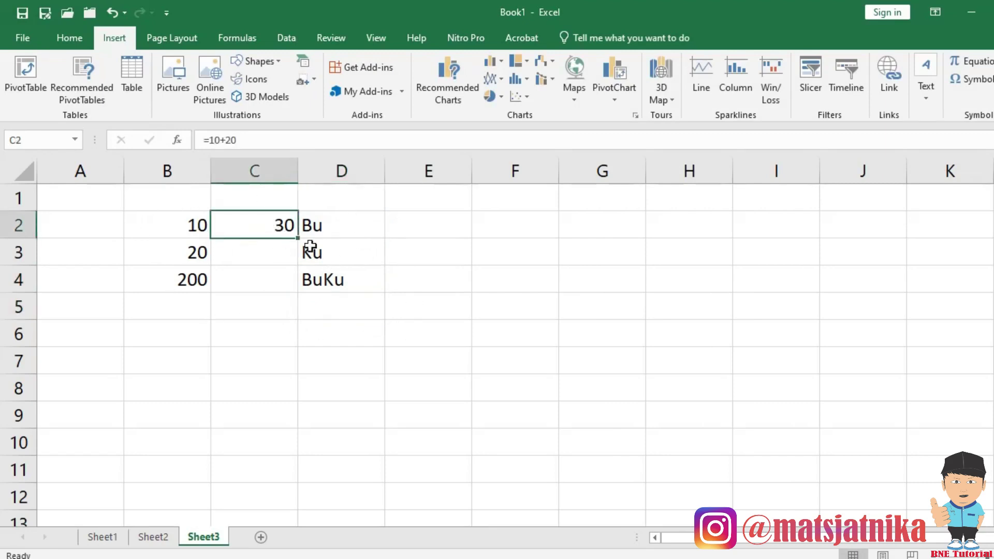
pyautogui.click(329, 230)
pyautogui.click(328, 278)
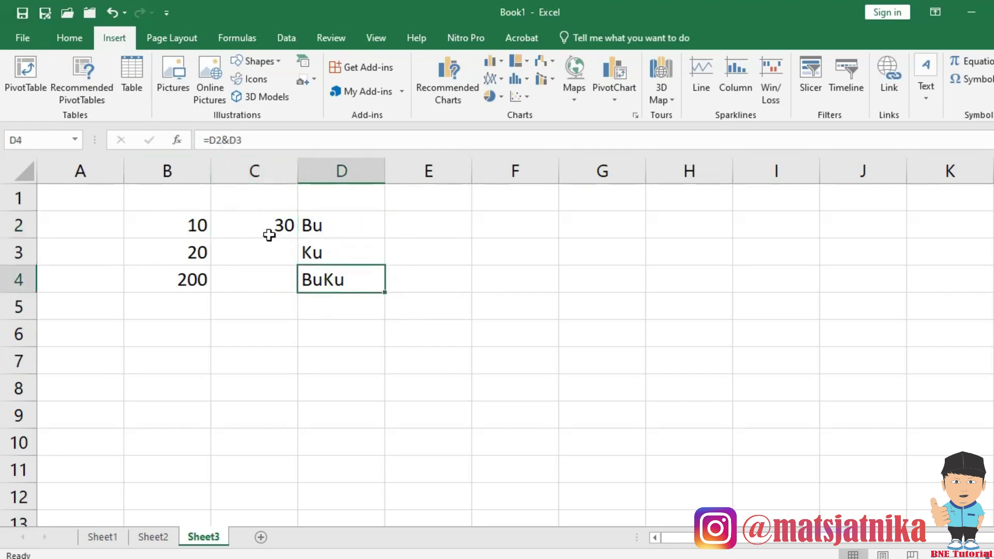
pyautogui.click(337, 306)
pyautogui.click(340, 281)
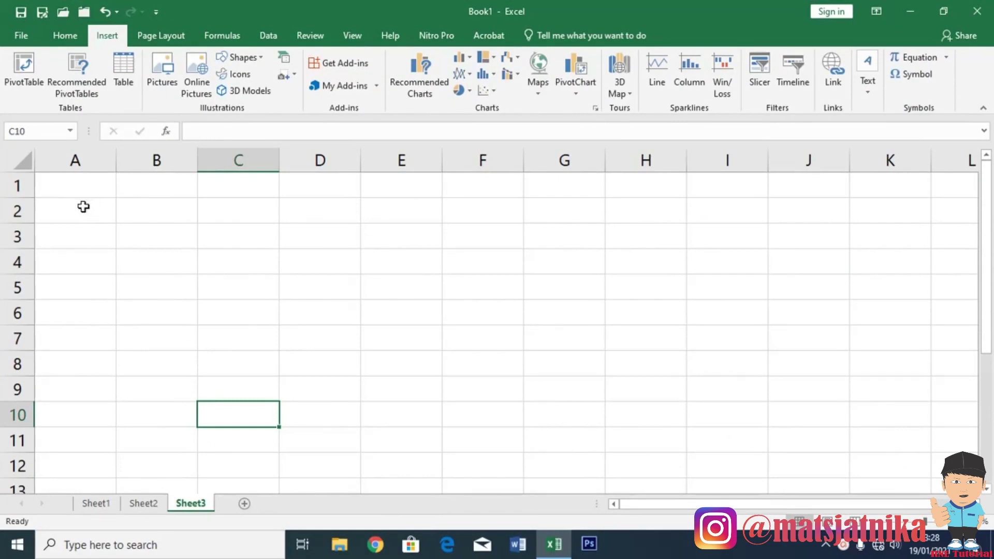
# Apply All Borders to the range A2:F11.
pyautogui.moveTo(87, 207); pyautogui.dragTo(498, 430)
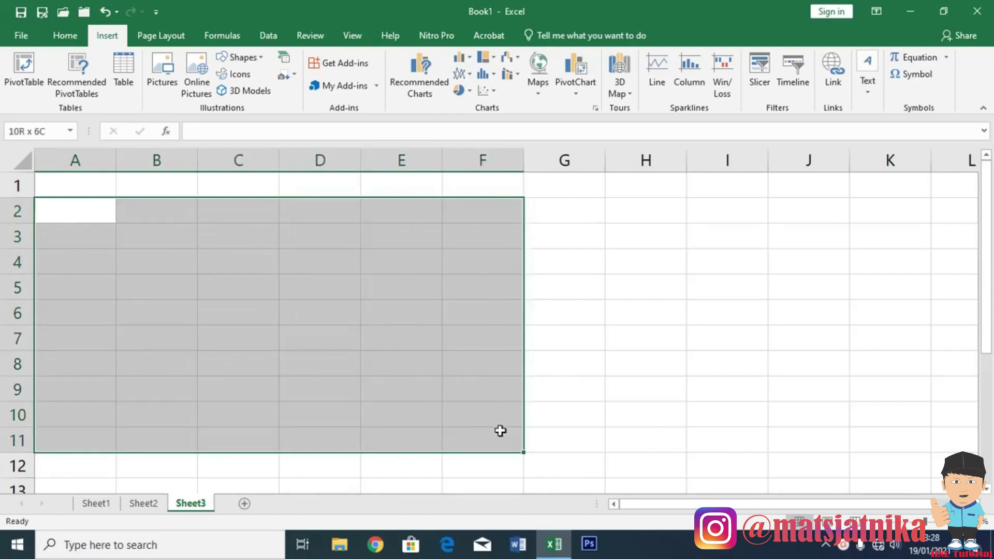
pyautogui.click(66, 35)
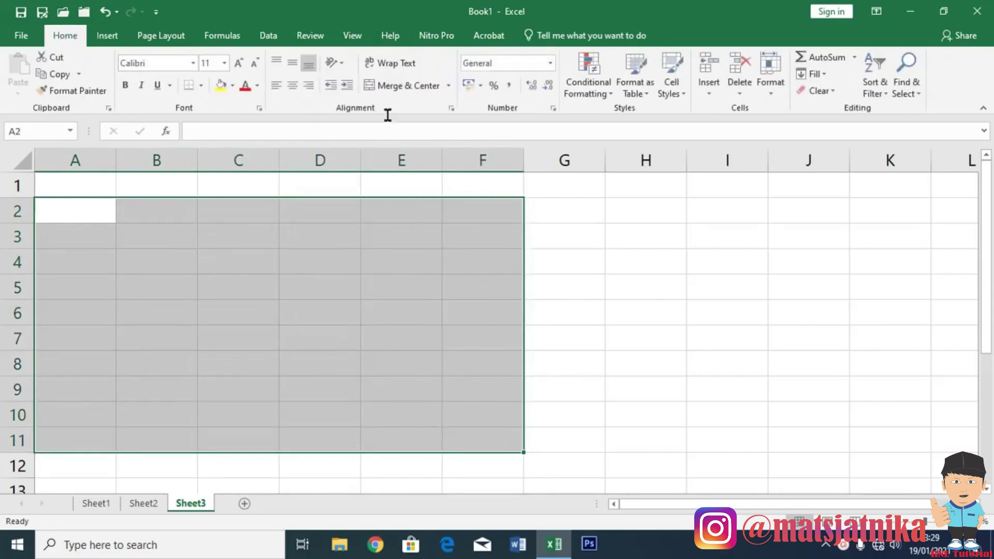
pyautogui.click(201, 86)
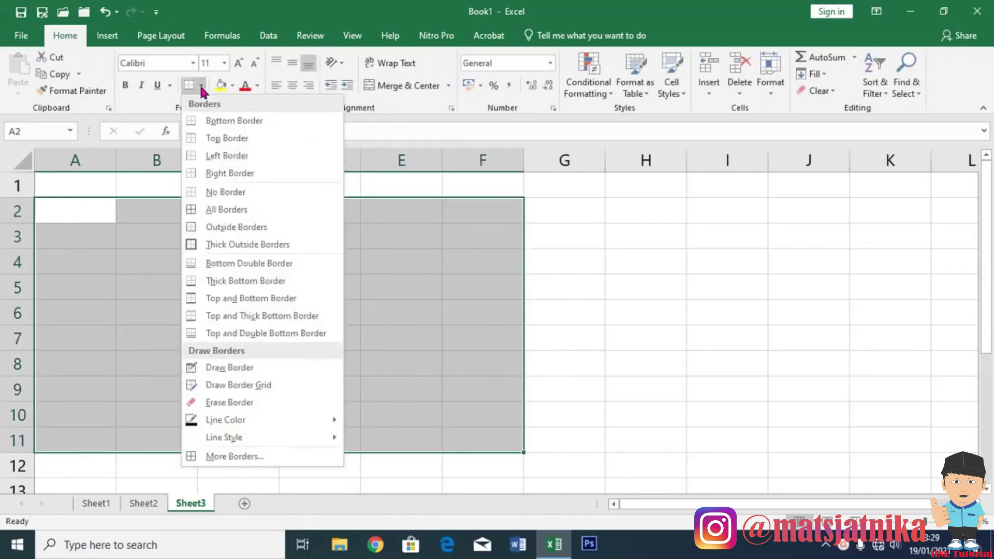
pyautogui.click(228, 210)
pyautogui.click(653, 290)
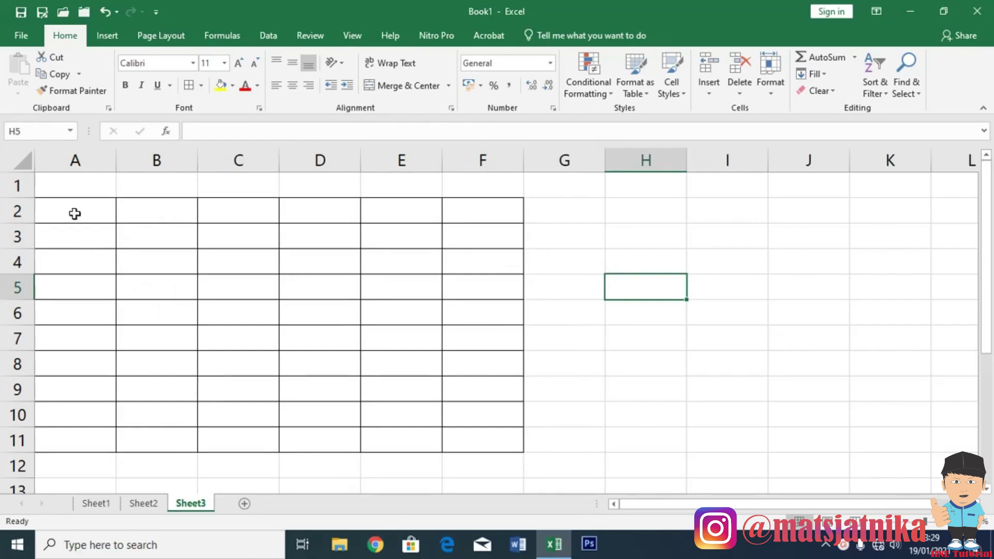
# Check the bordered grid by selecting cells and the range A2:F11.
pyautogui.click(219, 207)
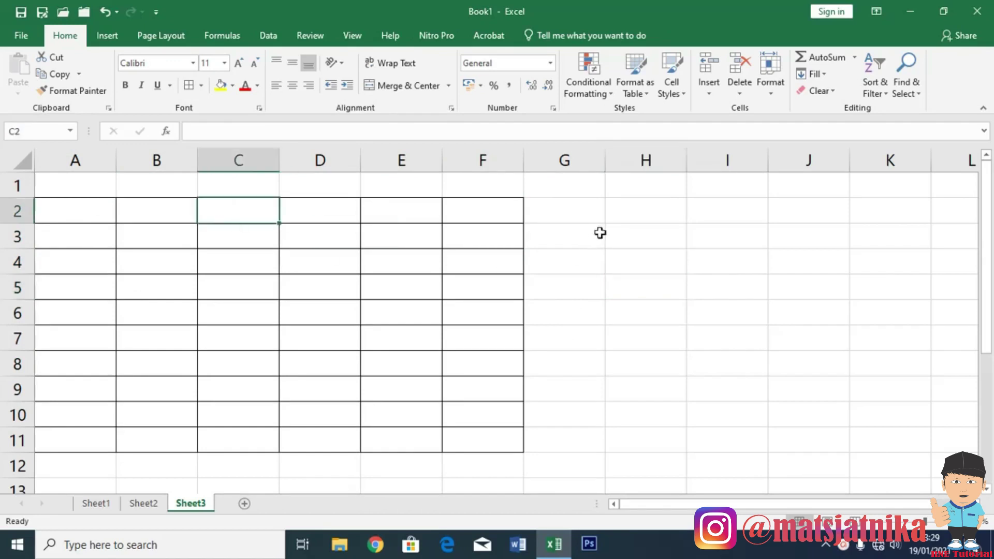
pyautogui.click(649, 241)
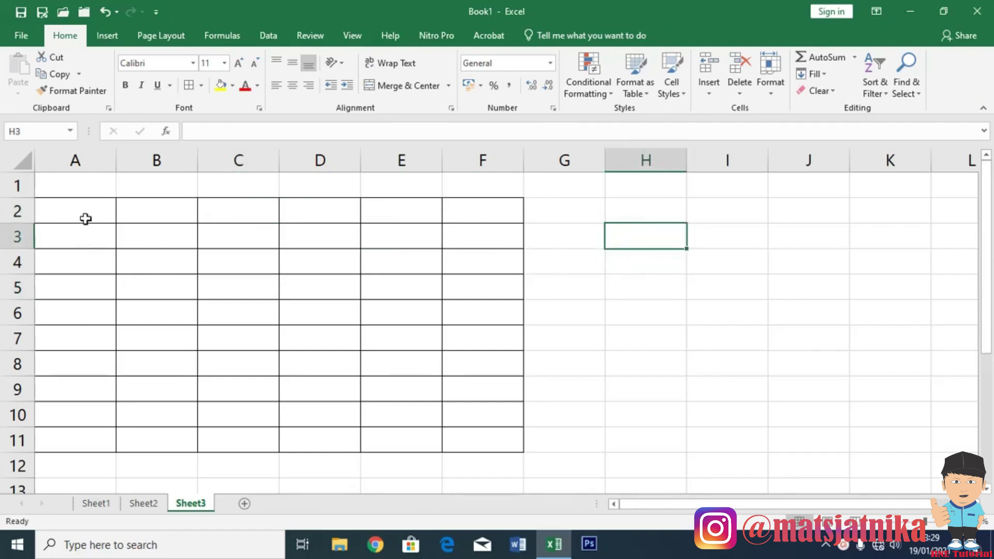
pyautogui.moveTo(102, 211); pyautogui.dragTo(460, 447)
pyautogui.click(231, 329)
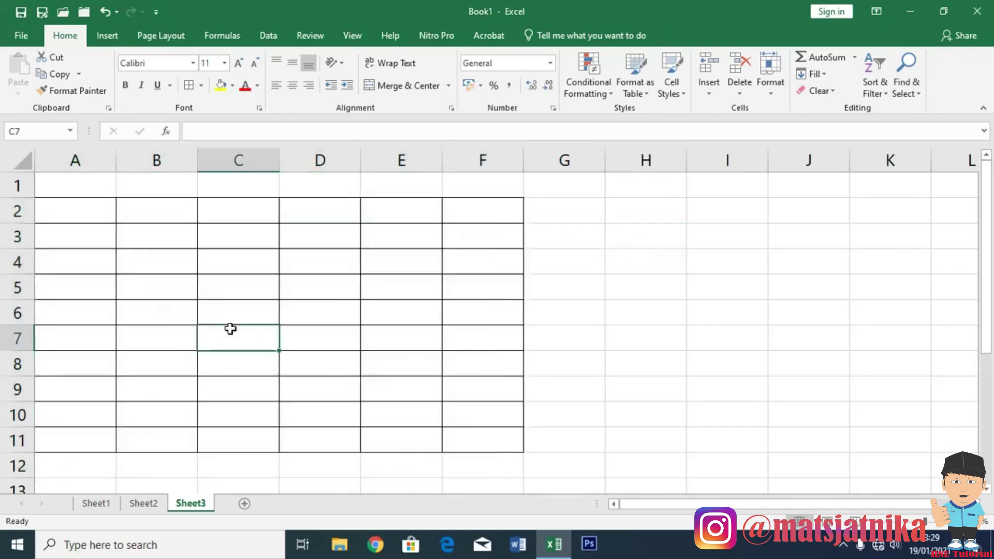
# Apply All Borders to the Sheet1 table A2:E5.
pyautogui.click(94, 505)
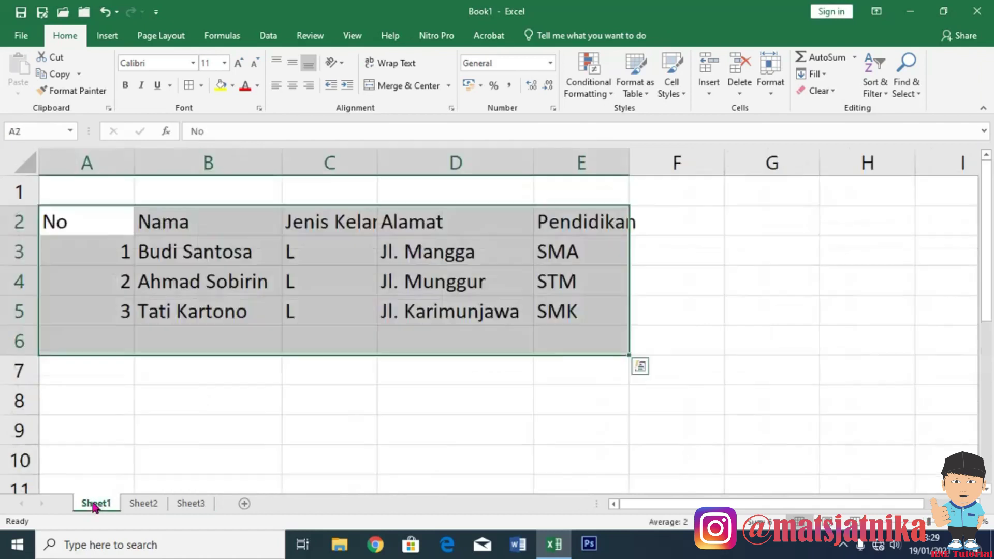
pyautogui.click(294, 415)
pyautogui.moveTo(84, 221); pyautogui.dragTo(518, 312)
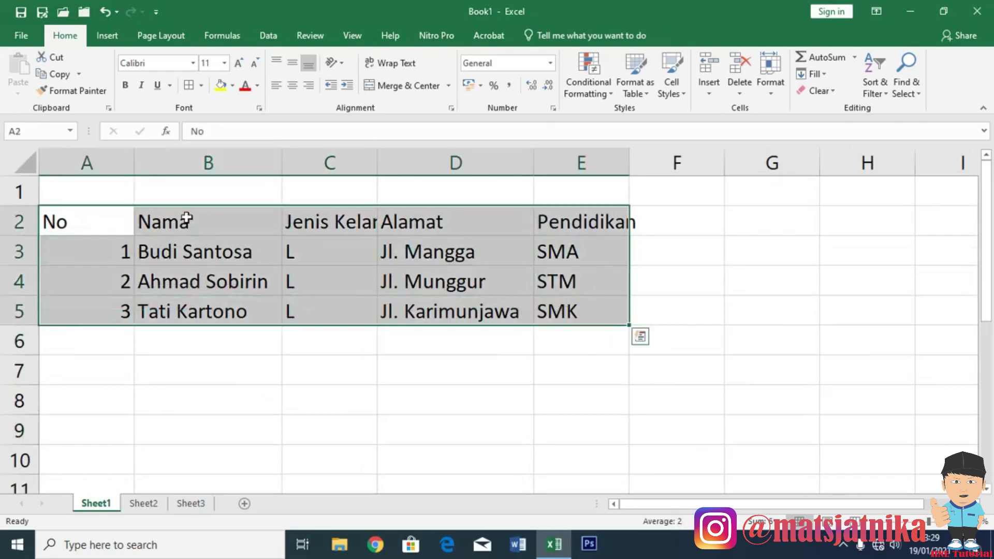
pyautogui.click(200, 85)
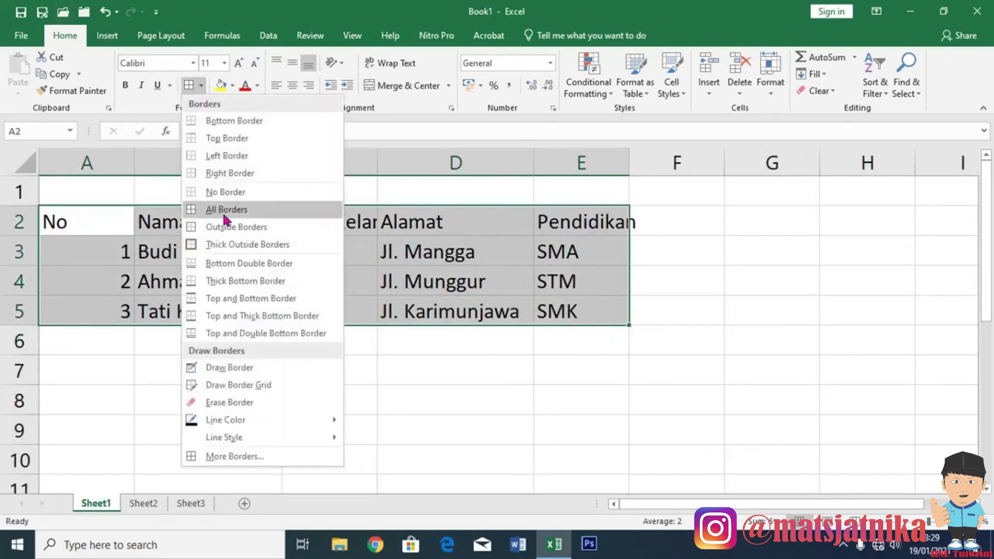
pyautogui.click(224, 212)
pyautogui.click(278, 424)
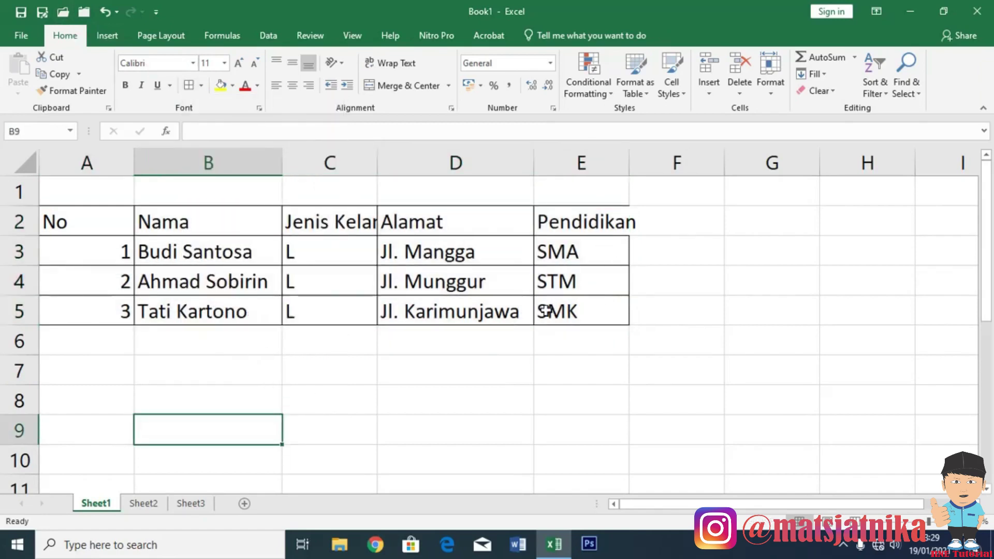
# Apply All Borders to the Sheet2 employee table A2:E5.
pyautogui.click(143, 503)
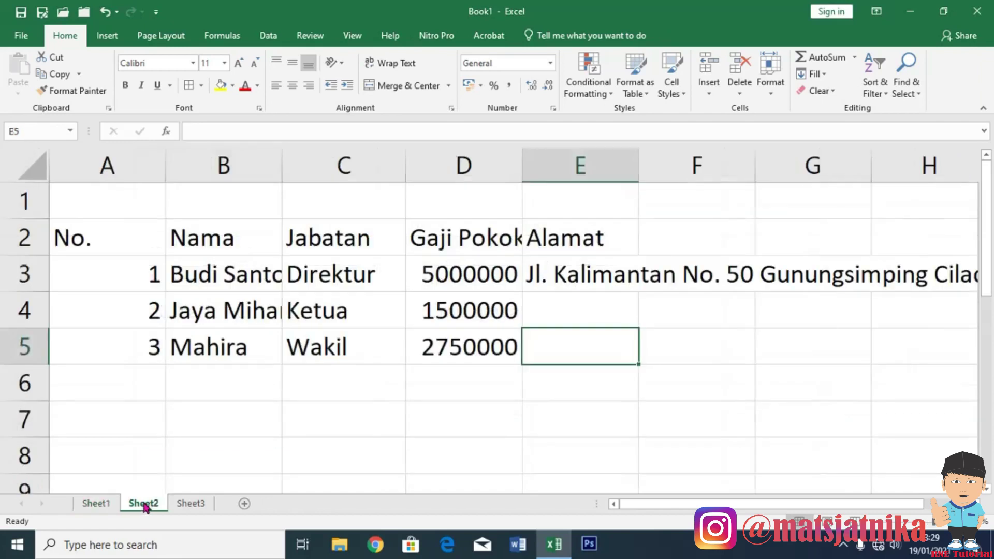
pyautogui.moveTo(131, 236); pyautogui.dragTo(555, 349)
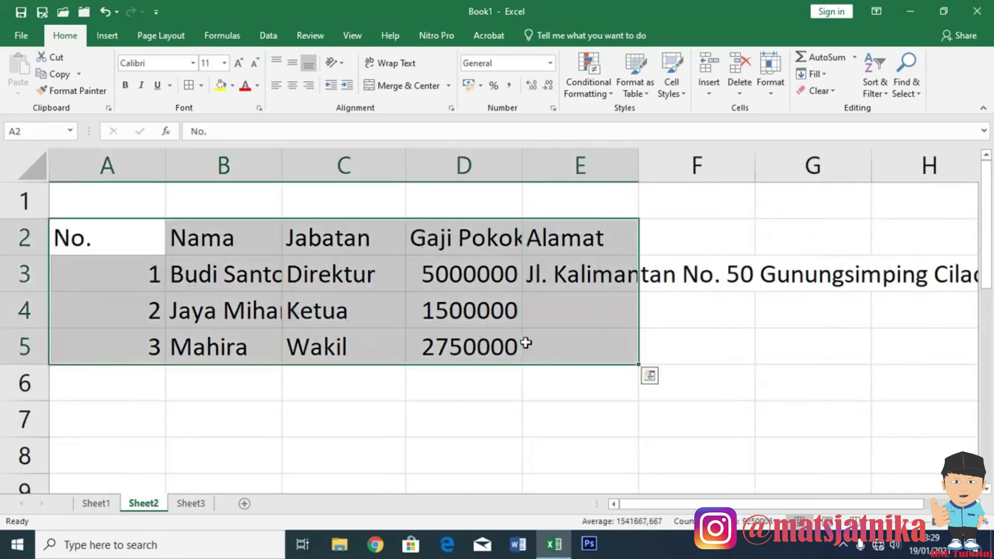
pyautogui.click(203, 85)
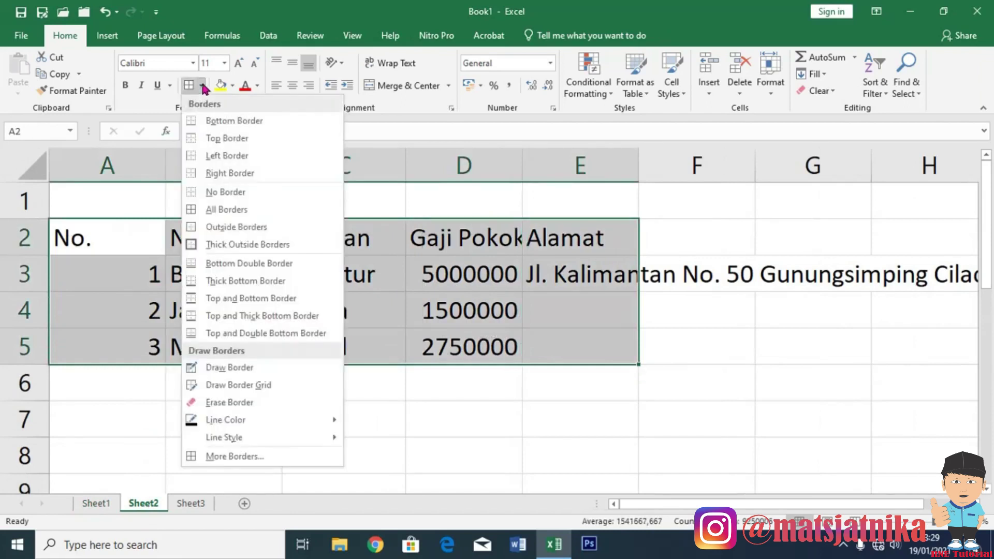
pyautogui.click(189, 89)
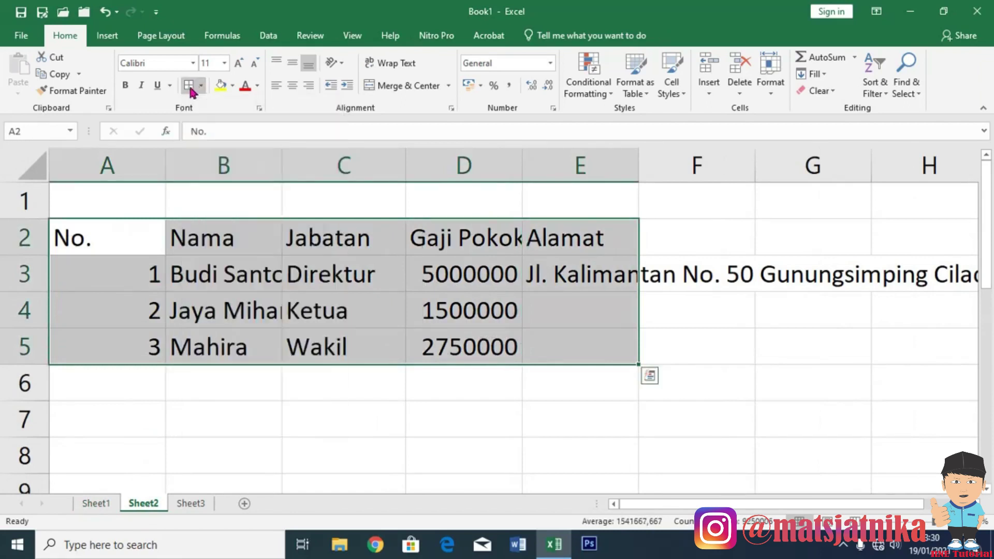
pyautogui.click(317, 406)
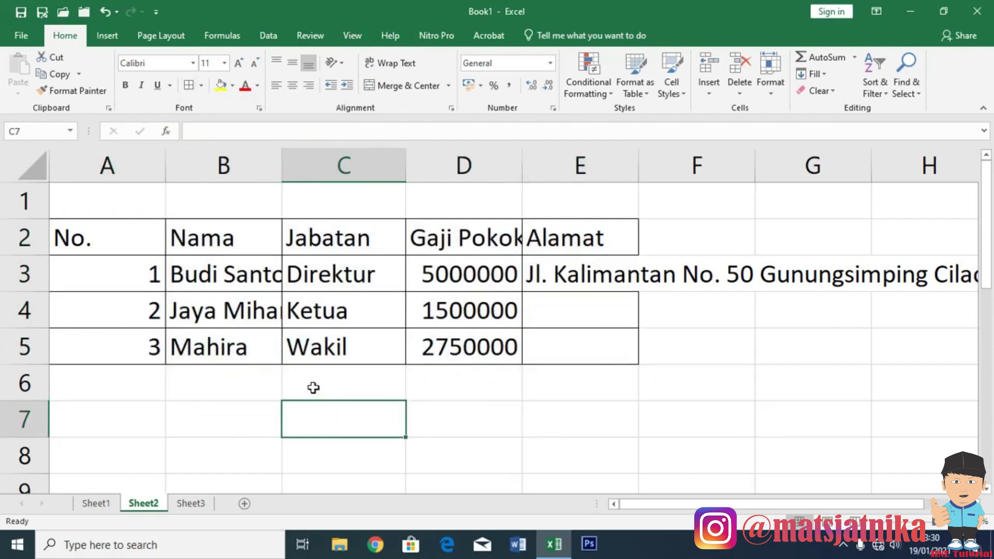
pyautogui.click(228, 393)
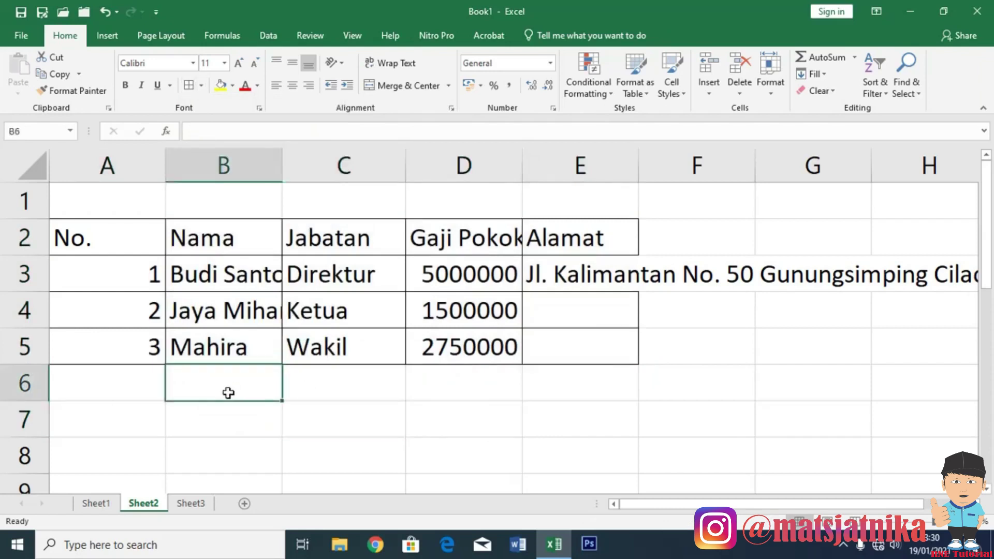
pyautogui.click(229, 428)
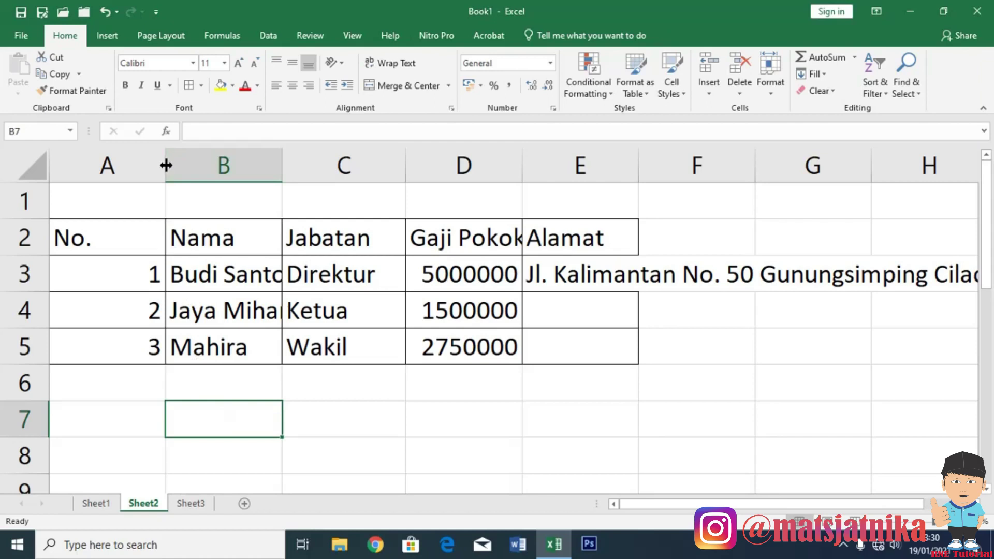
# Narrow column A to fit No. and widen columns B, D and E for names, salaries and addresses.
pyautogui.moveTo(165, 166); pyautogui.dragTo(96, 166)
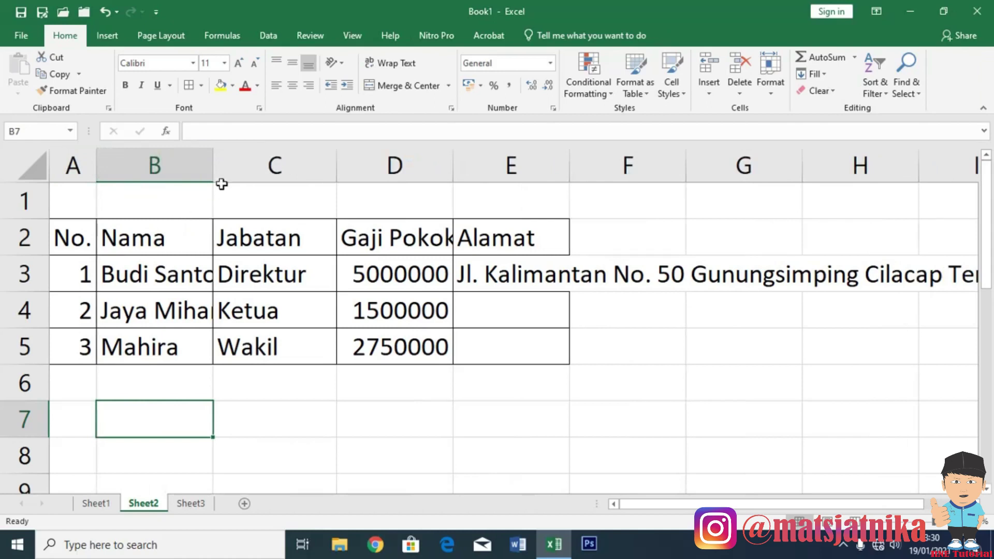
pyautogui.moveTo(213, 165); pyautogui.dragTo(260, 166)
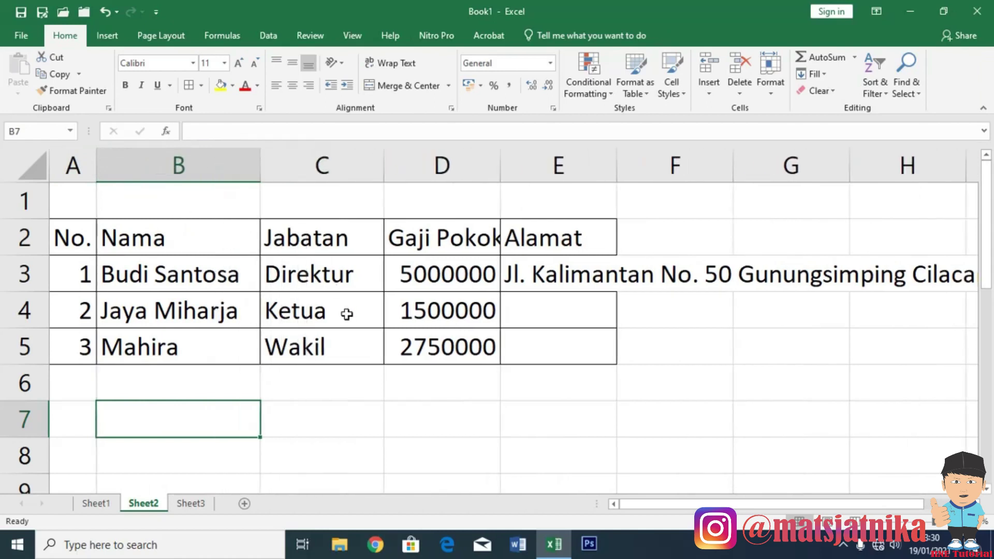
pyautogui.moveTo(501, 164); pyautogui.dragTo(527, 169)
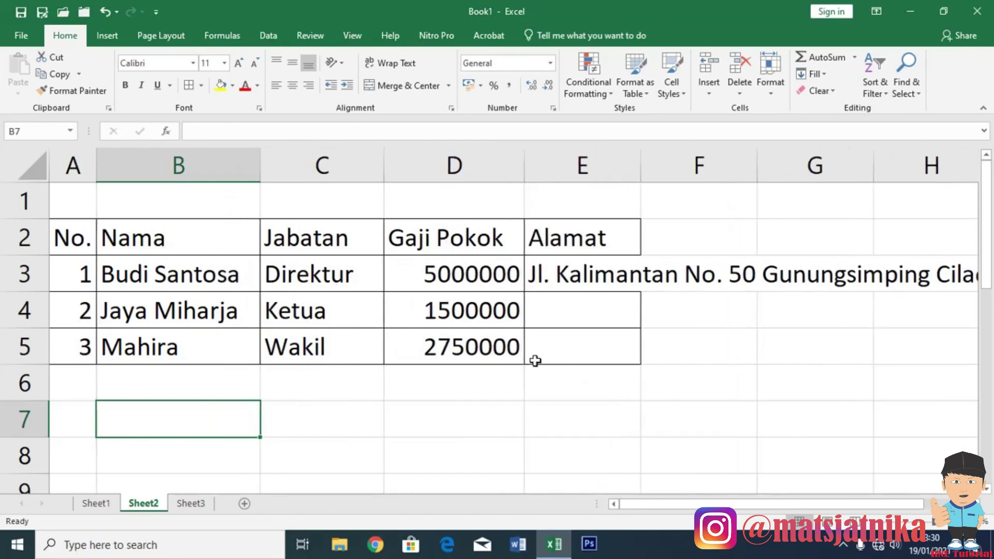
pyautogui.moveTo(642, 164); pyautogui.dragTo(786, 165)
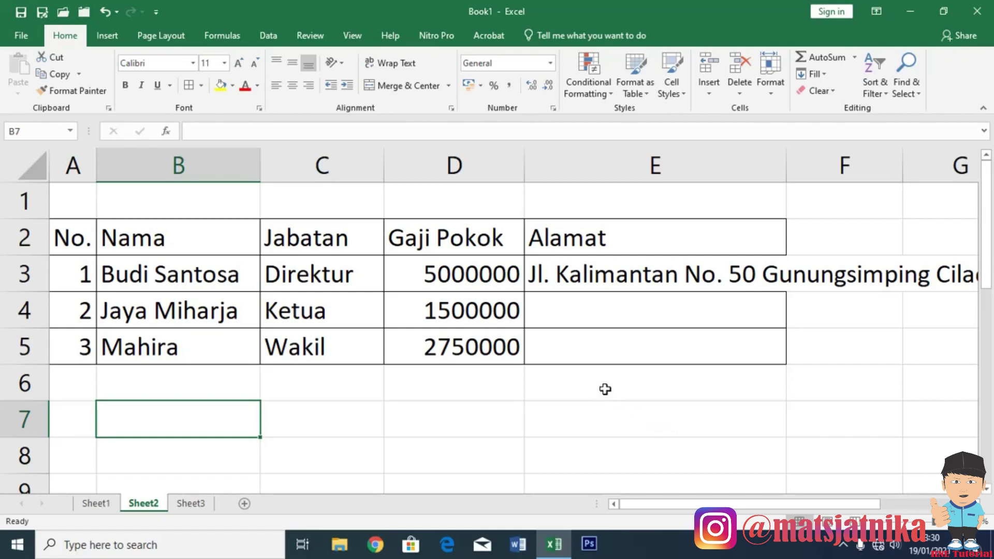
pyautogui.click(645, 405)
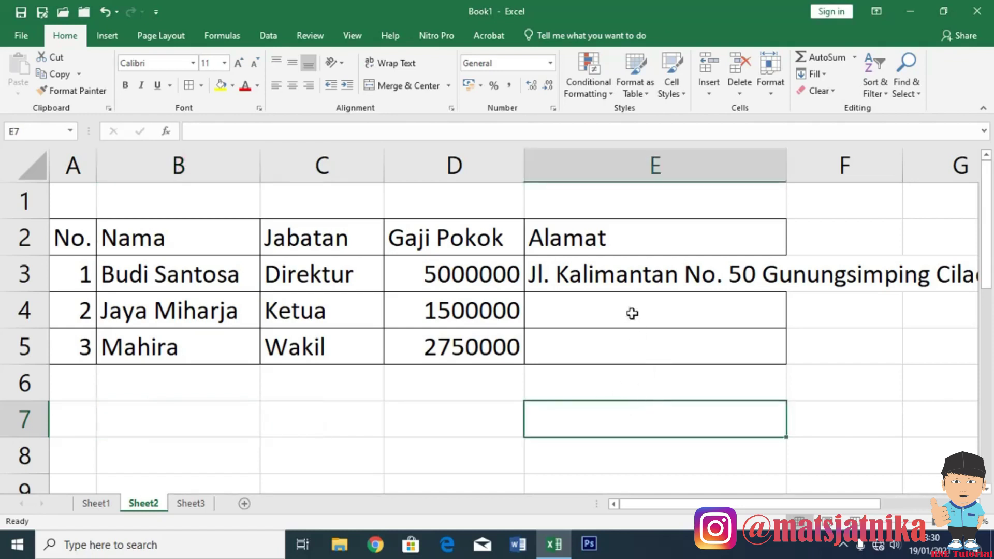
pyautogui.click(627, 279)
pyautogui.click(607, 393)
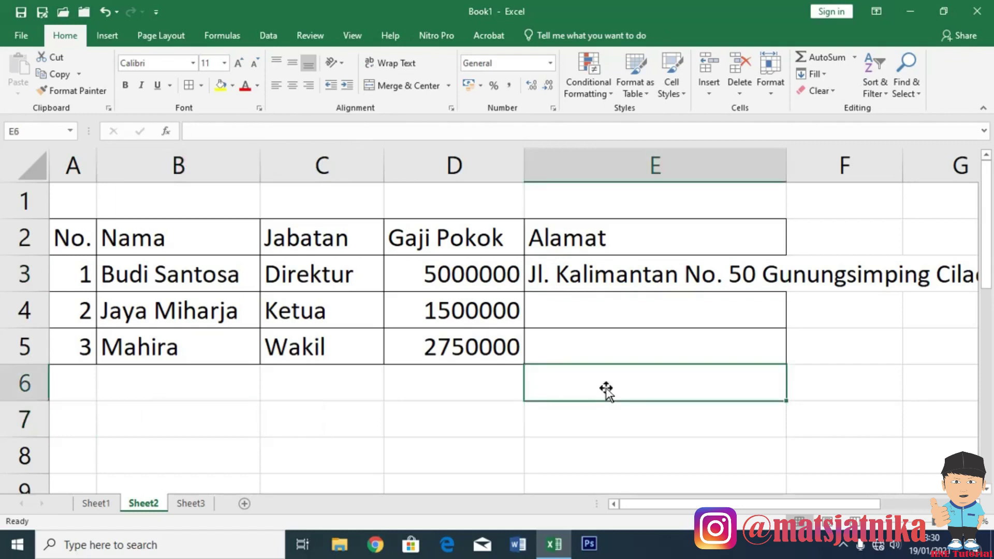
pyautogui.click(582, 279)
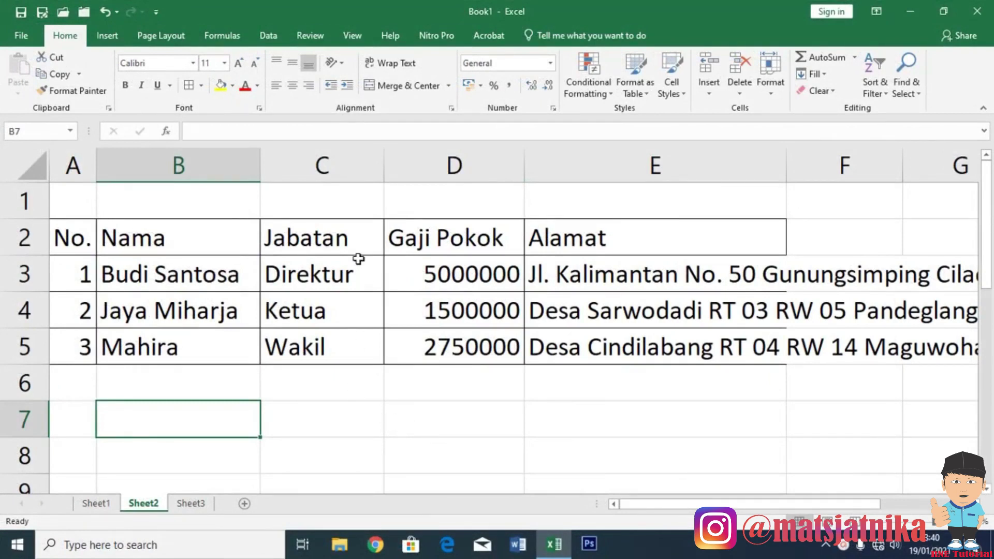
# Select the Nama header cell B2.
pyautogui.click(144, 239)
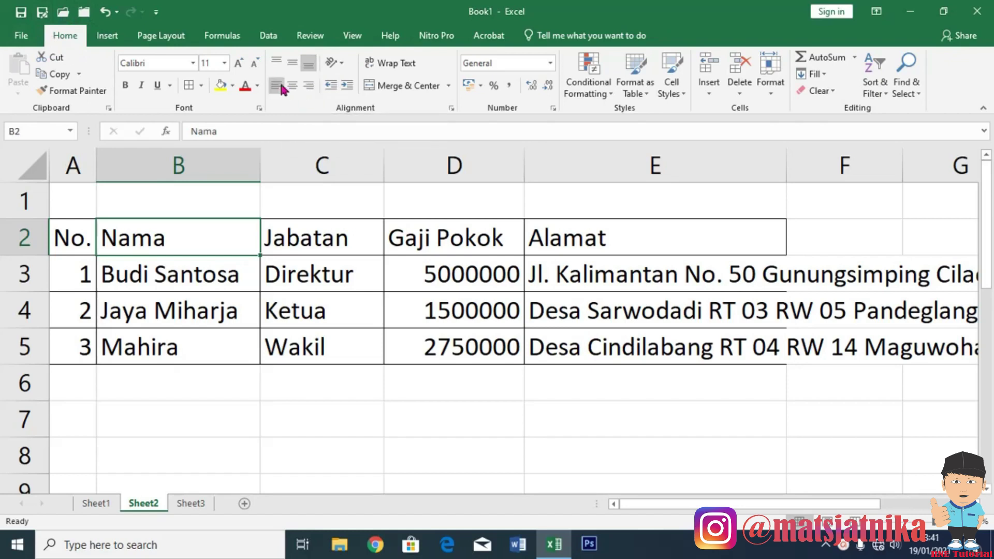
# Make the Nama header in B2 red.
pyautogui.click(291, 88)
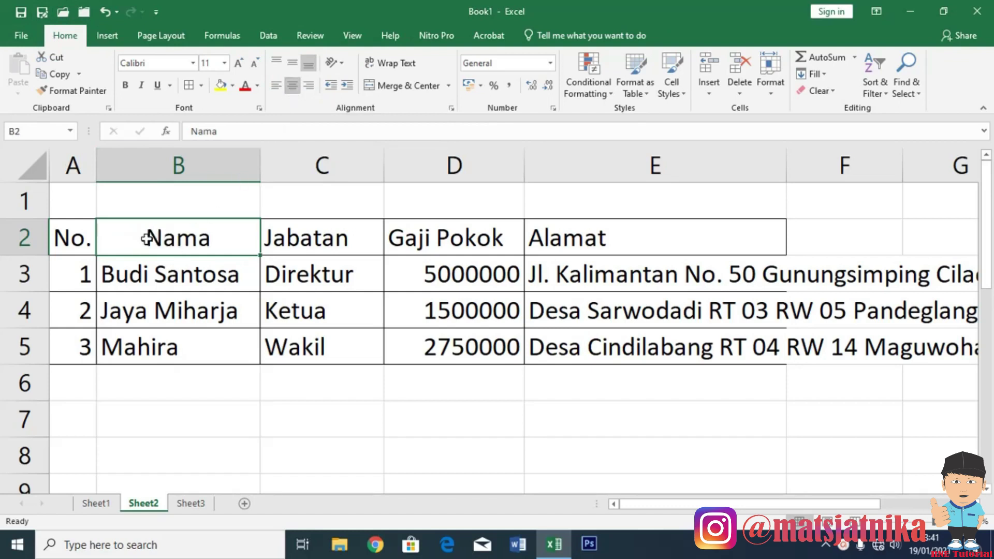
pyautogui.click(245, 86)
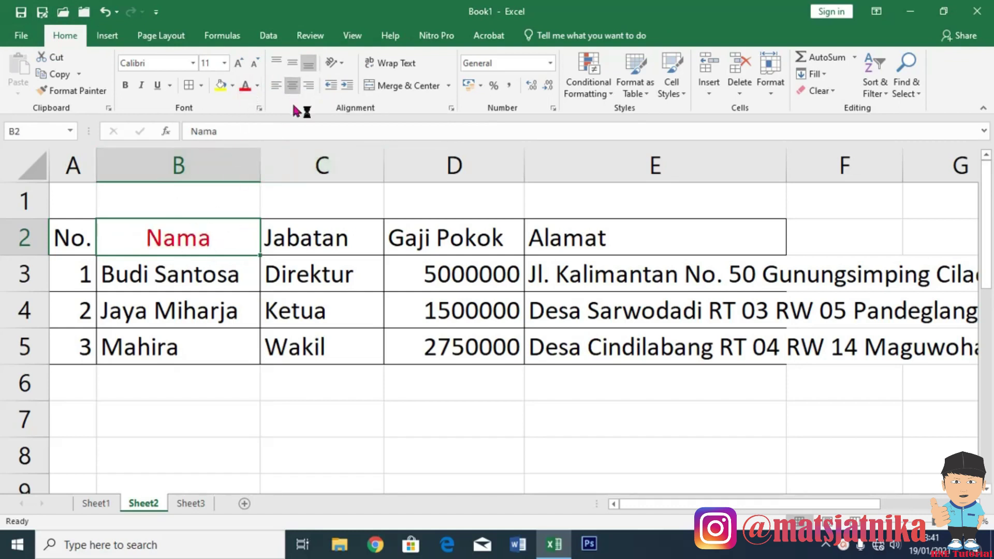
pyautogui.click(275, 88)
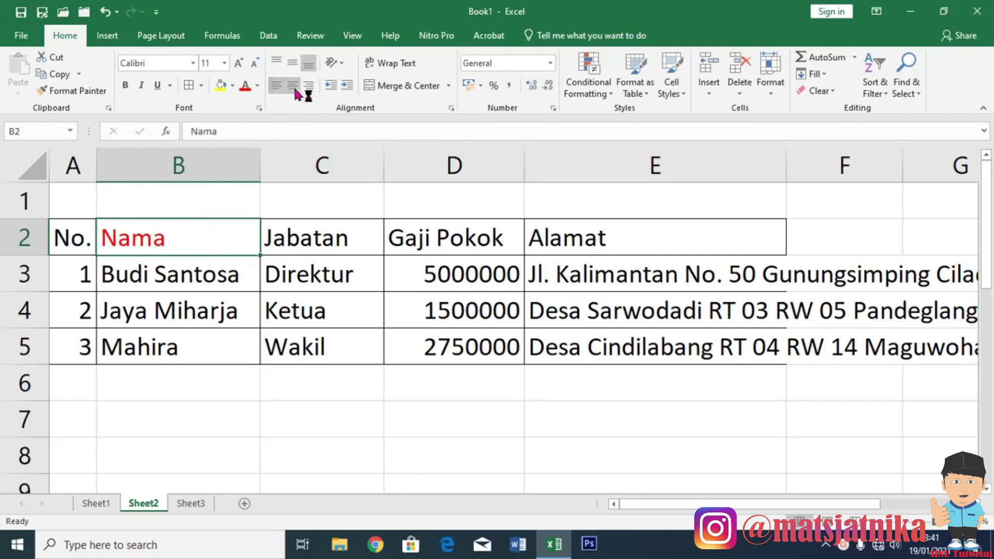
pyautogui.click(312, 92)
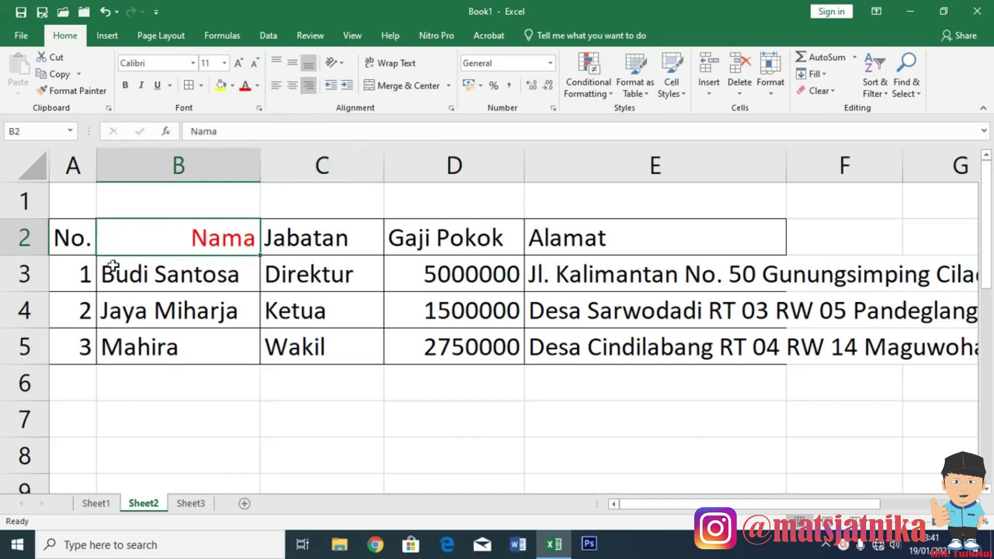
# Make header row 2 taller and centre Nama vertically and horizontally.
pyautogui.moveTo(26, 252); pyautogui.dragTo(26, 306)
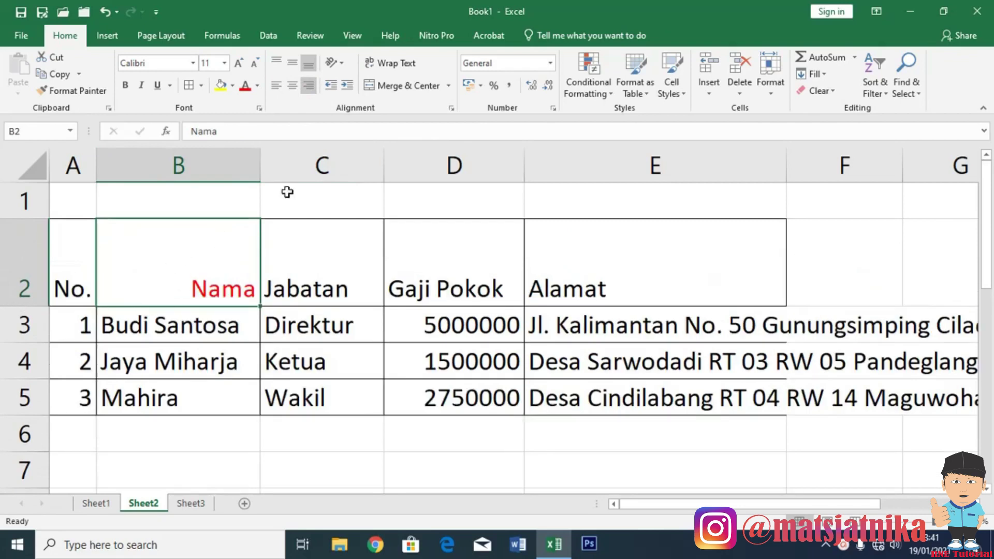
pyautogui.click(295, 66)
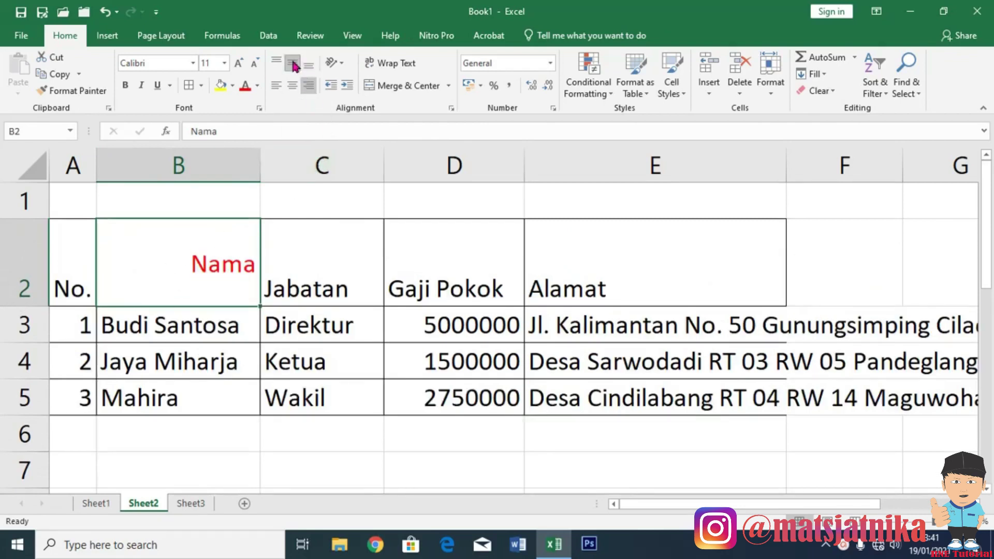
pyautogui.click(309, 69)
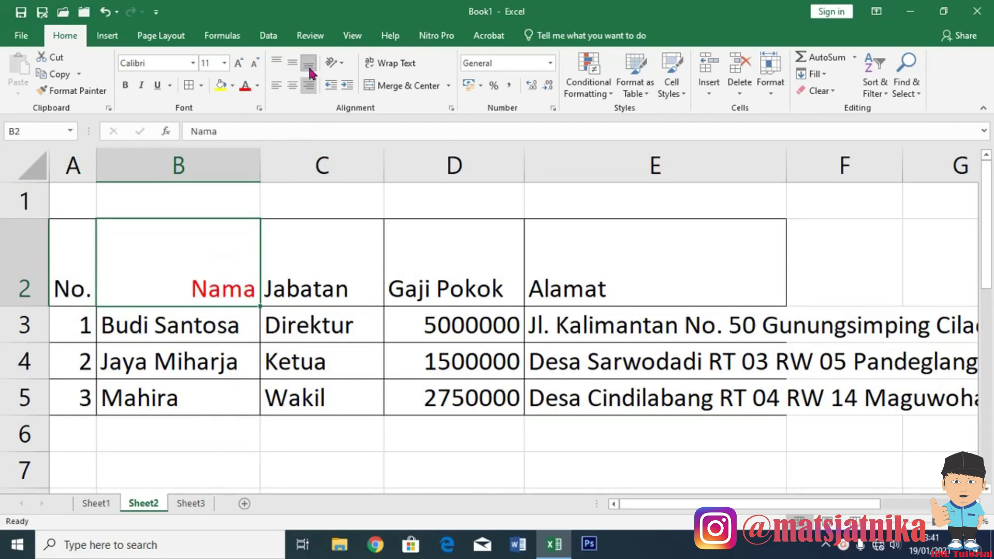
pyautogui.click(276, 62)
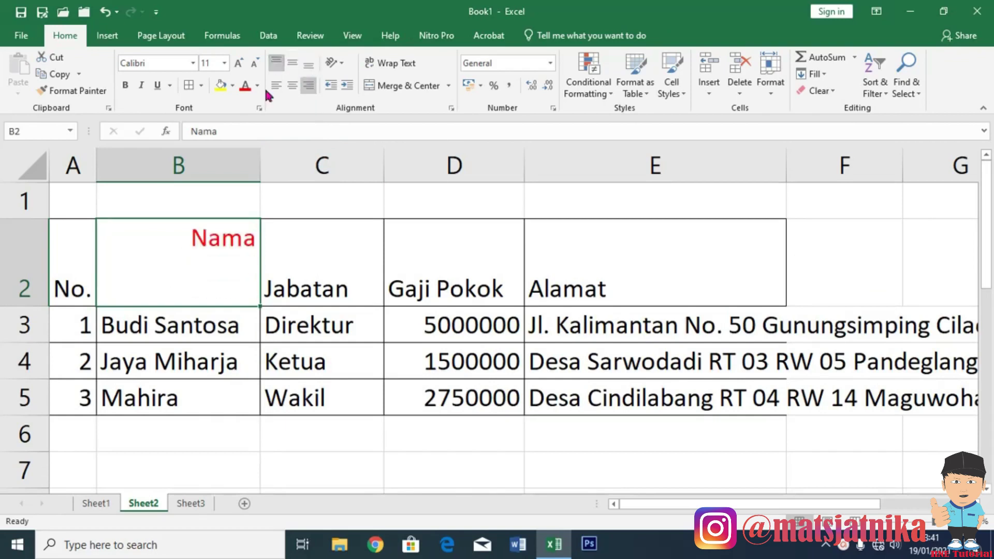
pyautogui.click(293, 64)
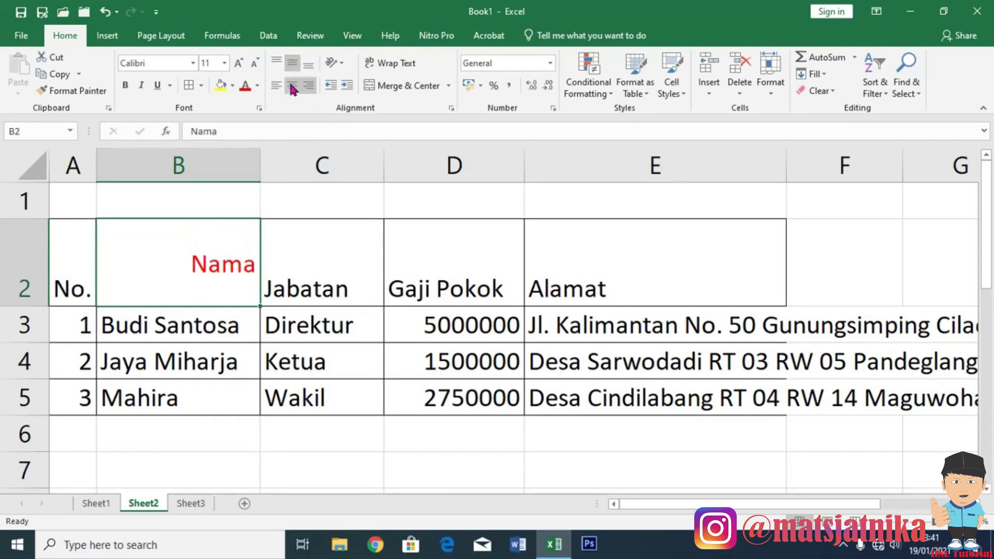
pyautogui.click(293, 86)
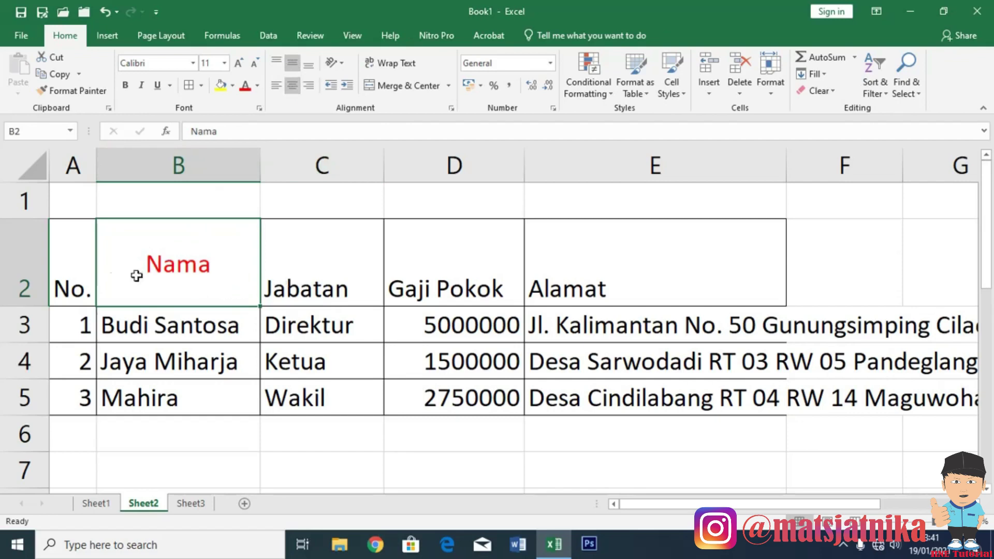
# Make the headers A2:E2 bold and centred horizontally and vertically.
pyautogui.click(80, 265)
pyautogui.moveTo(79, 265); pyautogui.dragTo(632, 279)
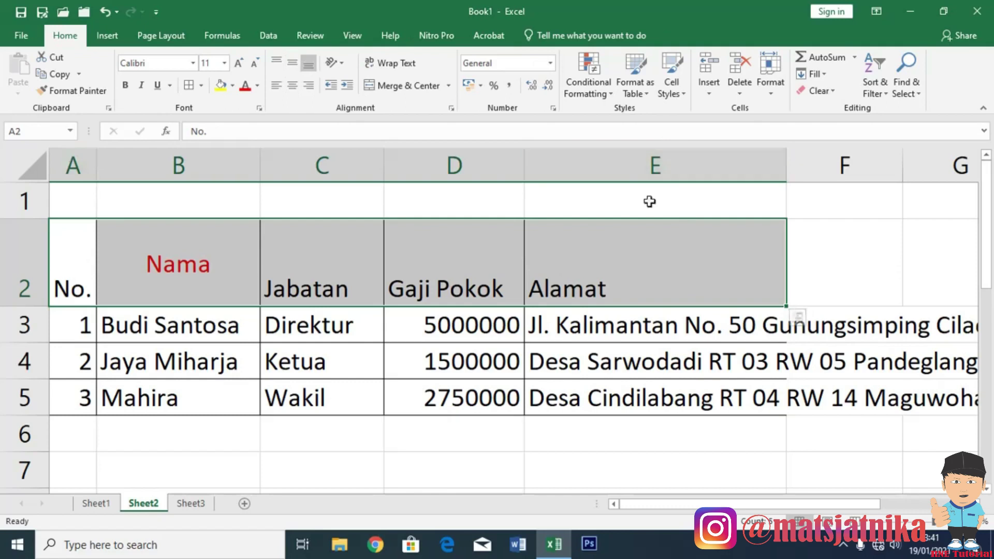
pyautogui.click(293, 87)
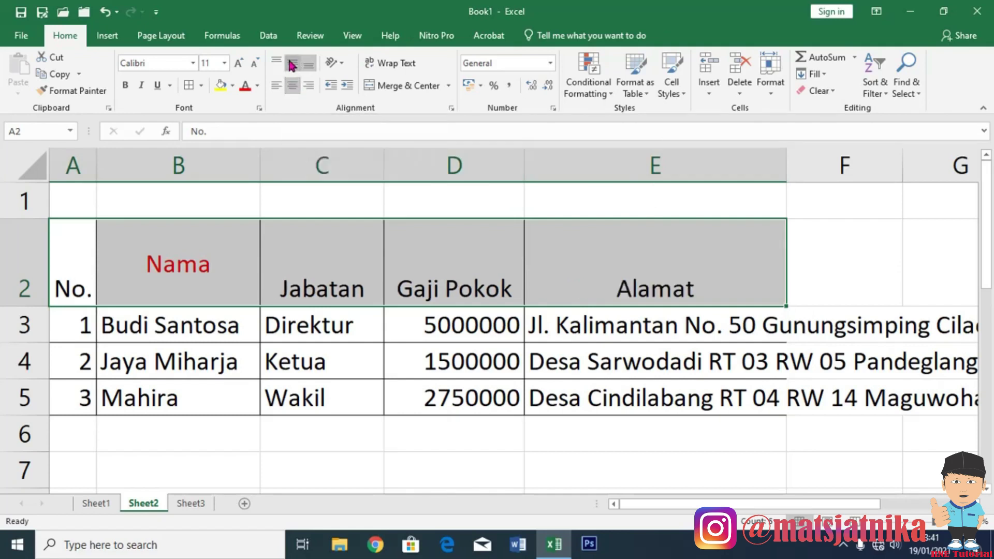
pyautogui.click(293, 64)
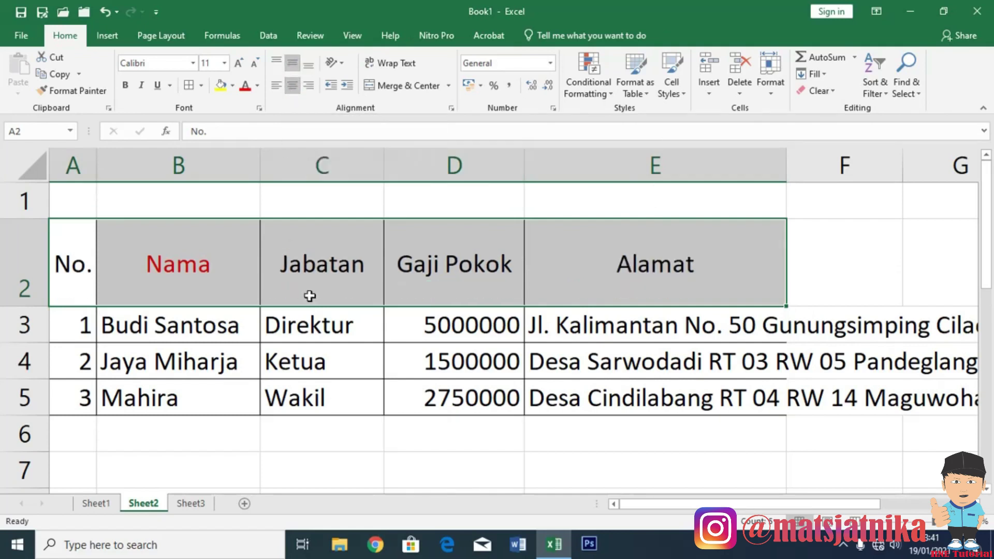
pyautogui.click(127, 86)
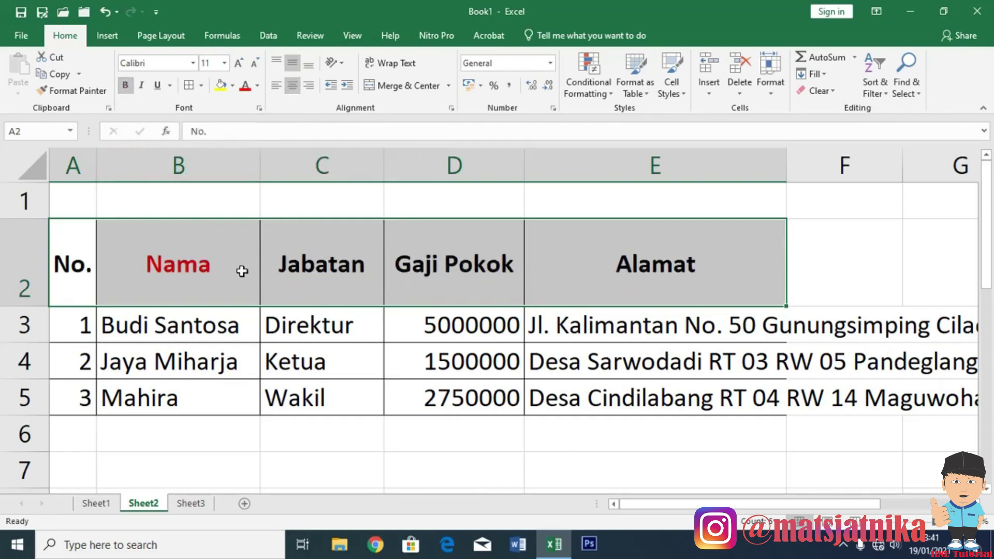
# Set the header text to Automatic black, shorten row 2, and widen the Alamat column.
pyautogui.click(257, 86)
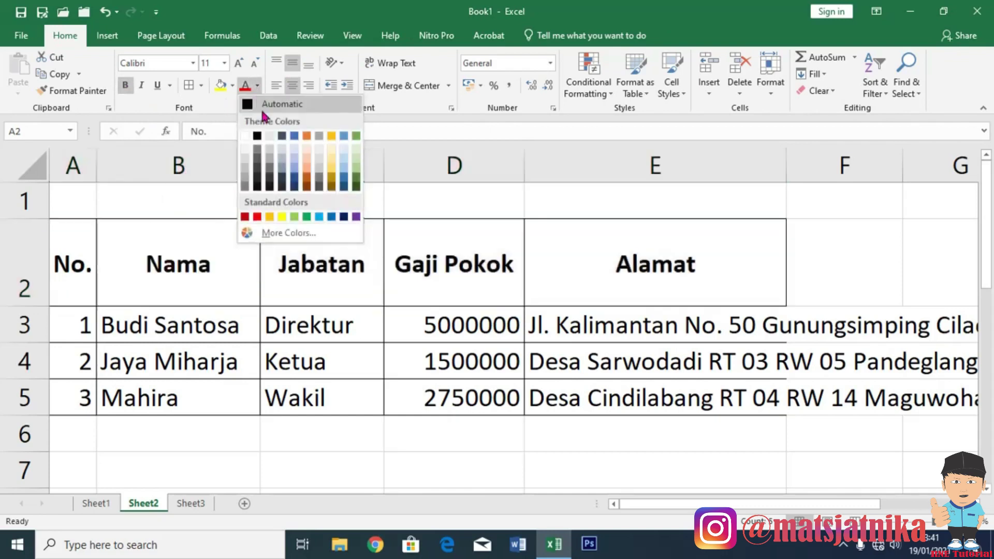
pyautogui.click(198, 288)
pyautogui.click(198, 289)
pyautogui.moveTo(28, 306); pyautogui.dragTo(28, 261)
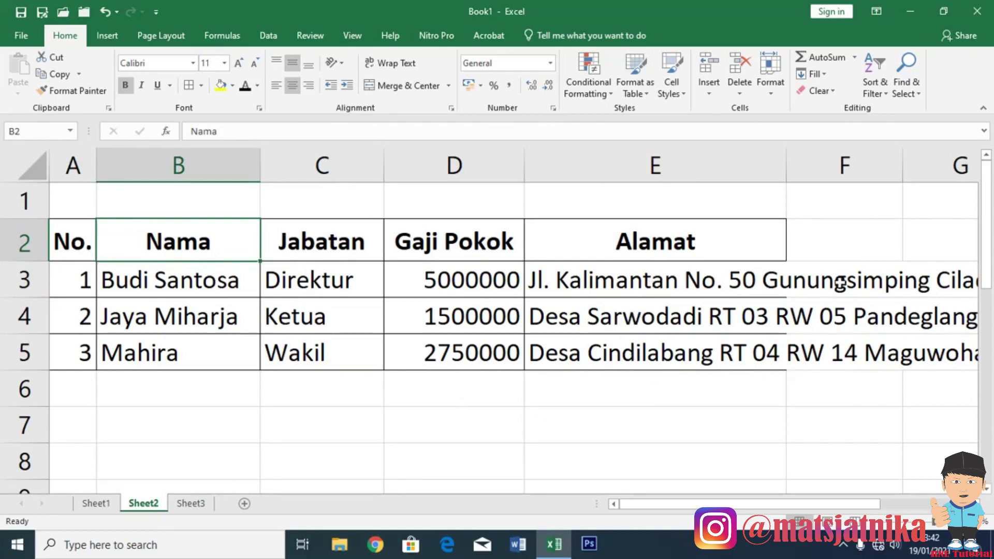
pyautogui.moveTo(787, 168); pyautogui.dragTo(873, 167)
# Wrap and top-align the first address in E3, widening column E, then select E3:E5.
pyautogui.moveTo(798, 507); pyautogui.dragTo(863, 509)
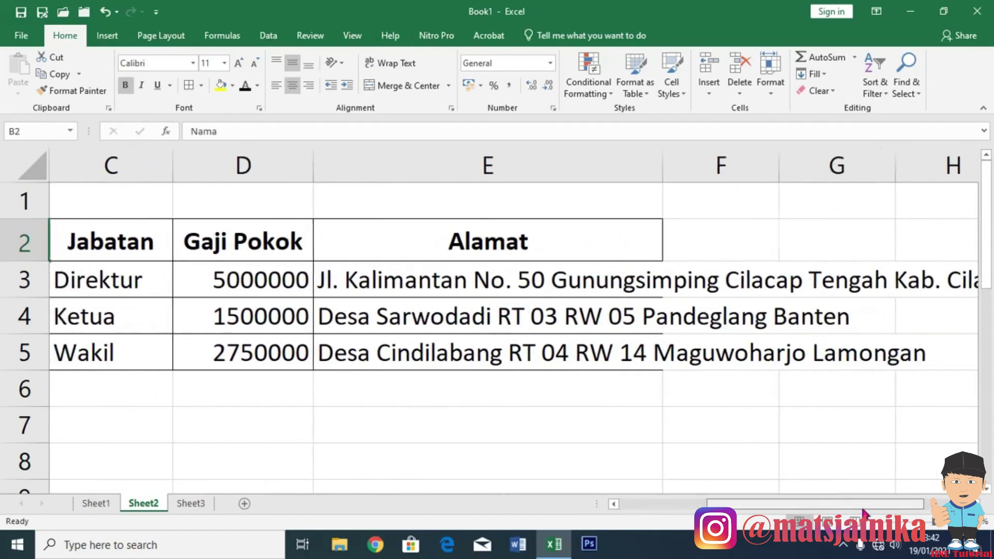
pyautogui.click(414, 285)
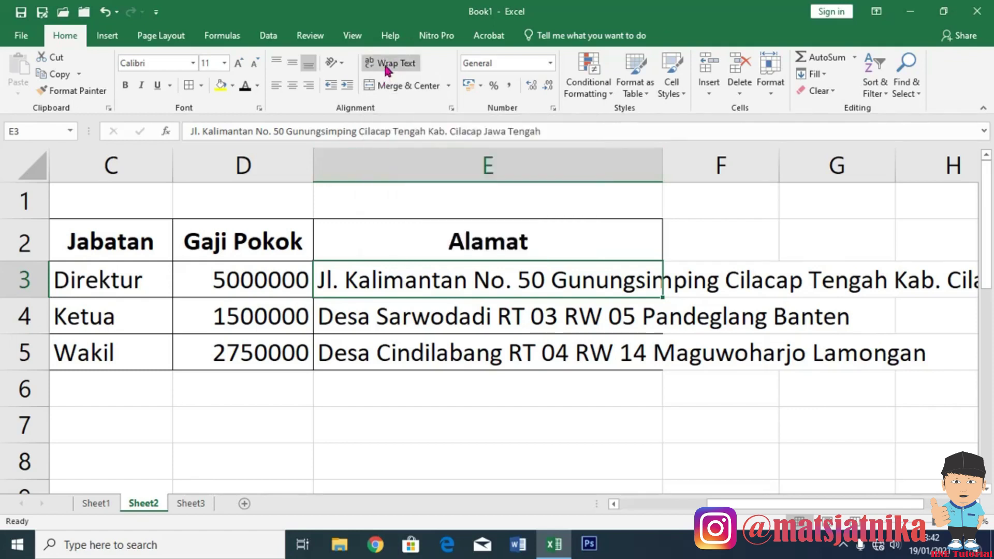
pyautogui.click(387, 70)
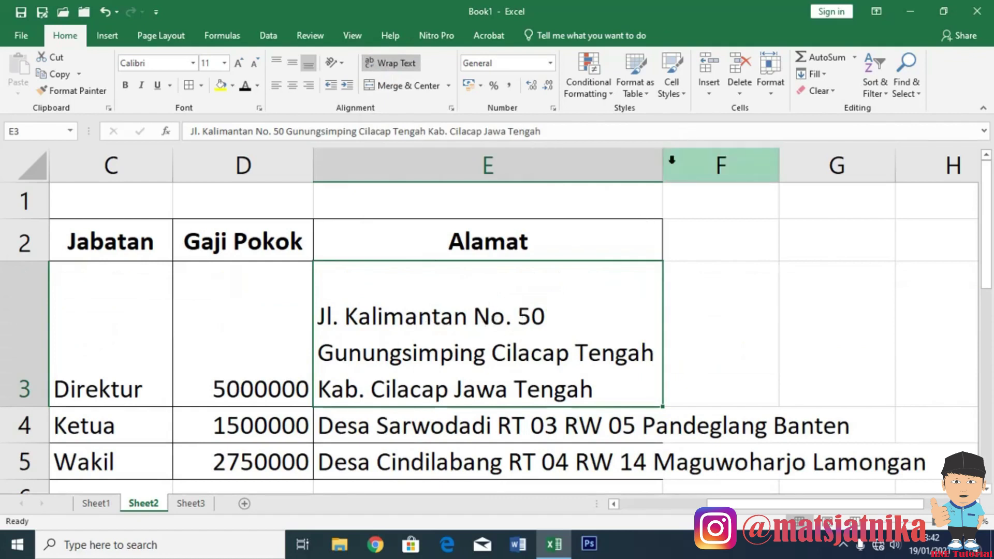
pyautogui.moveTo(663, 166); pyautogui.dragTo(789, 173)
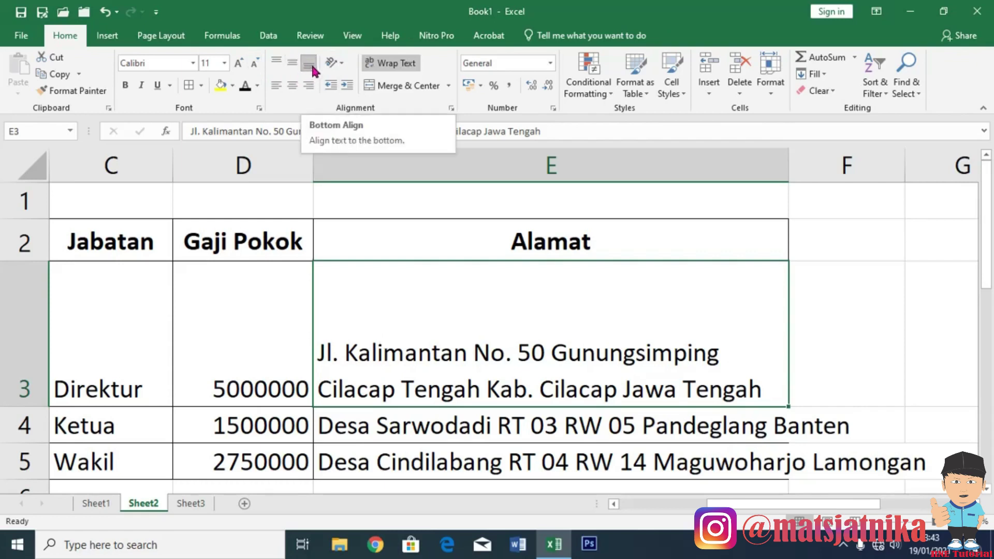
pyautogui.click(276, 64)
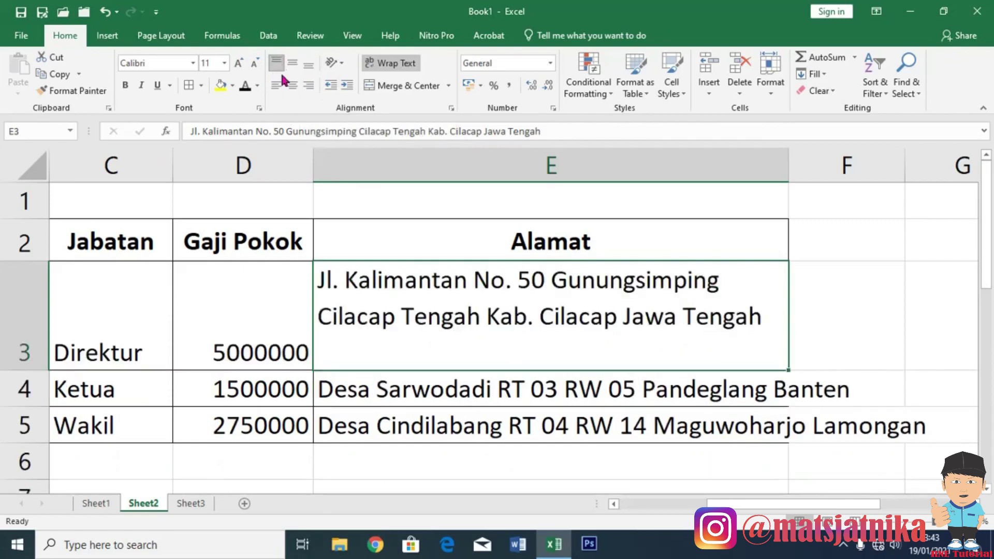
pyautogui.moveTo(724, 507); pyautogui.dragTo(703, 504)
pyautogui.moveTo(380, 340); pyautogui.dragTo(381, 420)
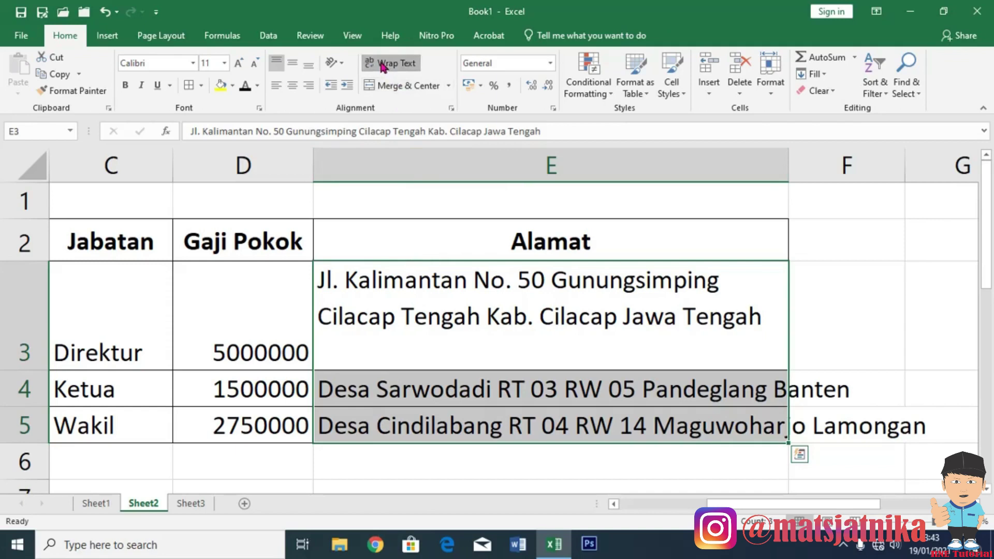
# Wrap all three addresses E3:E5 onto multiple lines and top-align them.
pyautogui.click(384, 64)
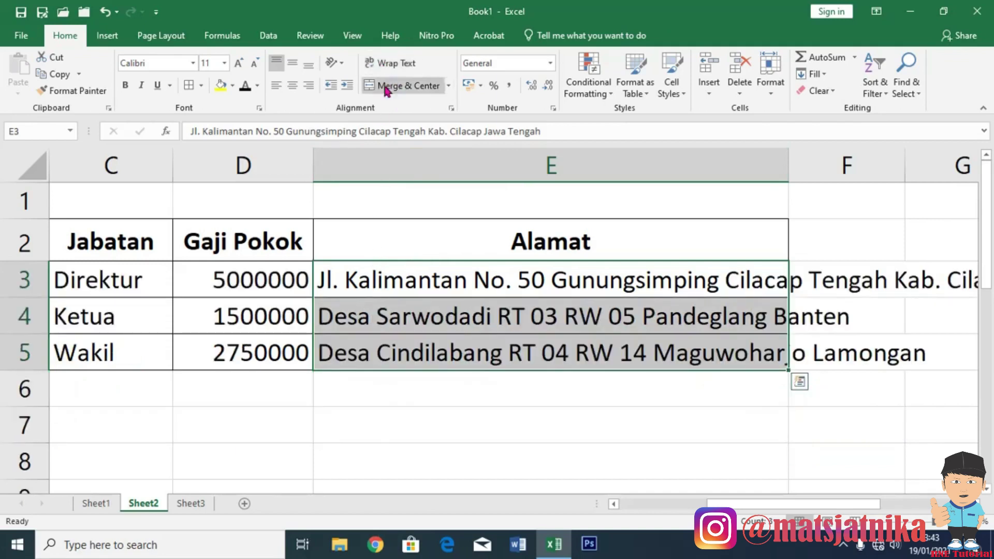
pyautogui.click(388, 64)
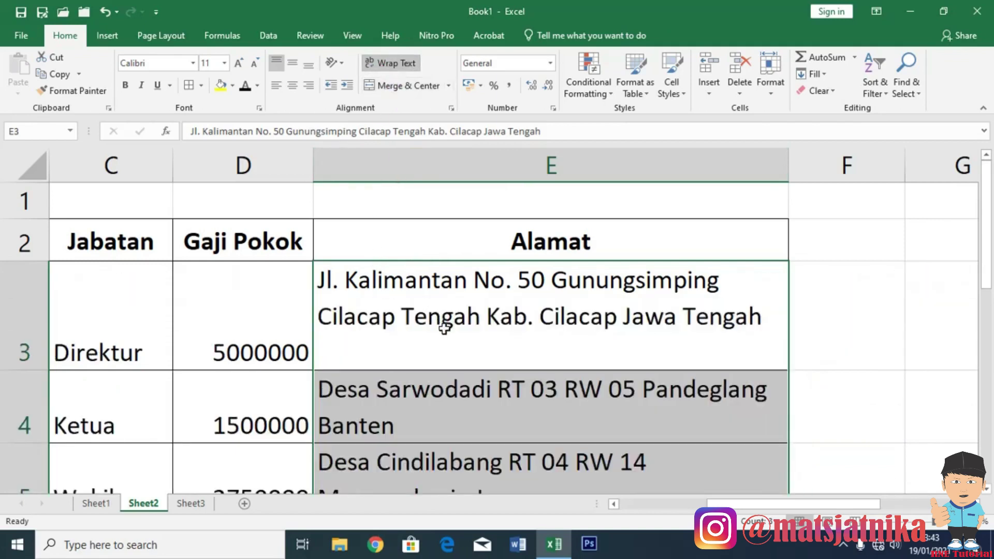
pyautogui.click(275, 60)
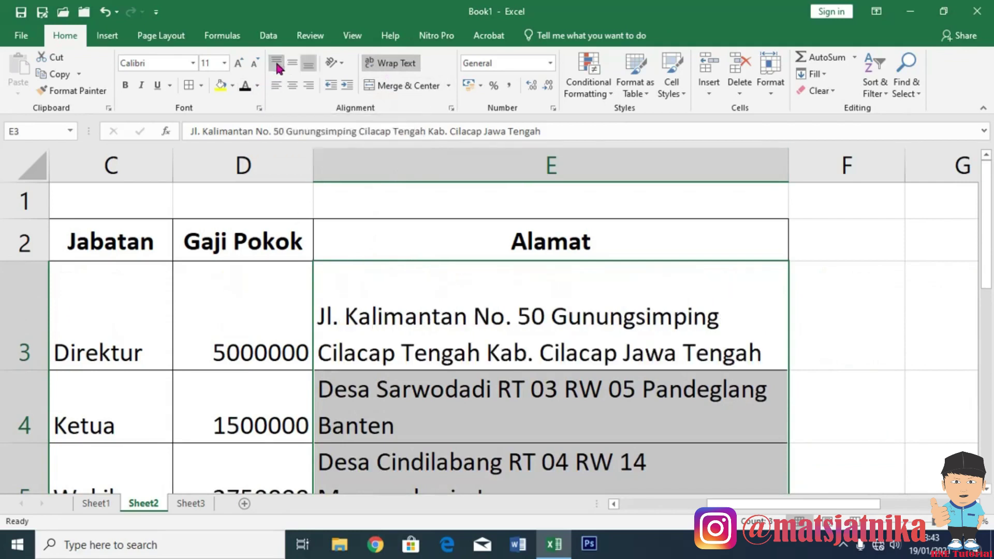
pyautogui.click(280, 63)
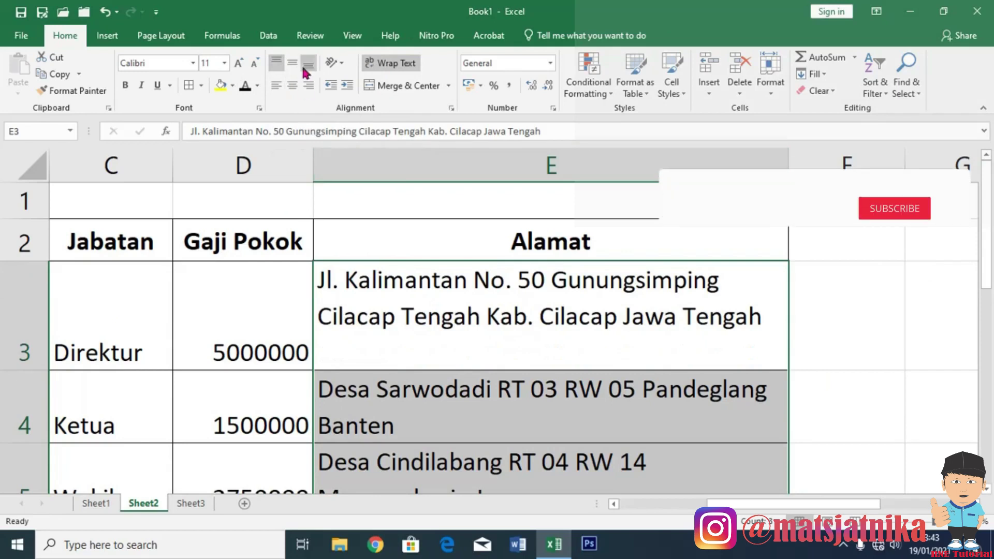
pyautogui.click(275, 63)
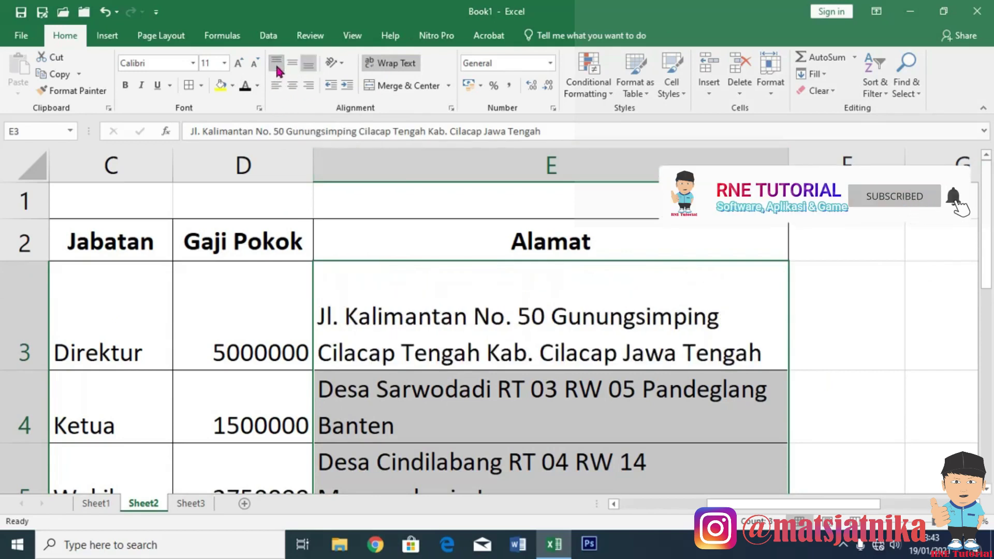
pyautogui.click(276, 63)
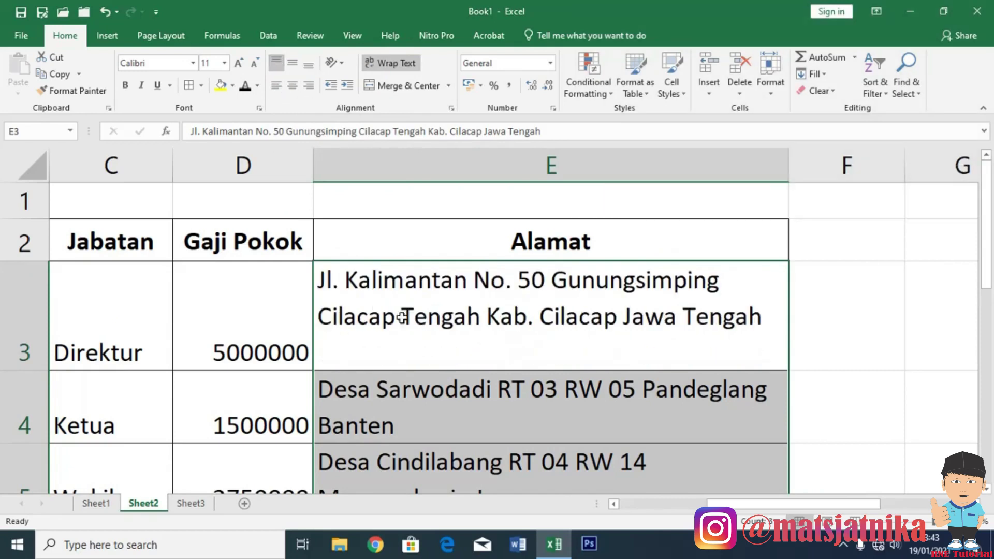
# Top-align all data rows A3:E5 and shorten row 3 to fit its wrapped address.
pyautogui.scroll(-4, 619, 342)
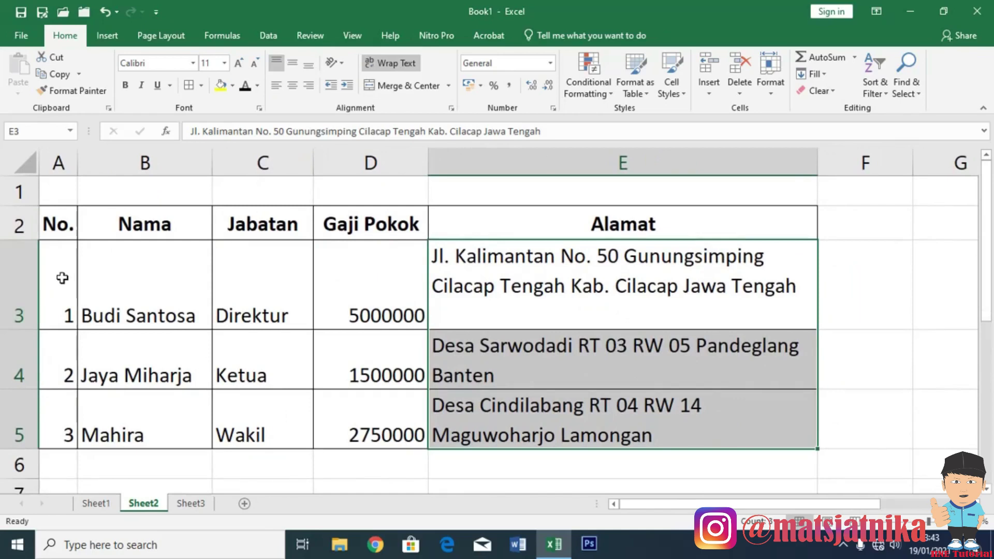
pyautogui.moveTo(60, 277); pyautogui.dragTo(602, 430)
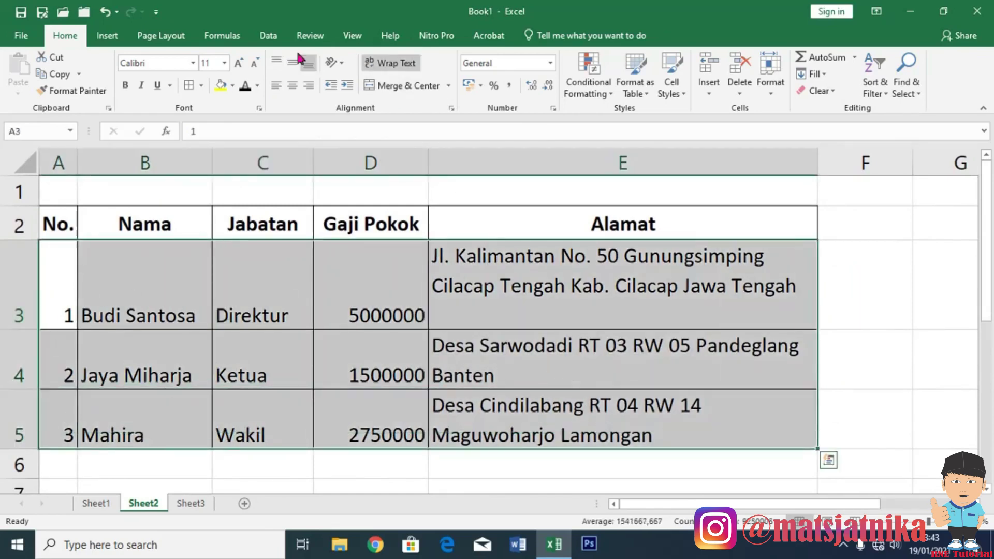
pyautogui.click(278, 63)
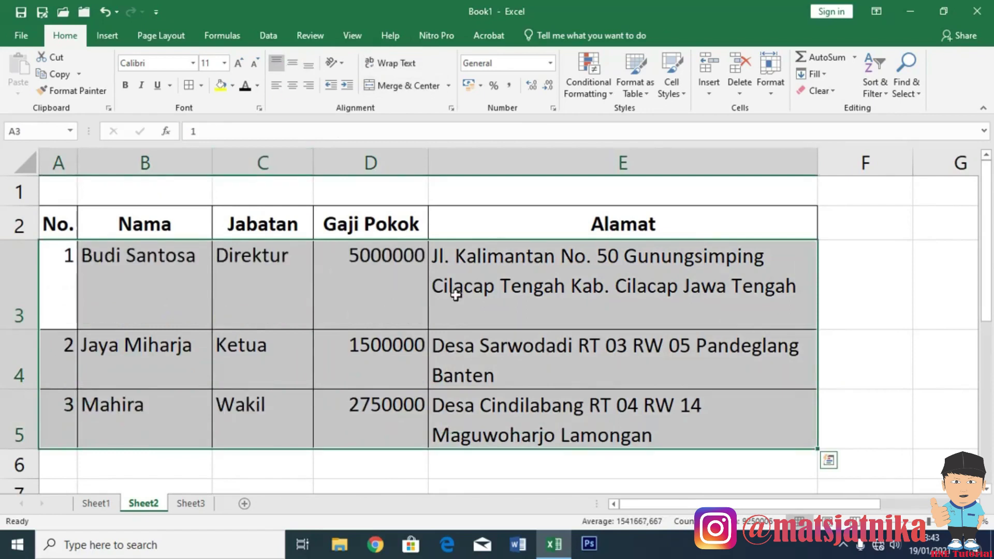
pyautogui.click(497, 465)
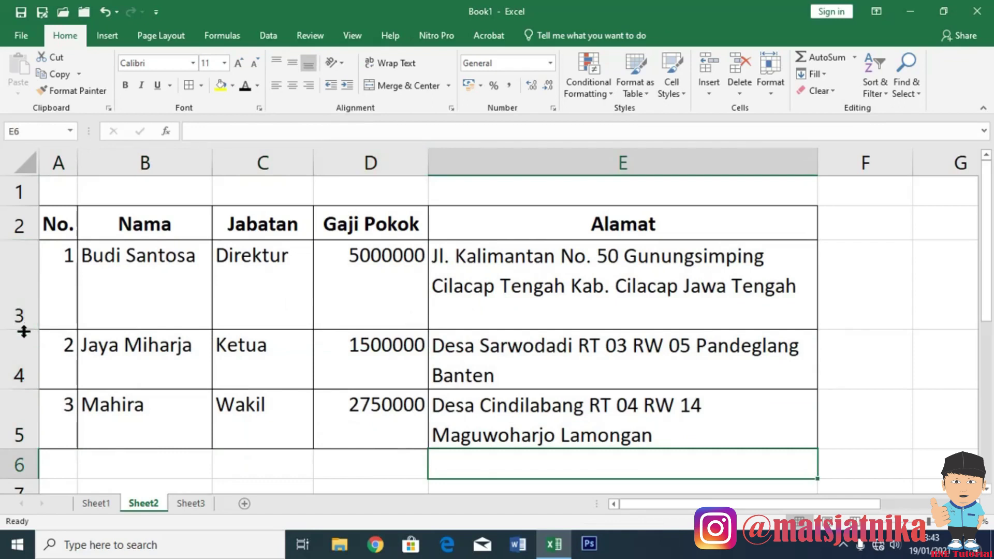
pyautogui.moveTo(24, 332); pyautogui.dragTo(24, 309)
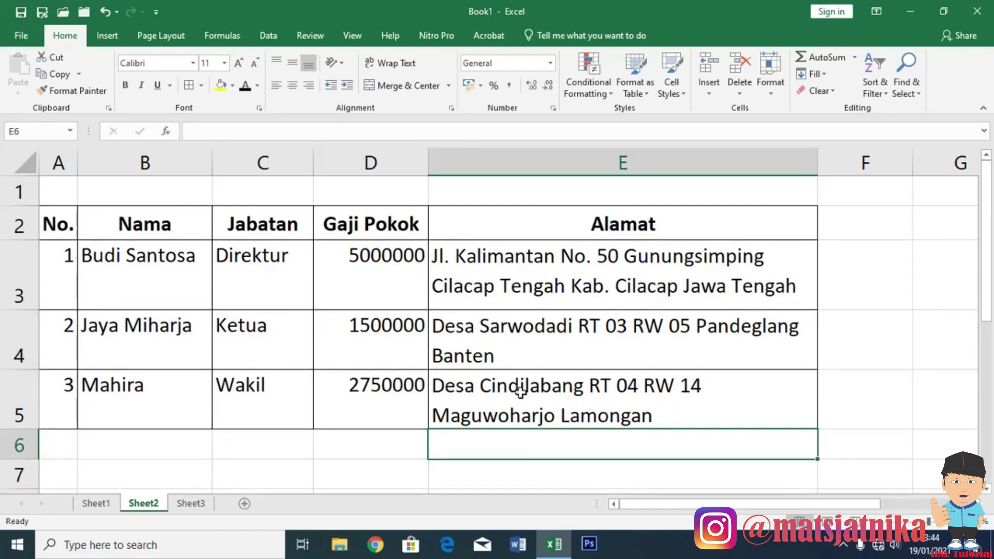
pyautogui.click(515, 280)
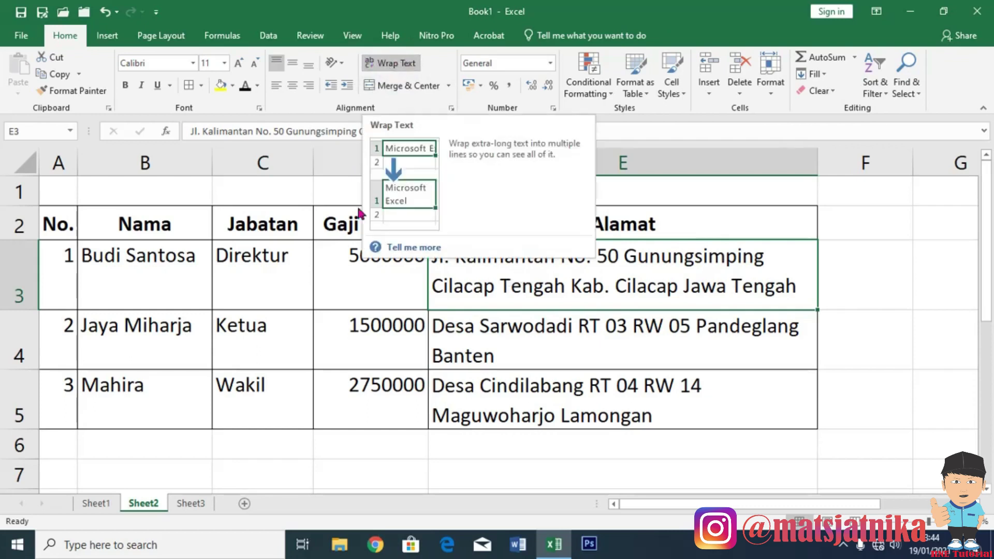
pyautogui.click(360, 270)
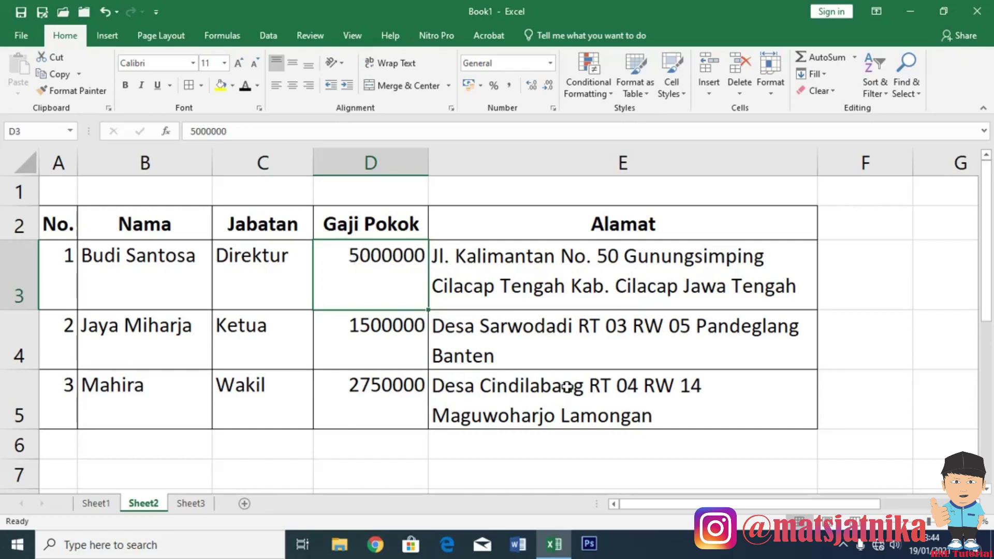
# Format salaries D3:D5 as Accounting with Rp symbol and 0 decimals, then widen column D.
pyautogui.moveTo(377, 275); pyautogui.dragTo(368, 436)
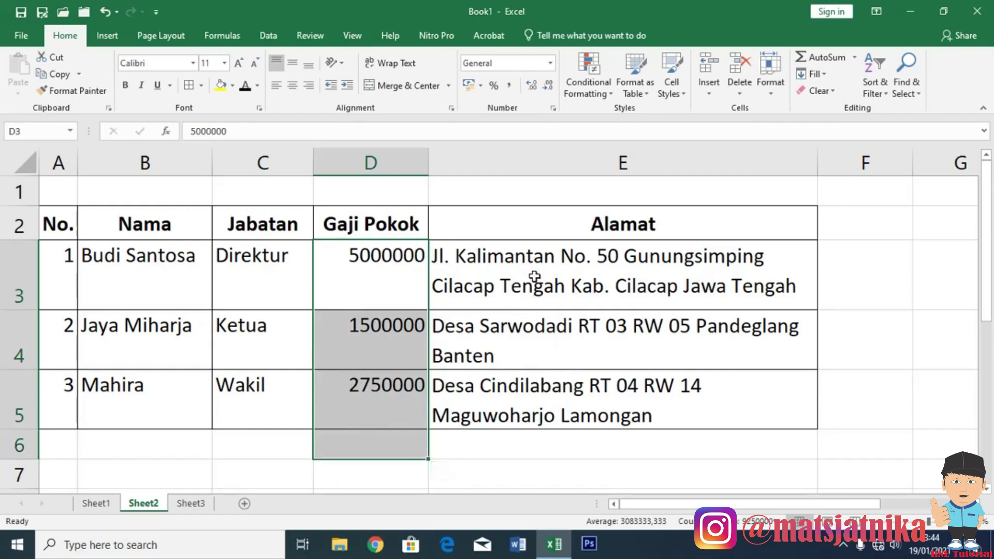
pyautogui.click(553, 110)
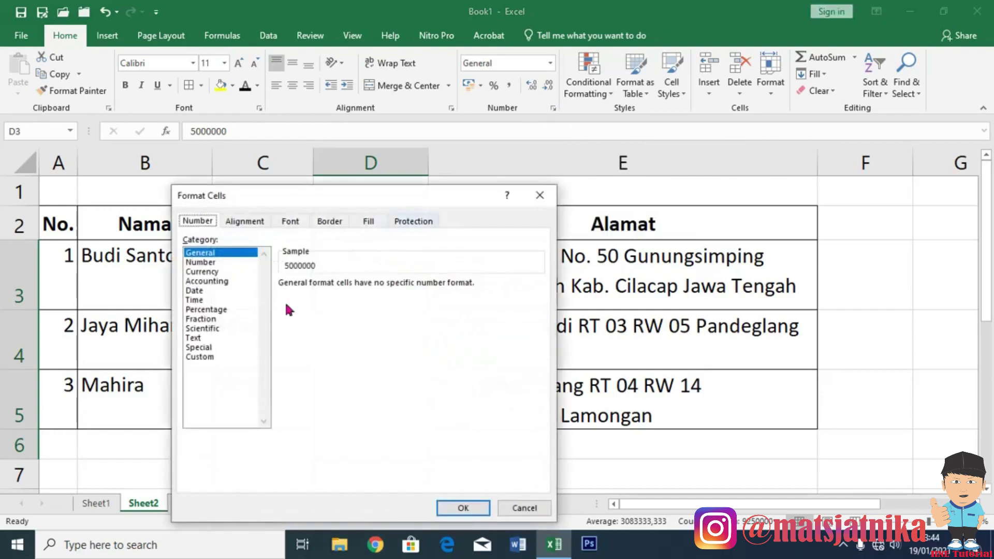
pyautogui.click(215, 283)
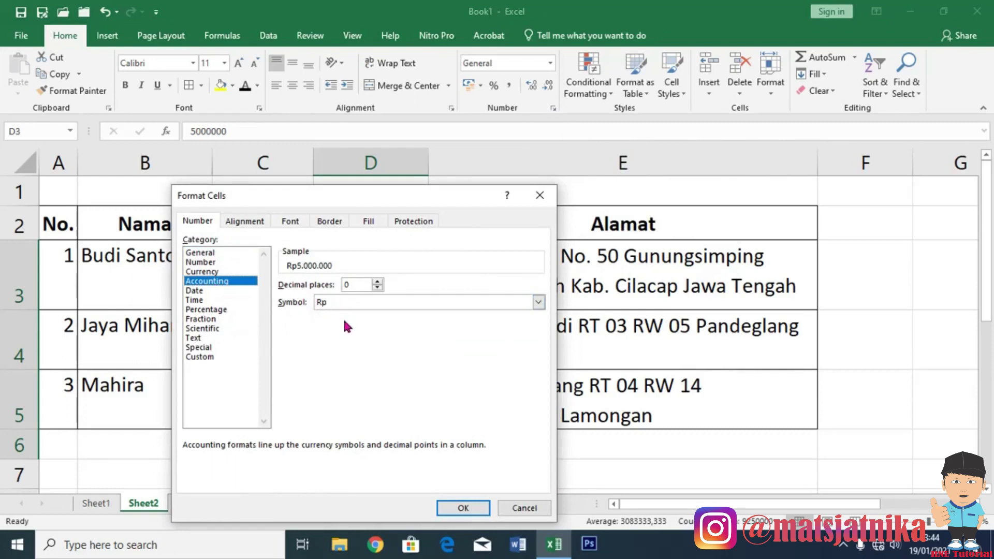
pyautogui.click(539, 302)
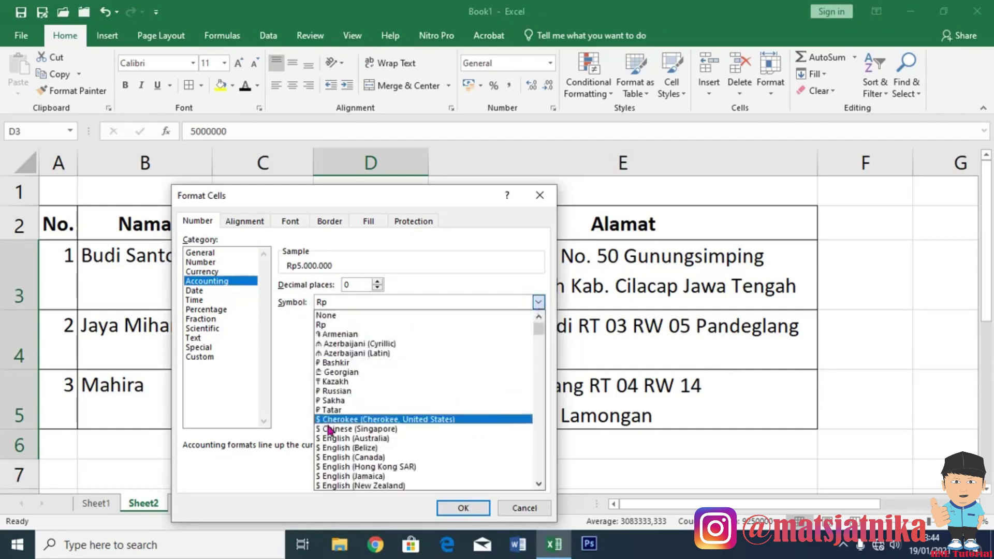
pyautogui.scroll(-3, 344, 448)
pyautogui.scroll(-3, 342, 443)
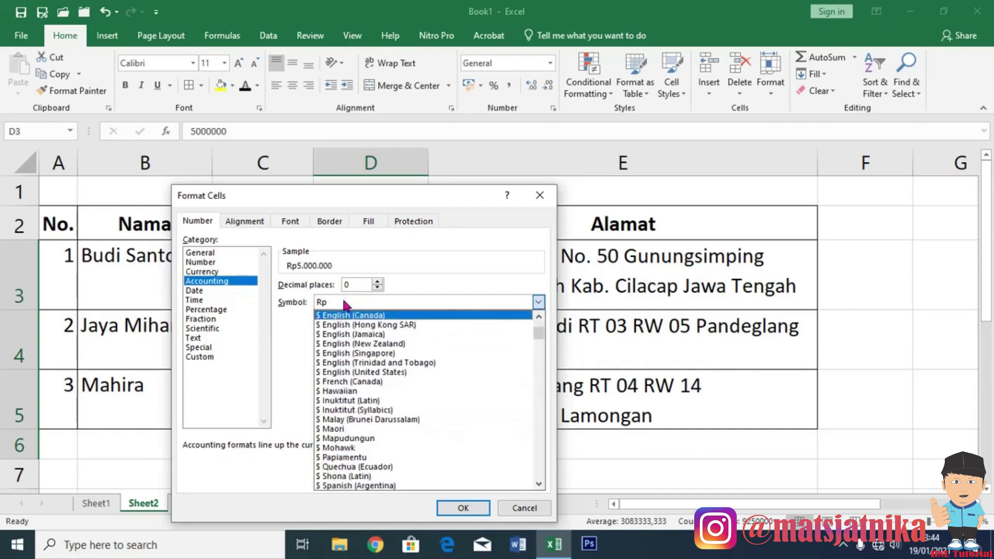
pyautogui.click(345, 305)
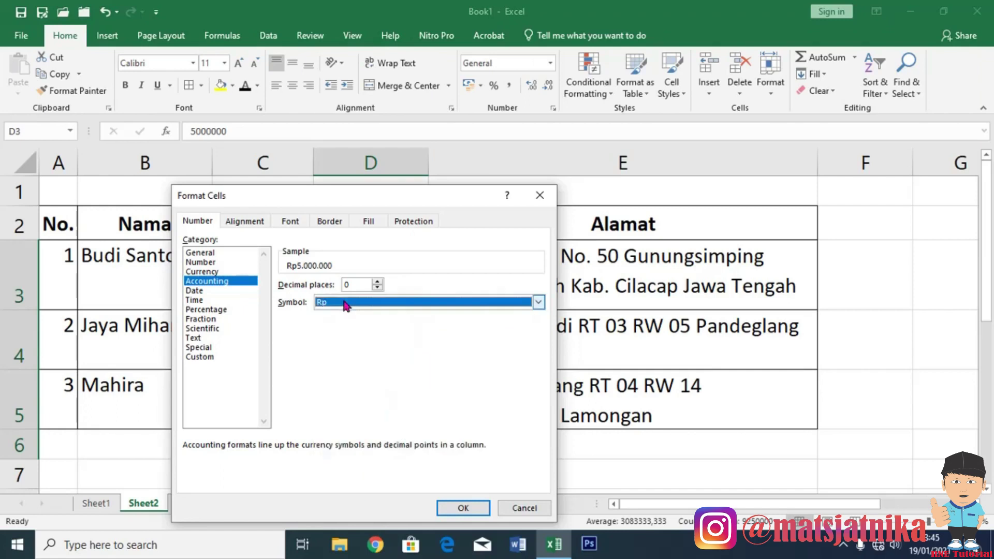
pyautogui.click(462, 507)
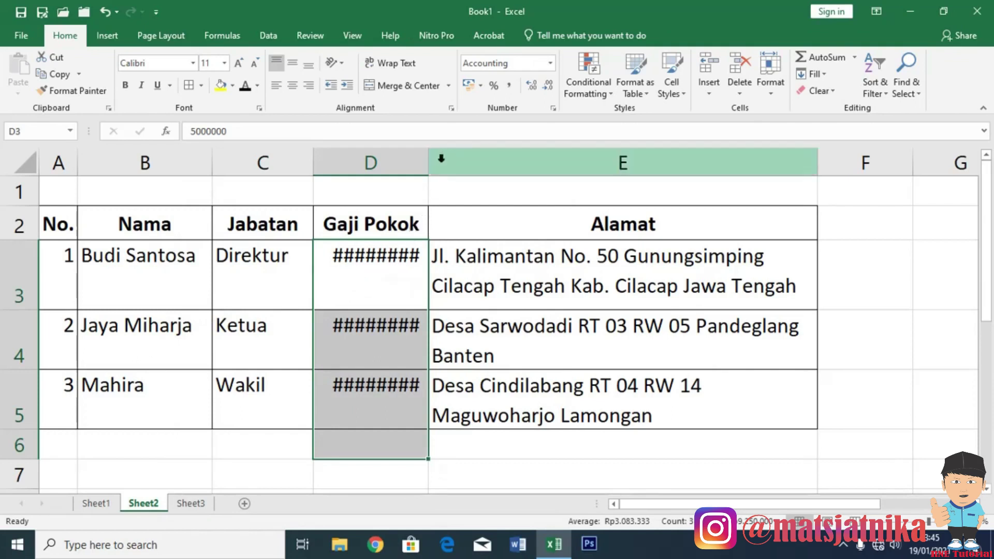
pyautogui.moveTo(427, 166); pyautogui.dragTo(451, 166)
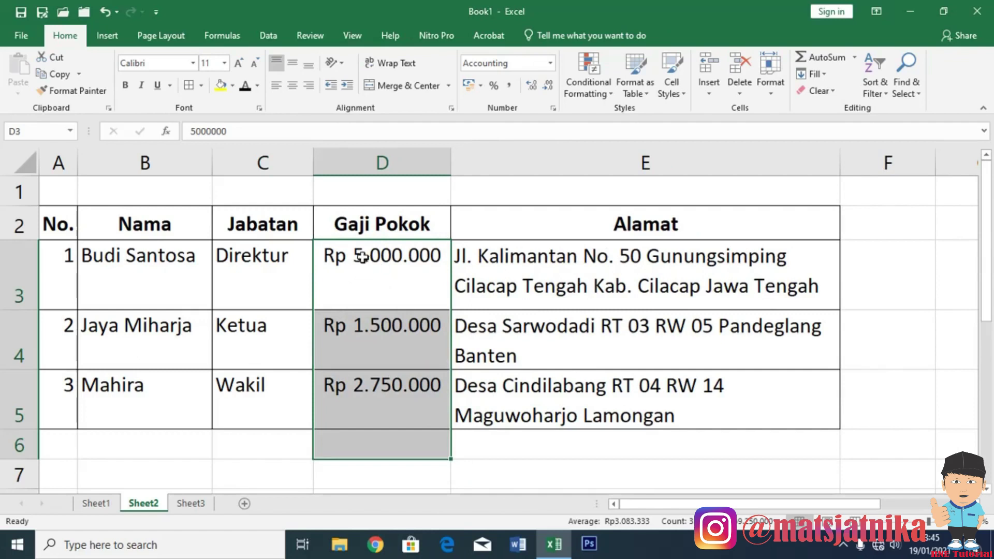
# Switch the D3:D5 salaries to Currency format with Rp and no decimals.
pyautogui.moveTo(356, 277); pyautogui.dragTo(377, 393)
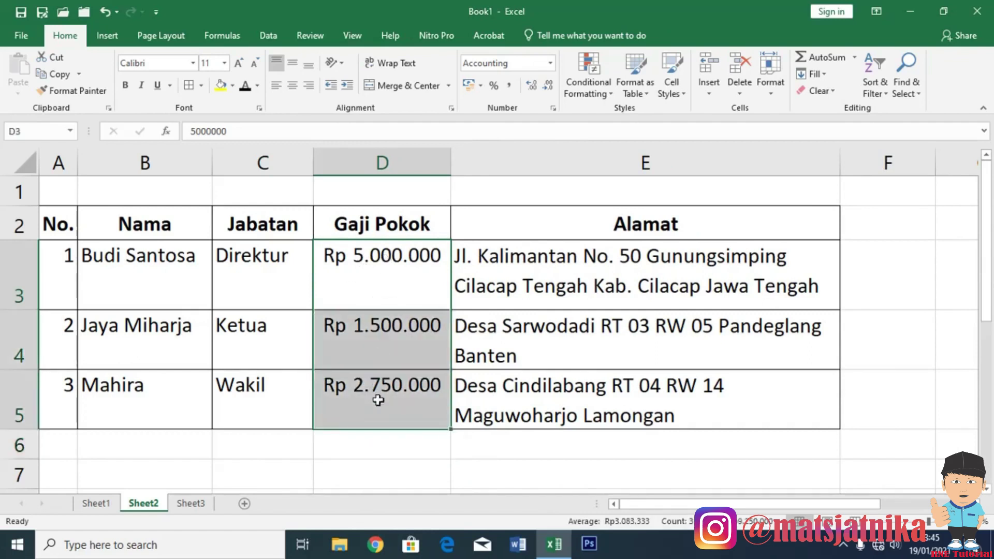
pyautogui.click(553, 108)
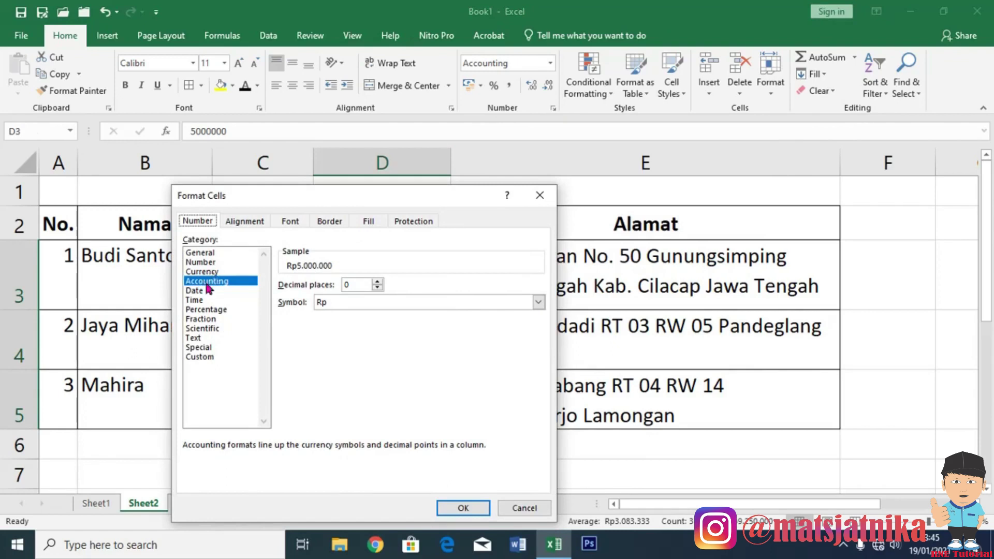
pyautogui.moveTo(287, 196); pyautogui.dragTo(688, 188)
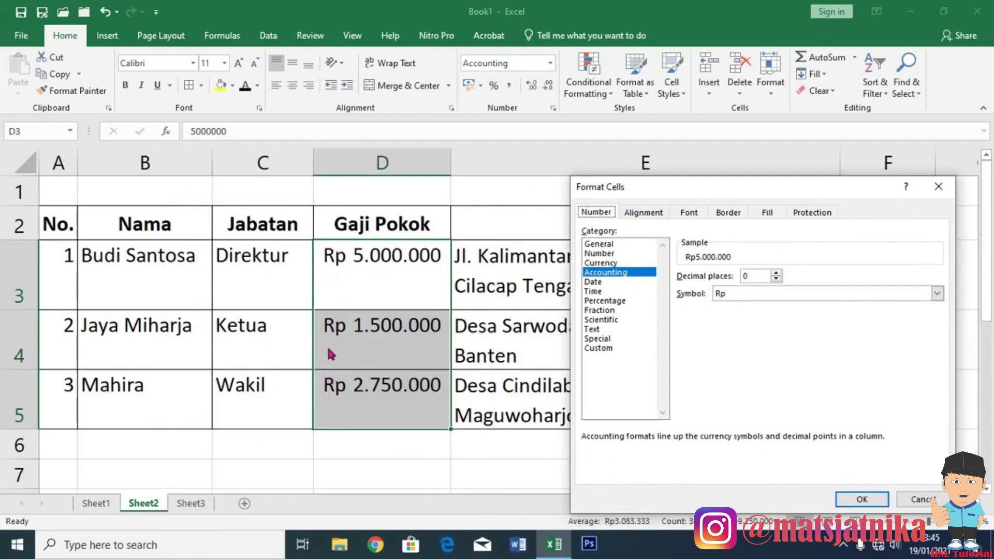
pyautogui.click(606, 263)
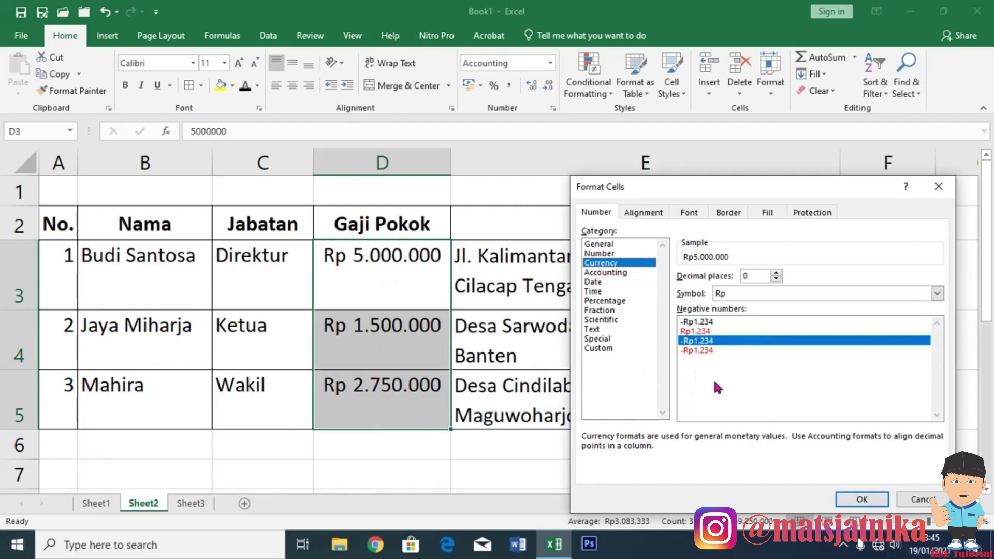
pyautogui.click(860, 500)
pyautogui.click(418, 330)
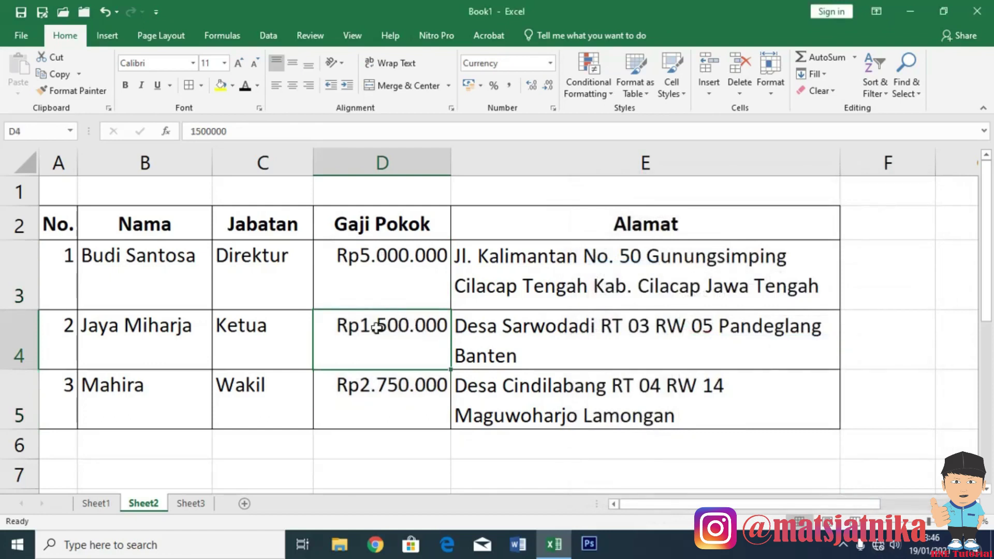
# Enter 150.000 as the second employee's salary in D4.
pyautogui.write('1')
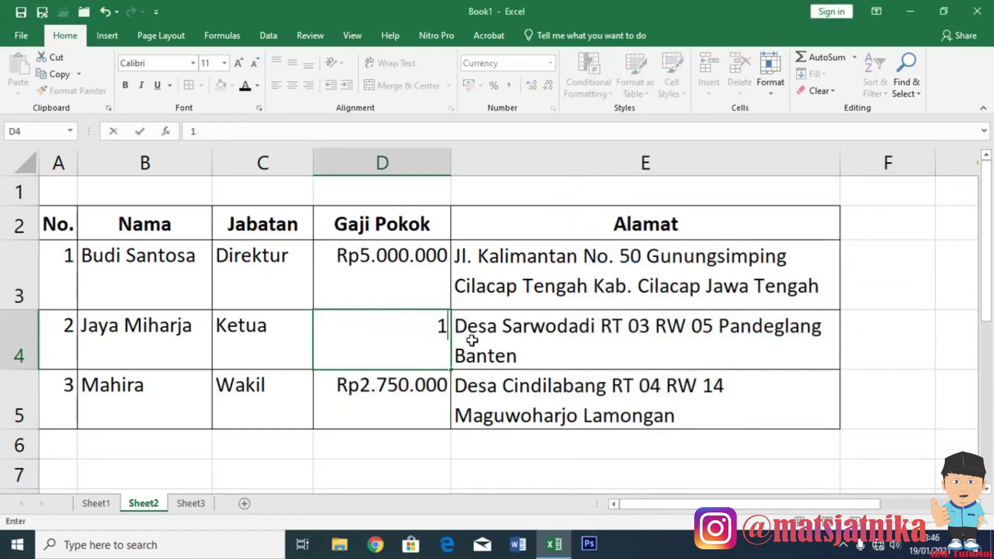
pyautogui.write('50.000')
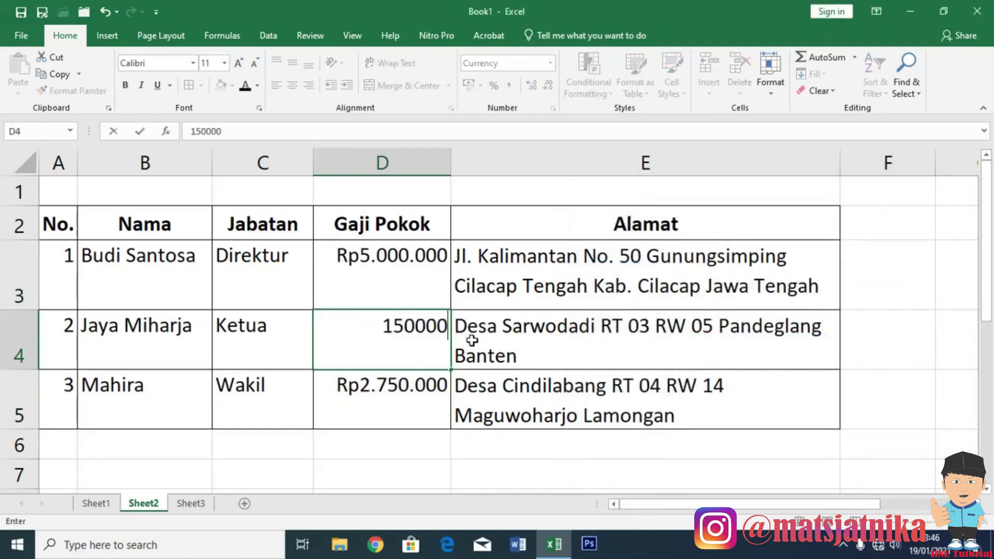
pyautogui.press('Return')
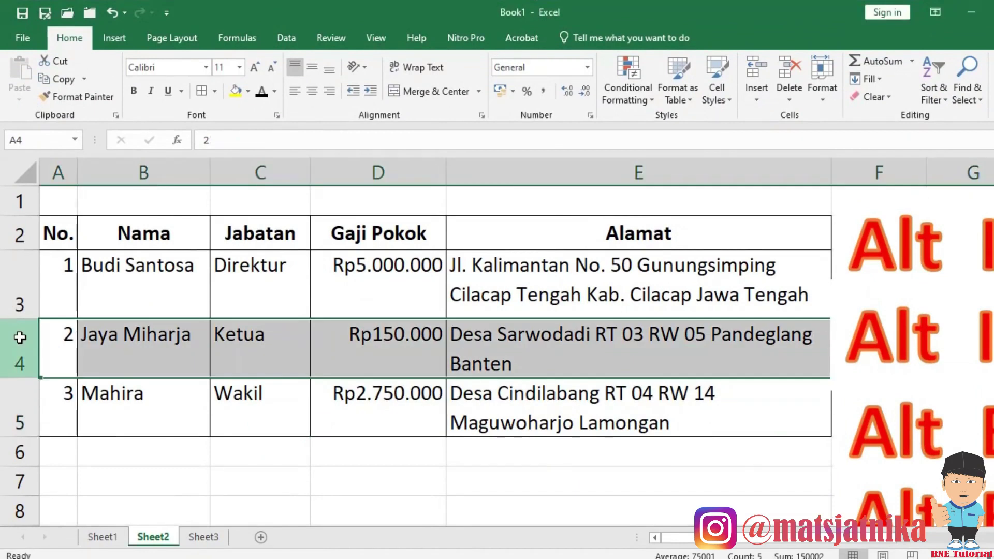
pyautogui.click(288, 171)
pyautogui.click(288, 279)
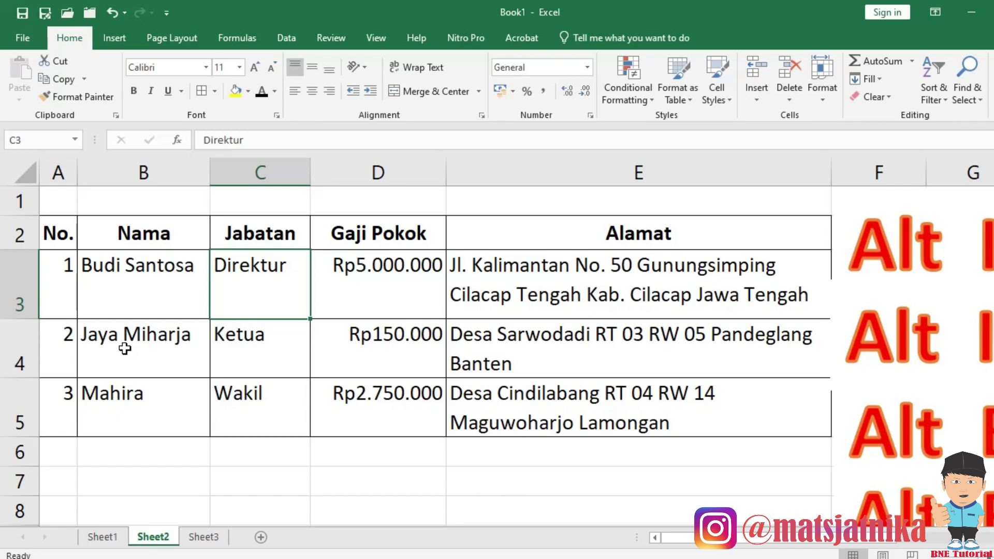
pyautogui.click(124, 349)
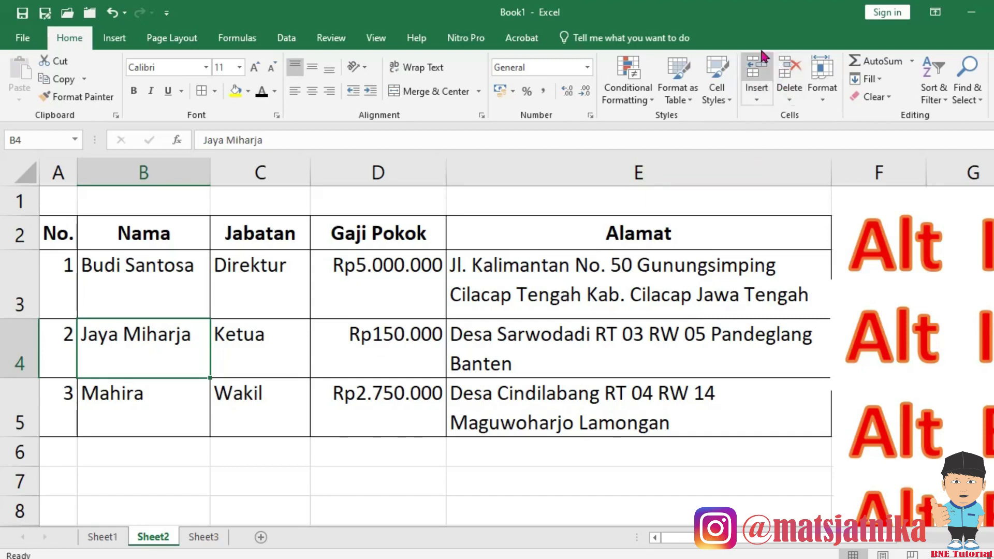
pyautogui.click(757, 100)
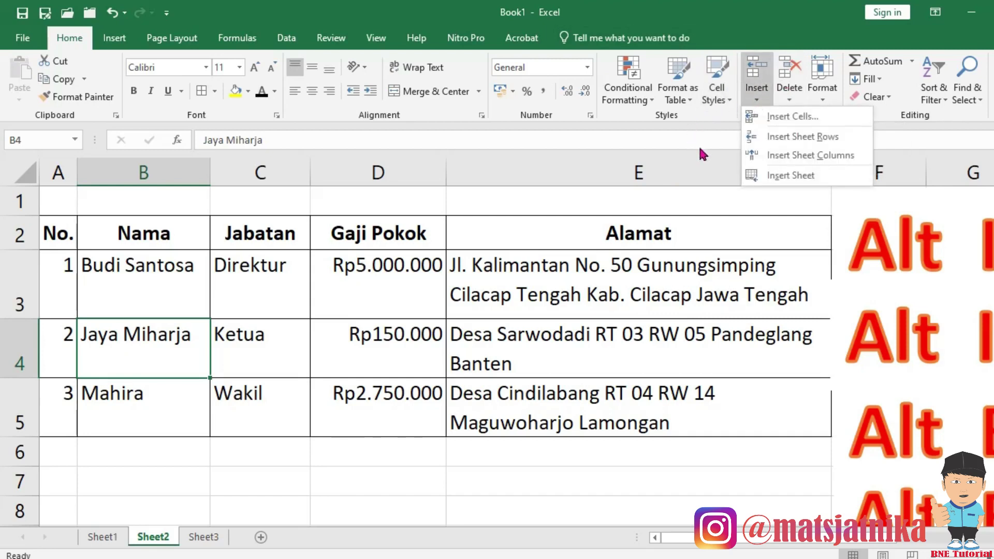
pyautogui.click(782, 137)
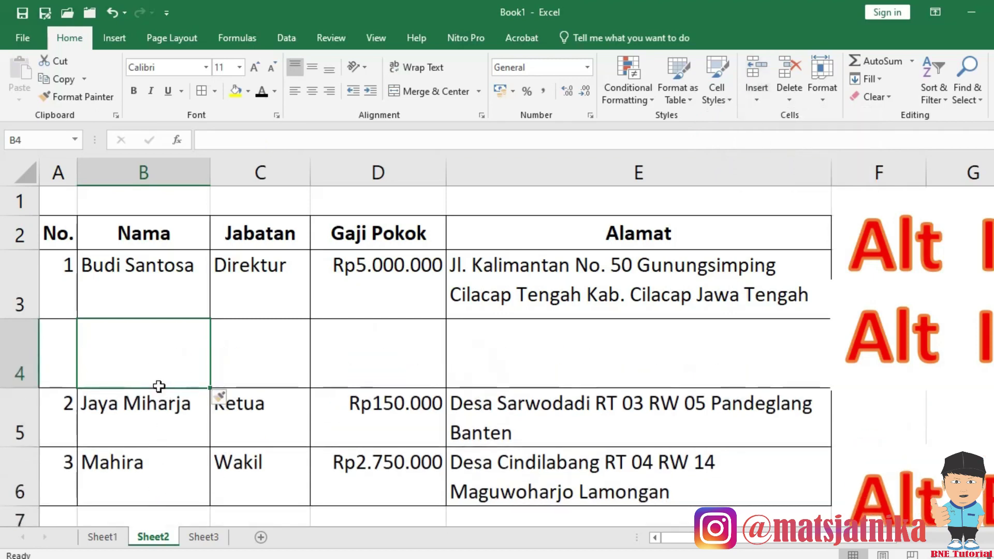
# Undo the row insertion and move the Alt I+C label box below the table.
pyautogui.click(112, 12)
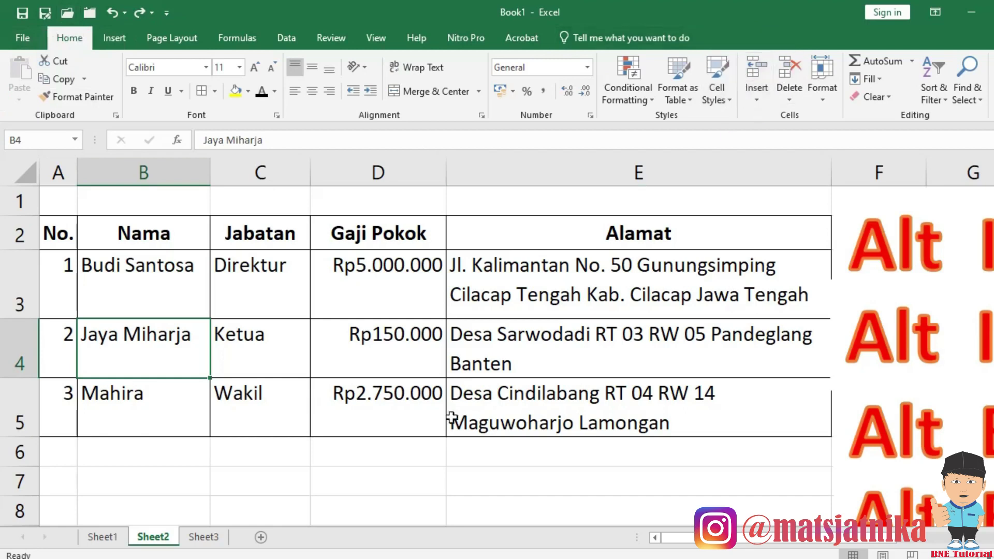
pyautogui.click(872, 275)
pyautogui.moveTo(860, 300); pyautogui.dragTo(135, 511)
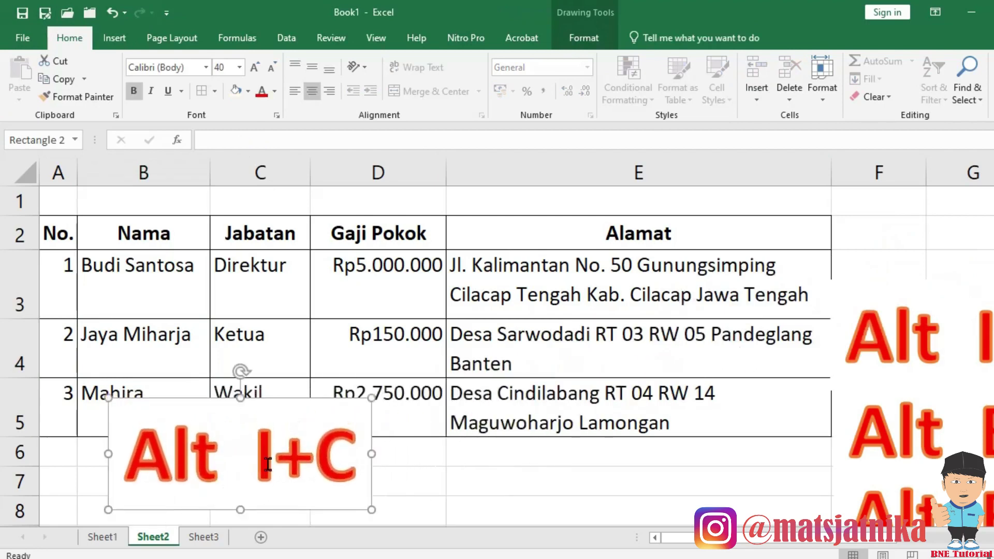
# Insert a blank column before Nama with Alt, I, C, then undo it.
pyautogui.click(118, 341)
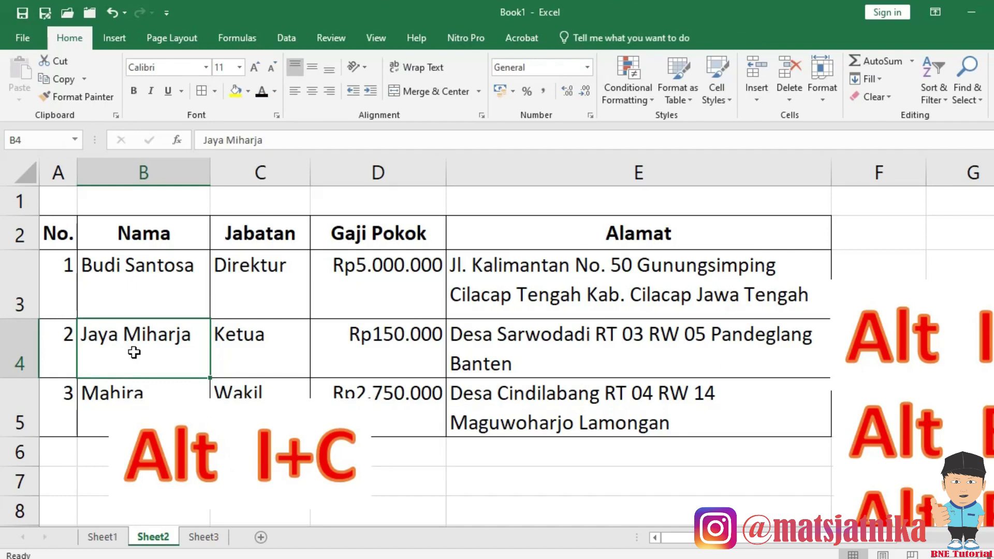
pyautogui.press('alt')
pyautogui.press('i')
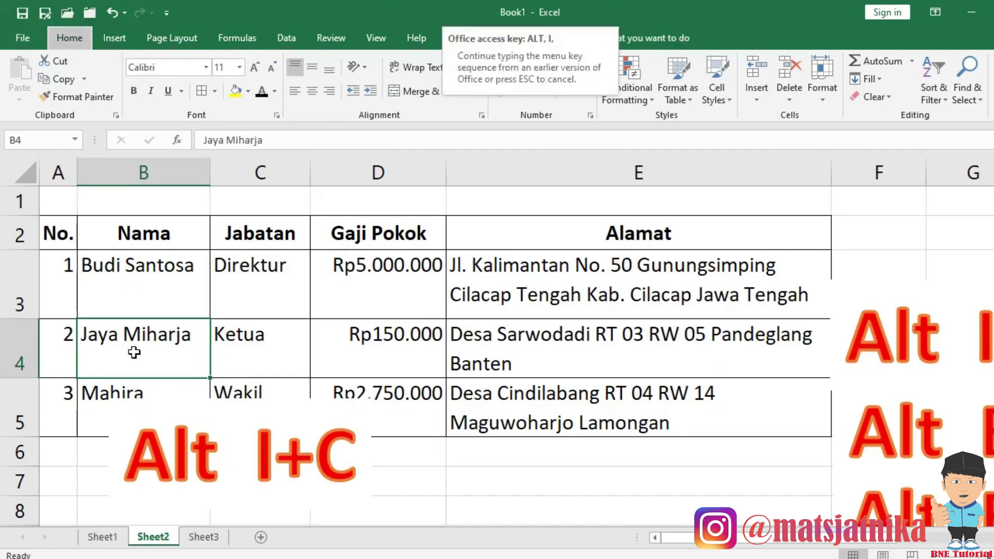
pyautogui.press('c')
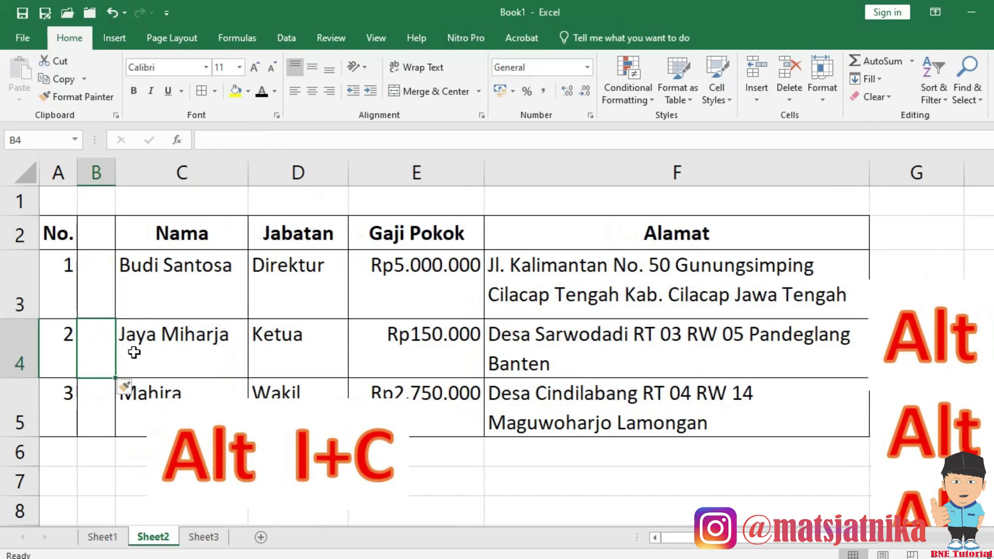
pyautogui.click(112, 12)
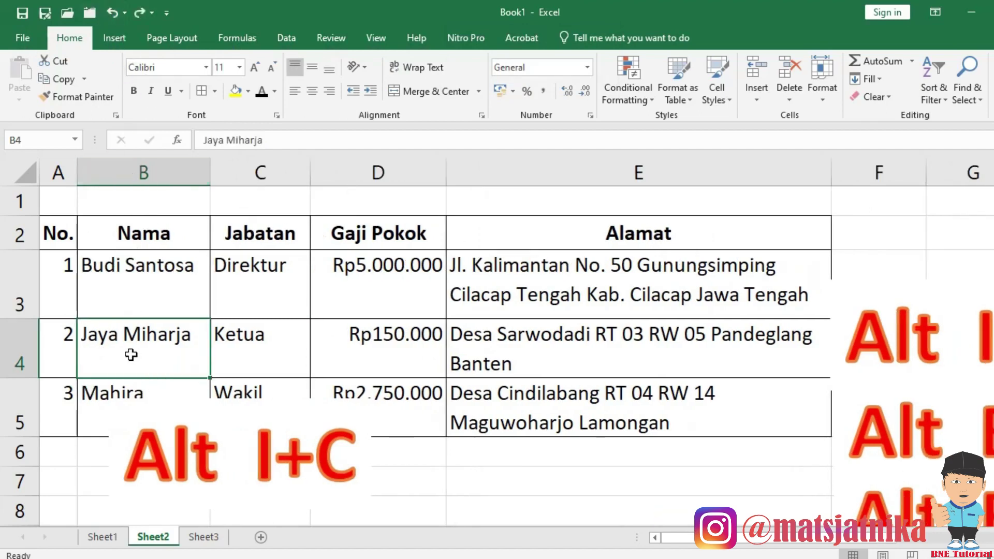
pyautogui.hotkey('alt', 'i')
pyautogui.press('r')
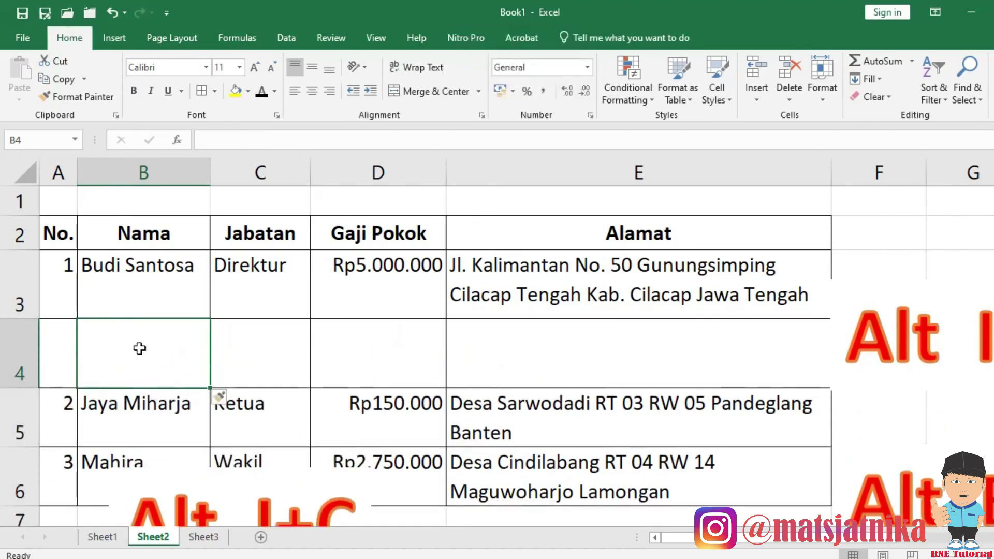
pyautogui.click(111, 12)
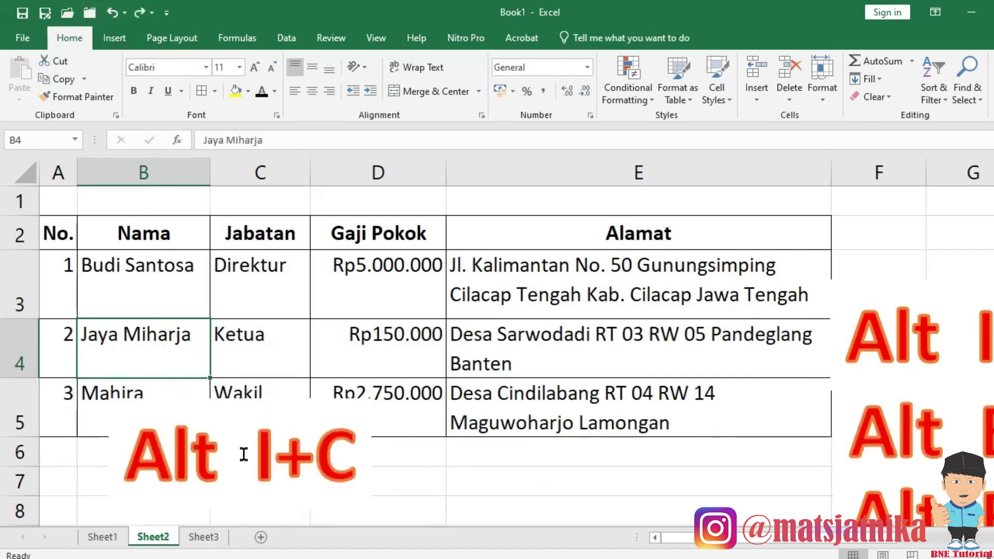
# Reposition the Alt I+C label under the table's bottom-left.
pyautogui.click(258, 455)
pyautogui.moveTo(267, 508)
pyautogui.mouseDown()
pyautogui.moveTo(884, 270)
pyautogui.moveTo(365, 520)
pyautogui.moveTo(255, 502)
pyautogui.moveTo(244, 433)
pyautogui.moveTo(244, 455)
pyautogui.mouseUp()
pyautogui.scroll(1, 251, 415)
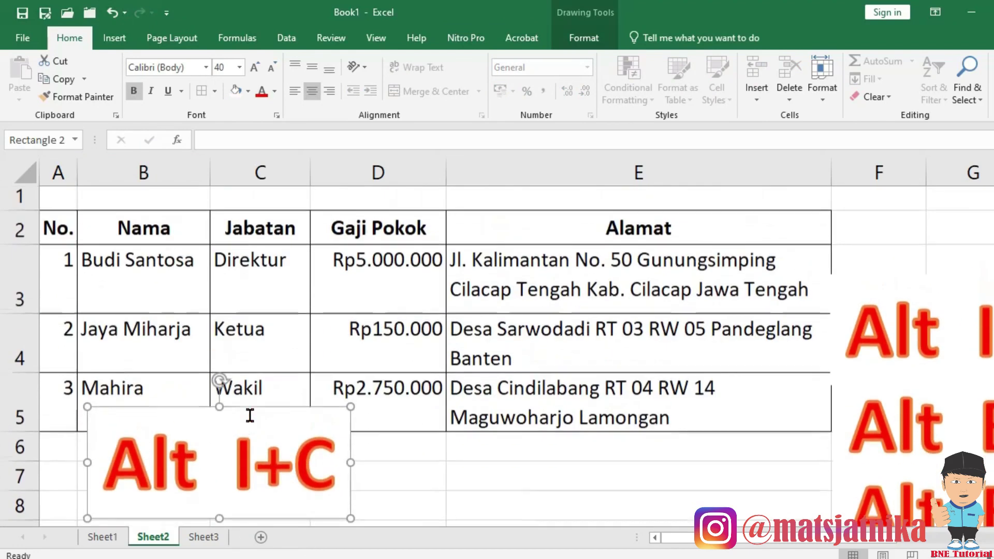
# Drag the Alt I+R label box to the window's right edge beside Alamat.
pyautogui.click(919, 358)
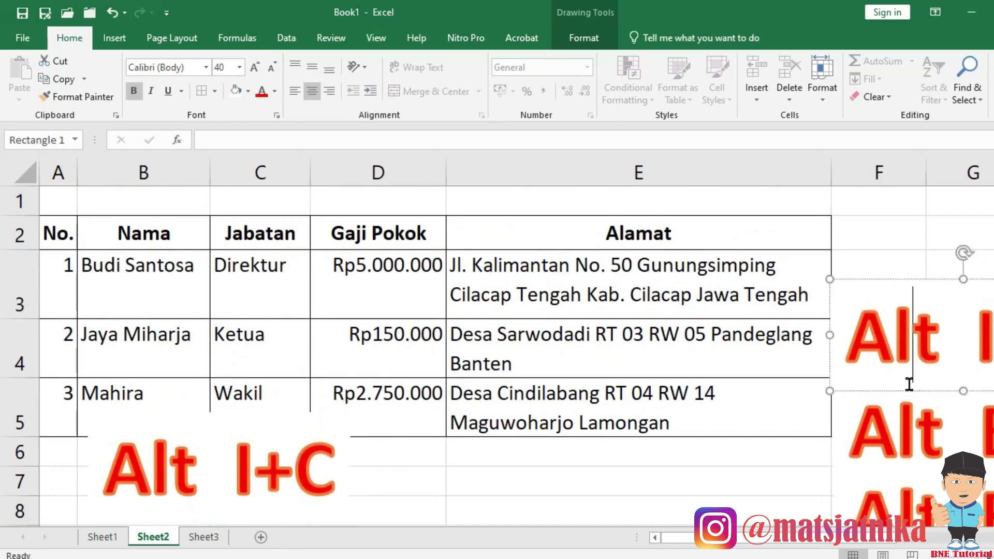
pyautogui.moveTo(907, 391); pyautogui.dragTo(212, 375)
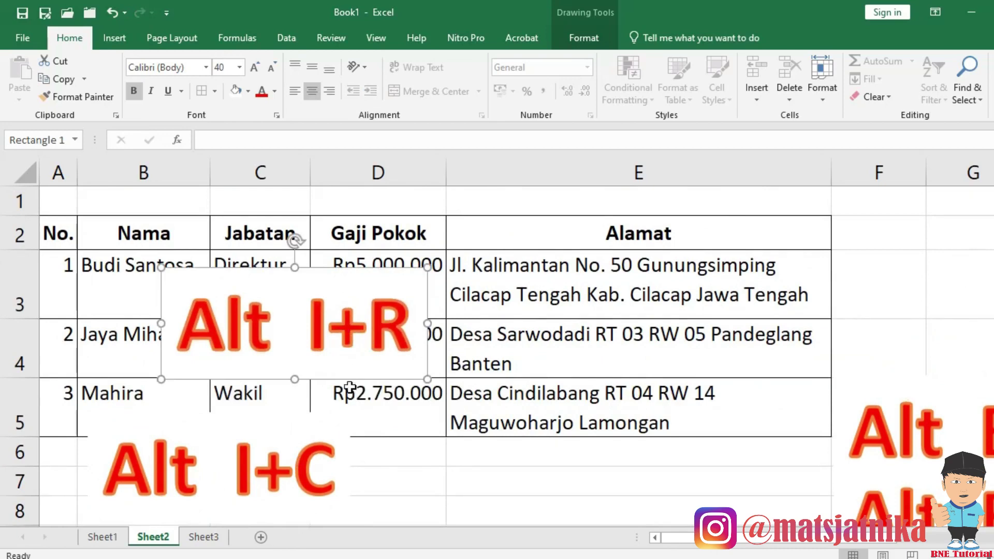
pyautogui.moveTo(349, 381); pyautogui.dragTo(989, 371)
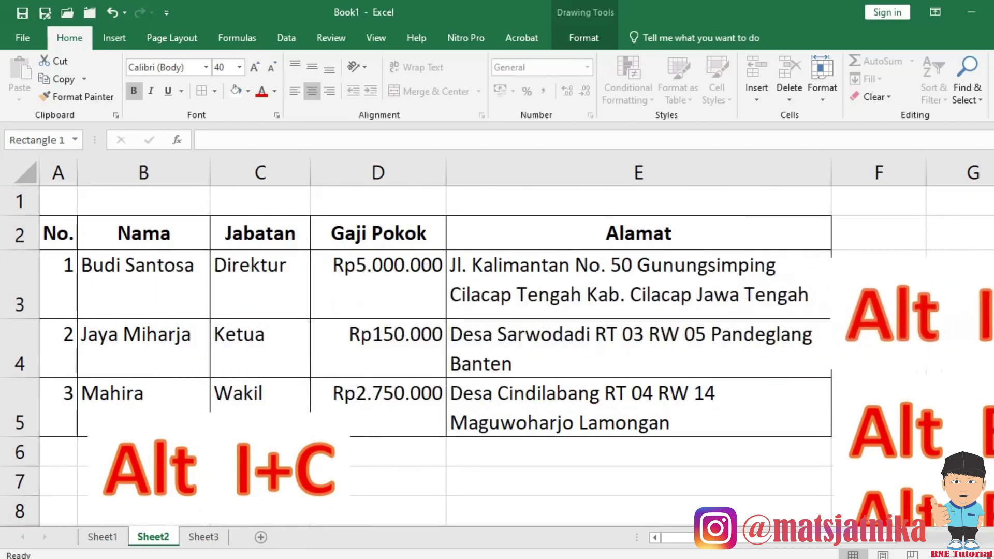
pyautogui.click(199, 310)
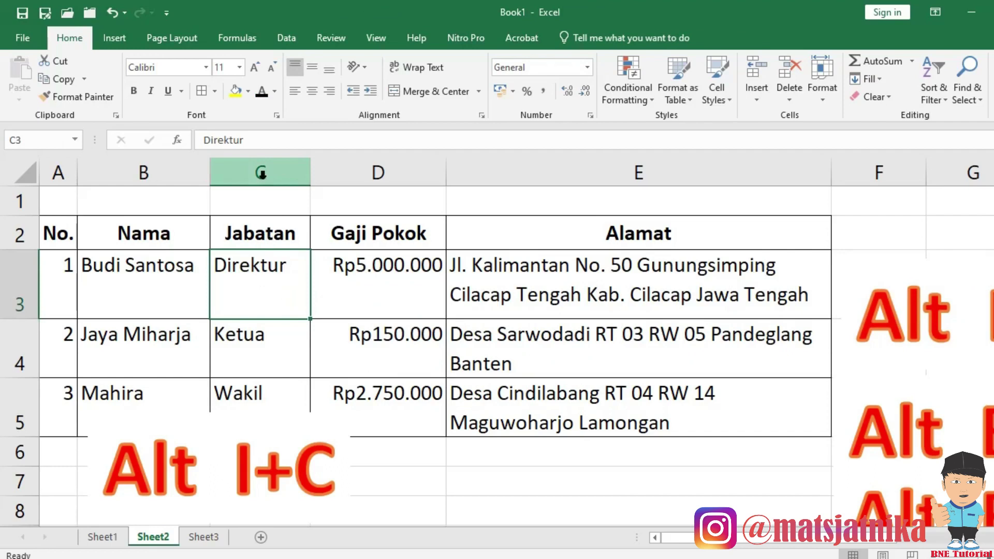
pyautogui.click(262, 174)
pyautogui.click(254, 276)
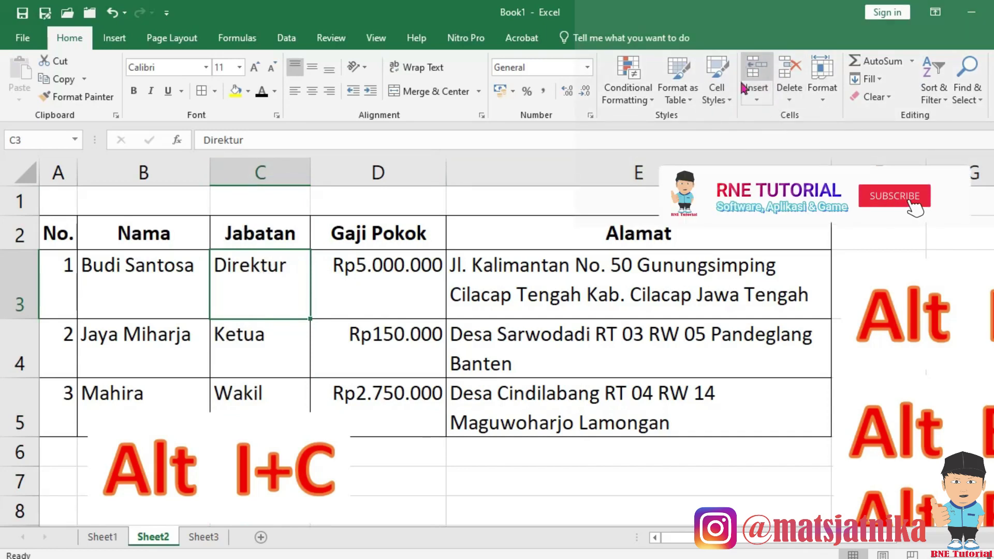
# Insert a blank column before Jabatan via the ribbon and via Alt, I, C, undoing each.
pyautogui.click(760, 99)
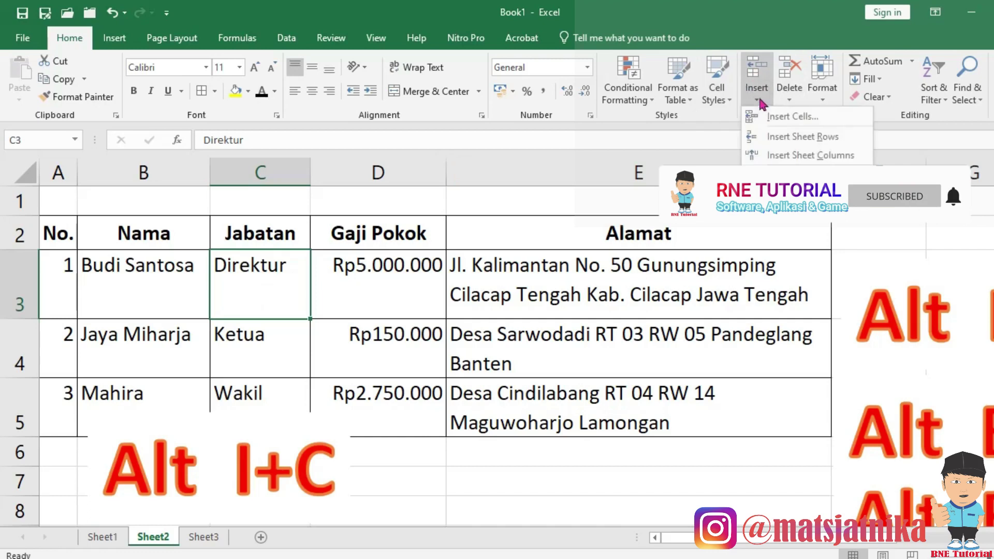
pyautogui.click(786, 155)
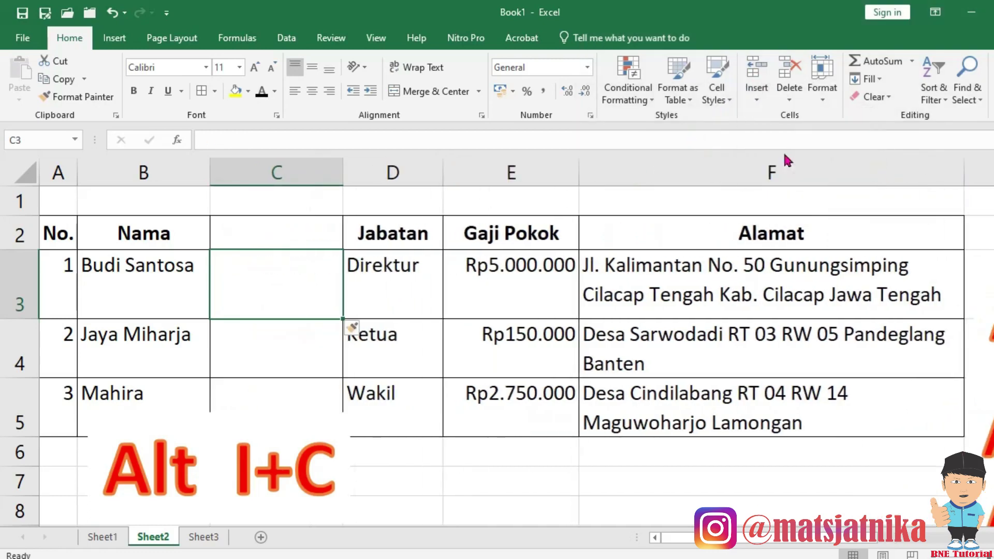
pyautogui.click(113, 13)
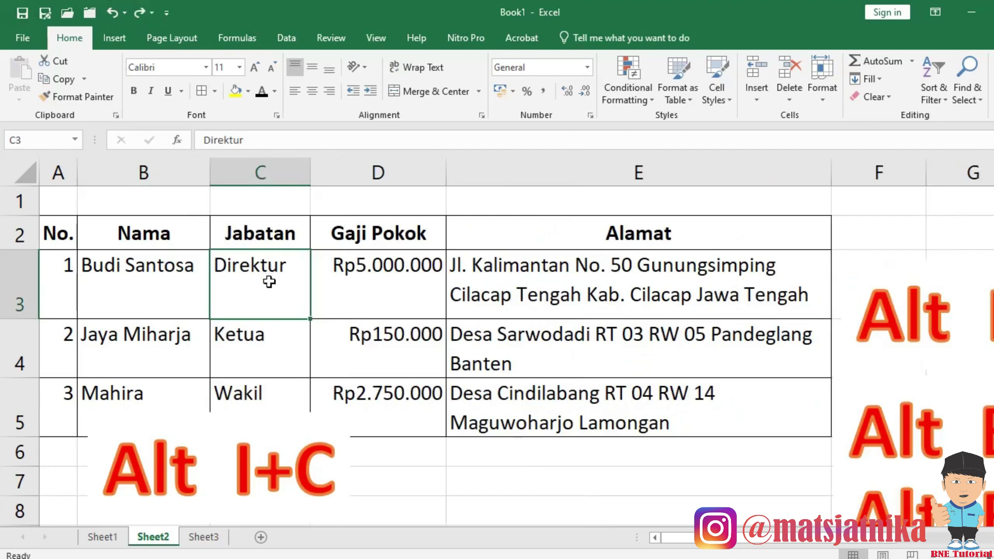
pyautogui.press('alt')
pyautogui.press('i')
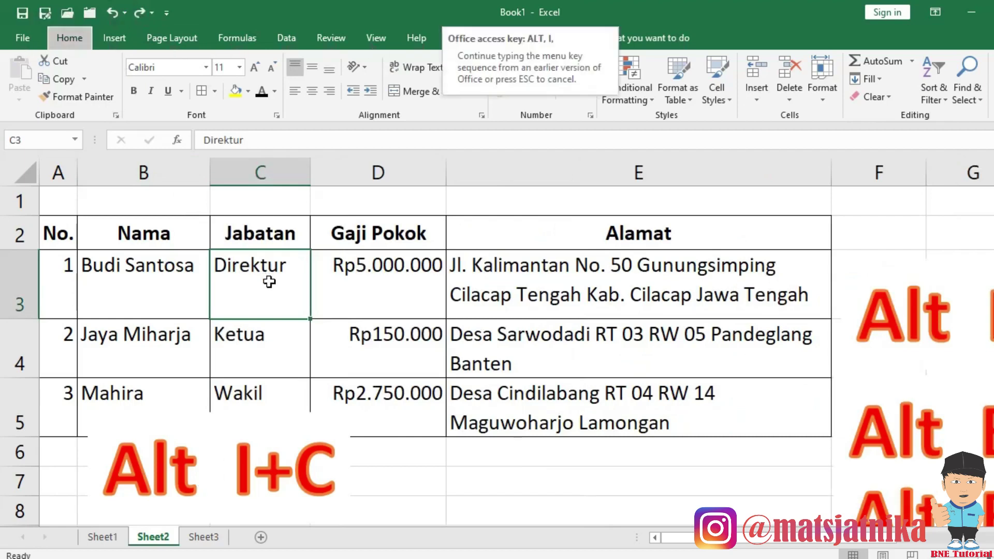
pyautogui.press('c')
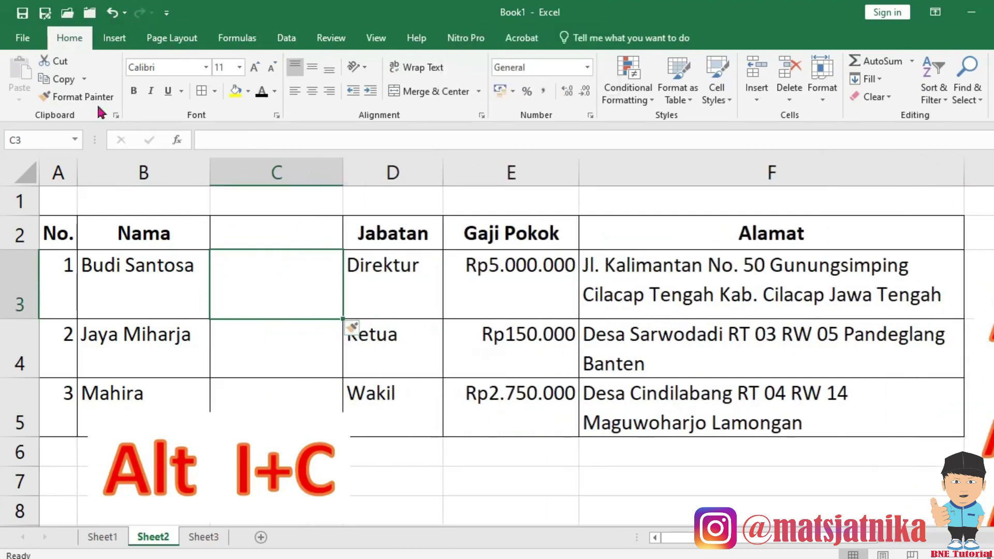
pyautogui.click(118, 13)
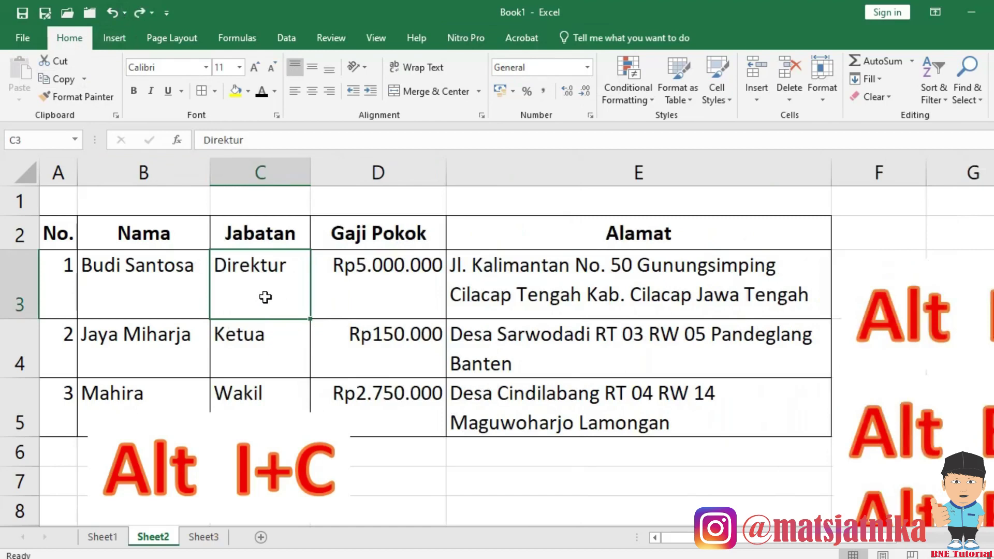
# Select C3:D3 and insert two blank columns before Jabatan.
pyautogui.moveTo(283, 287); pyautogui.dragTo(429, 304)
pyautogui.moveTo(262, 282); pyautogui.dragTo(377, 276)
pyautogui.hotkey('alt', 'i')
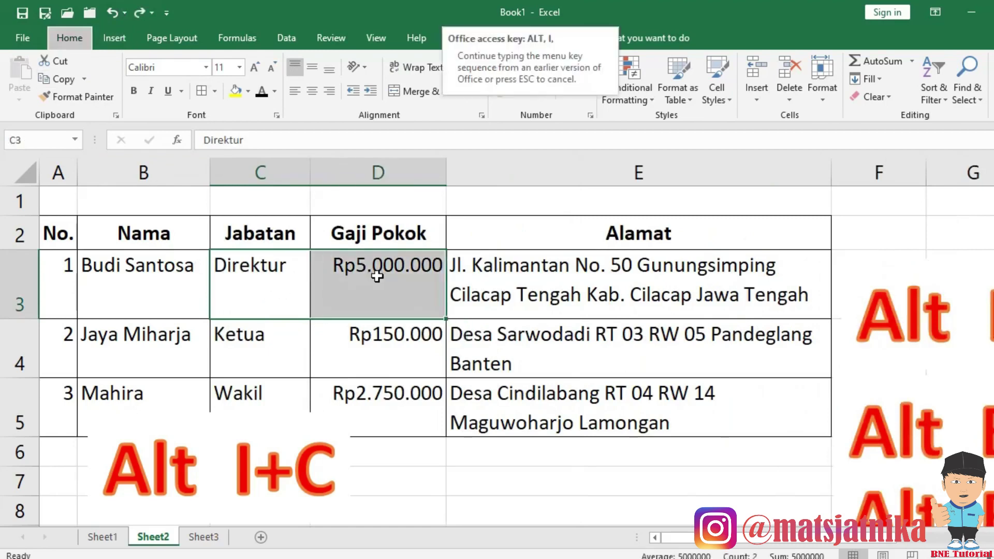
pyautogui.press('c')
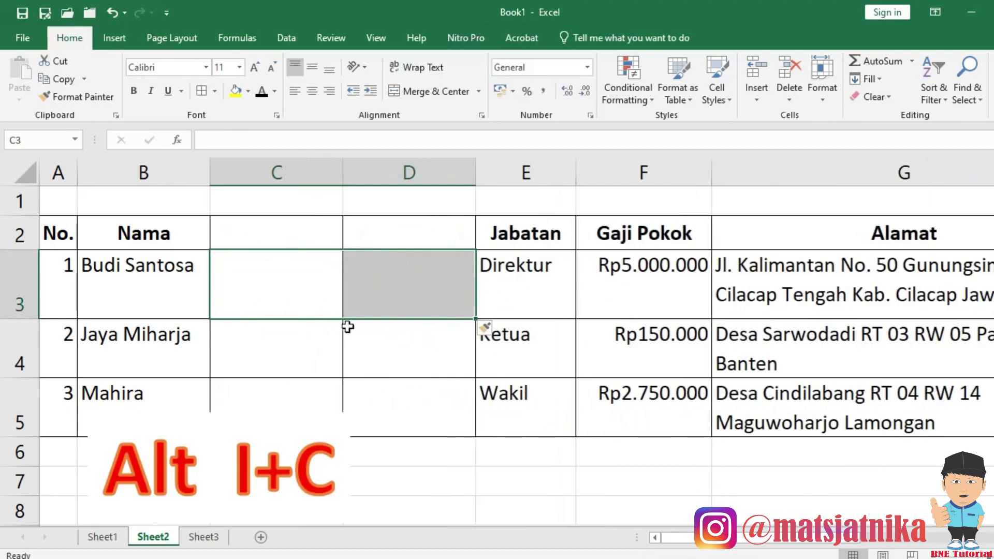
pyautogui.click(269, 286)
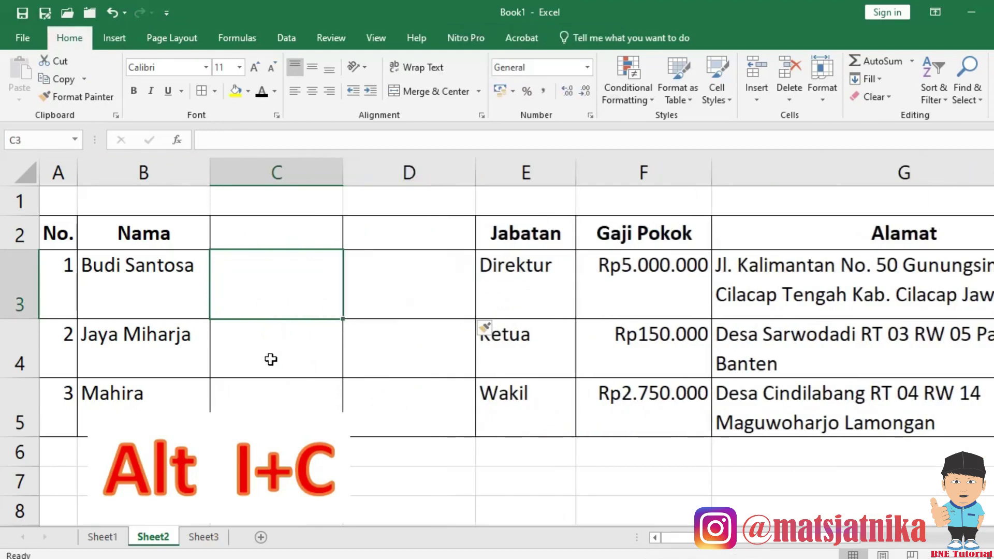
pyautogui.moveTo(539, 347); pyautogui.dragTo(540, 416)
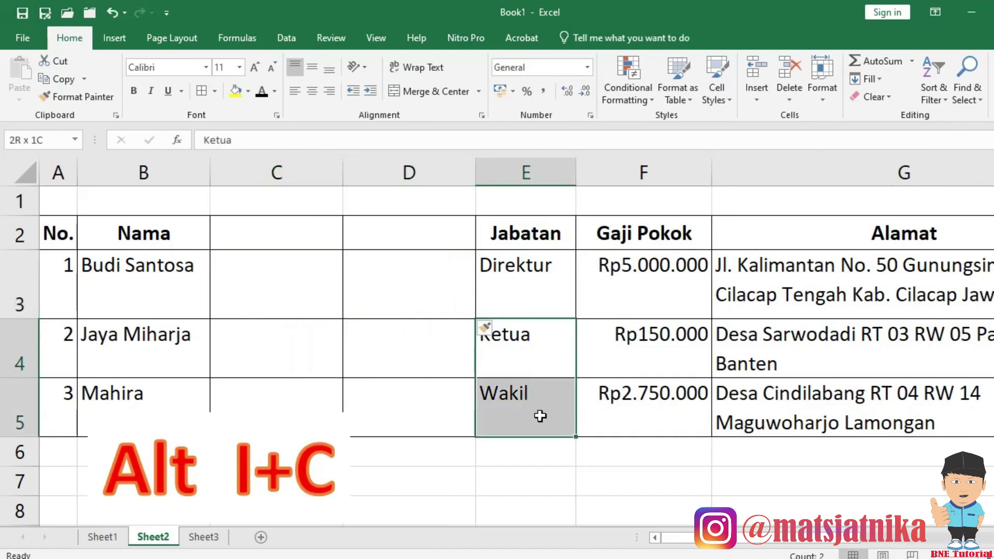
pyautogui.moveTo(548, 357); pyautogui.dragTo(546, 418)
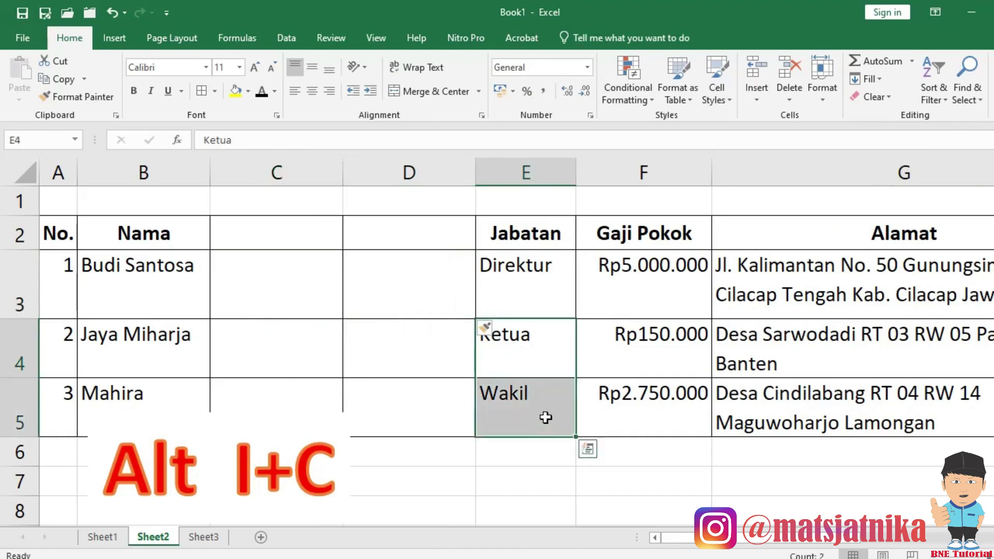
pyautogui.hotkey('alt', 'i')
pyautogui.press('r')
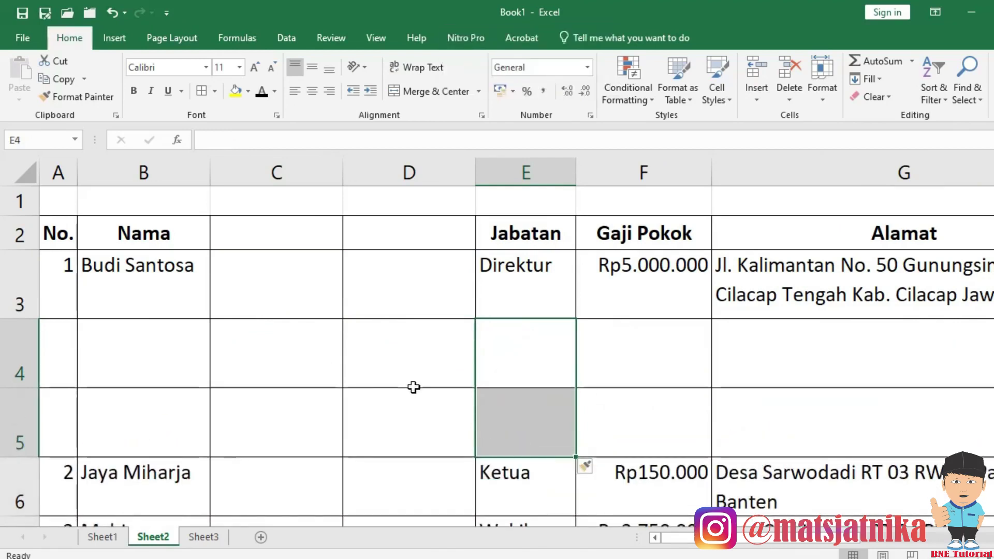
pyautogui.click(132, 353)
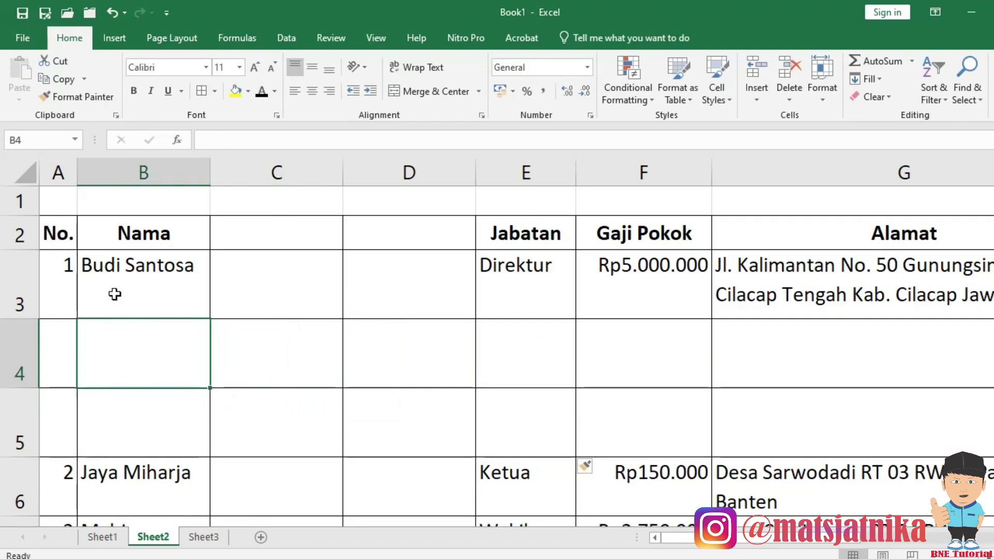
pyautogui.moveTo(136, 275); pyautogui.dragTo(846, 307)
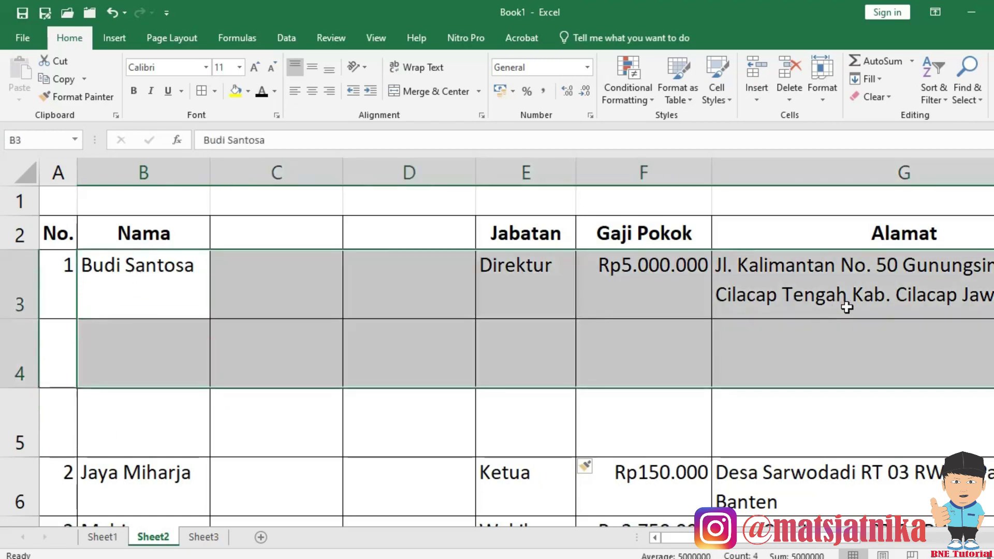
pyautogui.press('Delete')
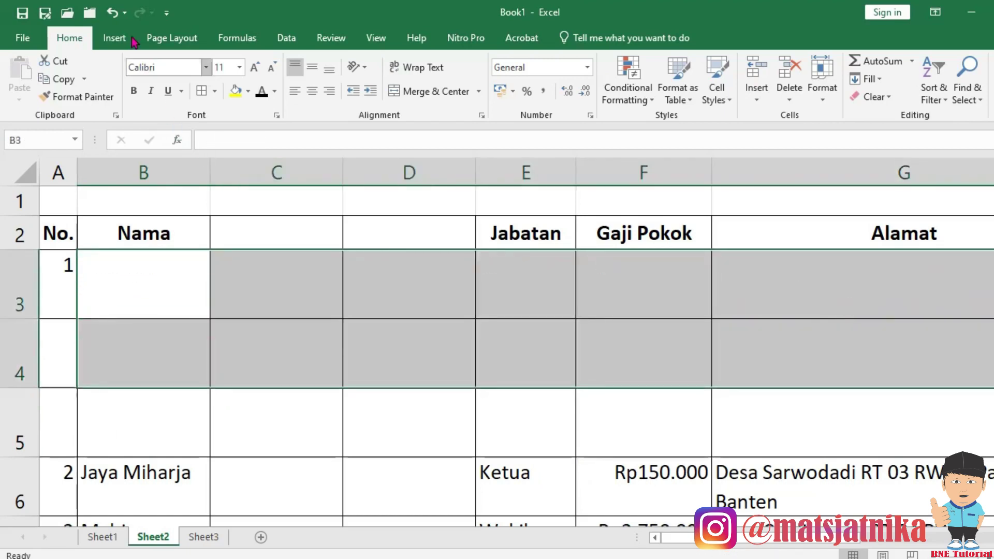
pyautogui.click(112, 13)
# Delete the two empty rows 4–5 using Delete Sheet Rows.
pyautogui.click(138, 368)
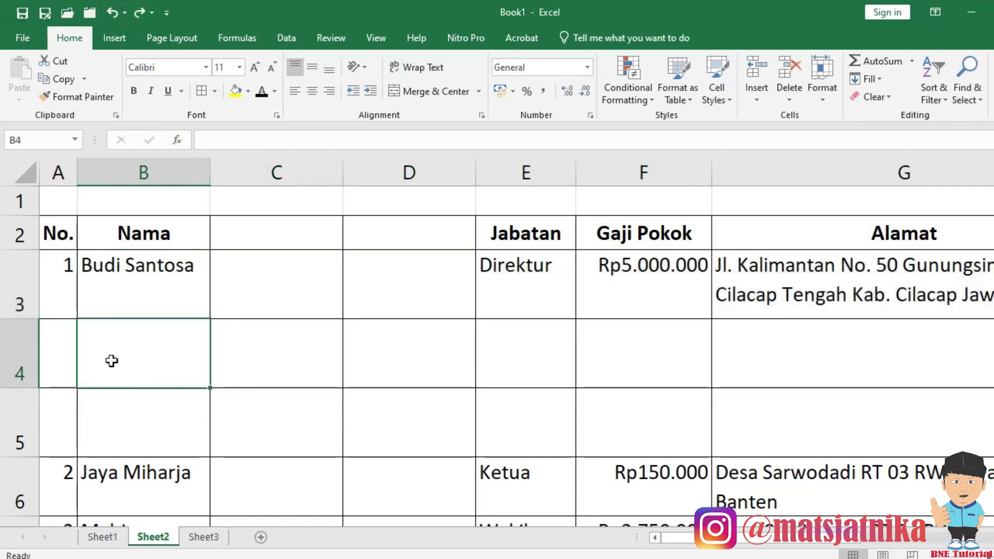
pyautogui.moveTo(16, 354); pyautogui.dragTo(12, 417)
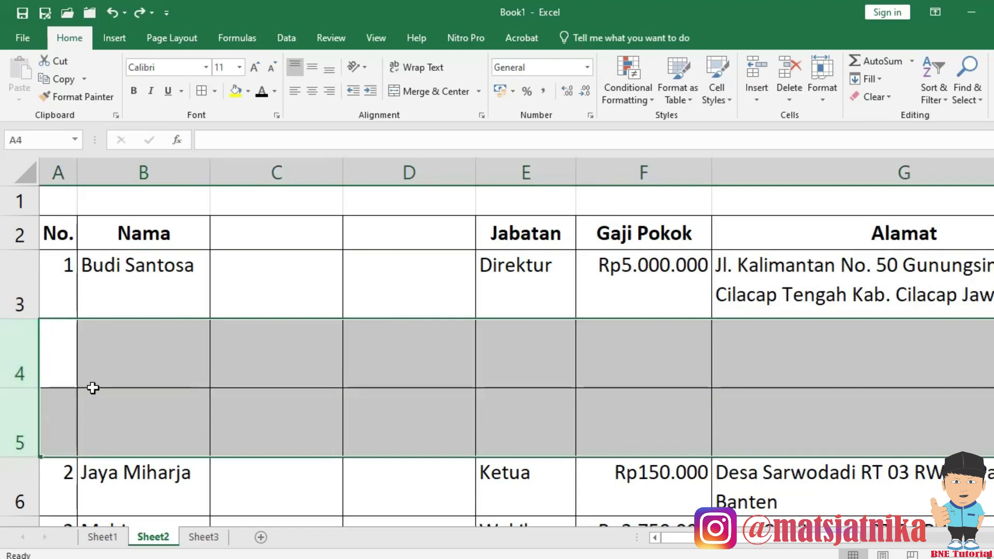
pyautogui.click(145, 362)
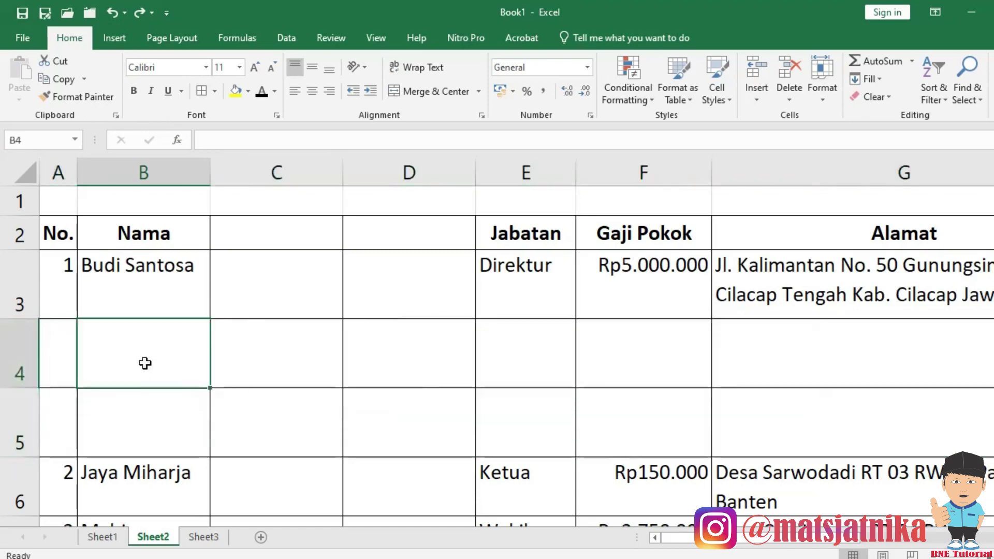
pyautogui.moveTo(143, 358); pyautogui.dragTo(140, 395)
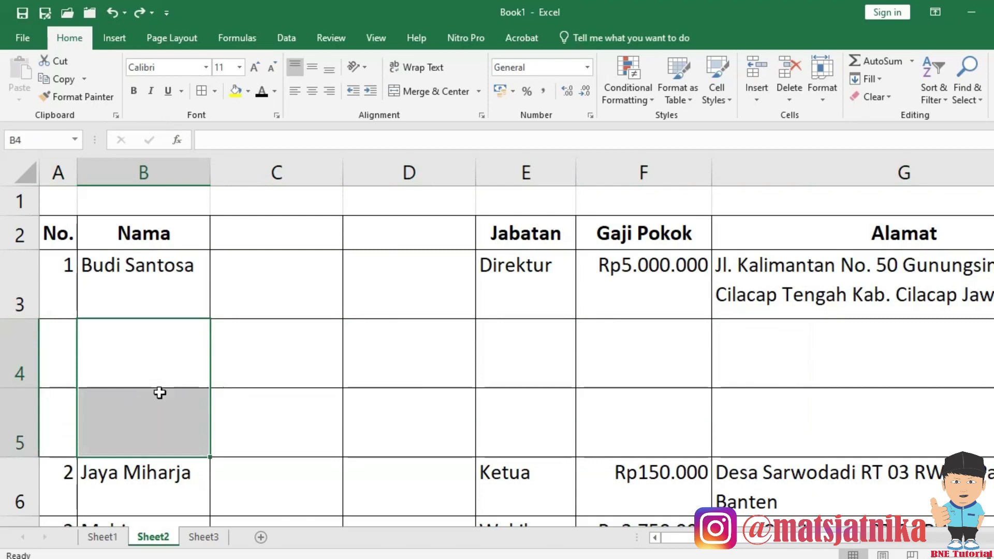
pyautogui.click(790, 103)
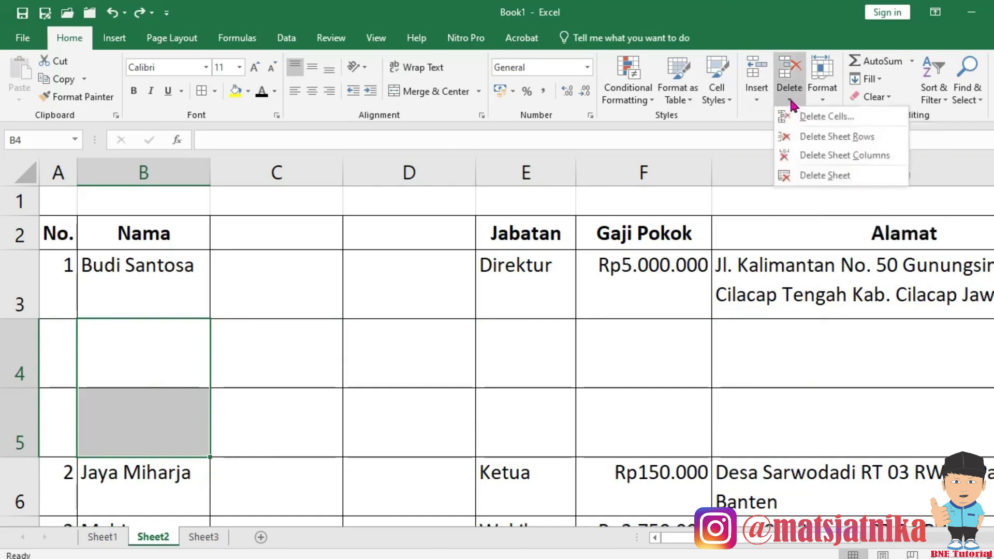
pyautogui.click(804, 136)
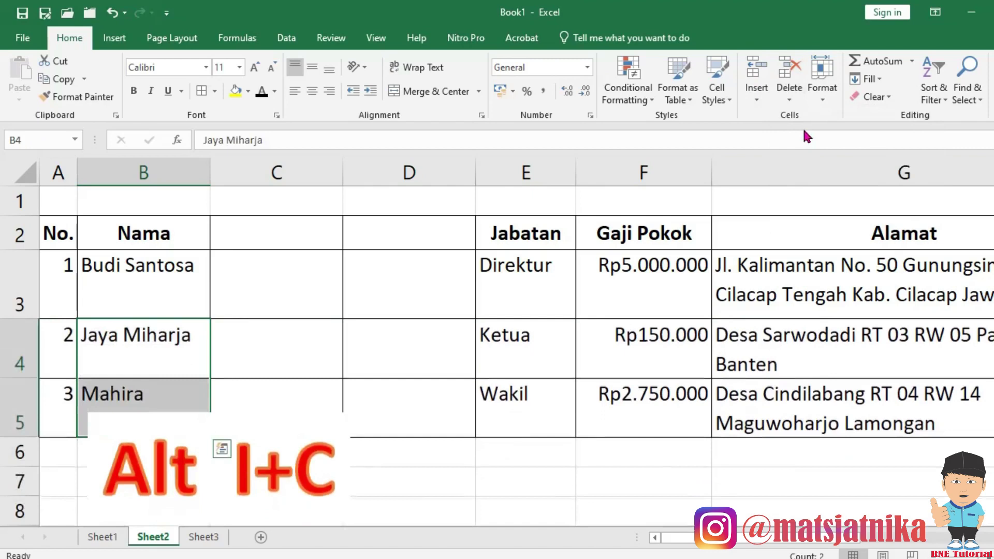
# Delete the two empty columns C–D using Delete Sheet Columns.
pyautogui.click(305, 276)
pyautogui.moveTo(306, 276); pyautogui.dragTo(408, 285)
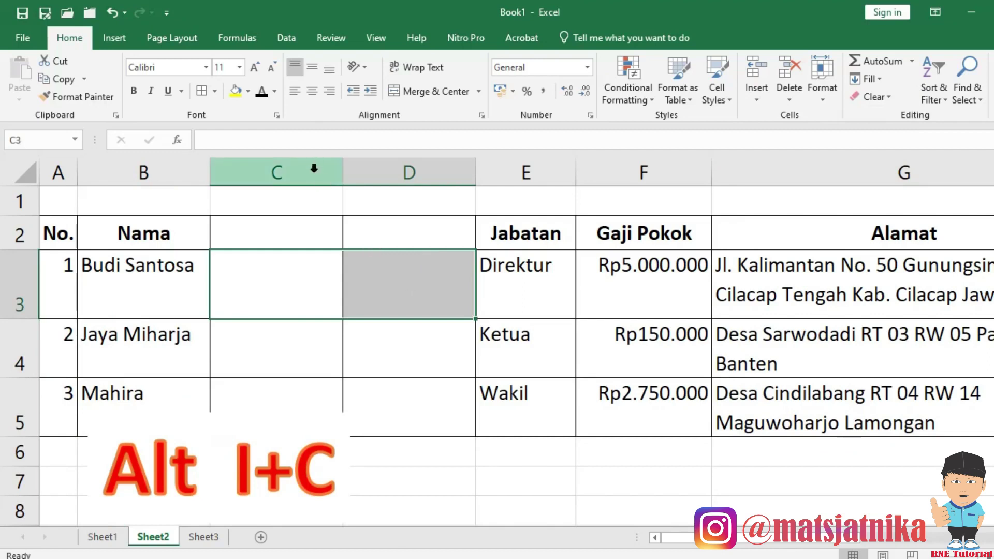
pyautogui.click(311, 170)
pyautogui.moveTo(311, 168); pyautogui.dragTo(390, 213)
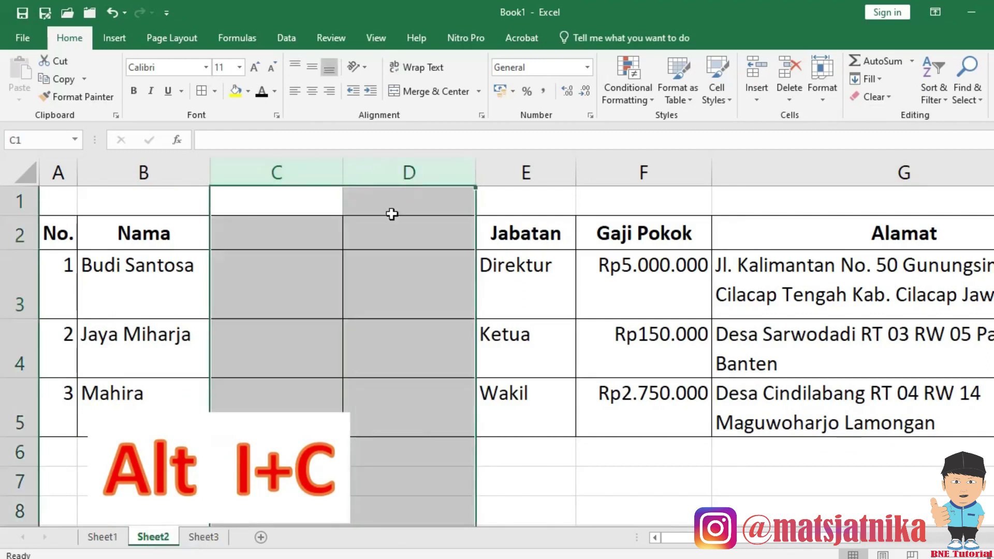
pyautogui.click(304, 280)
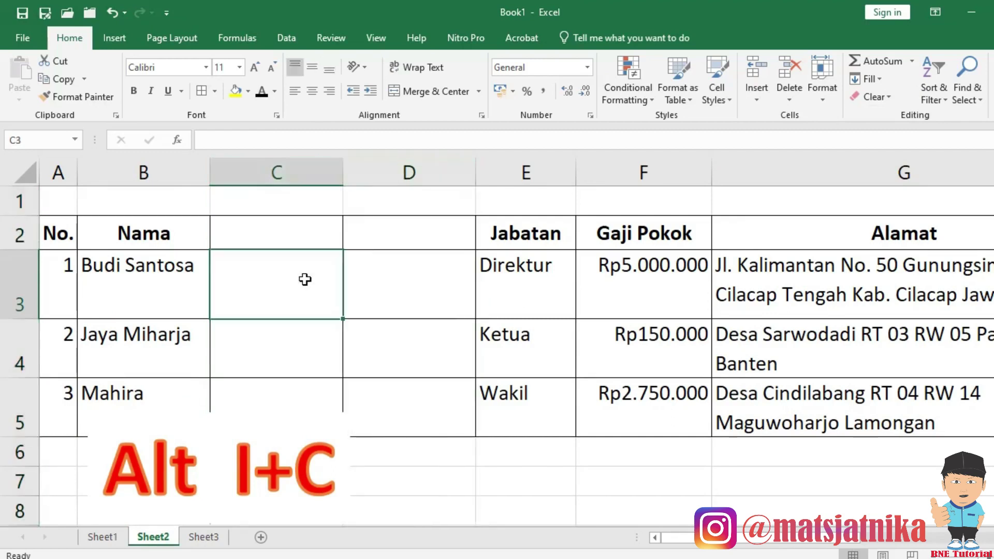
pyautogui.moveTo(318, 274); pyautogui.dragTo(386, 274)
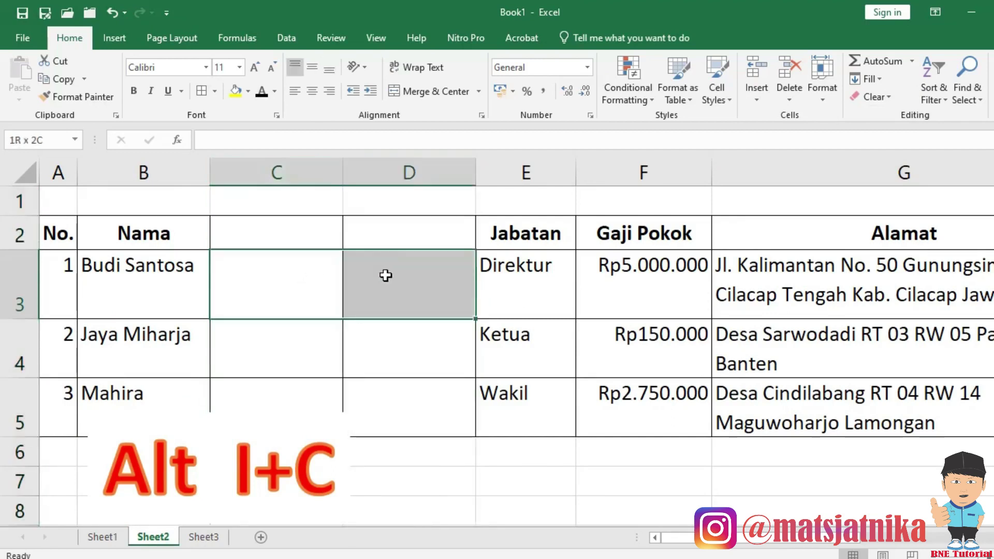
pyautogui.click(790, 102)
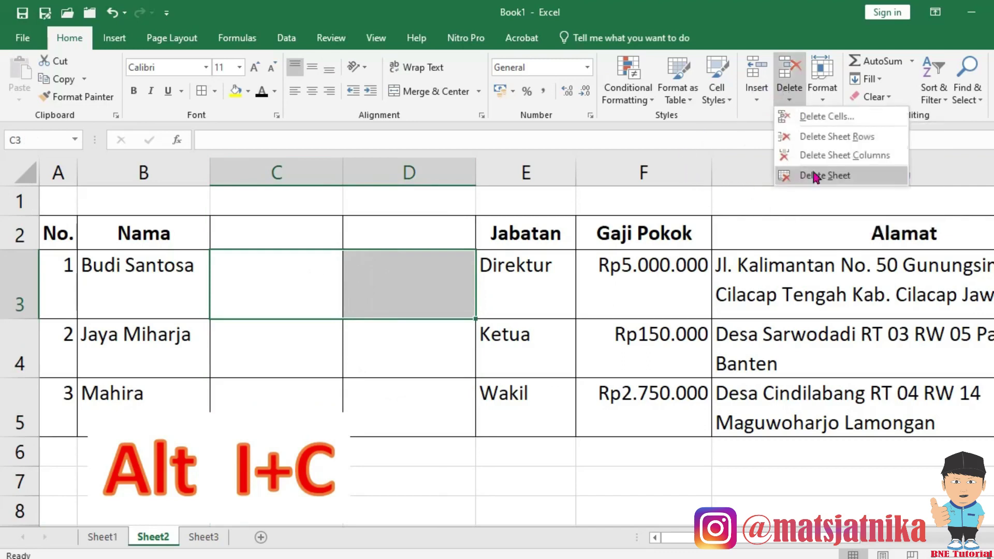
pyautogui.click(823, 155)
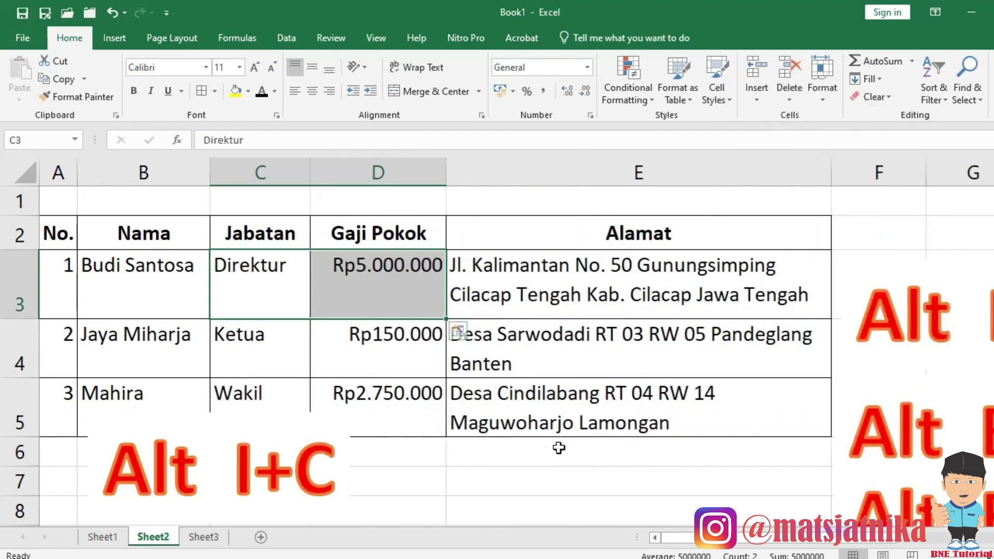
# Move the Alt I+C note box to the right of the table.
pyautogui.click(288, 438)
pyautogui.moveTo(290, 417); pyautogui.dragTo(989, 200)
pyautogui.click(918, 347)
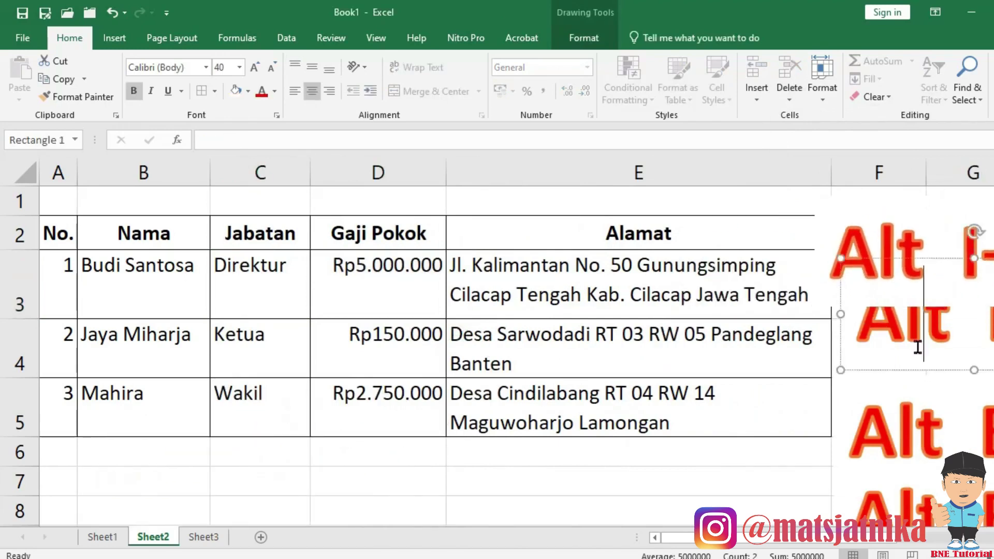
# Move the Alt E+D+R note box below the table over rows 5–8.
pyautogui.click(889, 411)
pyautogui.moveTo(890, 381); pyautogui.dragTo(138, 309)
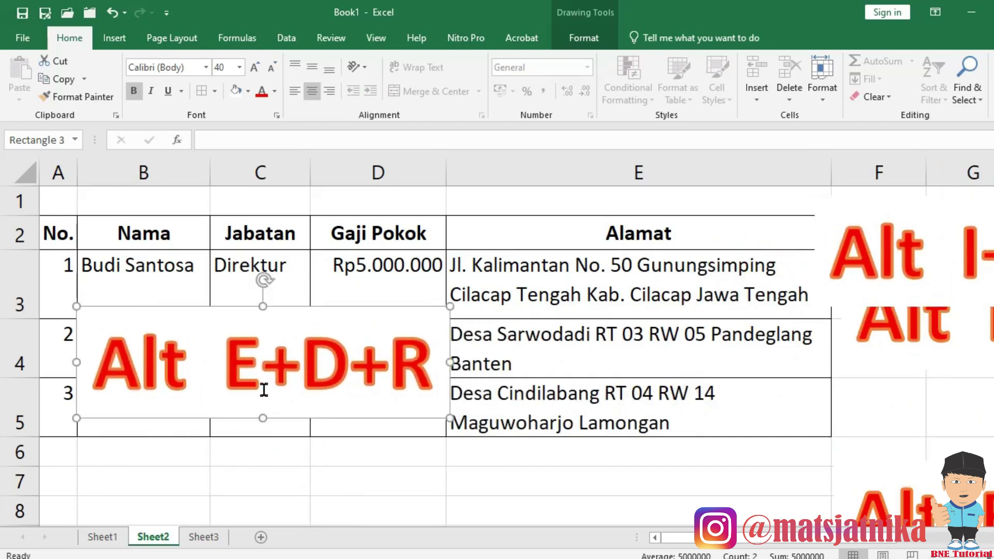
pyautogui.moveTo(351, 415); pyautogui.dragTo(338, 493)
# Place the Alt E+D+C note box beside Alt E+D+R.
pyautogui.click(892, 465)
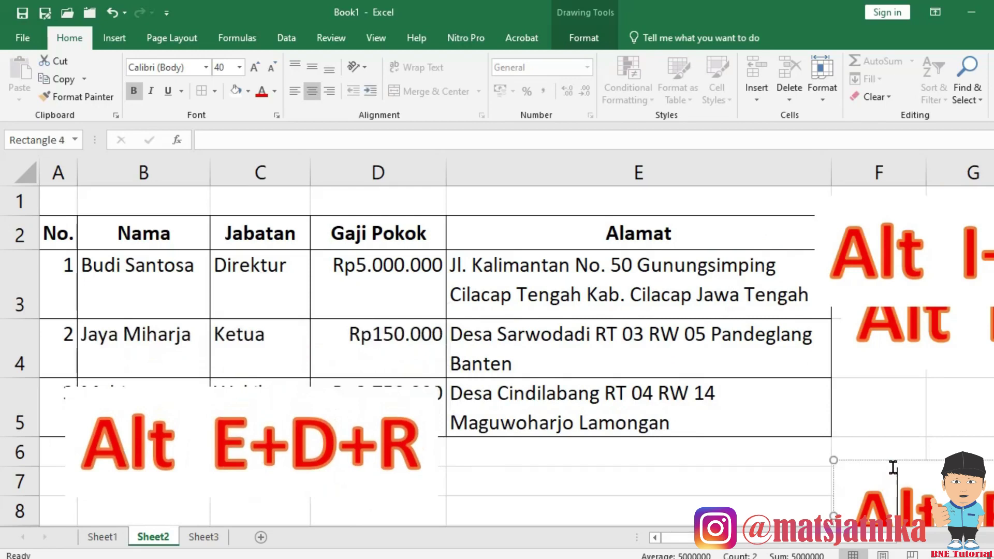
pyautogui.moveTo(892, 465); pyautogui.dragTo(136, 277)
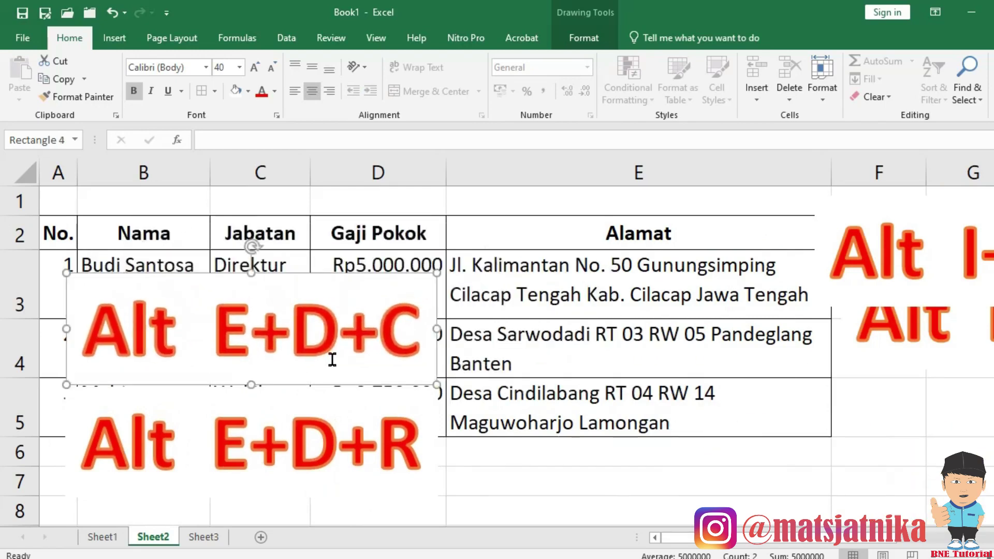
pyautogui.moveTo(321, 268); pyautogui.dragTo(721, 386)
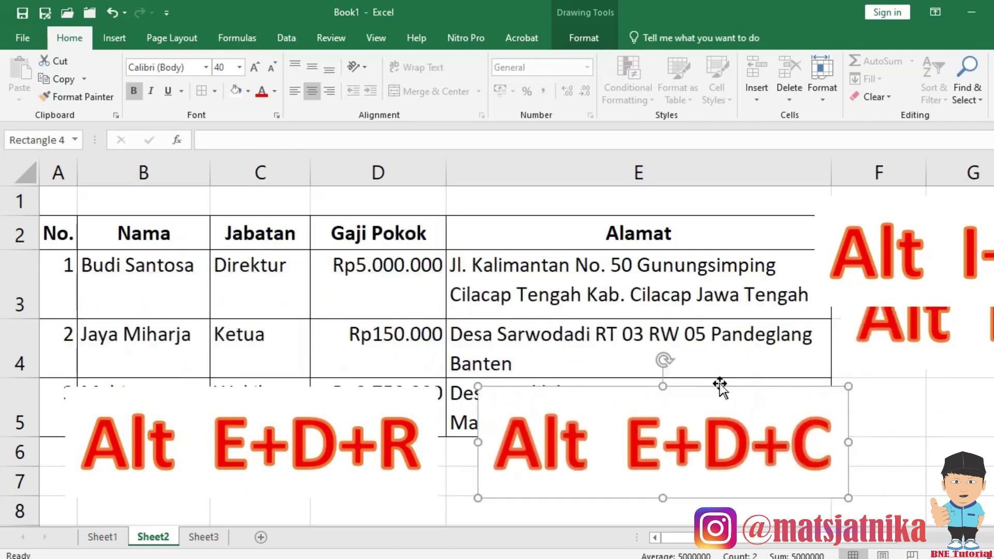
pyautogui.click(365, 275)
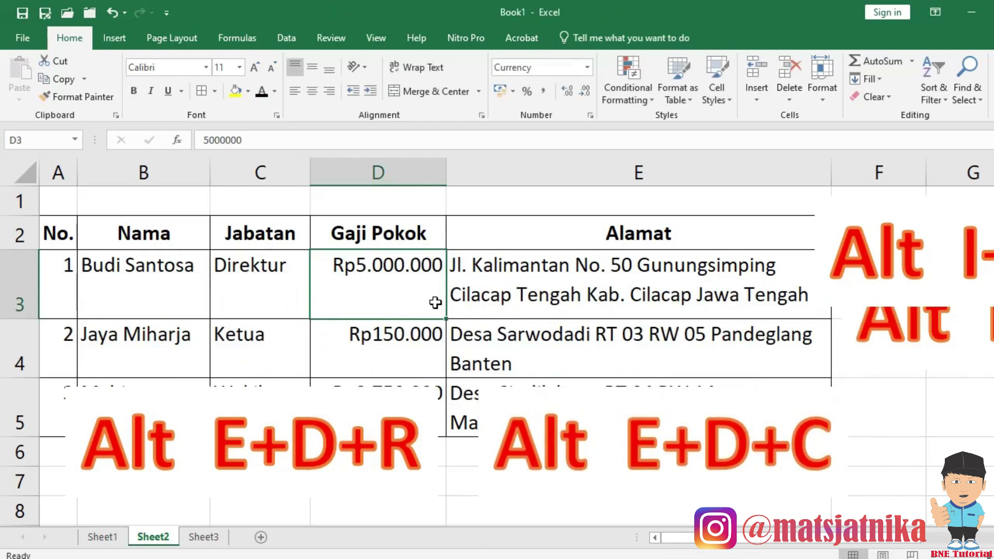
# Delete the Gaji Pokok column with Alt, E, D, C, then undo it.
pyautogui.press('alt')
pyautogui.press('e')
pyautogui.press('d')
pyautogui.press('c')
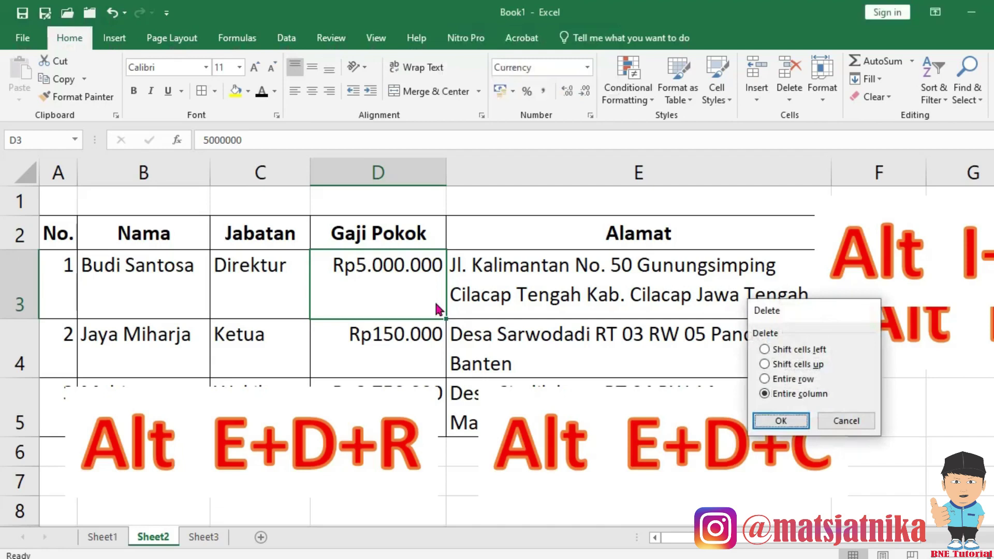
pyautogui.press('Return')
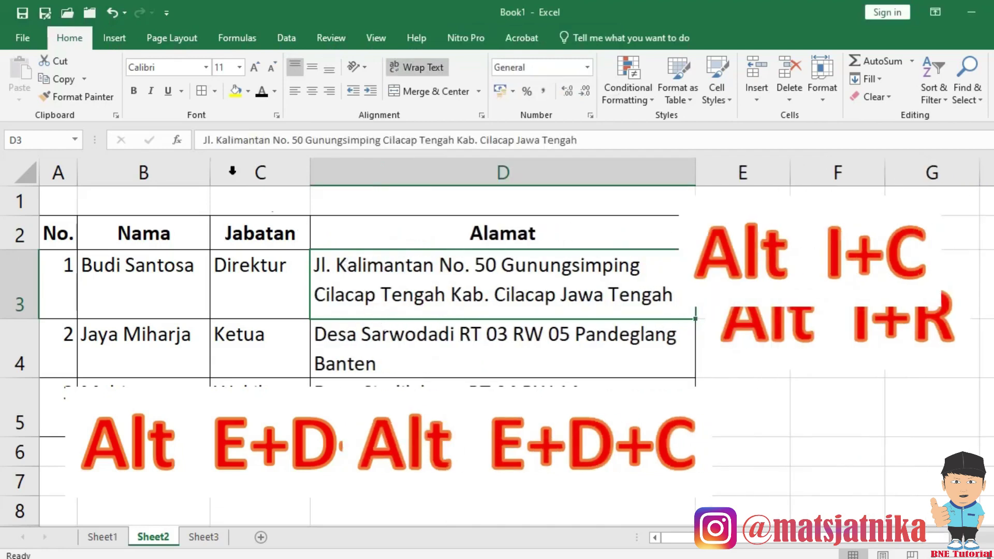
pyautogui.click(113, 14)
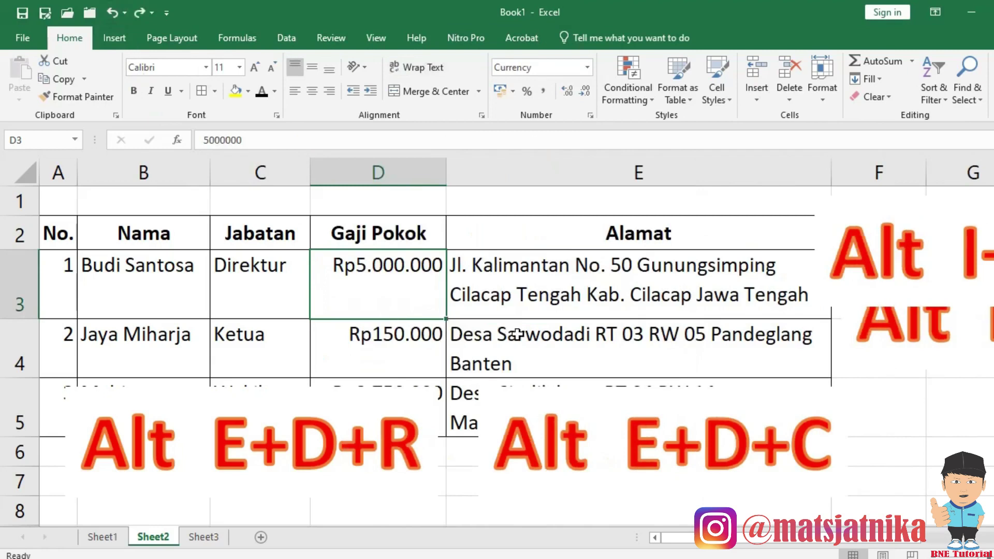
pyautogui.hotkey('alt', 'e')
pyautogui.press('d')
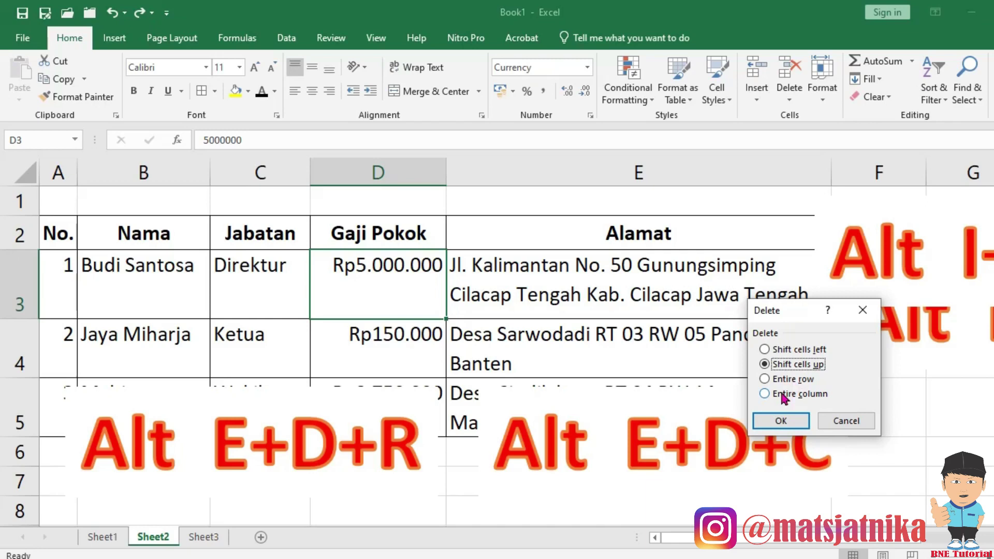
pyautogui.click(781, 384)
pyautogui.click(780, 421)
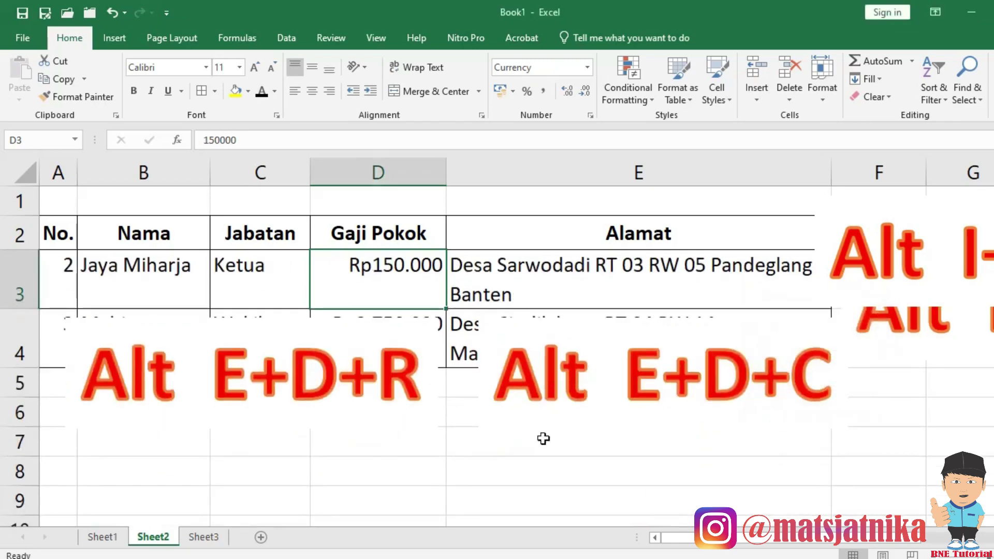
pyautogui.click(543, 437)
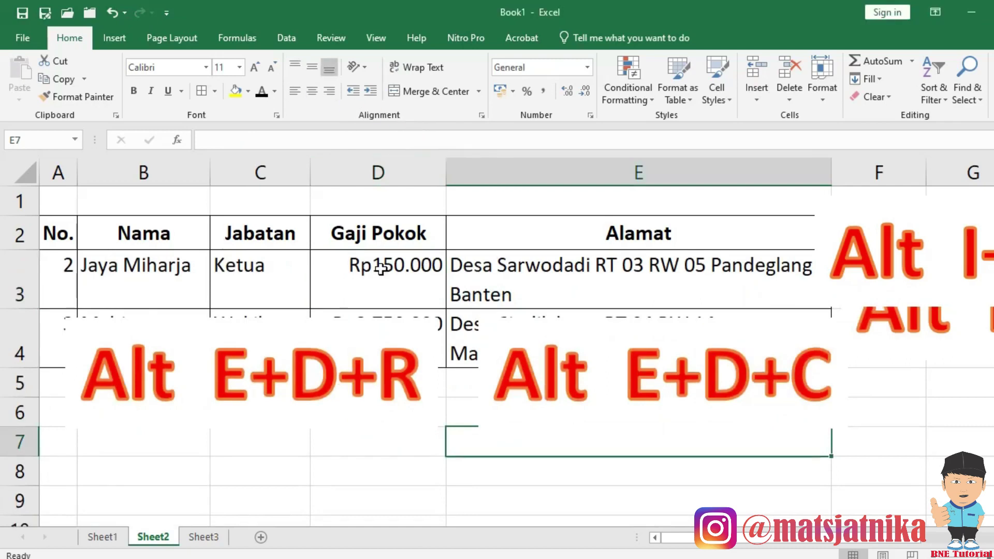
pyautogui.click(417, 469)
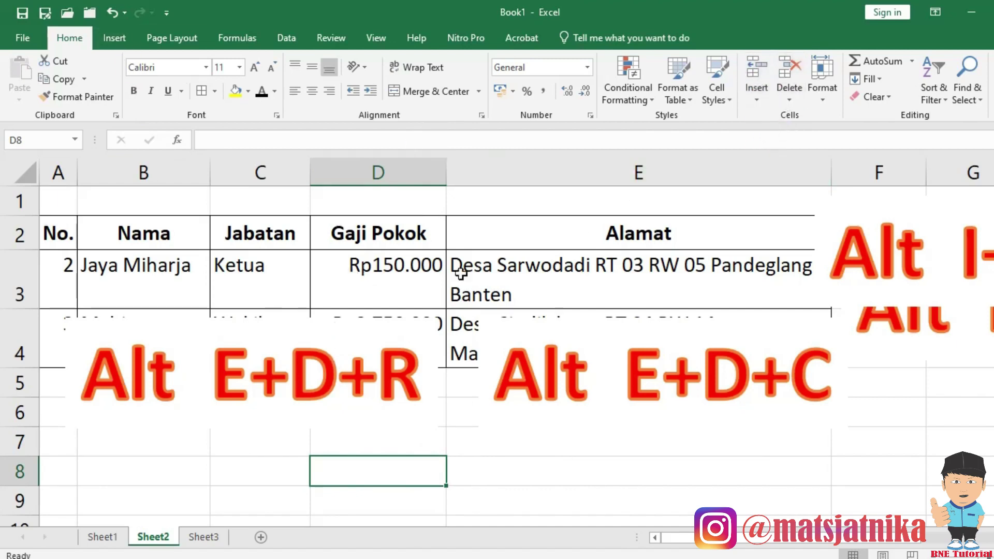
pyautogui.click(252, 286)
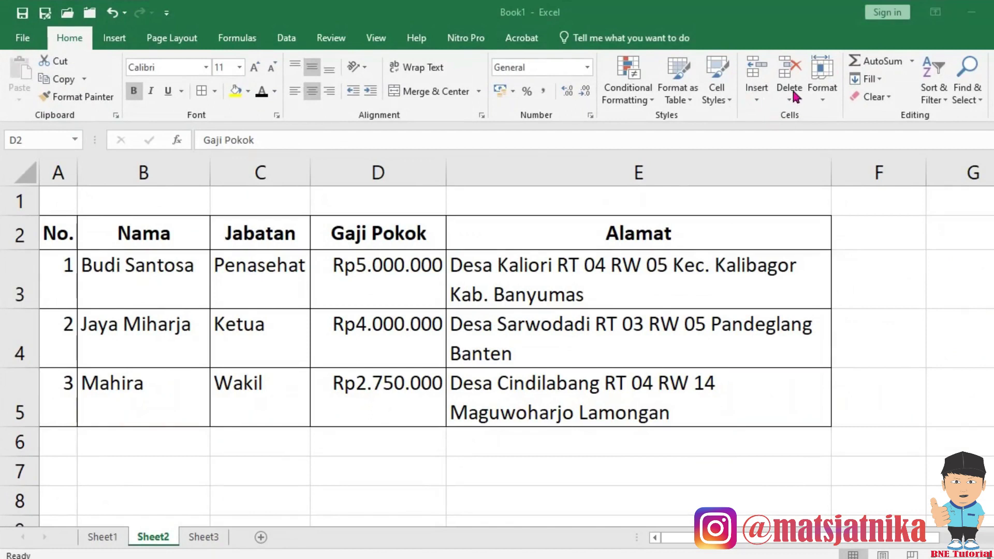
# Widen column D, then AutoFit it so Gaji Pokok just fits Rp5.000.000.
pyautogui.click(821, 97)
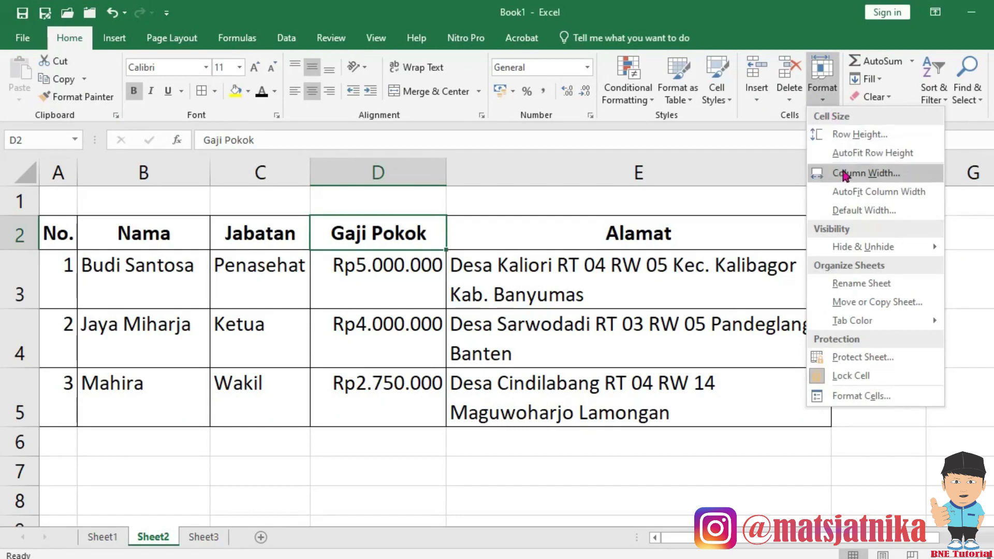
pyautogui.click(460, 332)
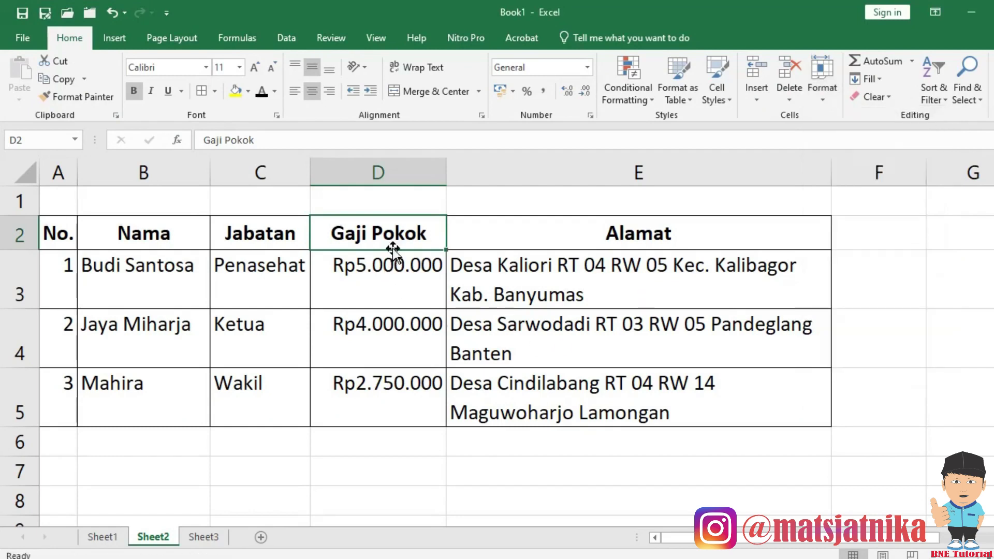
pyautogui.moveTo(448, 178); pyautogui.dragTo(481, 167)
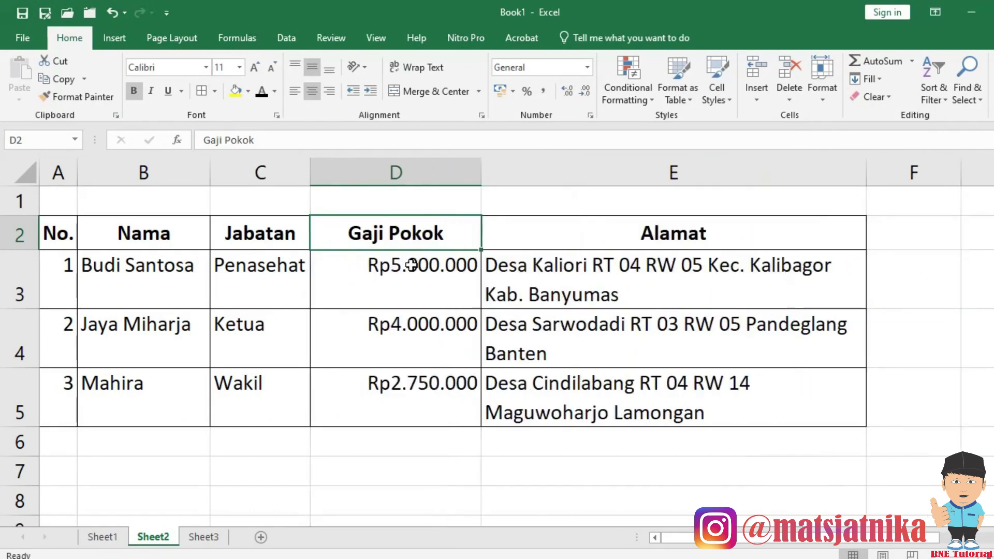
pyautogui.moveTo(435, 230)
pyautogui.mouseDown()
pyautogui.moveTo(417, 290)
pyautogui.moveTo(416, 400)
pyautogui.mouseUp()
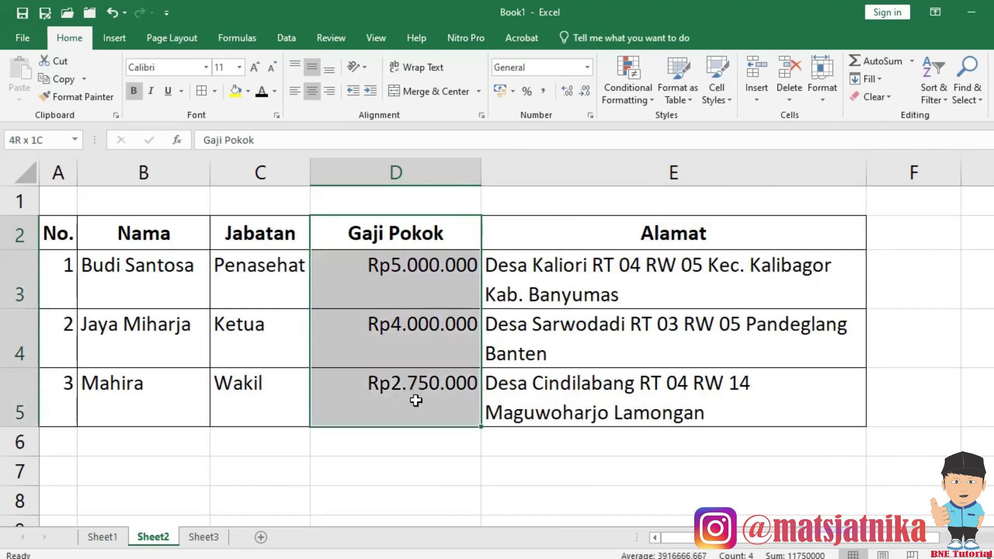
pyautogui.moveTo(439, 235); pyautogui.dragTo(408, 396)
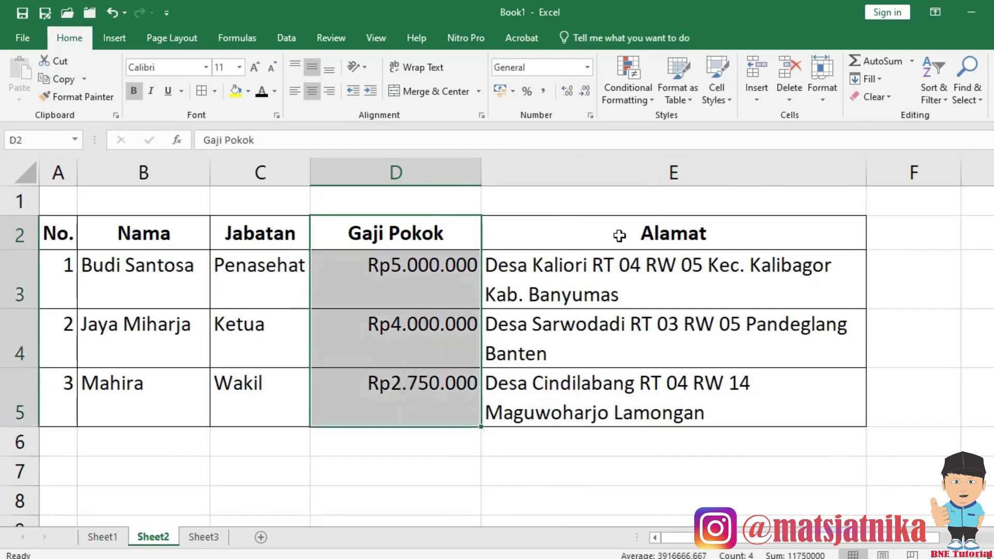
pyautogui.click(822, 103)
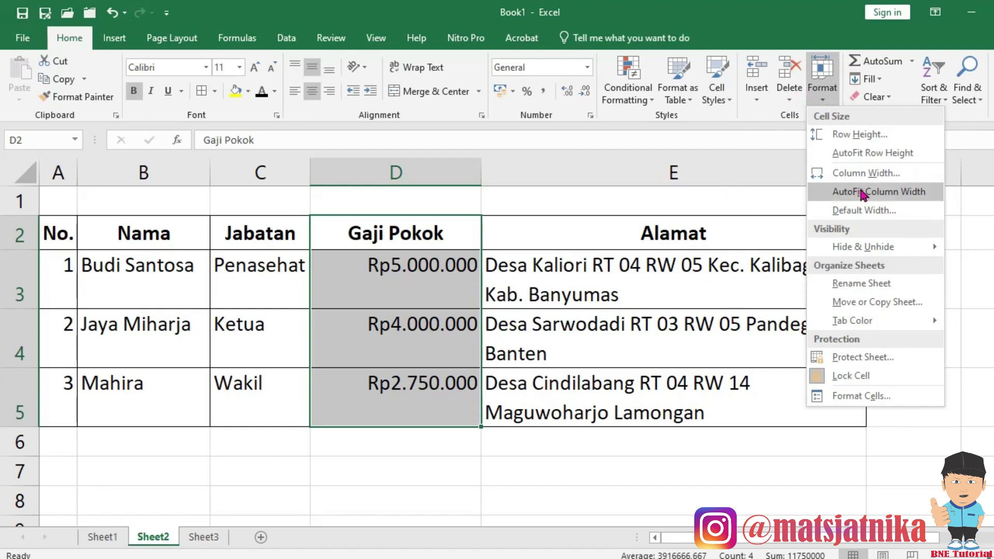
pyautogui.click(862, 194)
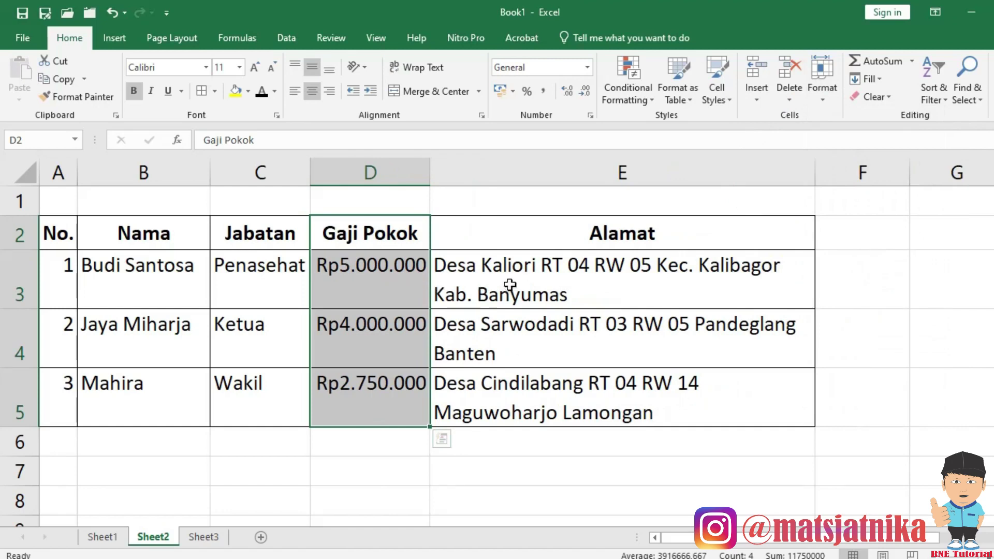
pyautogui.moveTo(510, 284); pyautogui.dragTo(500, 399)
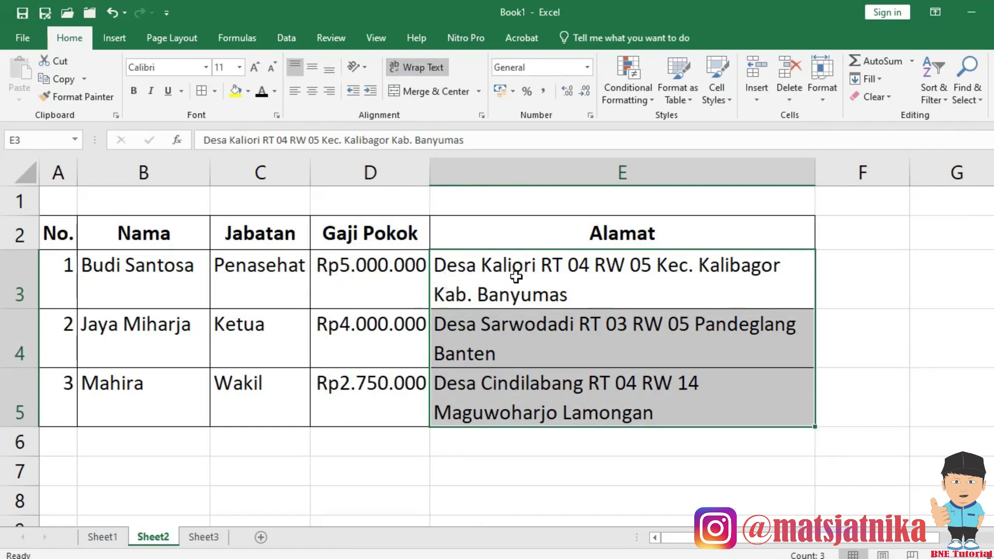
pyautogui.click(420, 68)
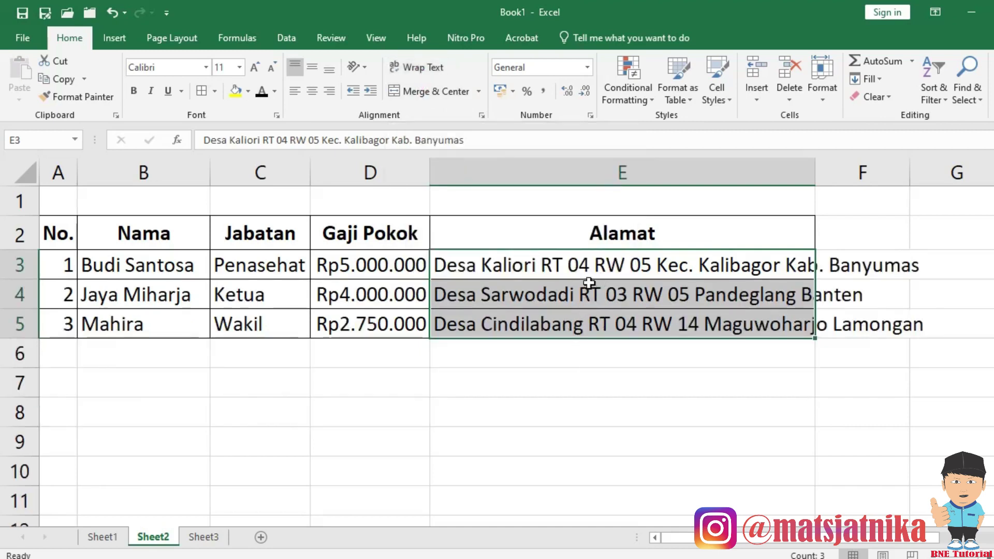
pyautogui.click(418, 68)
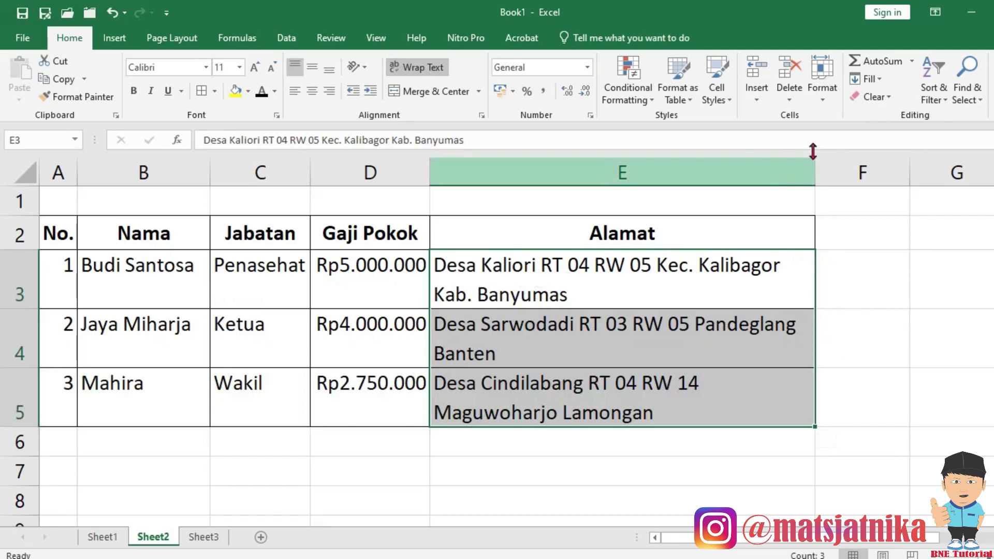
pyautogui.click(824, 103)
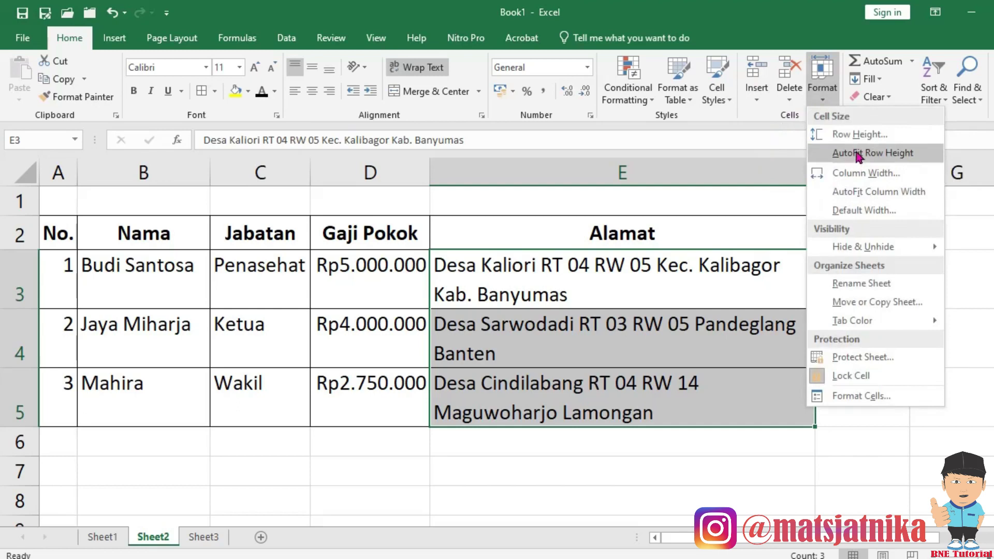
pyautogui.click(883, 155)
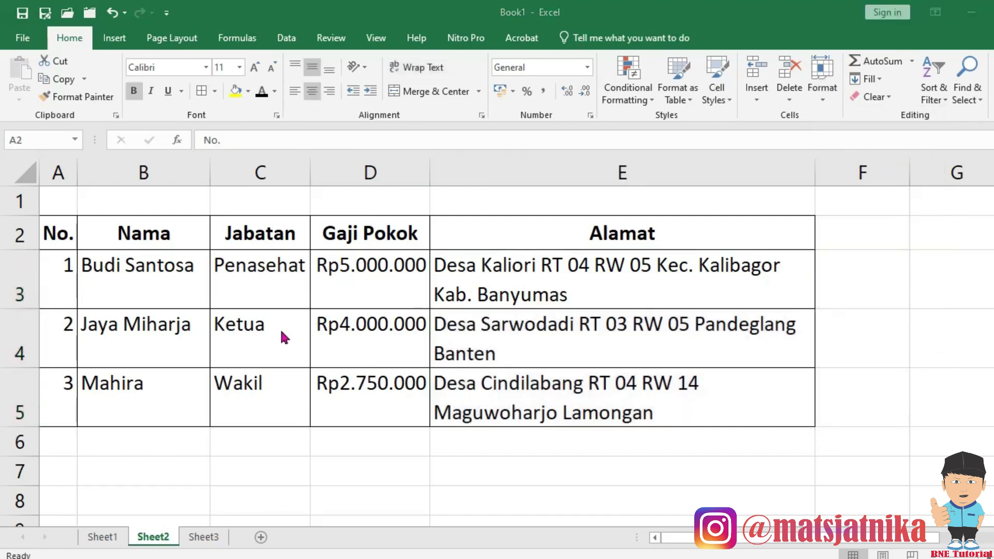
# Insert two blank rows above the table header with Alt+I, R.
pyautogui.click(66, 219)
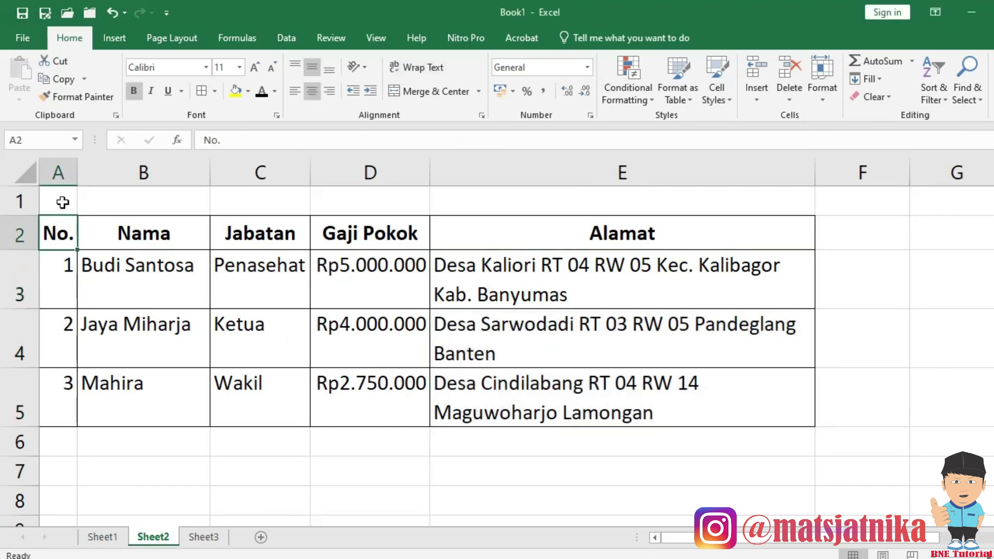
pyautogui.moveTo(64, 228); pyautogui.dragTo(63, 260)
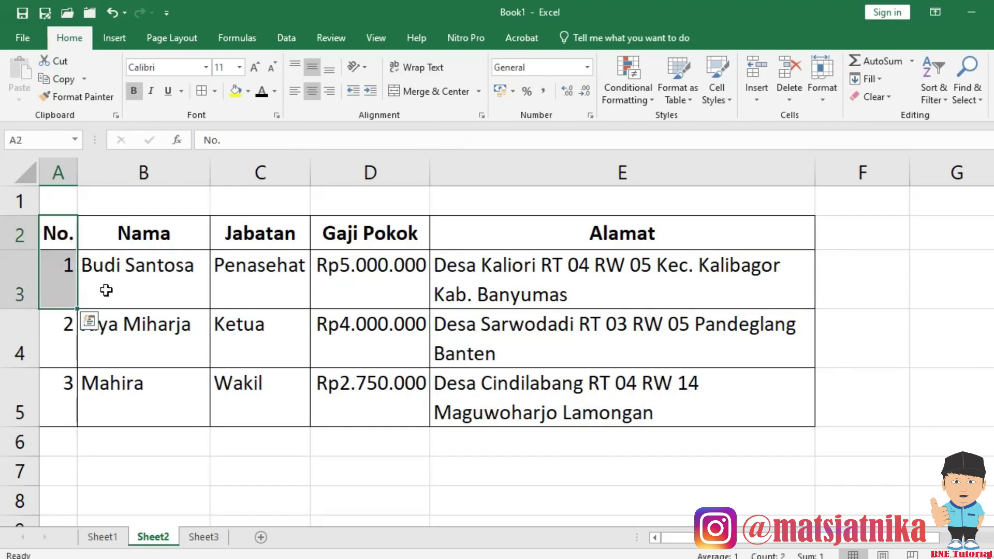
pyautogui.hotkey('alt', 'i')
pyautogui.press('r')
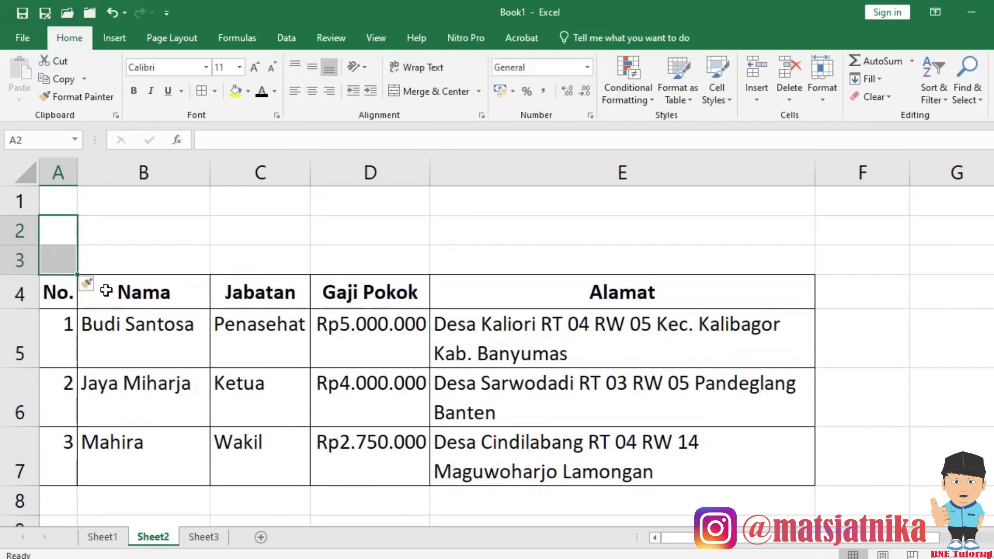
# Type titles DAFTAR KARYAWAN PT MAJU PERKASA, KONTRAKTOR & SUPPLIER JASA, JL. KAKI LELAH BISA NAIK BECAK in A1:A3.
pyautogui.click(64, 196)
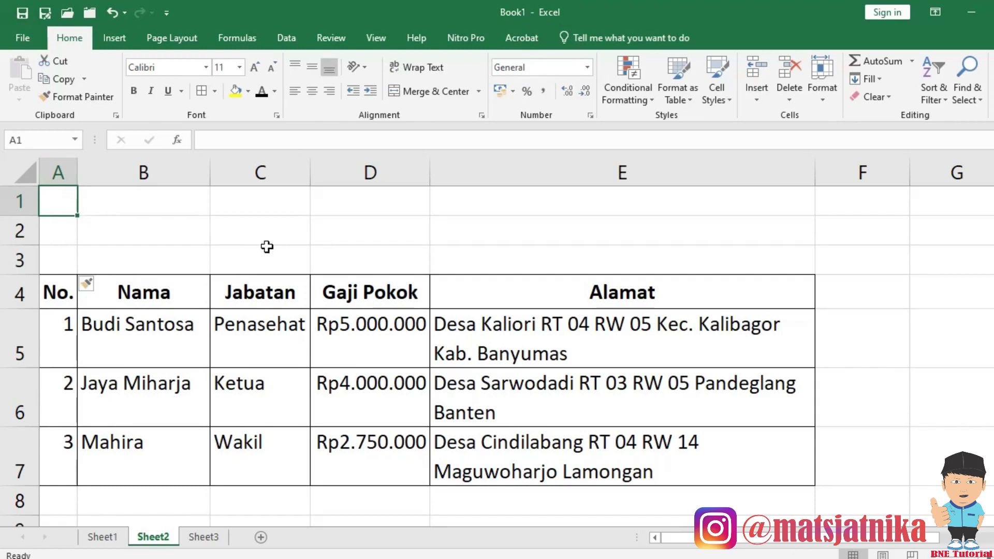
pyautogui.write('DAFTAR KARYAWAN PT MAJU PERKASA')
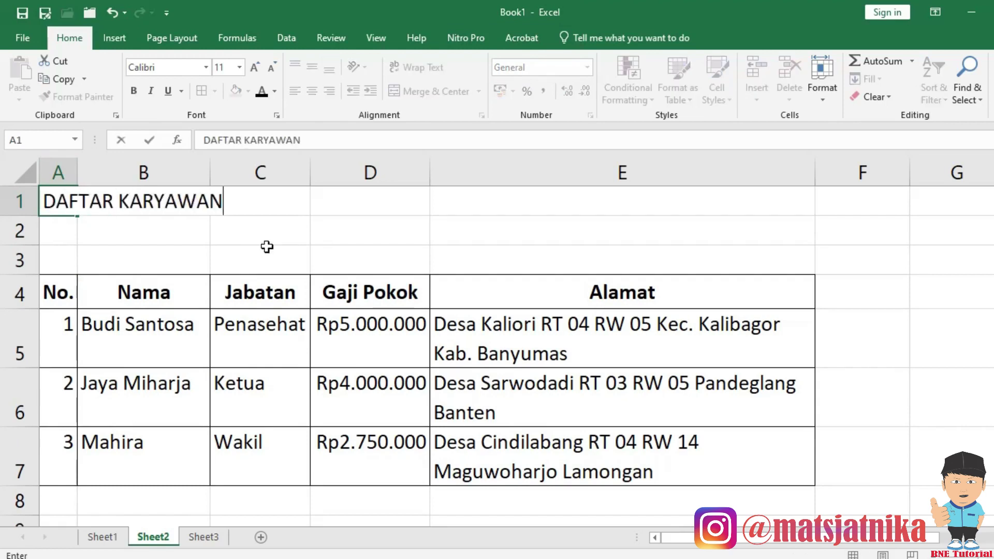
pyautogui.press('Return')
pyautogui.write('KONTRAKTOR')
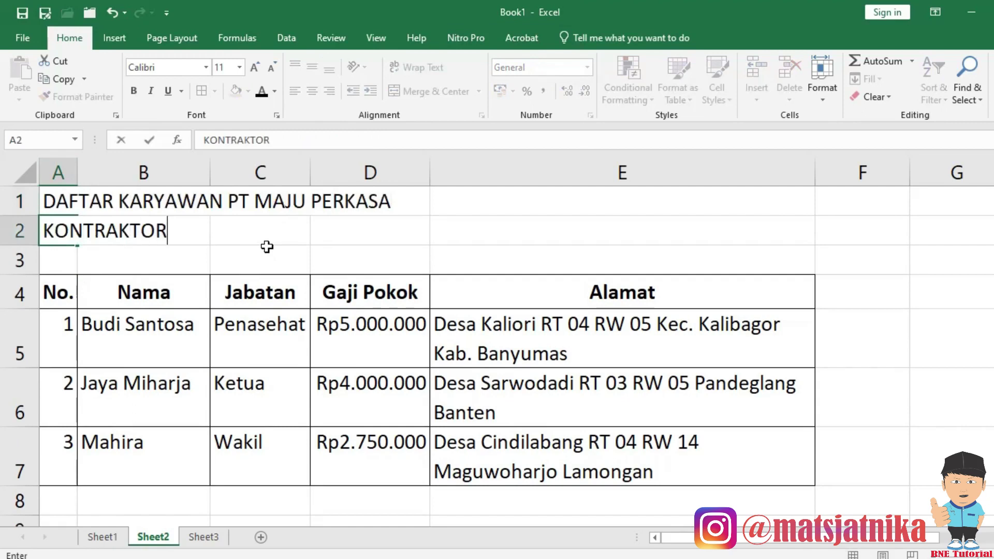
pyautogui.write(' & SUPPLIER JASA')
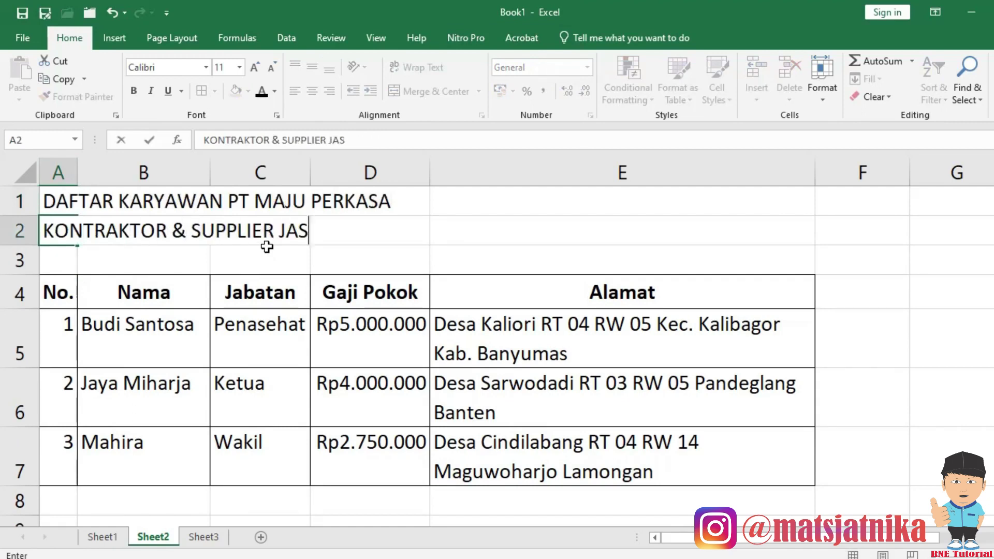
pyautogui.press('Return')
pyautogui.write('JL. KAKI LELAH BISA NAIK BECAK')
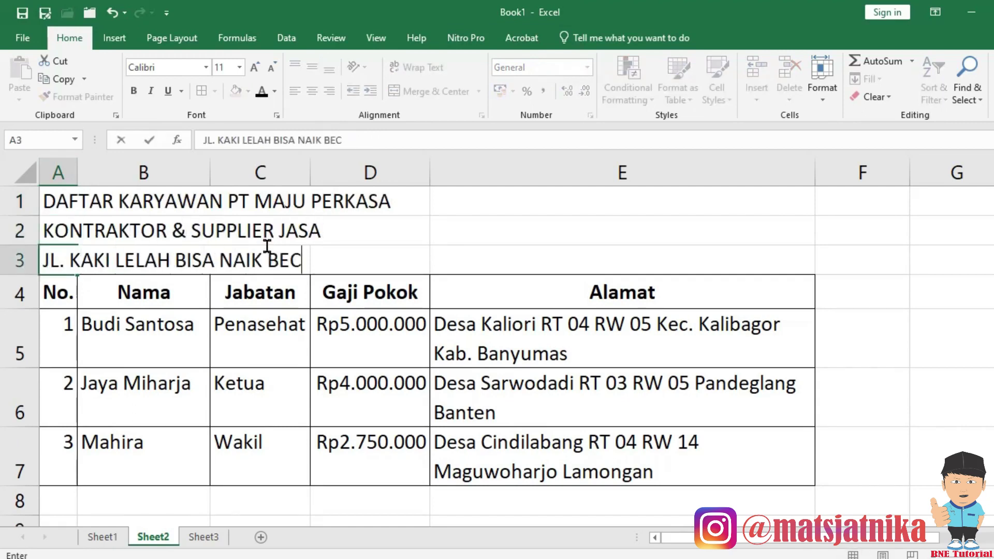
pyautogui.press('Return')
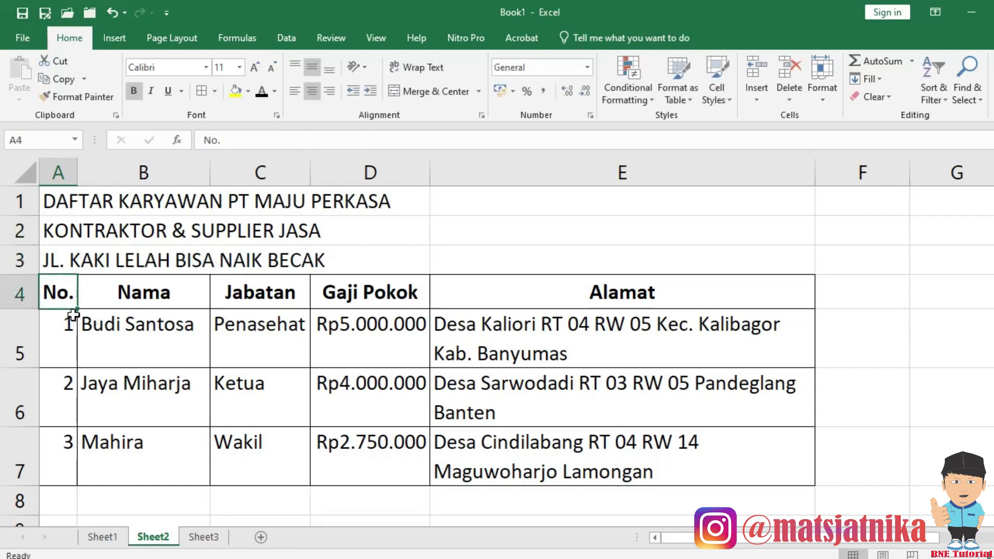
# Insert a blank row between the titles and the table.
pyautogui.hotkey('alt', 'i')
pyautogui.press('r')
pyautogui.click(136, 429)
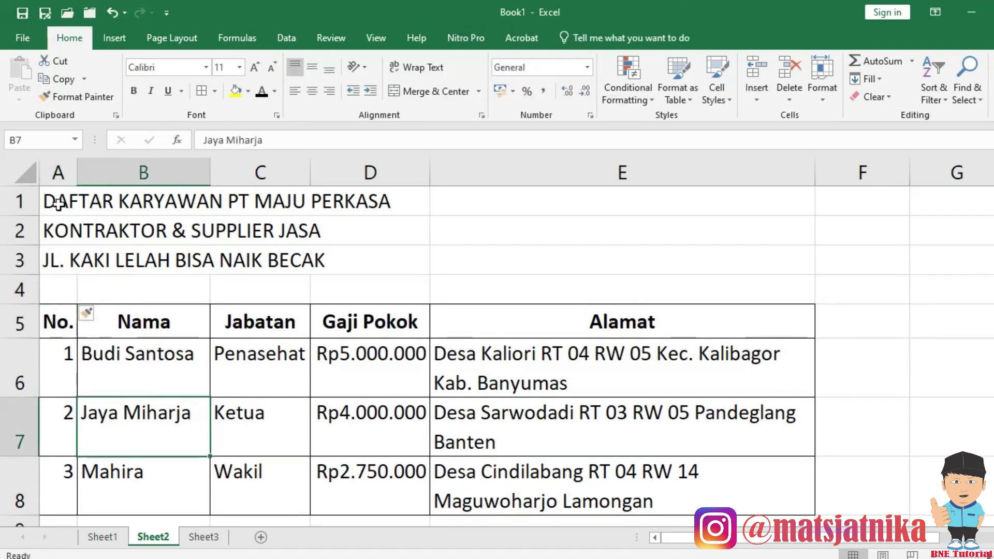
# Centre the three title rows across columns A–E and vertically, then make them bold.
pyautogui.moveTo(61, 203); pyautogui.dragTo(728, 257)
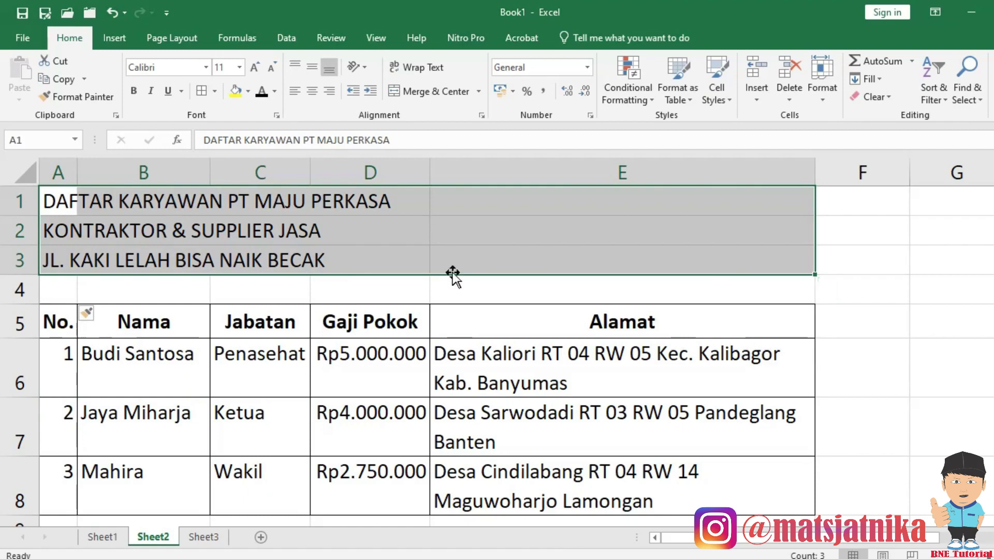
pyautogui.click(482, 116)
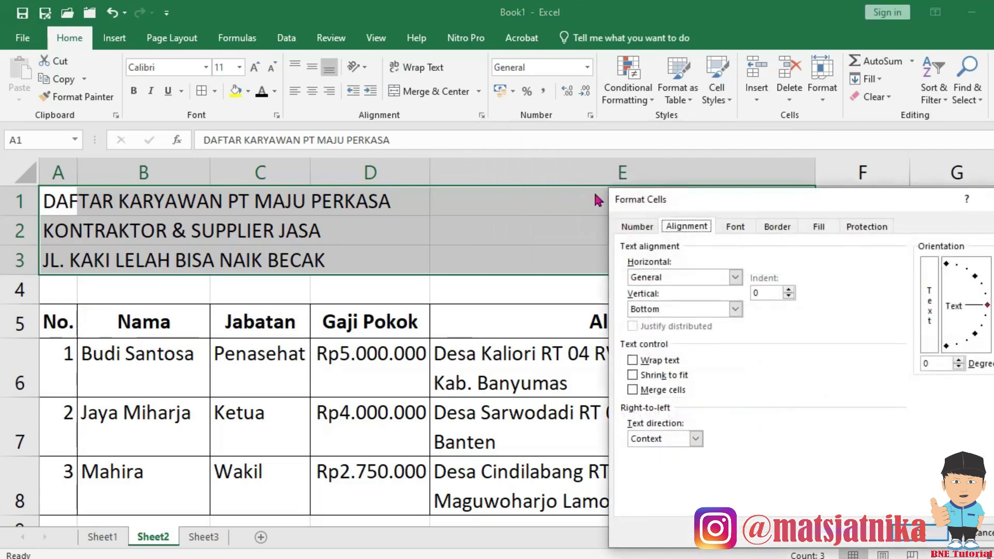
pyautogui.moveTo(730, 194); pyautogui.dragTo(359, 120)
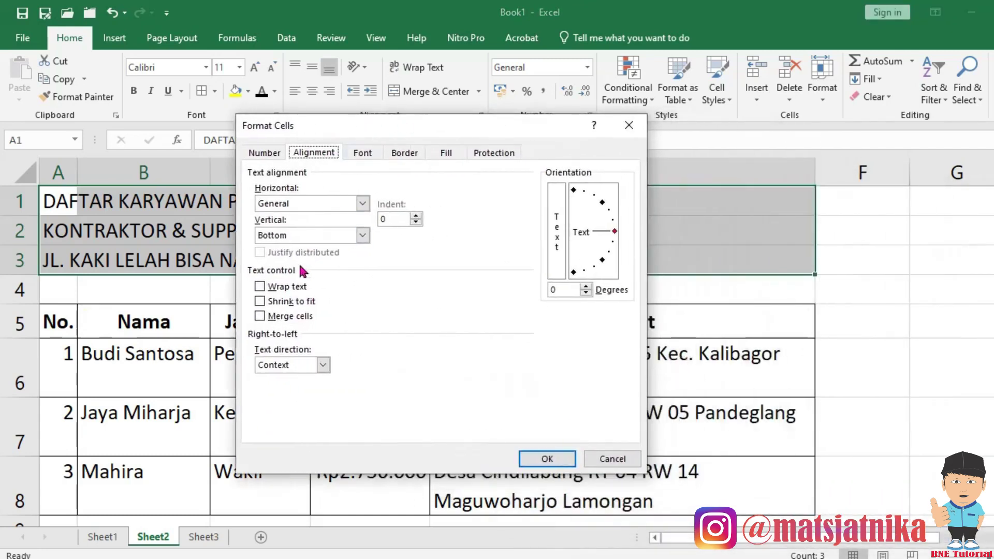
pyautogui.click(364, 202)
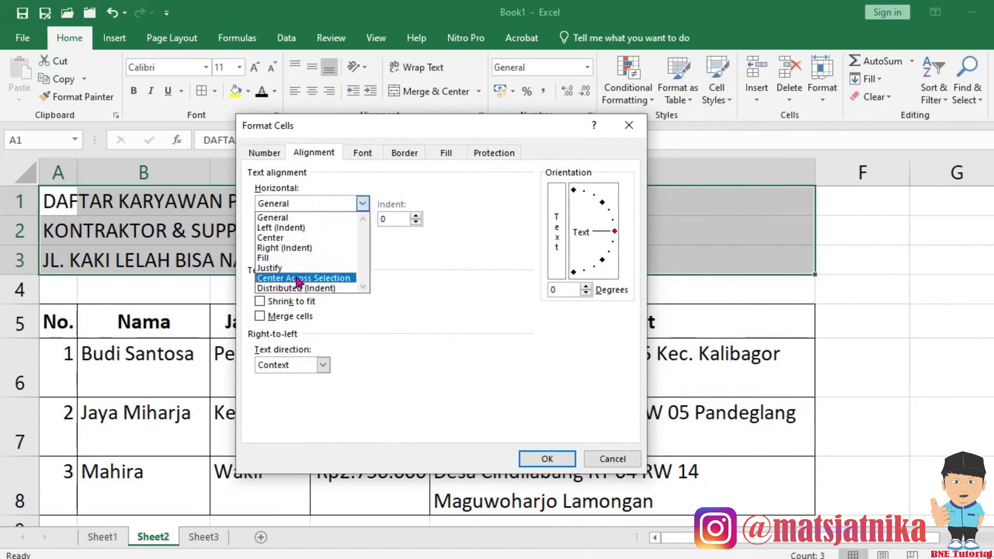
pyautogui.click(299, 279)
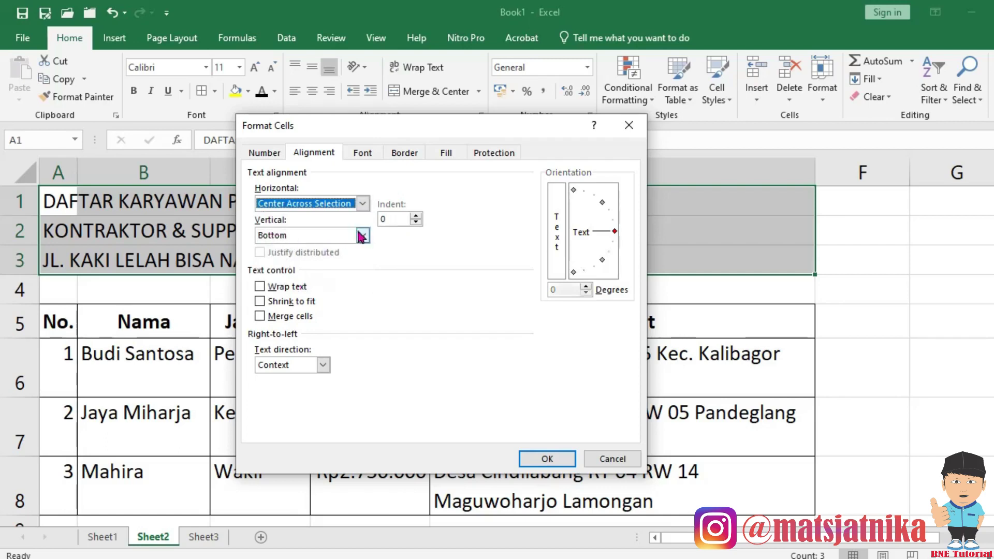
pyautogui.click(363, 235)
pyautogui.click(285, 256)
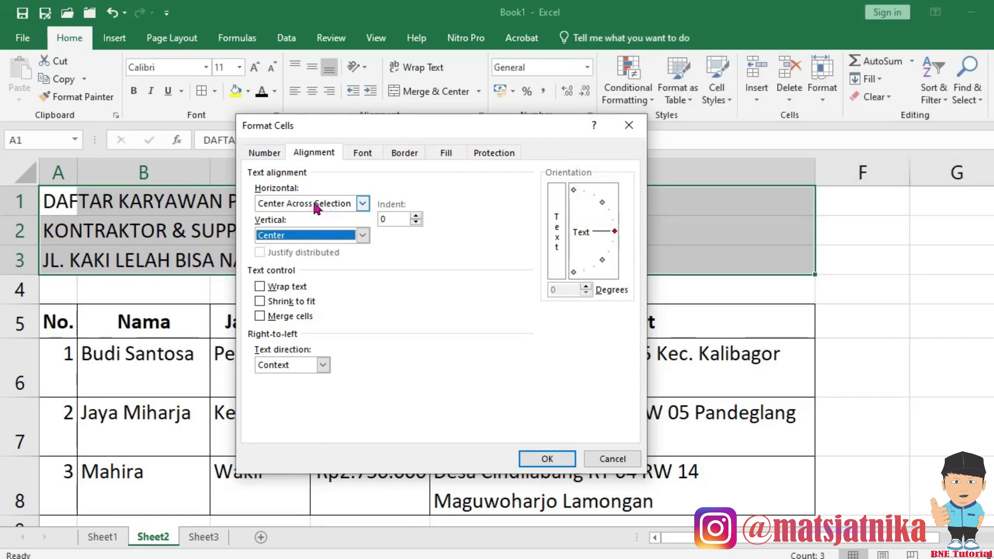
pyautogui.click(546, 459)
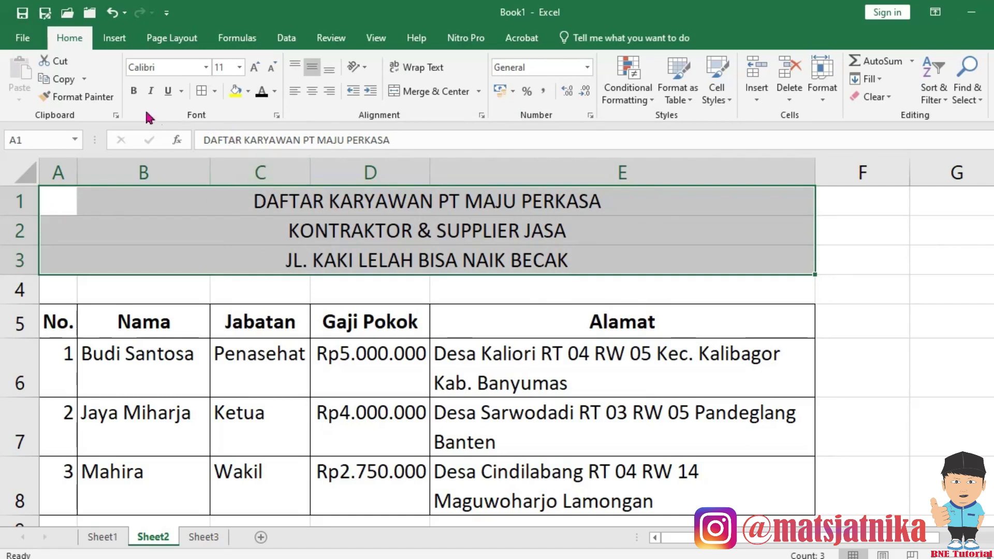
pyautogui.click(135, 93)
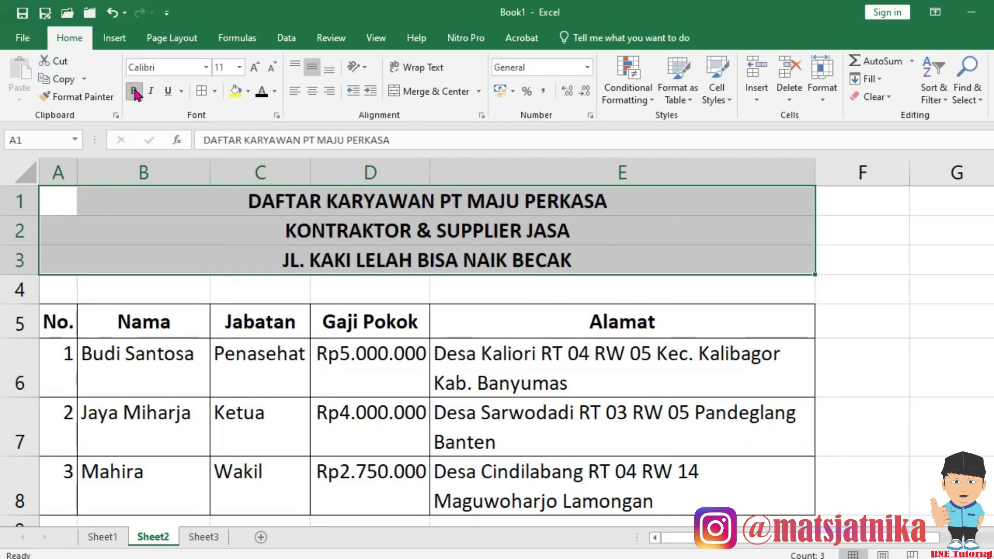
# Set the three title lines in A1:E3 to font size 14.
pyautogui.click(240, 66)
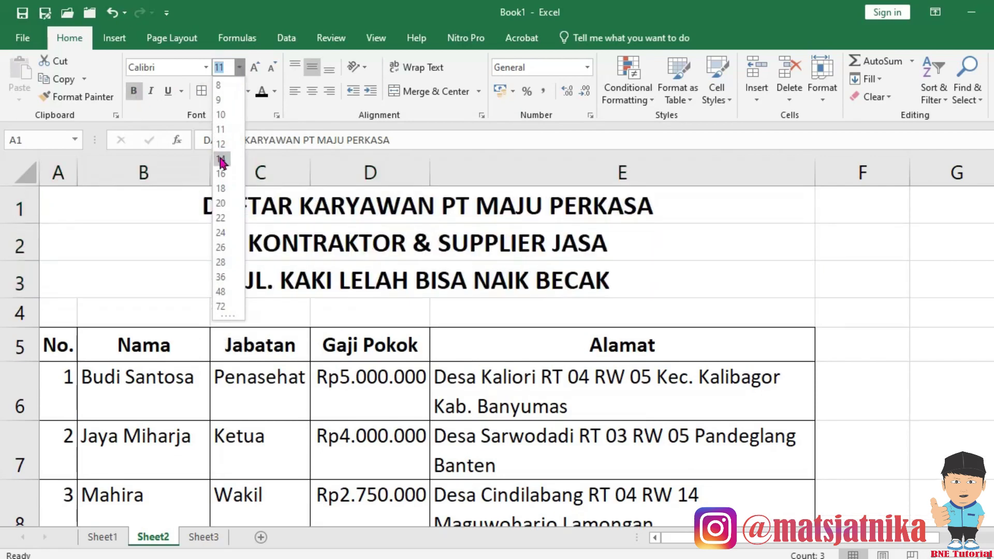
pyautogui.click(222, 160)
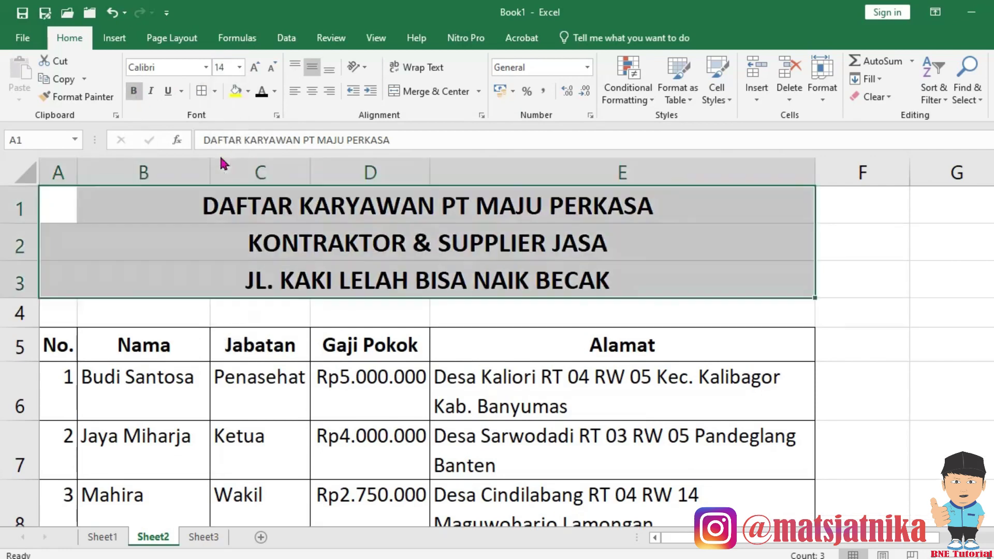
pyautogui.click(351, 382)
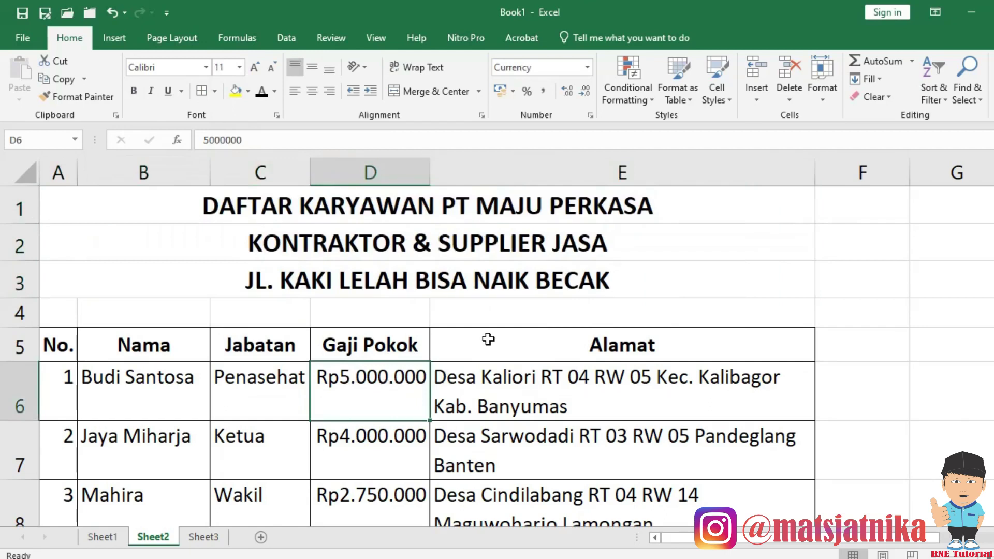
pyautogui.moveTo(58, 199); pyautogui.dragTo(697, 284)
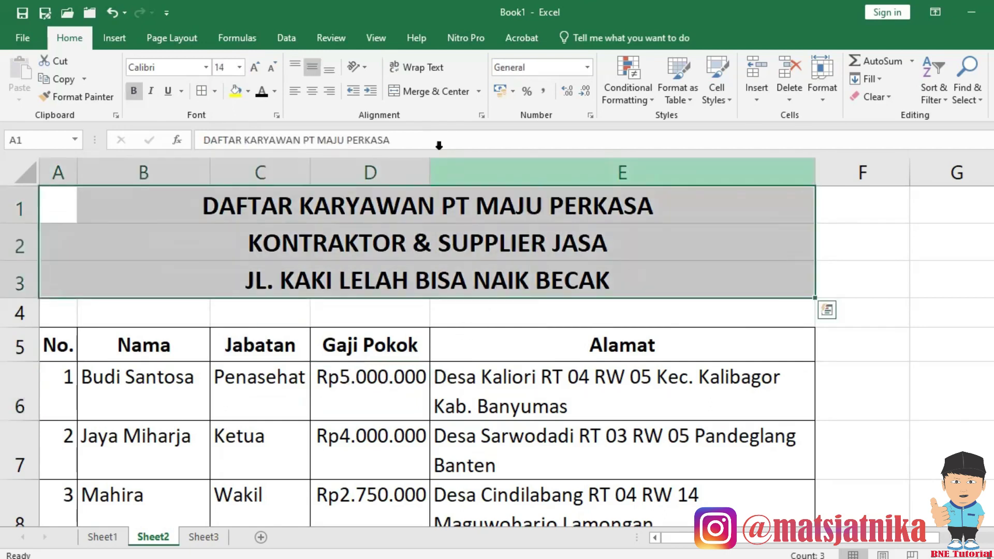
pyautogui.click(481, 115)
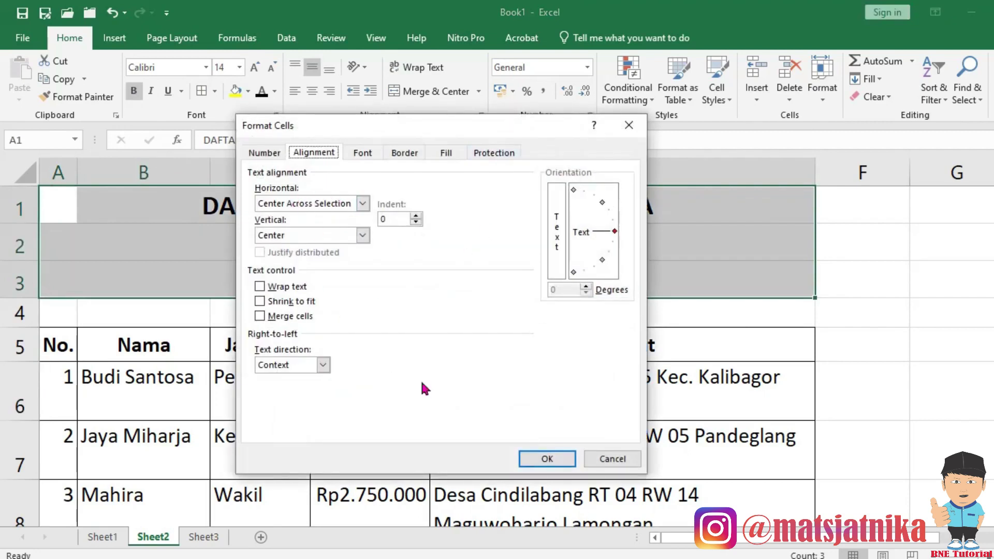
pyautogui.click(611, 458)
pyautogui.click(572, 390)
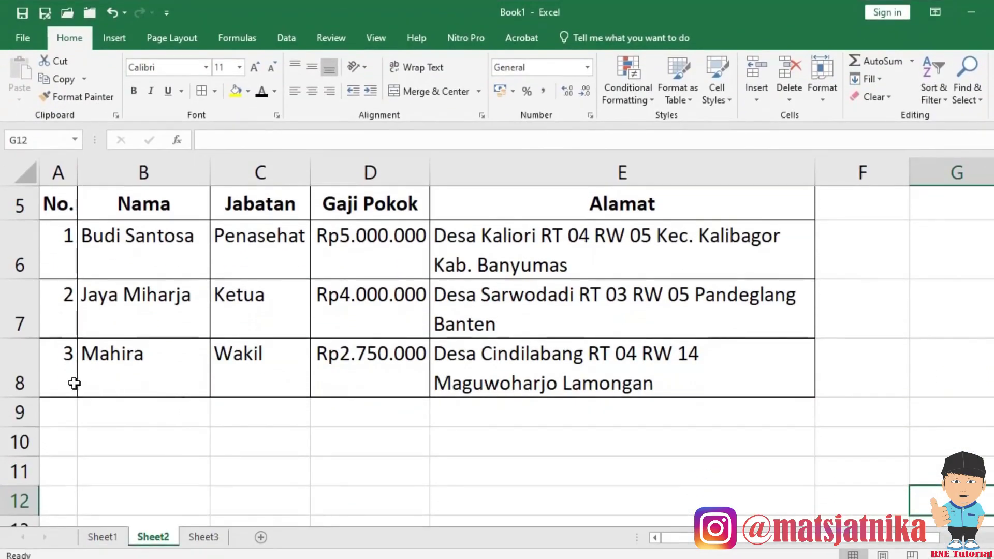
# Review the existing numbers 1, 2 and 3 in cells A6 to A8.
pyautogui.click(45, 191)
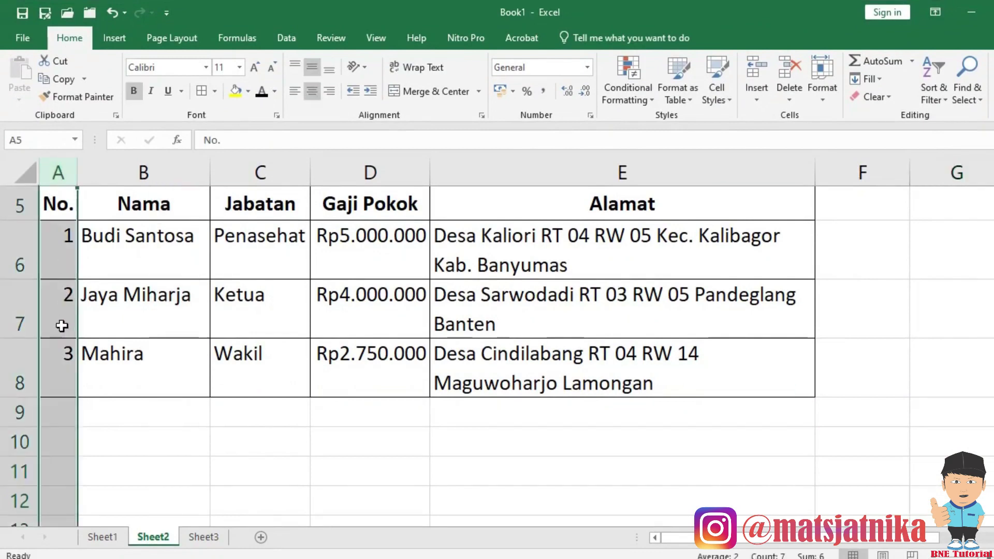
pyautogui.click(69, 259)
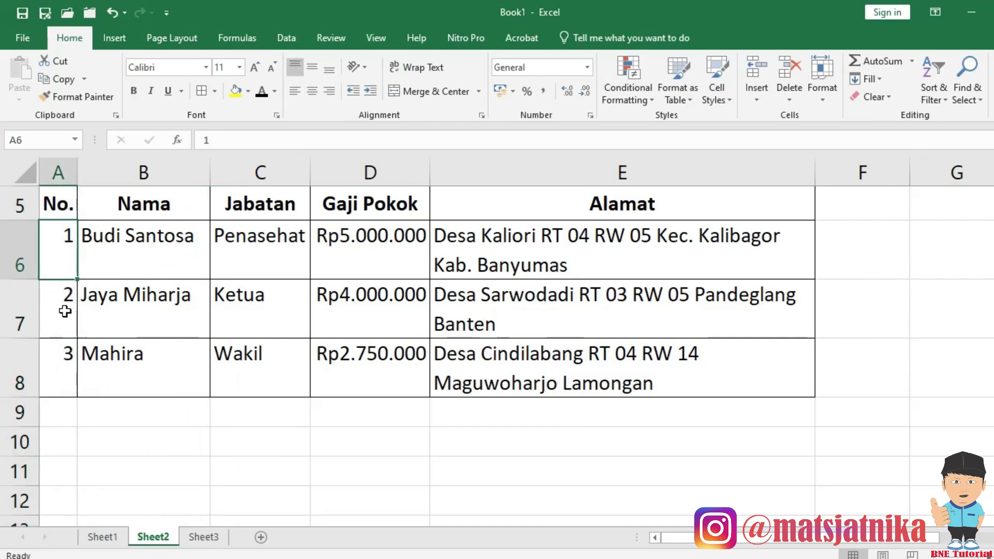
pyautogui.click(63, 308)
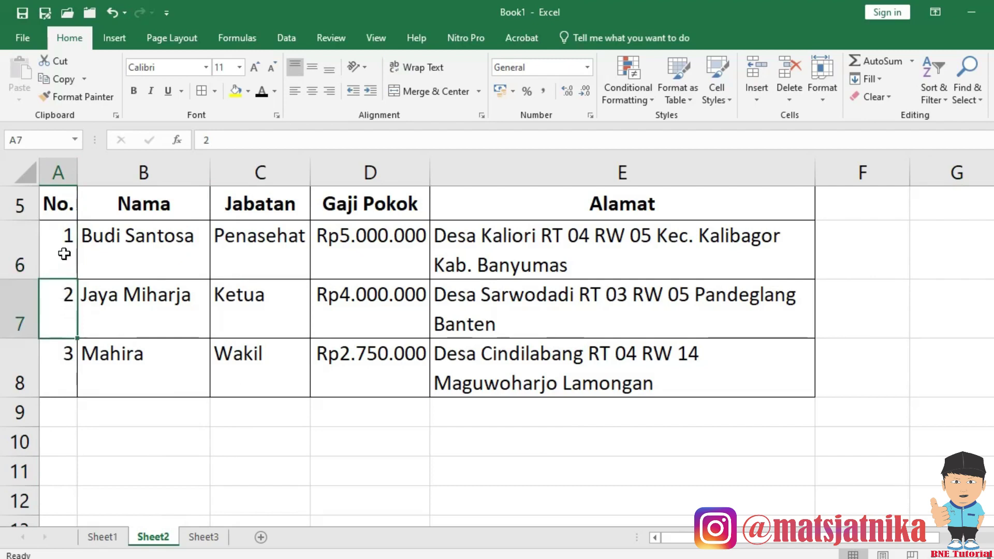
pyautogui.click(54, 353)
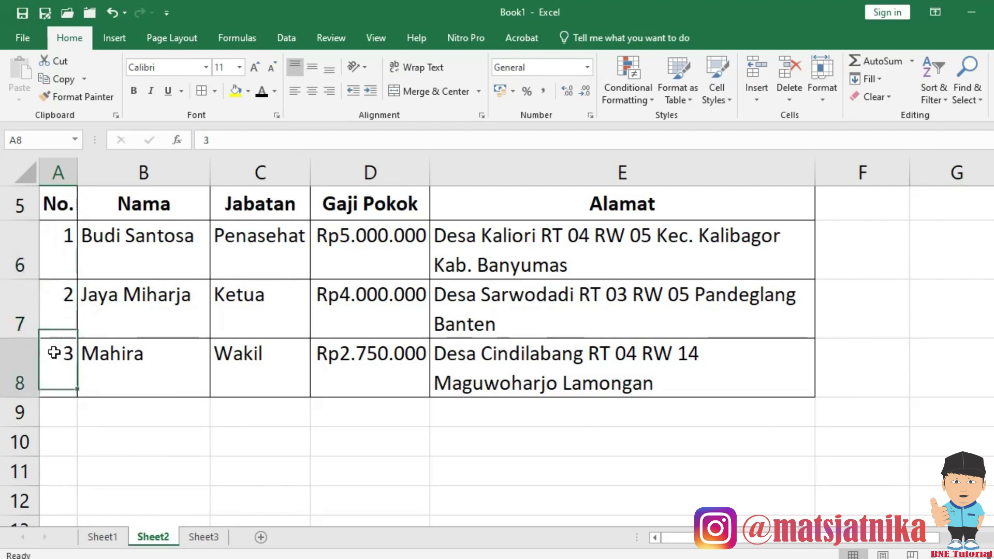
pyautogui.click(60, 243)
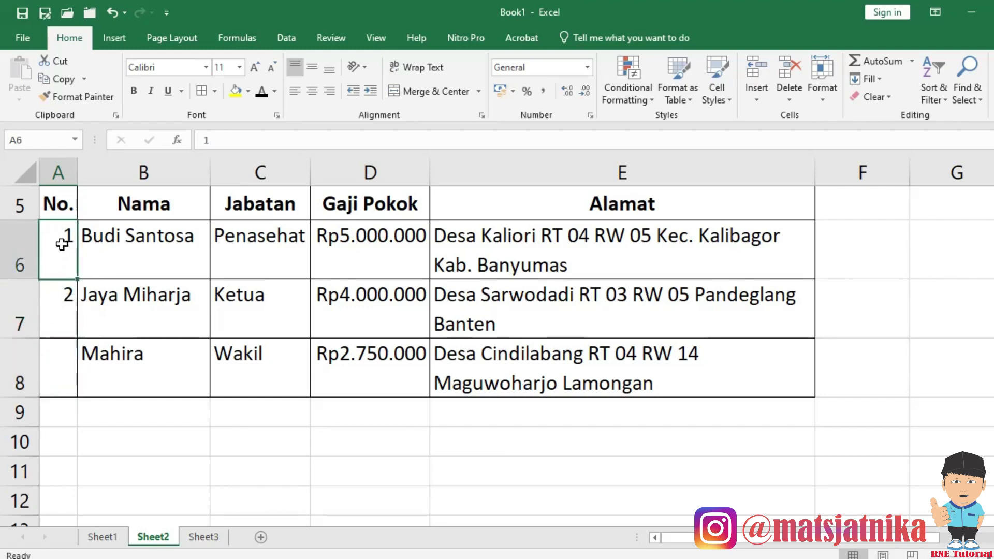
pyautogui.press('Return')
pyautogui.press('Return')
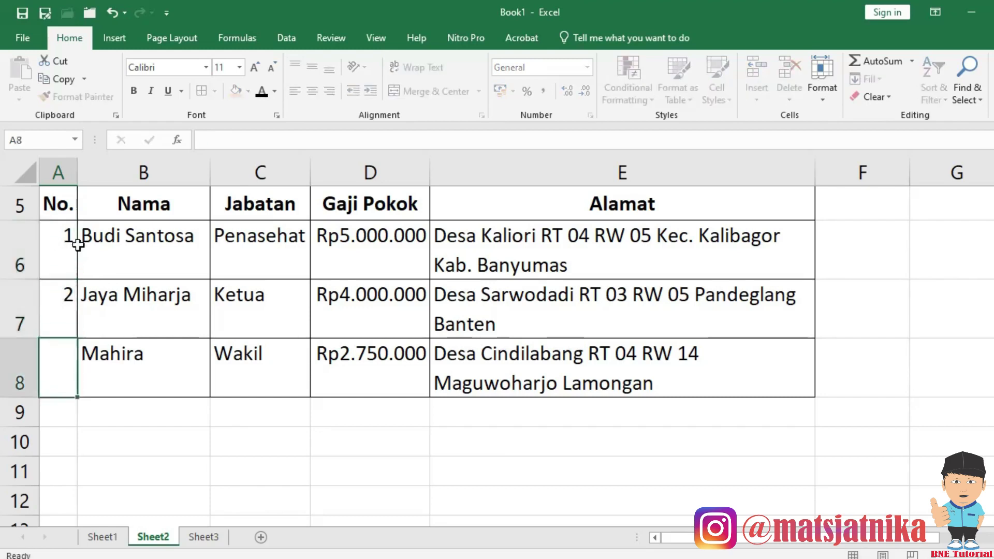
# Extend the 1, 2 series far down column A and widen the column, then undo both.
pyautogui.moveTo(64, 244); pyautogui.dragTo(62, 291)
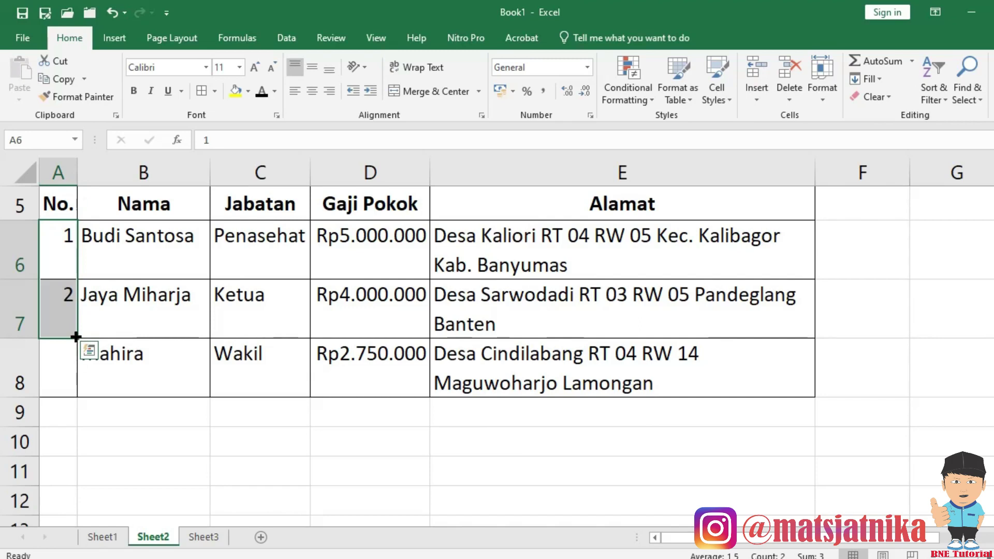
pyautogui.moveTo(76, 337); pyautogui.dragTo(72, 449)
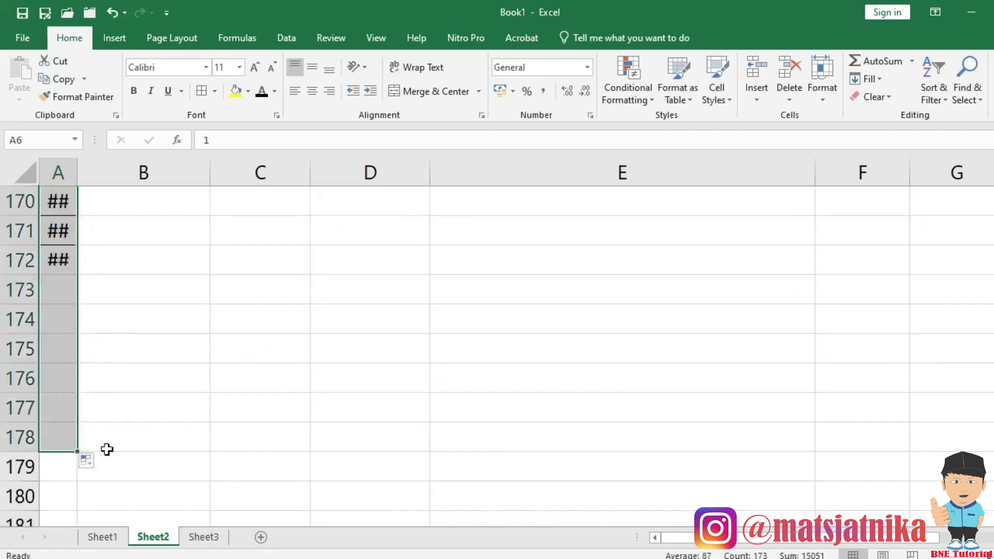
pyautogui.scroll(8, 92, 282)
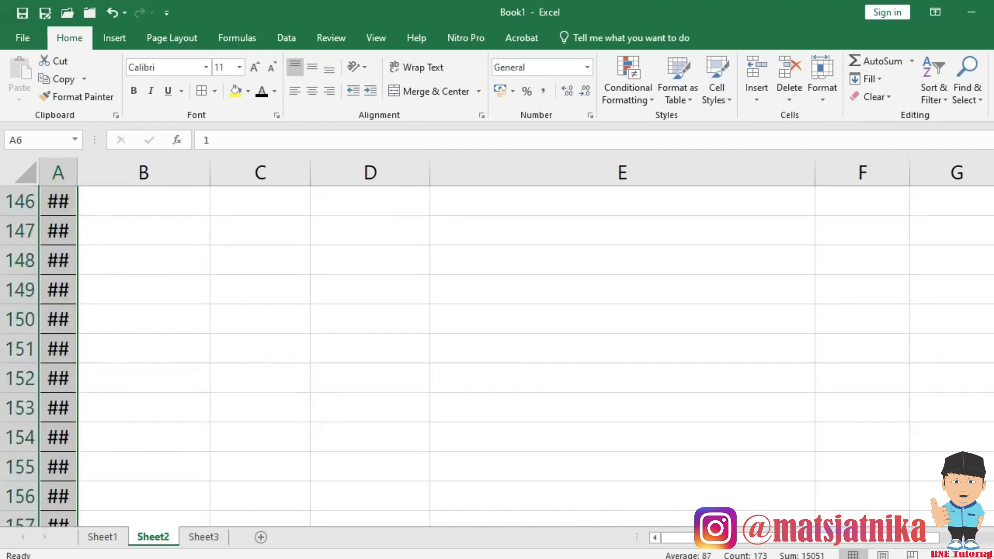
pyautogui.scroll(20, 497, 356)
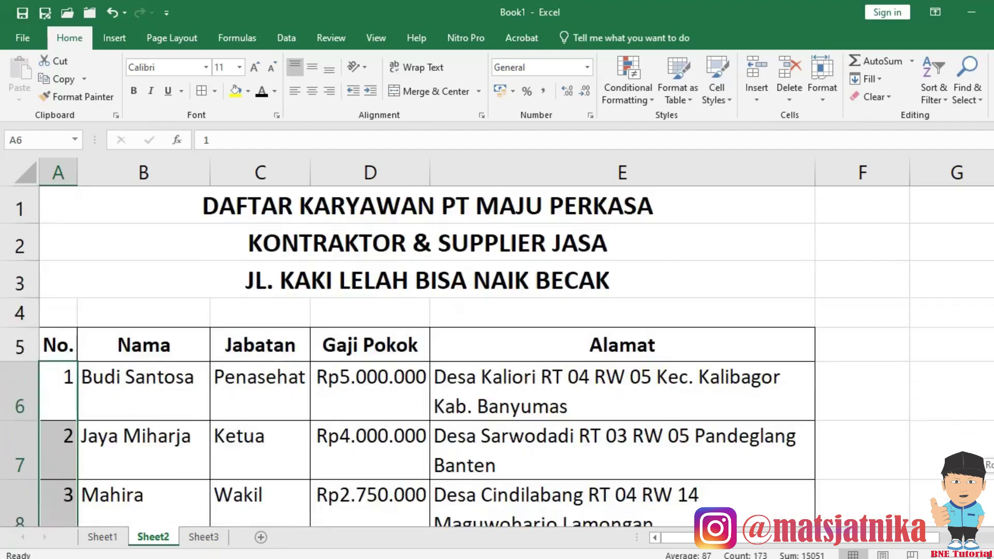
pyautogui.scroll(-3, 122, 399)
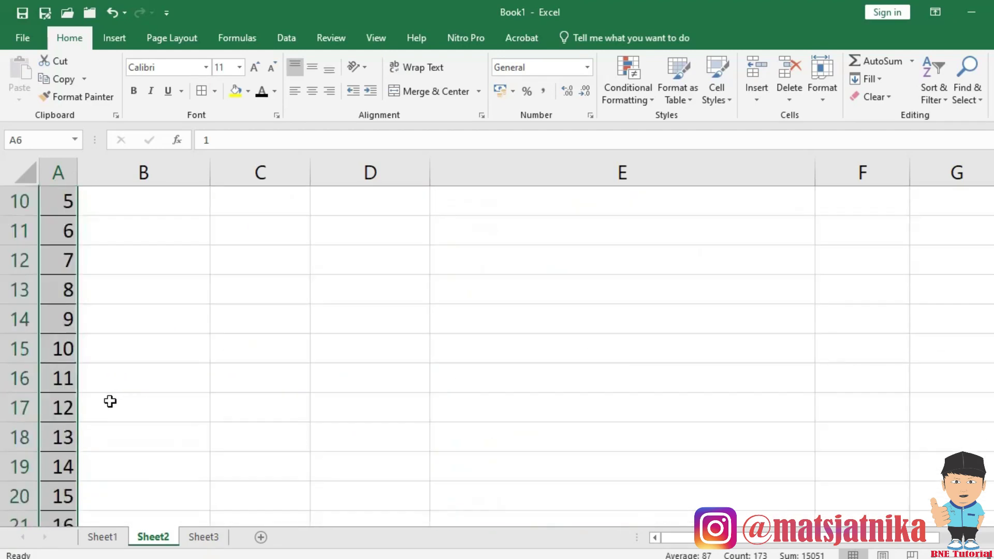
pyautogui.scroll(-2, 72, 432)
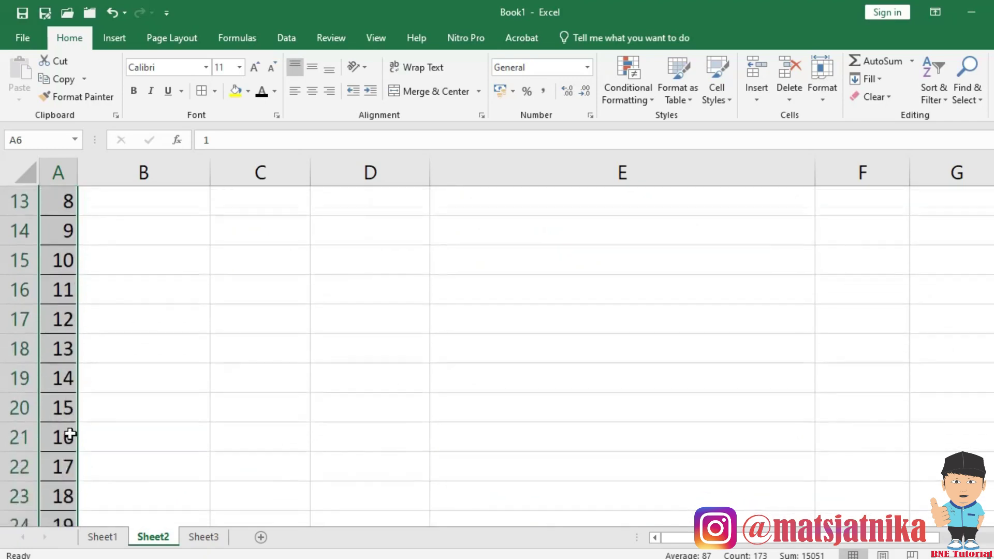
pyautogui.moveTo(79, 173); pyautogui.dragTo(88, 172)
pyautogui.scroll(-5, 108, 345)
pyautogui.scroll(-20, 108, 346)
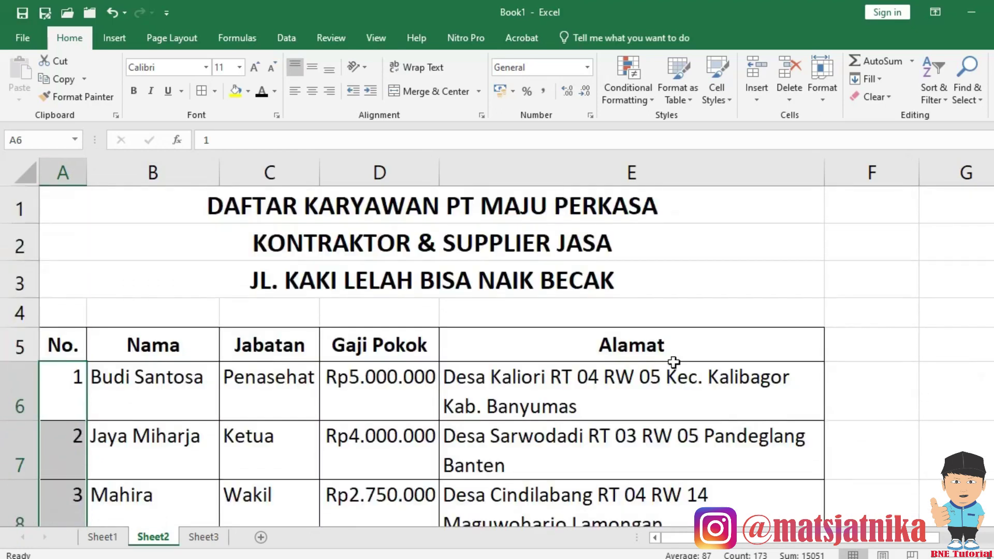
pyautogui.scroll(-1, 137, 448)
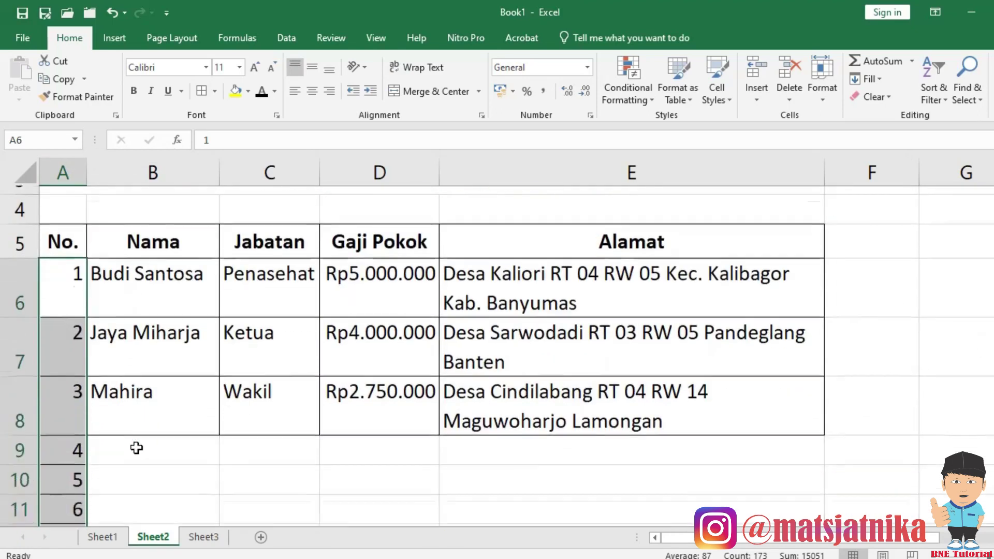
pyautogui.hotkey('ctrl', 'z')
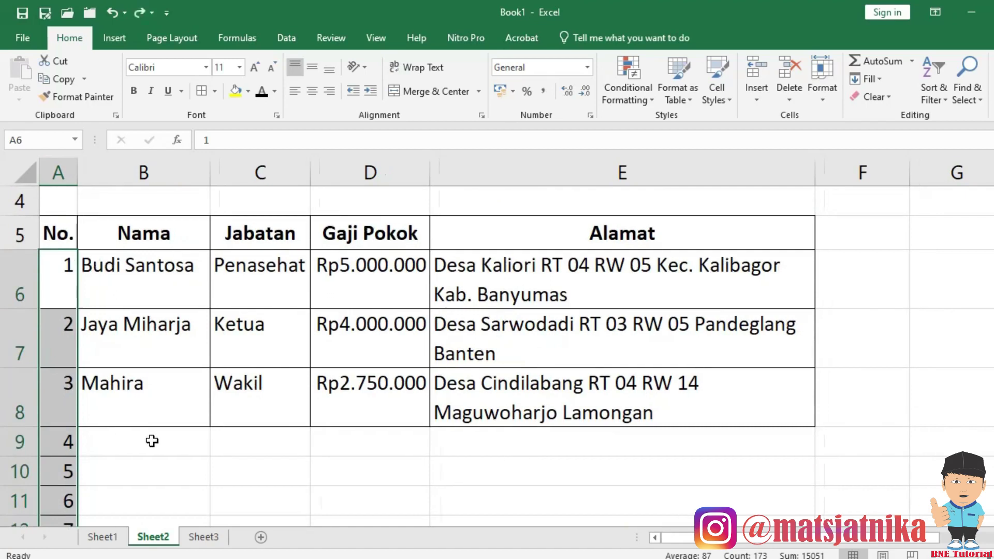
pyautogui.hotkey('ctrl', 'z')
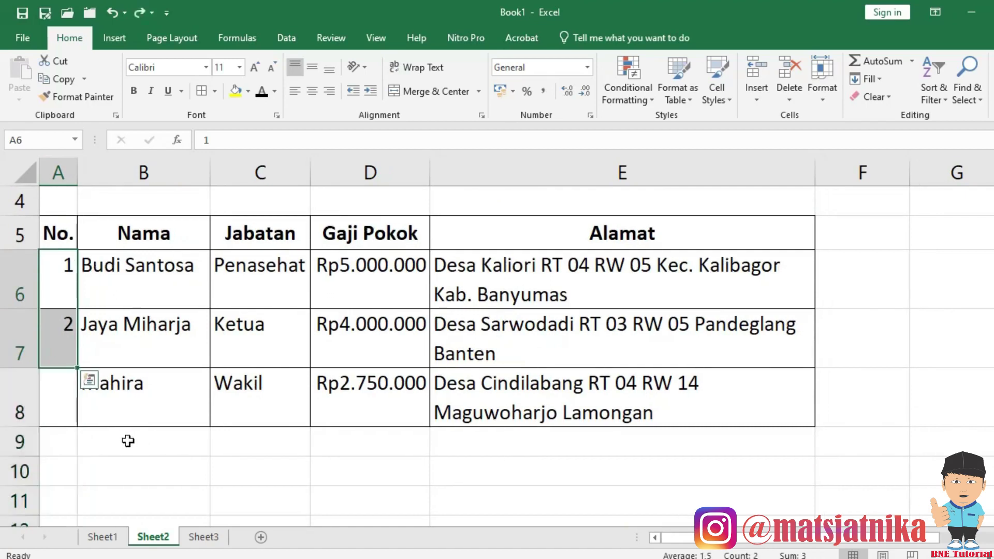
# Fill the series from A6:A7 down to row 11, then clear A7:A11 so only 1 remains.
pyautogui.click(100, 394)
pyautogui.moveTo(57, 282); pyautogui.dragTo(41, 358)
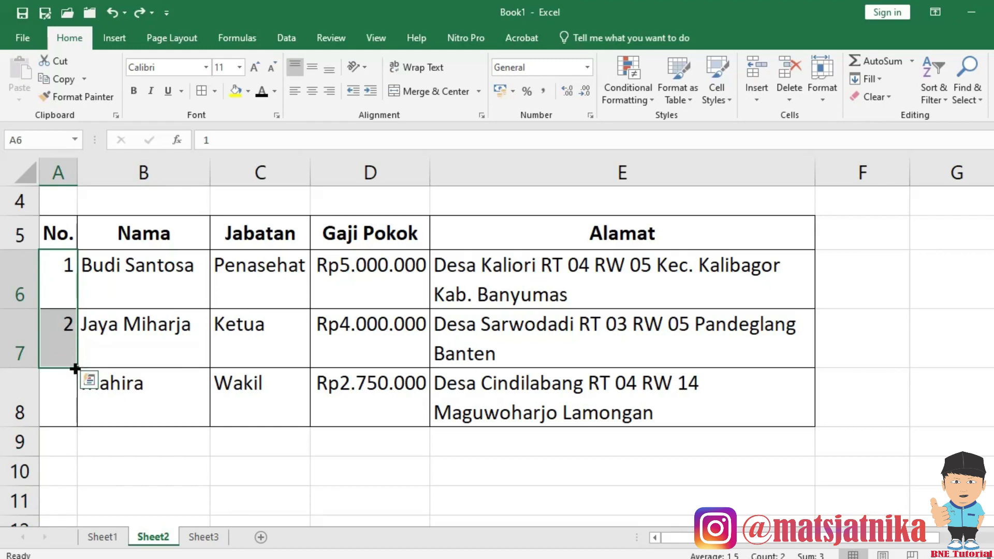
pyautogui.moveTo(75, 369); pyautogui.dragTo(78, 504)
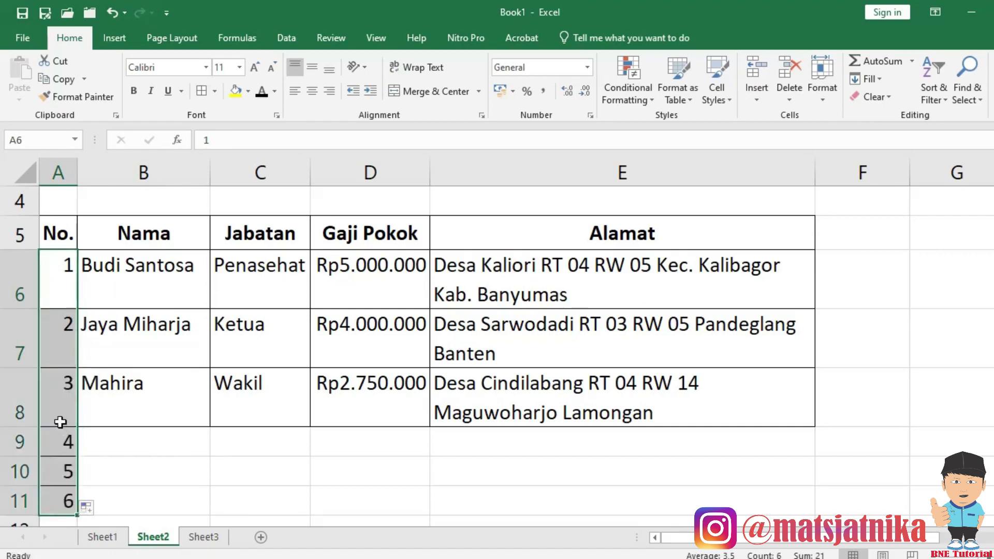
pyautogui.moveTo(61, 334); pyautogui.dragTo(36, 501)
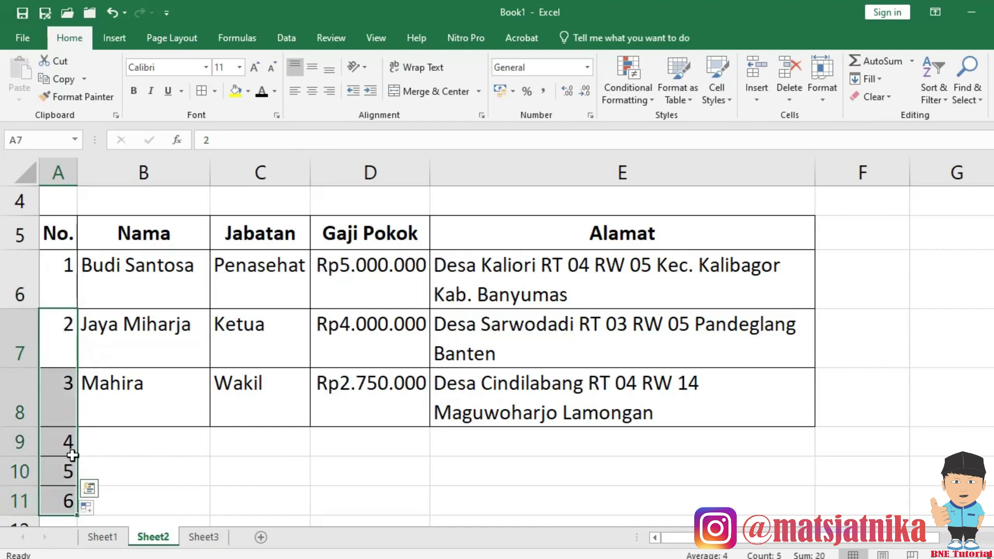
pyautogui.press('Delete')
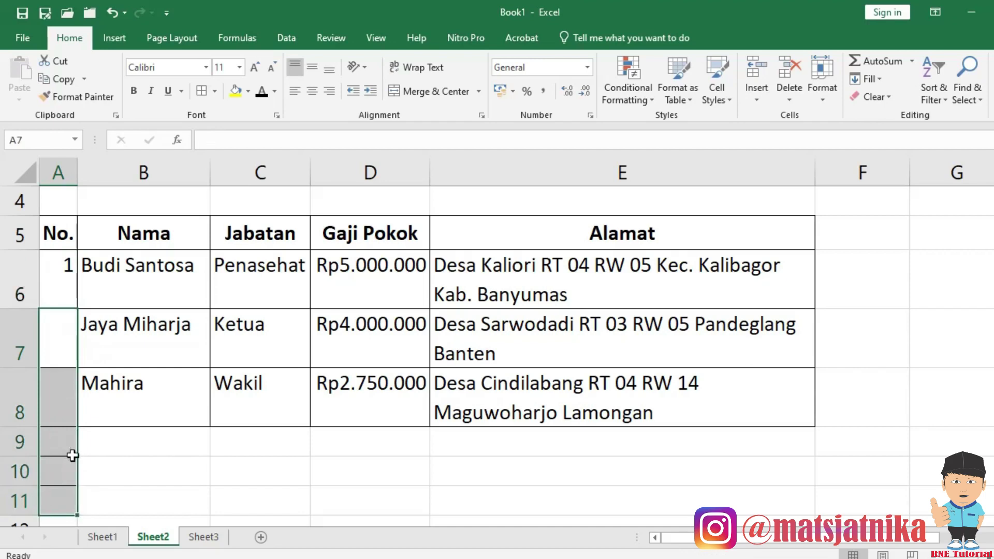
pyautogui.press('Up')
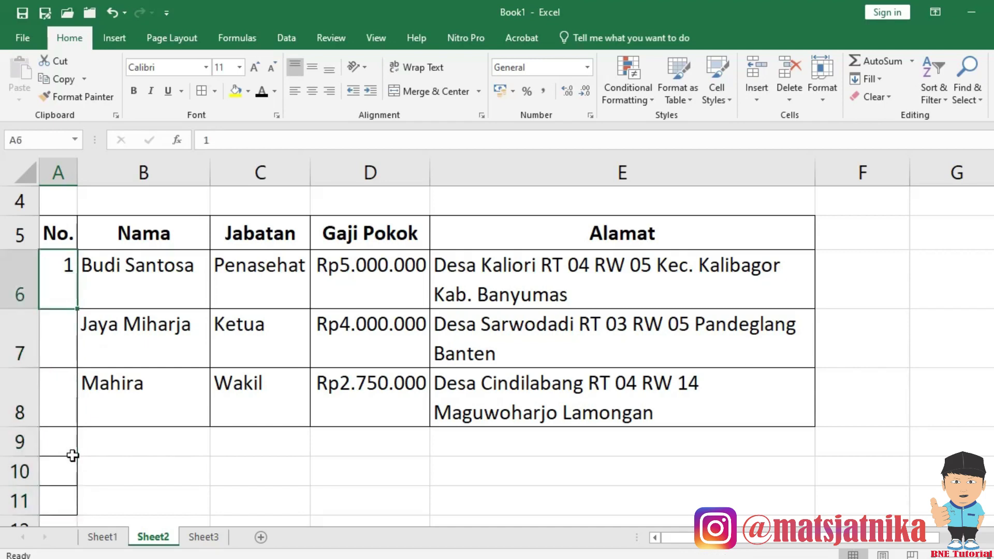
pyautogui.click(63, 342)
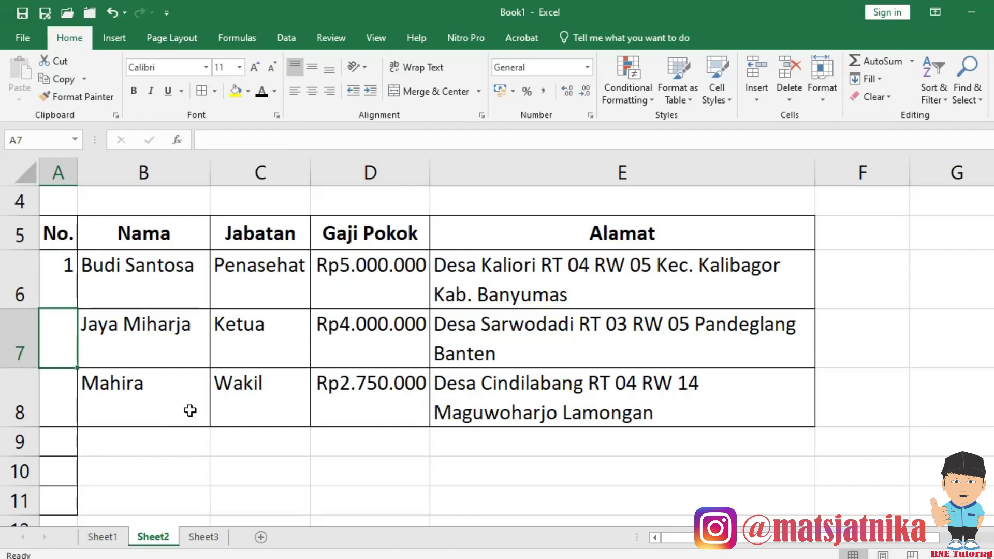
# Enter the formula =A6+1 in A7 and paste it into A8.
pyautogui.write('=')
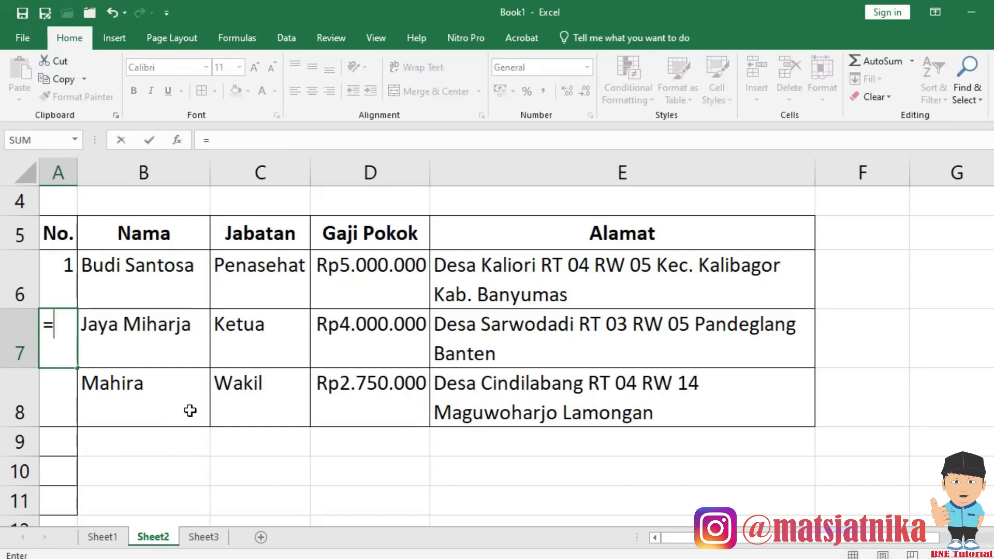
pyautogui.press('Up')
pyautogui.write('+1')
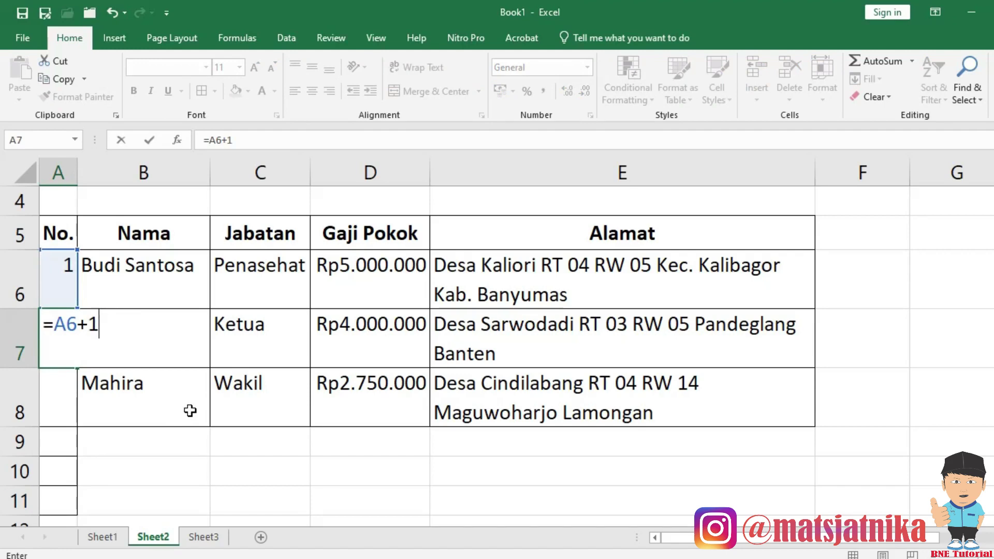
pyautogui.press('Return')
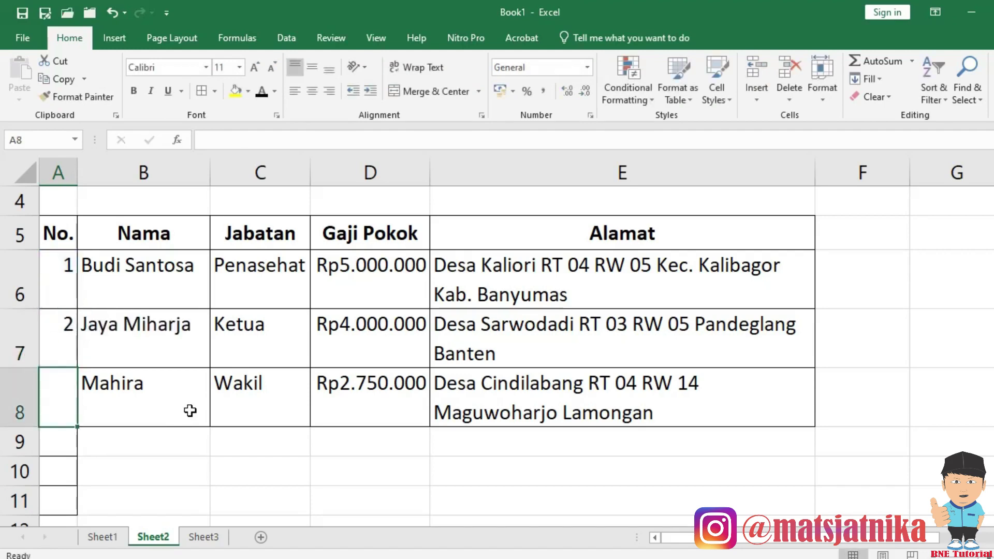
pyautogui.press('Up')
pyautogui.hotkey('ctrl', 'c')
pyautogui.press('Down')
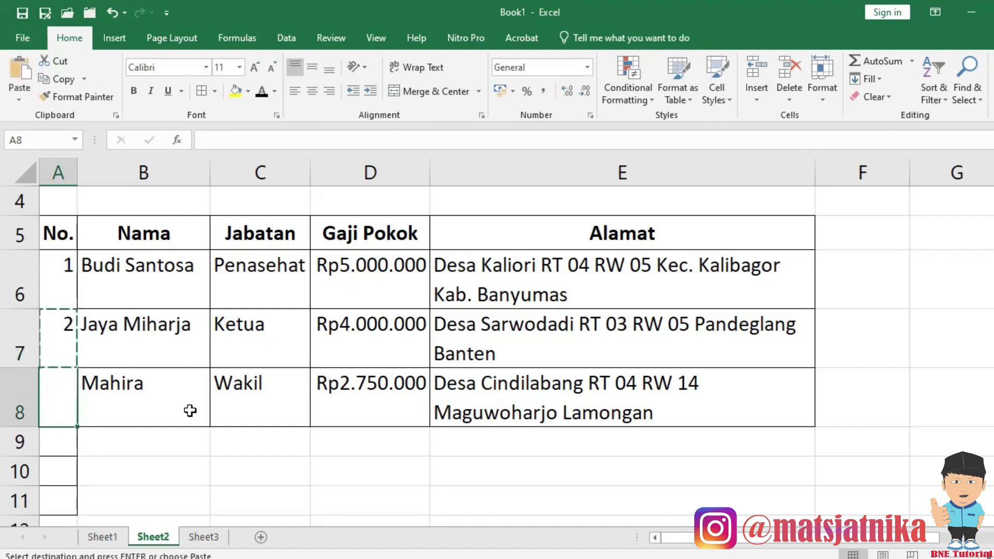
pyautogui.press('Return')
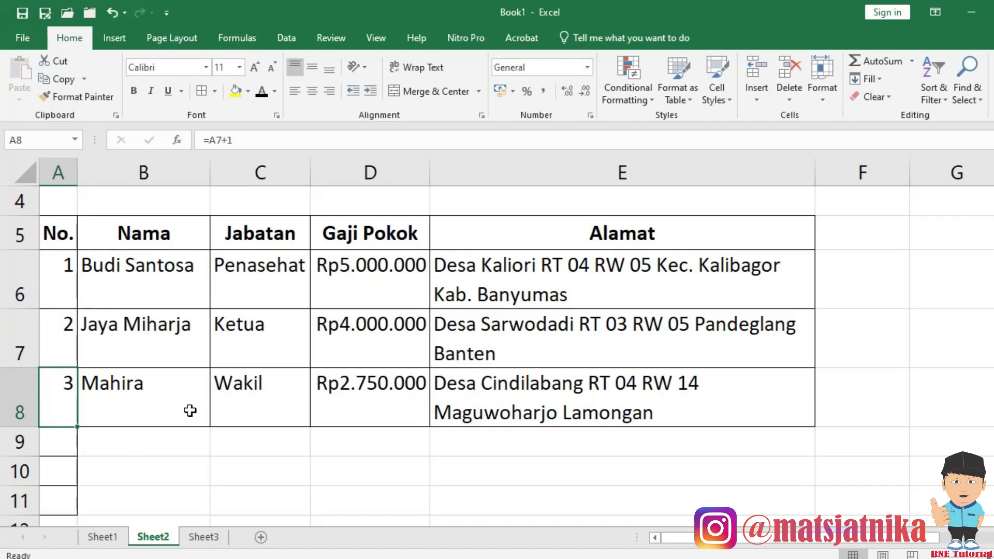
# Paste the numbering formula further down column A and check the resulting numbers.
pyautogui.hotkey('ctrl', 'c')
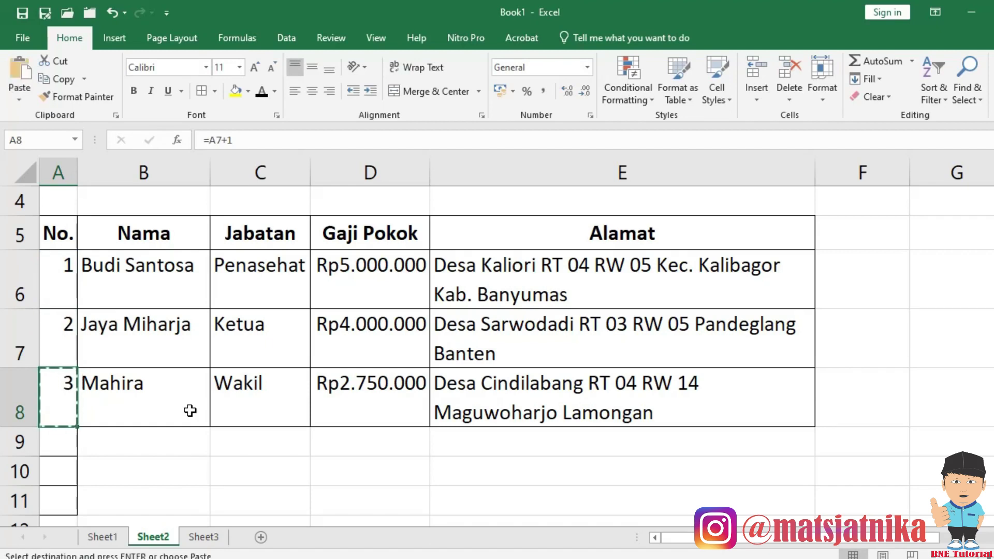
pyautogui.hotkey('shift', 'pagedown')
pyautogui.hotkey('shift', 'pagedown')
pyautogui.press('Return')
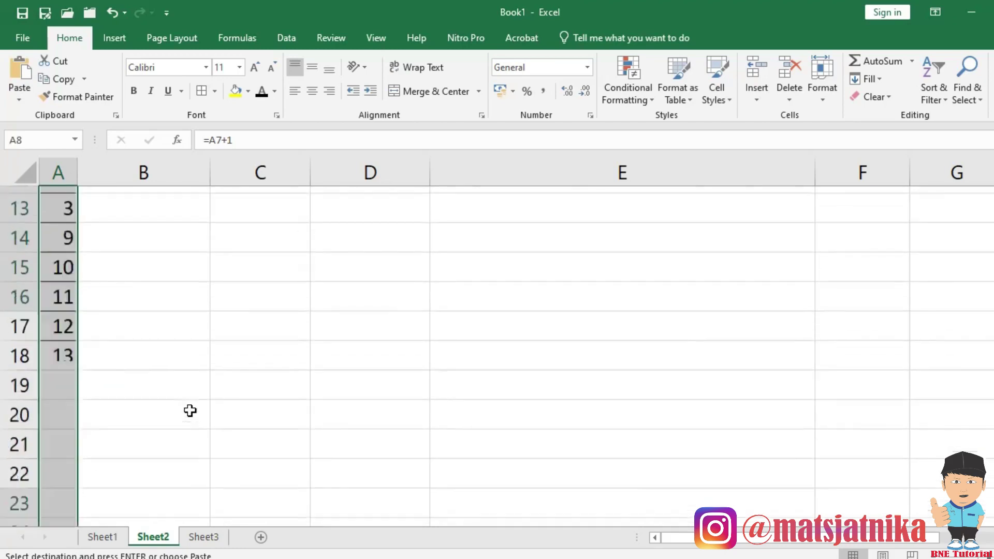
pyautogui.press('Down')
pyautogui.press('Down')
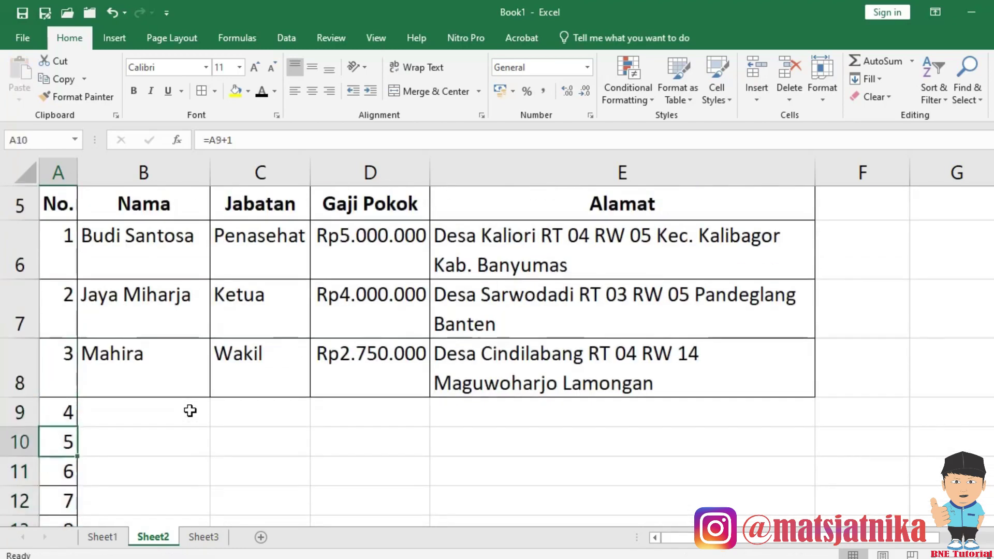
pyautogui.press('Down')
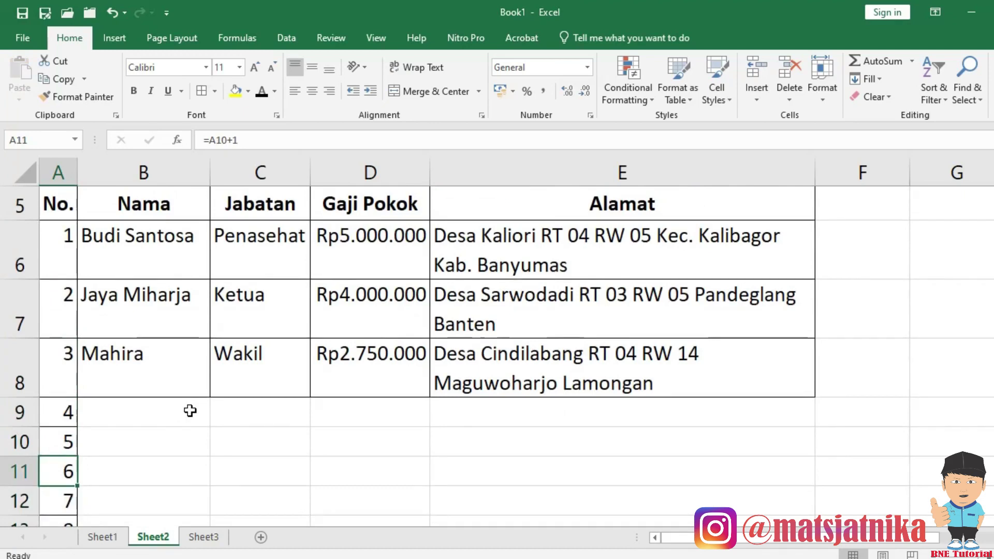
pyautogui.click(75, 417)
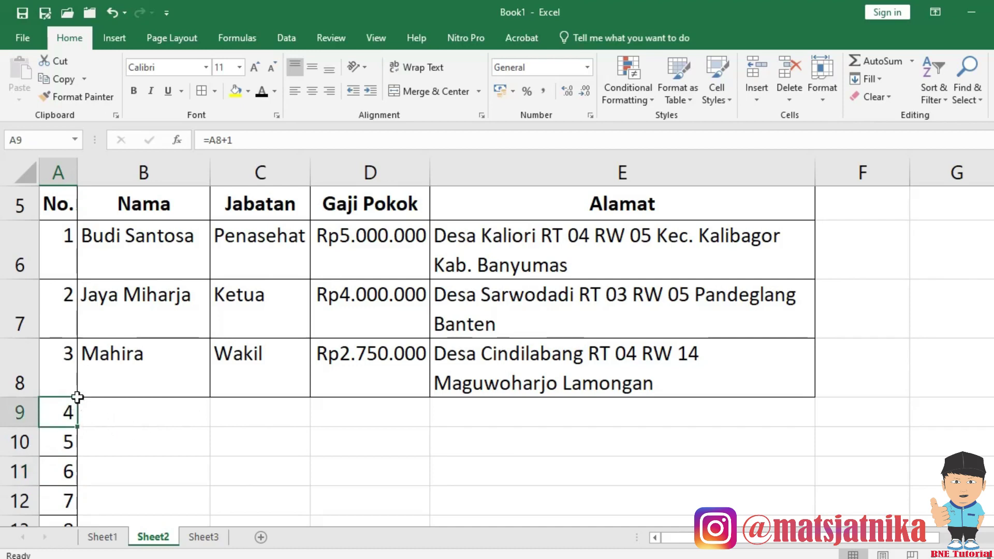
pyautogui.click(67, 357)
pyautogui.click(62, 250)
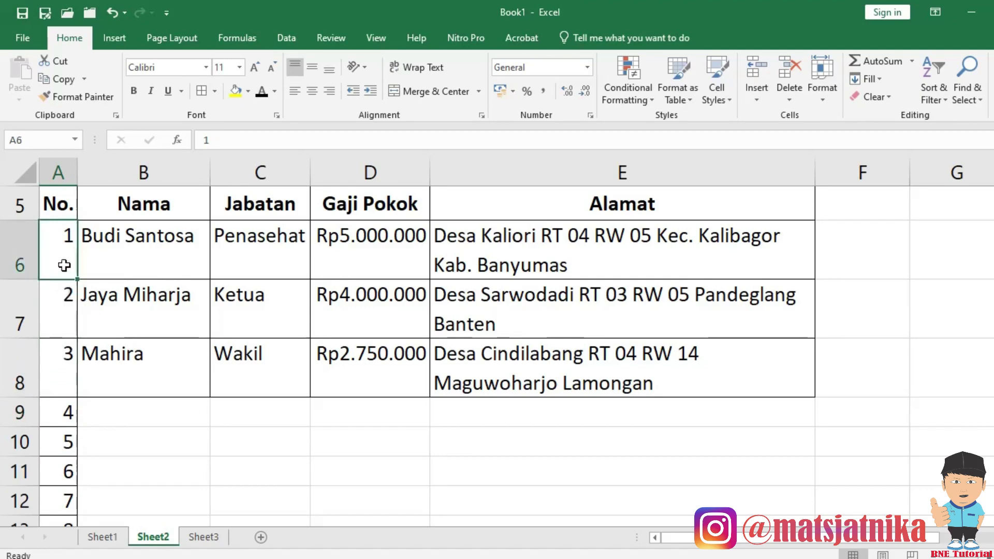
# Clear the numbers below A6, keeping only 1 beside the first employee.
pyautogui.moveTo(62, 249); pyautogui.dragTo(62, 313)
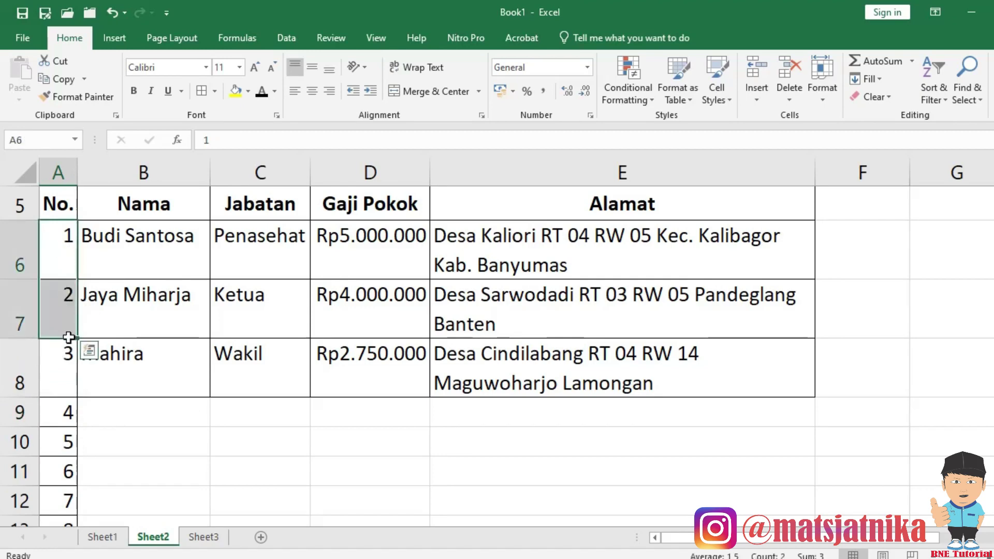
pyautogui.click(51, 261)
pyautogui.click(56, 307)
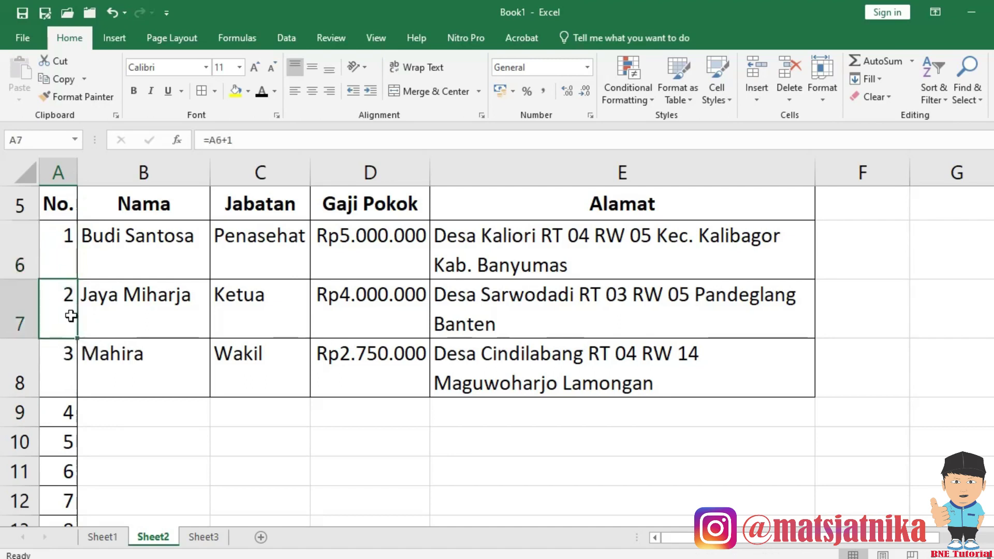
pyautogui.hotkey('ctrl', 'shift', 'Down')
pyautogui.press('Delete')
pyautogui.press('Up')
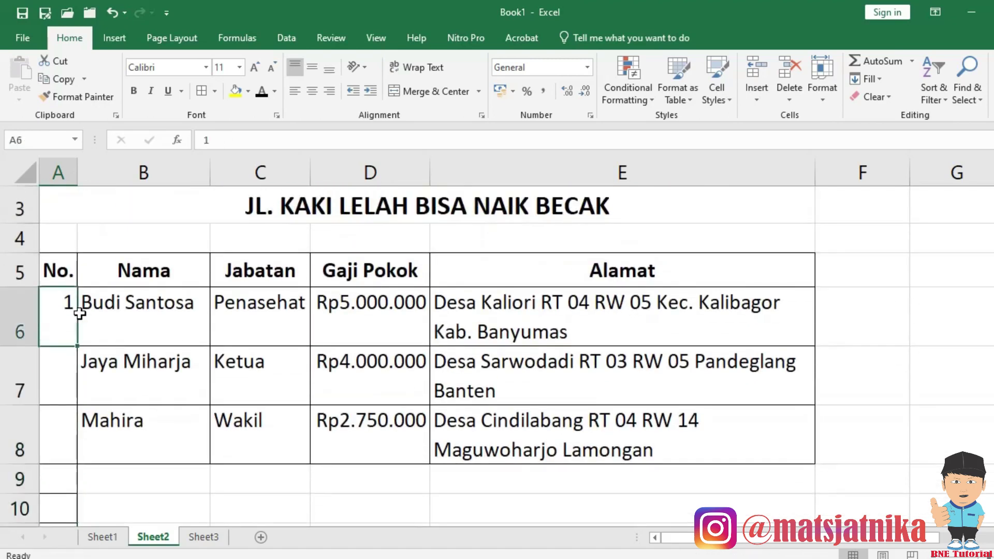
pyautogui.press('Down')
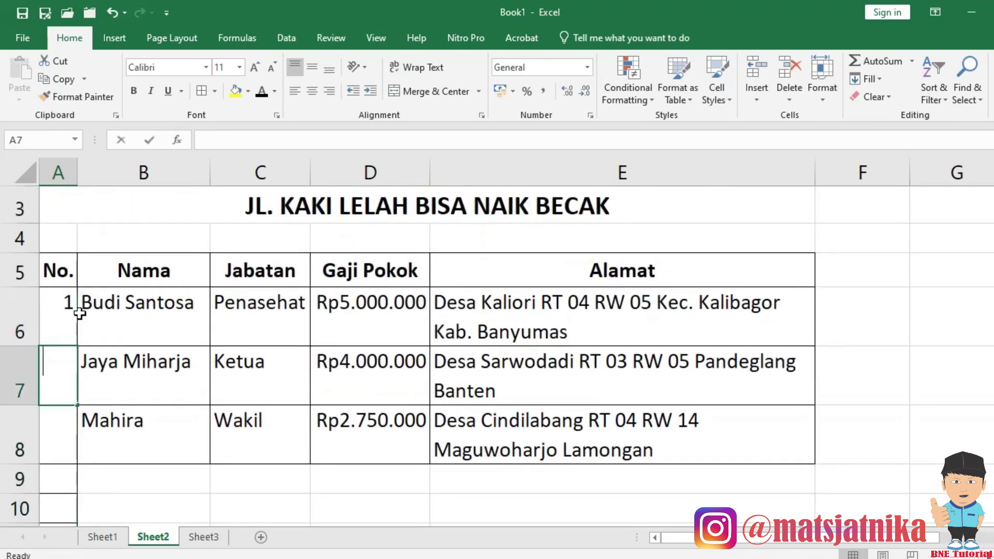
# Re-enter =A6+1 in A7 and paste it down column A to row 26.
pyautogui.write('=')
pyautogui.press('Up')
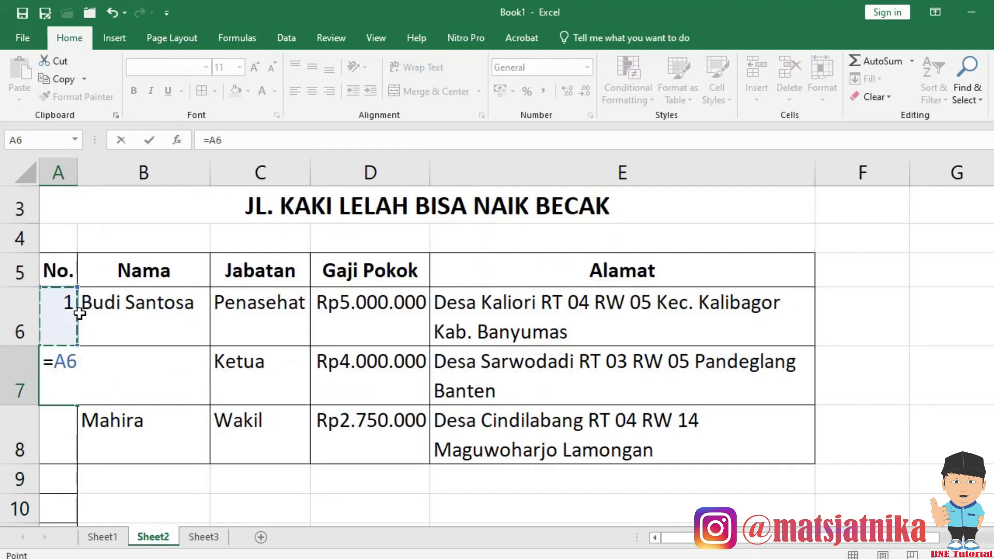
pyautogui.write('+1')
pyautogui.hotkey('ctrl', 'Return')
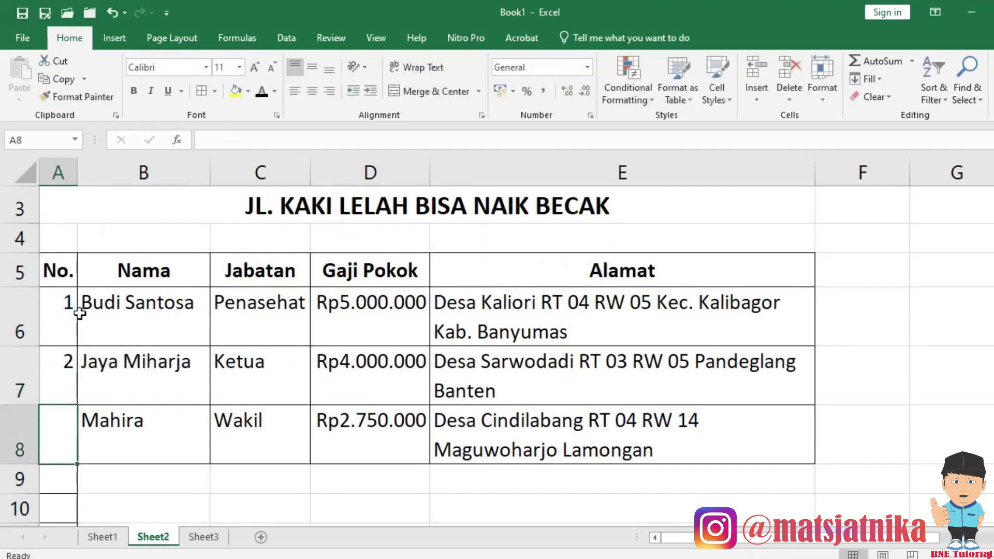
pyautogui.hotkey('ctrl', 'c')
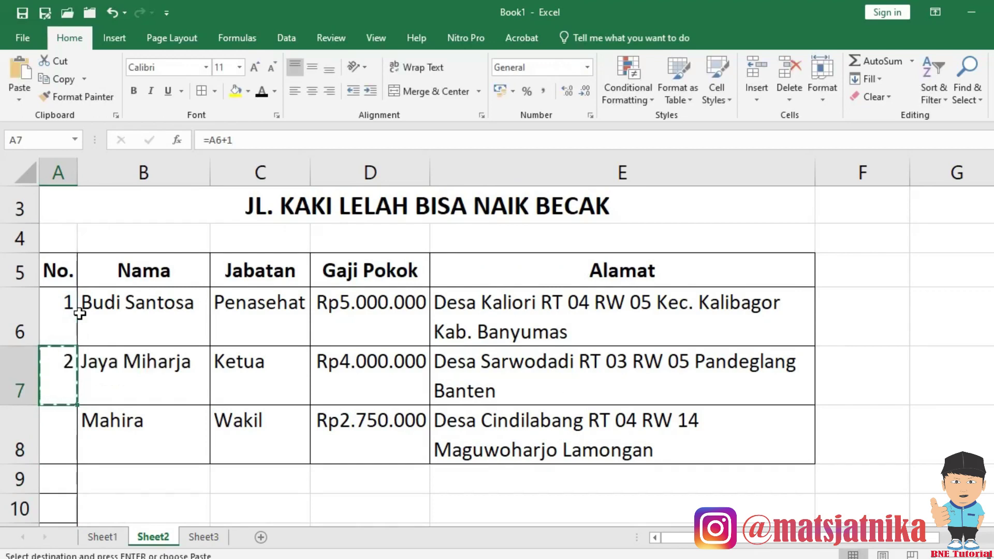
pyautogui.hotkey('shift', 'pagedown')
pyautogui.hotkey('shift', 'pagedown')
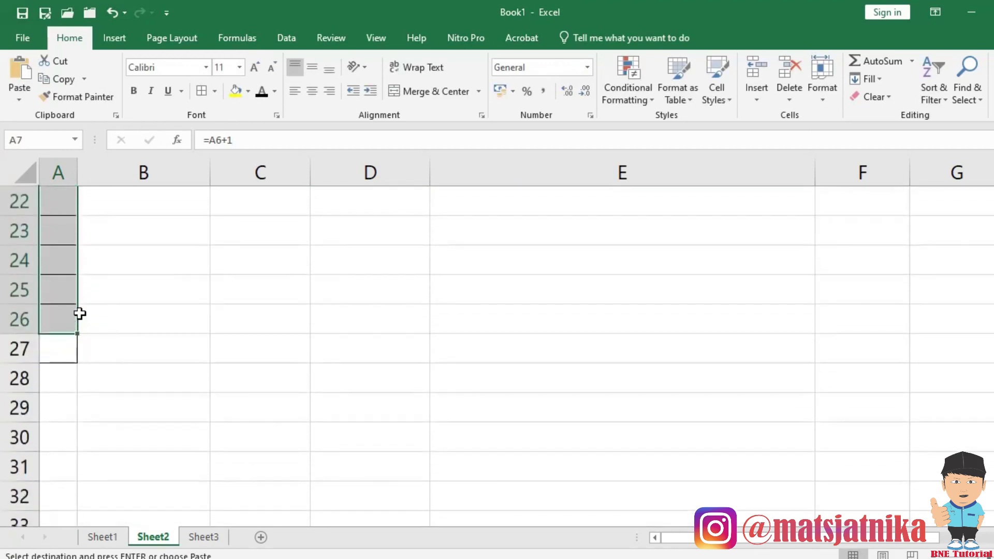
pyautogui.press('Return')
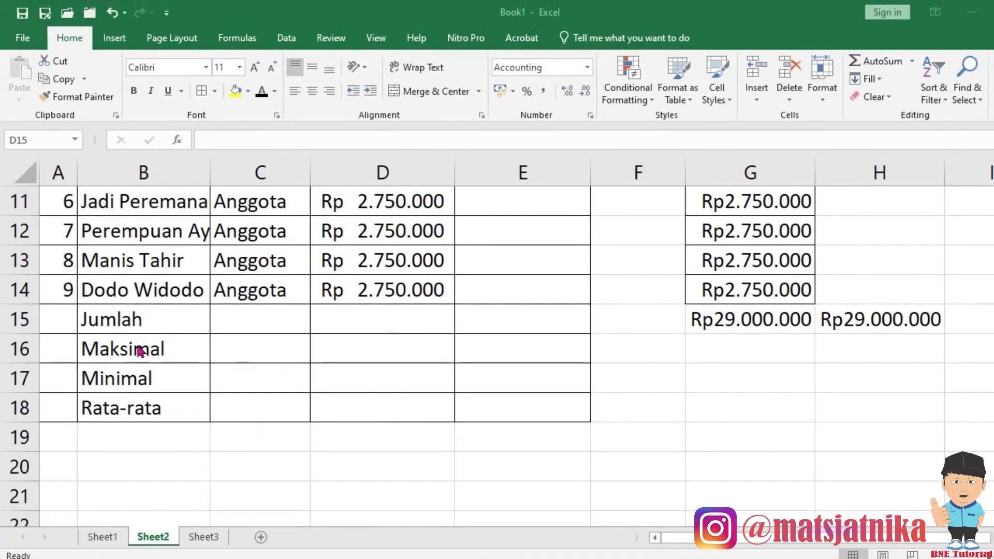
pyautogui.click(358, 321)
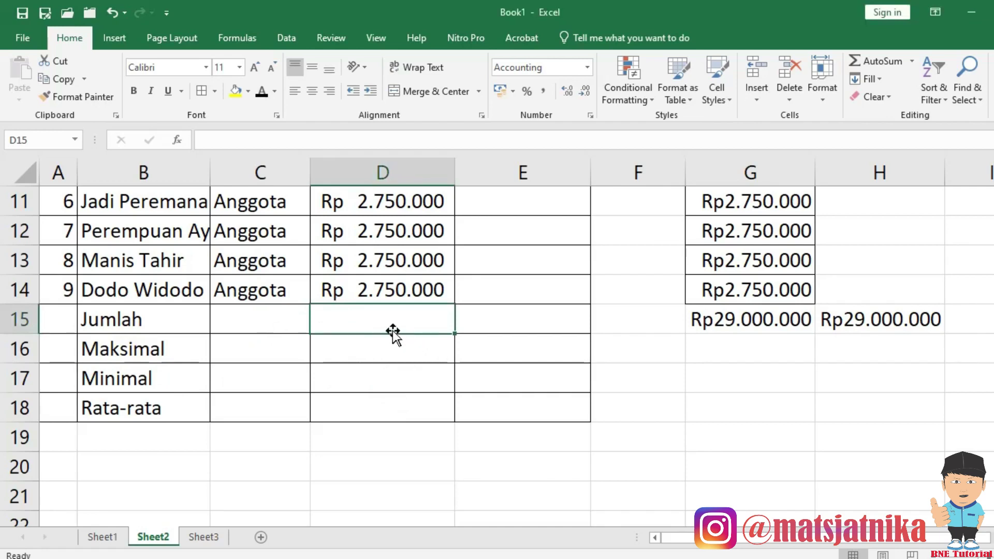
pyautogui.write('=sum(')
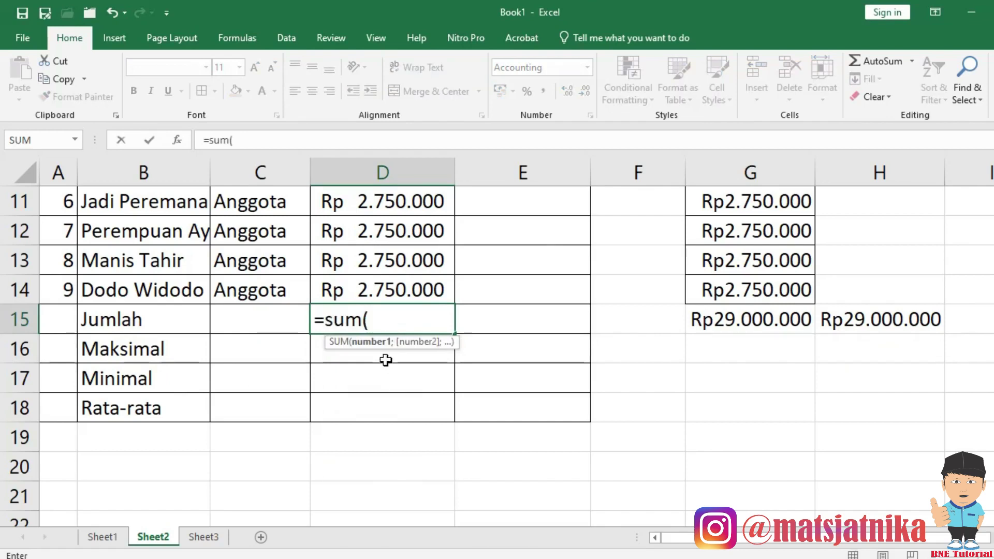
pyautogui.press('Escape')
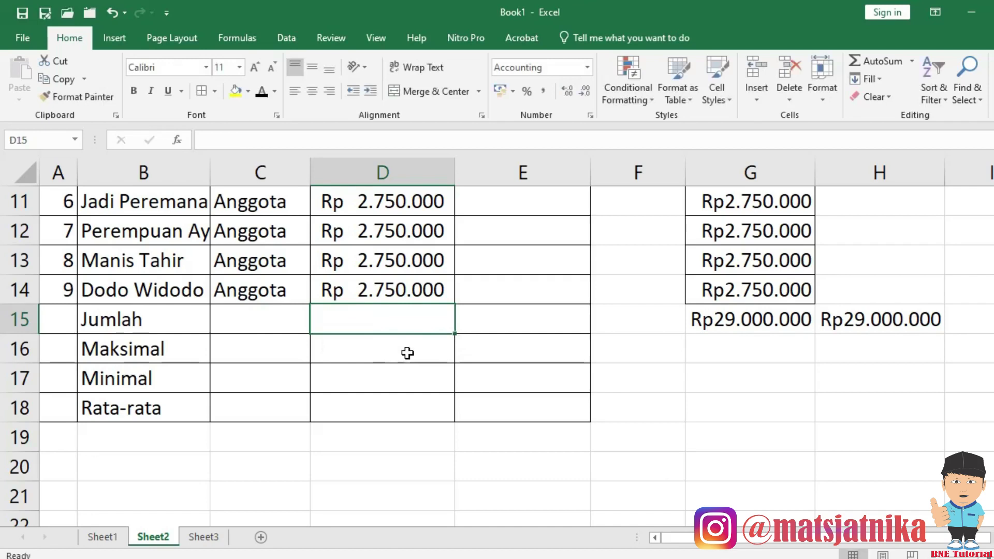
# AutoSum D6:D14 into D15, totalling Gaji Pokok to Rp 29.000.000.
pyautogui.scroll(1, 406, 350)
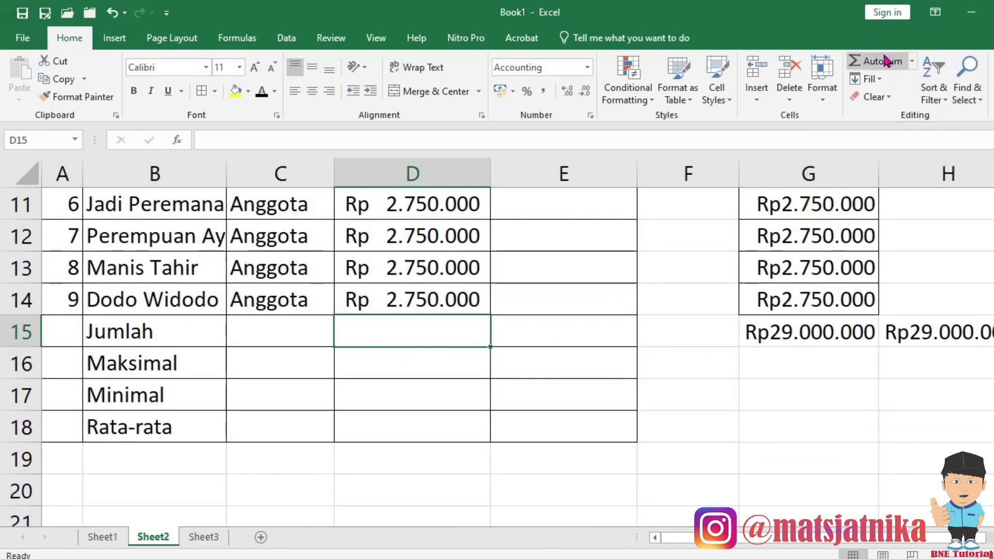
pyautogui.click(883, 68)
pyautogui.scroll(3, 520, 275)
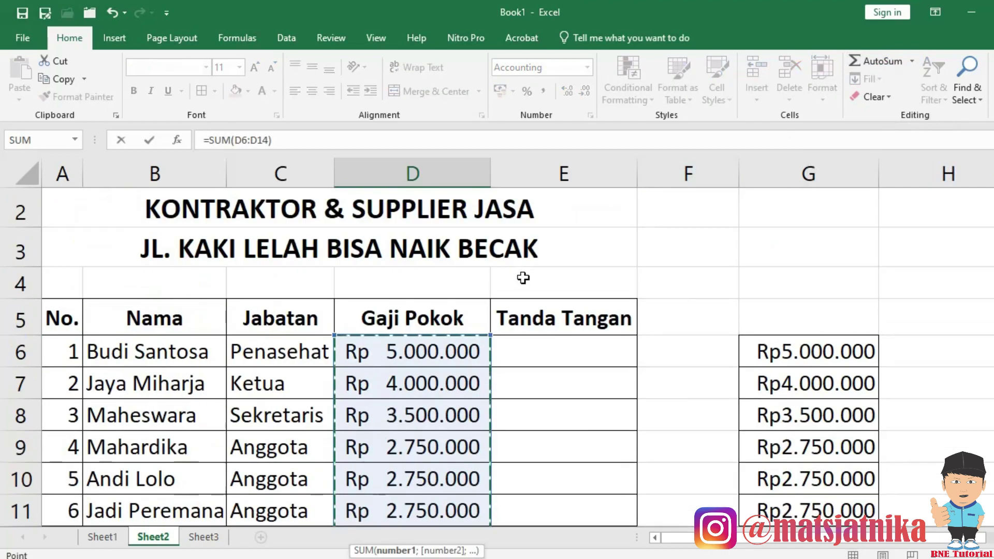
pyautogui.scroll(-2, 505, 339)
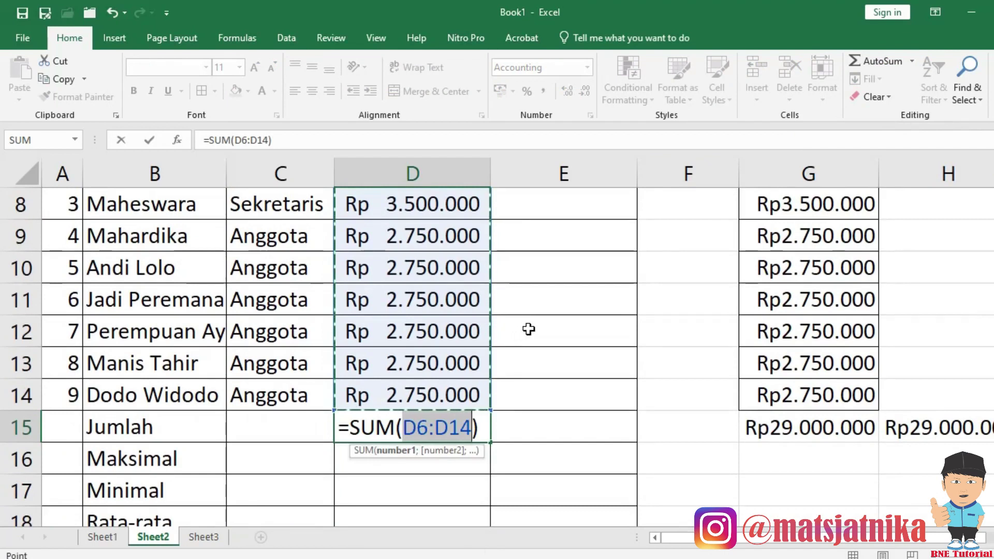
pyautogui.press('Return')
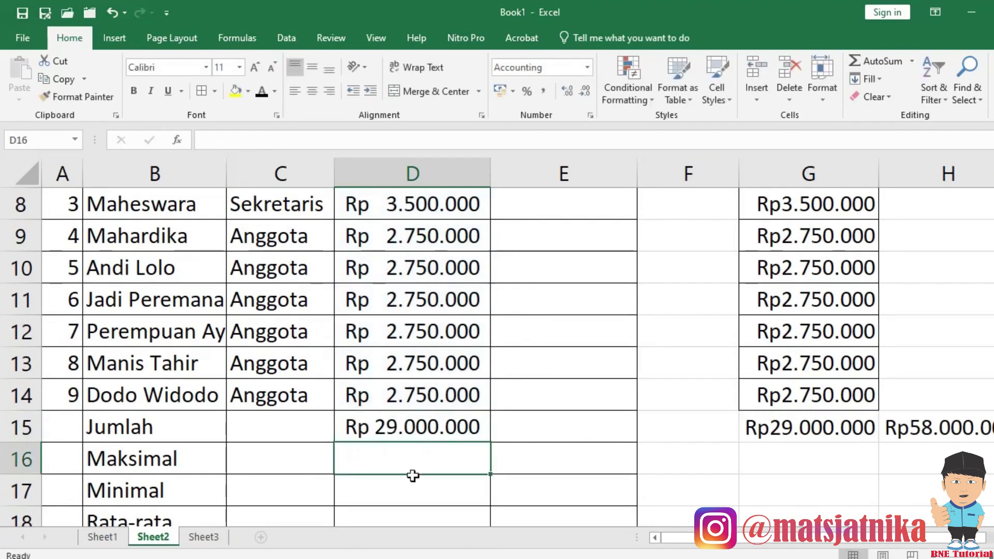
pyautogui.click(413, 433)
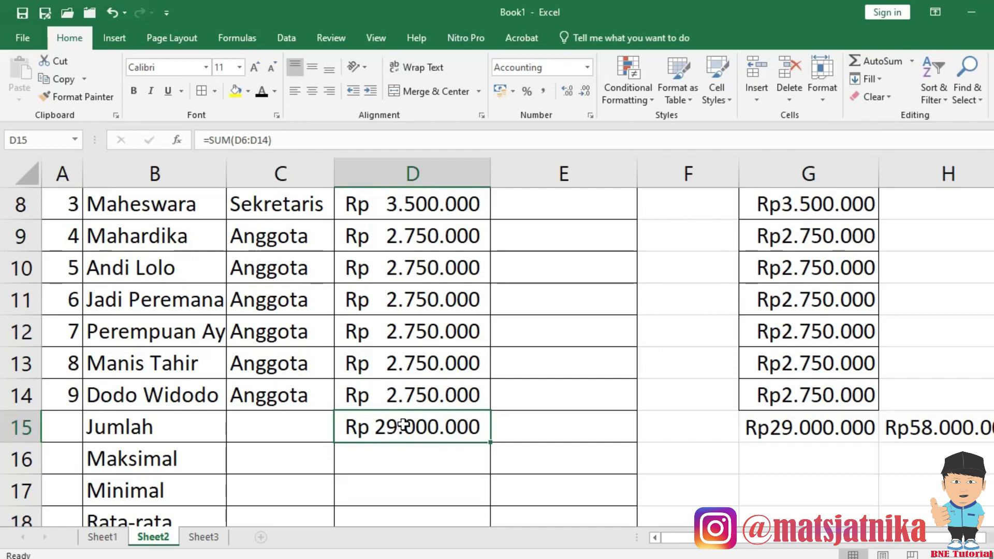
# Re-enter the Jumlah total in D15 as =SUM(D6:D14), giving Rp 29.000.000.
pyautogui.press('Delete')
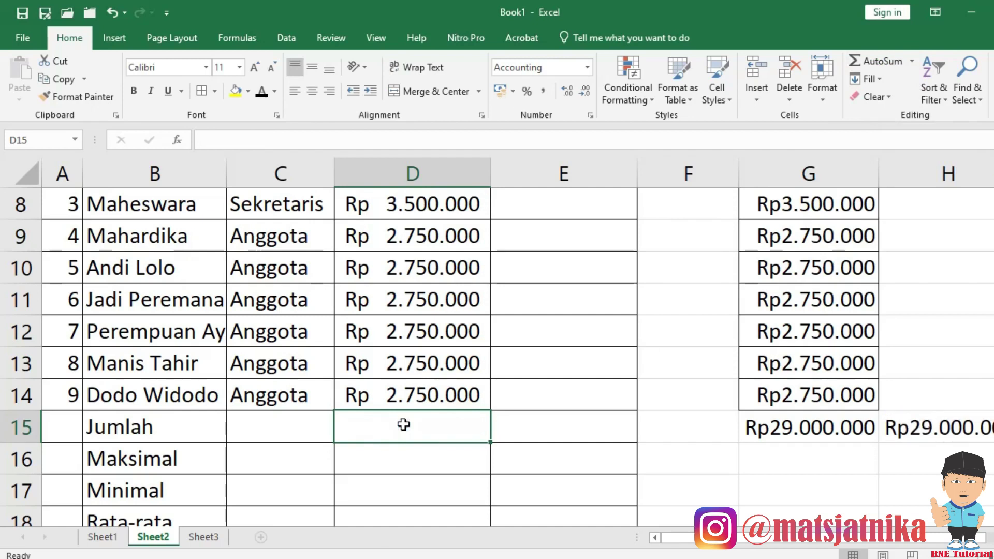
pyautogui.write('=')
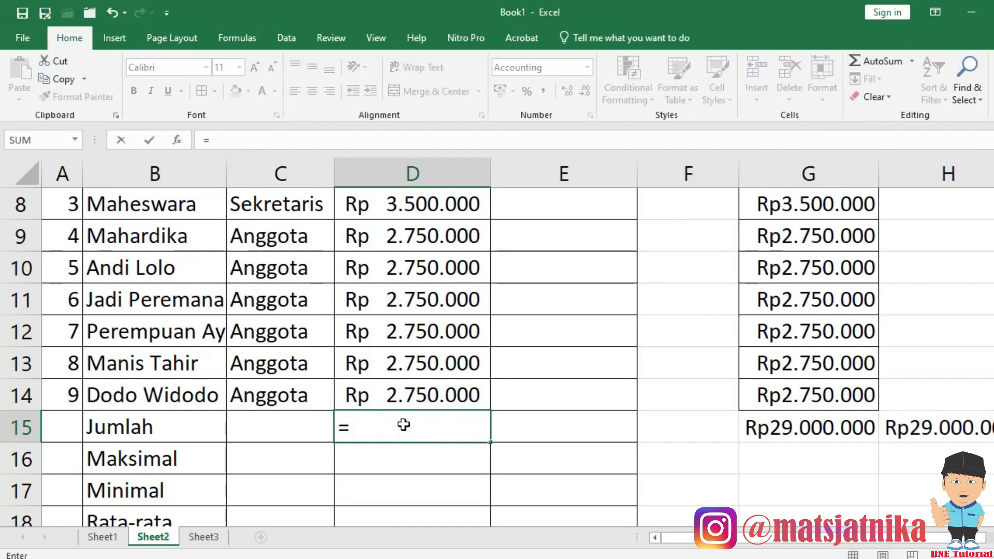
pyautogui.write('sum(')
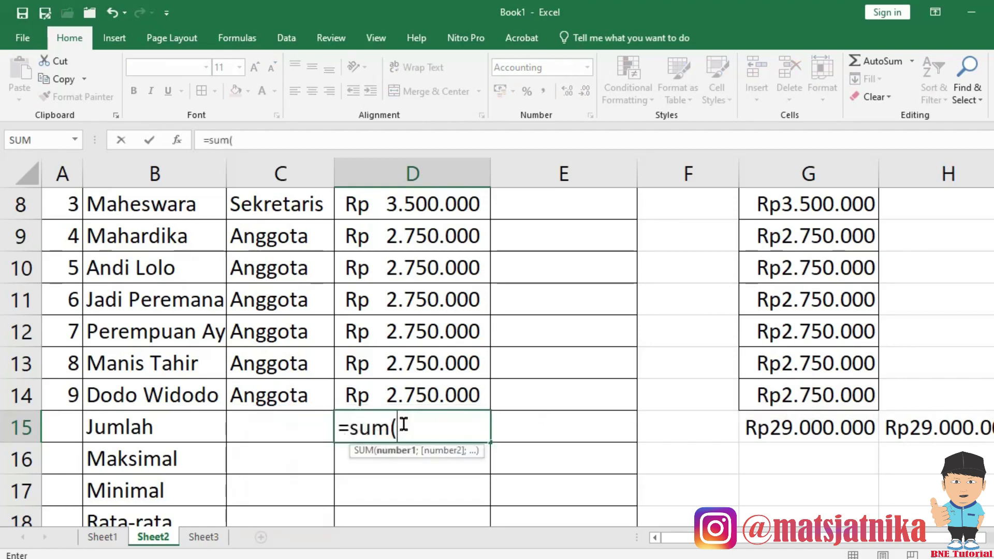
pyautogui.scroll(2, 403, 425)
pyautogui.click(440, 353)
pyautogui.scroll(-2, 440, 353)
pyautogui.keyDown('shift'); pyautogui.click(440, 395); pyautogui.keyUp('shift')
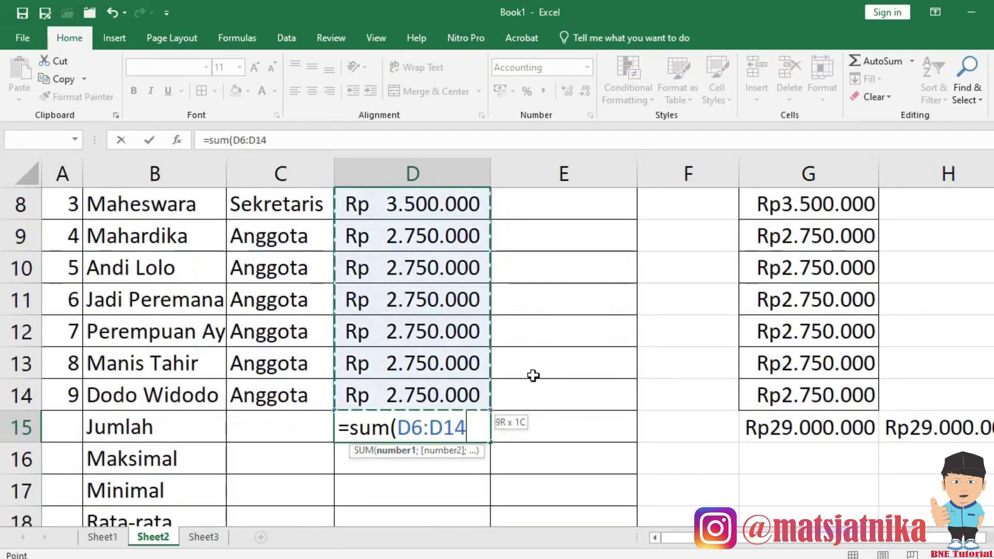
pyautogui.scroll(2, 420, 305)
pyautogui.scroll(-2, 422, 382)
pyautogui.write(')')
pyautogui.press('Return')
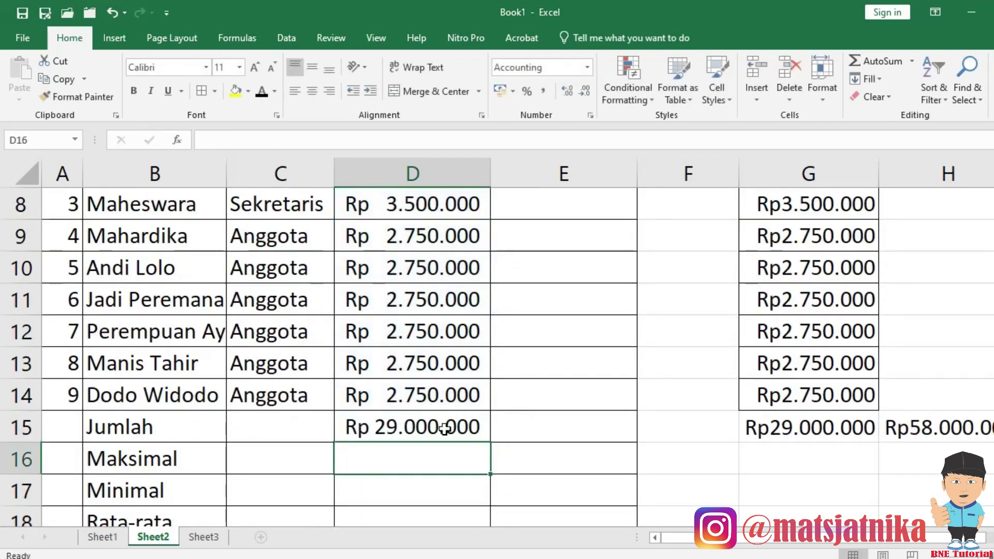
pyautogui.click(439, 425)
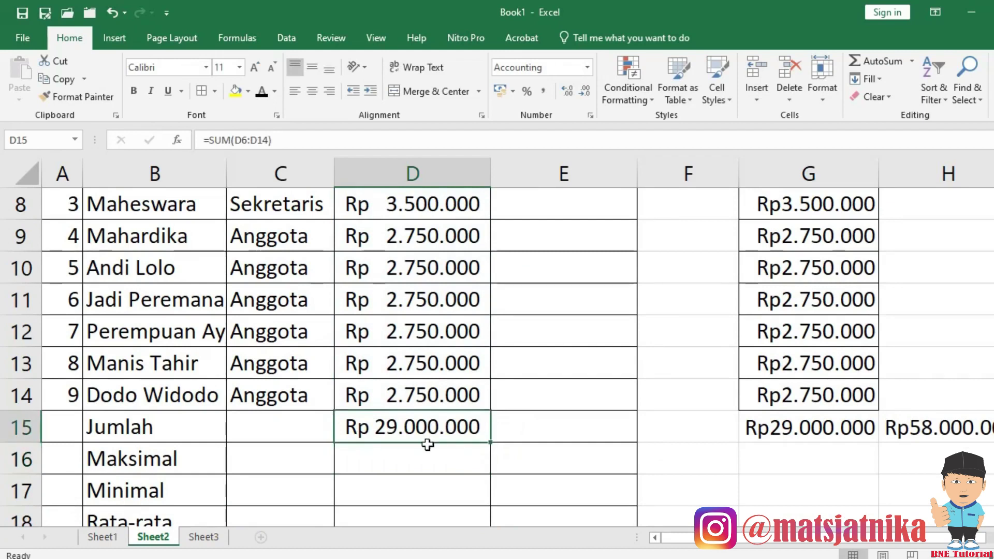
pyautogui.scroll(-1, 426, 443)
pyautogui.click(404, 356)
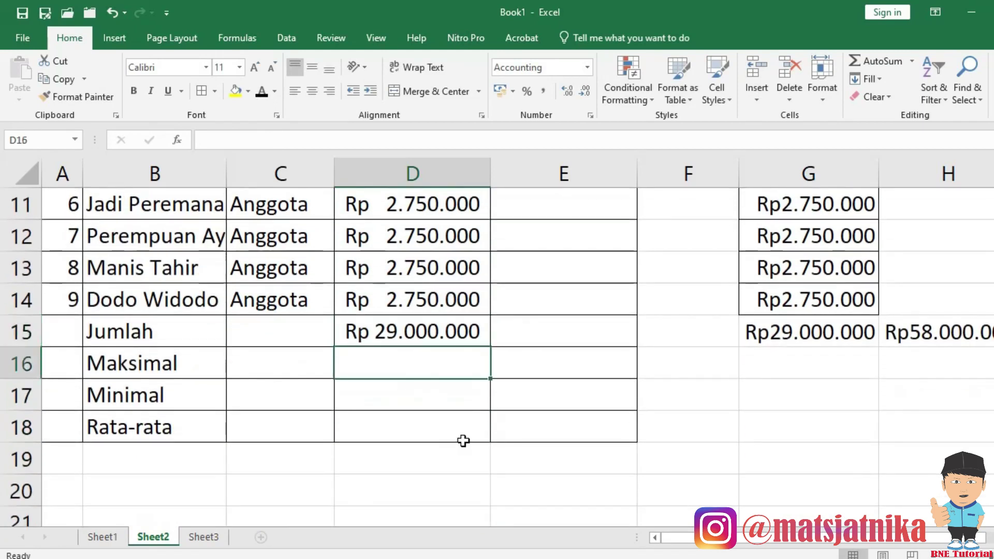
# Enter =MAX(D6:D14) in D16 so Maksimal shows Rp 5.000.000.
pyautogui.write('=')
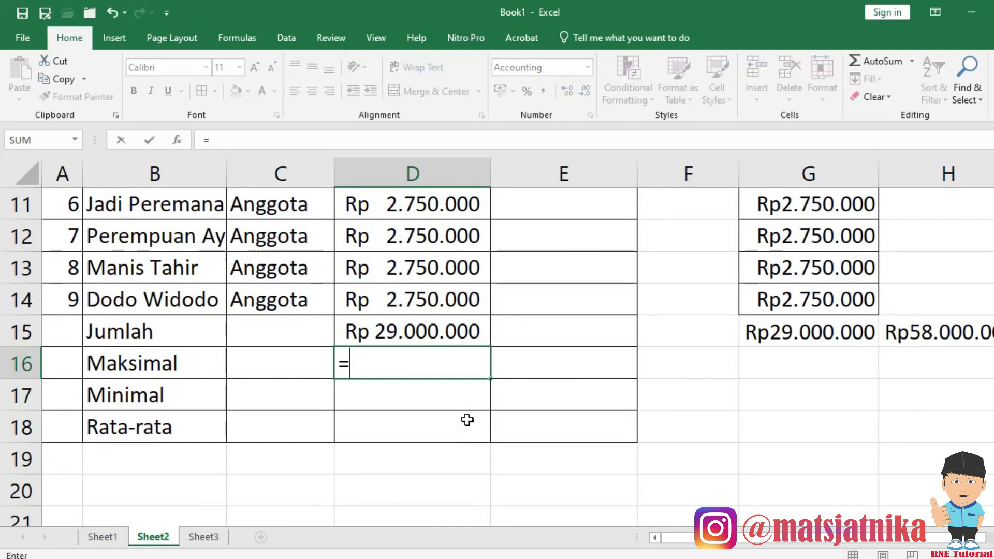
pyautogui.write('max(')
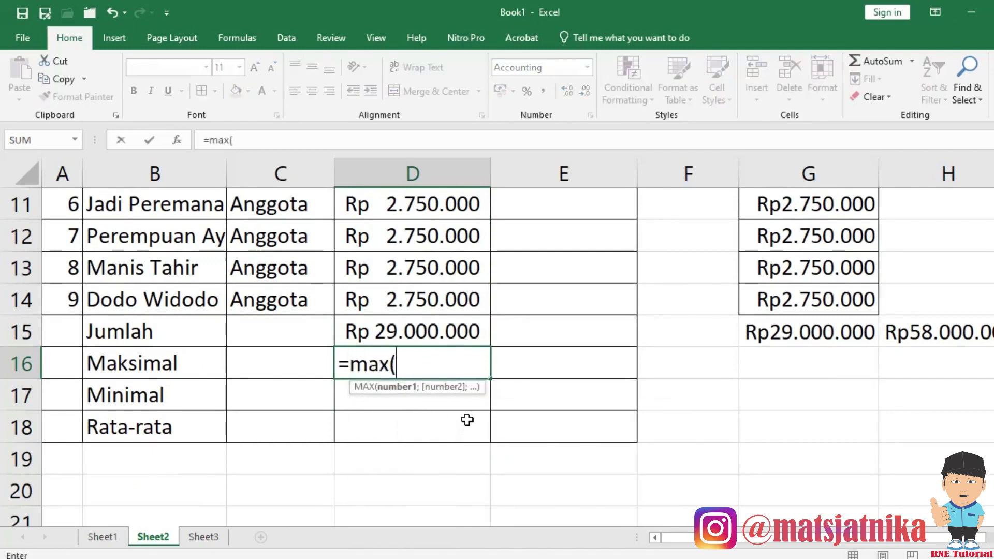
pyautogui.click(414, 299)
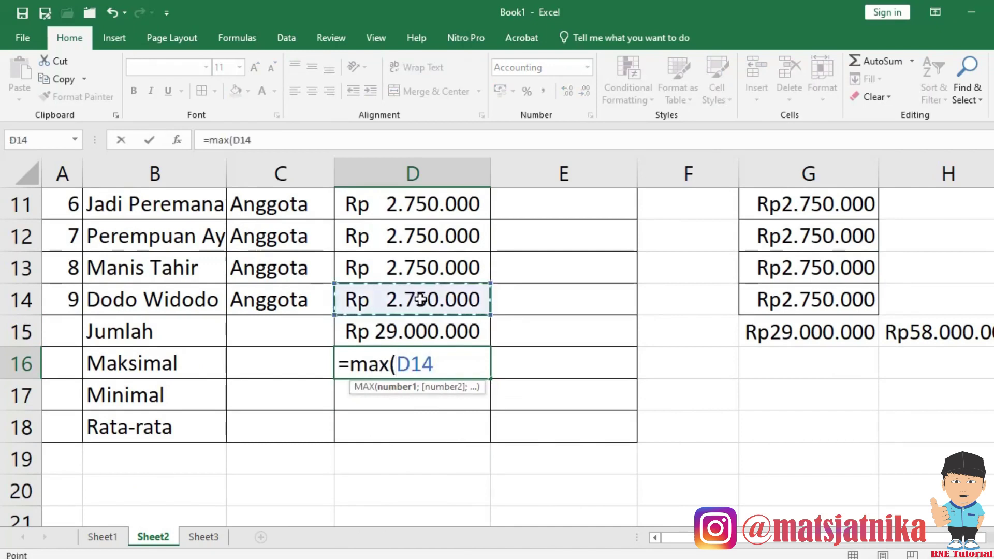
pyautogui.scroll(2, 421, 299)
pyautogui.keyDown('shift'); pyautogui.click(415, 246); pyautogui.keyUp('shift')
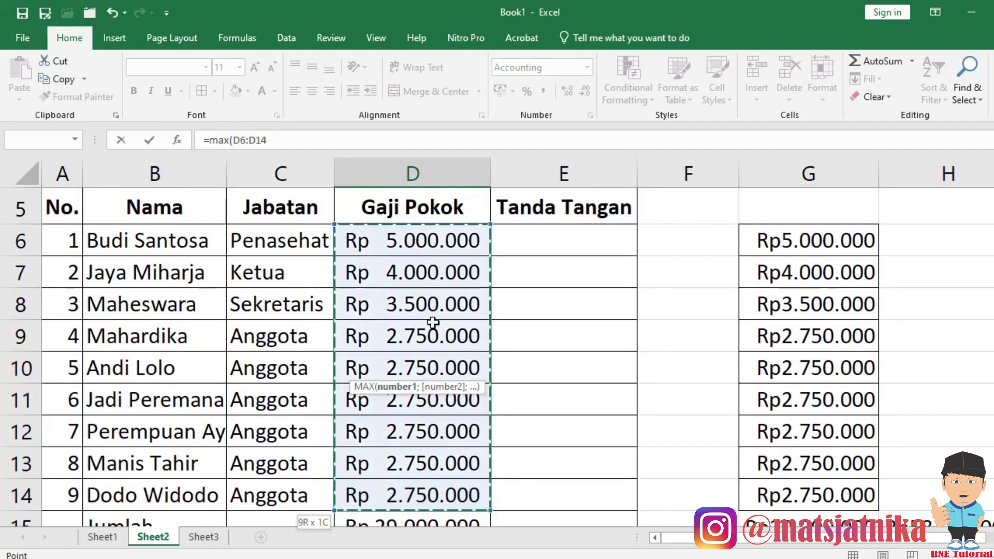
pyautogui.scroll(-1, 430, 320)
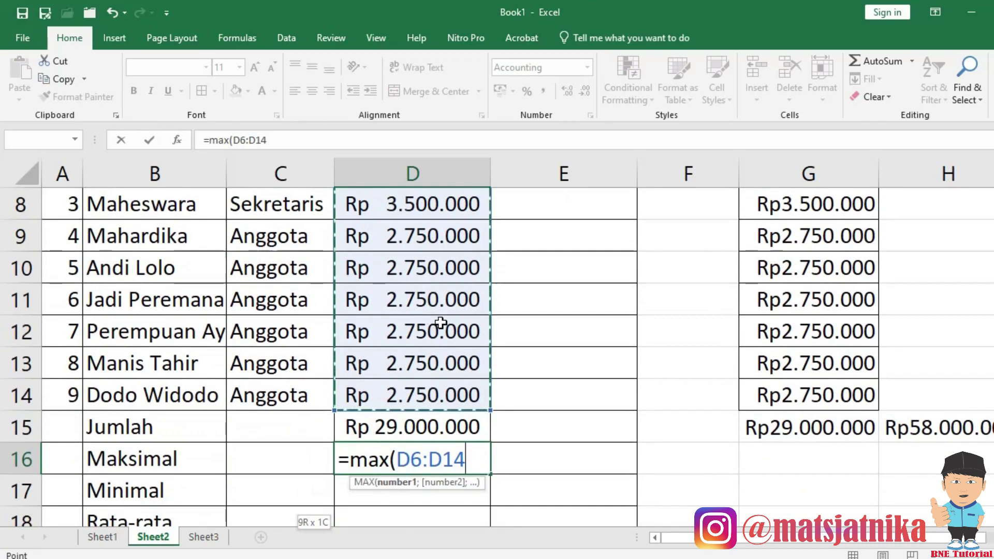
pyautogui.press('Return')
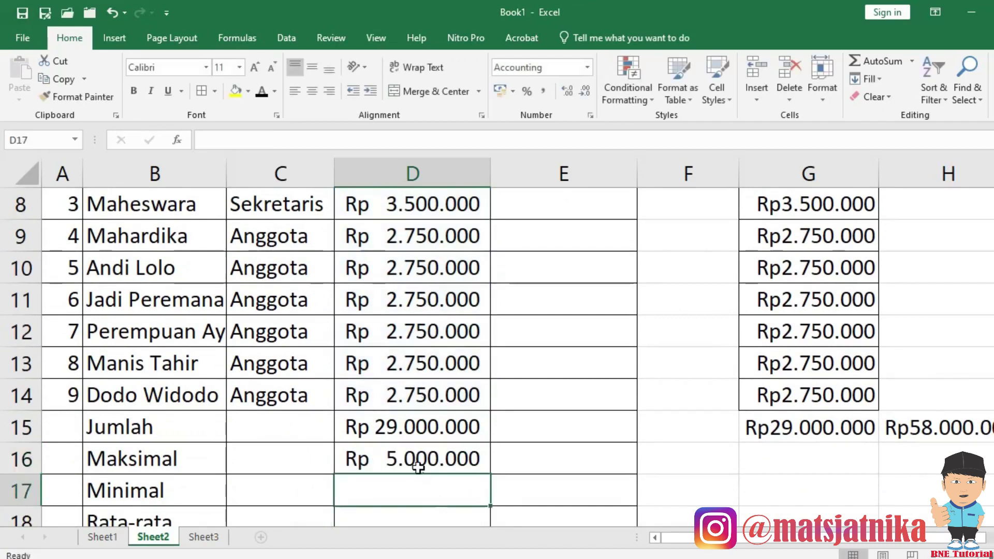
pyautogui.click(419, 462)
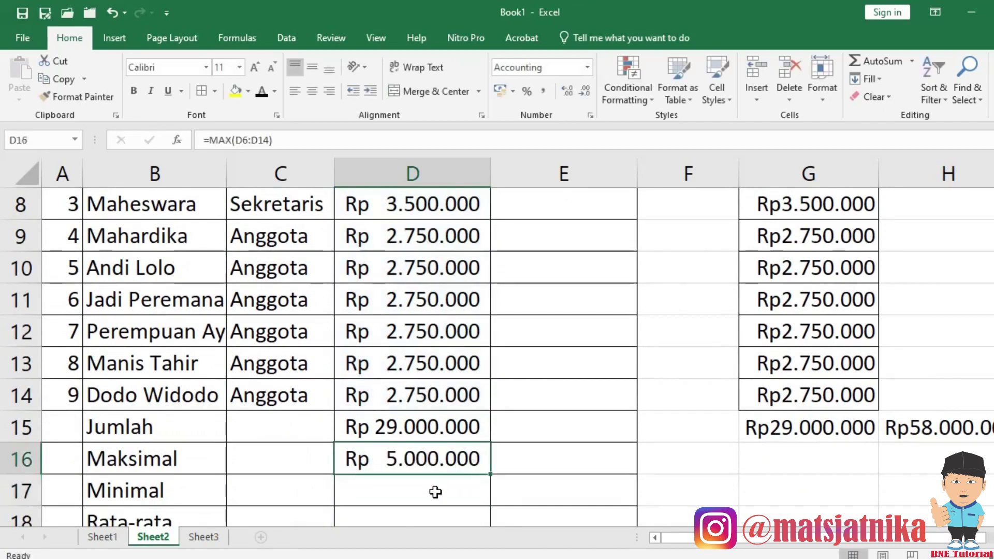
# Enter =MIN(D6:D14) in D17 so Minimal shows Rp 2.750.000.
pyautogui.click(456, 482)
pyautogui.write('=')
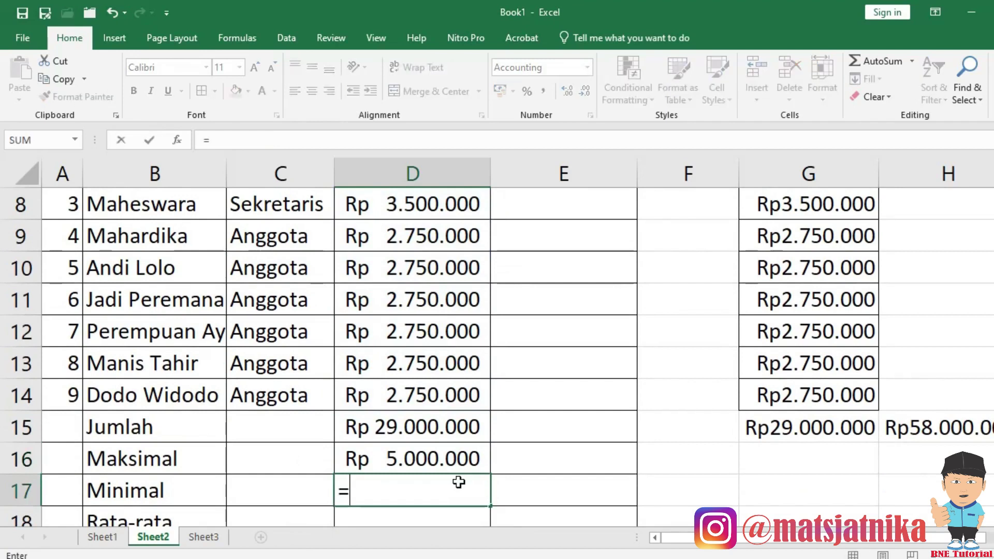
pyautogui.write('min(')
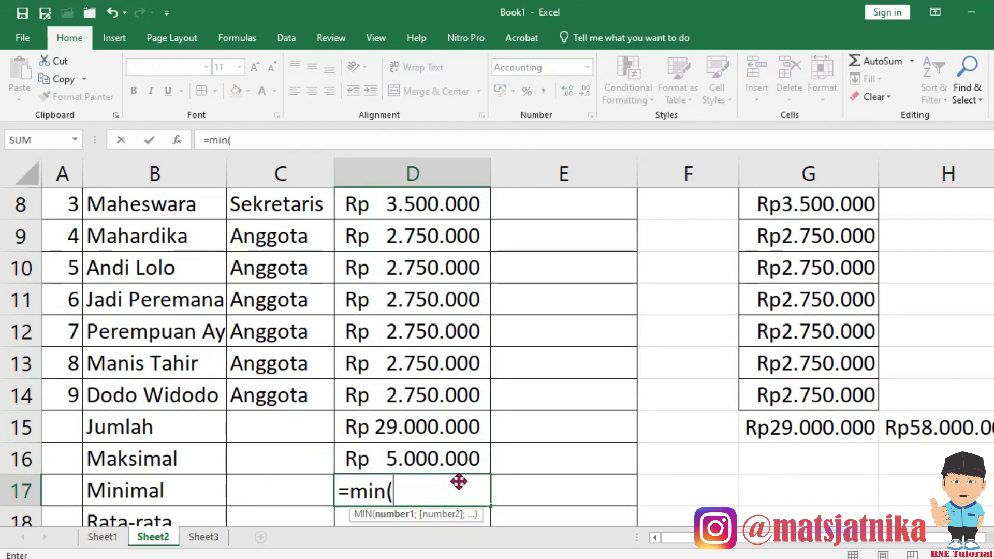
pyautogui.moveTo(436, 402); pyautogui.dragTo(433, 350)
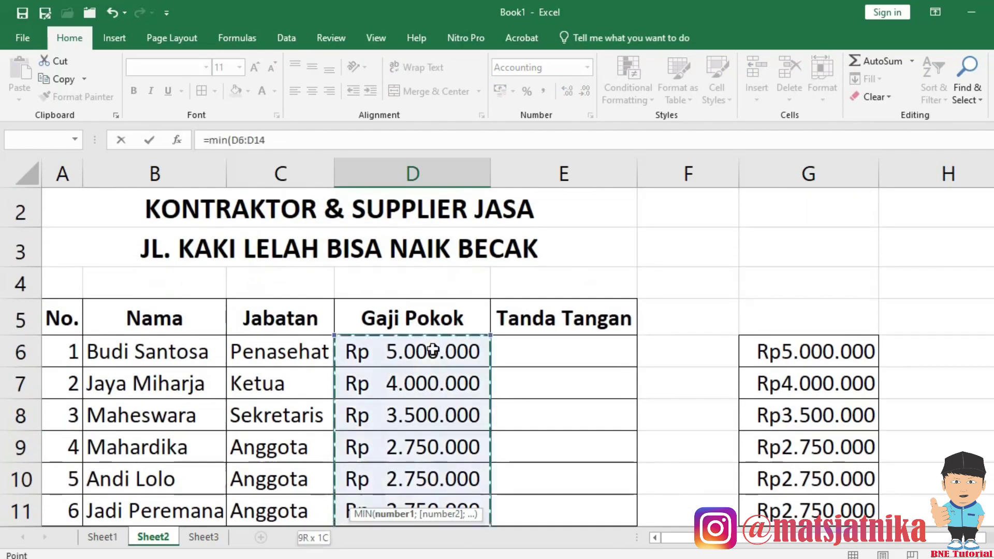
pyautogui.press('Return')
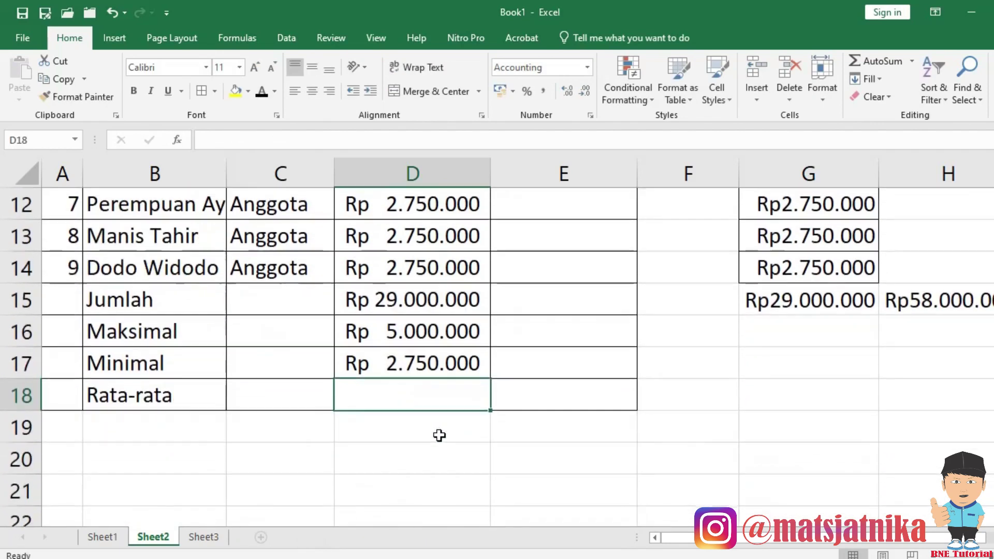
pyautogui.click(404, 354)
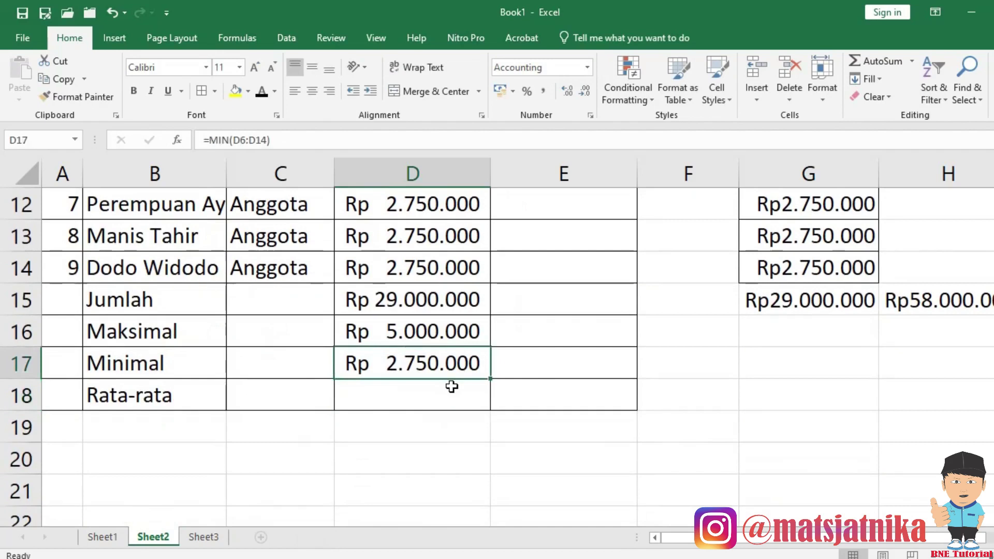
pyautogui.click(414, 396)
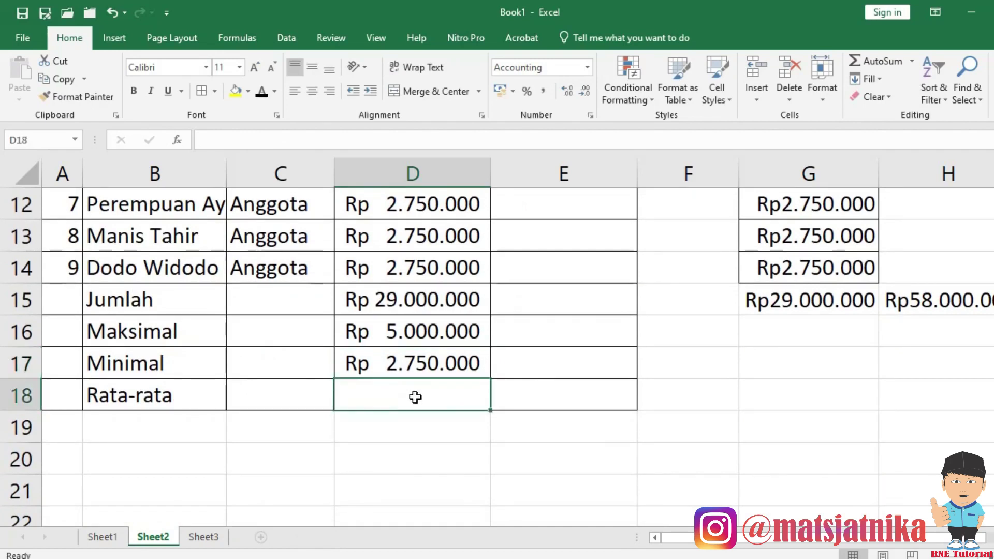
# Enter =AVERAGE(D6:D14) in D18 so Rata-rata shows Rp 3.222.222.
pyautogui.write('=av')
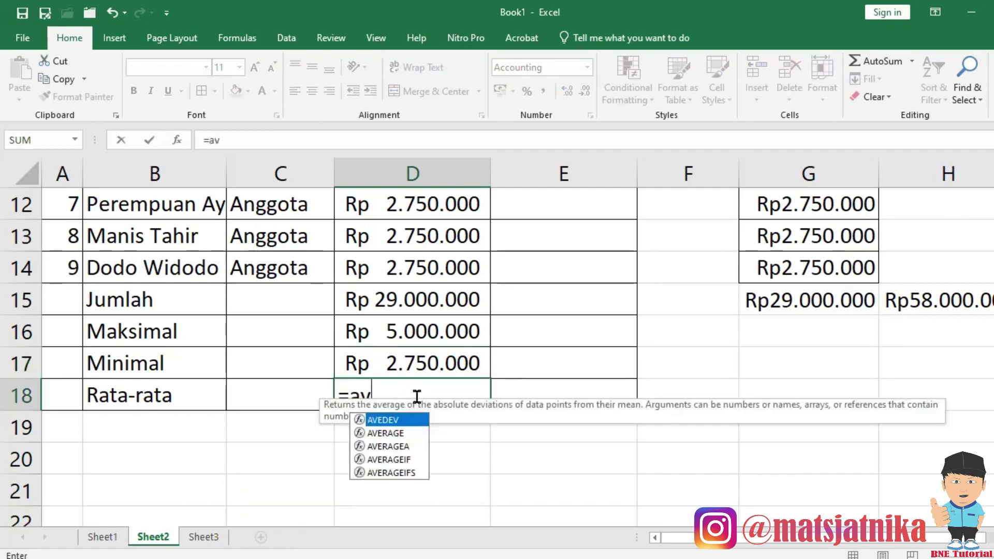
pyautogui.write('erage(')
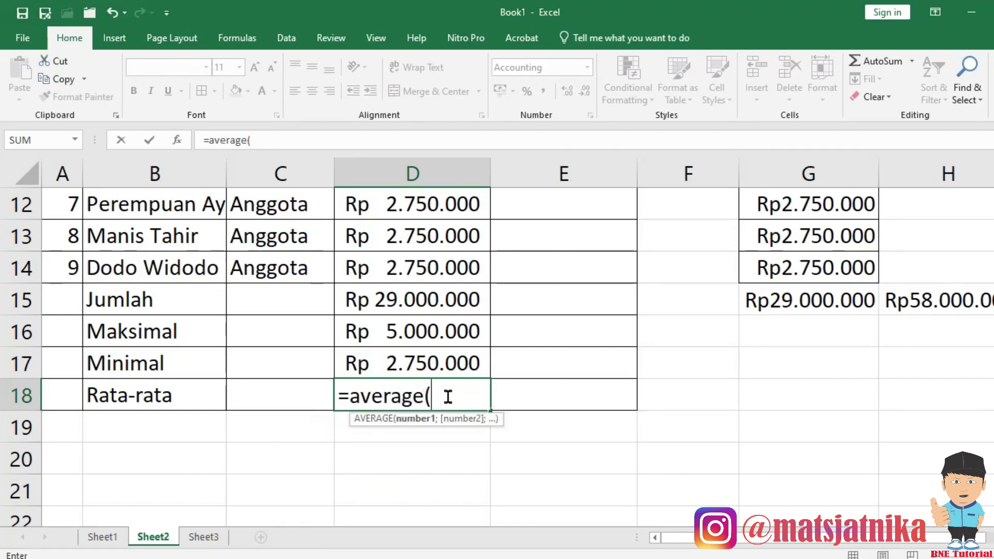
pyautogui.click(430, 273)
pyautogui.scroll(3, 432, 295)
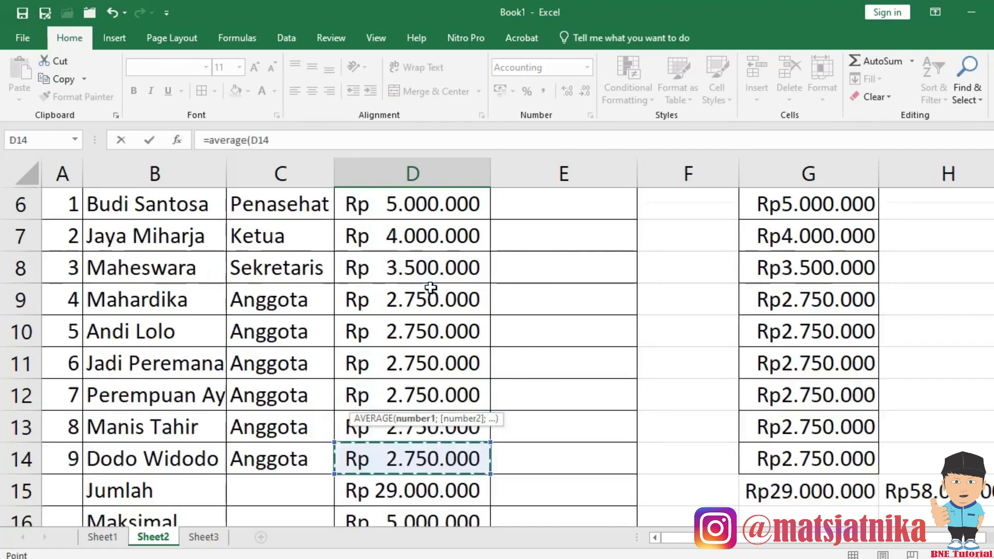
pyautogui.moveTo(432, 295); pyautogui.dragTo(431, 323)
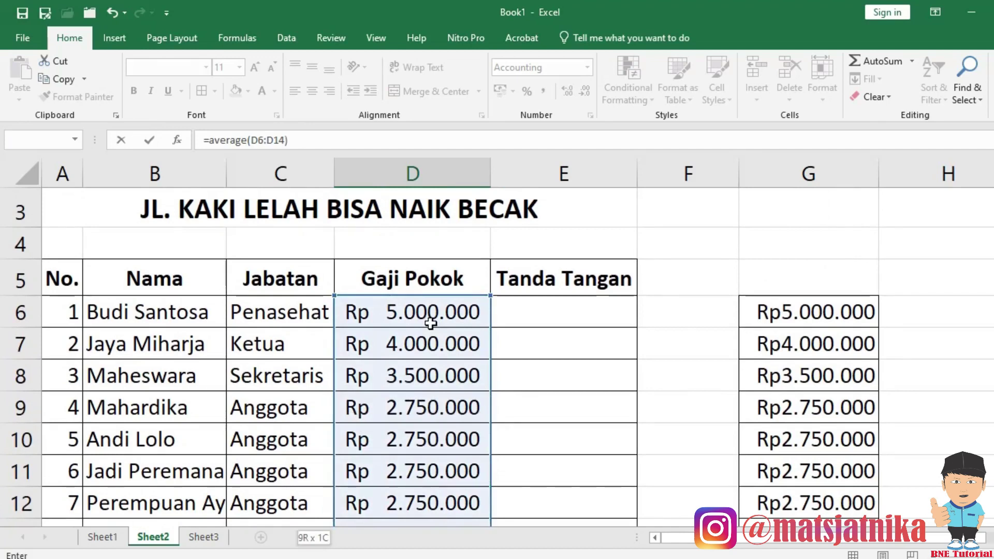
pyautogui.press('Return')
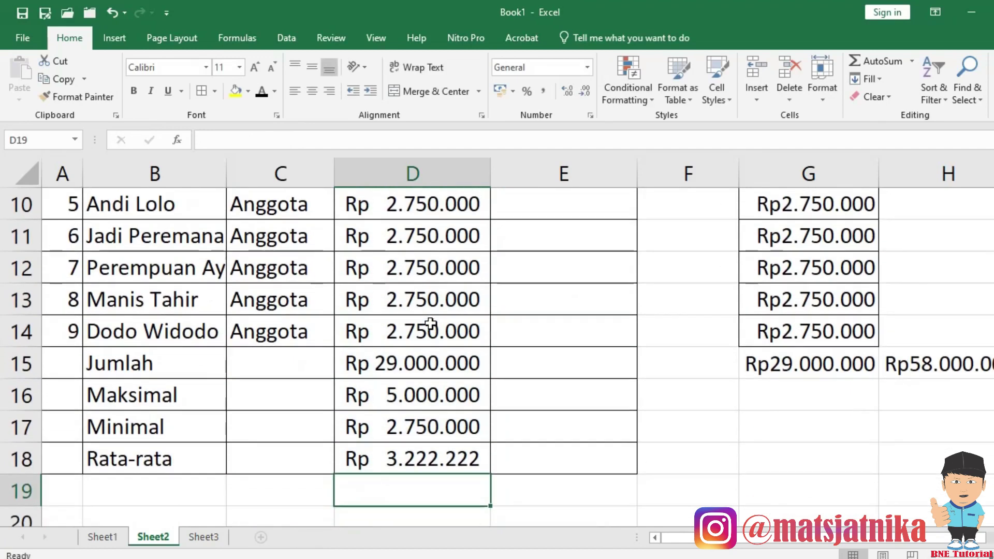
pyautogui.click(432, 387)
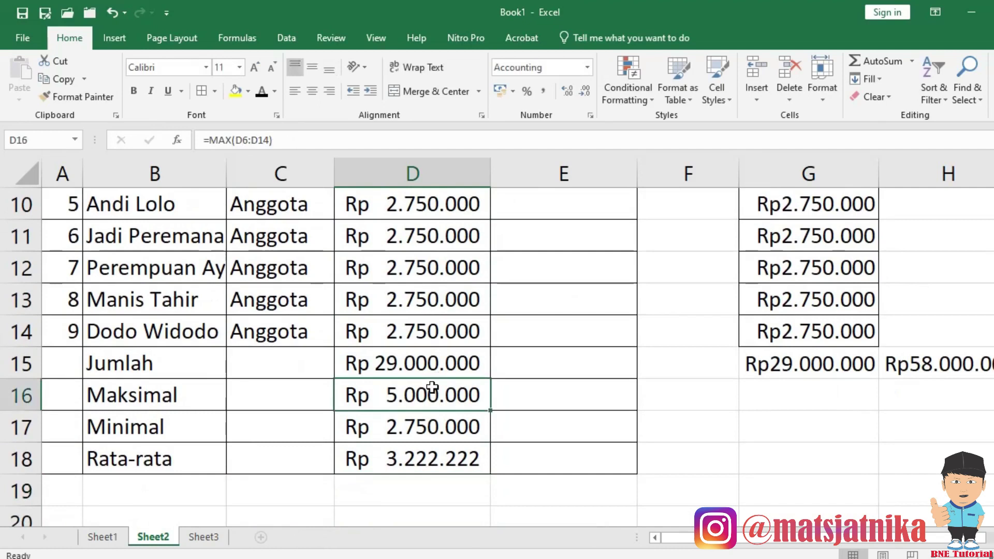
pyautogui.click(432, 364)
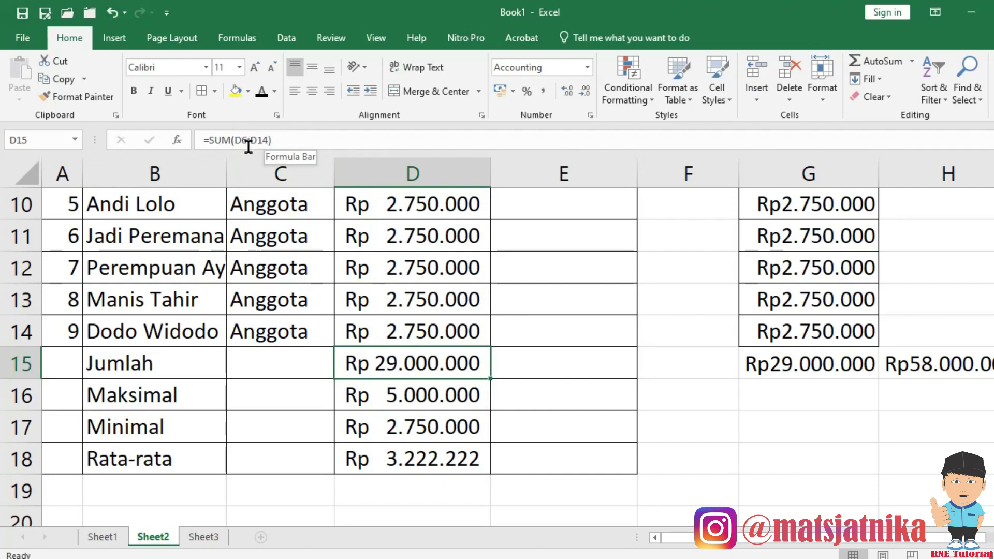
# Review the MAX formula in D16 in the recovered workbook.
pyautogui.click(401, 404)
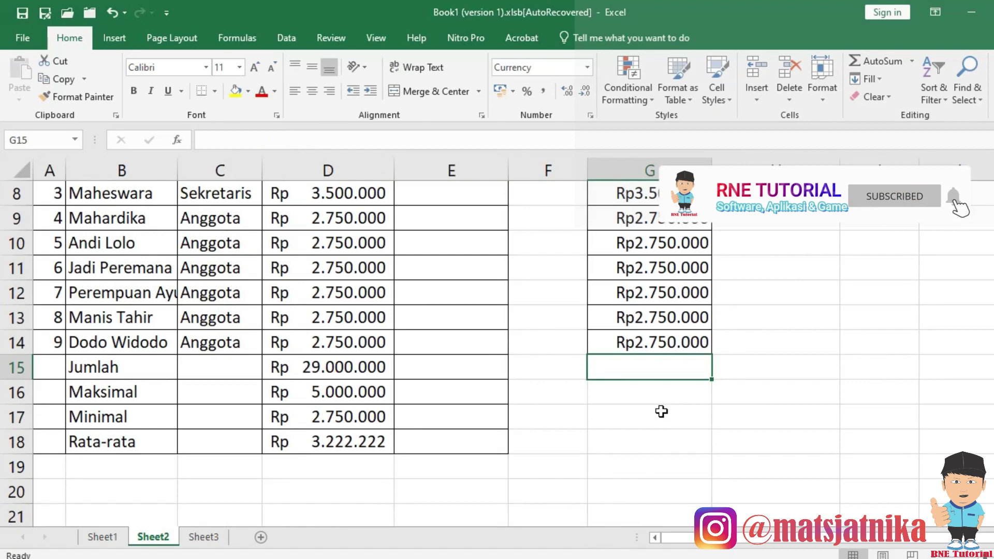
# Total both salary columns in G15 with =SUM(G6:G14;D6:D14), showing Rp58.000.000.
pyautogui.write('=')
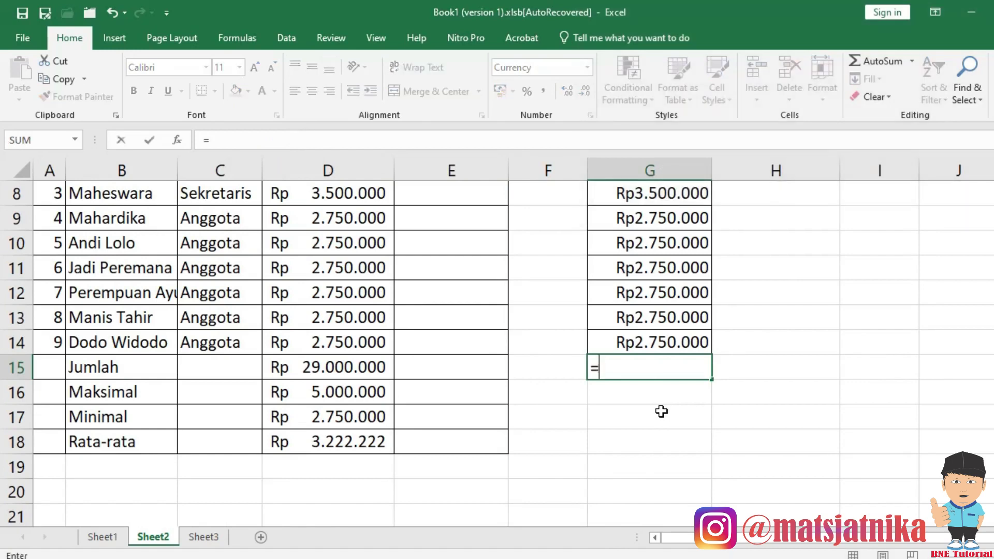
pyautogui.write('sum')
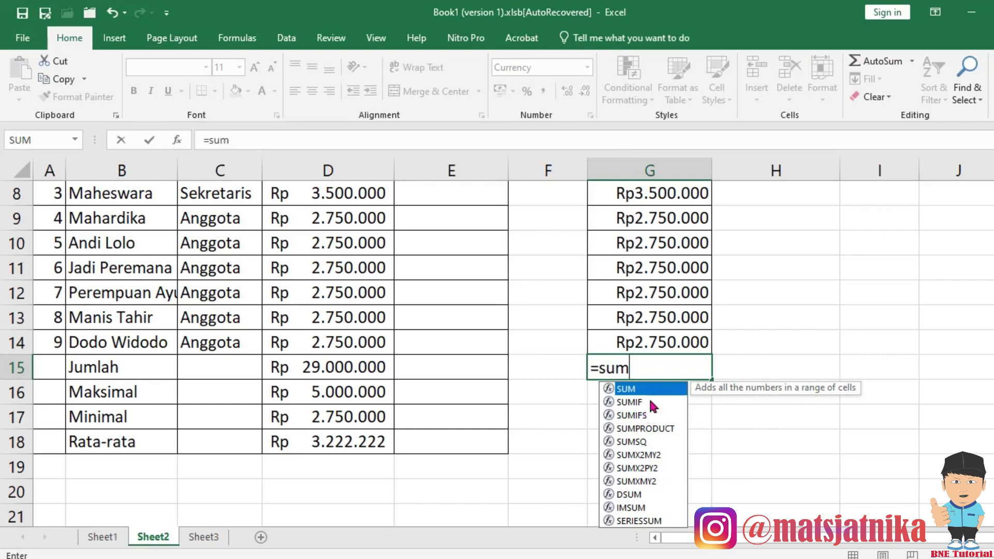
pyautogui.write('(')
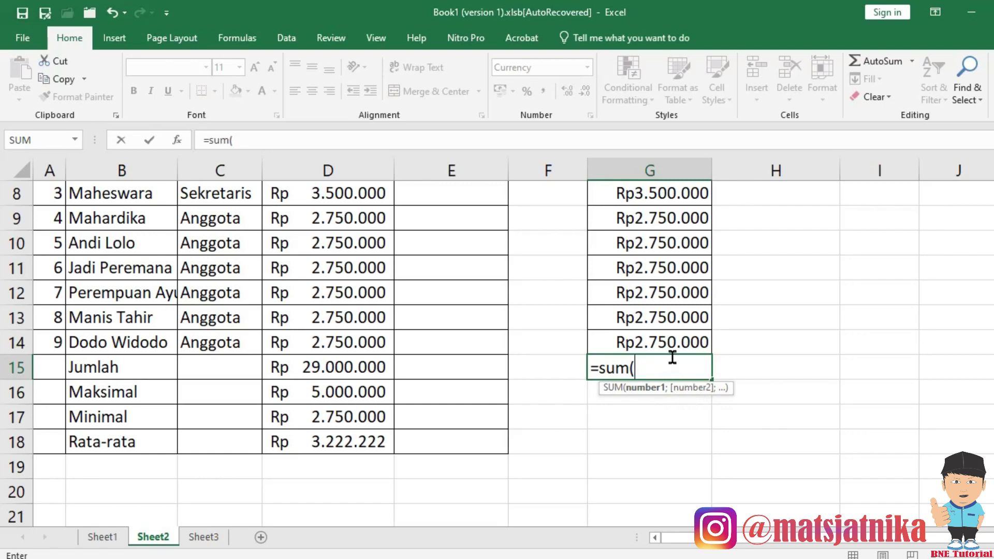
pyautogui.scroll(1, 672, 357)
pyautogui.moveTo(654, 222); pyautogui.dragTo(658, 421)
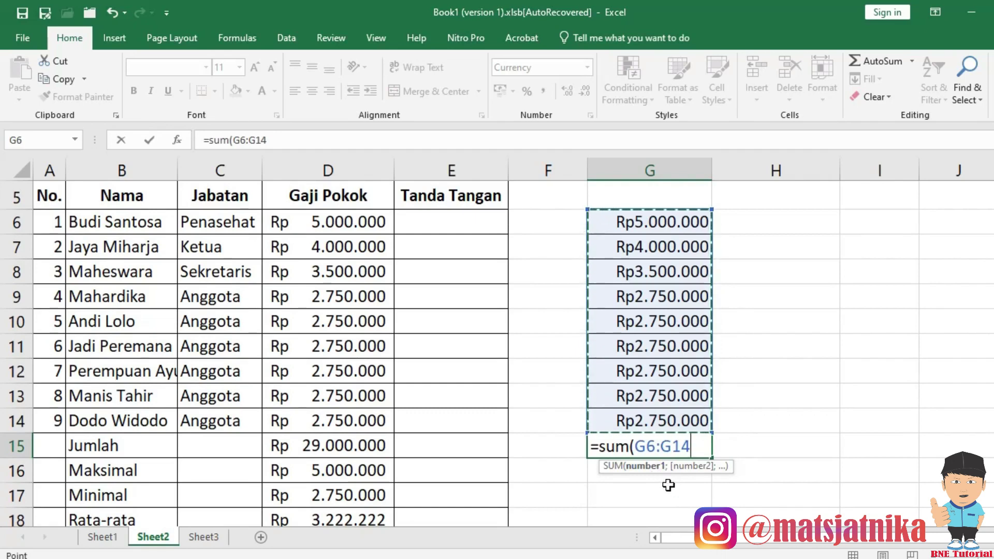
pyautogui.write(';')
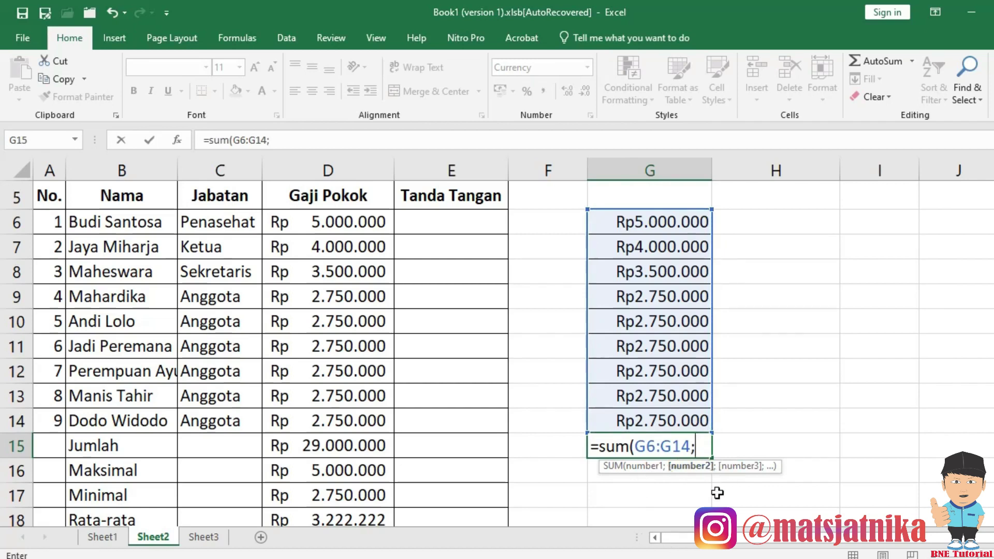
pyautogui.moveTo(333, 224); pyautogui.dragTo(345, 426)
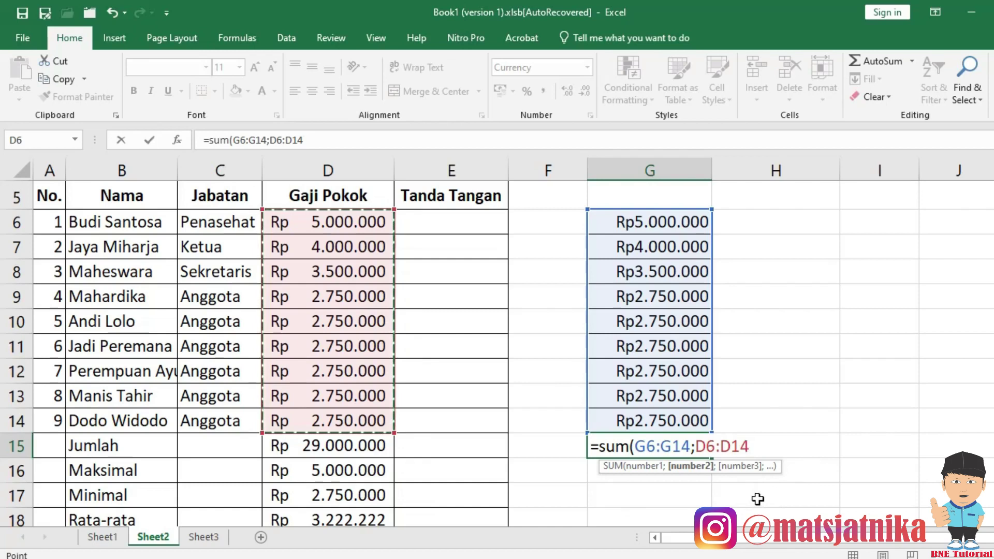
pyautogui.write(')')
pyautogui.press('Return')
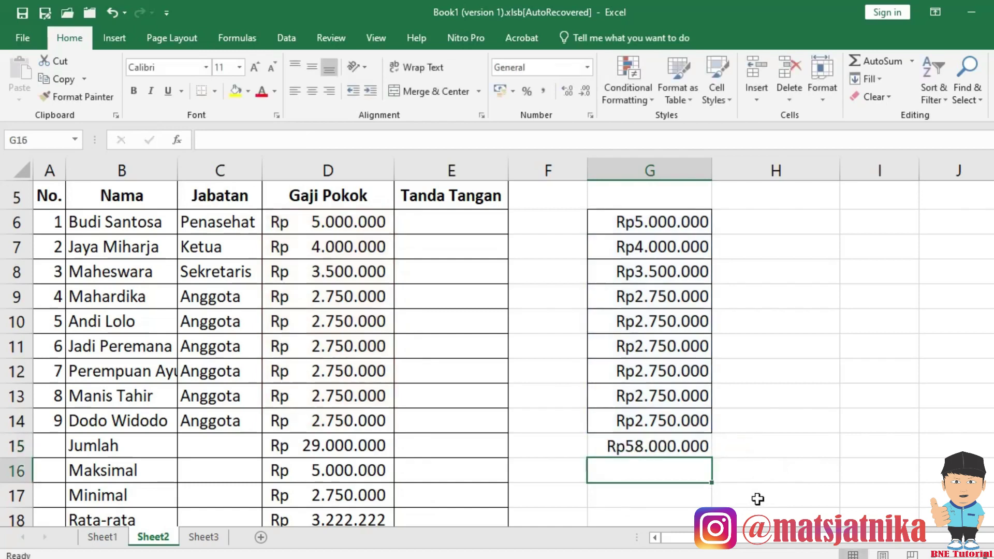
pyautogui.click(665, 441)
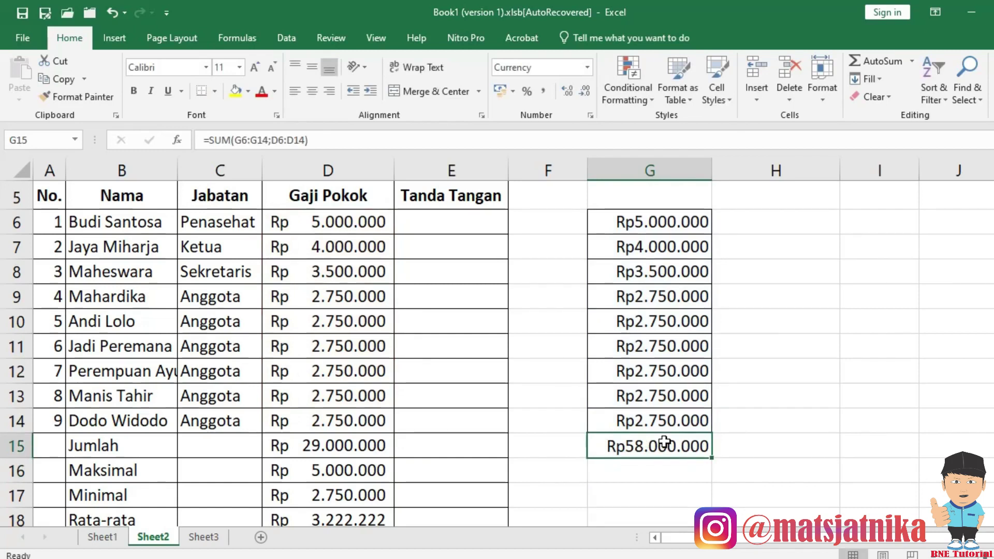
pyautogui.doubleClick(664, 443)
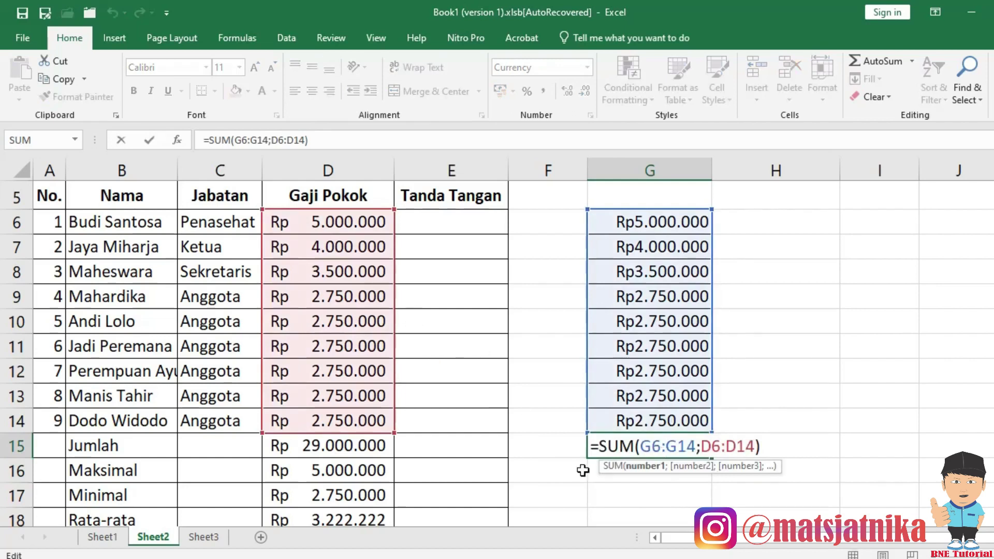
pyautogui.click(684, 510)
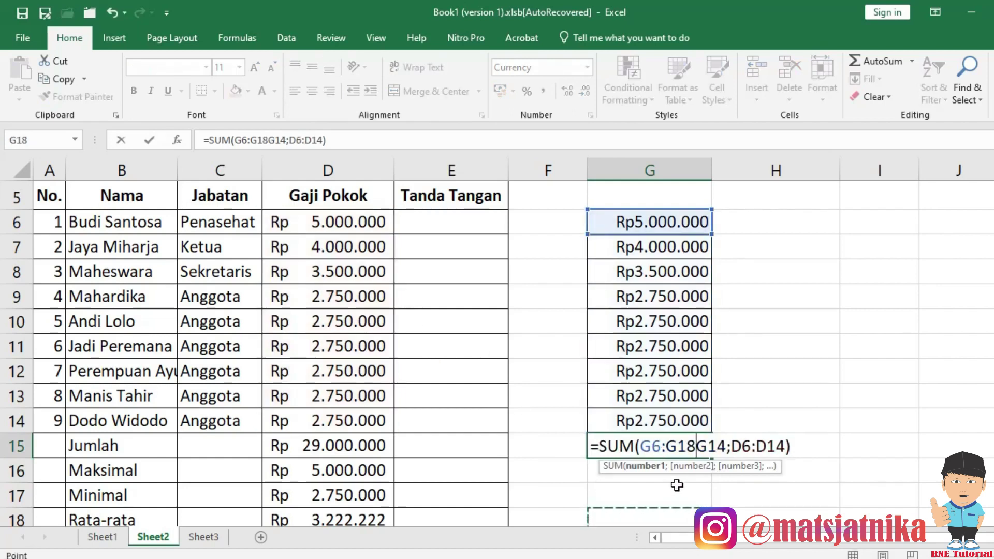
pyautogui.press('Escape')
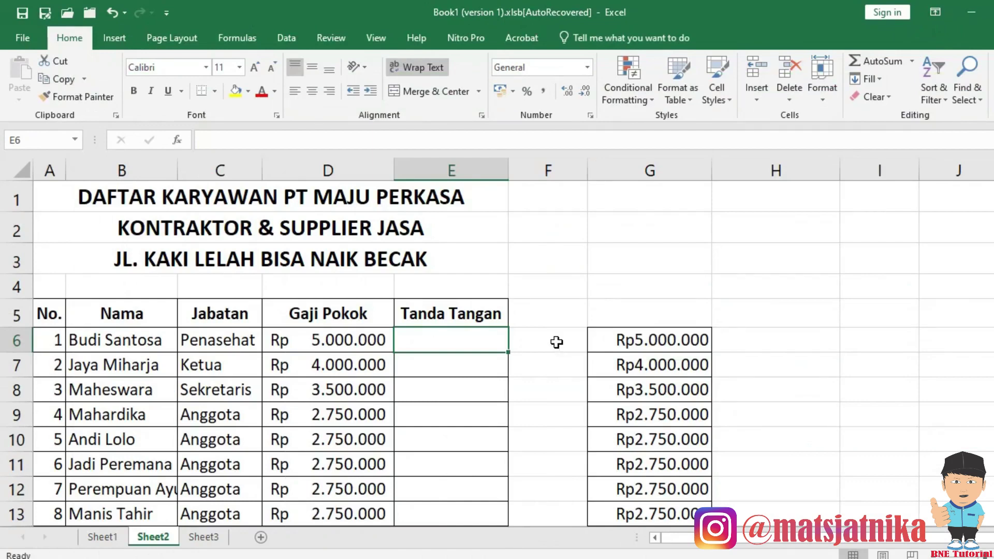
pyautogui.scroll(-1, 518, 344)
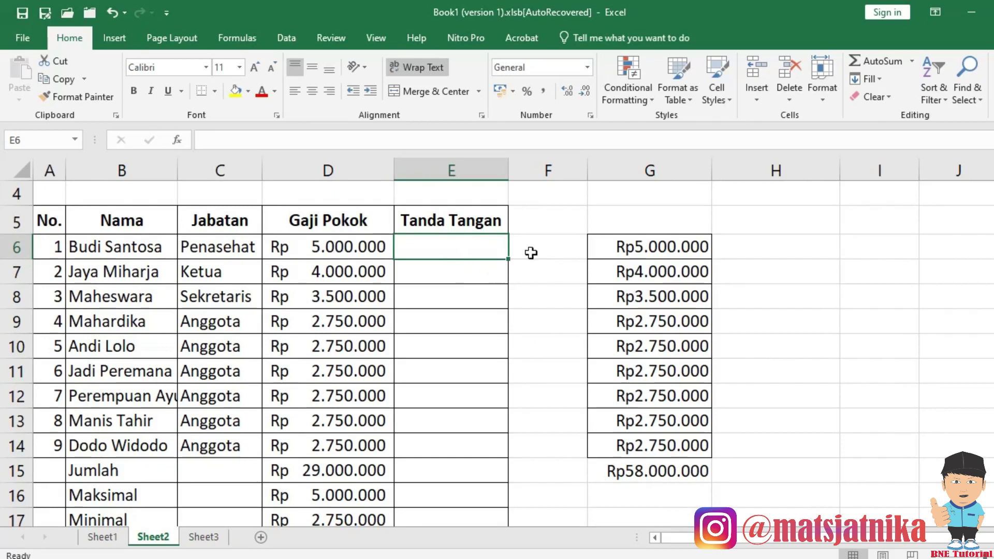
pyautogui.moveTo(139, 253)
pyautogui.mouseDown()
pyautogui.moveTo(136, 466)
pyautogui.moveTo(136, 251)
pyautogui.mouseUp()
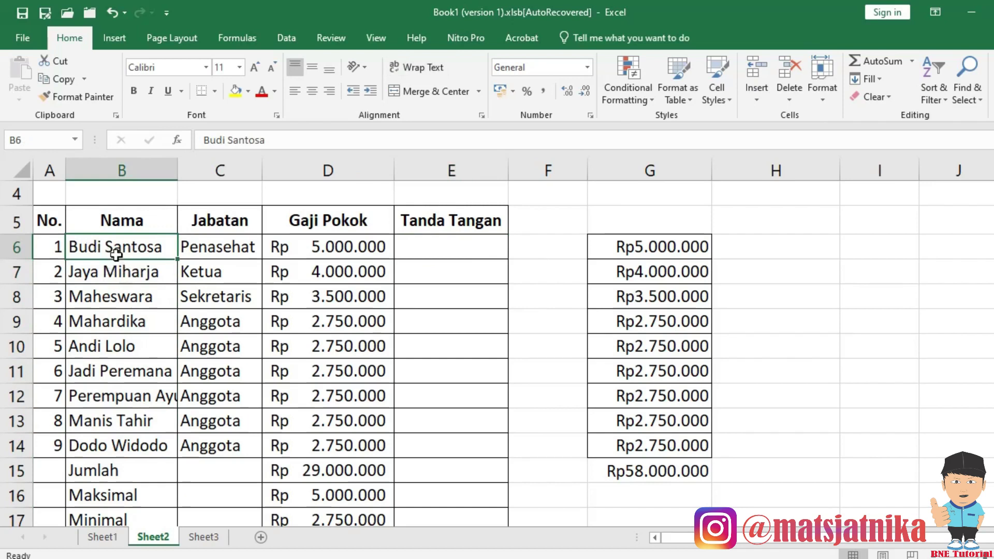
pyautogui.click(454, 243)
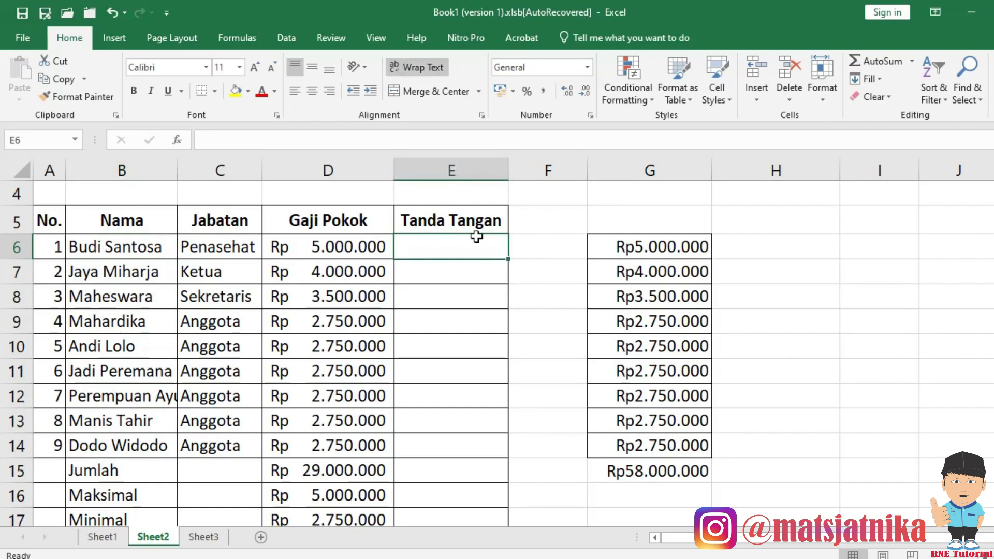
# Enter =UPPER(B6) in E6 to capitalise the first worker's name.
pyautogui.write('=')
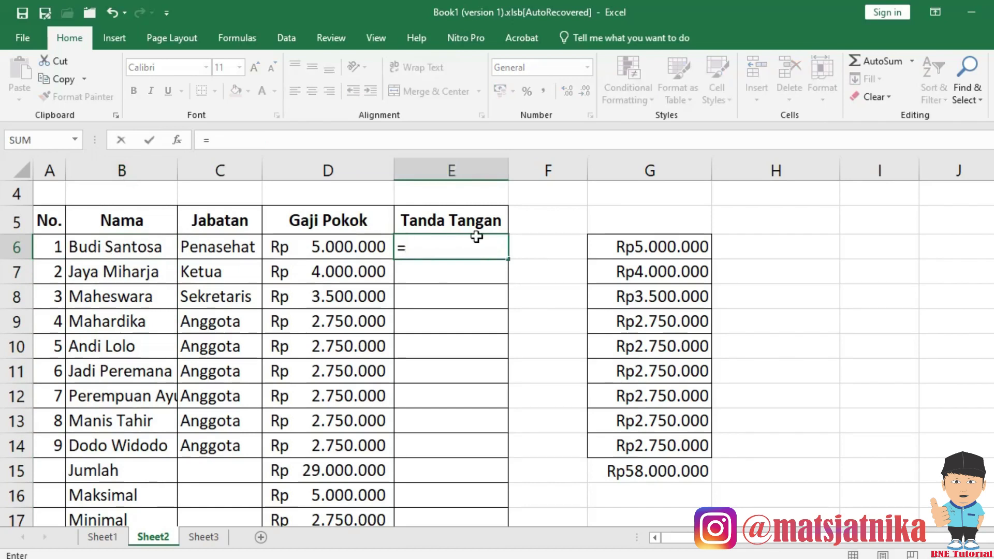
pyautogui.write('upper')
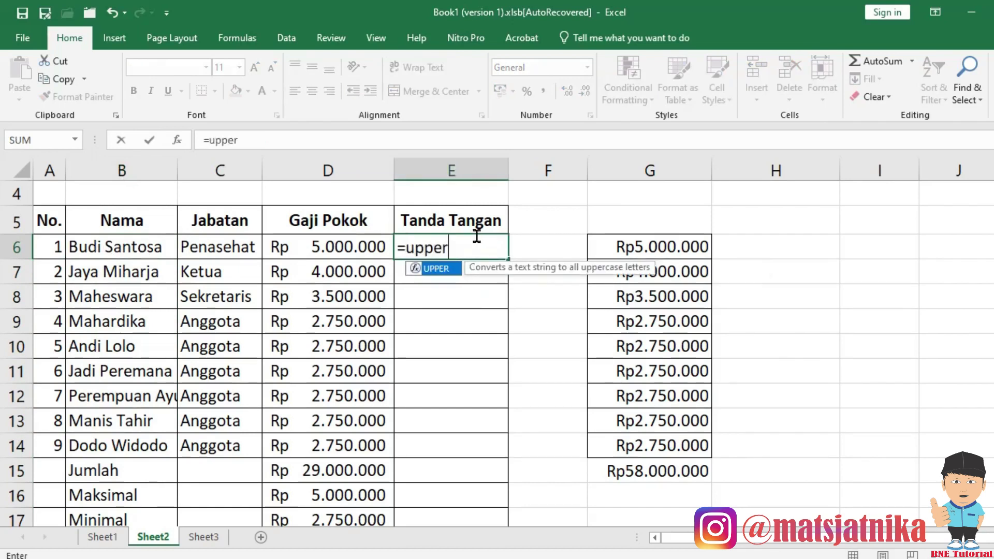
pyautogui.write('(')
pyautogui.click(127, 245)
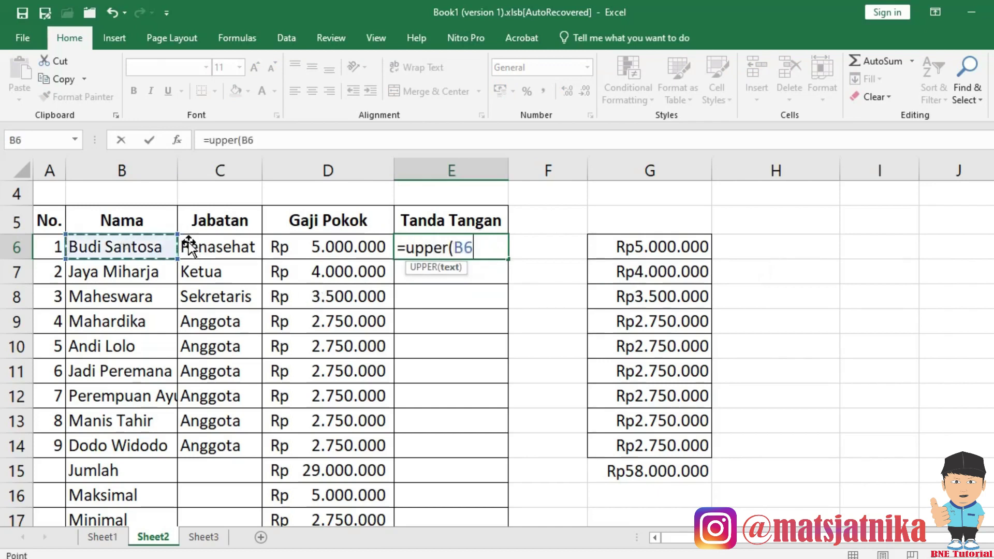
pyautogui.press('Return')
pyautogui.click(479, 340)
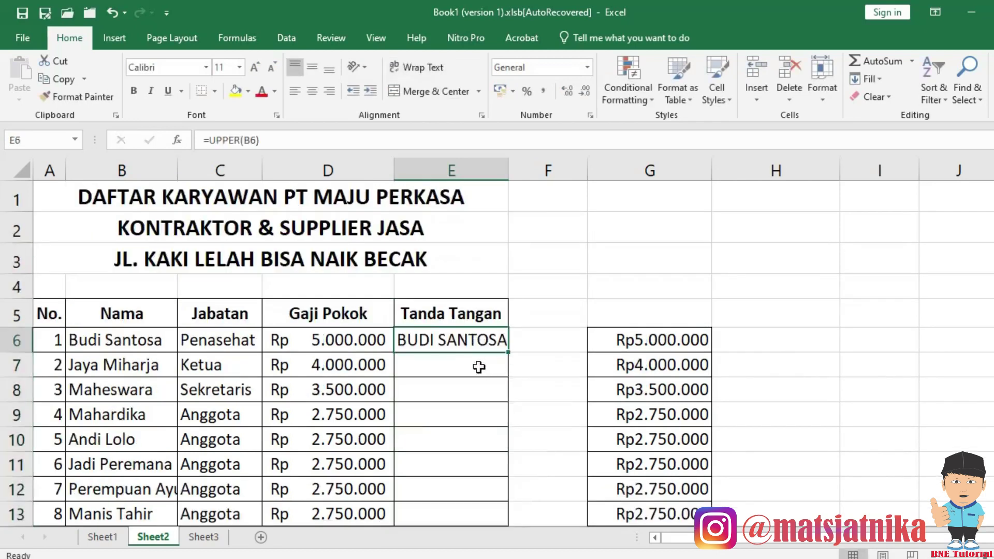
pyautogui.click(478, 366)
pyautogui.click(453, 335)
# Copy the UPPER formula from E6 down into E7:E14.
pyautogui.hotkey('ctrl', 'c')
pyautogui.scroll(-3, 502, 360)
pyautogui.scroll(2, 489, 316)
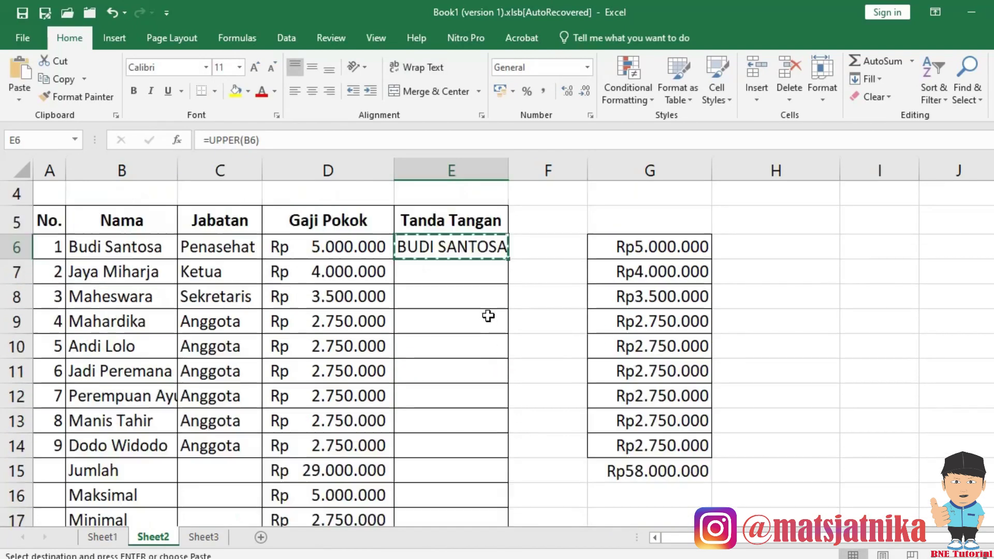
pyautogui.click(471, 272)
pyautogui.click(451, 250)
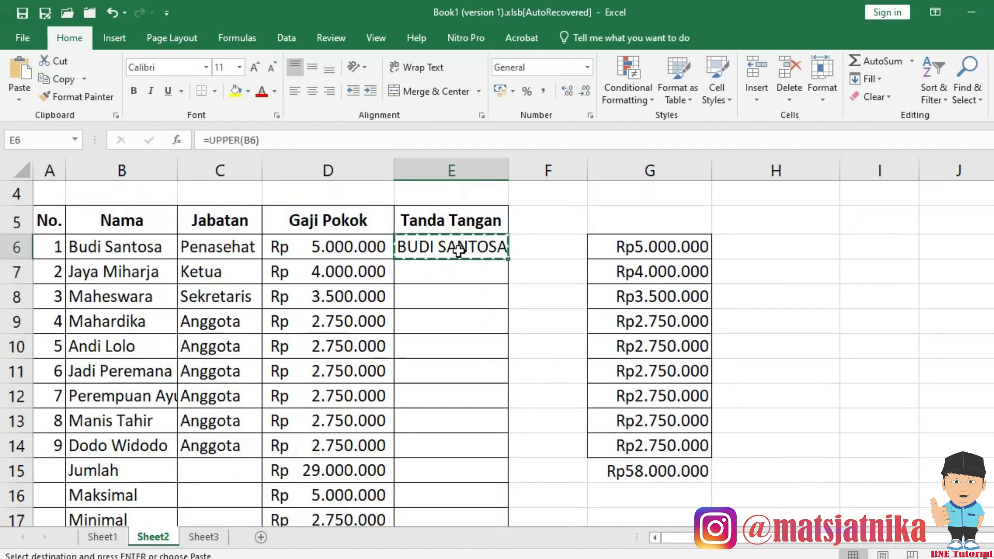
pyautogui.hotkey('ctrl', 'v')
pyautogui.click(464, 269)
pyautogui.scroll(-1, 477, 338)
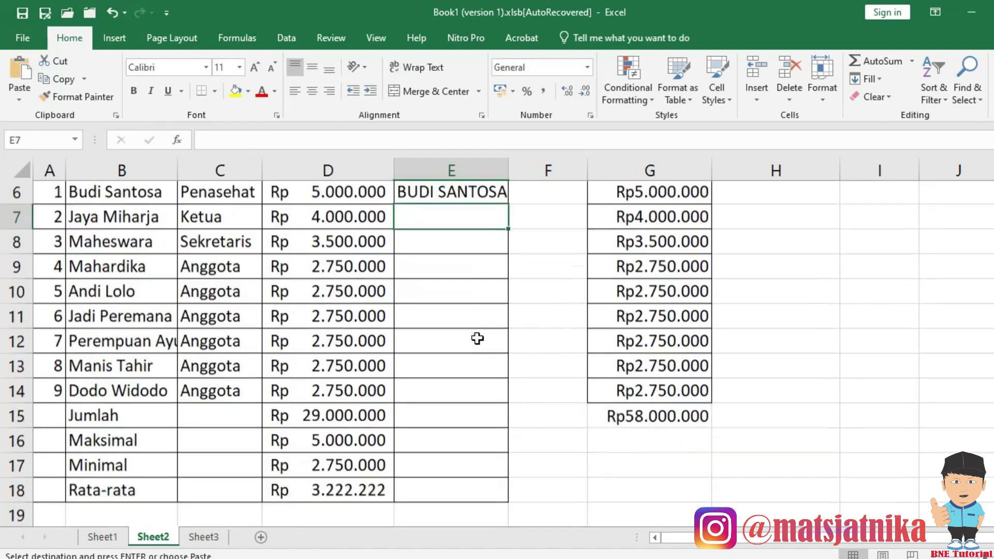
pyautogui.scroll(-1, 477, 339)
pyautogui.keyDown('shift'); pyautogui.click(471, 370); pyautogui.keyUp('shift')
pyautogui.hotkey('ctrl', 'v')
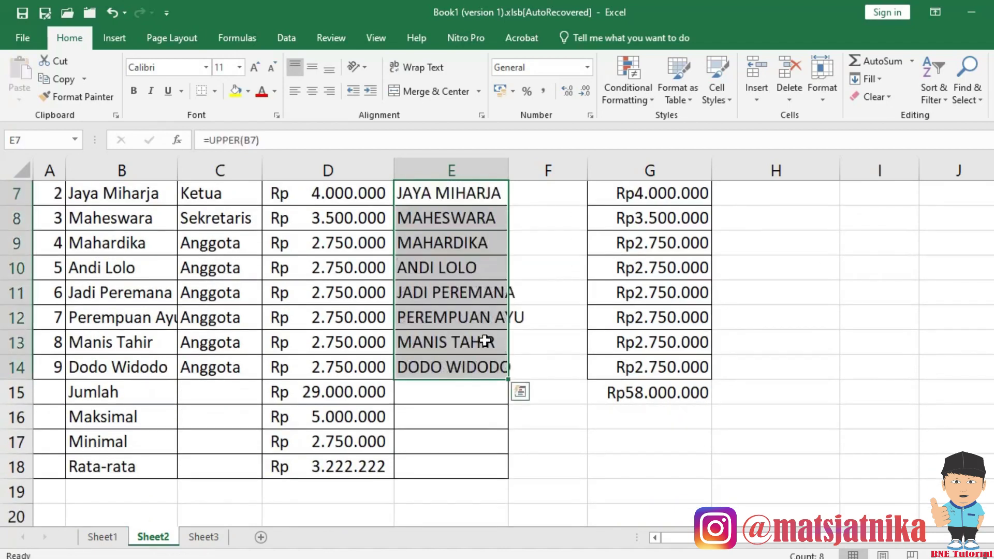
pyautogui.click(468, 293)
# Widen column E so the capitalised names fit.
pyautogui.scroll(2, 471, 290)
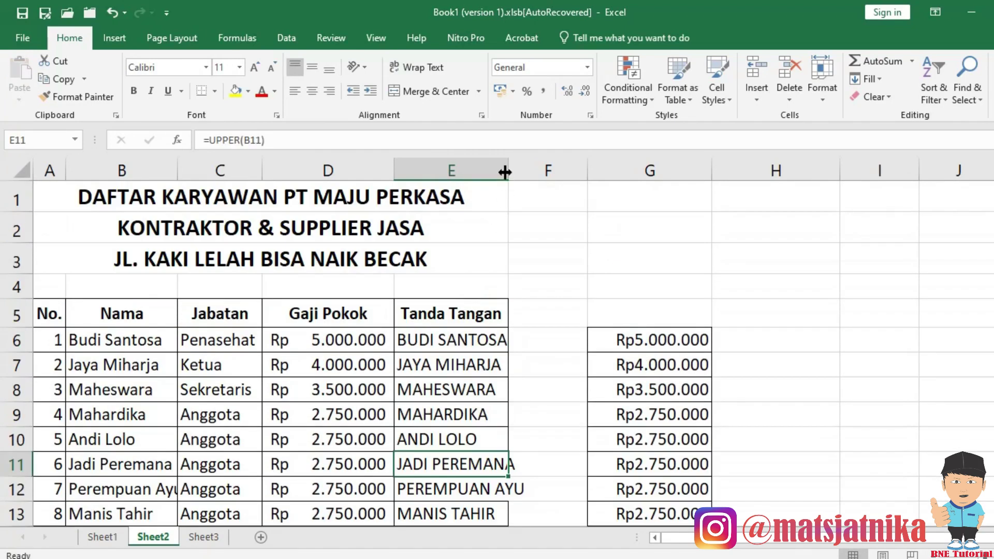
pyautogui.moveTo(505, 172); pyautogui.dragTo(560, 172)
pyautogui.scroll(-1, 506, 364)
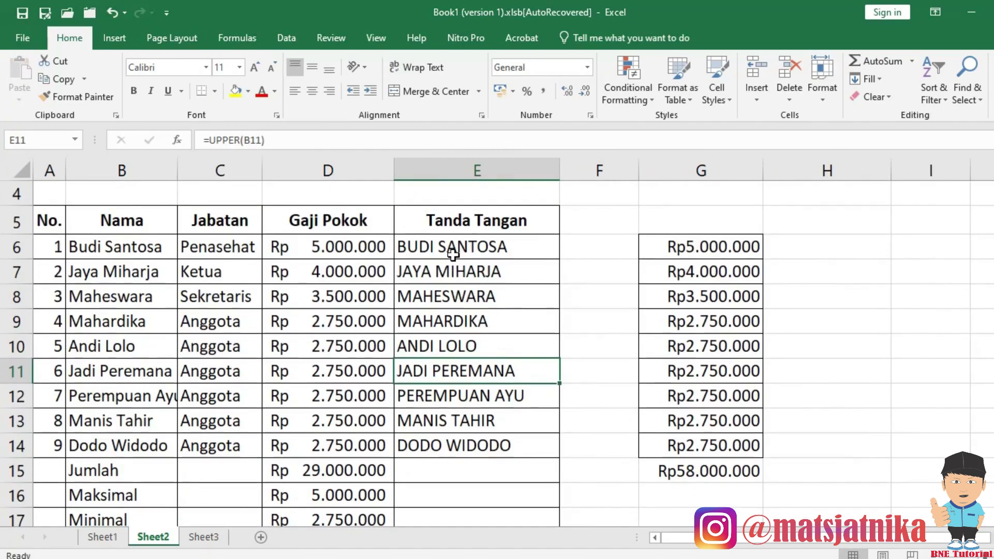
pyautogui.click(454, 251)
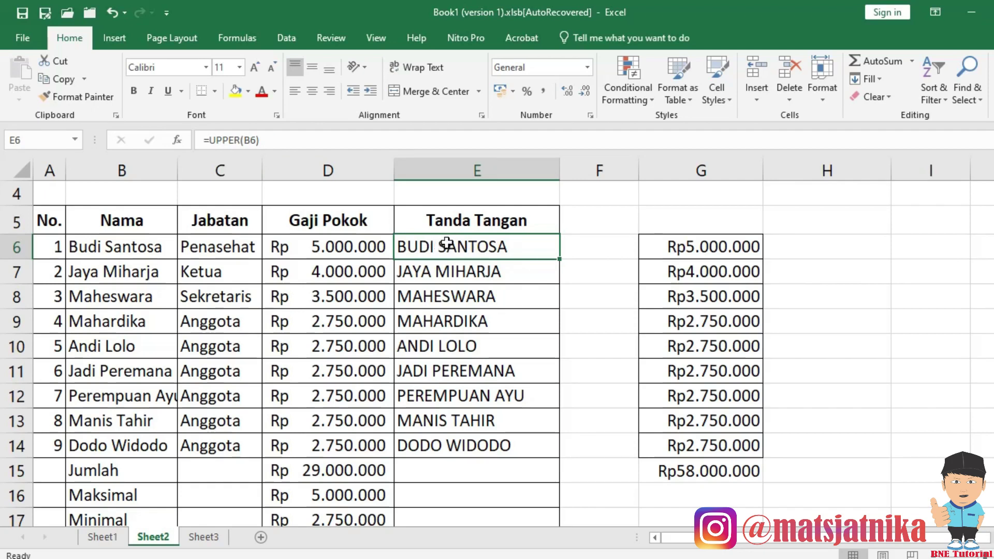
# Copy the uppercase names in E6:E14 and bring up paste choices on B6.
pyautogui.moveTo(449, 247); pyautogui.dragTo(474, 444)
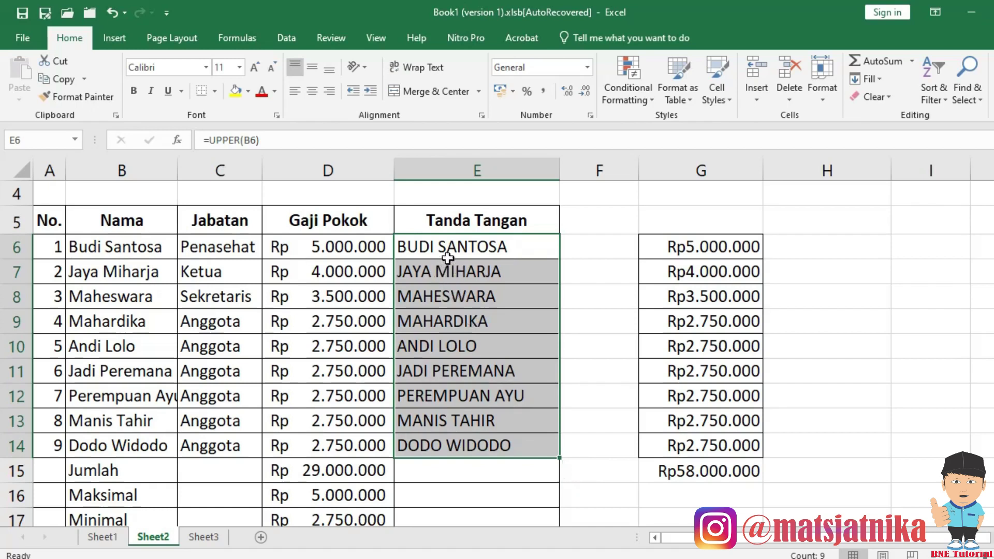
pyautogui.hotkey('ctrl', 'c')
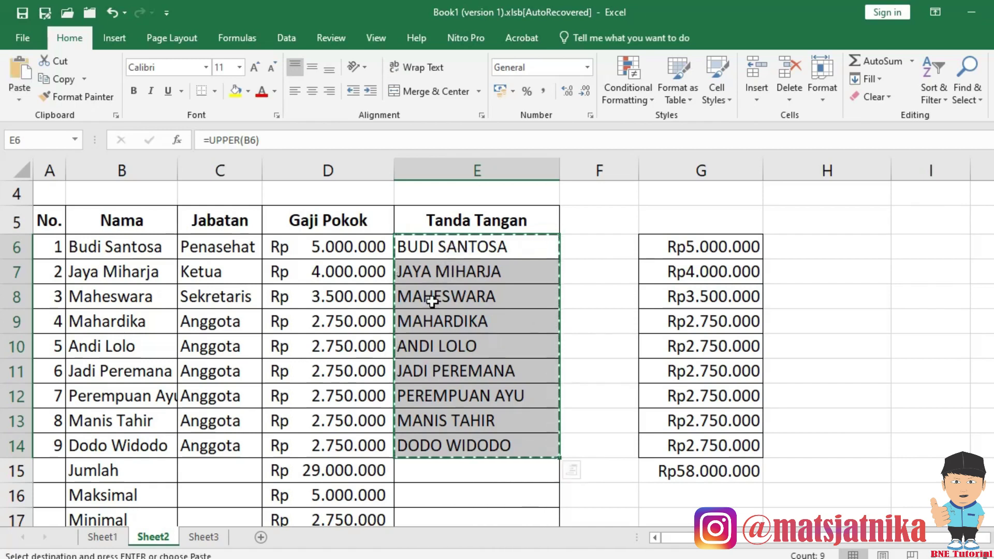
pyautogui.click(128, 249)
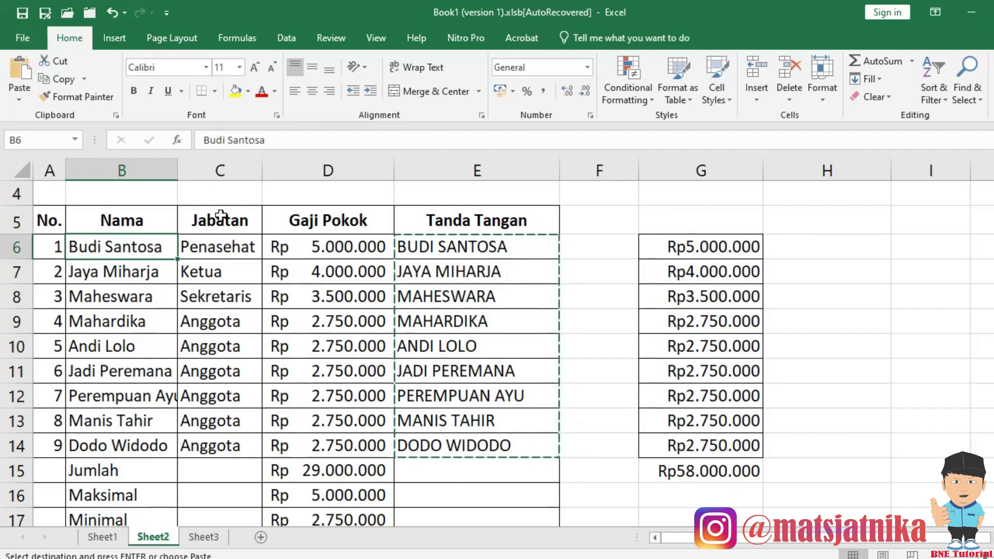
pyautogui.click(394, 247)
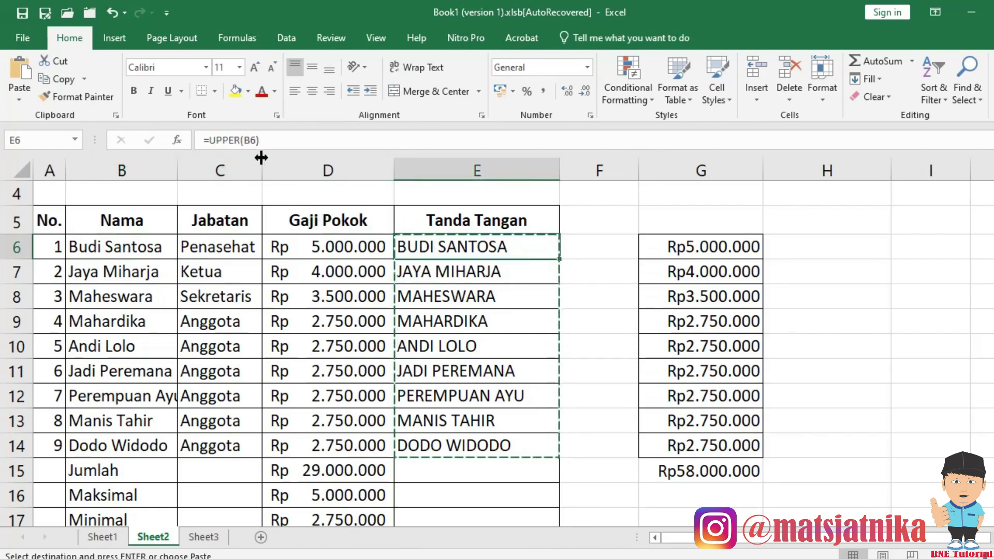
pyautogui.click(109, 247)
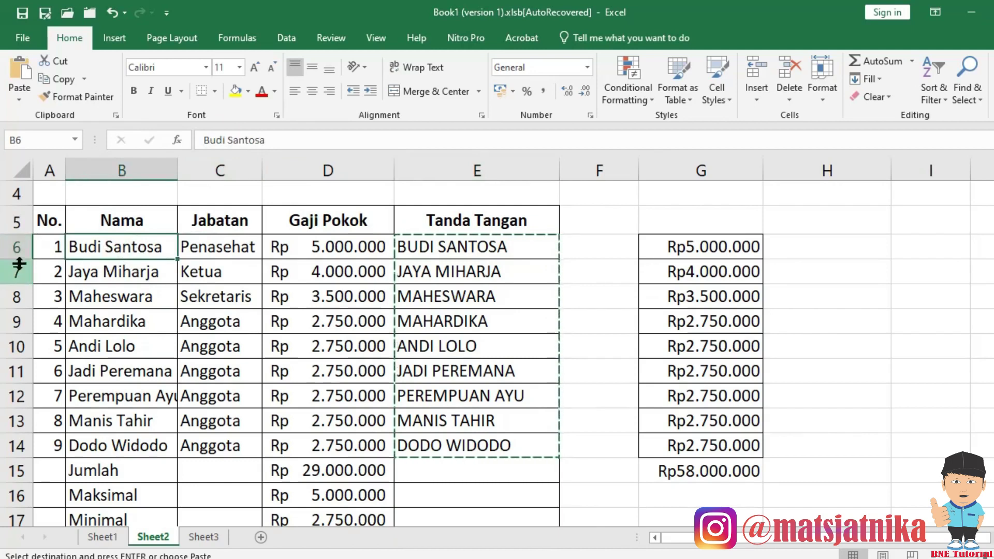
pyautogui.rightClick(123, 248)
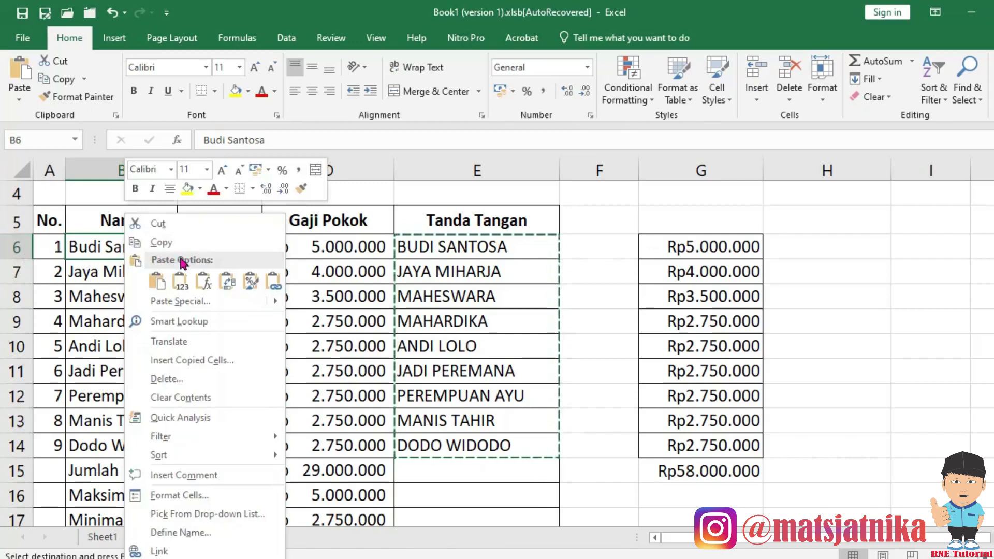
# Paste the uppercase names into B6:B14 as values only and autofit column B.
pyautogui.click(165, 301)
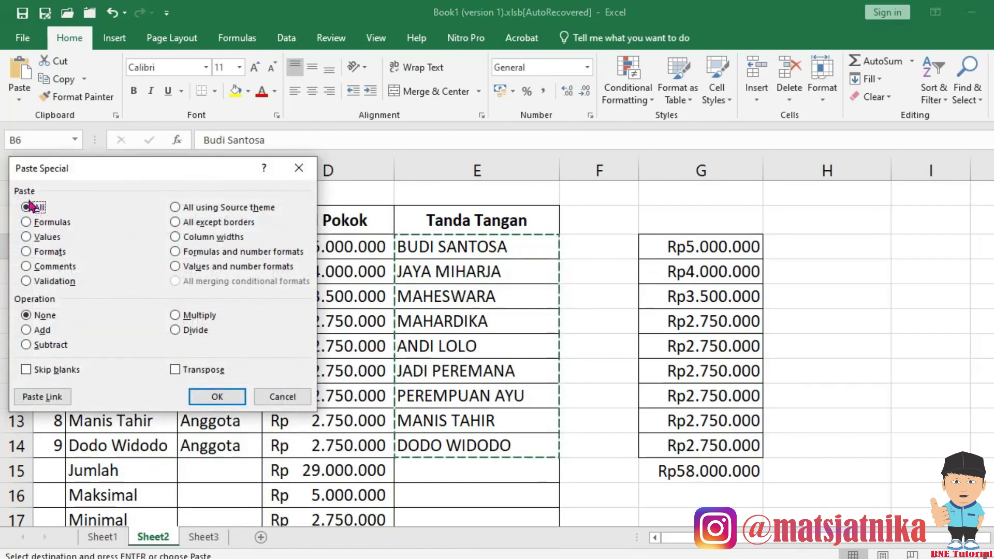
pyautogui.click(41, 237)
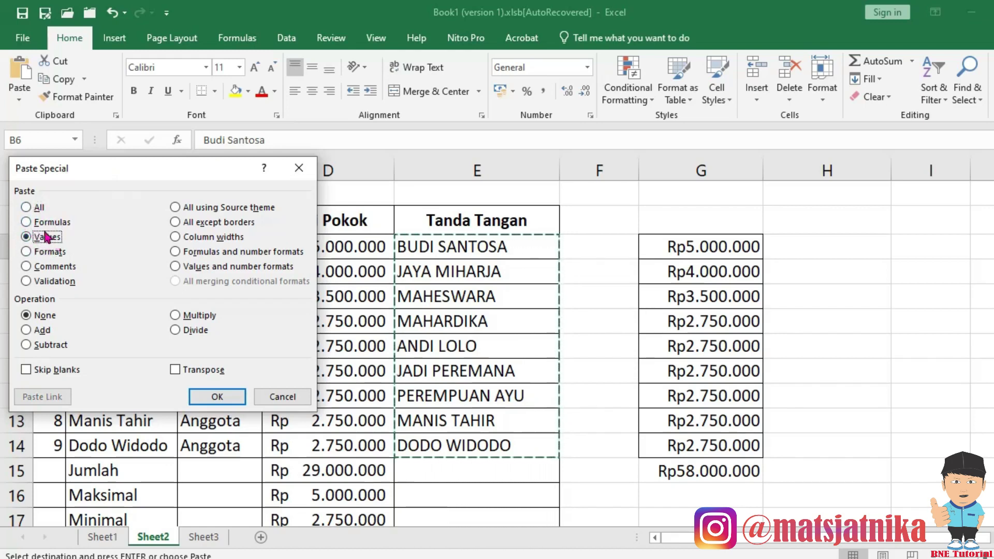
pyautogui.click(215, 397)
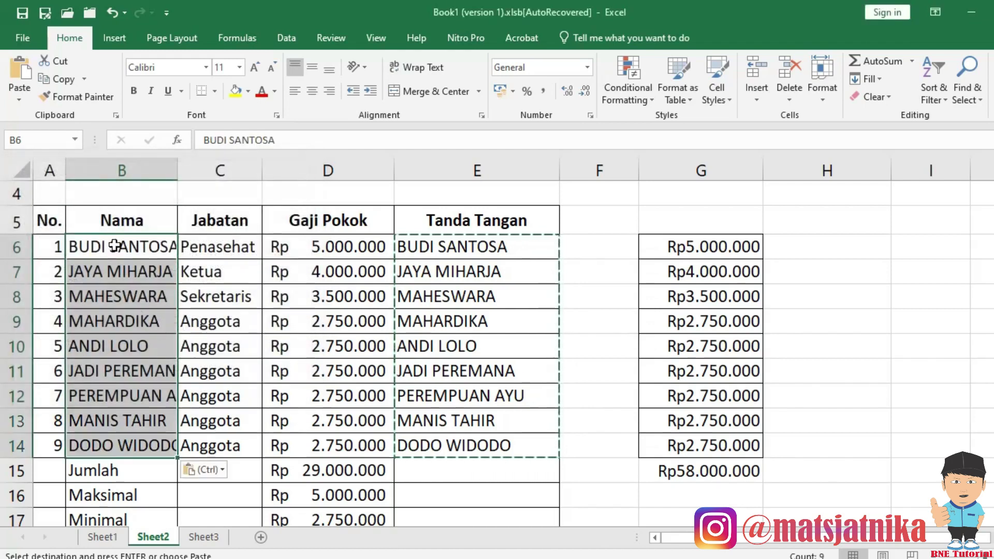
pyautogui.click(110, 245)
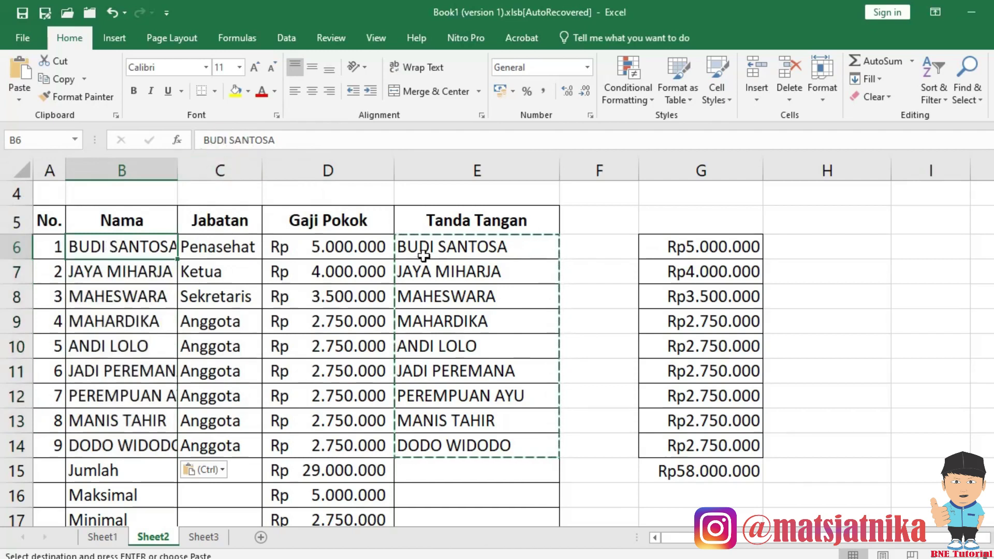
pyautogui.doubleClick(177, 170)
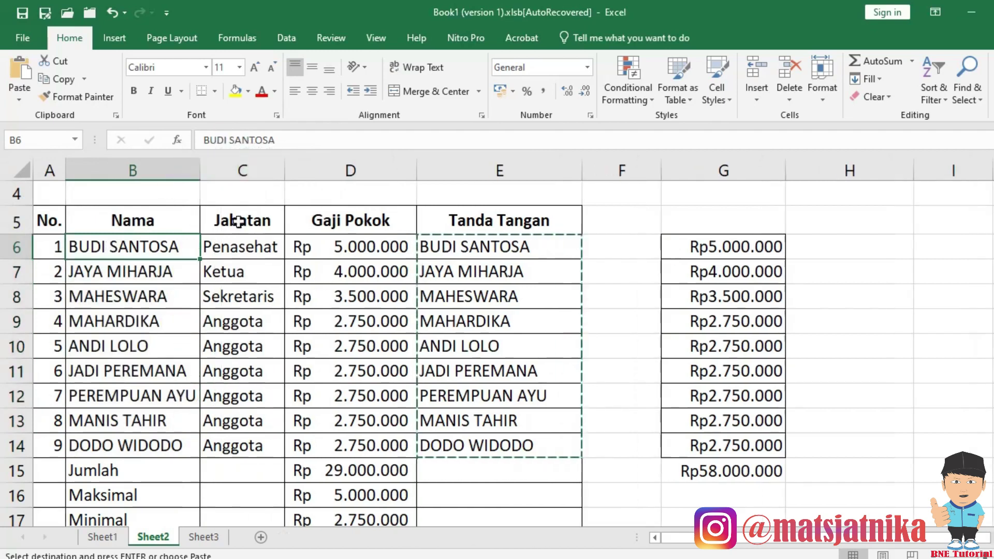
pyautogui.click(476, 254)
# Clear E6:E14 and enter =LOWER(B6) in E6.
pyautogui.keyDown('shift'); pyautogui.click(498, 444); pyautogui.keyUp('shift')
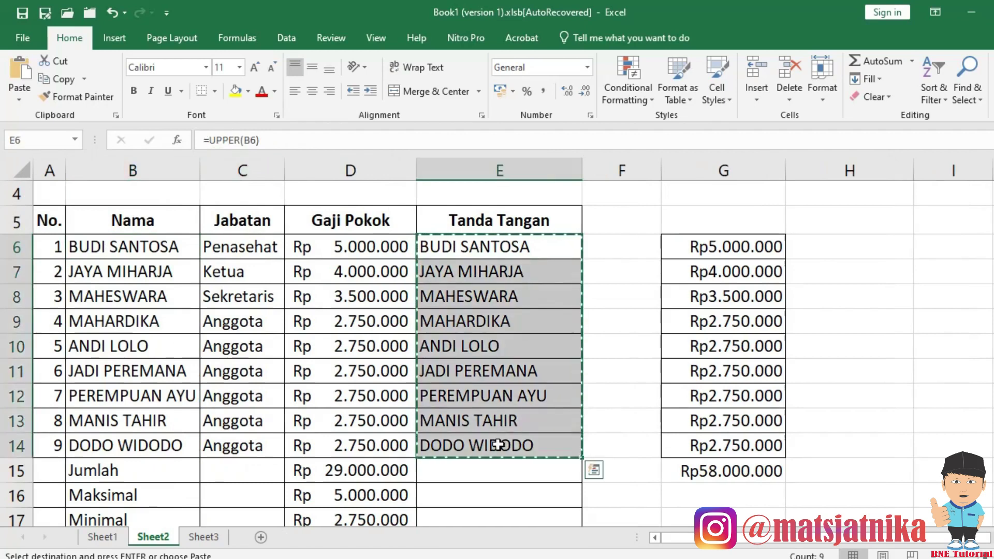
pyautogui.press('Delete')
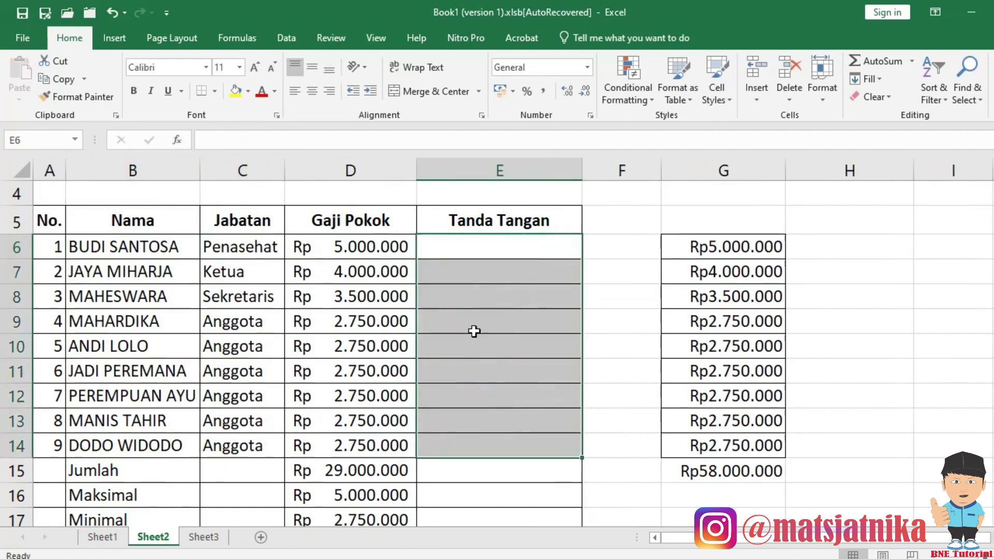
pyautogui.click(457, 249)
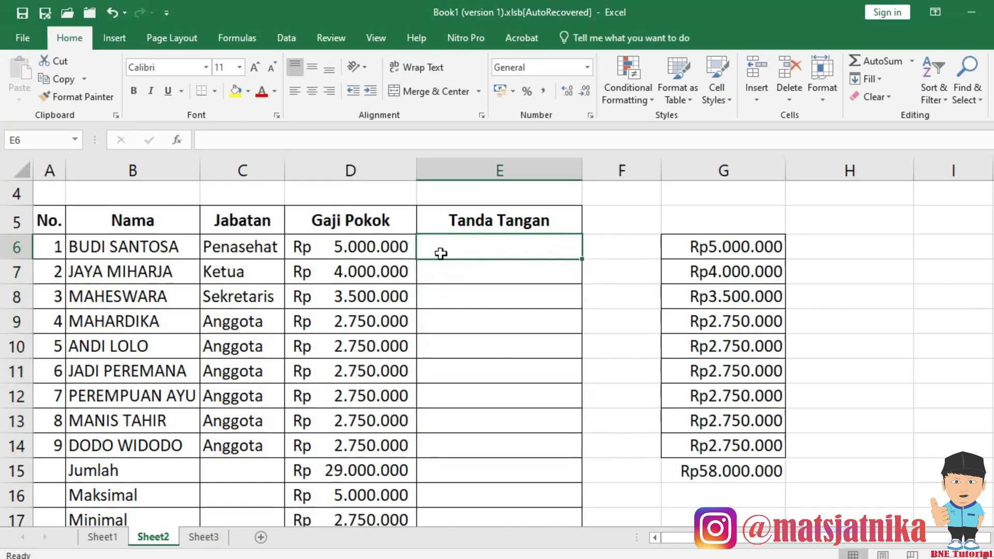
pyautogui.write('=')
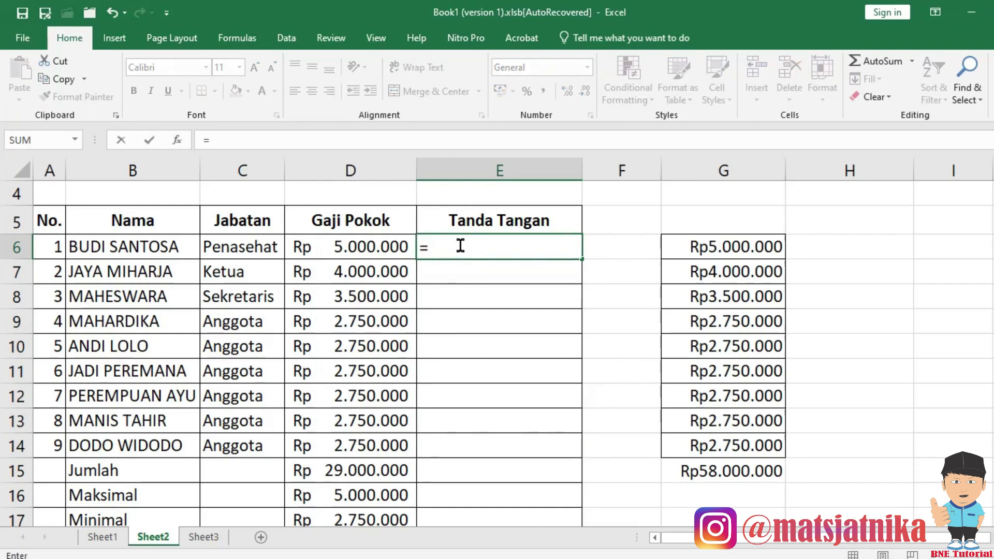
pyautogui.write('lower')
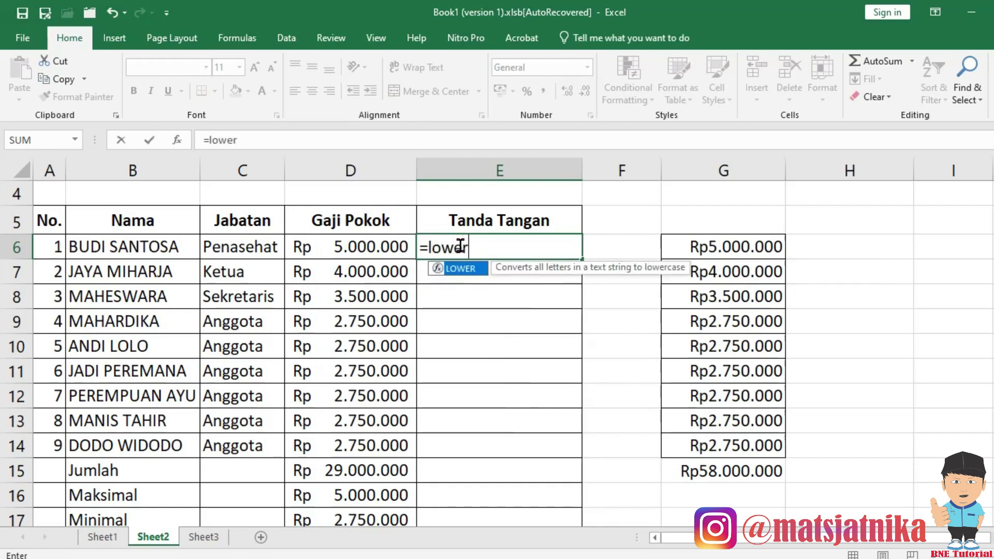
pyautogui.write('(')
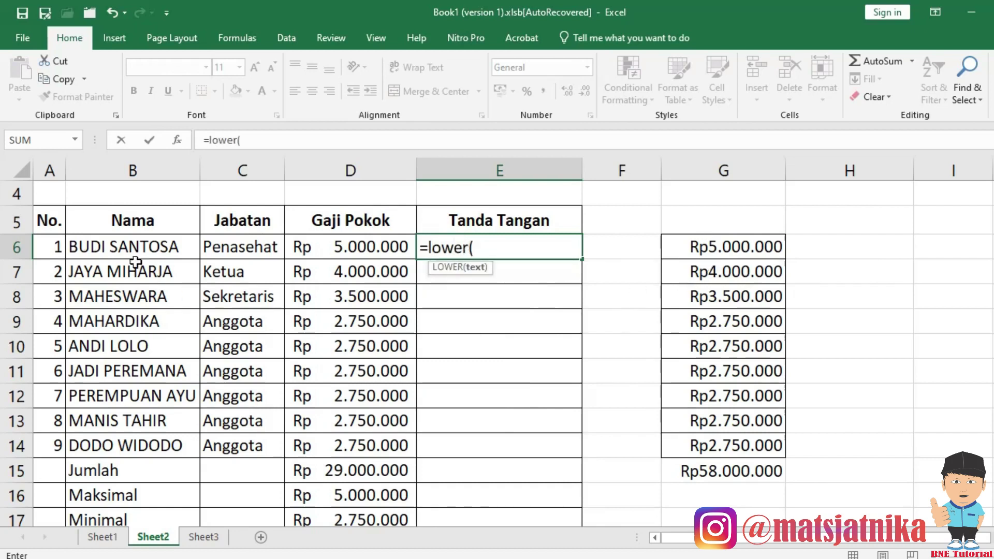
pyautogui.click(132, 246)
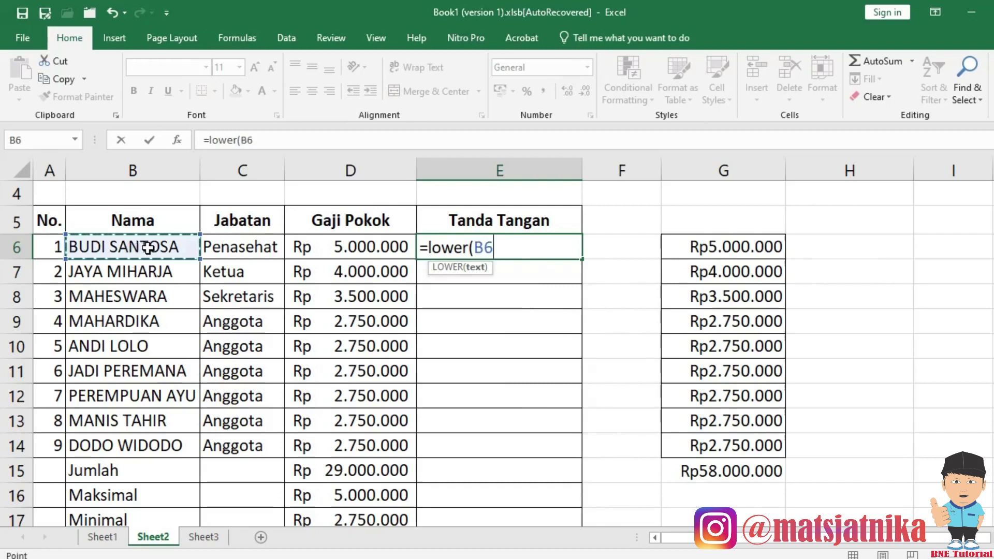
pyautogui.write(')')
pyautogui.press('Return')
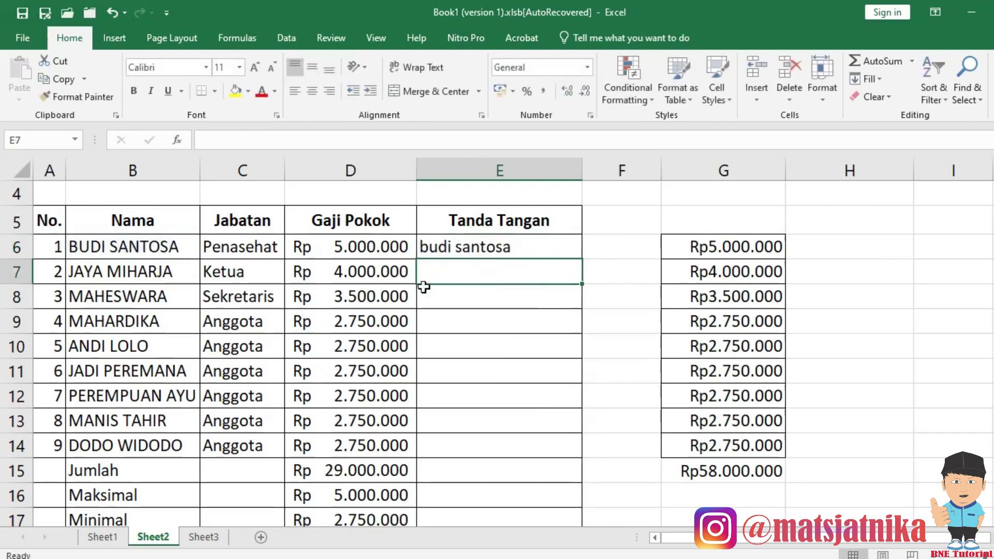
# Copy the LOWER formula from E6 down through E14.
pyautogui.click(518, 251)
pyautogui.hotkey('ctrl', 'c')
pyautogui.keyDown('shift'); pyautogui.click(491, 445); pyautogui.keyUp('shift')
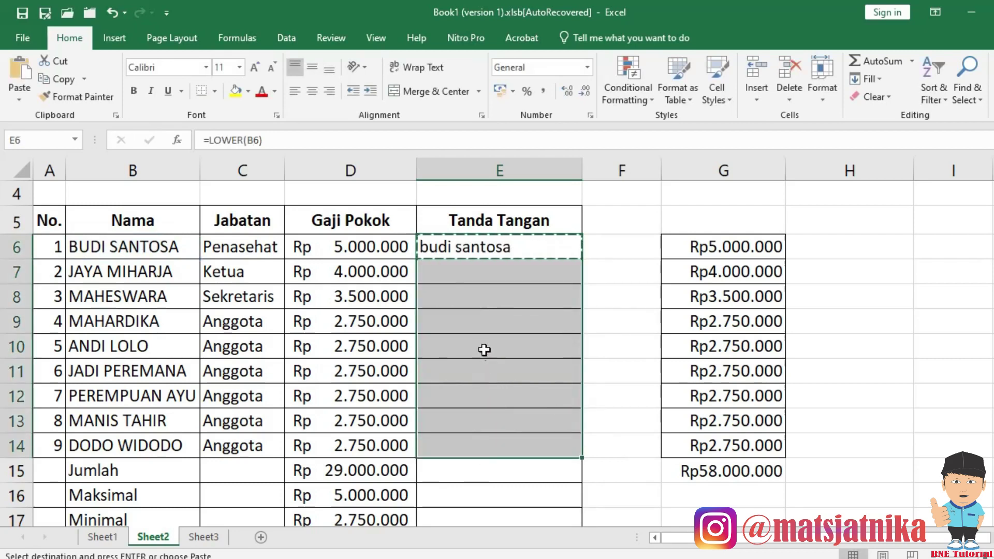
pyautogui.press('Return')
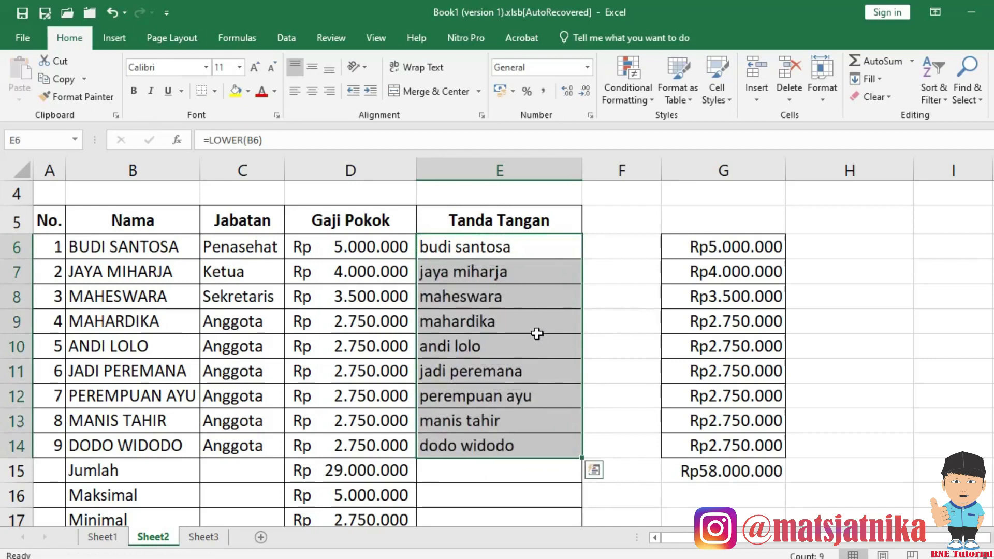
pyautogui.click(526, 249)
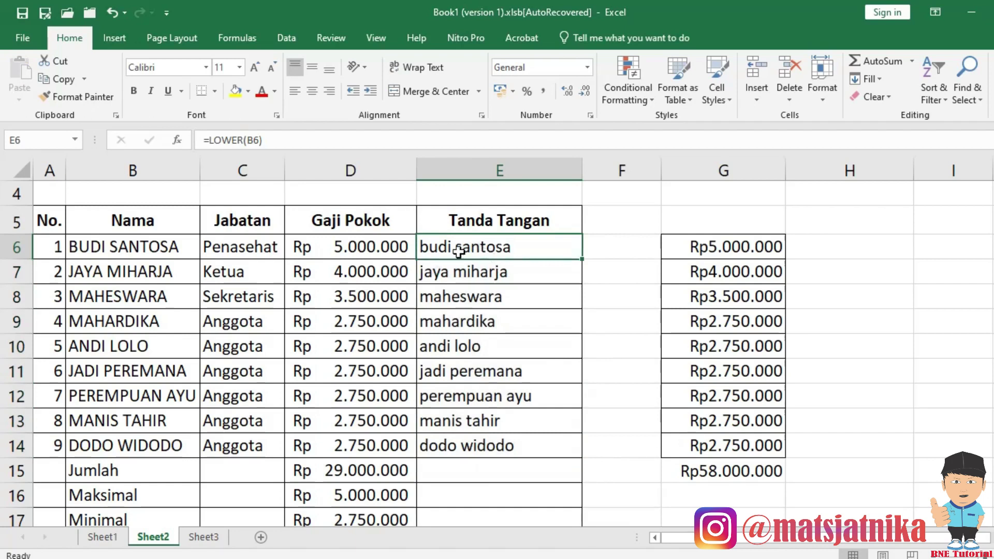
# Paste the lowercase names from E6:E14 into B6:B14 as plain values.
pyautogui.moveTo(455, 249); pyautogui.dragTo(501, 445)
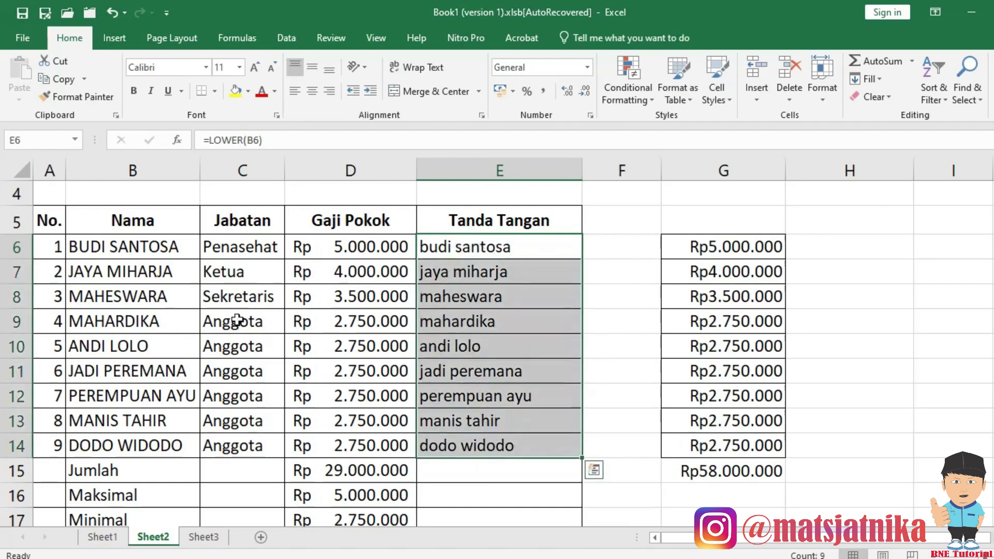
pyautogui.hotkey('ctrl', 'c')
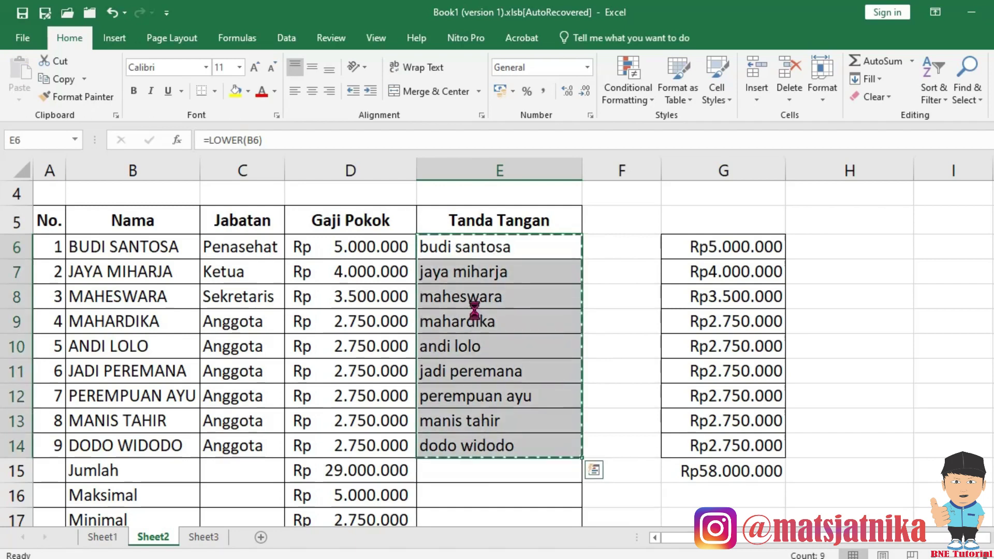
pyautogui.click(99, 249)
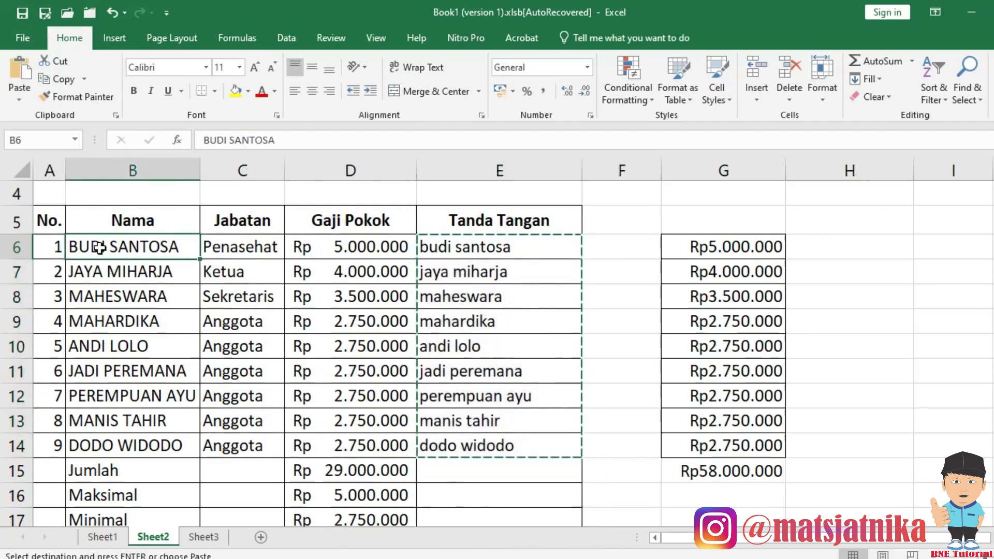
pyautogui.rightClick(100, 248)
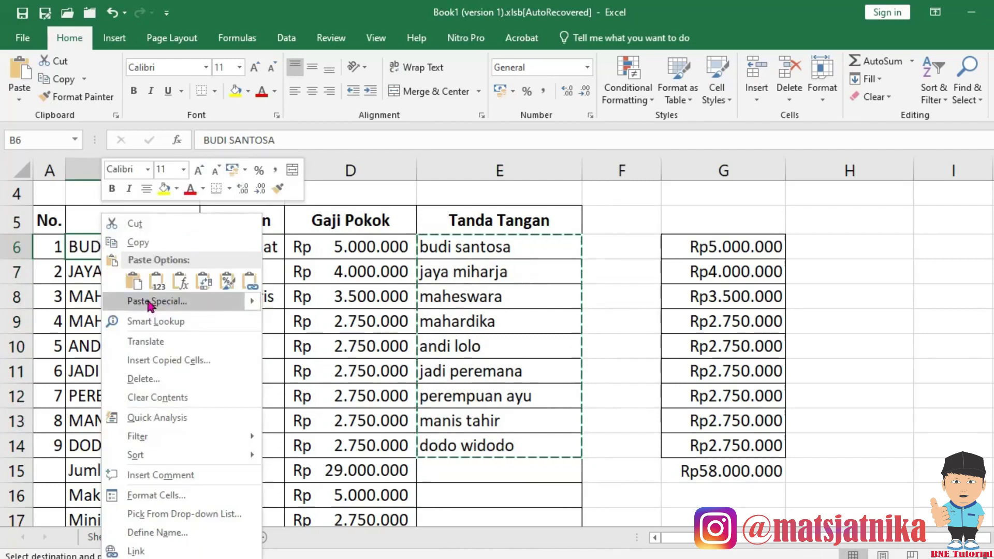
pyautogui.click(156, 301)
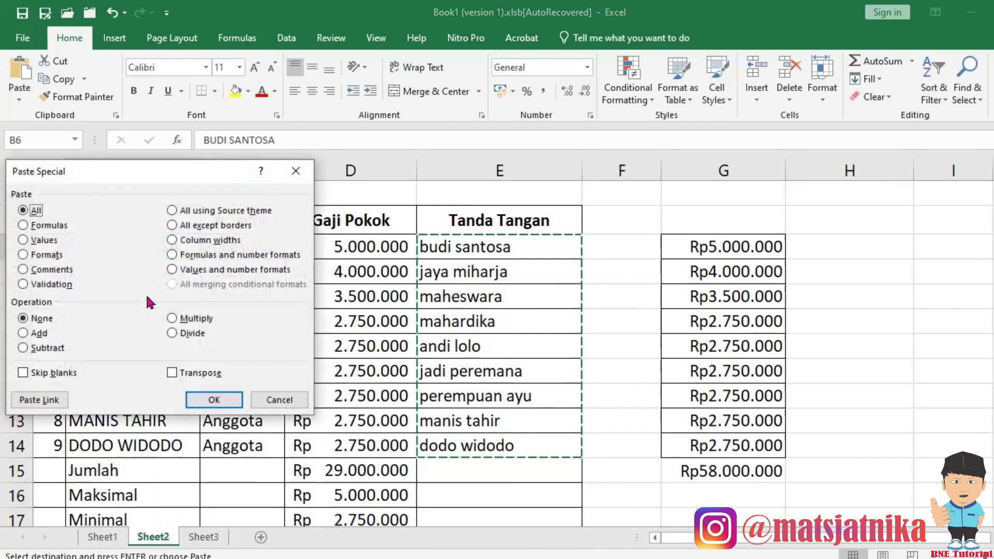
pyautogui.click(31, 243)
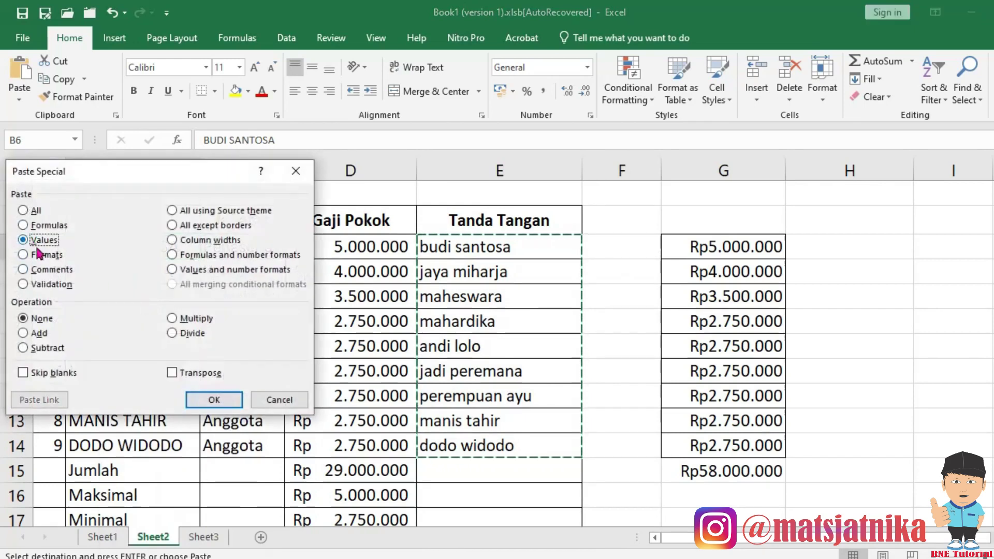
pyautogui.click(223, 396)
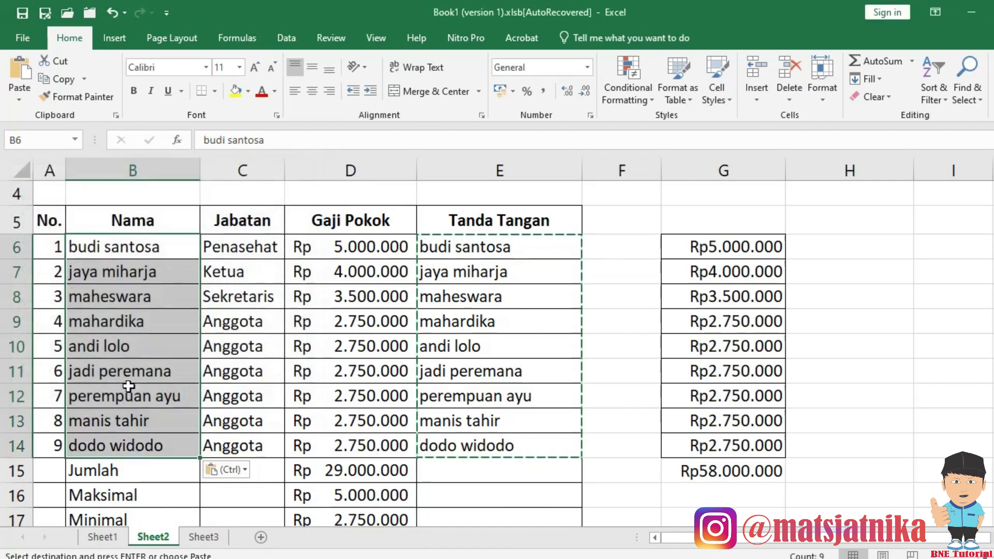
pyautogui.click(112, 242)
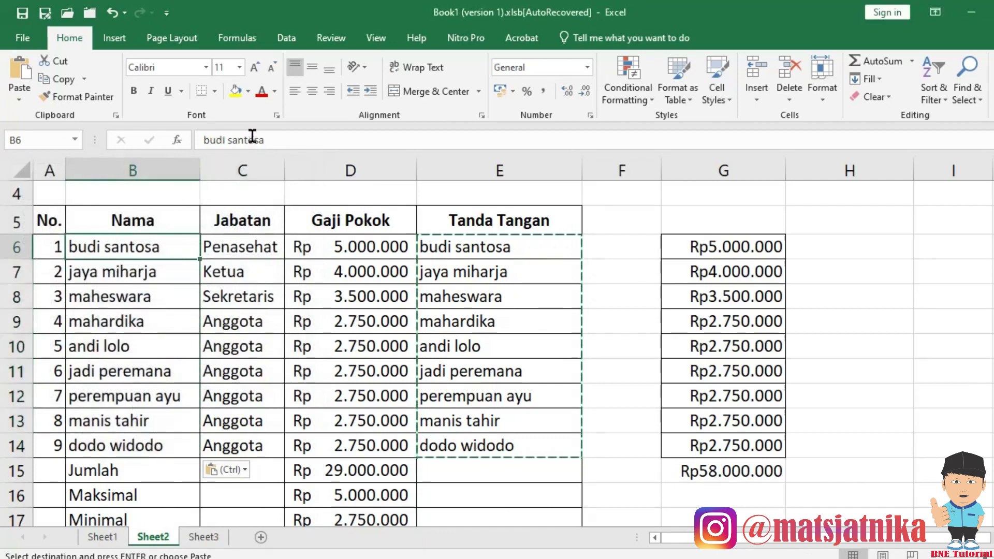
pyautogui.click(482, 252)
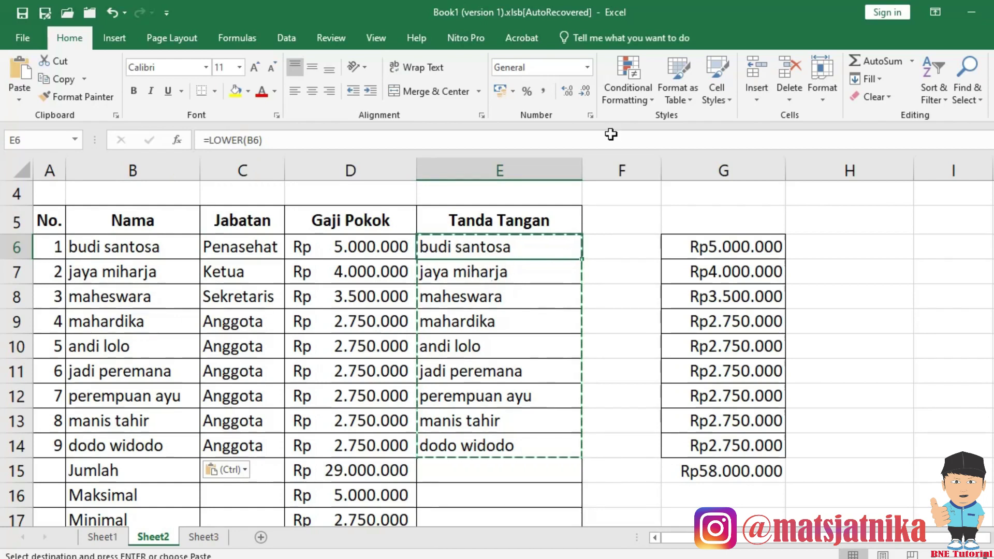
# Enter =PROPER(B6) in E6 to show the first name in proper case.
pyautogui.write('=prop')
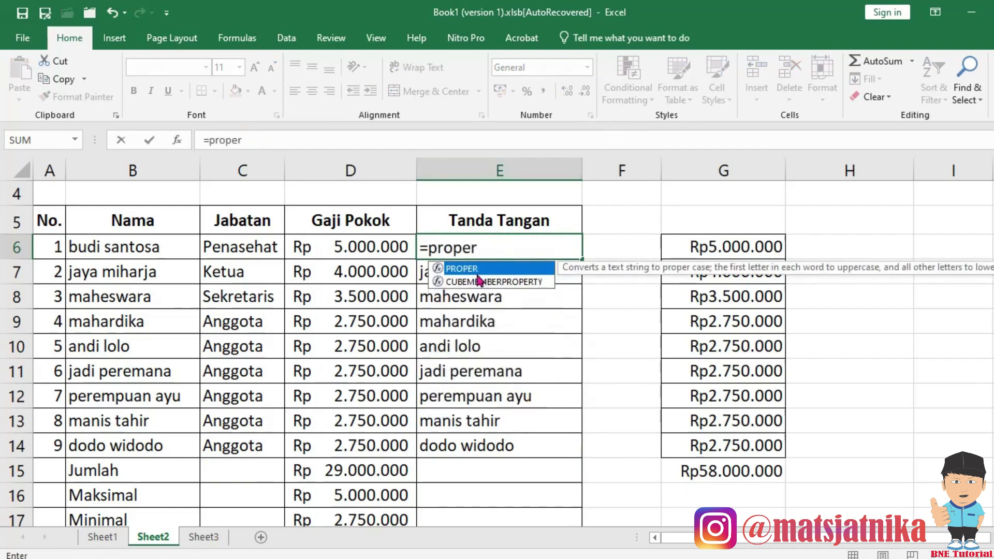
pyautogui.write('er')
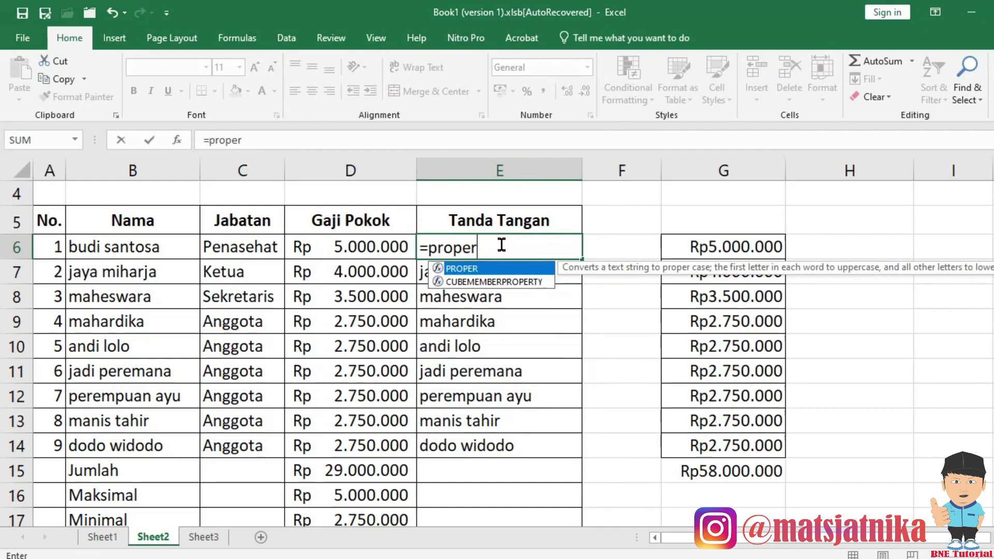
pyautogui.write('(')
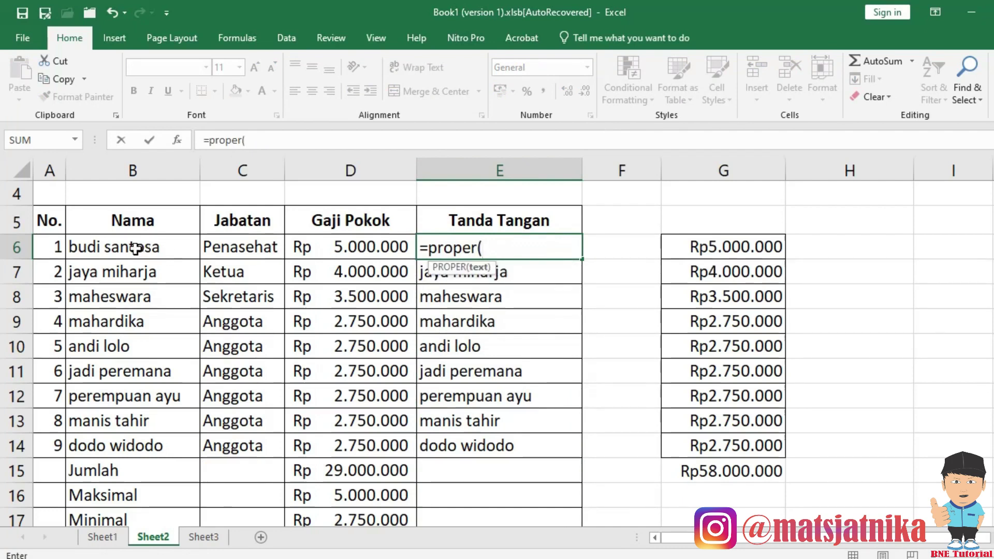
pyautogui.click(136, 249)
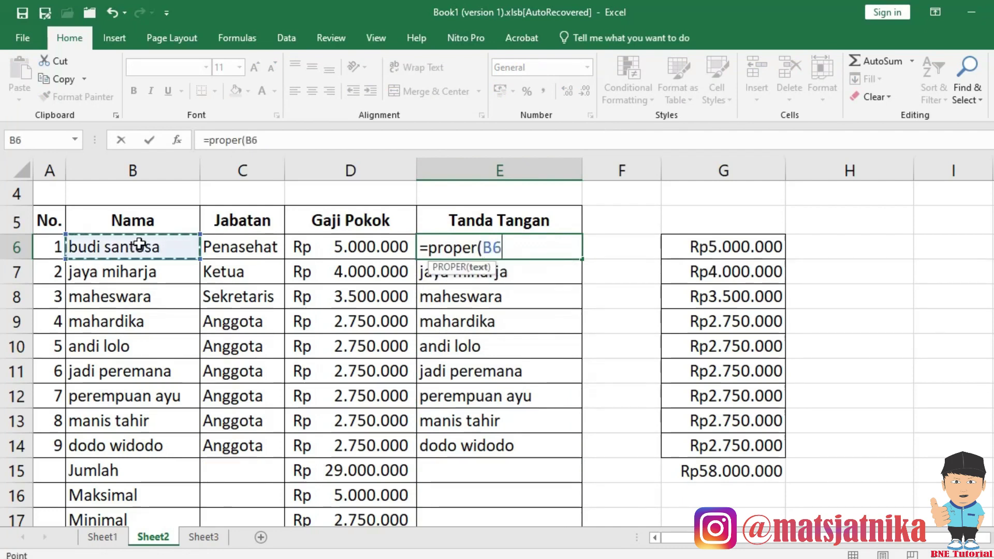
pyautogui.write(')')
pyautogui.press('Return')
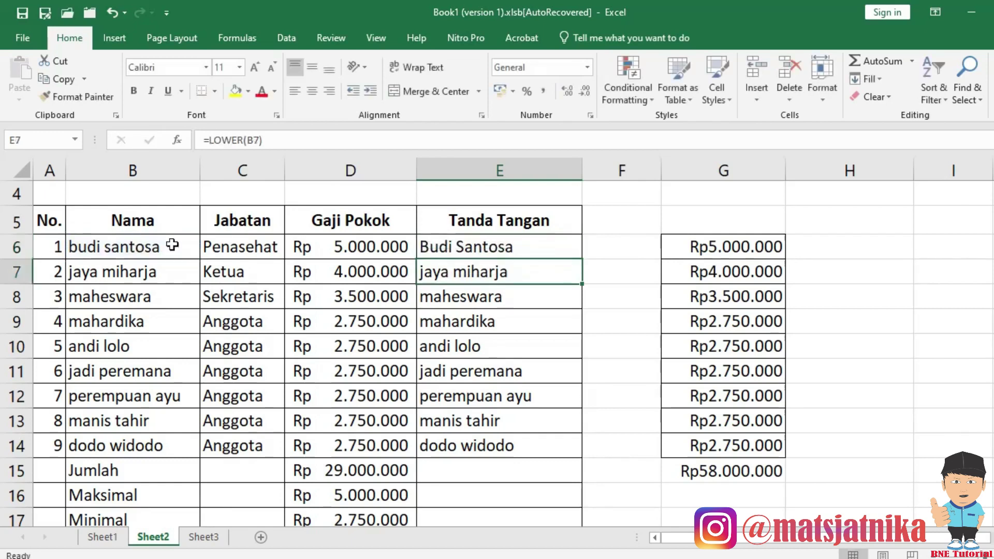
# Copy the E6 PROPER formula into E7:E14, then select the full E6:E14 list.
pyautogui.click(496, 249)
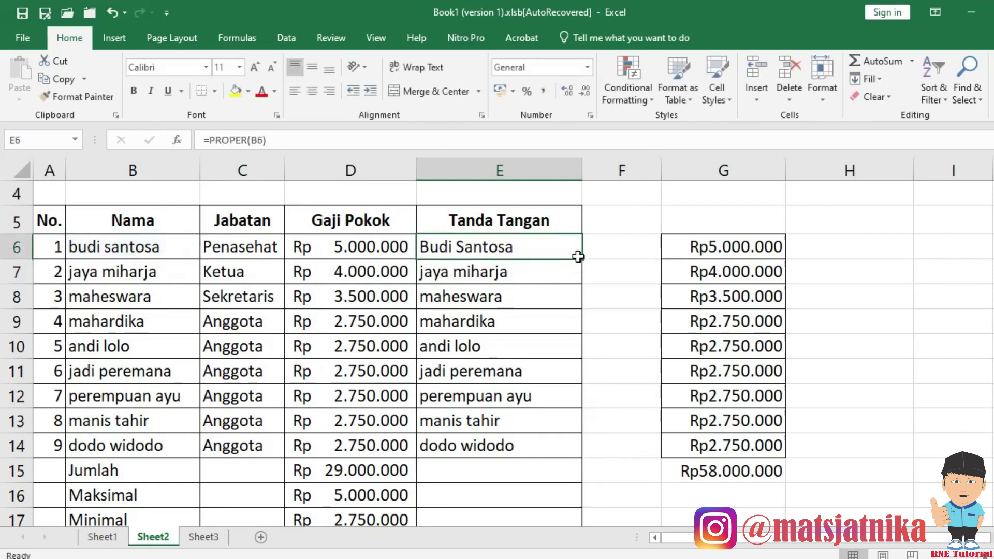
pyautogui.hotkey('ctrl', 'c')
pyautogui.moveTo(528, 271); pyautogui.dragTo(537, 440)
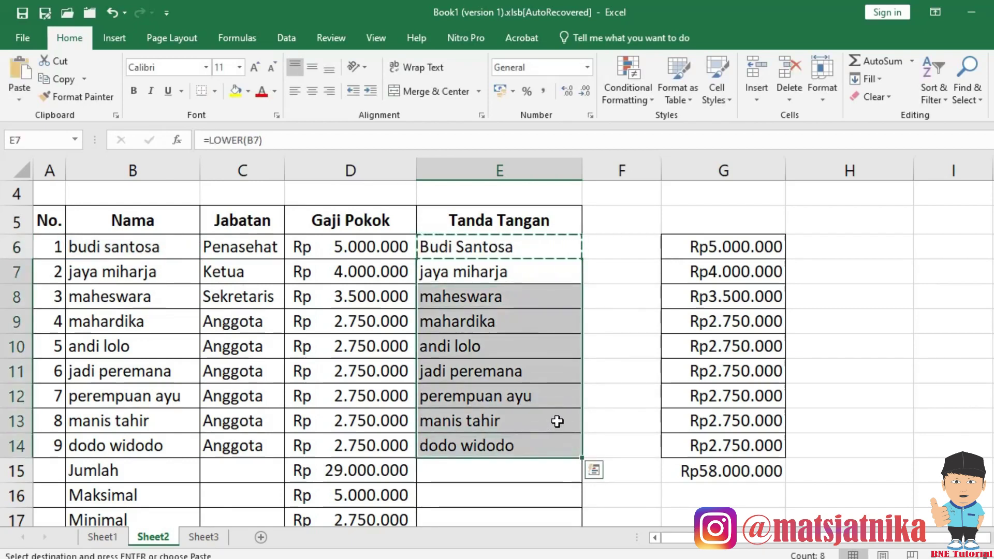
pyautogui.hotkey('ctrl', 'v')
pyautogui.moveTo(520, 247); pyautogui.dragTo(512, 444)
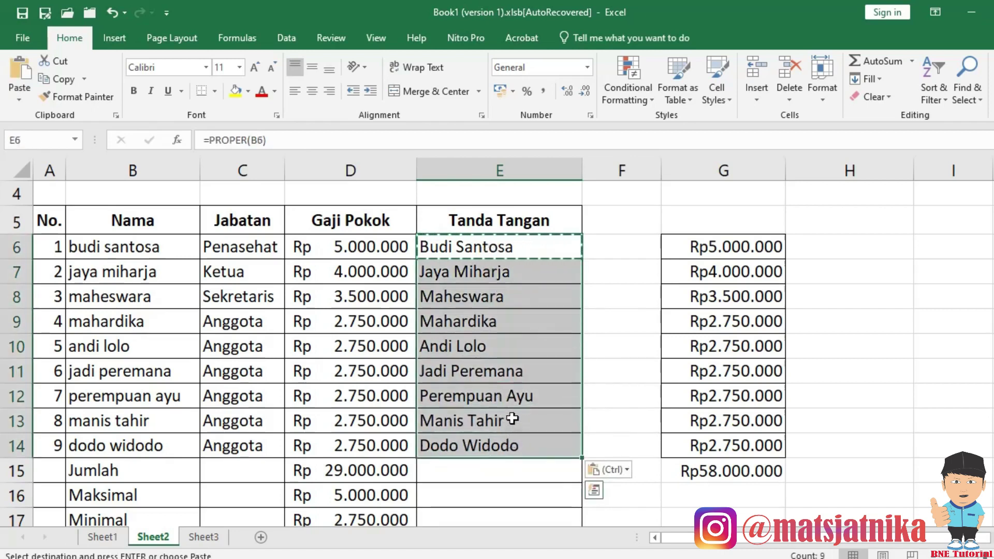
pyautogui.click(115, 248)
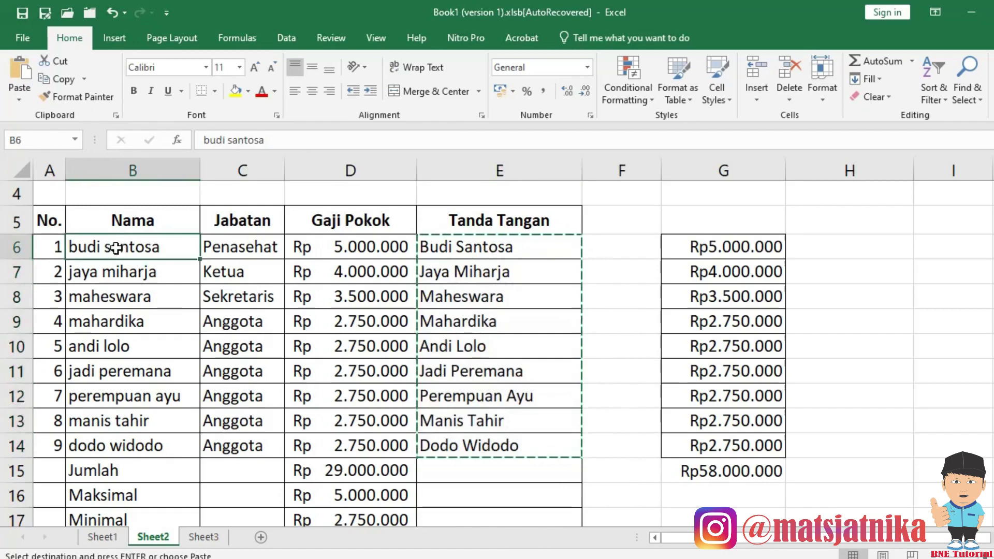
# Paste the proper-case names into B6 as Values only using Paste Special.
pyautogui.rightClick(115, 248)
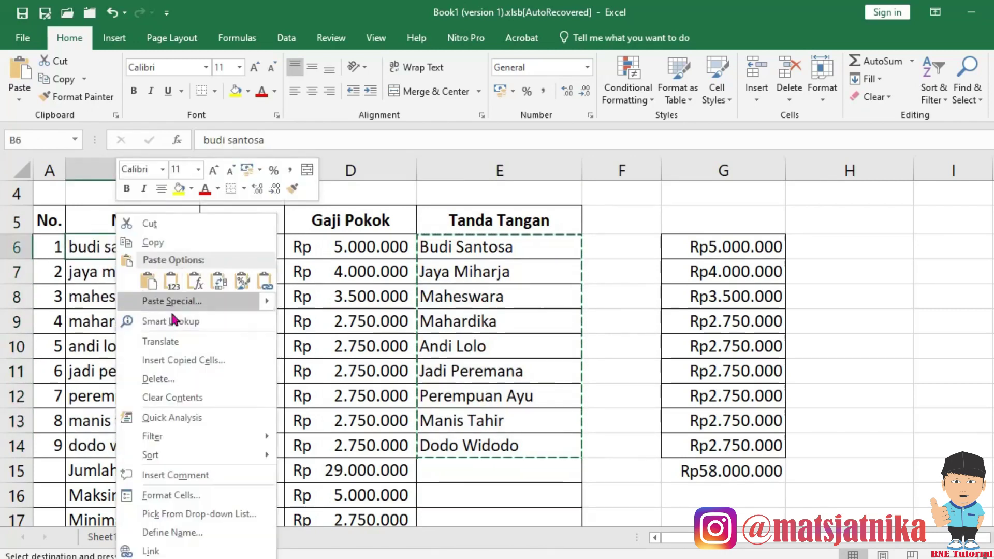
pyautogui.click(106, 262)
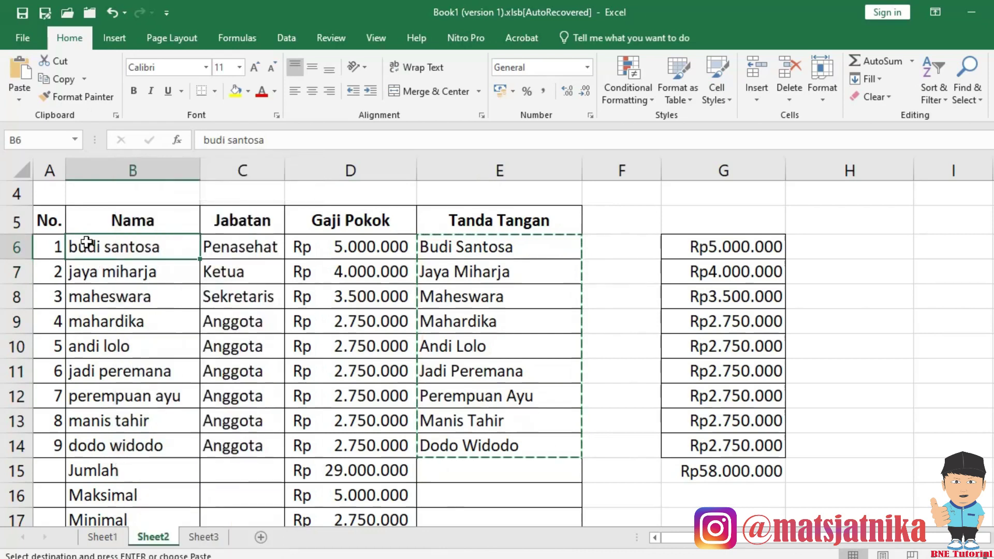
pyautogui.click(14, 98)
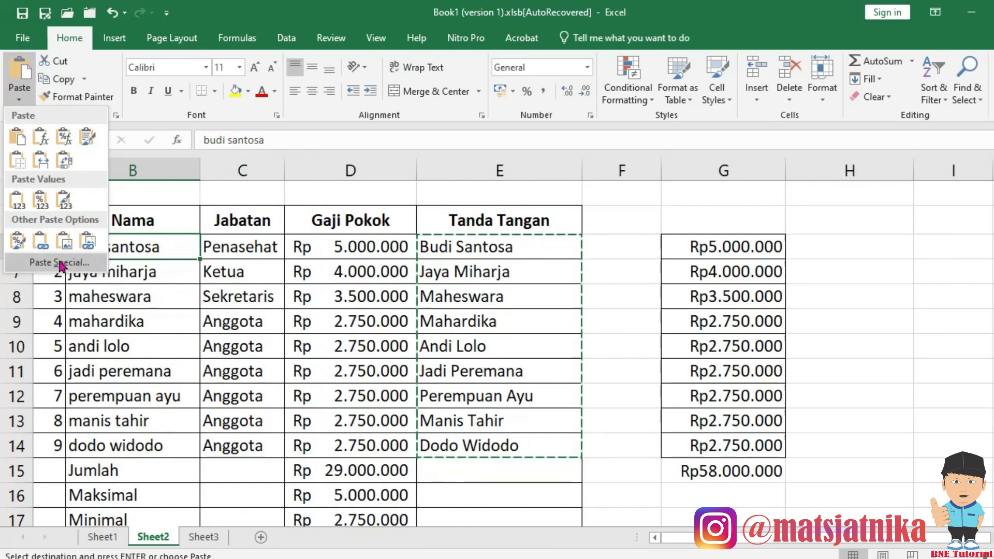
pyautogui.click(61, 263)
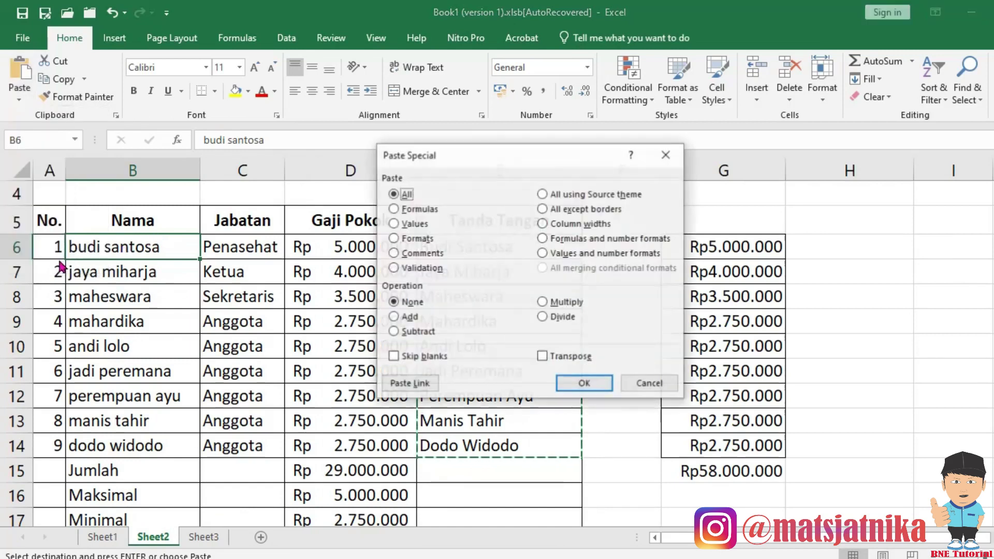
pyautogui.click(394, 224)
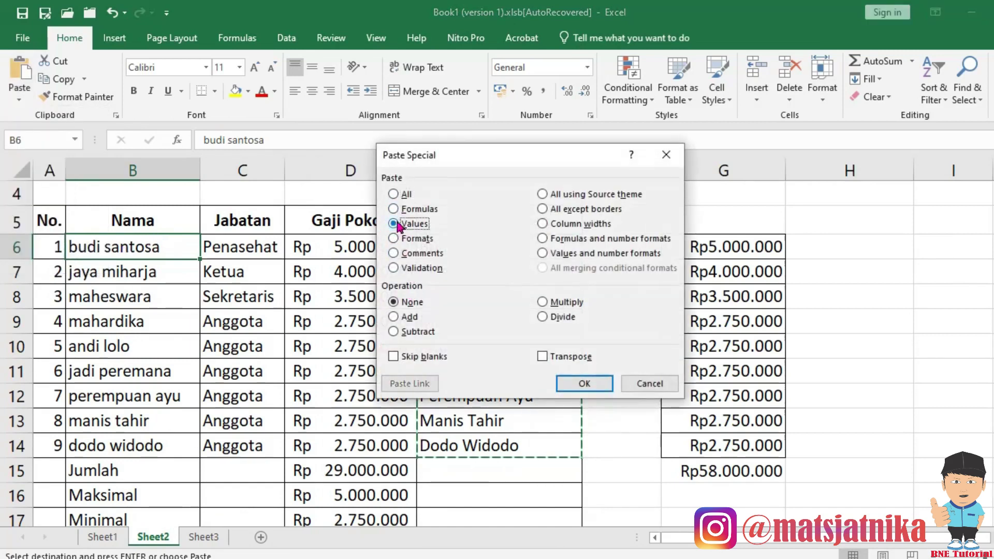
pyautogui.click(584, 386)
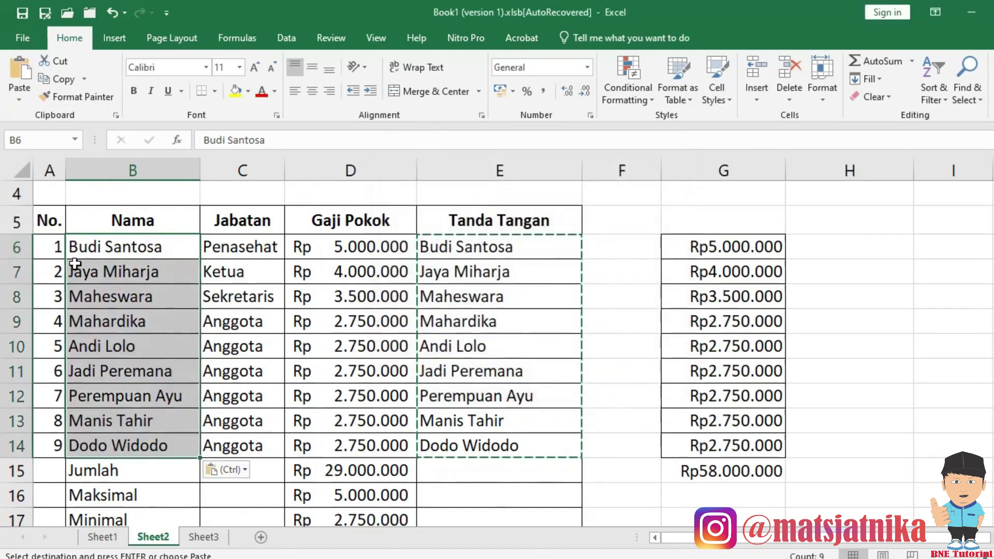
pyautogui.click(153, 288)
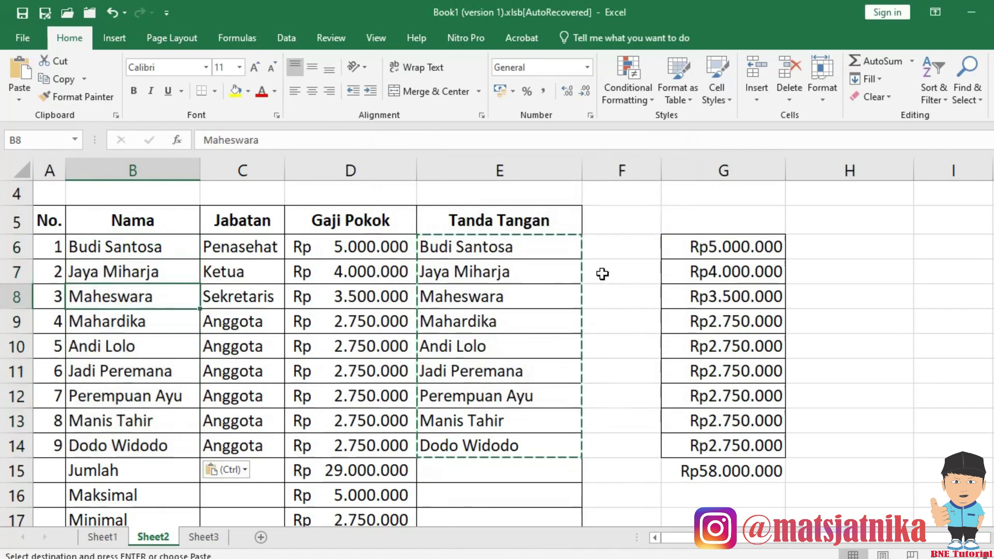
pyautogui.click(694, 245)
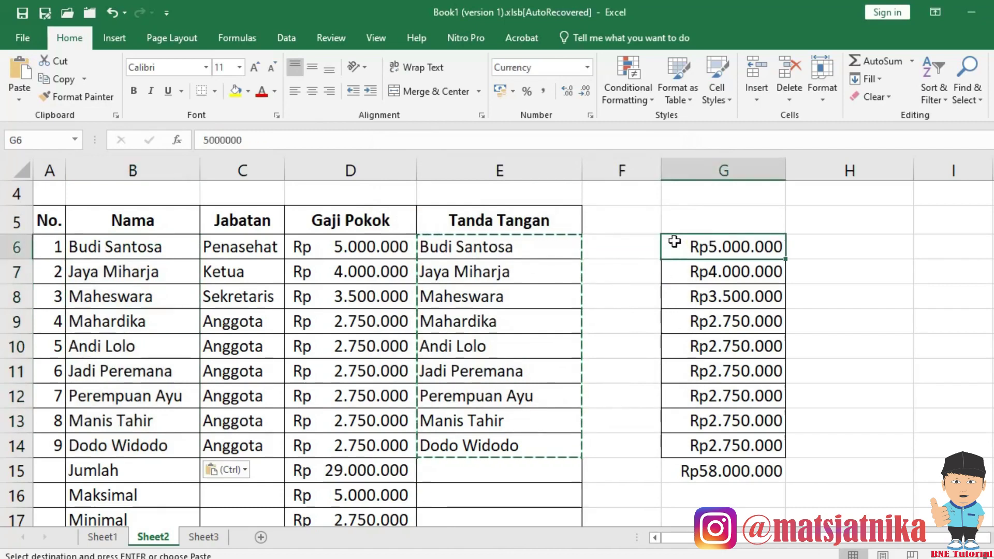
# Delete the entire column G that holds the Rupiah amounts.
pyautogui.scroll(-3, 751, 470)
pyautogui.keyDown('shift'); pyautogui.click(750, 473); pyautogui.keyUp('shift')
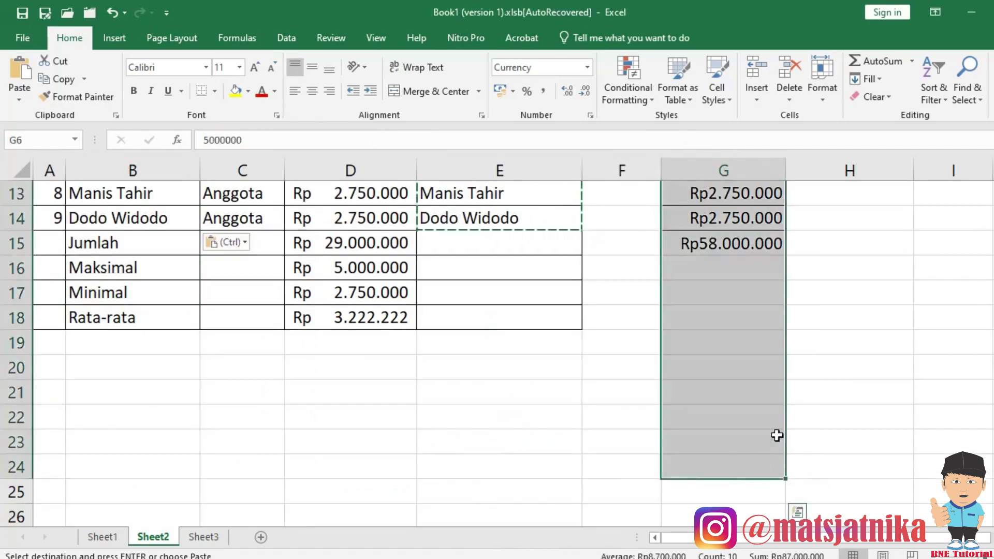
pyautogui.hotkey('alt', 'e')
pyautogui.press('d')
pyautogui.press('c')
pyautogui.press('Return')
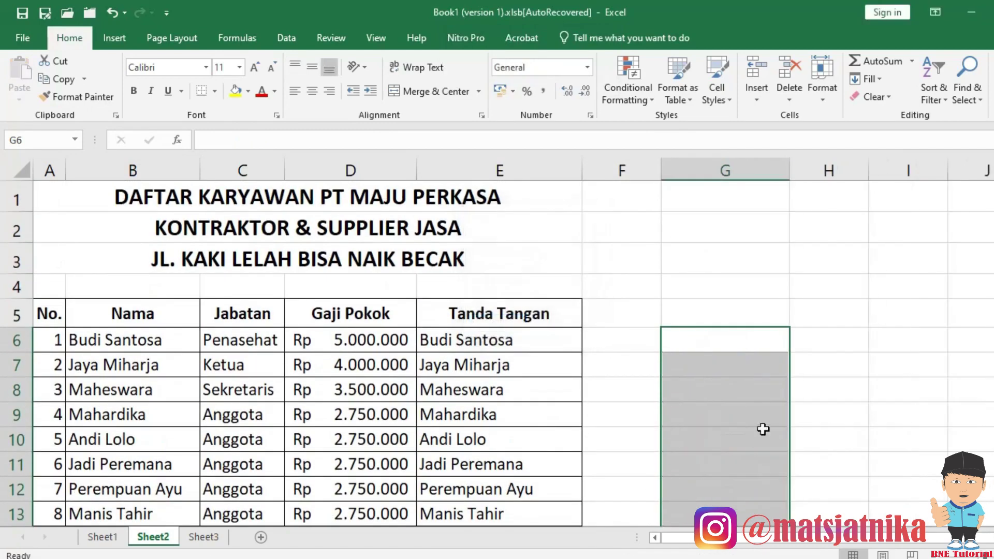
# Clear the PROPER formulas from the Tanda Tangan cells E6:E14.
pyautogui.click(701, 337)
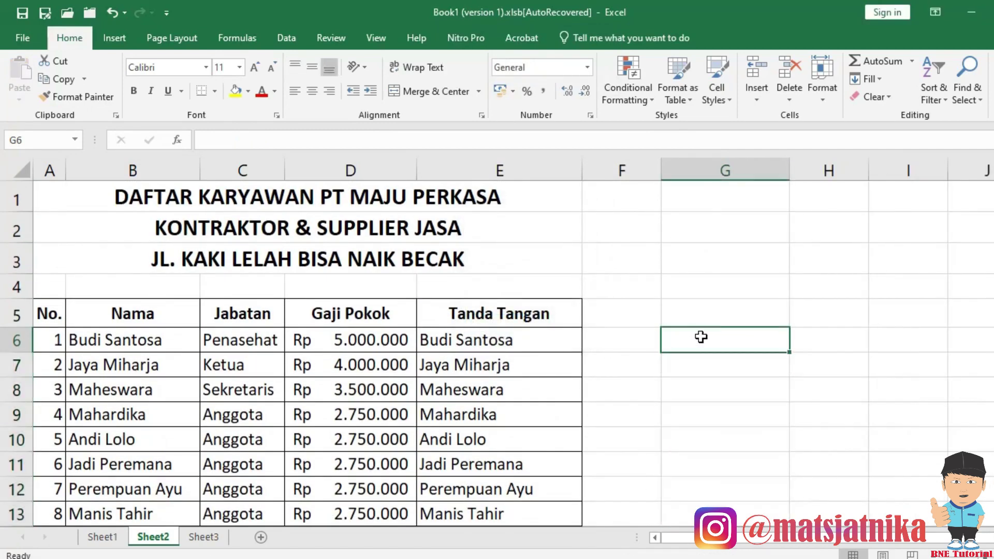
pyautogui.click(506, 340)
pyautogui.scroll(-3, 510, 344)
pyautogui.moveTo(519, 319); pyautogui.dragTo(533, 300)
pyautogui.press('Delete')
pyautogui.scroll(3, 530, 298)
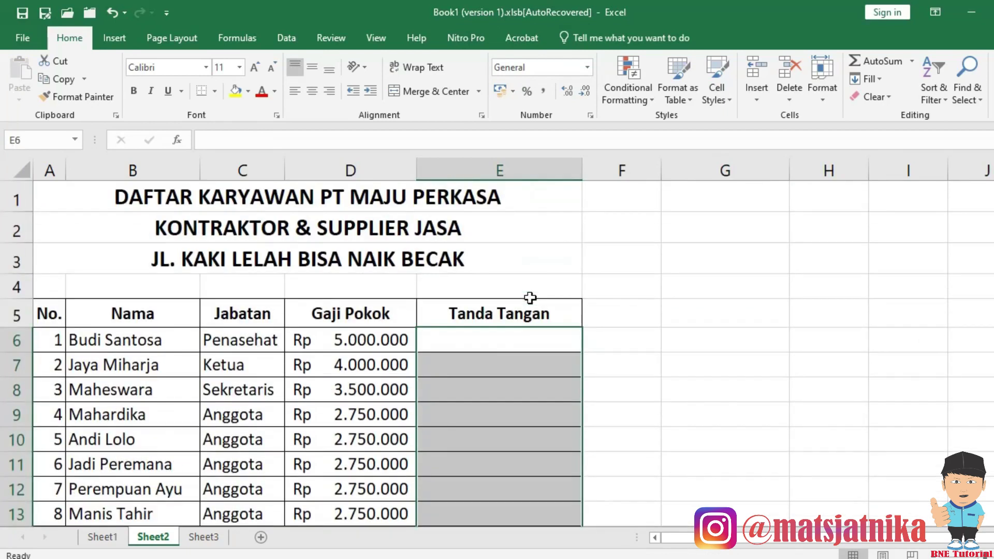
pyautogui.click(485, 344)
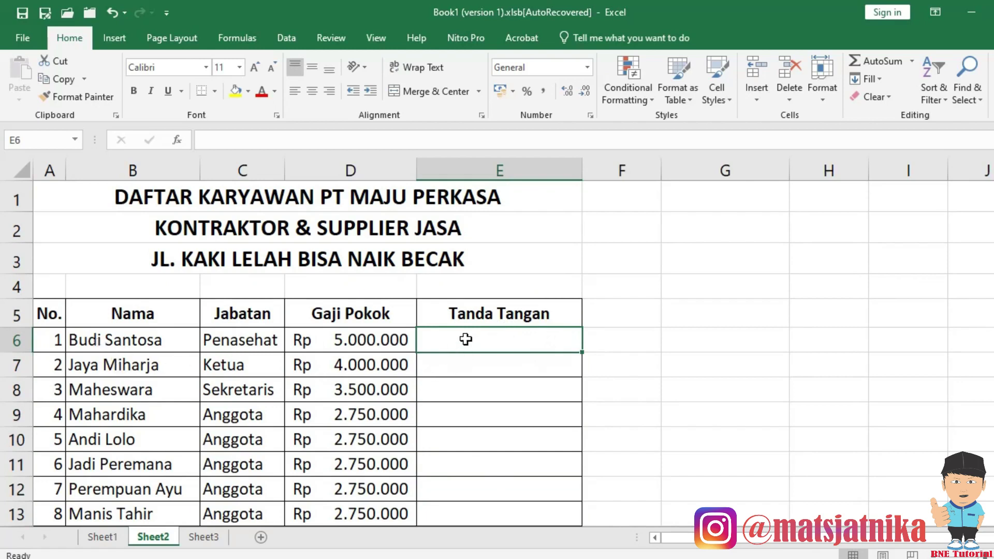
# Put the title 'Bpk. ' with a trailing space in helper cell F6, leaving E6 empty.
pyautogui.write('Bpk.')
pyautogui.press('Return')
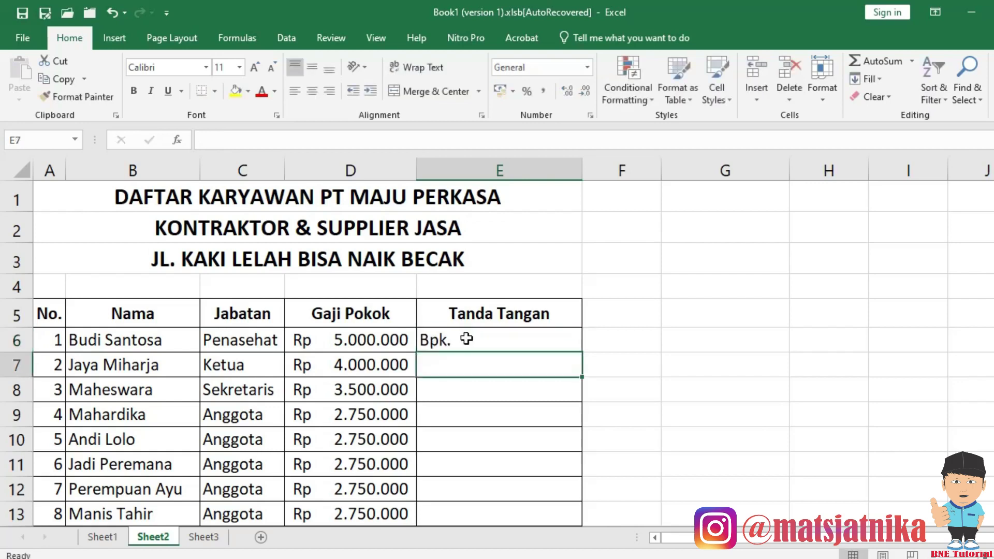
pyautogui.click(467, 339)
pyautogui.press('Delete')
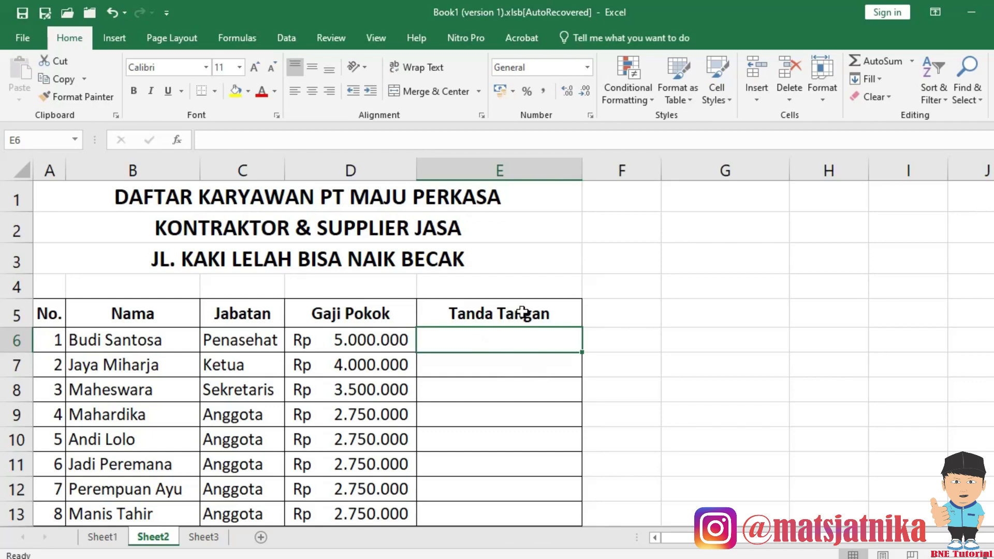
pyautogui.press('Right')
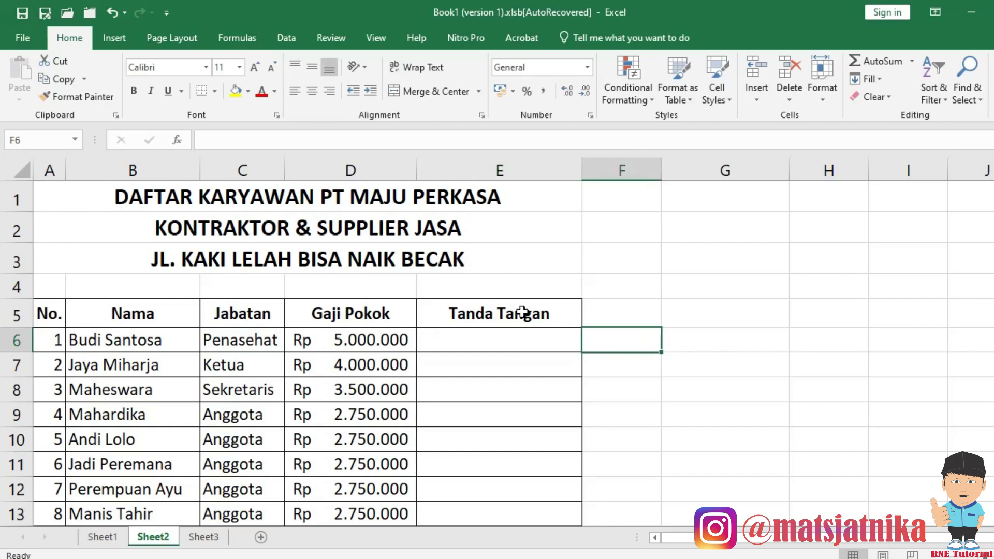
pyautogui.write('Bpk.')
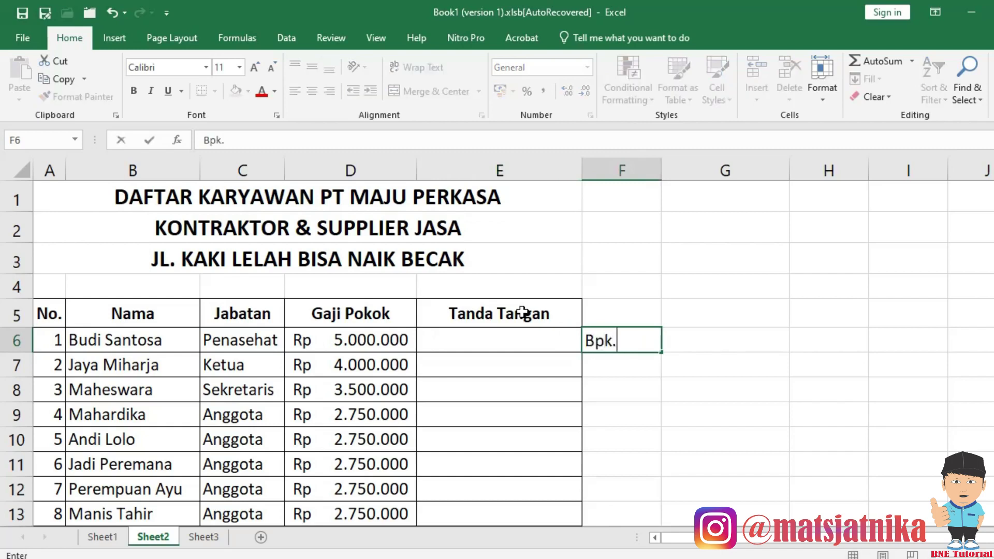
pyautogui.press('Return')
pyautogui.press('Up')
pyautogui.press('Left')
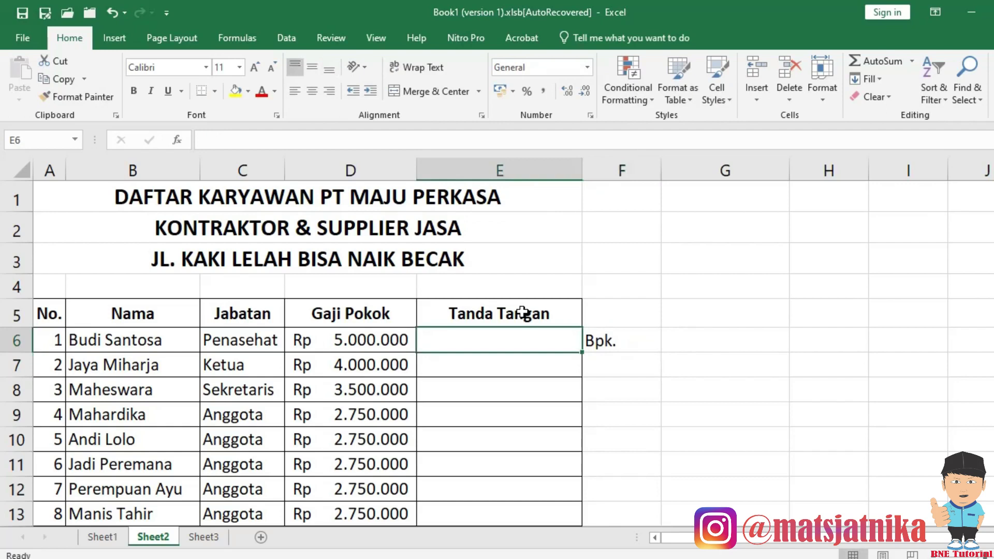
pyautogui.write('=')
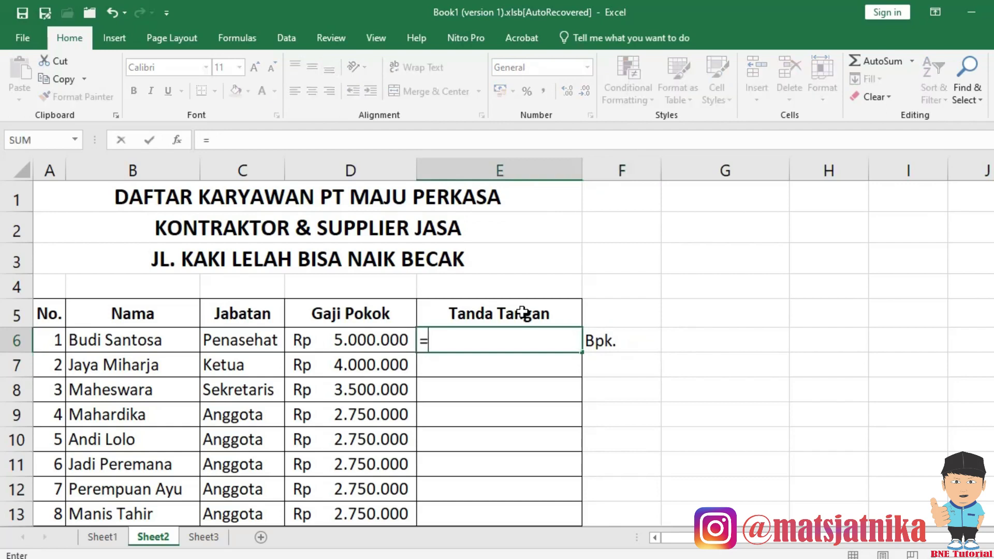
pyautogui.press('Escape')
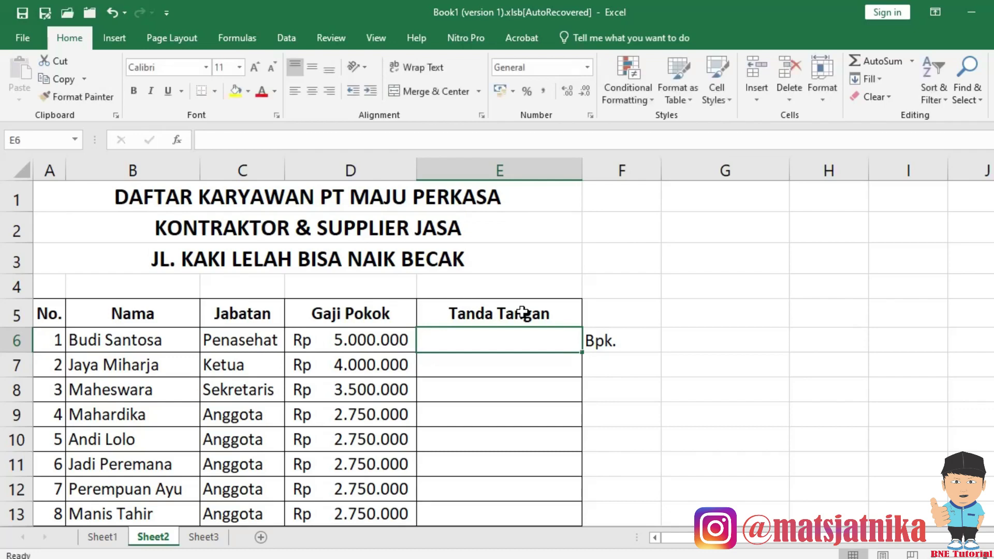
pyautogui.press('Right')
pyautogui.press('F2')
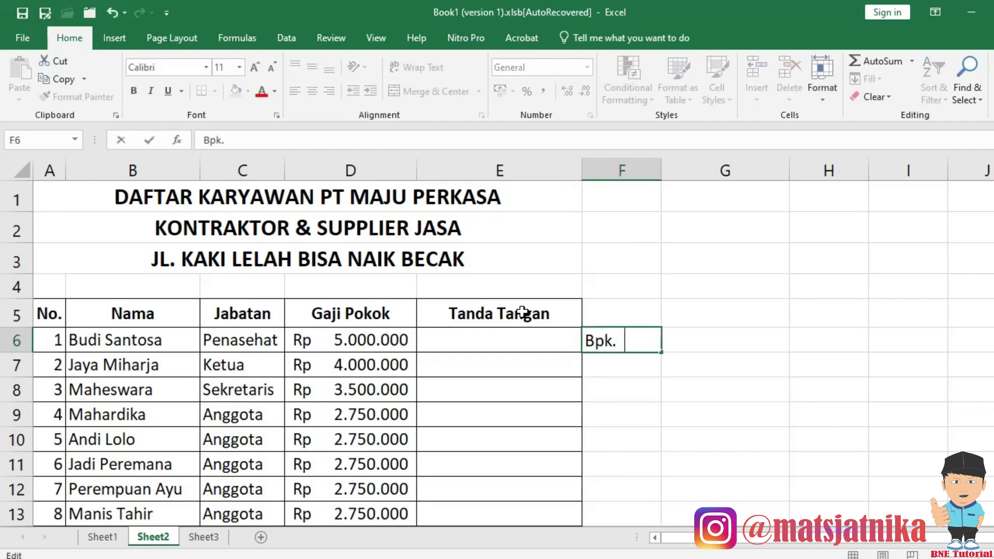
pyautogui.press('Return')
# Begin E6's formula as =F6& to reference the title cell.
pyautogui.press('Up')
pyautogui.press('Left')
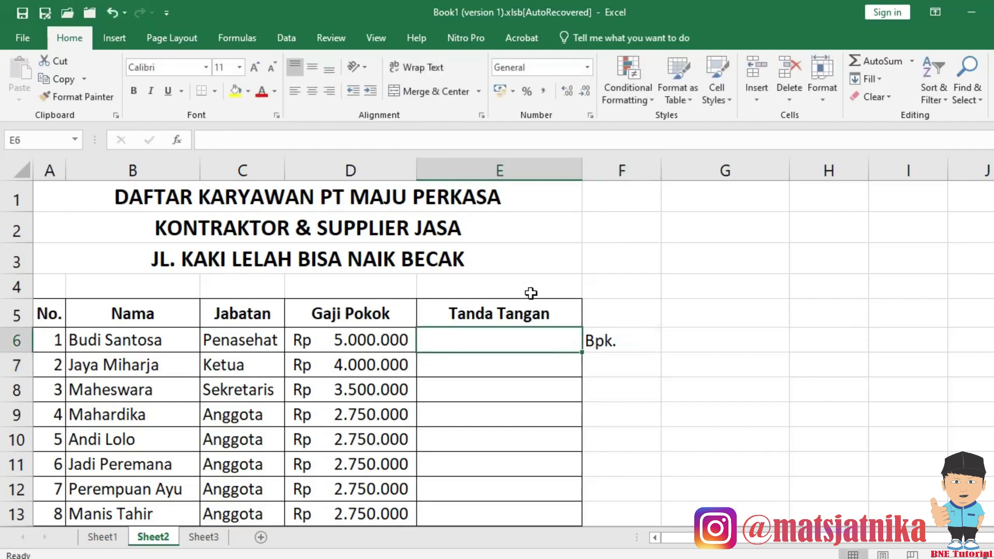
pyautogui.write('=')
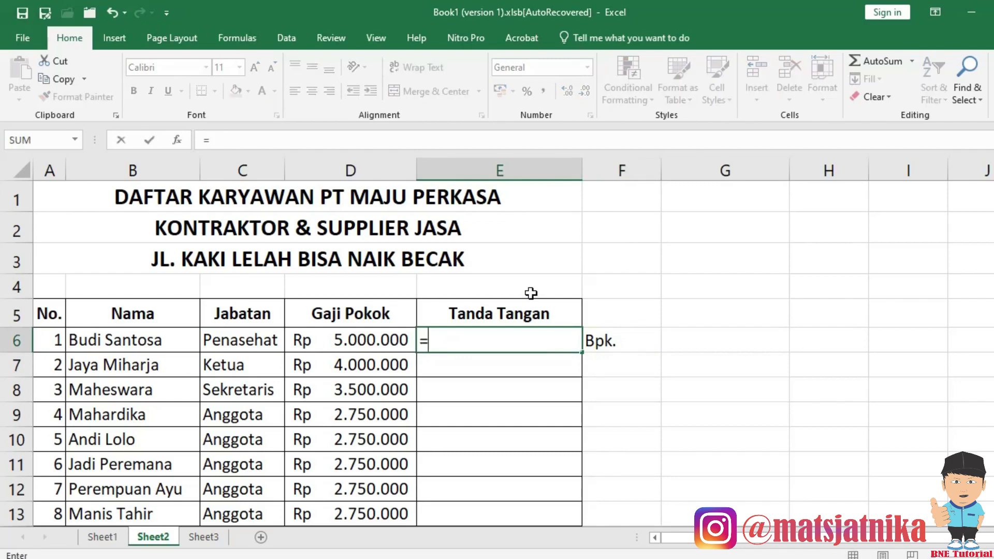
pyautogui.press('Right')
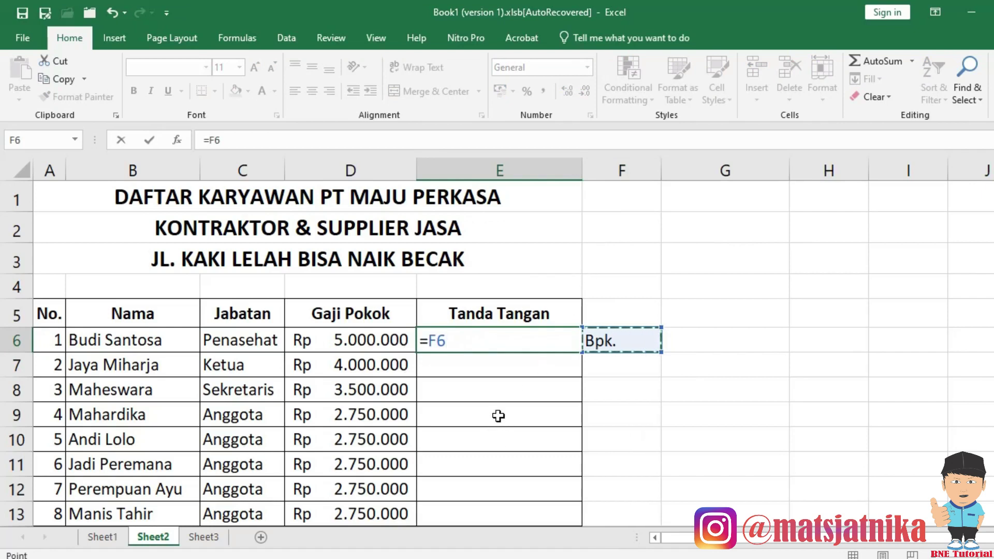
pyautogui.write('&')
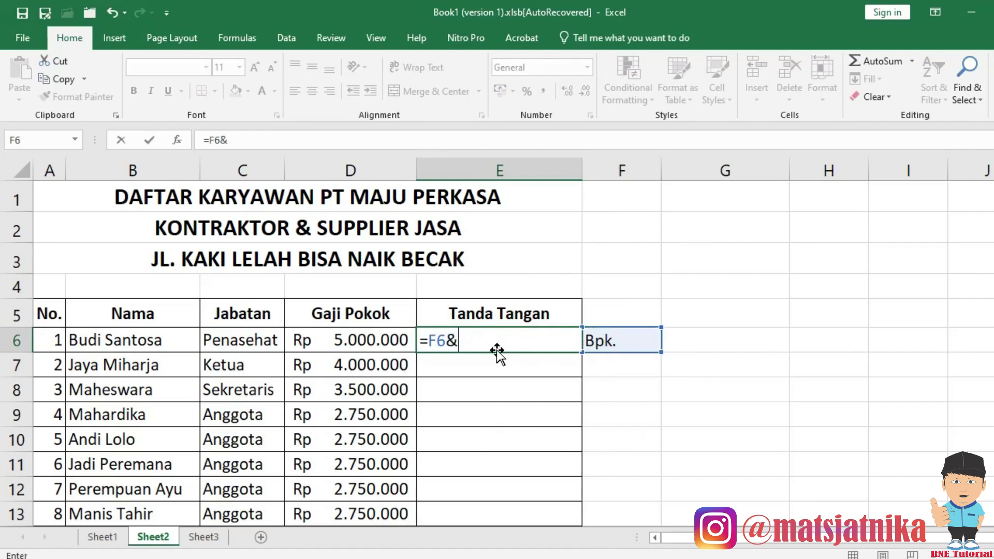
pyautogui.click(104, 345)
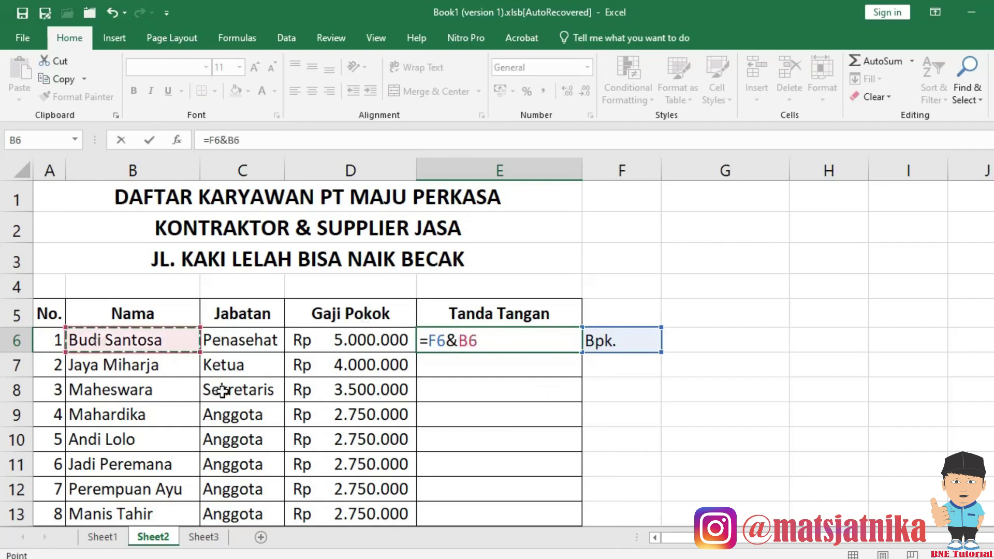
pyautogui.press('Return')
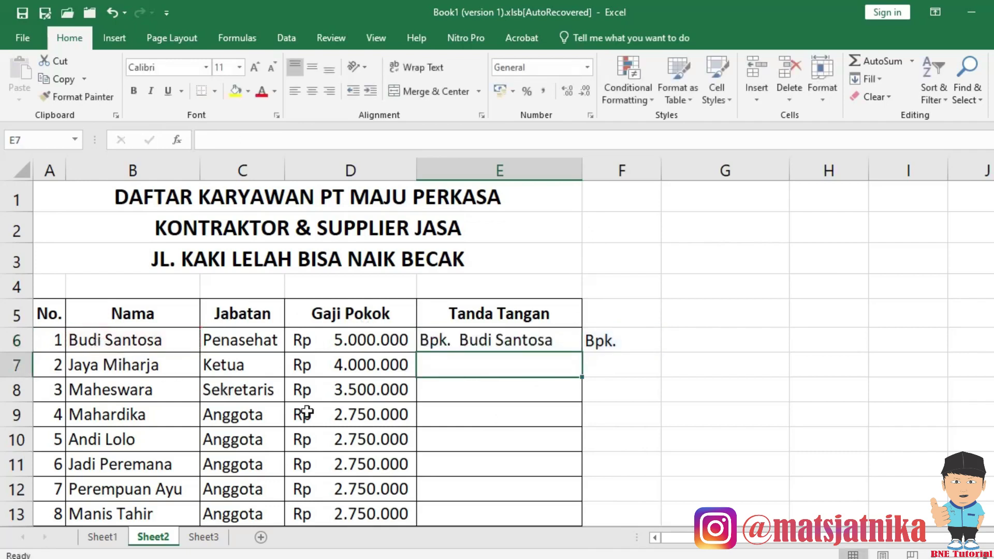
pyautogui.click(486, 342)
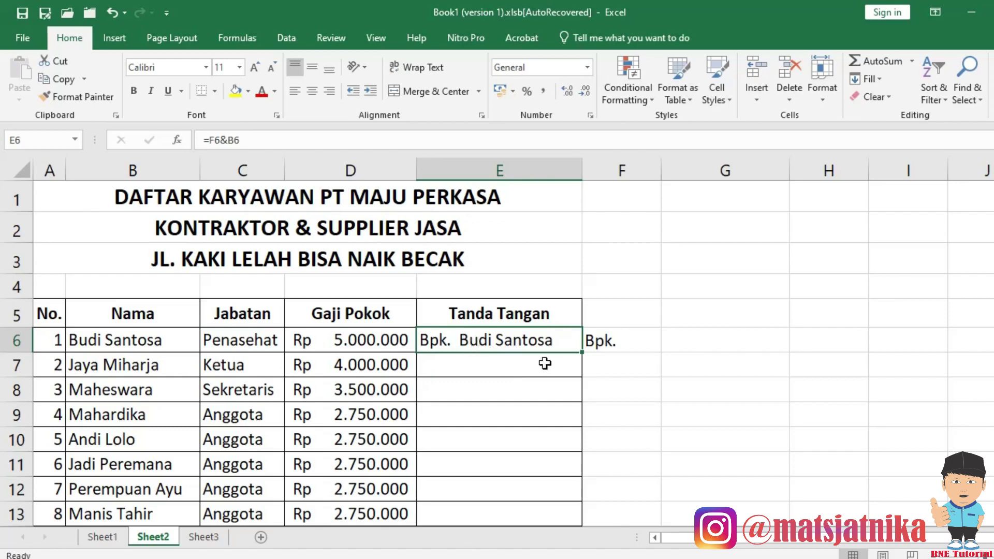
pyautogui.click(614, 342)
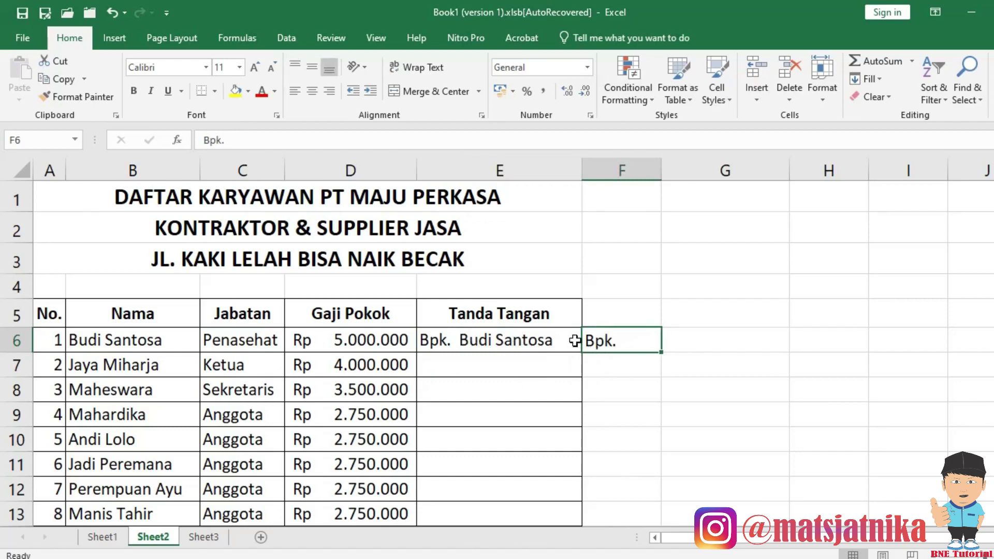
pyautogui.click(522, 340)
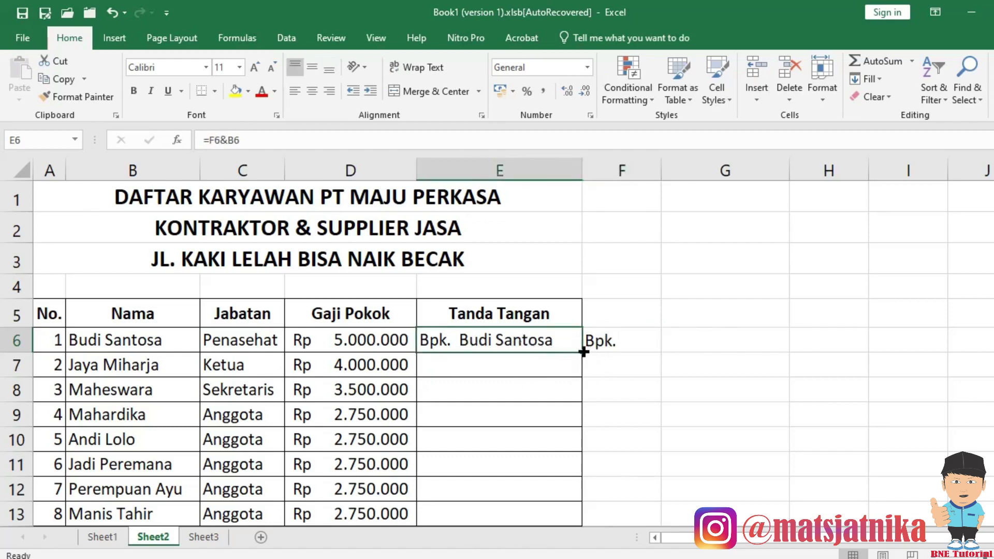
pyautogui.hotkey('ctrl', 'c')
pyautogui.click(524, 362)
# Paste the E6 formula into E7:E14, which show names without the Bpk. prefix.
pyautogui.scroll(-1, 516, 440)
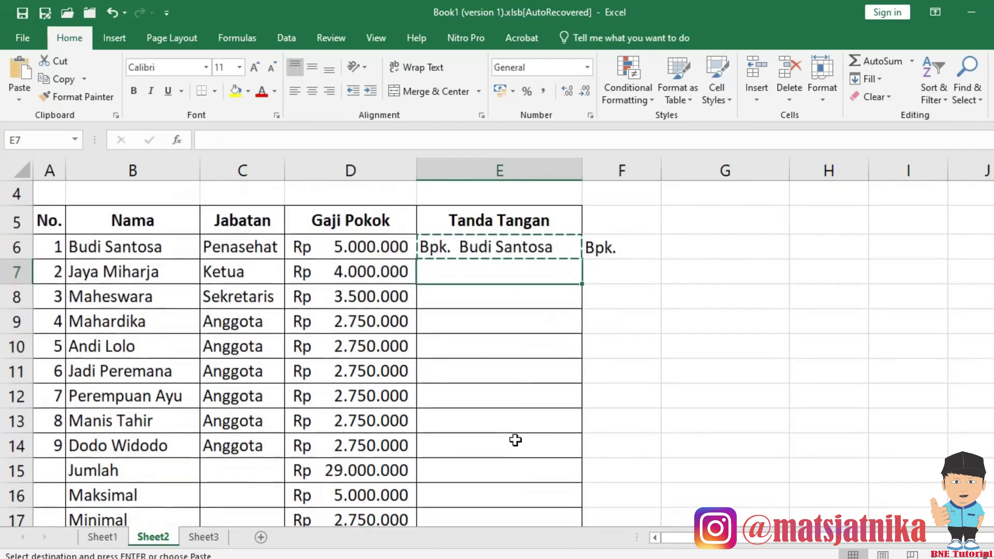
pyautogui.keyDown('shift'); pyautogui.click(508, 451); pyautogui.keyUp('shift')
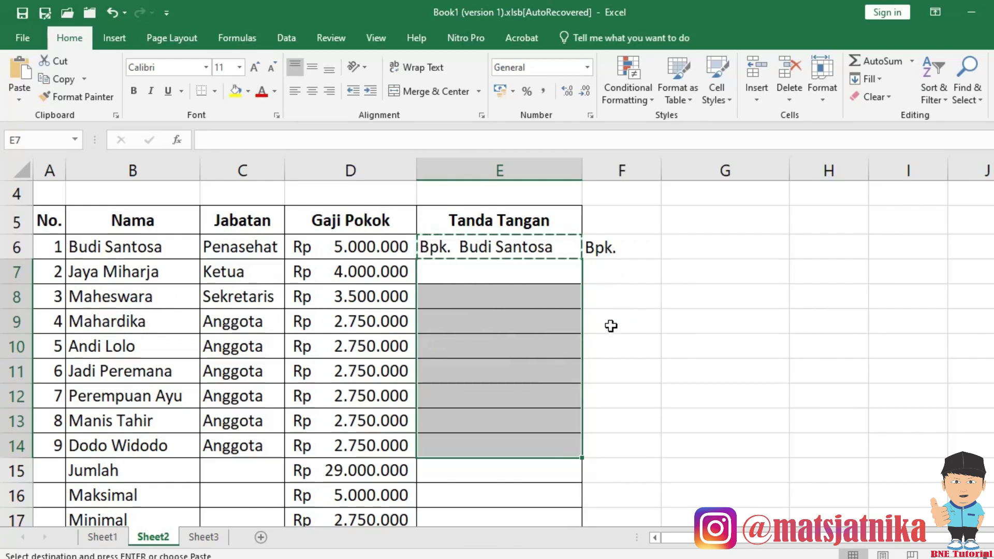
pyautogui.press('Return')
pyautogui.click(483, 266)
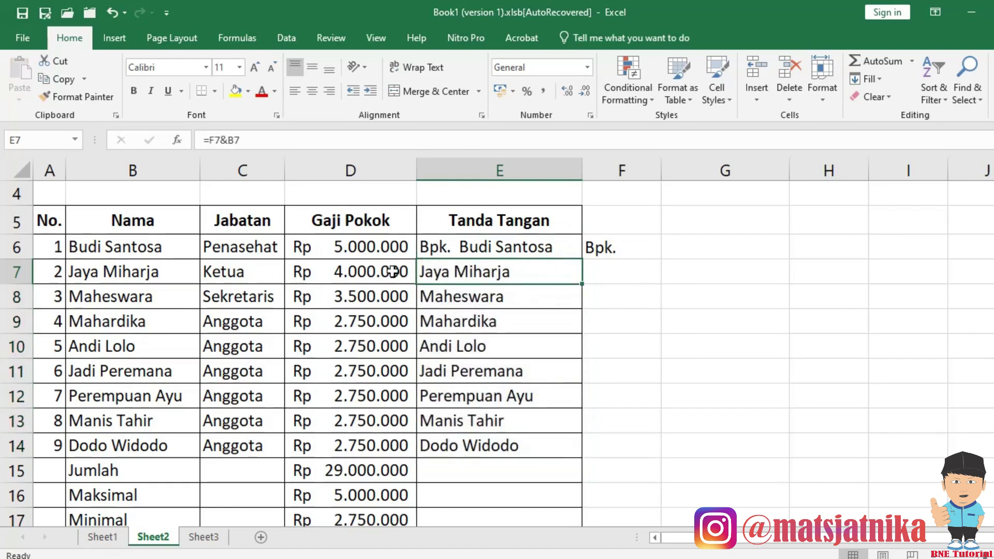
# Inspect B6, F6, rows 6–7 and the empty F7, then begin rewriting E6's formula.
pyautogui.click(116, 252)
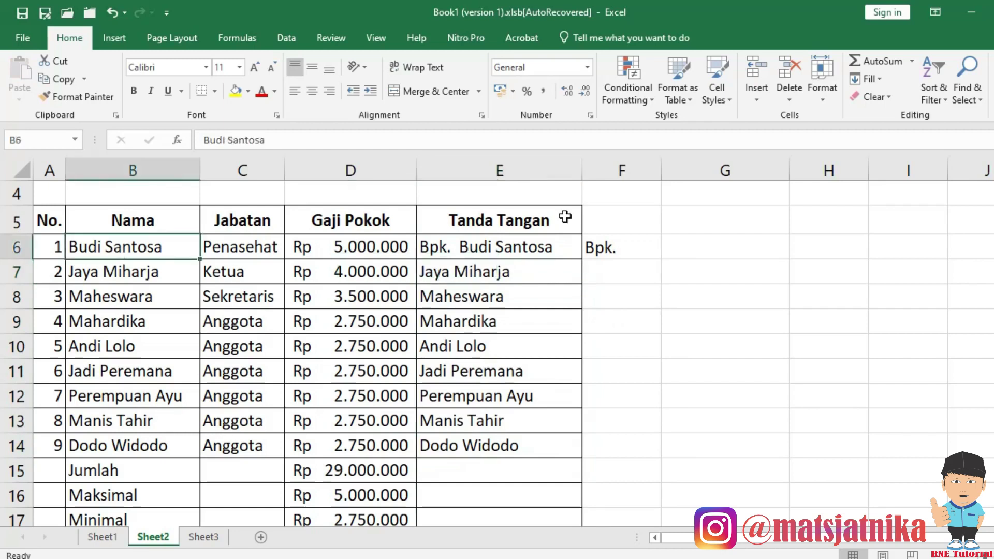
pyautogui.click(615, 253)
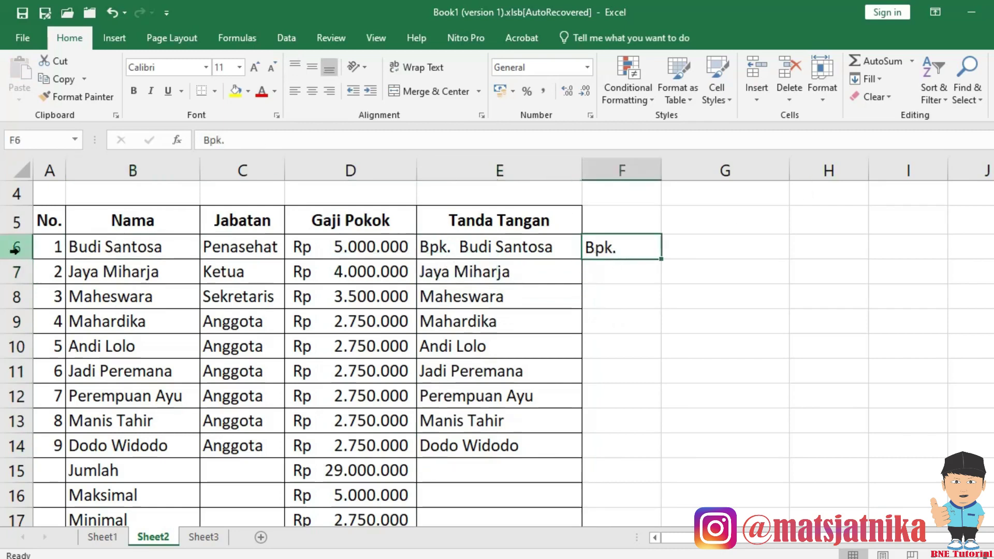
pyautogui.click(16, 248)
pyautogui.click(17, 271)
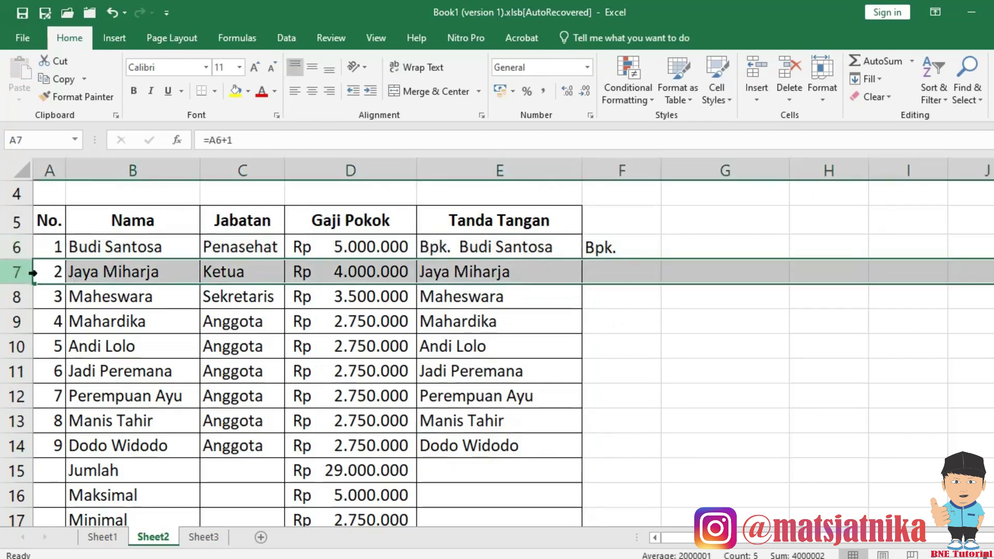
pyautogui.click(611, 268)
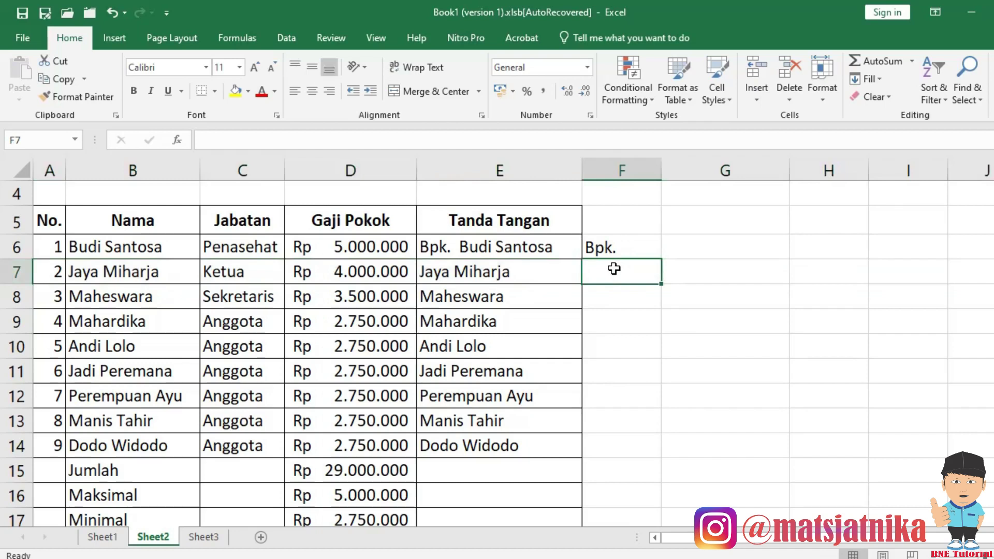
pyautogui.click(551, 248)
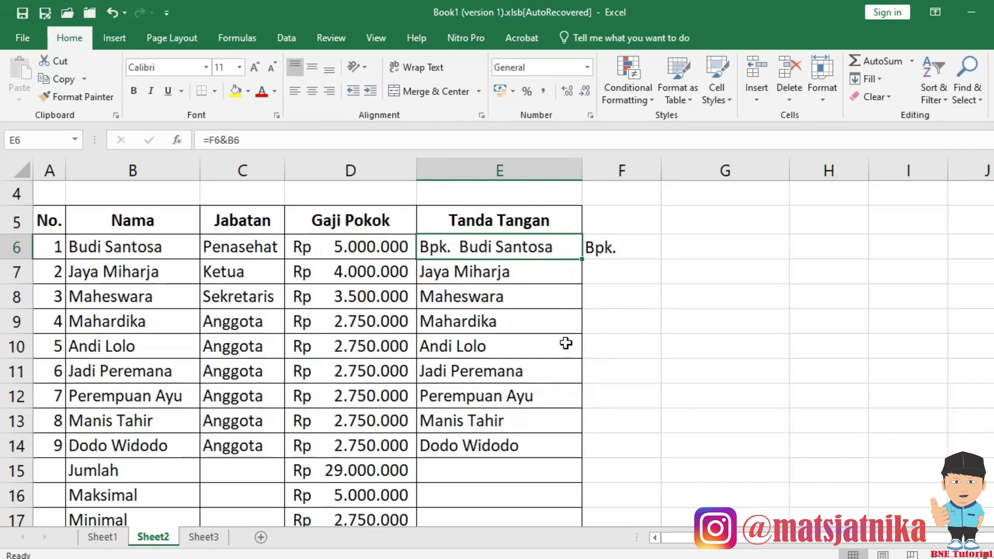
pyautogui.write('=')
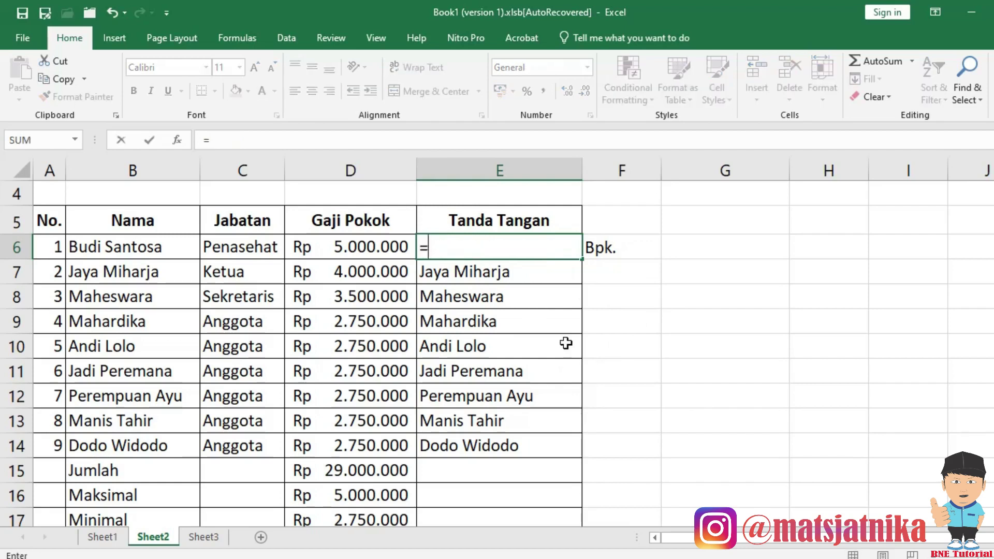
# Complete E6's formula as =$F$6&B6 with an absolute title reference.
pyautogui.click(629, 254)
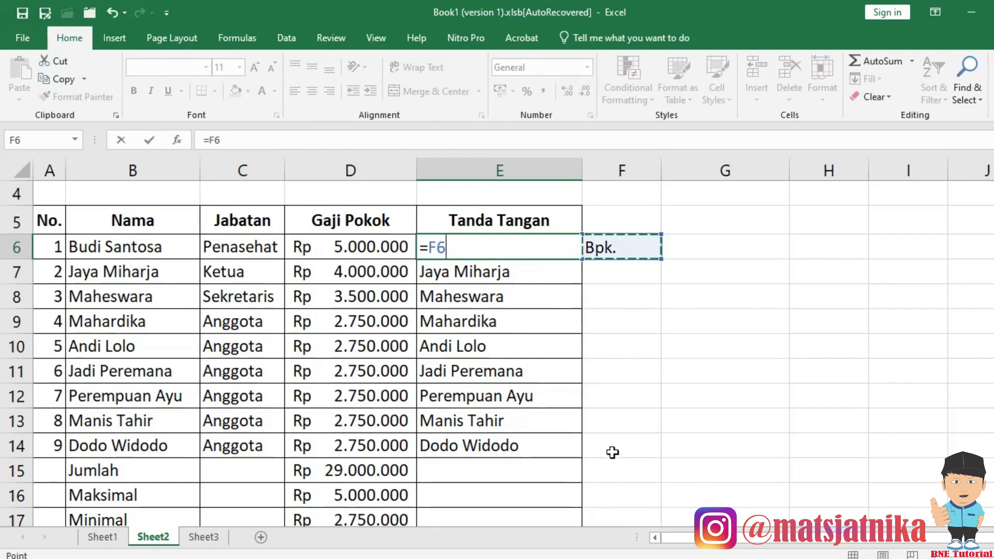
pyautogui.press('F4')
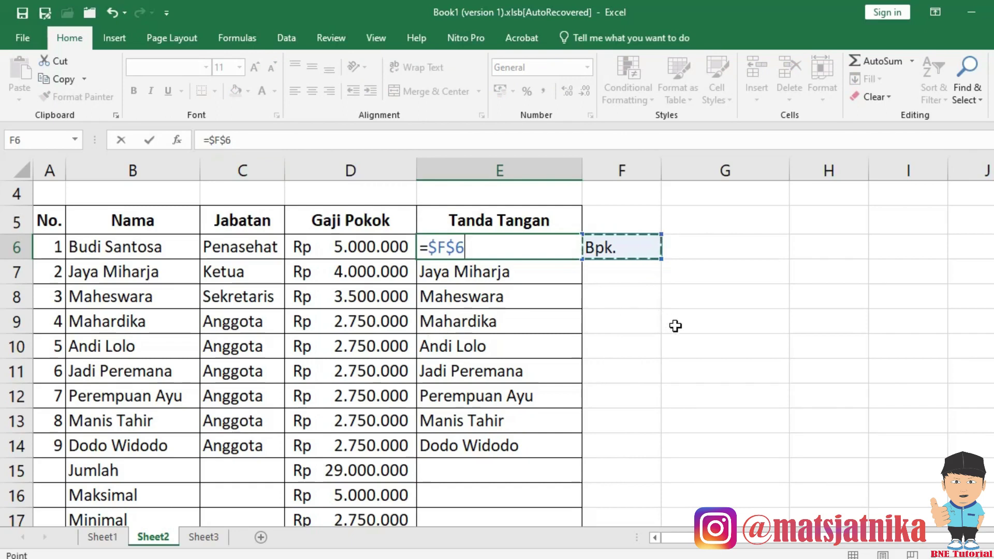
pyautogui.write('&')
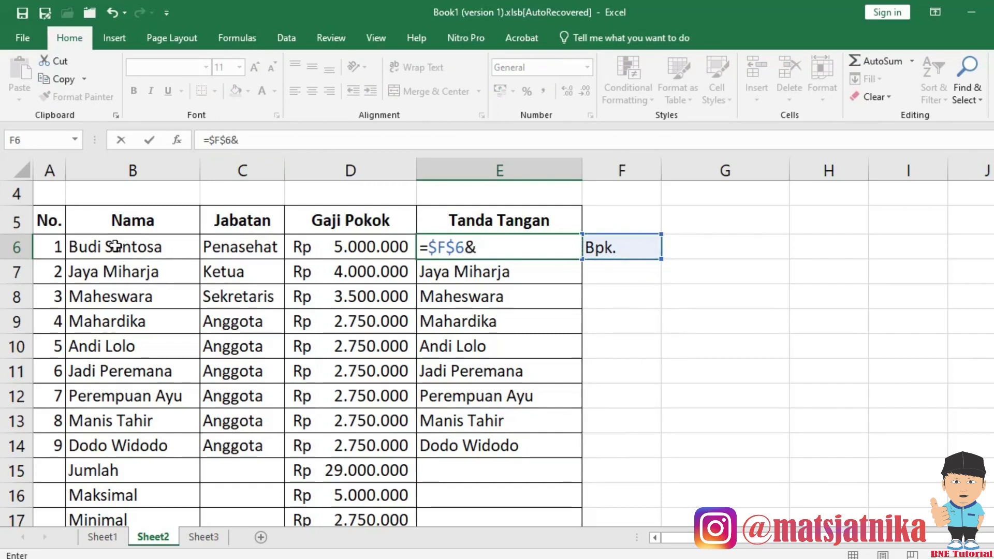
pyautogui.click(115, 247)
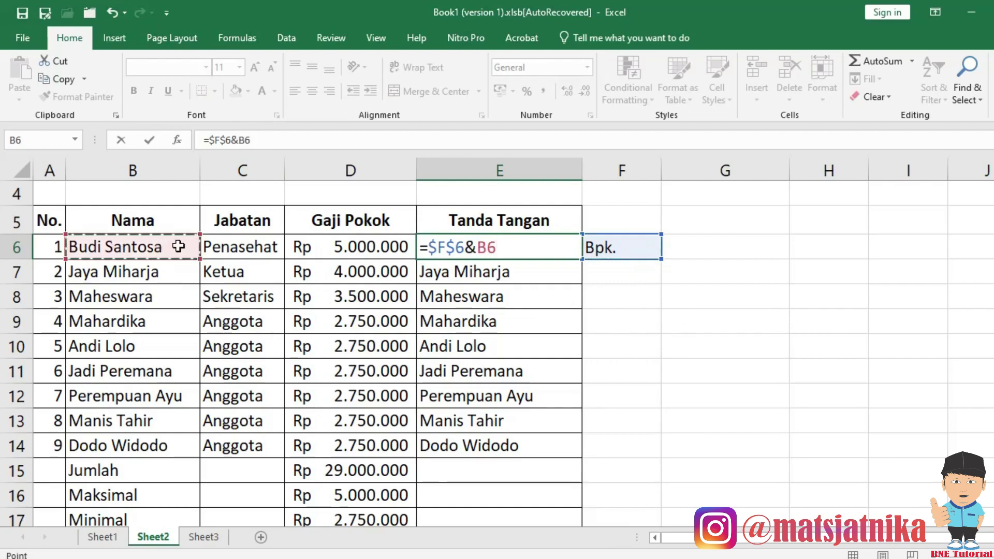
pyautogui.press('Return')
# Copy the =$F$6&B6 formula from E6 into E7:E14.
pyautogui.click(485, 251)
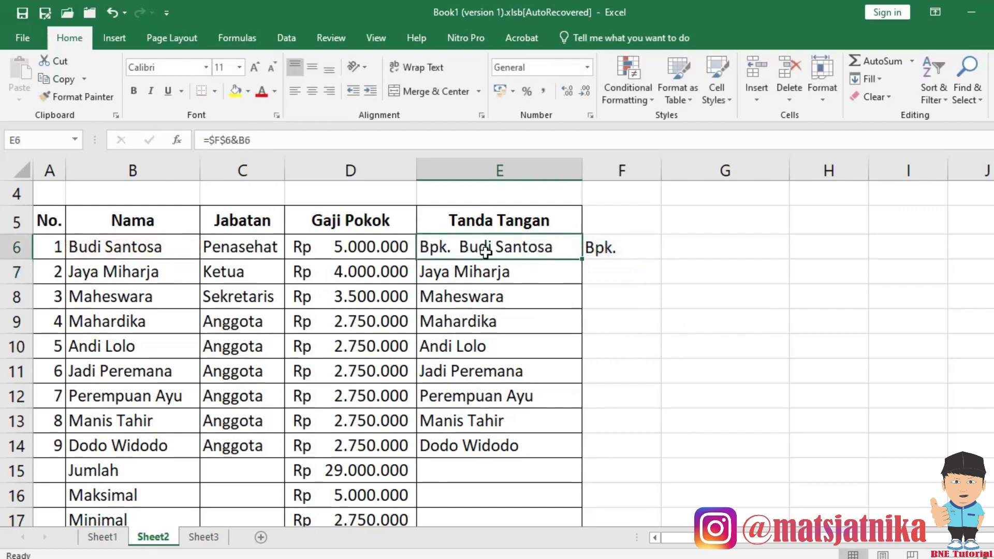
pyautogui.hotkey('ctrl', 'c')
pyautogui.moveTo(507, 281); pyautogui.dragTo(491, 451)
pyautogui.press('Return')
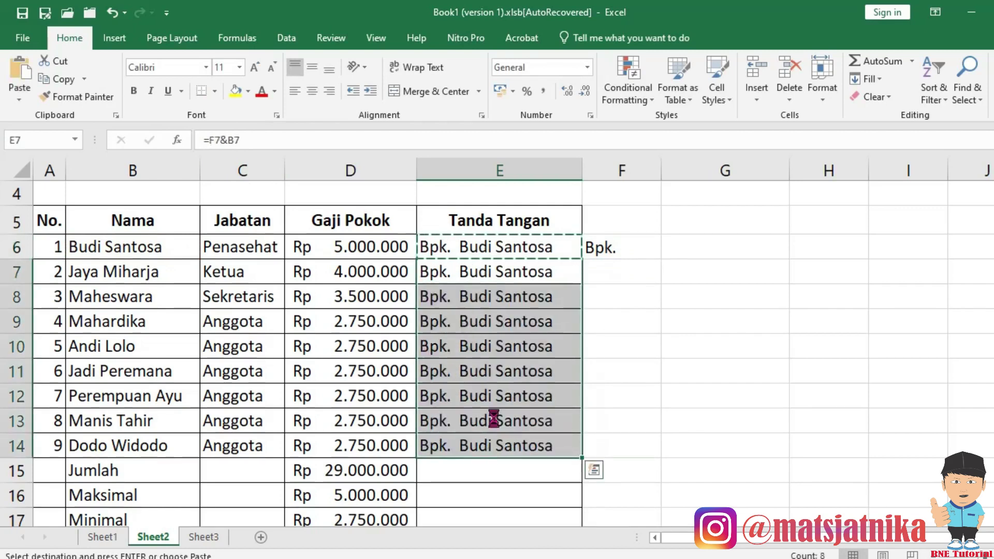
pyautogui.click(471, 275)
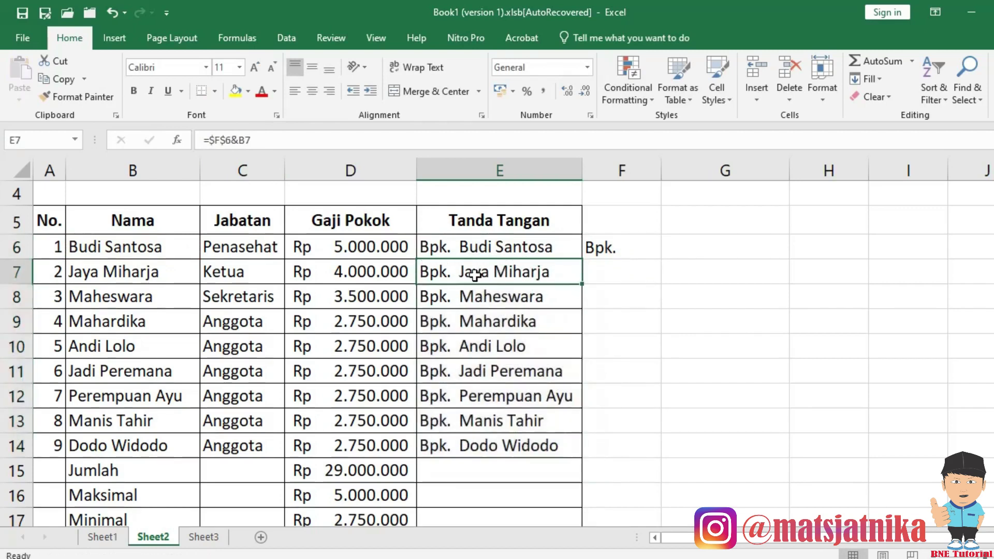
pyautogui.click(470, 248)
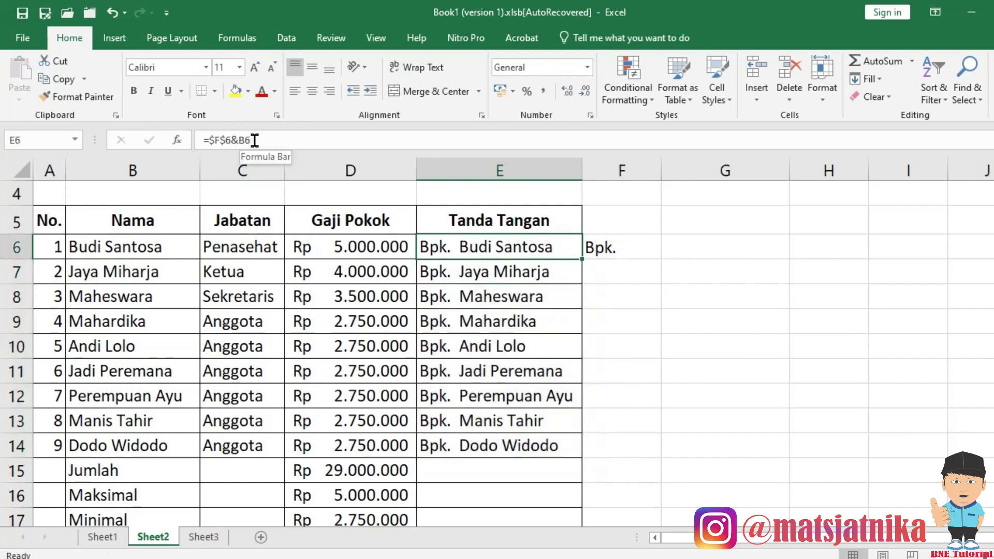
pyautogui.click(484, 275)
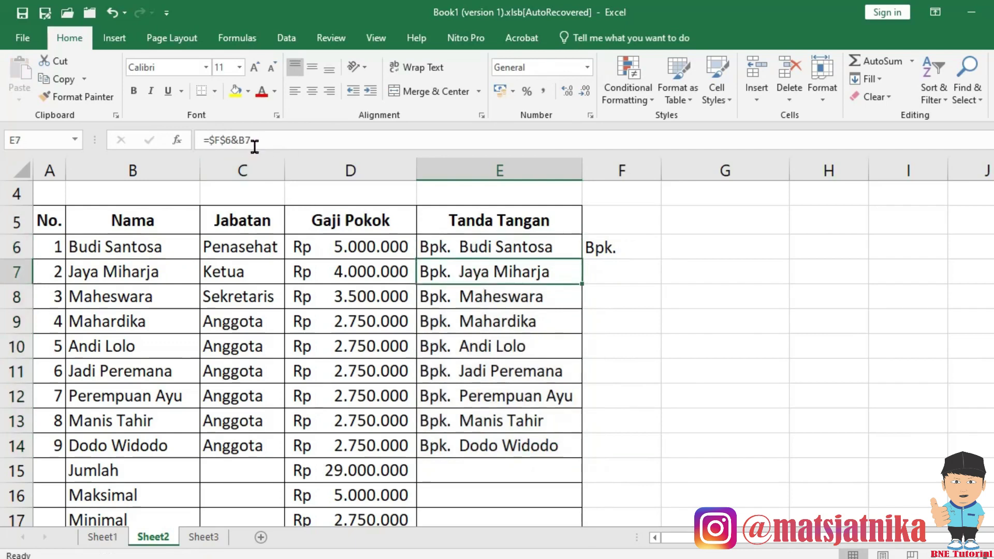
pyautogui.click(464, 297)
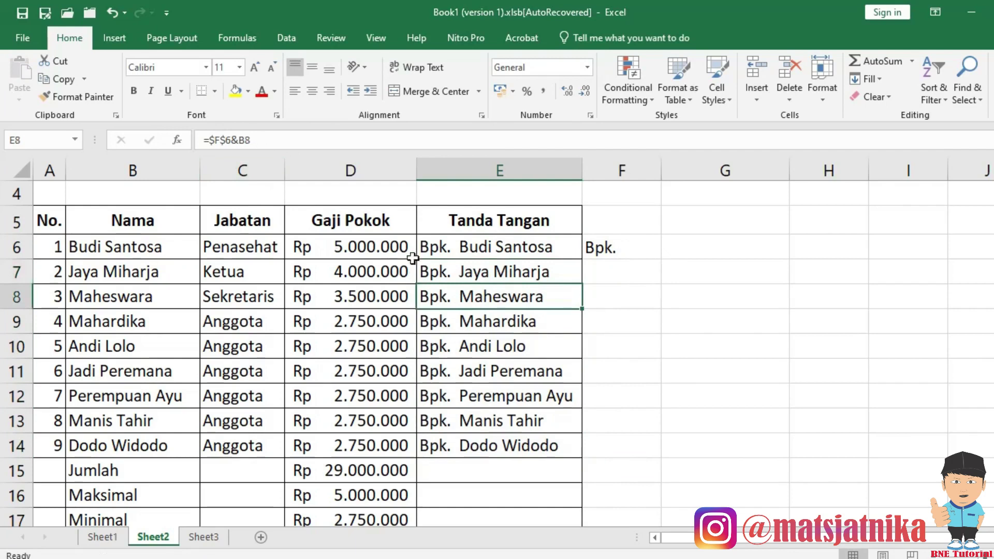
pyautogui.click(487, 246)
pyautogui.click(599, 248)
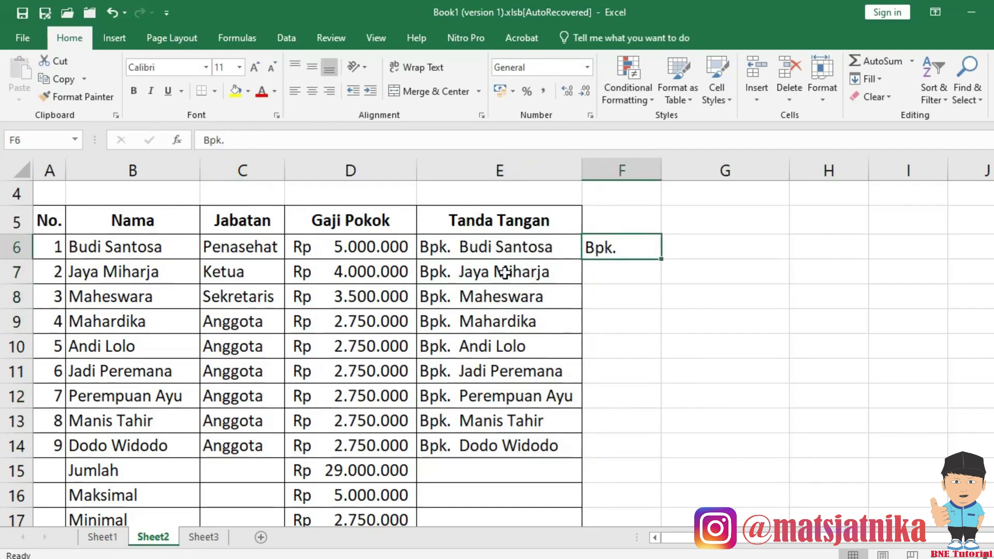
pyautogui.click(555, 245)
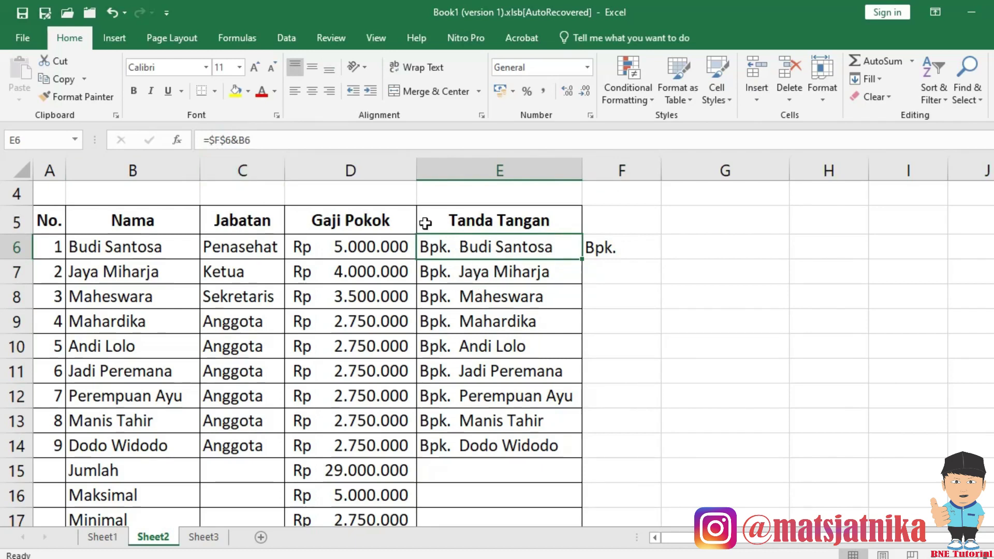
pyautogui.press('Down')
pyautogui.press('Down')
pyautogui.press('Down')
pyautogui.press('Down')
pyautogui.press('Down')
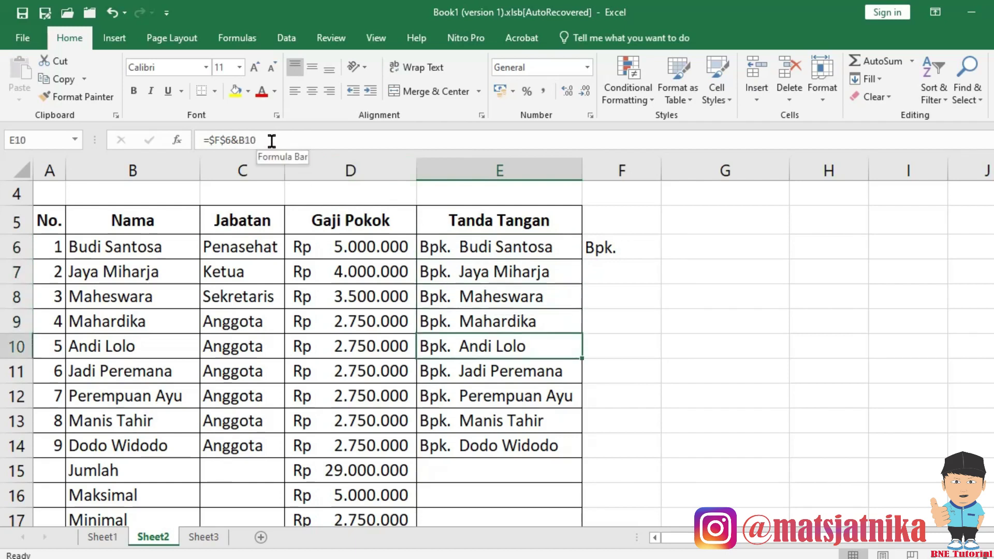
pyautogui.press('Down')
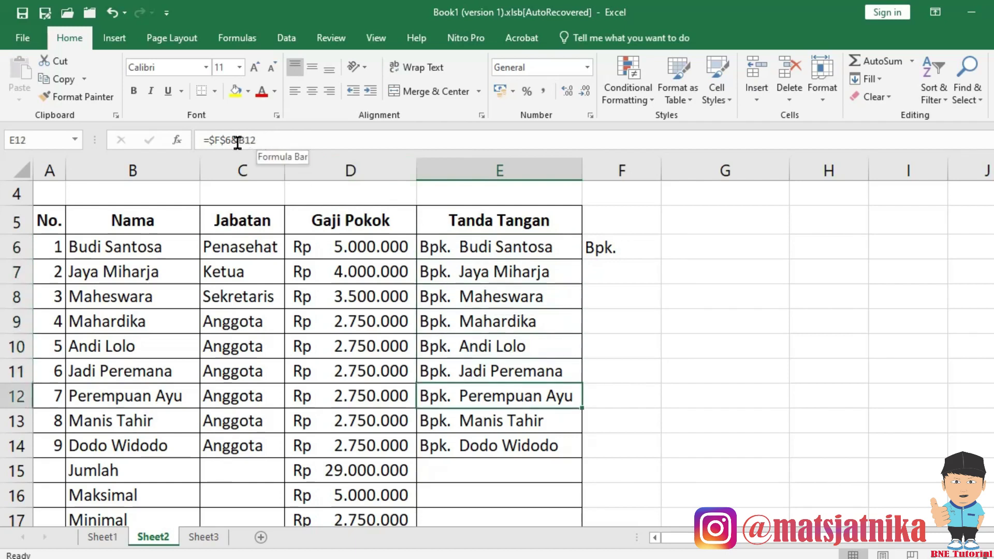
pyautogui.click(628, 250)
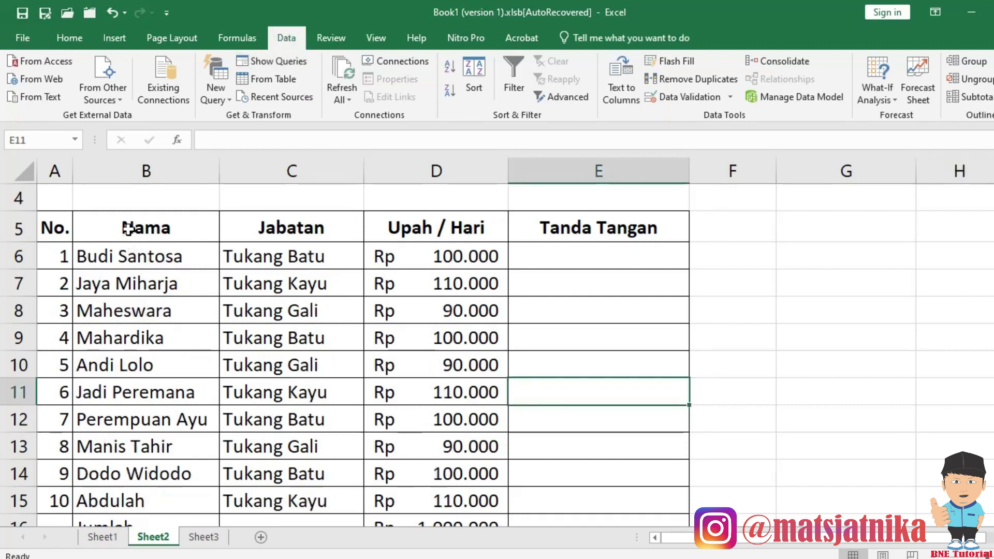
# Select the worker table from the Nama header through row 15 and sort it A to Z.
pyautogui.click(19, 226)
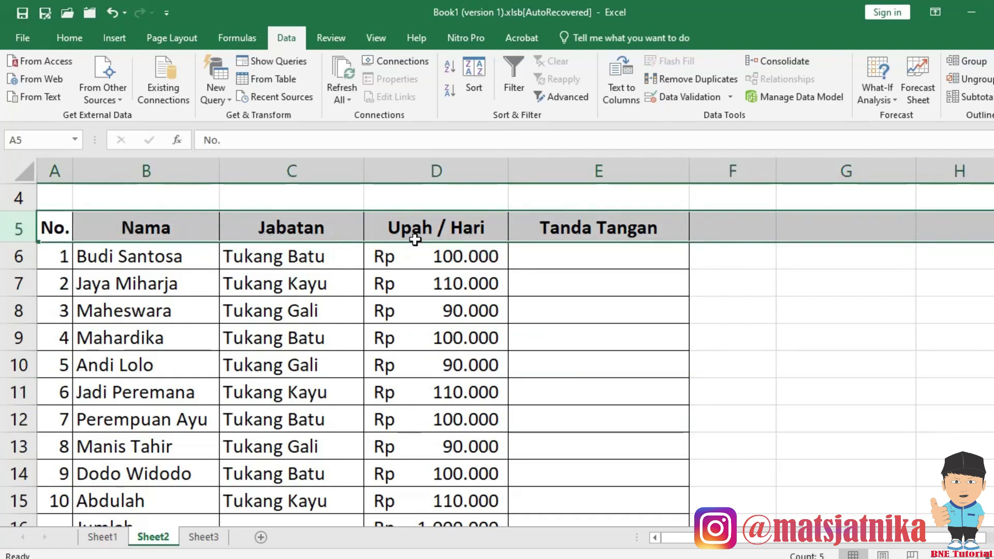
pyautogui.click(147, 230)
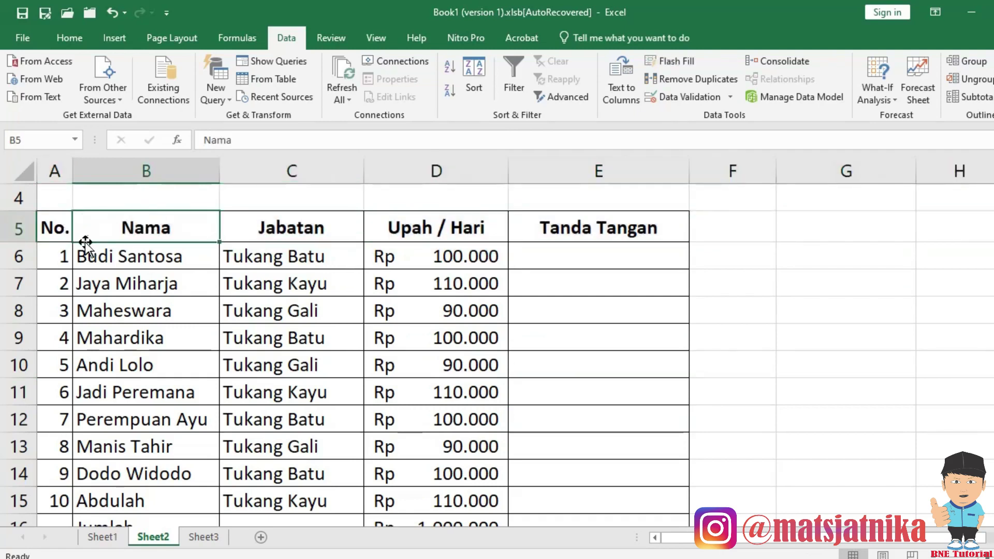
pyautogui.click(61, 229)
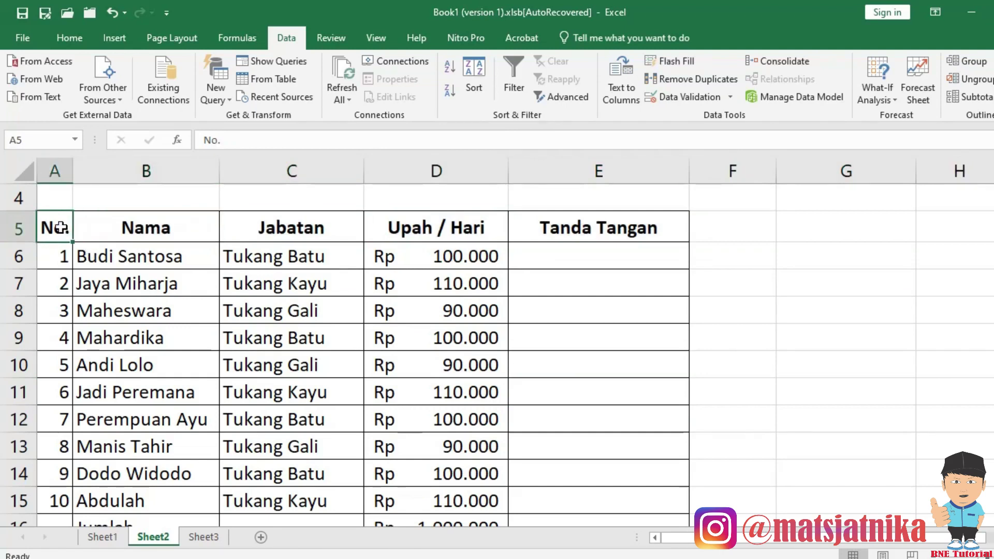
pyautogui.click(133, 228)
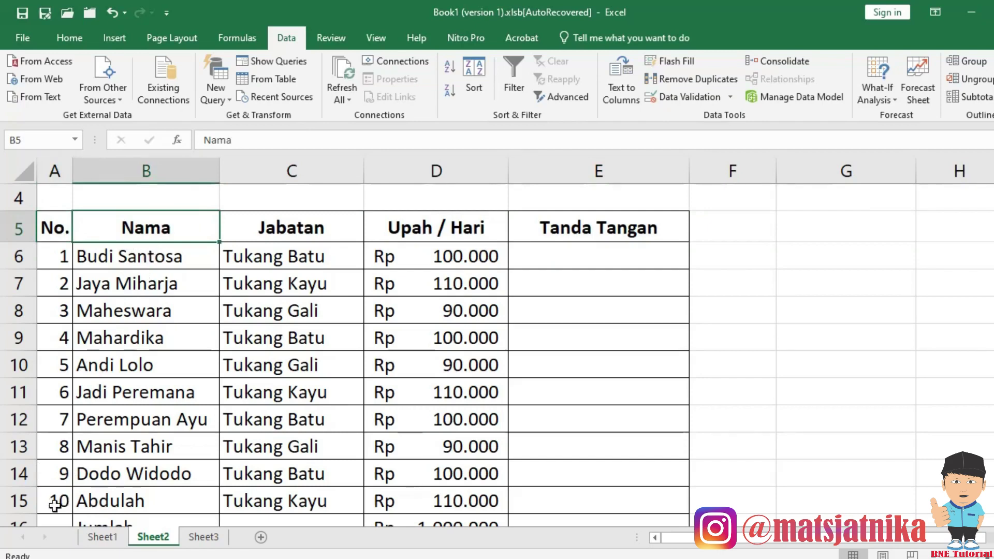
pyautogui.moveTo(152, 228); pyautogui.dragTo(480, 490)
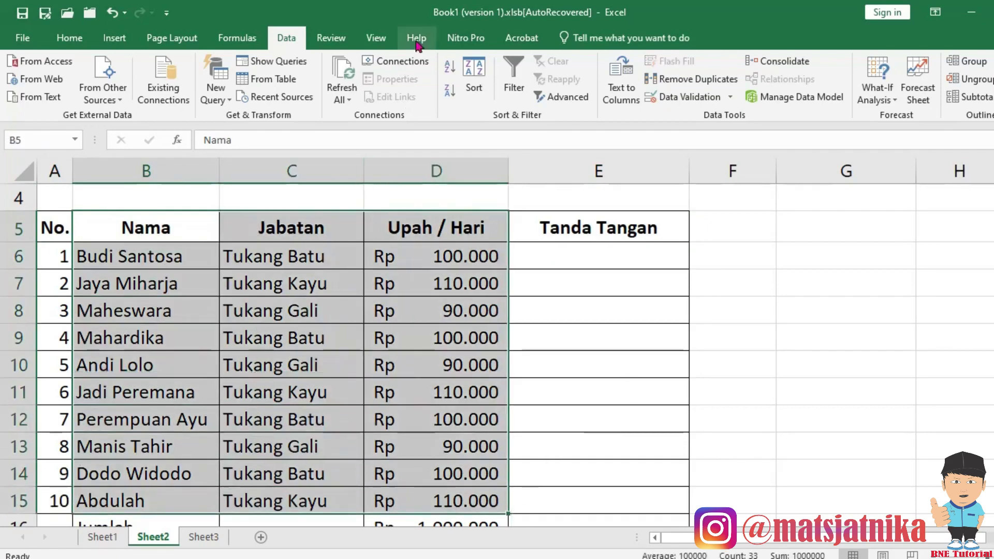
pyautogui.click(449, 74)
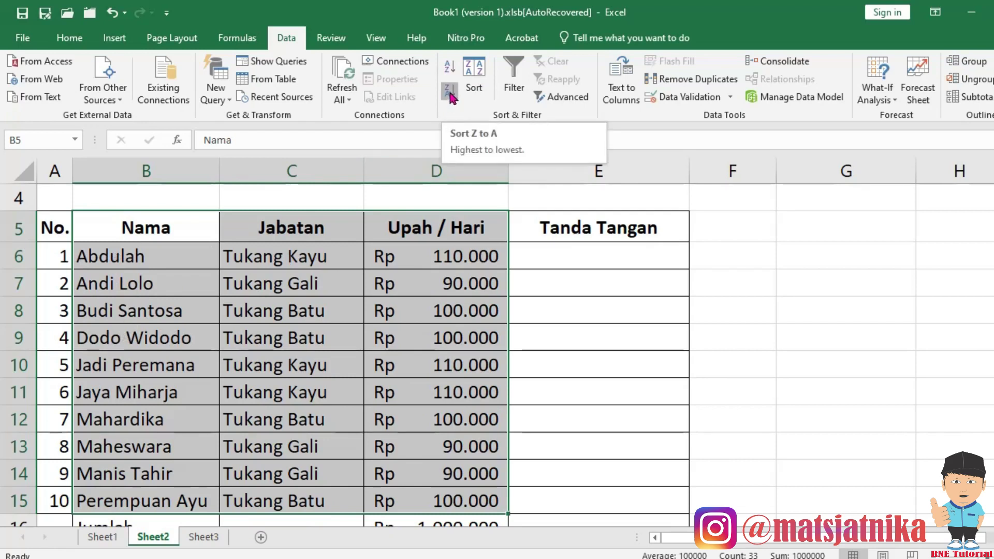
pyautogui.click(449, 92)
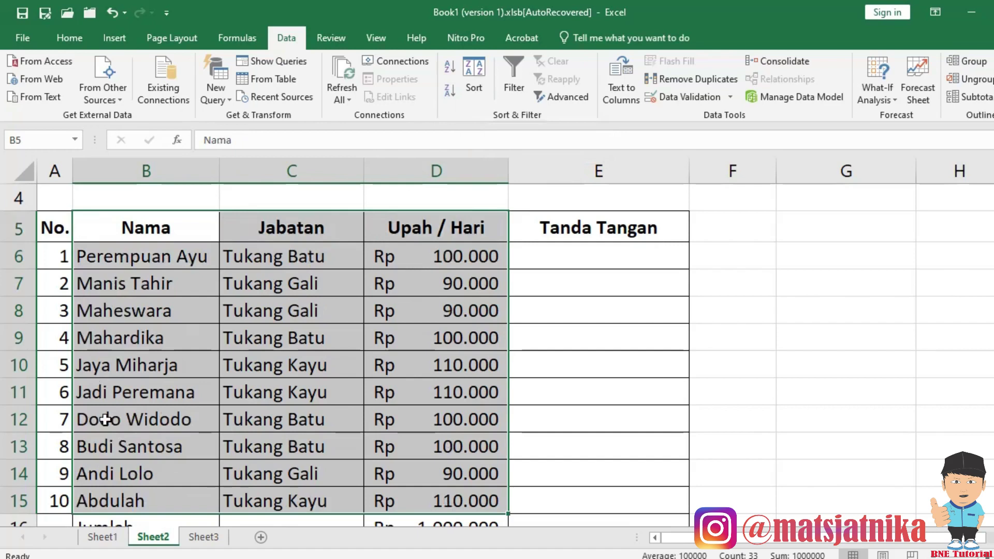
pyautogui.scroll(-1, 106, 420)
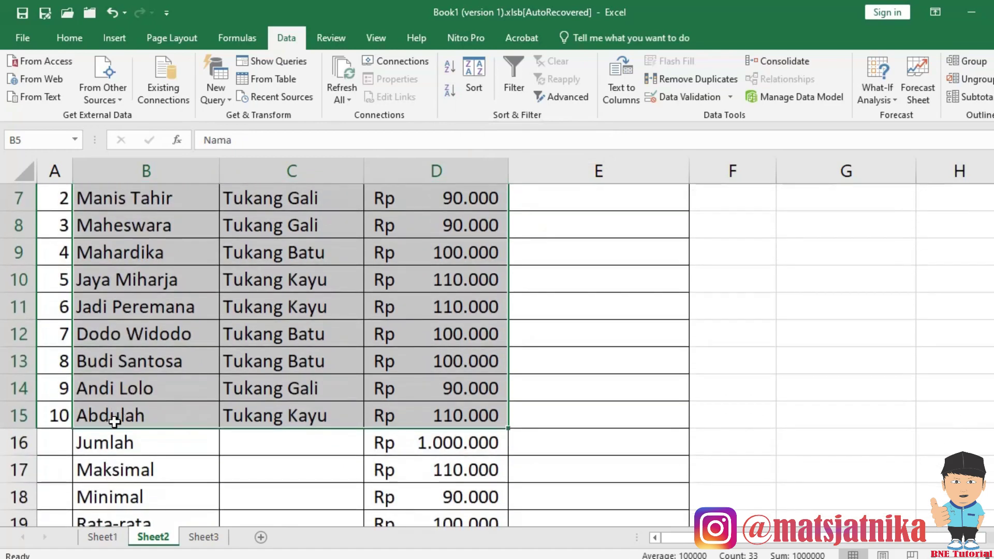
pyautogui.scroll(2, 134, 415)
pyautogui.scroll(-1, 149, 397)
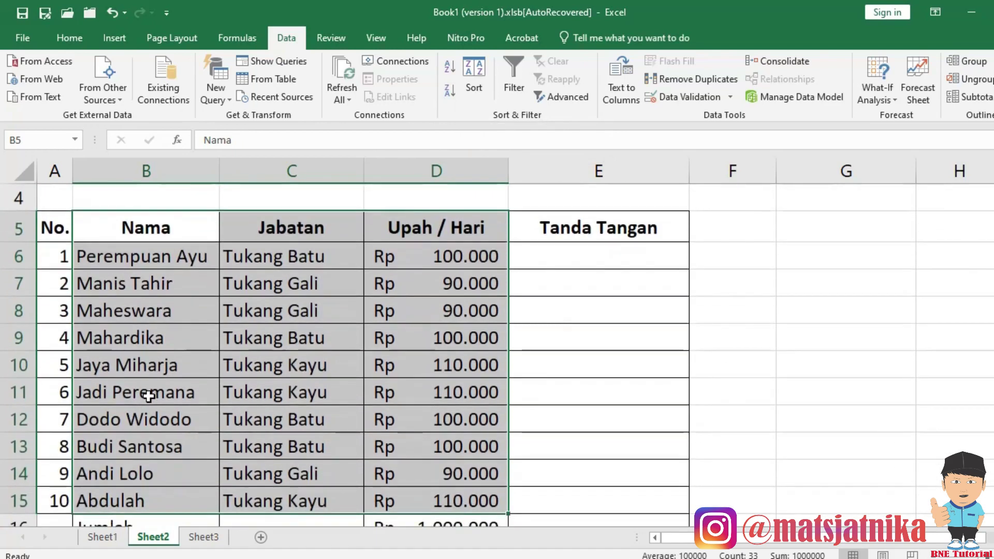
pyautogui.click(111, 16)
pyautogui.click(111, 16)
pyautogui.click(127, 334)
pyautogui.click(110, 234)
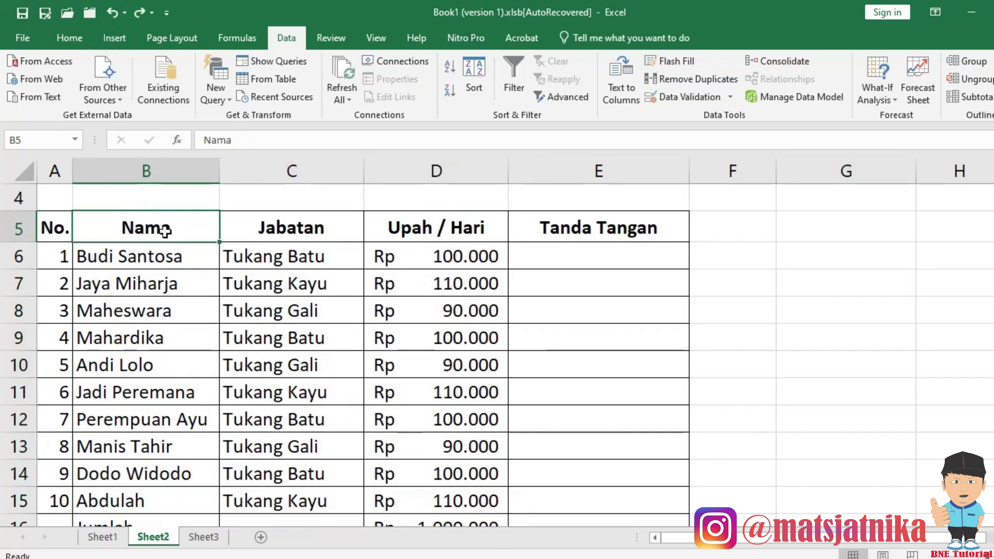
pyautogui.moveTo(159, 227); pyautogui.dragTo(441, 501)
pyautogui.scroll(-2, 372, 452)
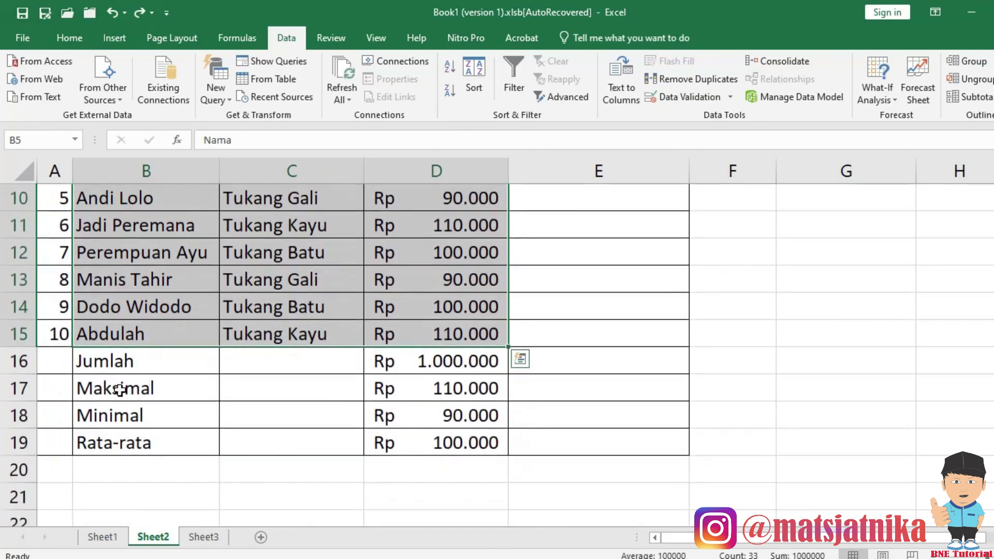
pyautogui.scroll(2, 229, 347)
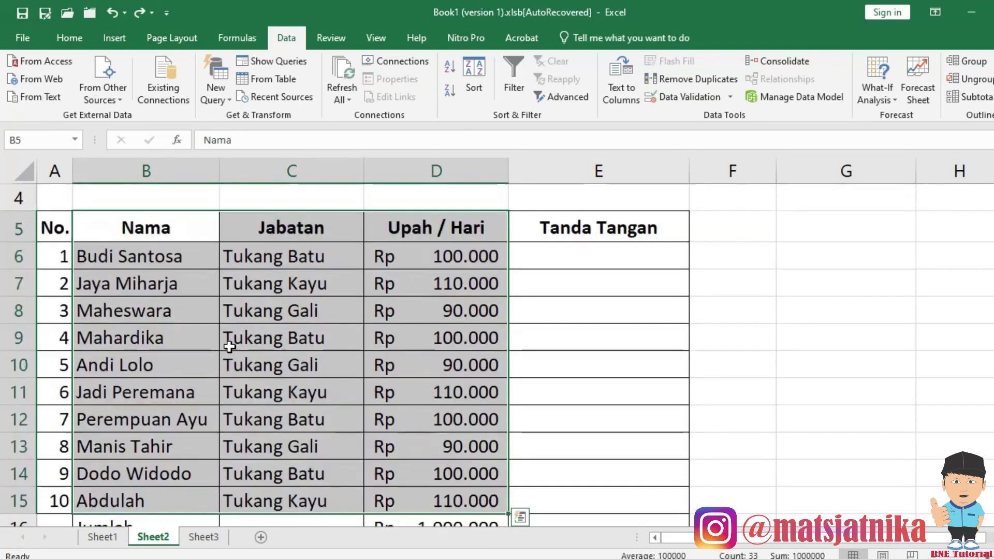
pyautogui.click(450, 68)
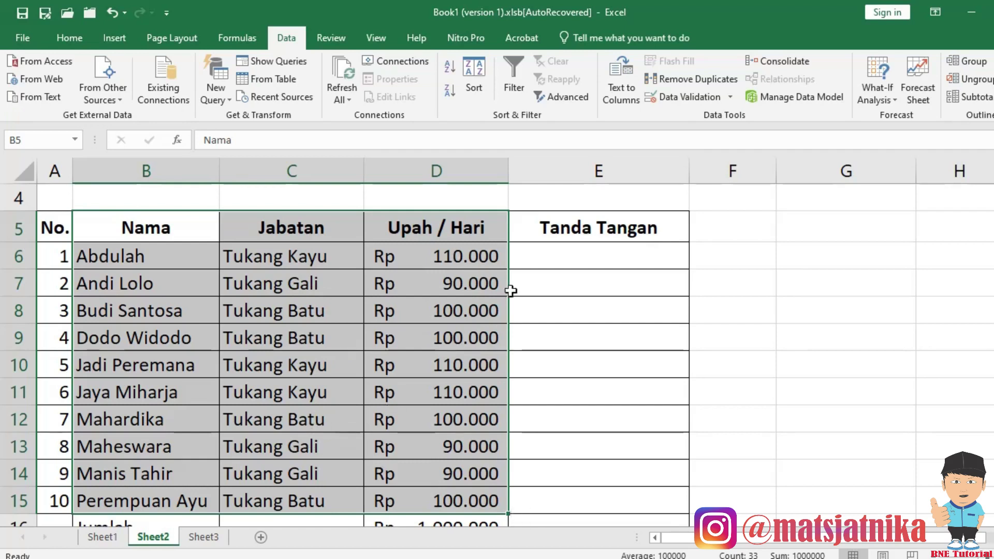
pyautogui.click(112, 13)
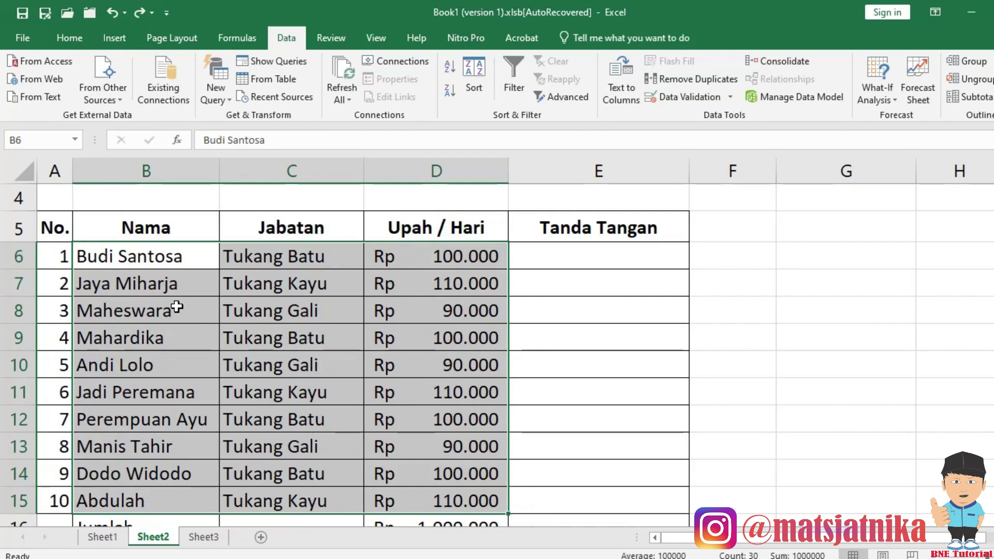
pyautogui.moveTo(137, 228); pyautogui.dragTo(418, 507)
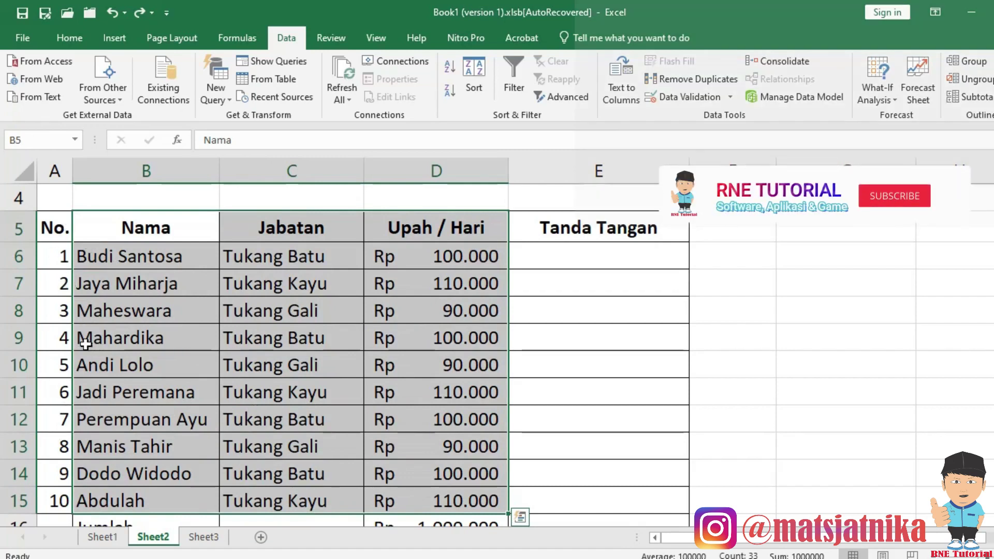
pyautogui.click(476, 73)
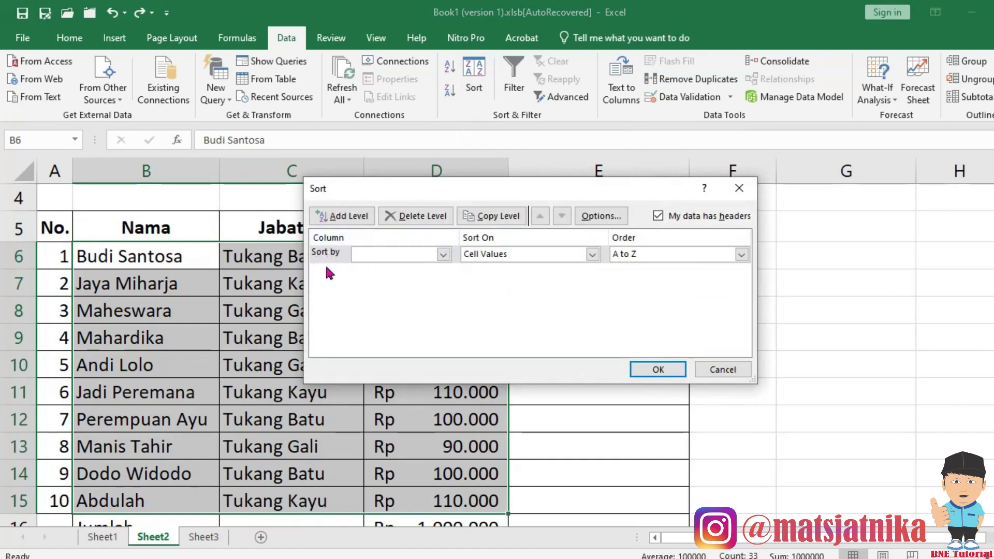
pyautogui.click(444, 254)
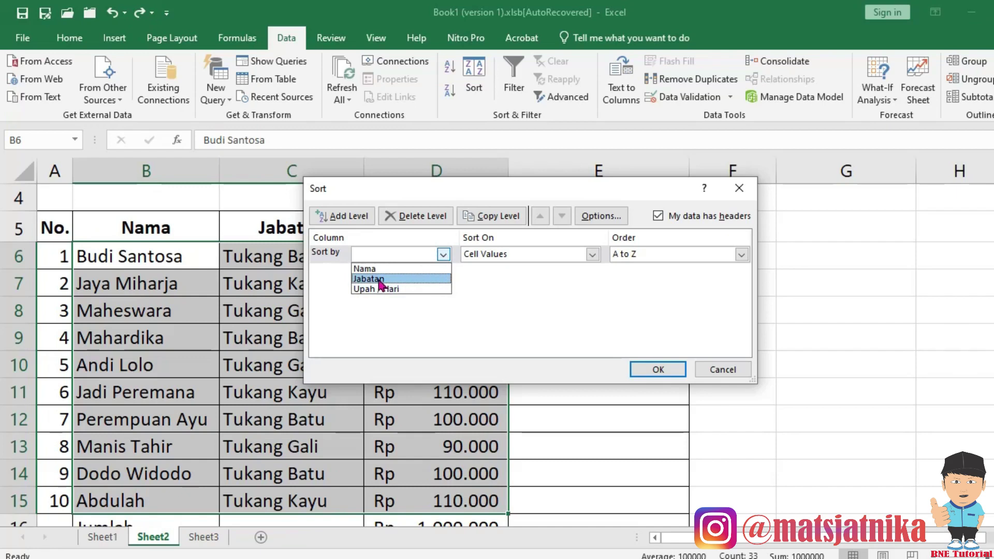
pyautogui.click(380, 279)
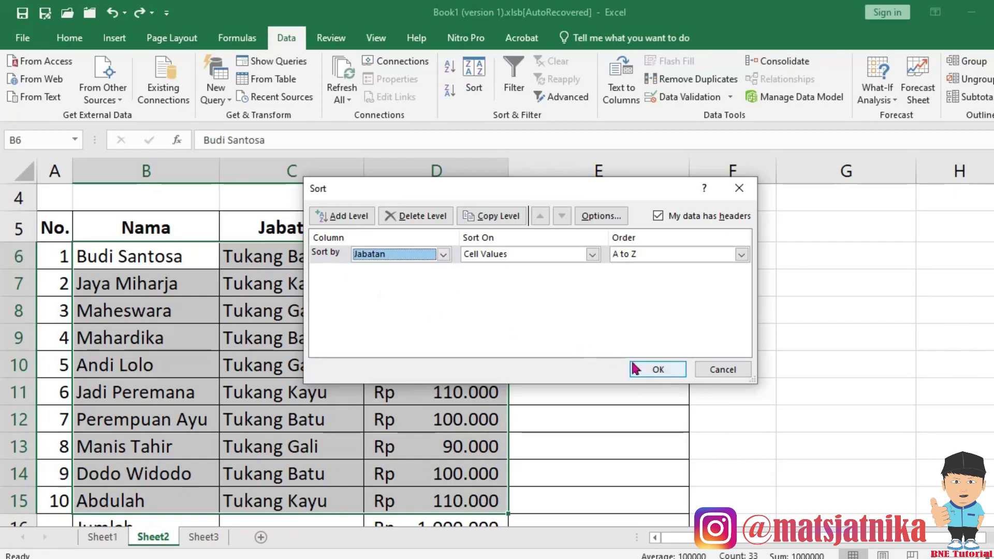
pyautogui.click(636, 369)
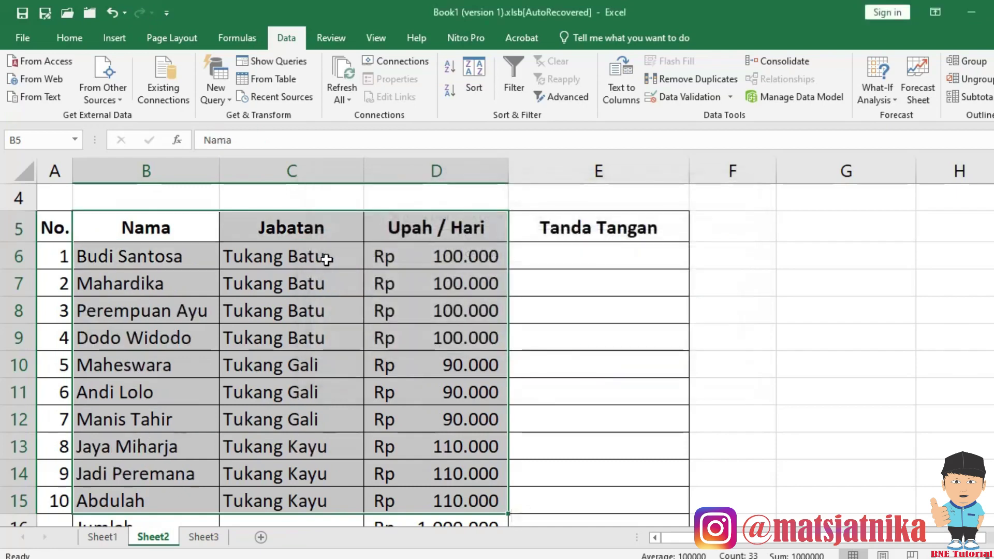
pyautogui.scroll(-2, 317, 461)
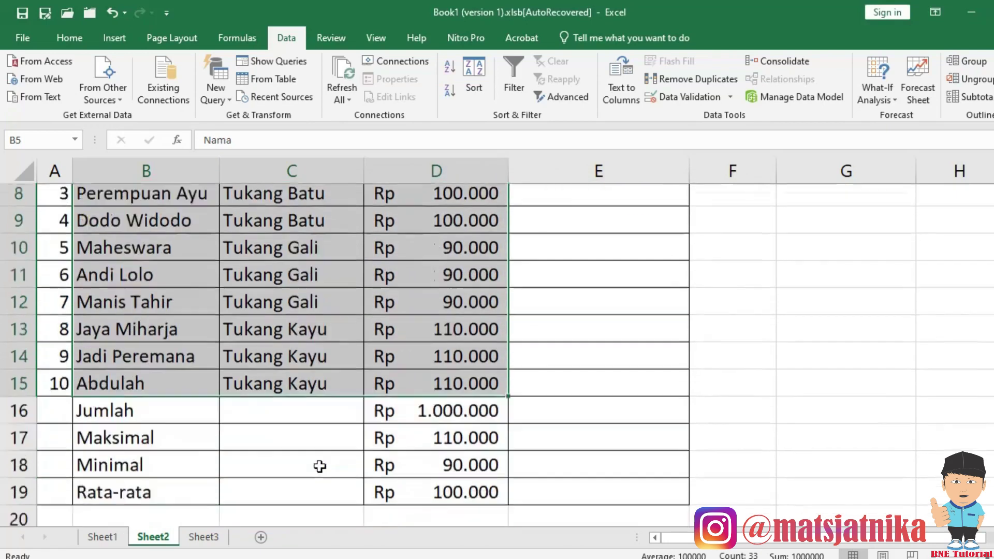
pyautogui.scroll(2, 317, 326)
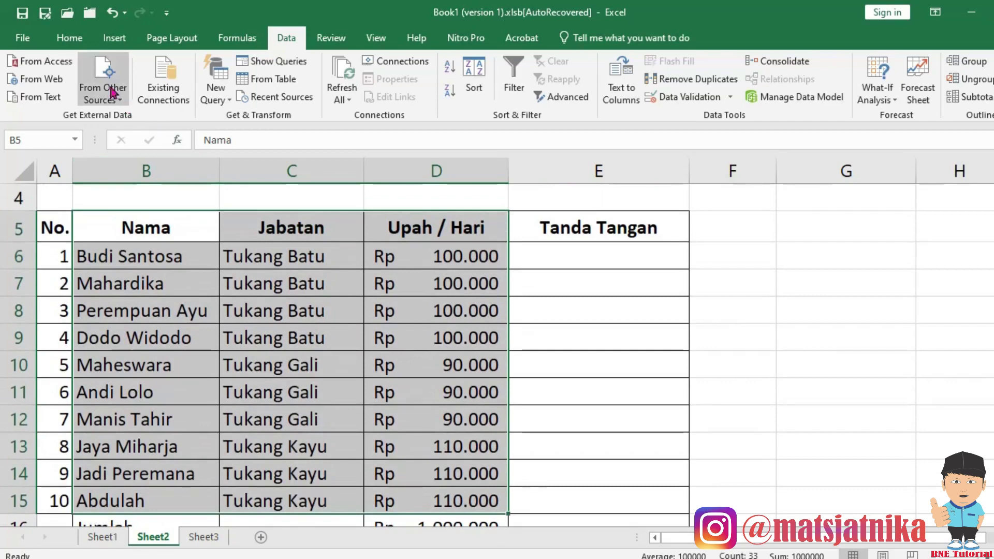
pyautogui.click(112, 13)
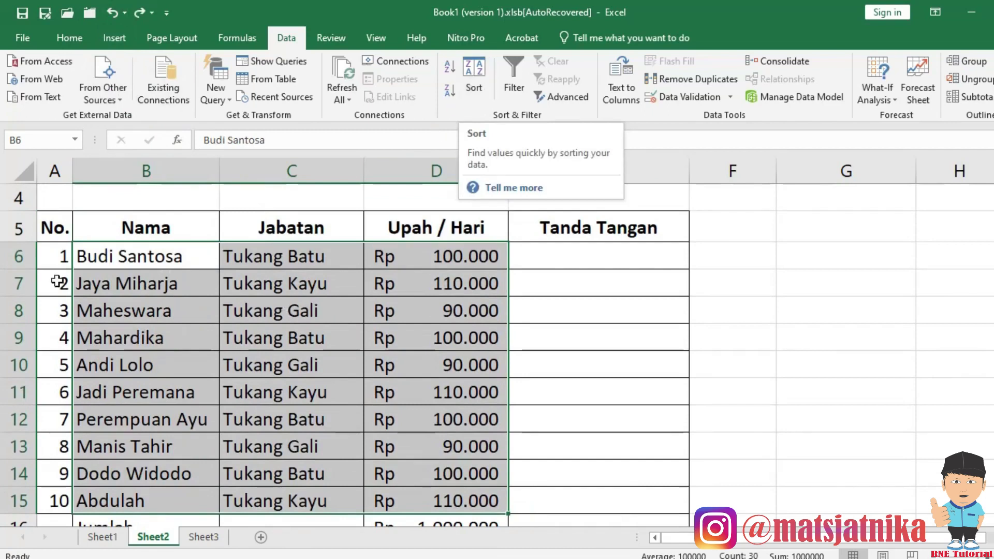
# Custom-sort the worker table B5:D15 by Upah / Hari, Largest to Smallest.
pyautogui.moveTo(115, 229); pyautogui.dragTo(421, 500)
pyautogui.click(473, 71)
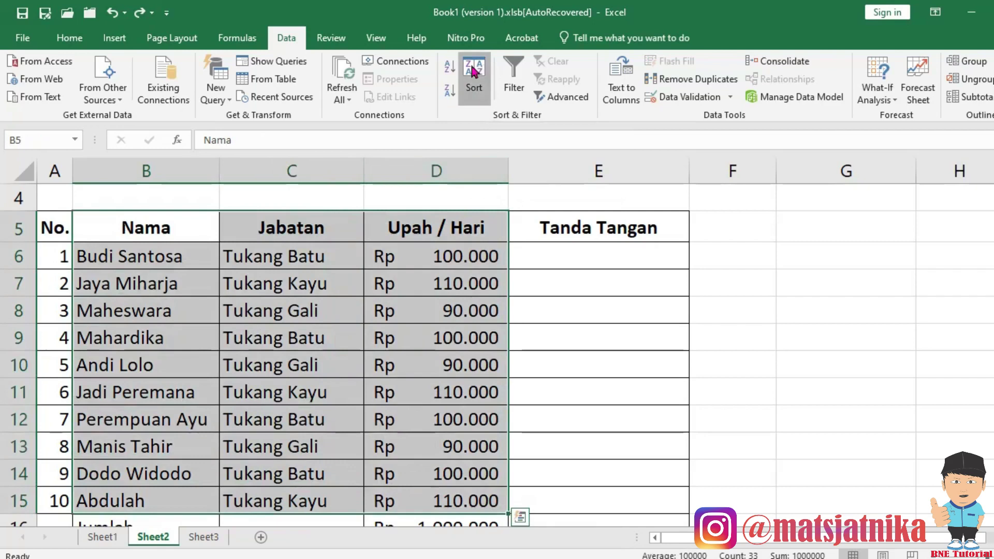
pyautogui.click(443, 256)
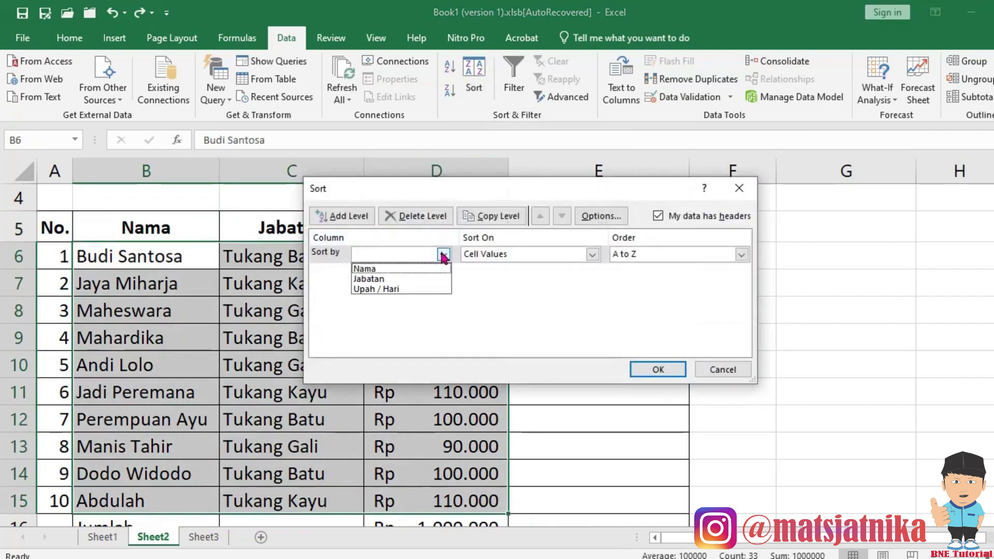
pyautogui.click(393, 289)
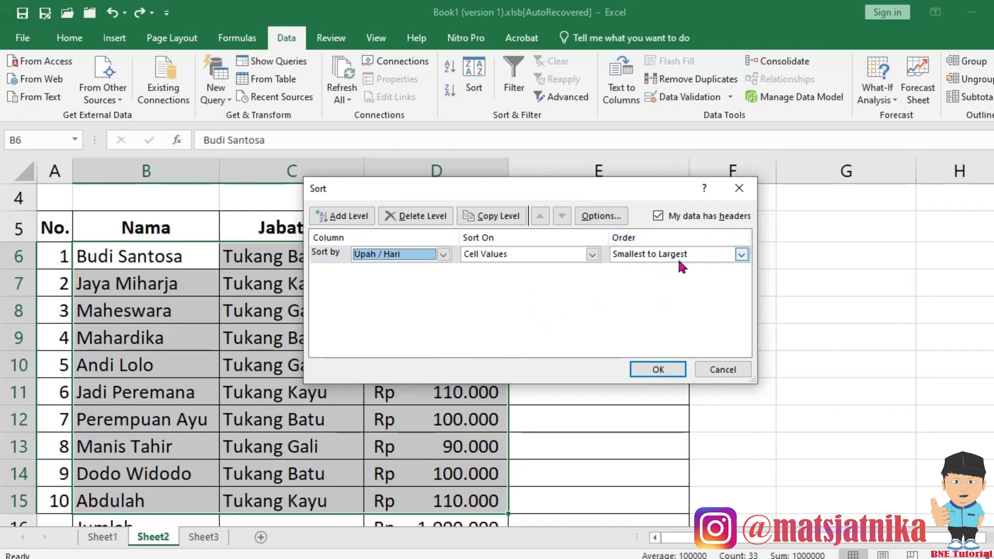
pyautogui.click(741, 256)
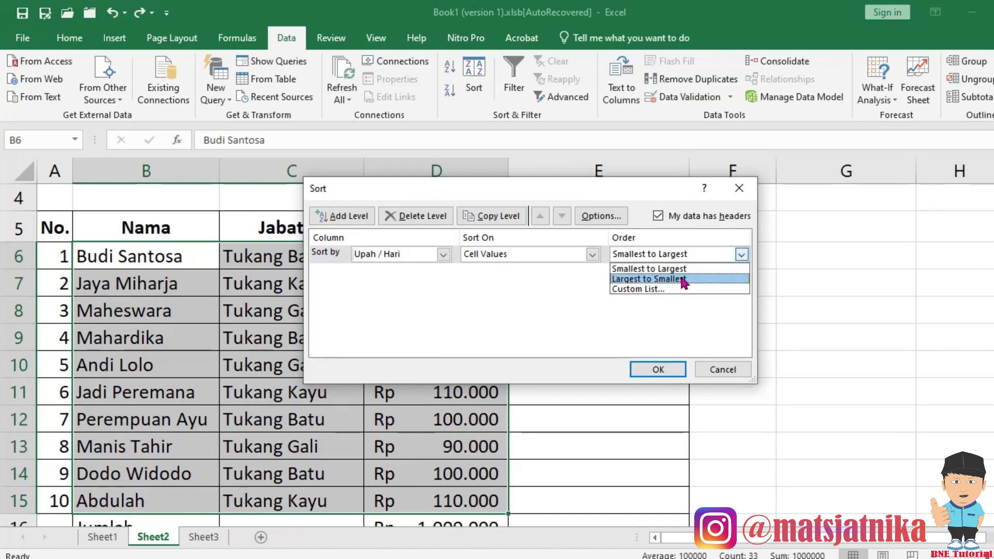
pyautogui.click(683, 280)
pyautogui.click(656, 368)
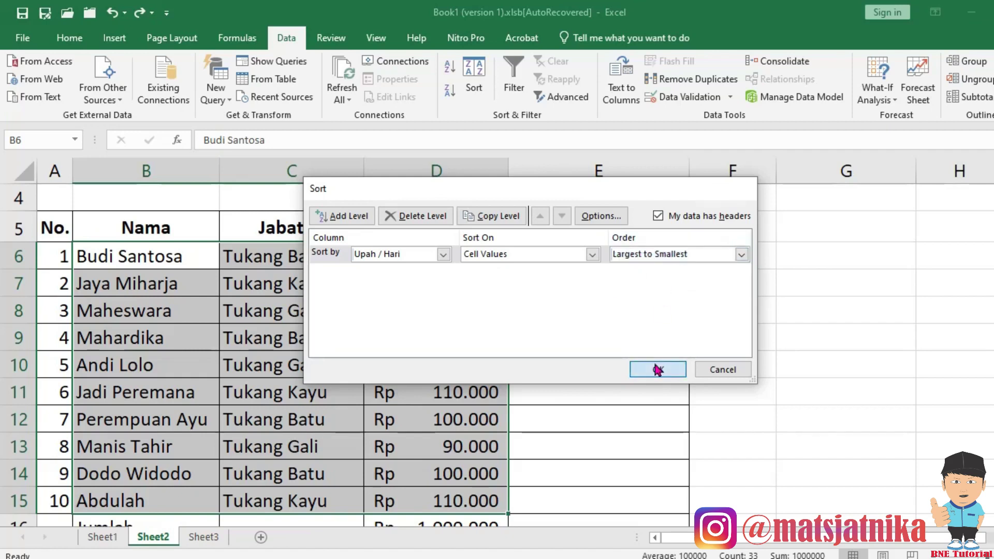
pyautogui.click(461, 267)
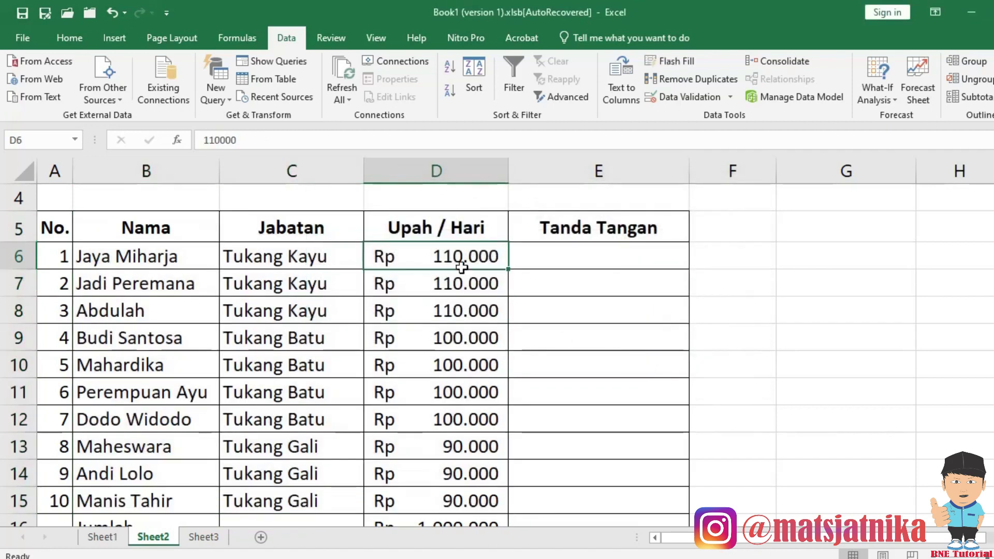
pyautogui.scroll(-1, 469, 396)
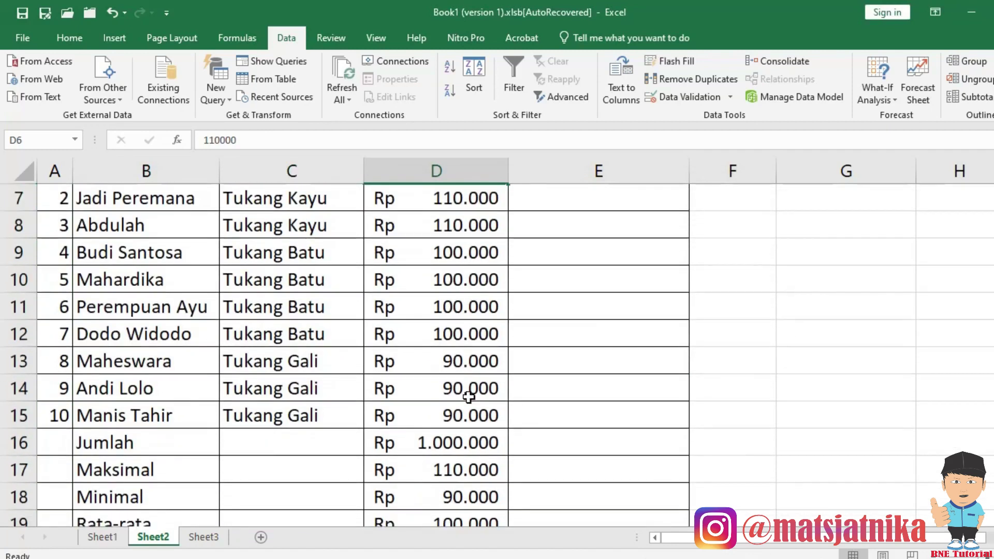
pyautogui.scroll(1, 468, 396)
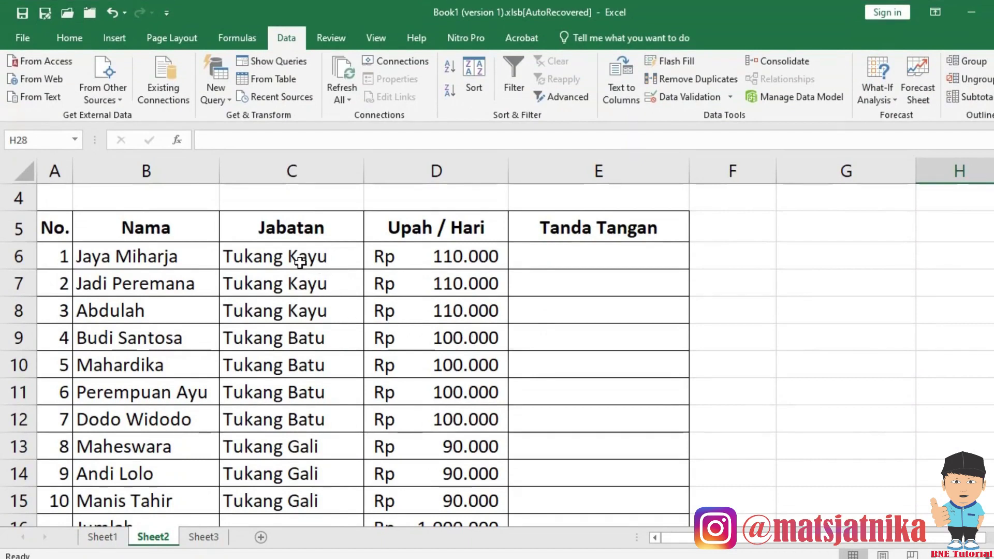
# Copy the first five names into G6:G10, then undo that paste.
pyautogui.moveTo(161, 257); pyautogui.dragTo(162, 352)
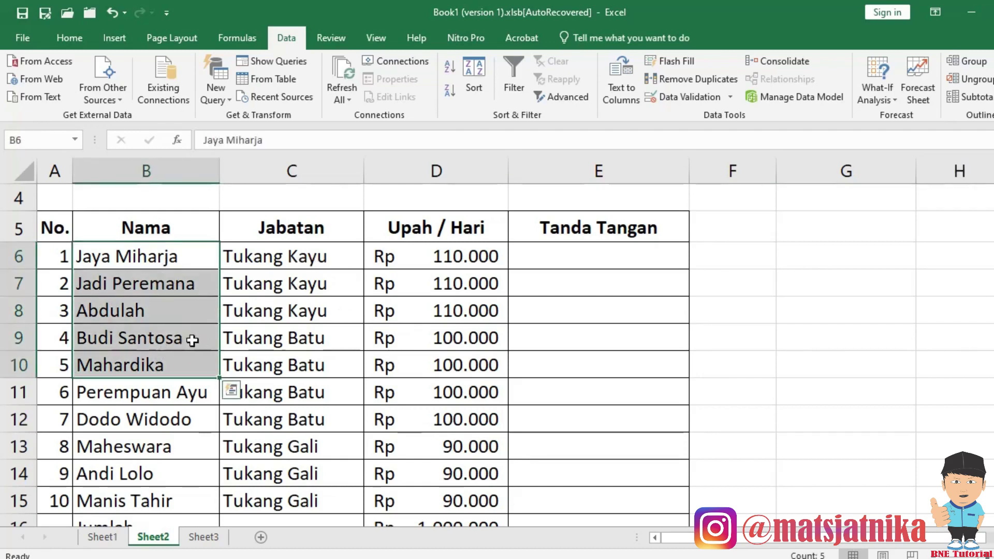
pyautogui.hotkey('ctrl', 'c')
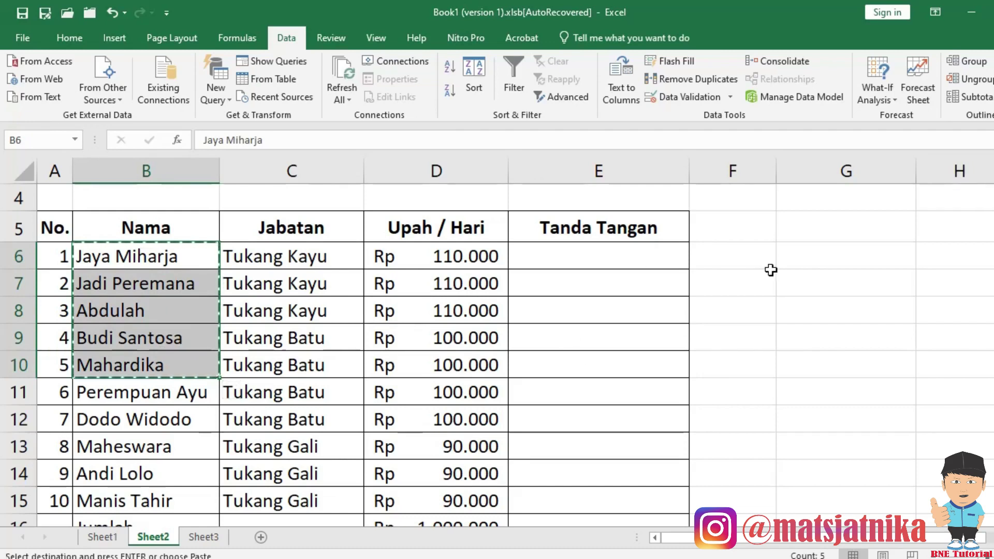
pyautogui.click(816, 261)
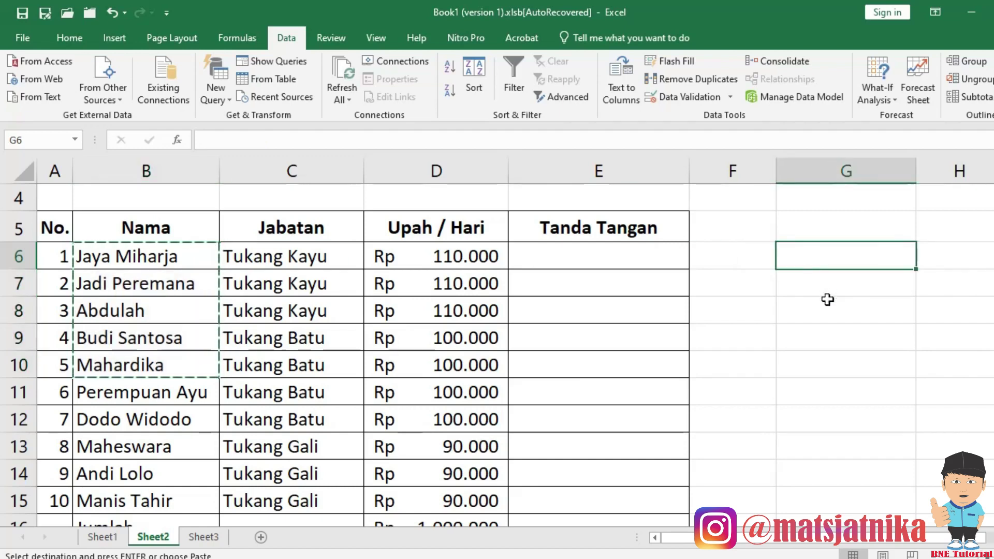
pyautogui.hotkey('ctrl', 'v')
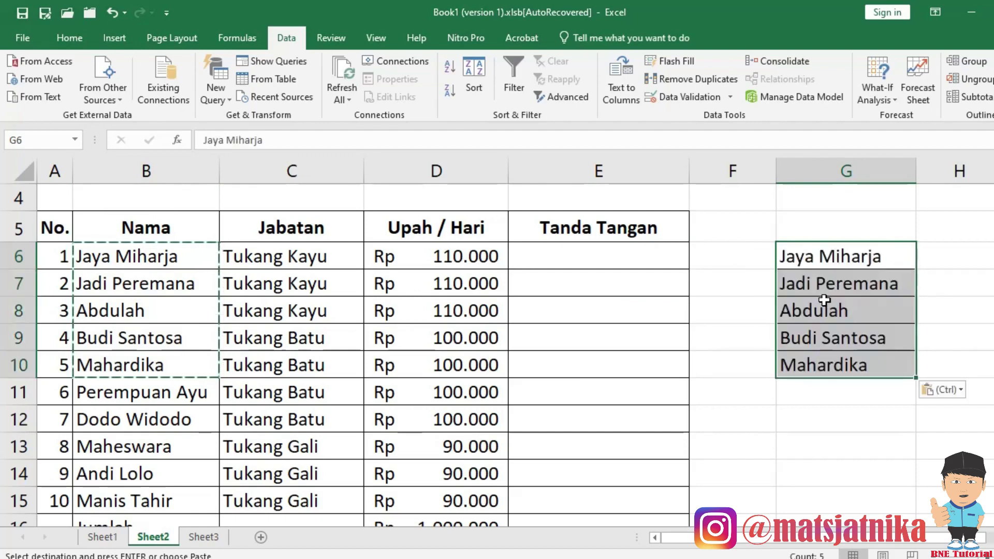
pyautogui.click(111, 13)
pyautogui.click(269, 307)
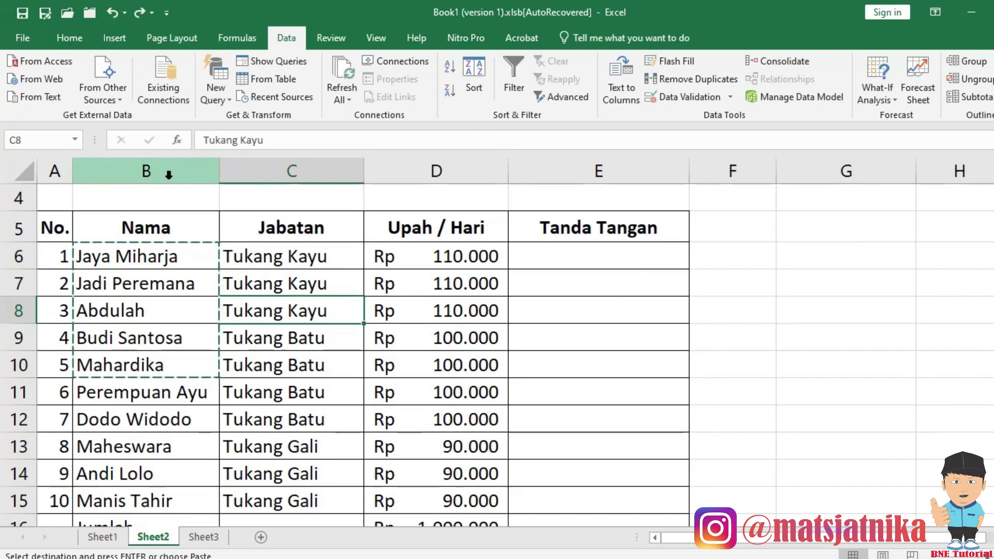
# Copy the whole Nama column into column G, then undo the paste.
pyautogui.click(168, 175)
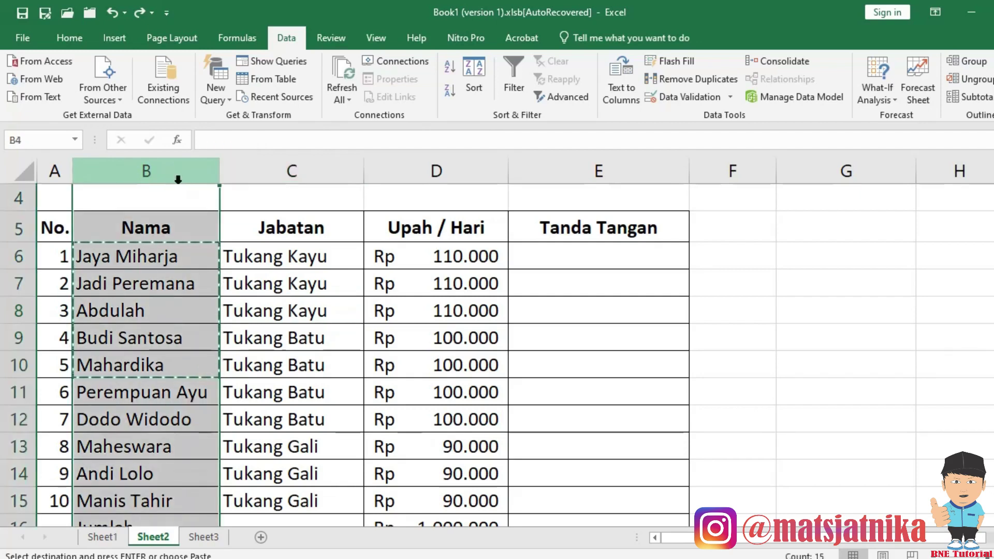
pyautogui.hotkey('ctrl', 'c')
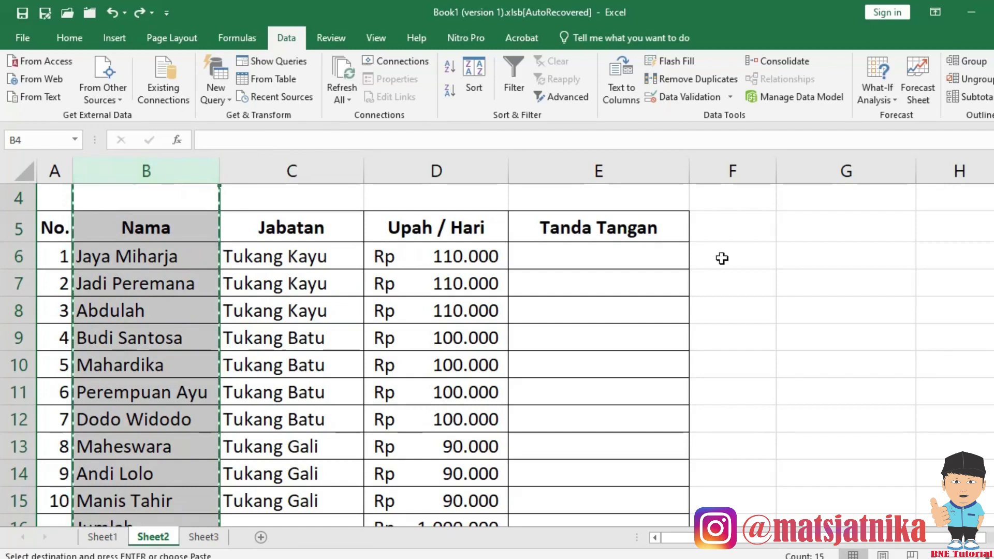
pyautogui.click(862, 177)
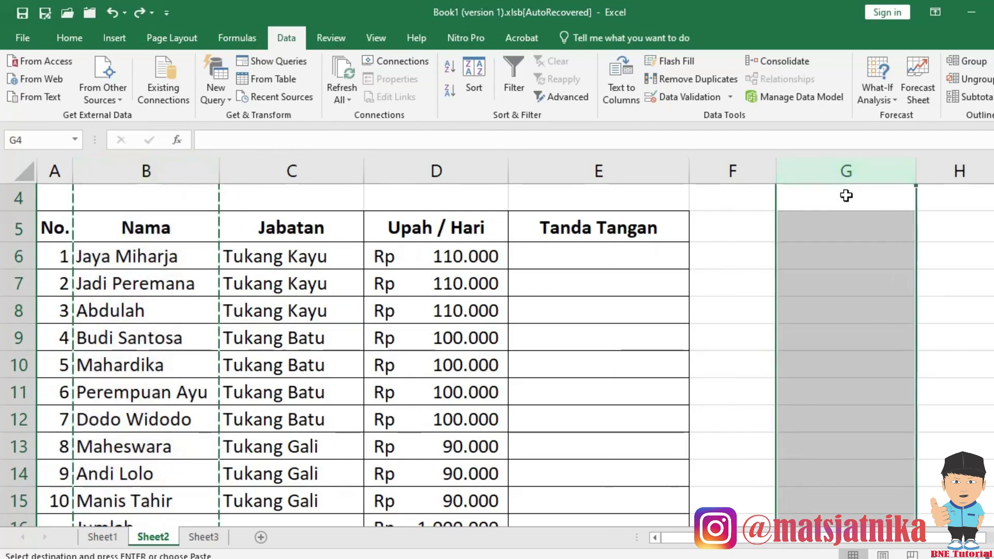
pyautogui.hotkey('ctrl', 'v')
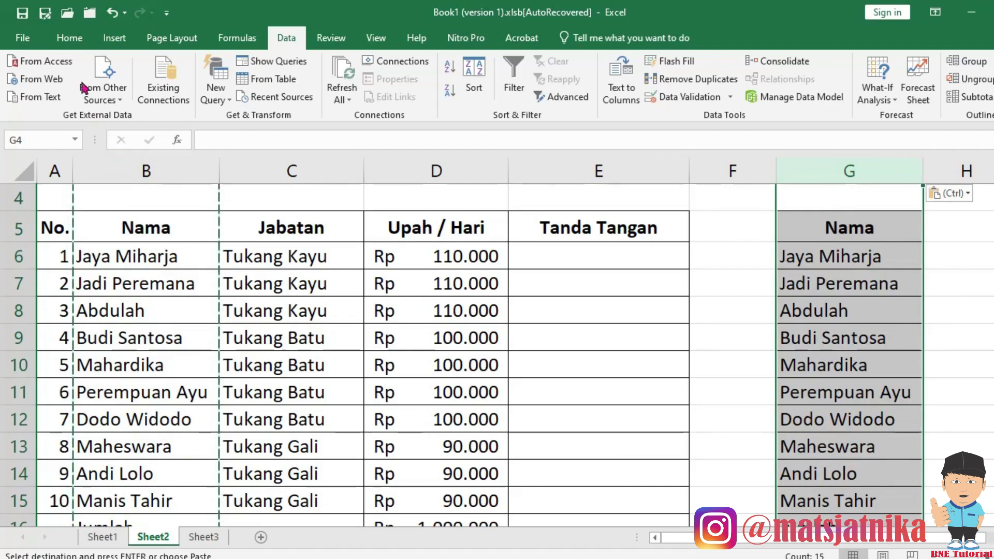
pyautogui.click(112, 13)
pyautogui.click(295, 283)
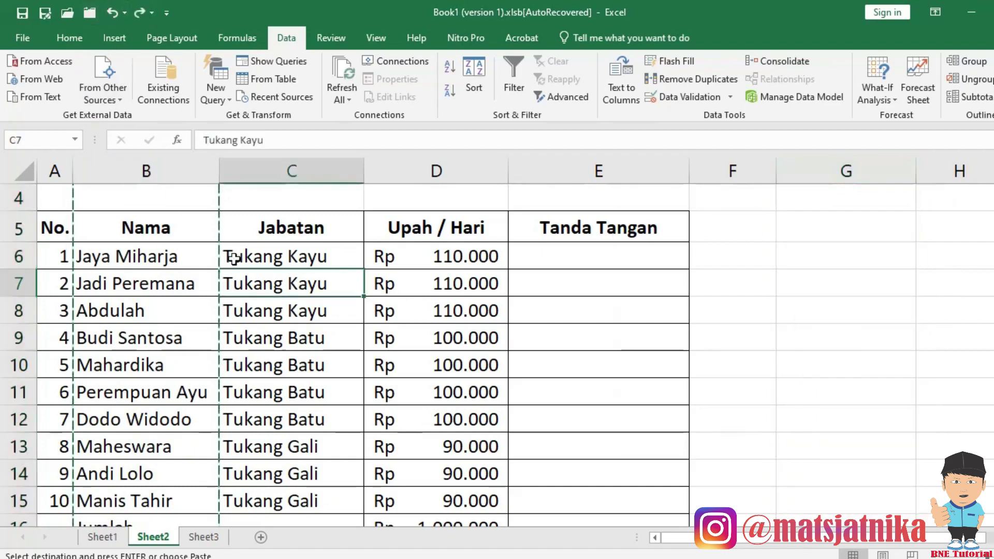
# Move the Nama column into column G, then undo to restore names to column B.
pyautogui.click(146, 171)
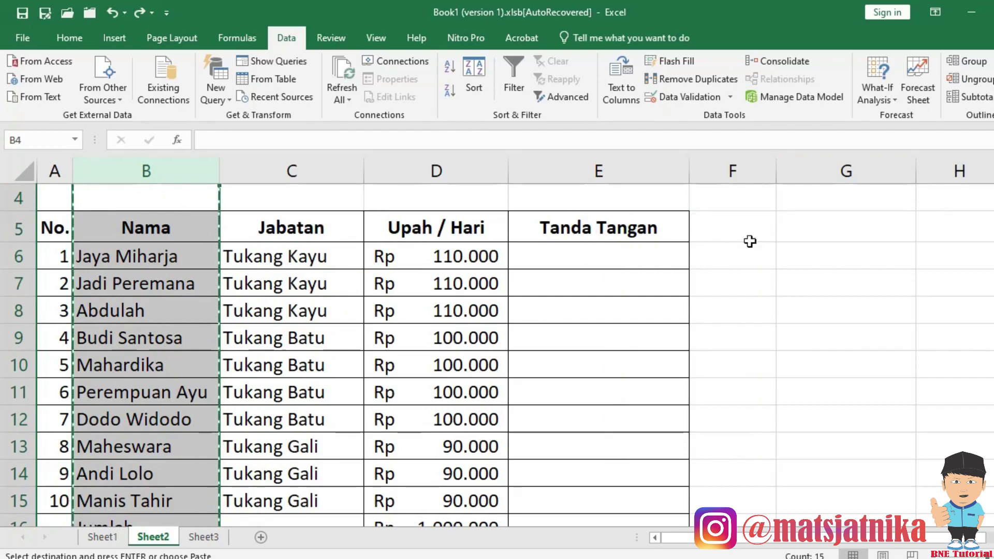
pyautogui.click(844, 170)
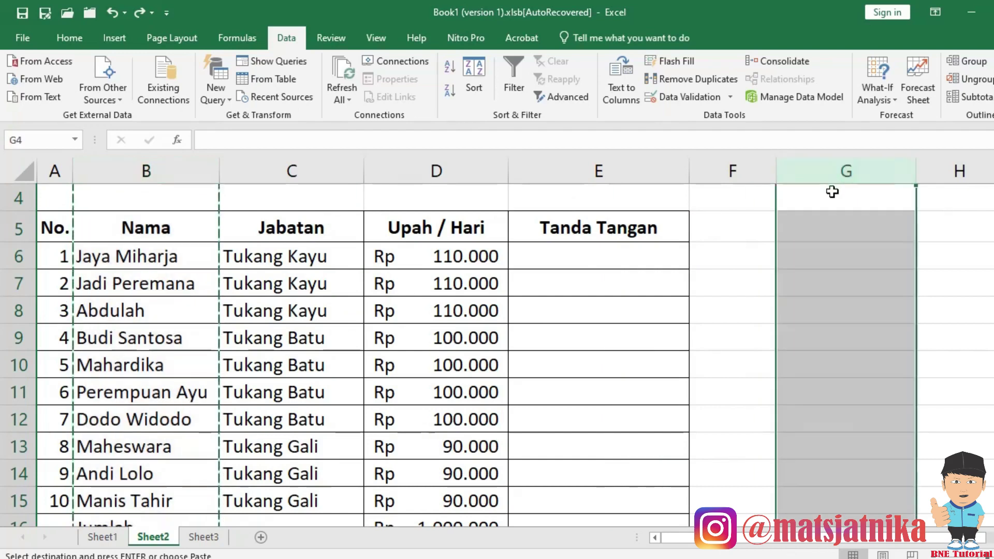
pyautogui.hotkey('ctrl', 'v')
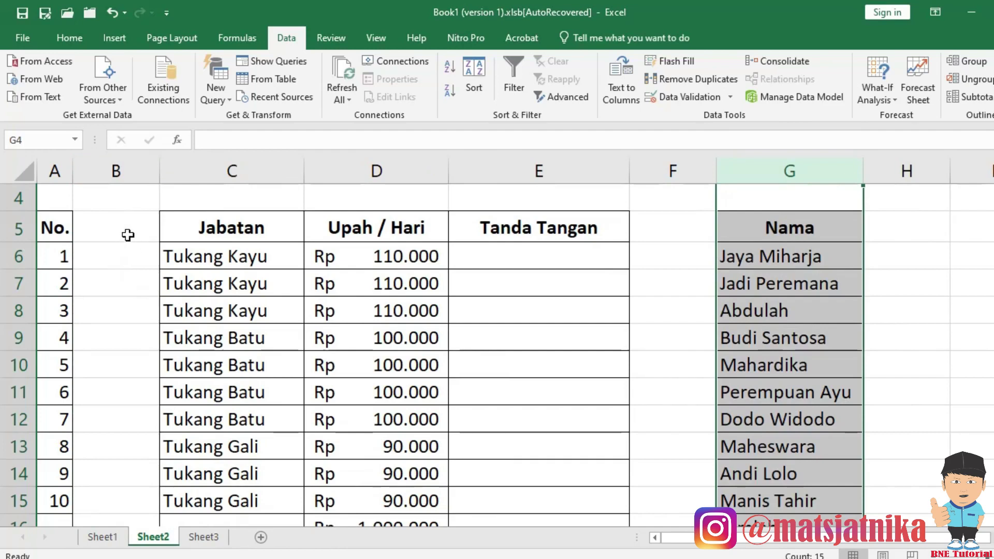
pyautogui.click(132, 164)
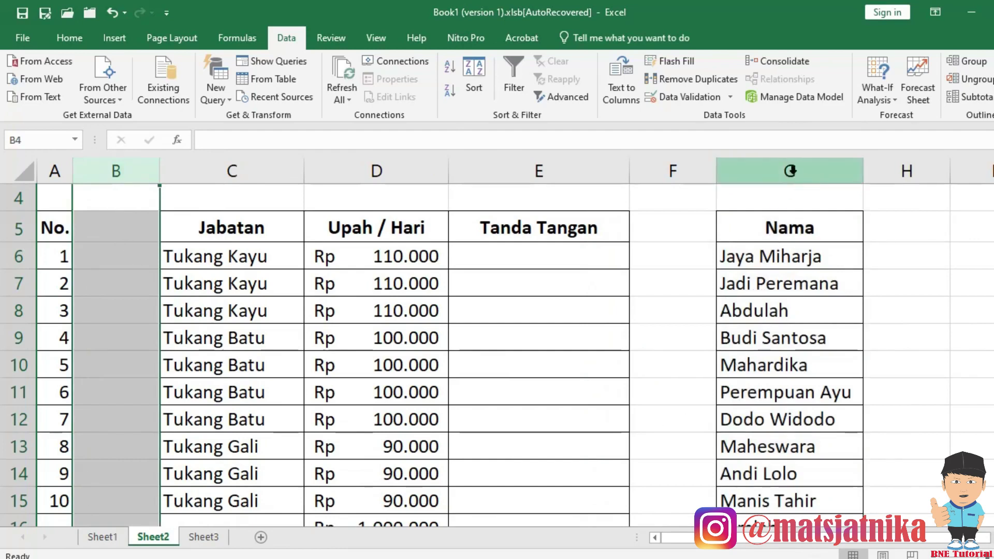
pyautogui.click(792, 173)
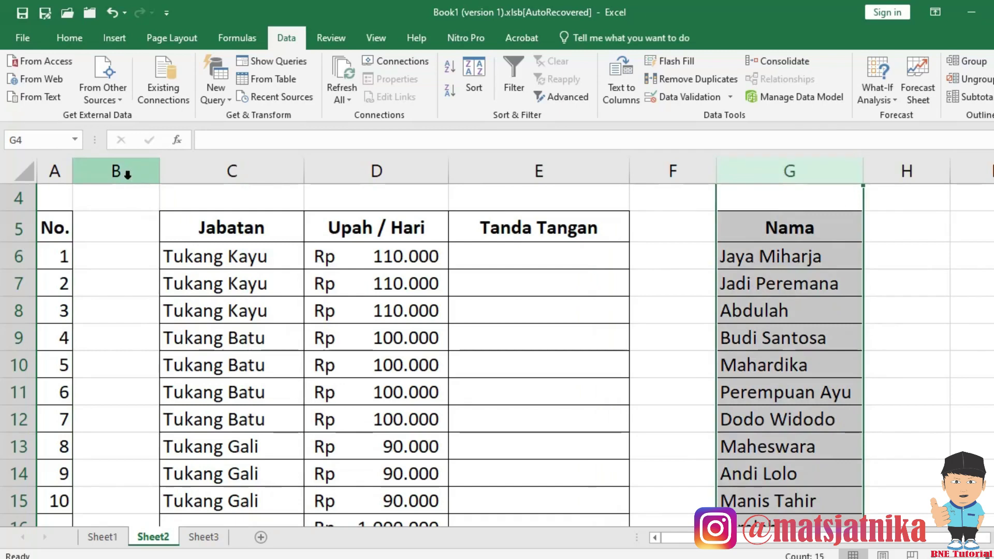
pyautogui.click(111, 13)
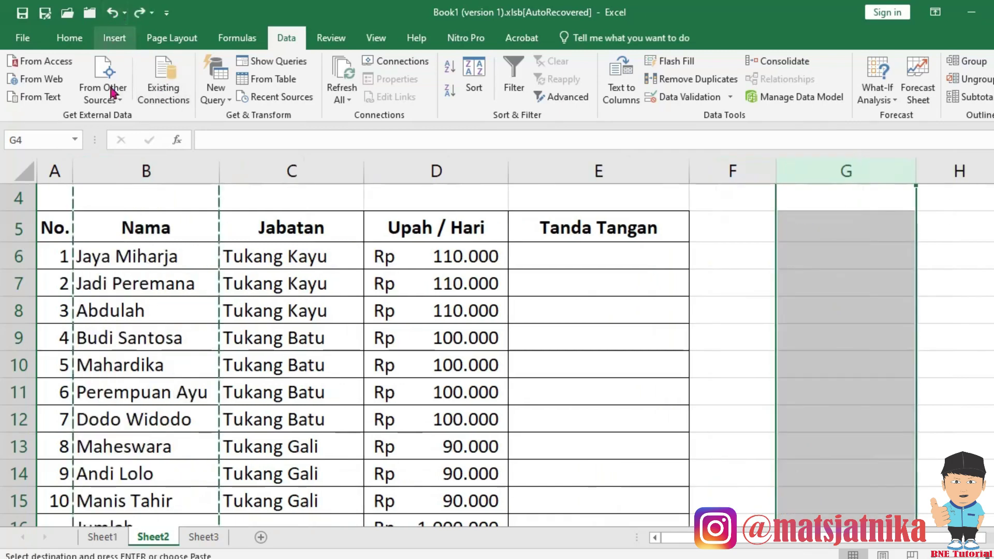
pyautogui.click(309, 281)
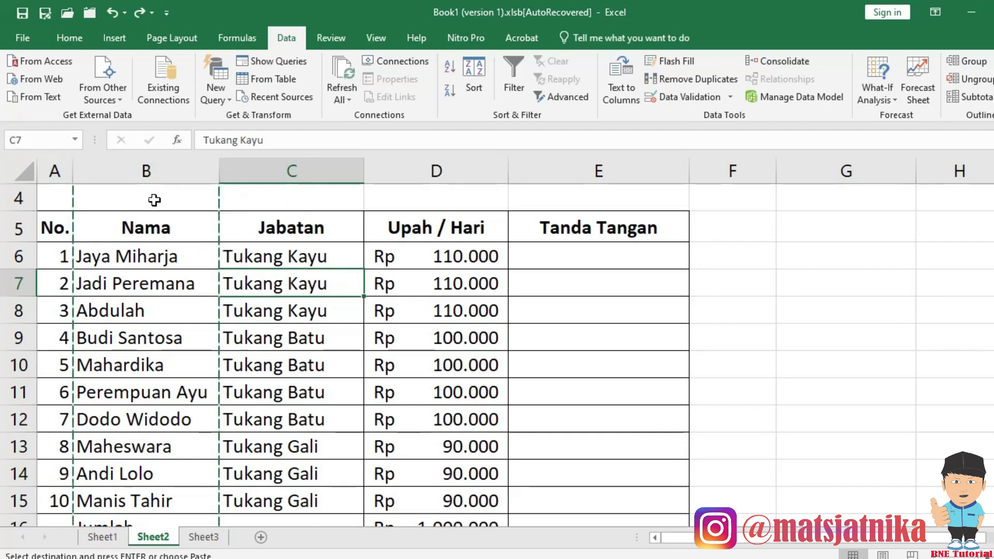
# Undo with Ctrl+Z to return the worker rows to their earlier order.
pyautogui.click(17, 256)
pyautogui.click(17, 282)
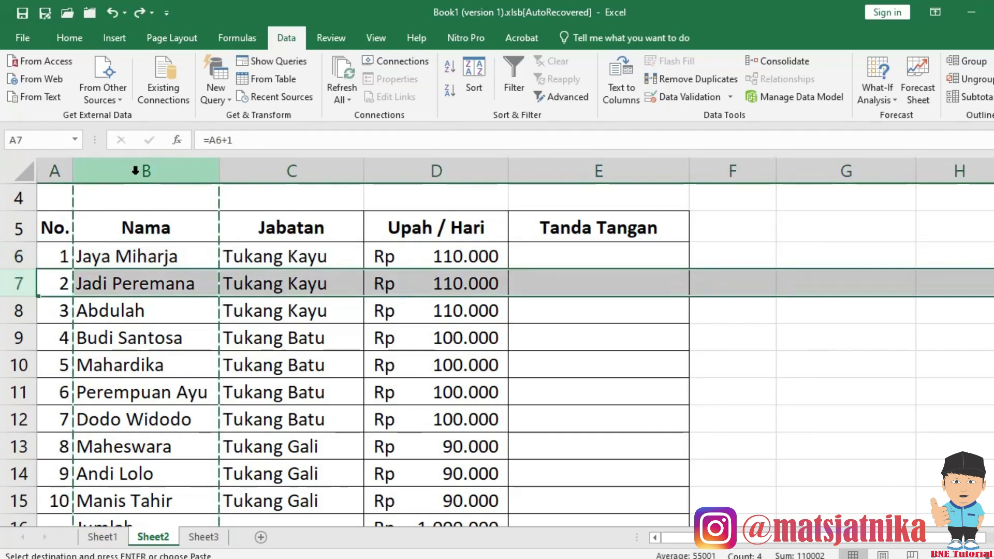
pyautogui.click(140, 171)
pyautogui.click(270, 164)
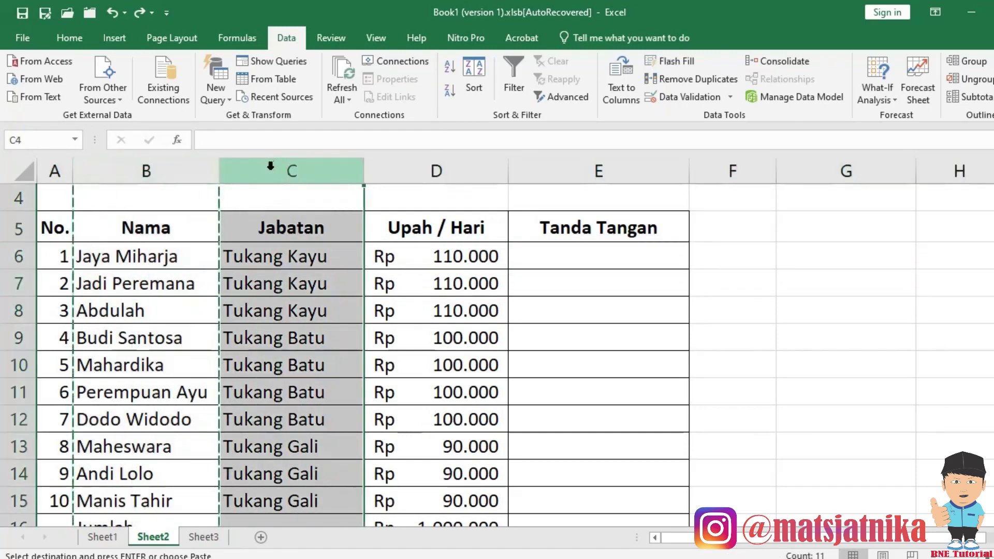
pyautogui.click(192, 261)
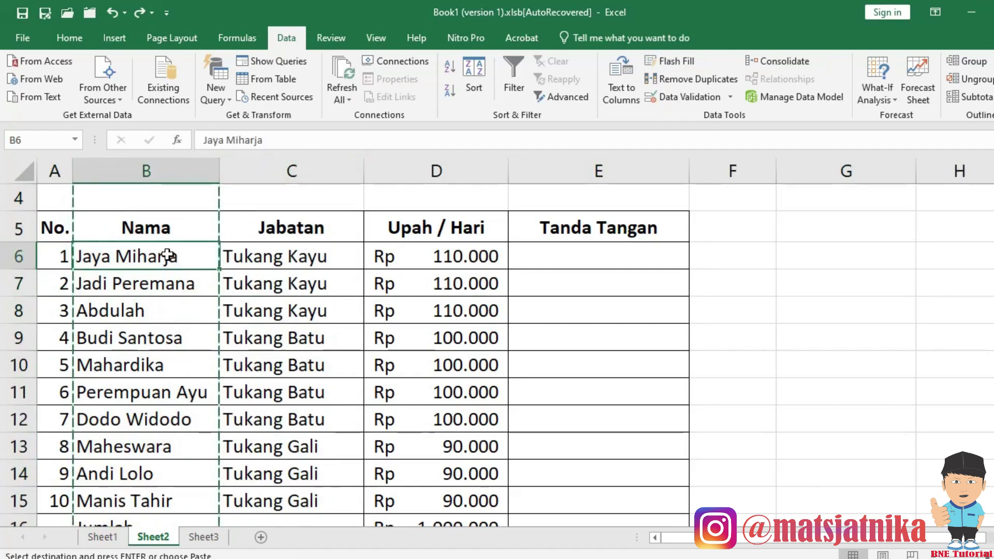
pyautogui.moveTo(167, 256); pyautogui.dragTo(174, 273)
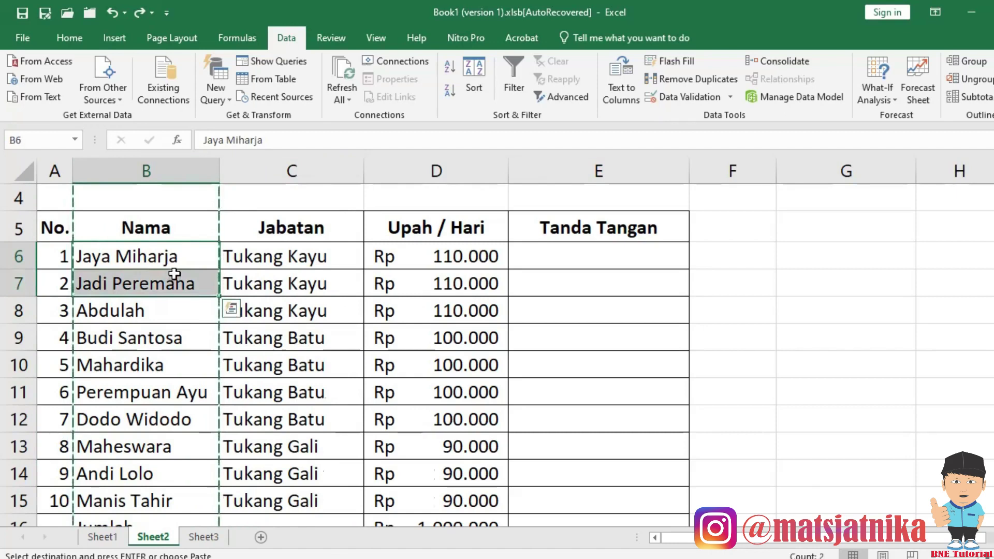
pyautogui.hotkey('ctrl', 'z')
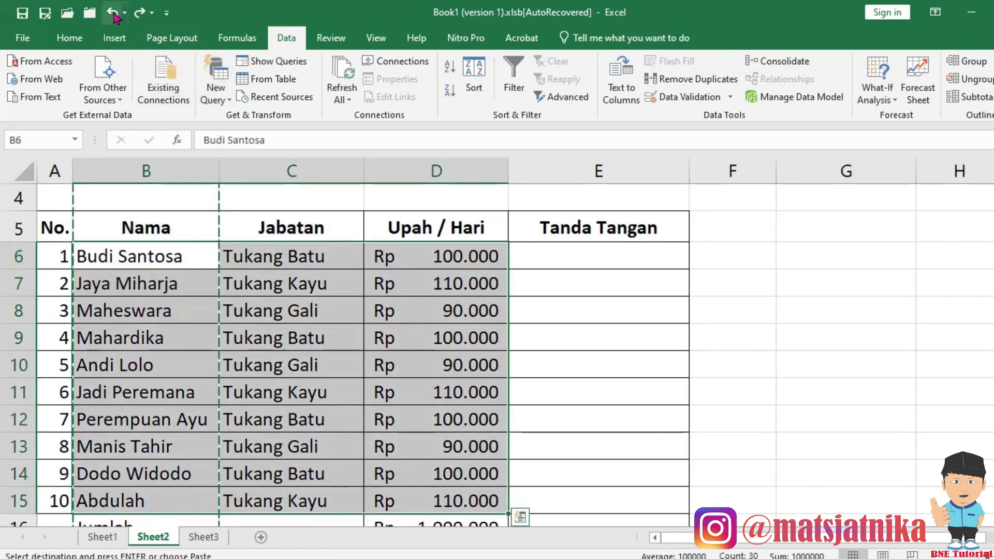
pyautogui.click(114, 16)
pyautogui.press('Escape')
pyautogui.click(146, 266)
pyautogui.moveTo(147, 266); pyautogui.dragTo(418, 430)
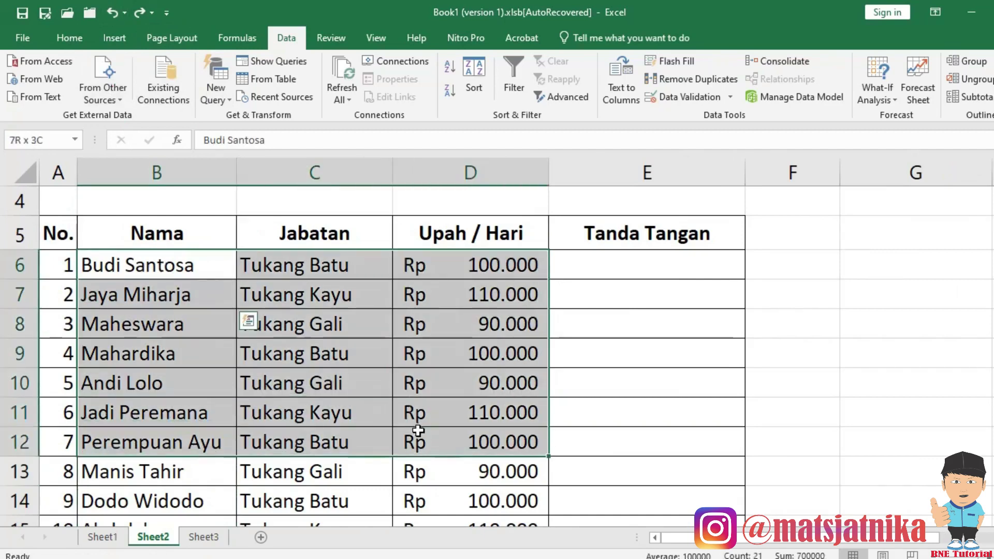
pyautogui.moveTo(175, 270); pyautogui.dragTo(436, 433)
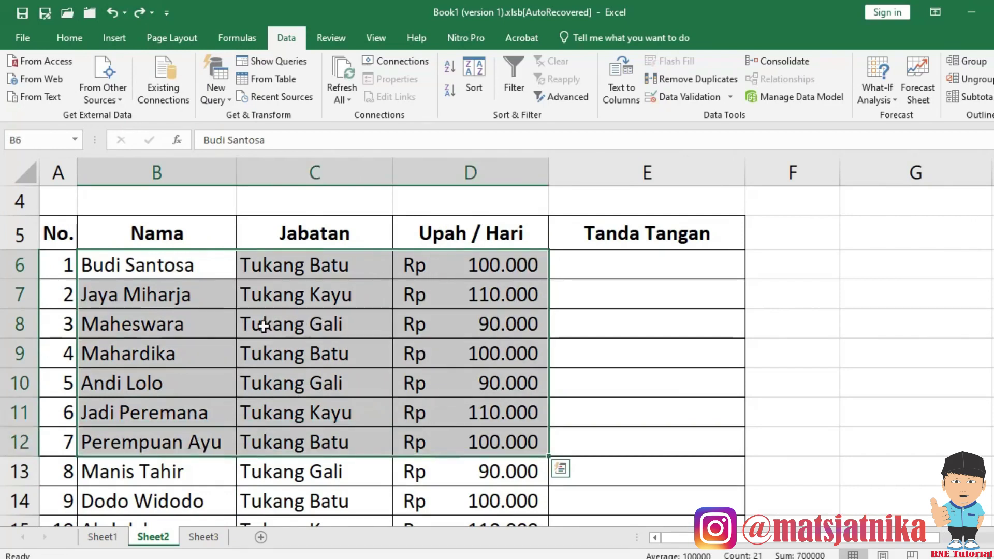
pyautogui.hotkey('ctrl', 'c')
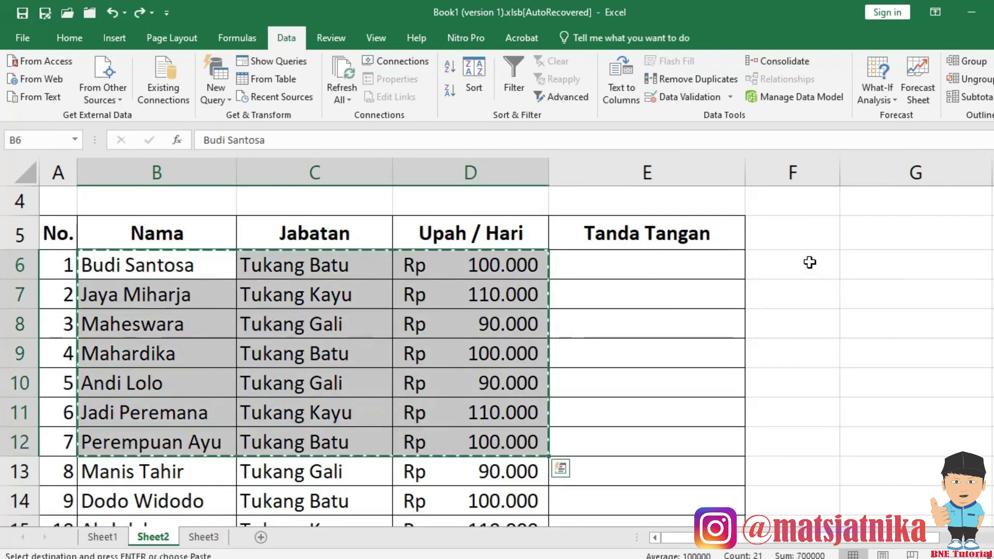
pyautogui.click(808, 263)
pyautogui.hotkey('ctrl', 'v')
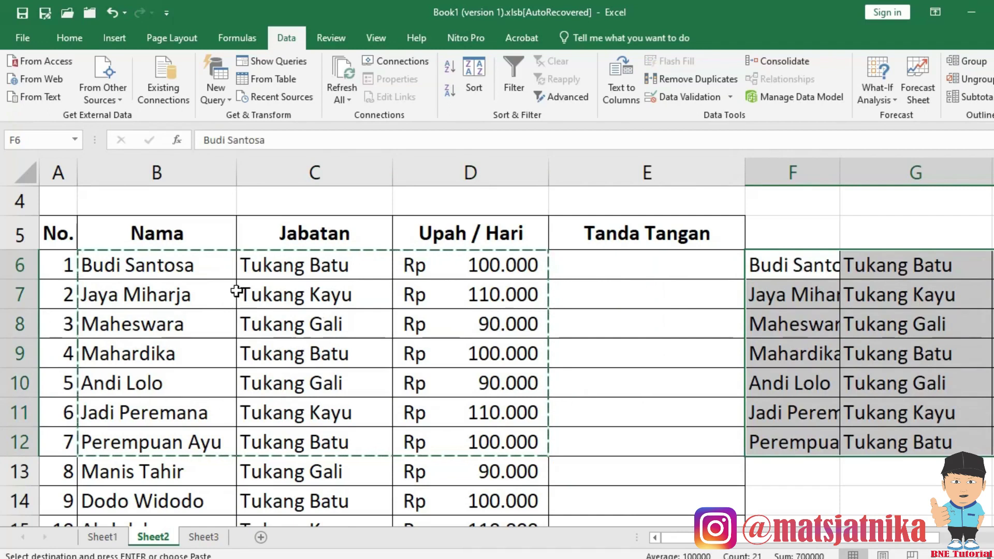
pyautogui.click(164, 265)
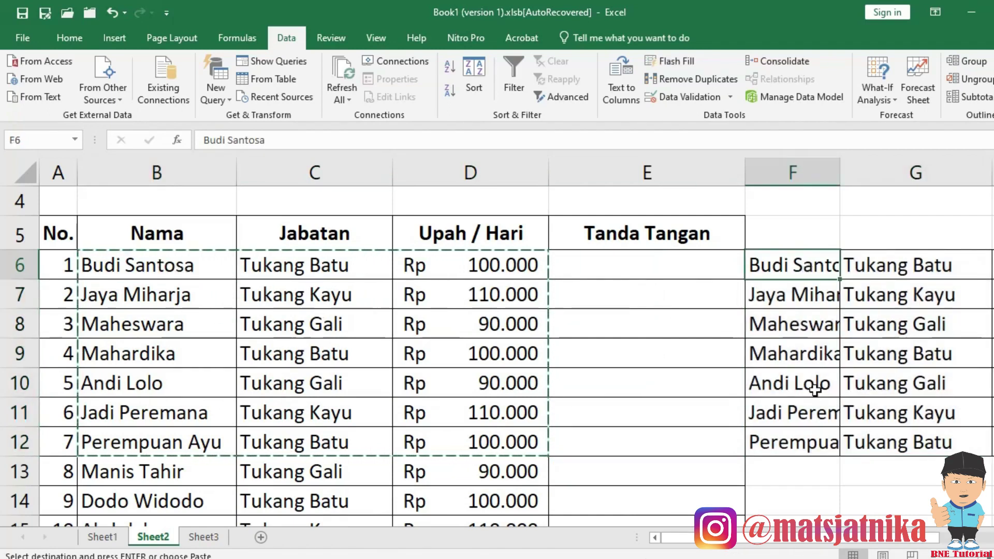
pyautogui.scroll(-1, 767, 391)
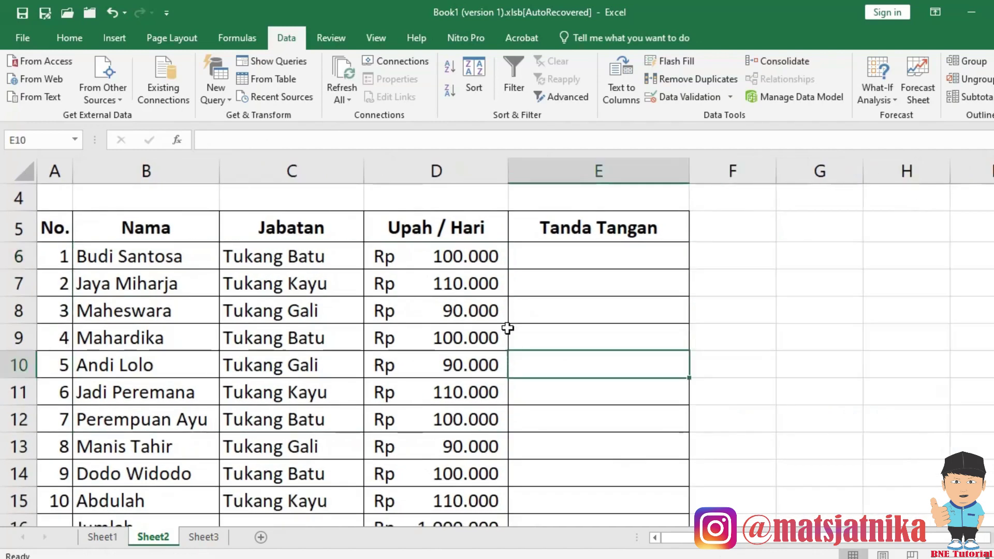
# Copy the worker table A5:E19, including the Jumlah, Maksimal and Minimal rows, targeting G5.
pyautogui.click(95, 235)
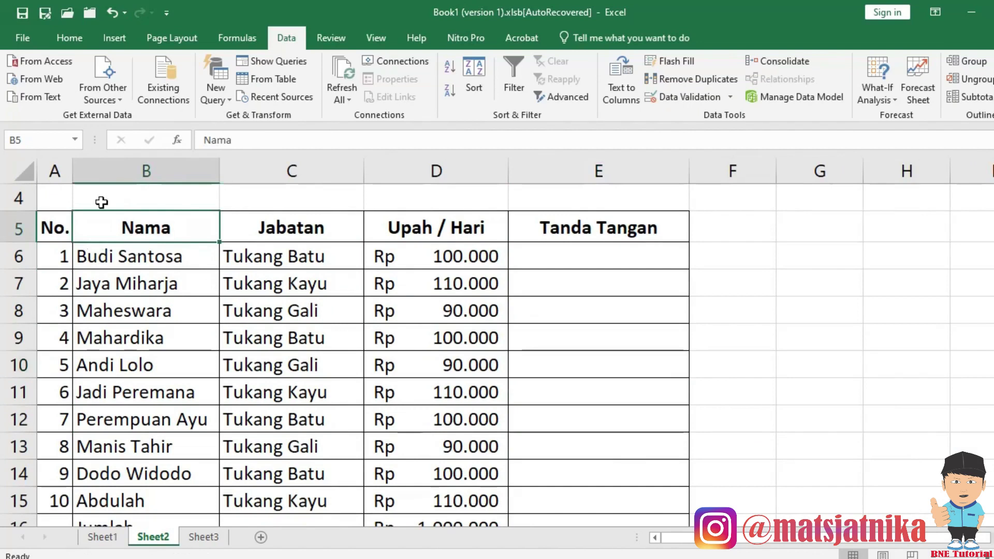
pyautogui.click(57, 231)
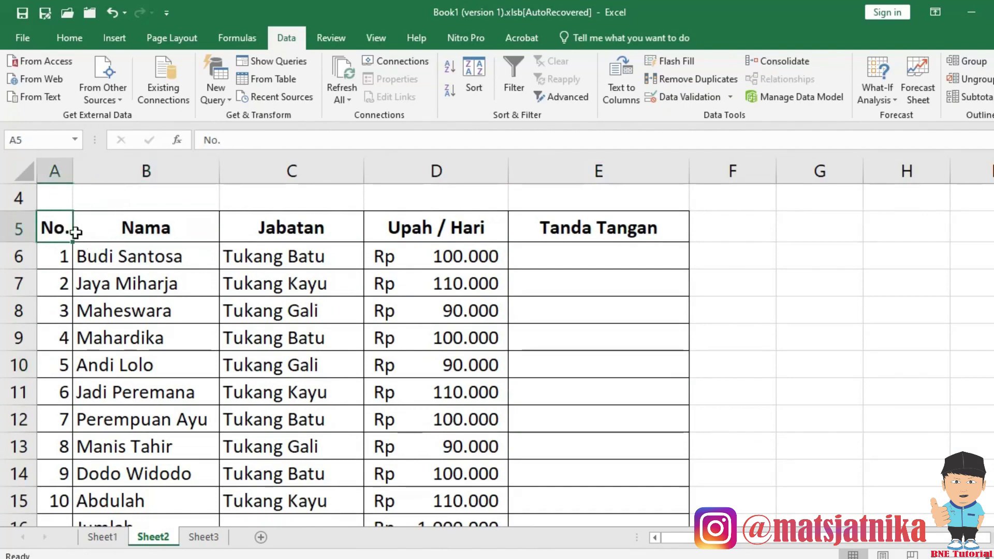
pyautogui.scroll(-2, 486, 328)
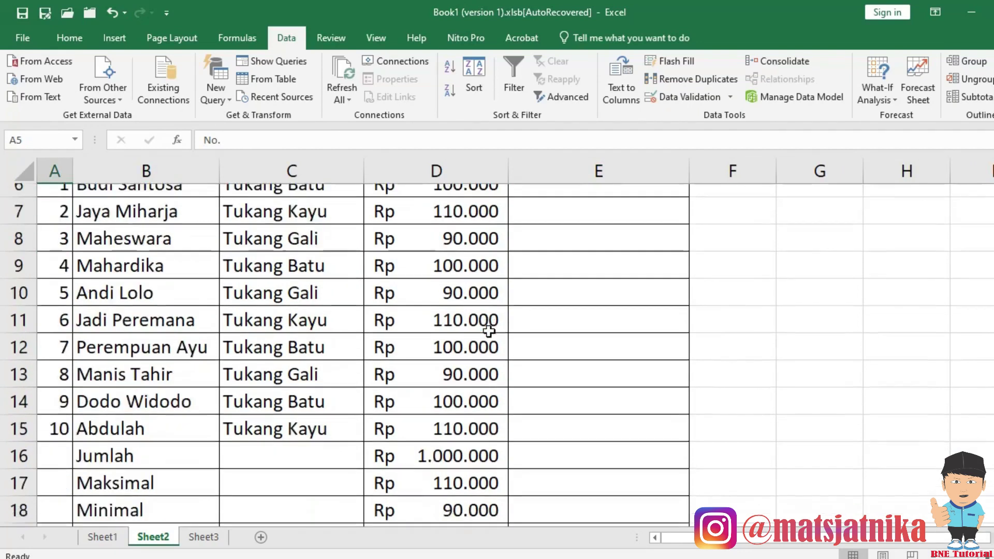
pyautogui.keyDown('shift'); pyautogui.click(586, 442); pyautogui.keyUp('shift')
pyautogui.scroll(2, 466, 373)
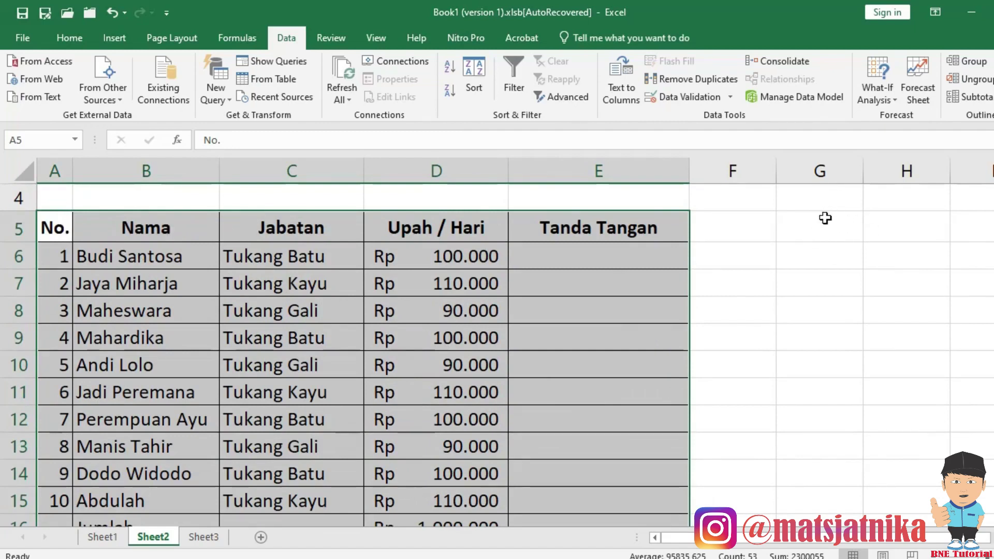
pyautogui.hotkey('ctrl', 'c')
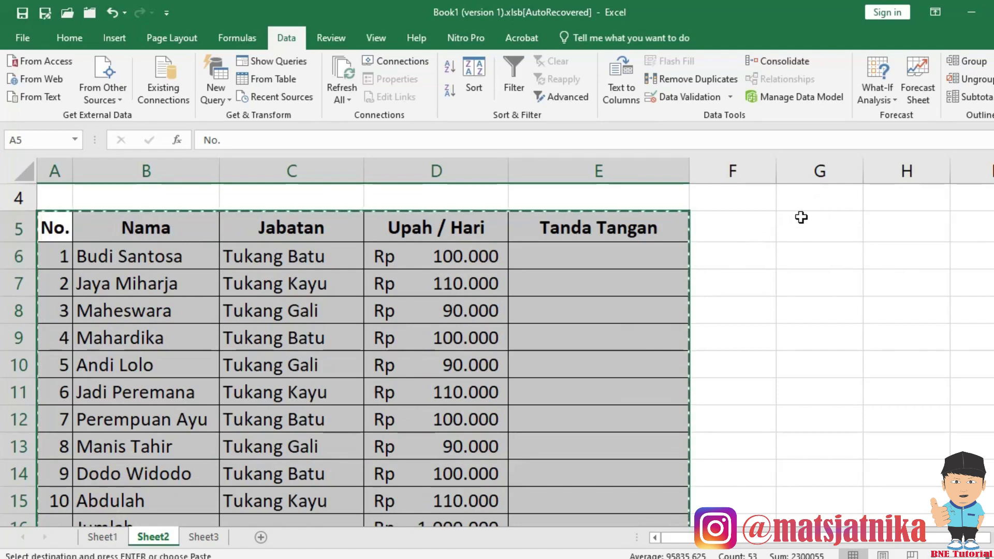
pyautogui.click(821, 227)
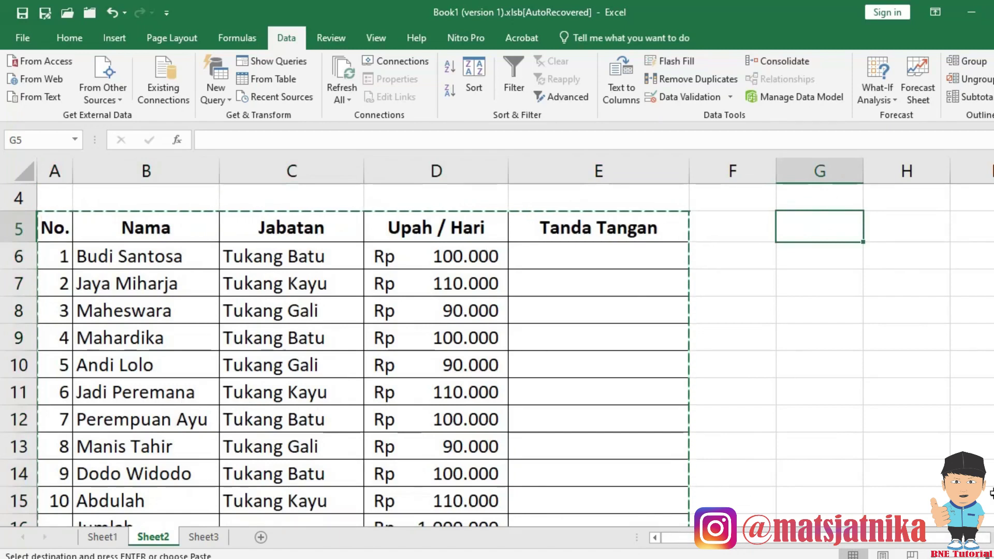
# Paste the copied worker table at G5 on Sheet2.
pyautogui.click(982, 537)
pyautogui.click(982, 537)
pyautogui.click(982, 538)
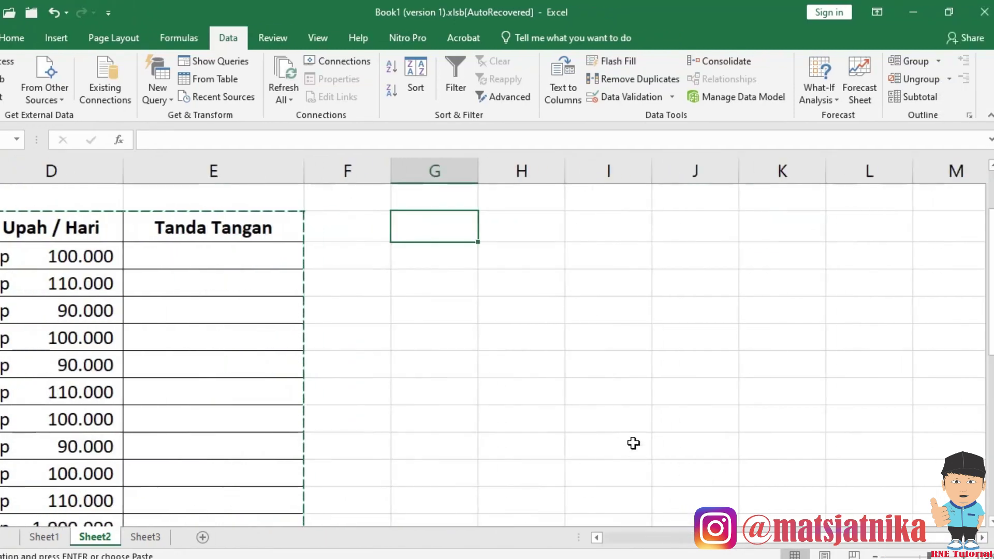
pyautogui.hotkey('ctrl', 'v')
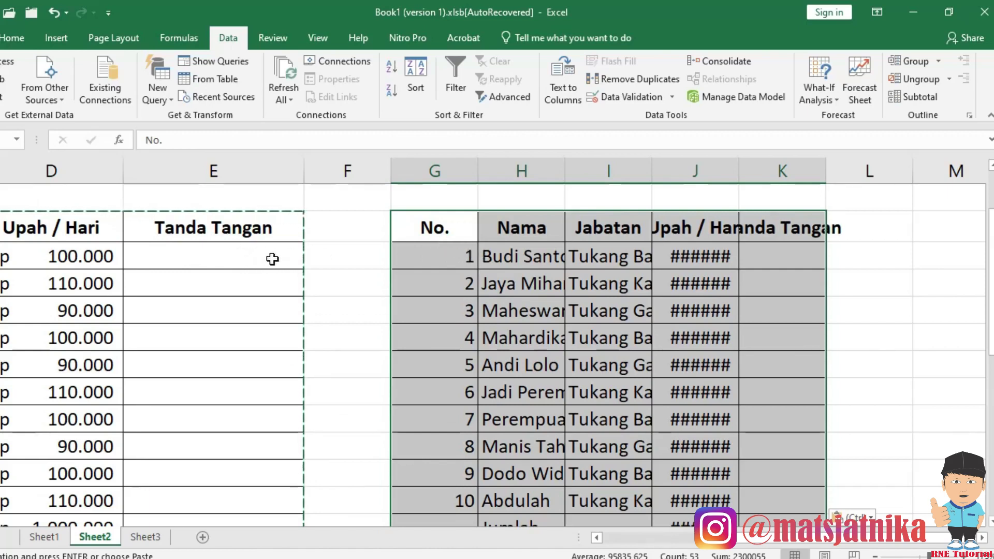
# Apply the original column widths to the pasted copy via Paste Special Column widths.
pyautogui.rightClick(425, 230)
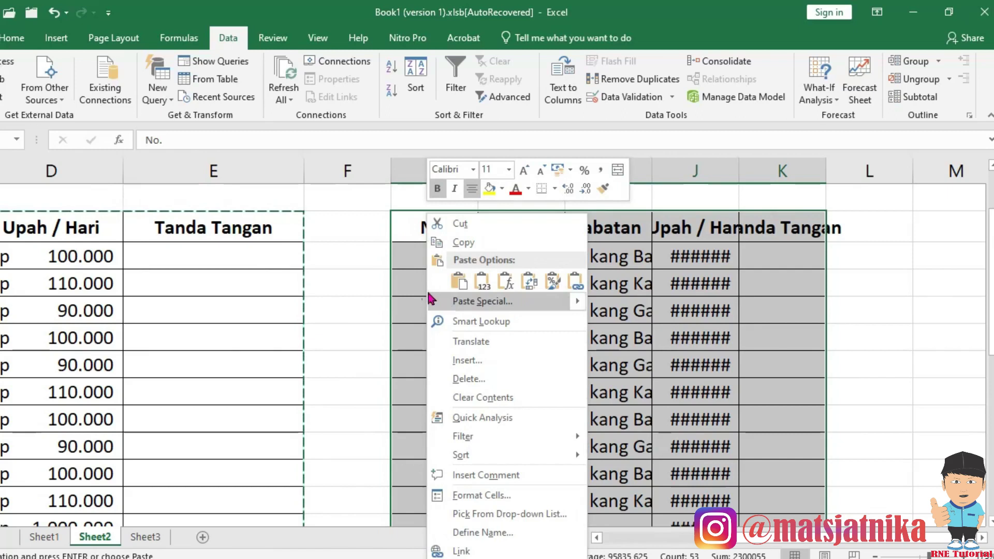
pyautogui.click(468, 305)
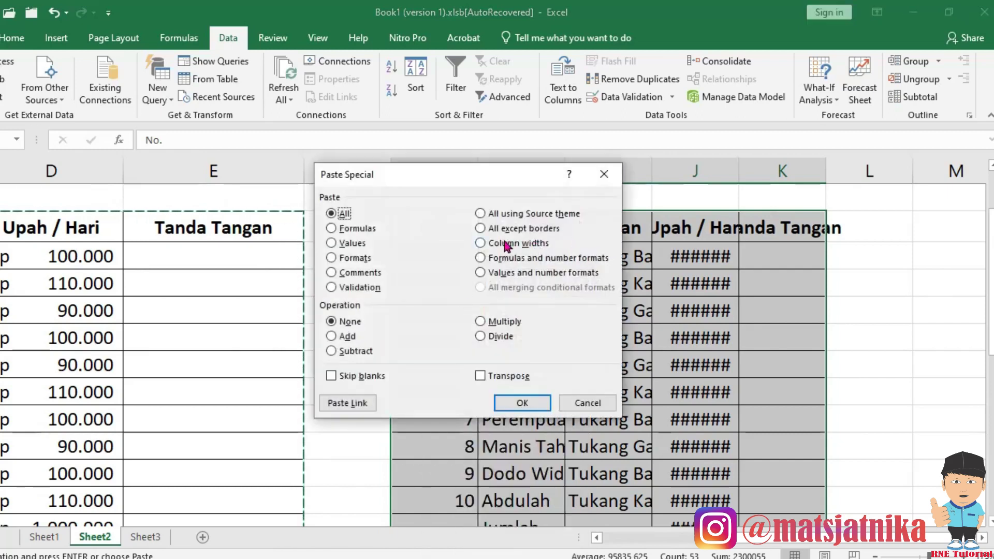
pyautogui.click(498, 243)
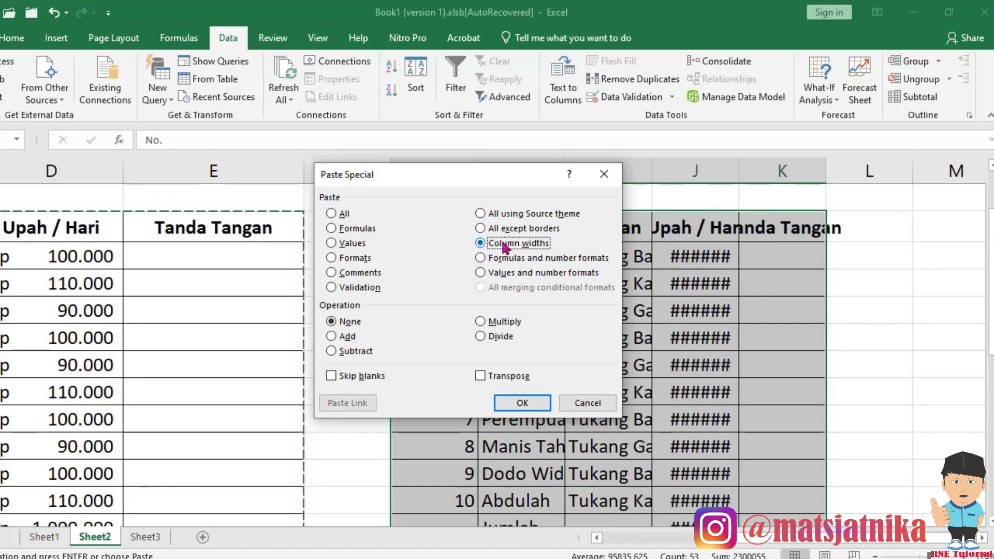
pyautogui.click(520, 402)
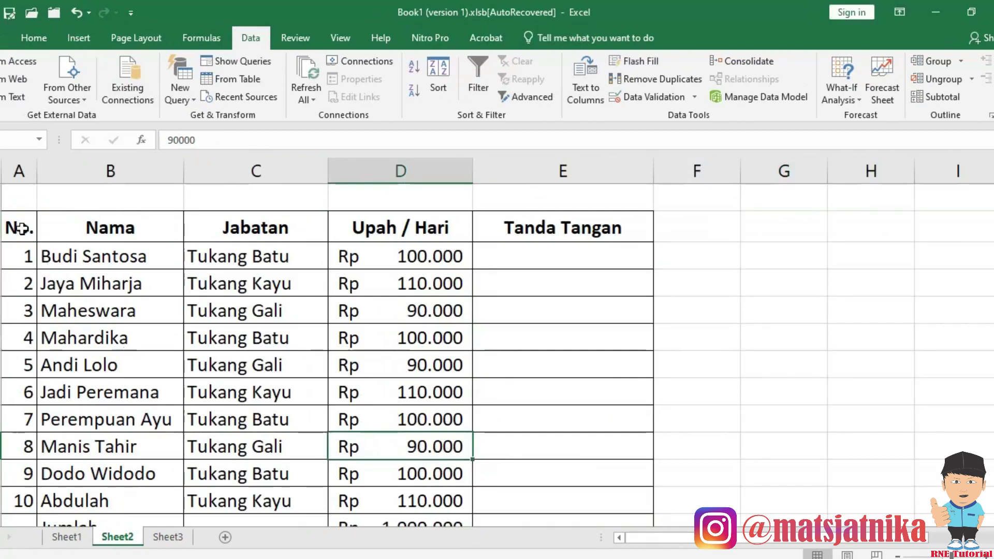
pyautogui.moveTo(21, 228); pyautogui.dragTo(528, 463)
# Copy A1:E19 with its three title lines and paste it starting at G1.
pyautogui.scroll(-2, 531, 456)
pyautogui.keyDown('shift'); pyautogui.click(532, 444); pyautogui.keyUp('shift')
pyautogui.scroll(3, 415, 395)
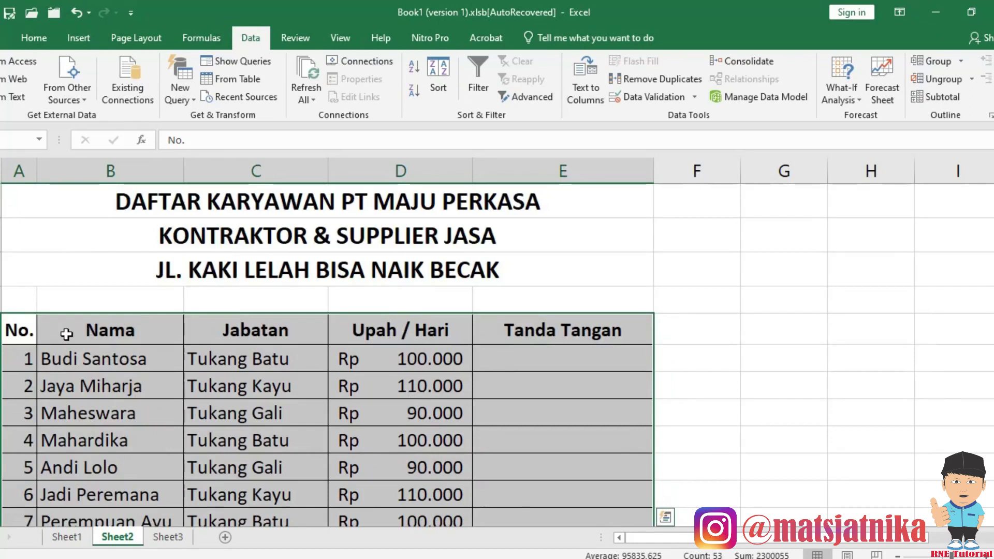
pyautogui.click(13, 201)
pyautogui.scroll(-3, 363, 331)
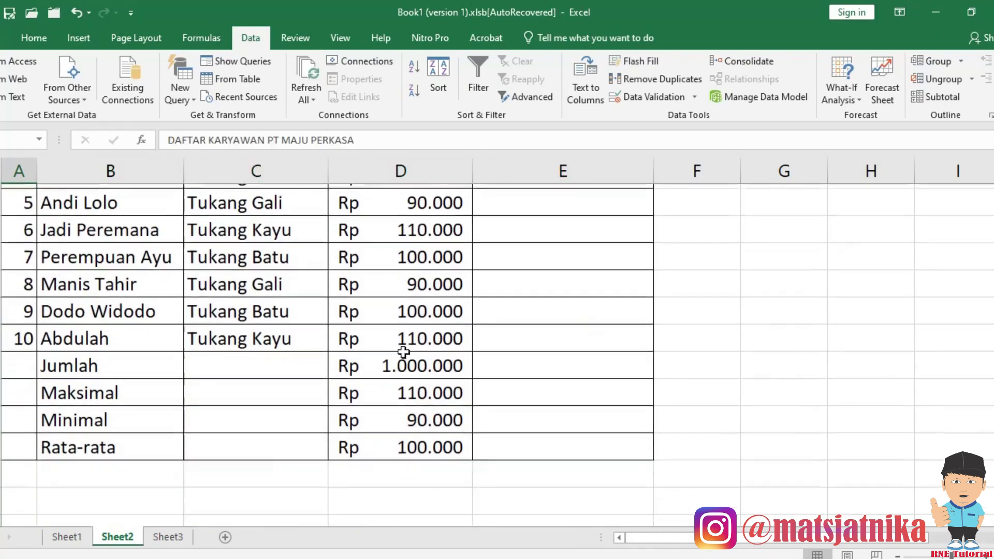
pyautogui.keyDown('shift'); pyautogui.click(558, 440); pyautogui.keyUp('shift')
pyautogui.scroll(3, 414, 384)
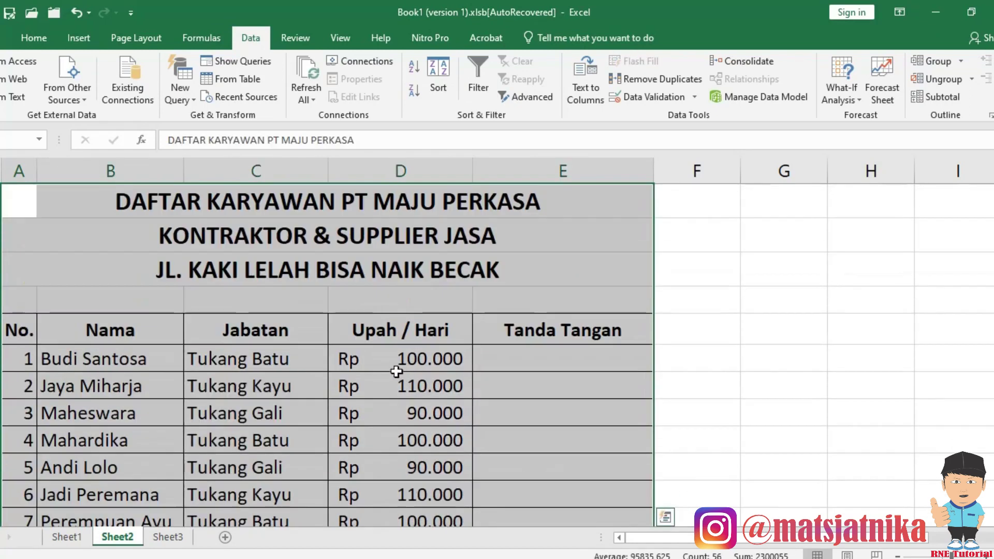
pyautogui.hotkey('ctrl', 'c')
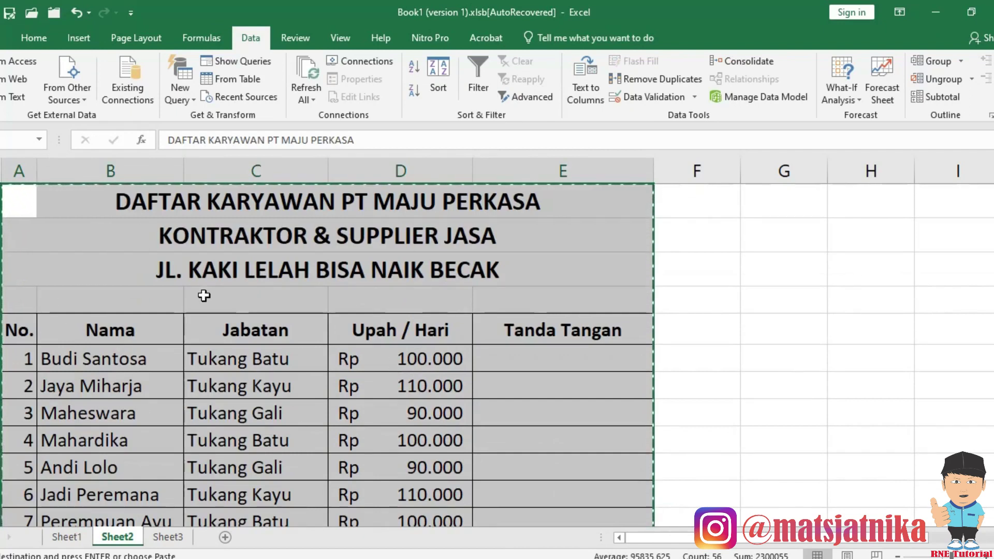
pyautogui.moveTo(860, 539); pyautogui.dragTo(963, 543)
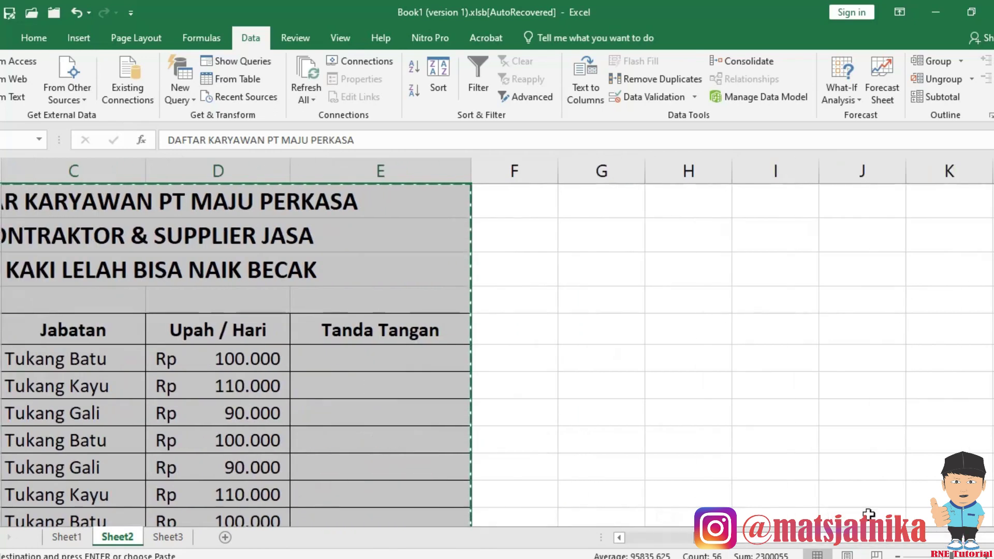
pyautogui.click(601, 207)
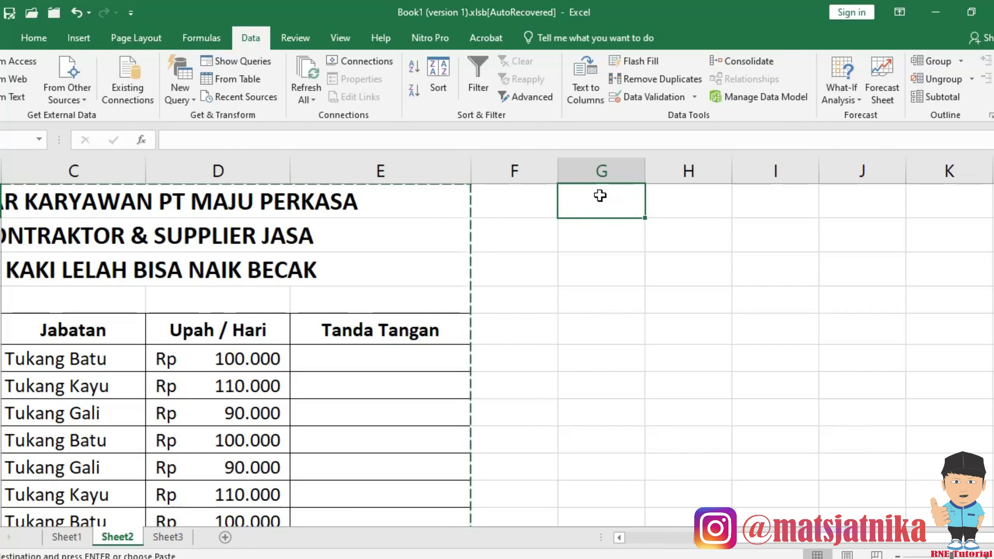
pyautogui.hotkey('ctrl', 'v')
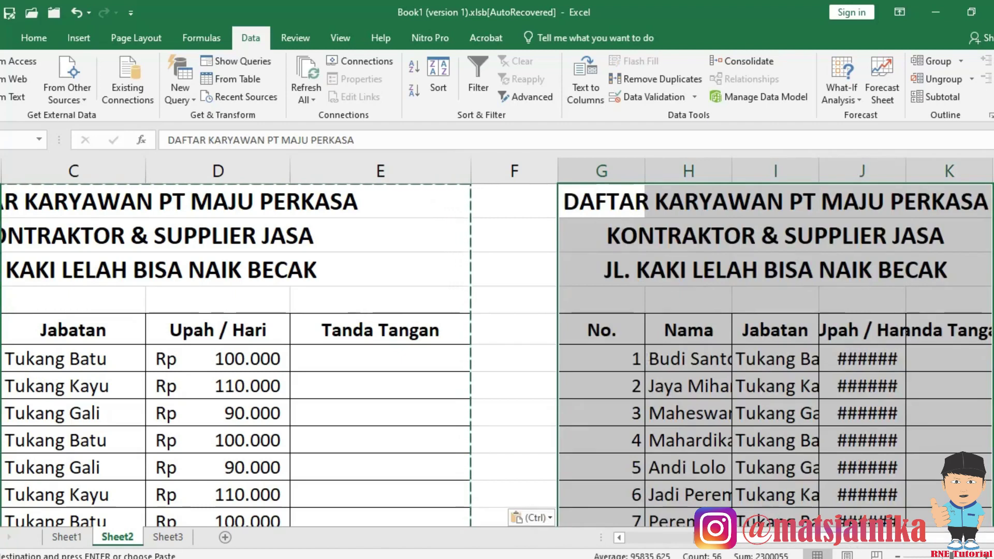
# Give the G1 table copy the original column widths using Paste Special Column widths.
pyautogui.hscroll(3, 867, 515)
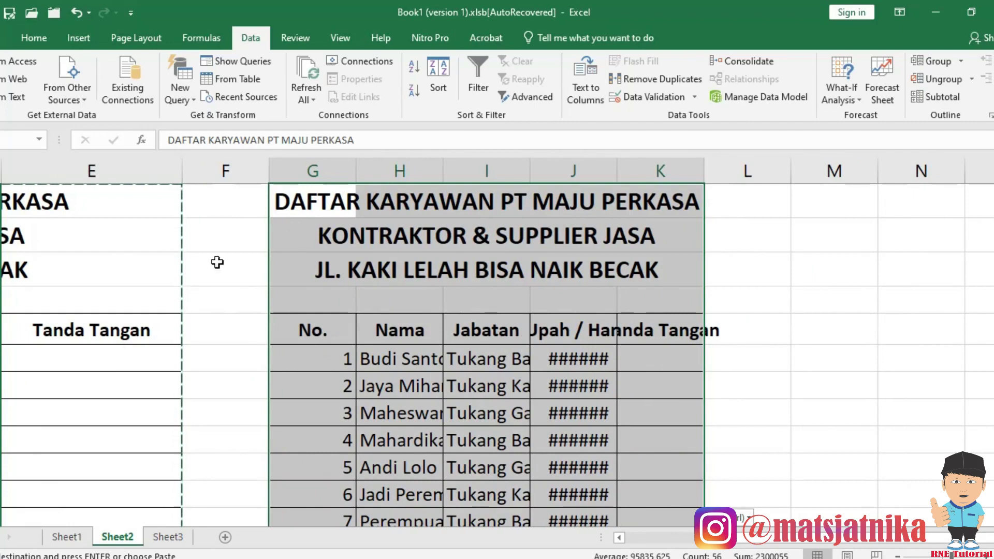
pyautogui.rightClick(319, 203)
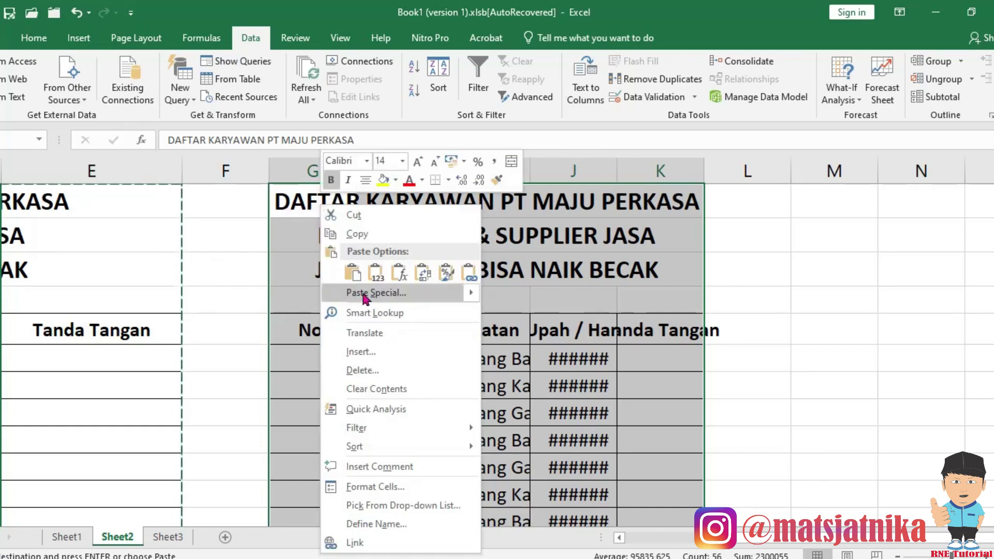
pyautogui.click(363, 294)
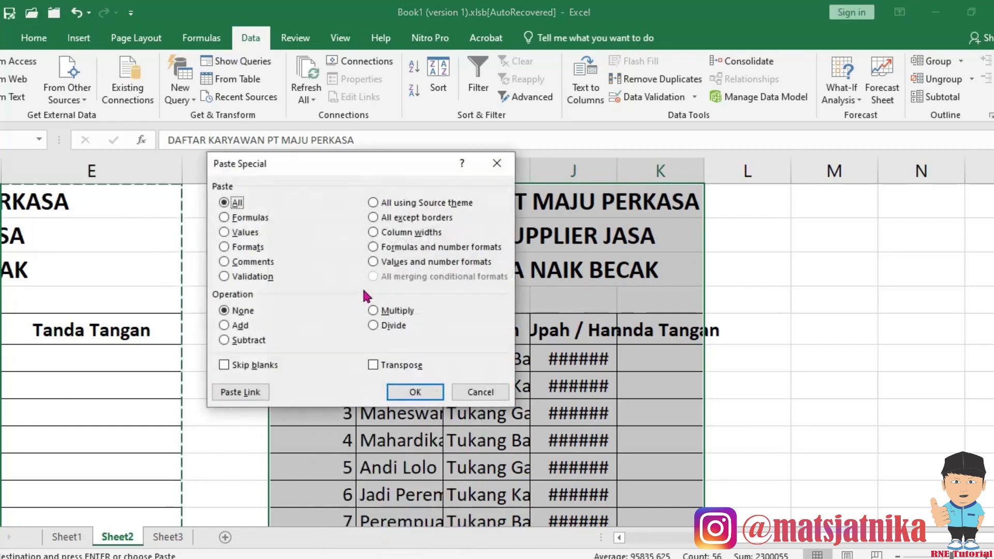
pyautogui.click(373, 233)
pyautogui.moveTo(364, 176); pyautogui.dragTo(766, 225)
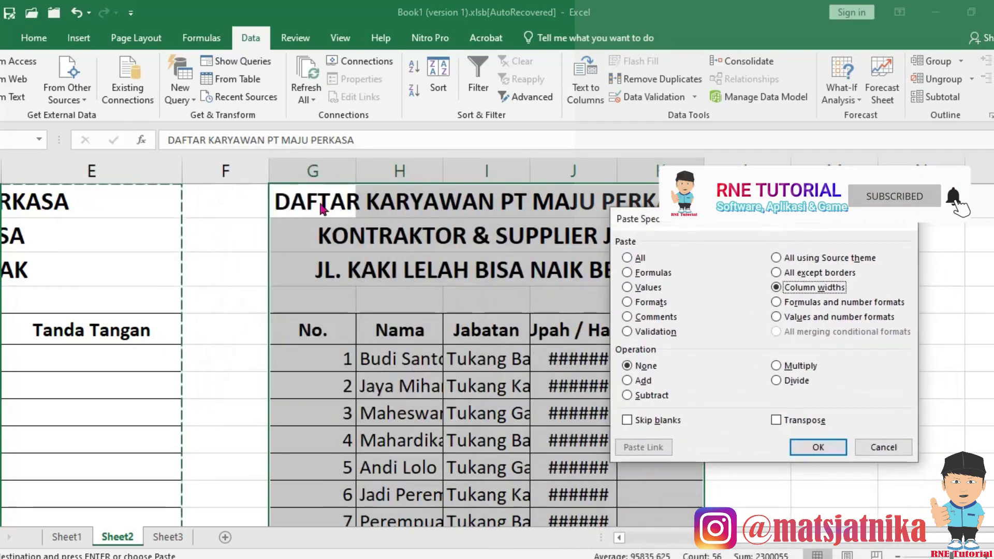
pyautogui.click(824, 449)
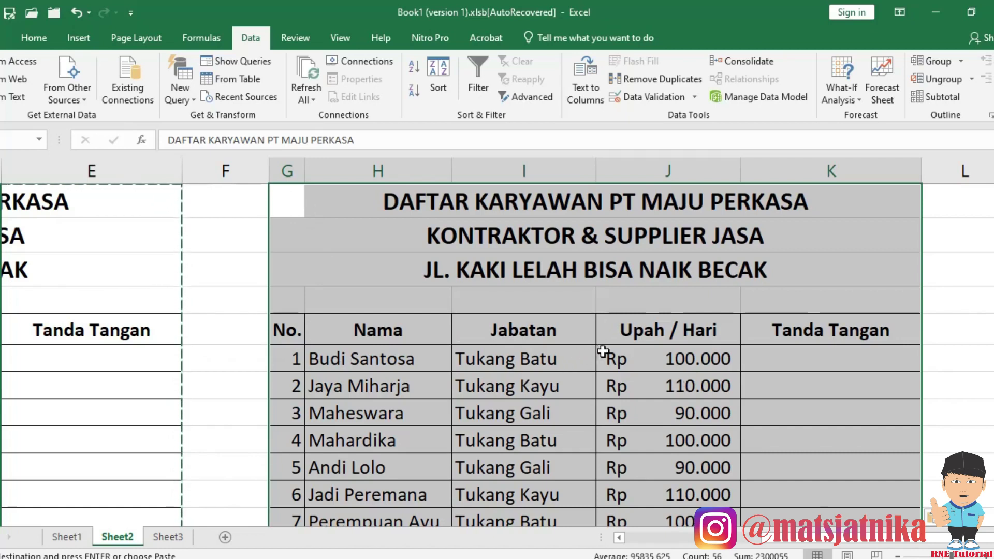
pyautogui.moveTo(807, 539); pyautogui.dragTo(662, 534)
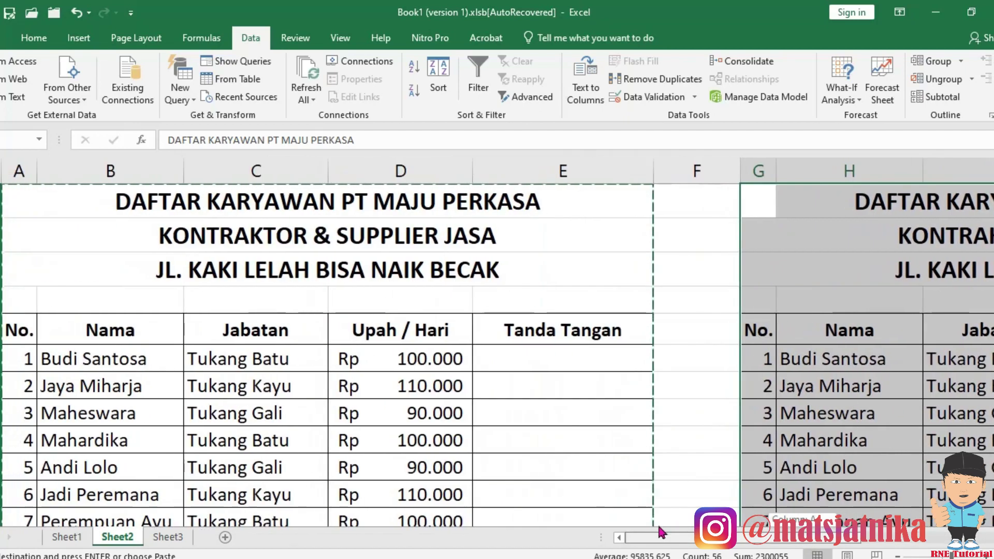
pyautogui.click(760, 206)
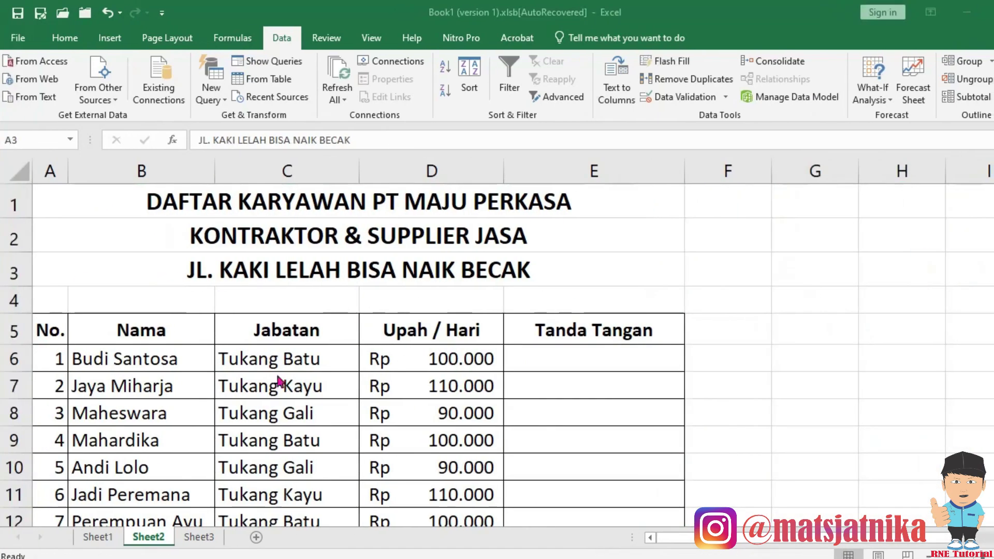
# Enter 1 in E6 and 2 in E7 of the Tanda Tangan column.
pyautogui.scroll(-1, 488, 406)
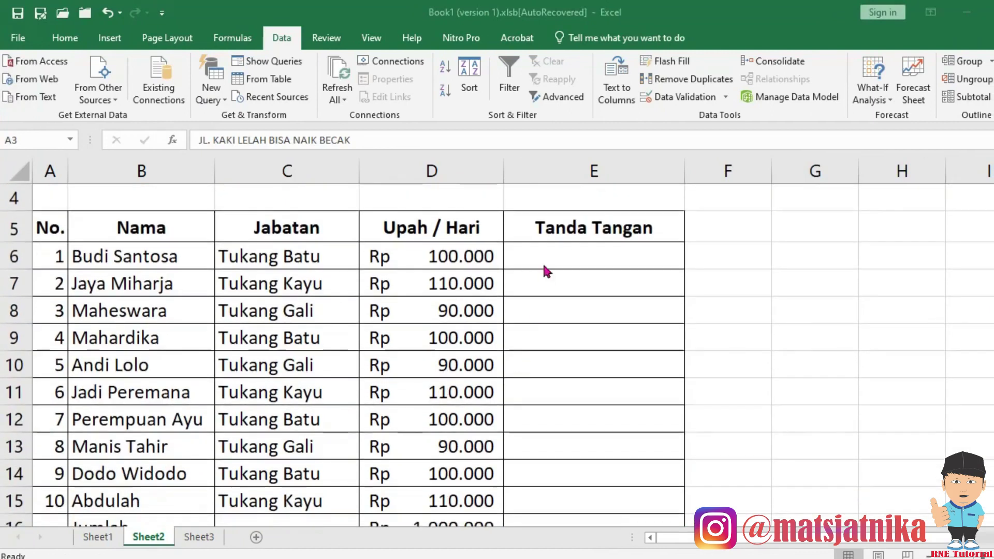
pyautogui.click(557, 256)
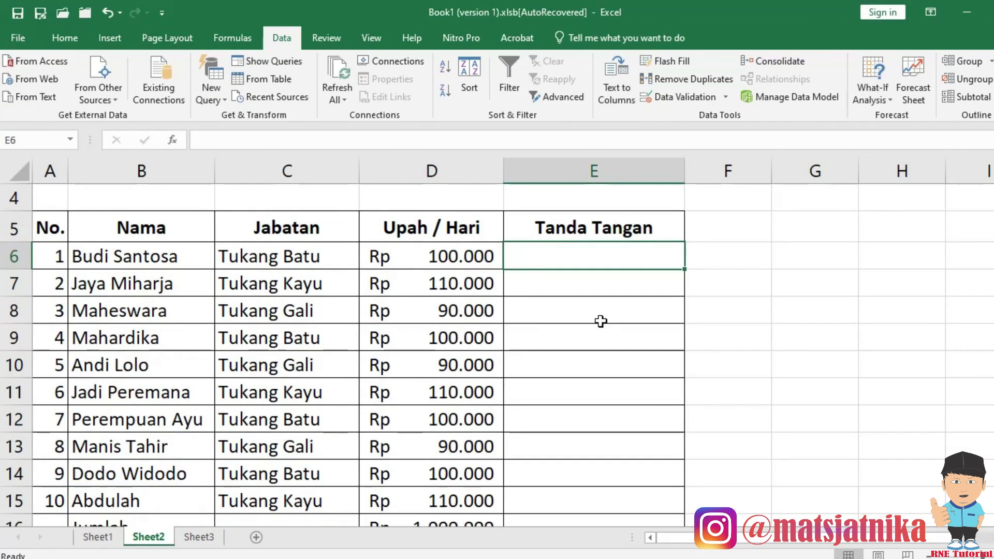
pyautogui.write('1')
pyautogui.press('Return')
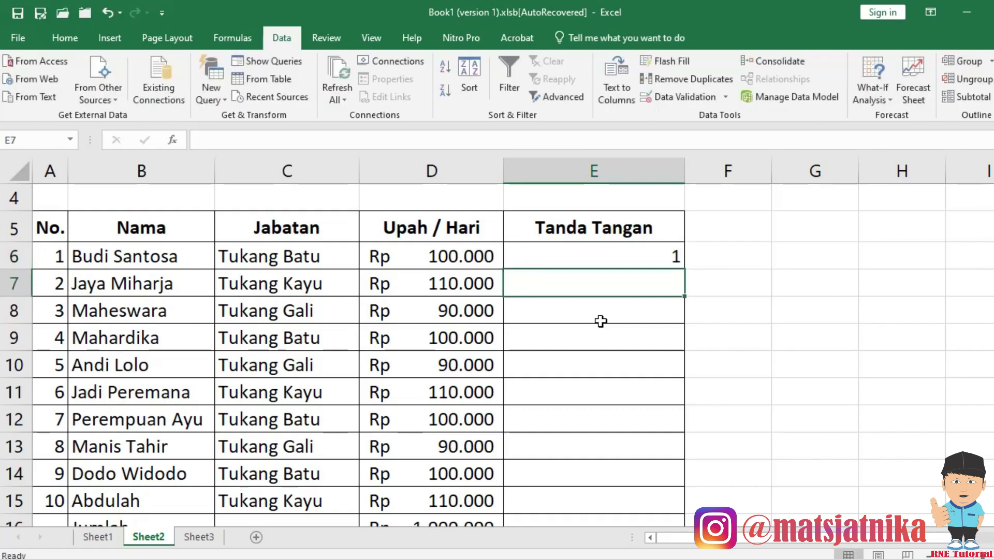
pyautogui.write('2')
pyautogui.press('Return')
# Left-align E6 and centre E7 from the Home tab alignment commands.
pyautogui.click(572, 252)
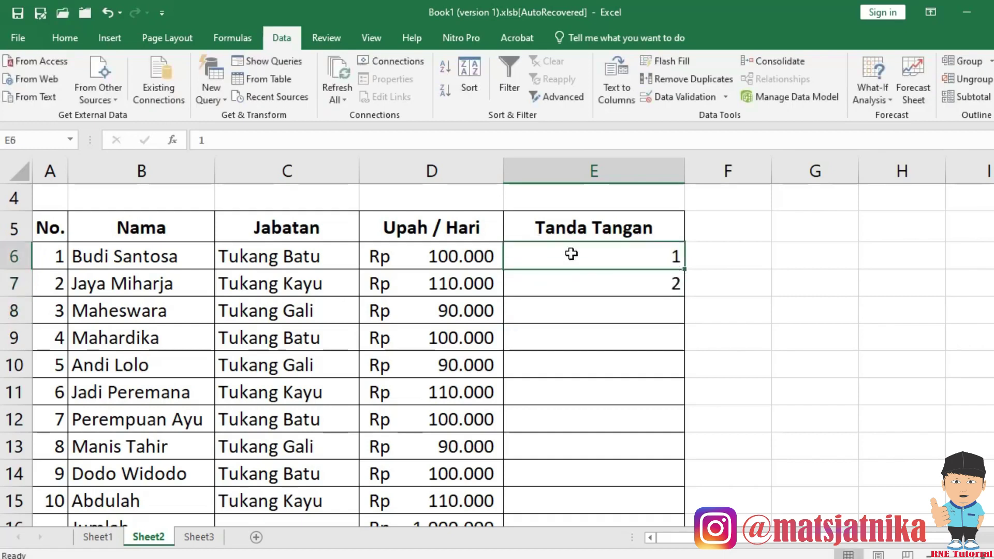
pyautogui.click(65, 38)
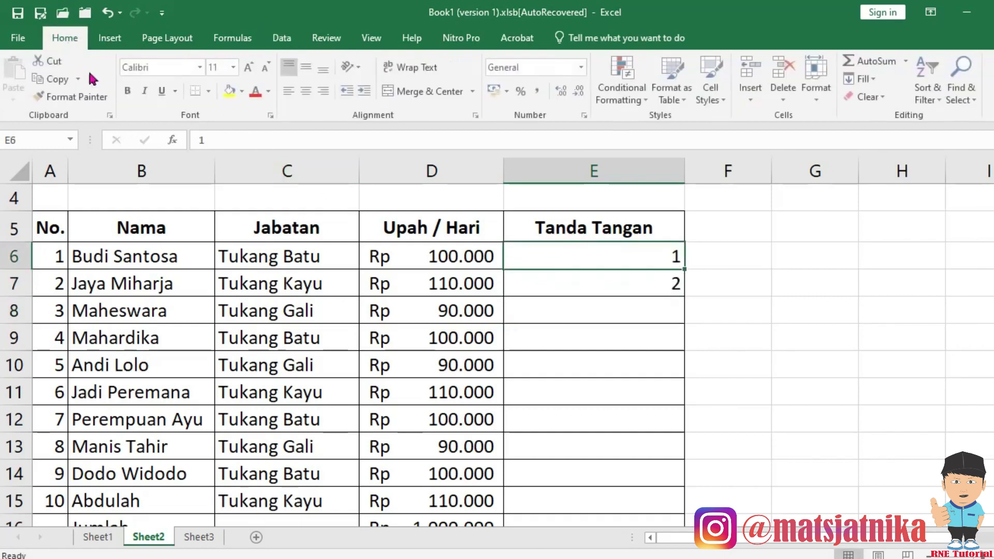
pyautogui.click(294, 95)
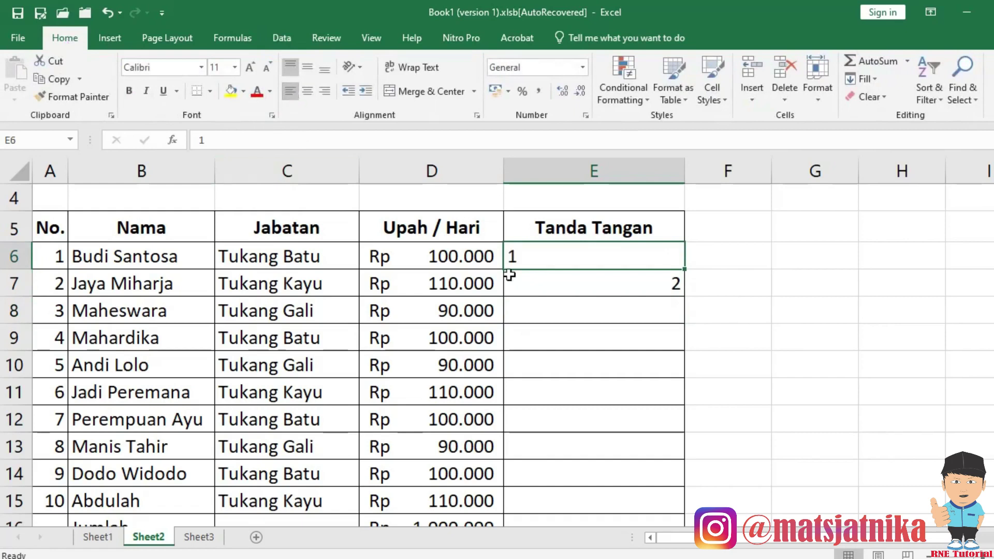
pyautogui.click(539, 285)
pyautogui.click(309, 94)
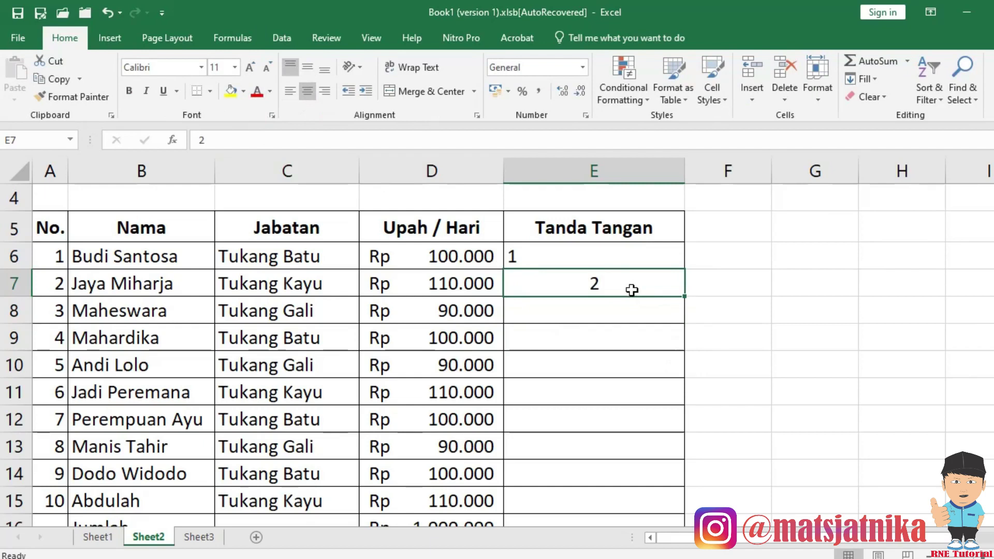
# Re-enter 1 in E6 and start a formula in E7 referencing E6.
pyautogui.click(613, 262)
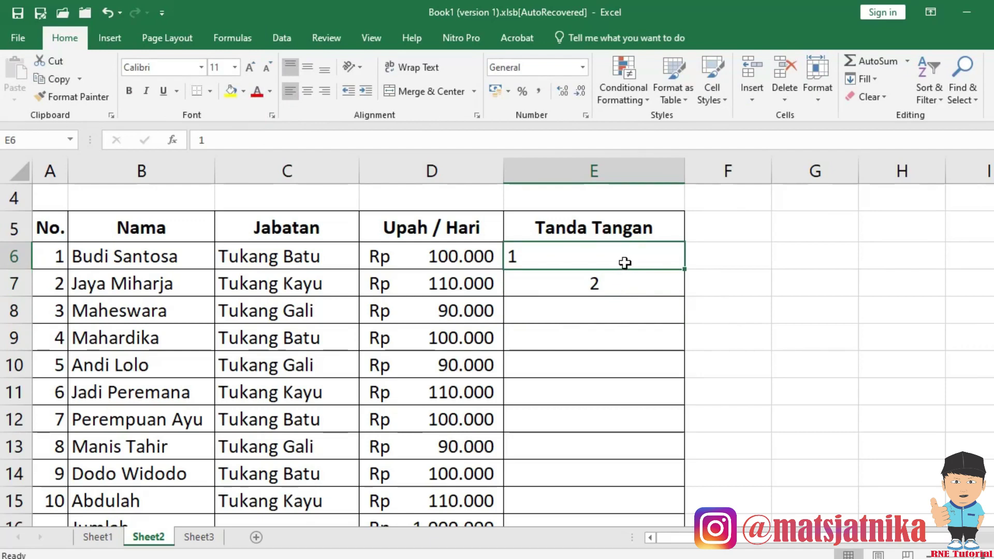
pyautogui.write('=')
pyautogui.press('Escape')
pyautogui.write('1')
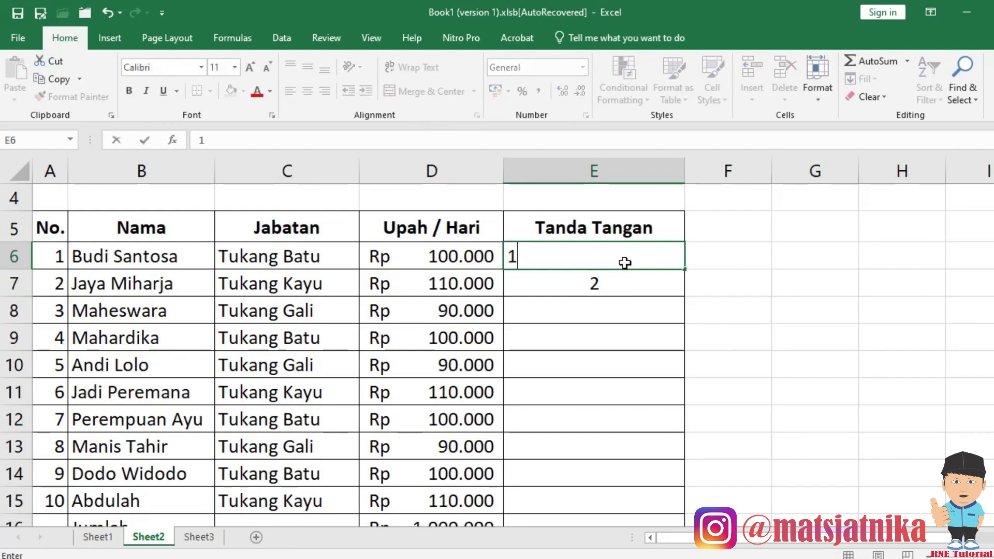
pyautogui.press('Return')
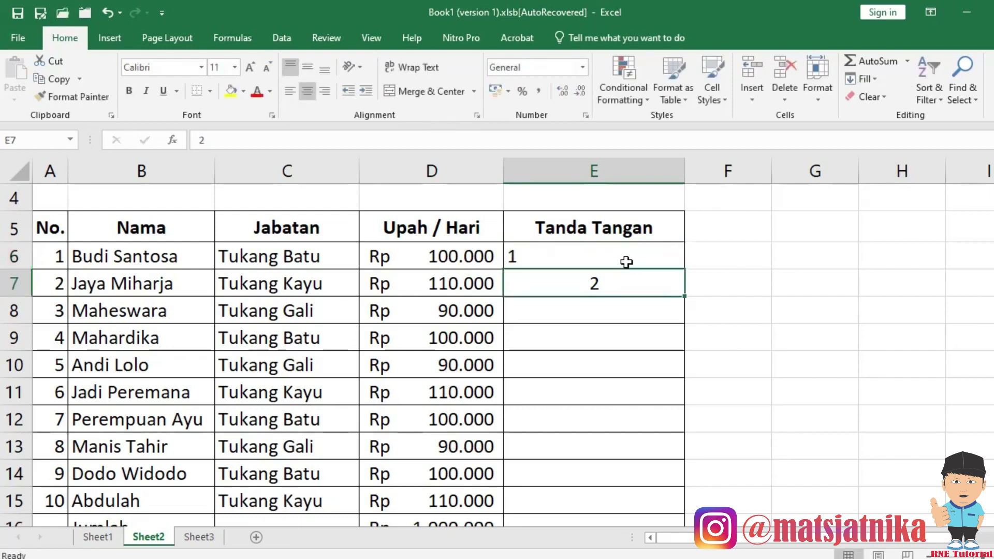
pyautogui.write('=')
pyautogui.click(627, 262)
# Finish E7 as =E6+1 and check the values in E6 and E7.
pyautogui.write('+1')
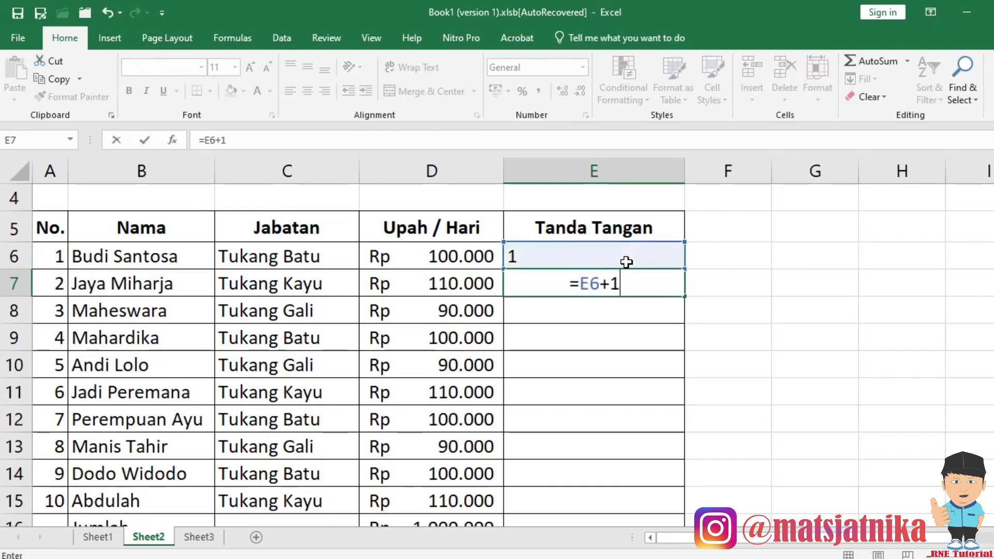
pyautogui.press('Return')
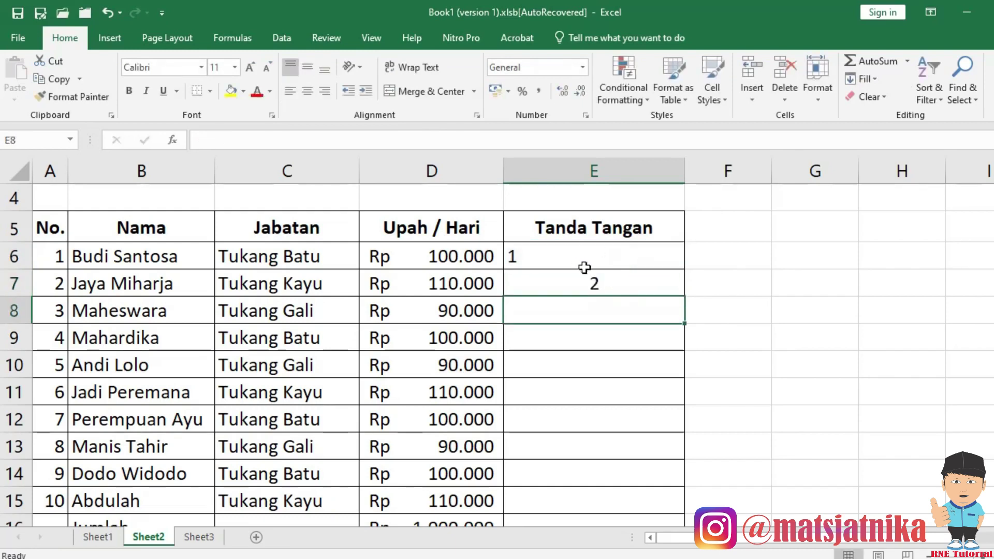
pyautogui.click(571, 253)
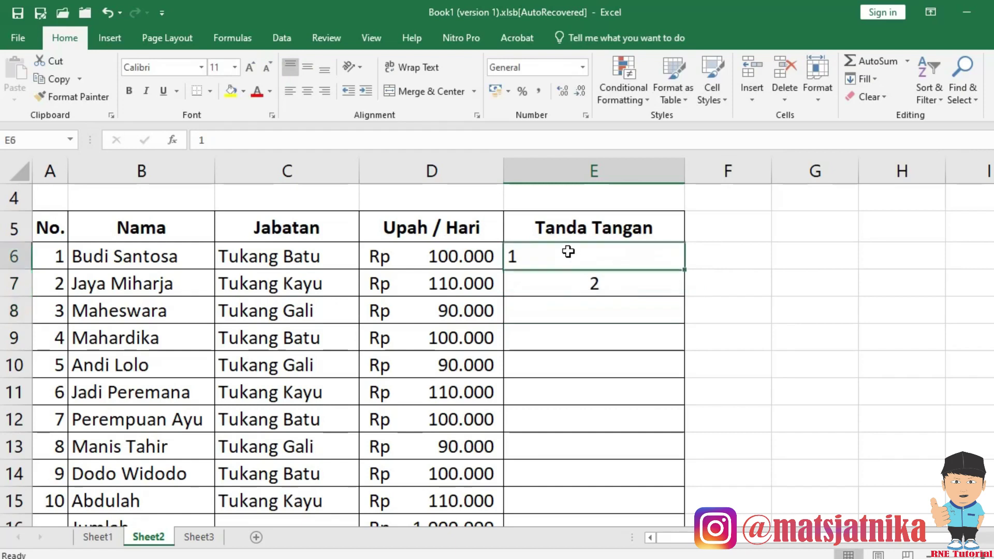
pyautogui.click(569, 284)
pyautogui.click(535, 255)
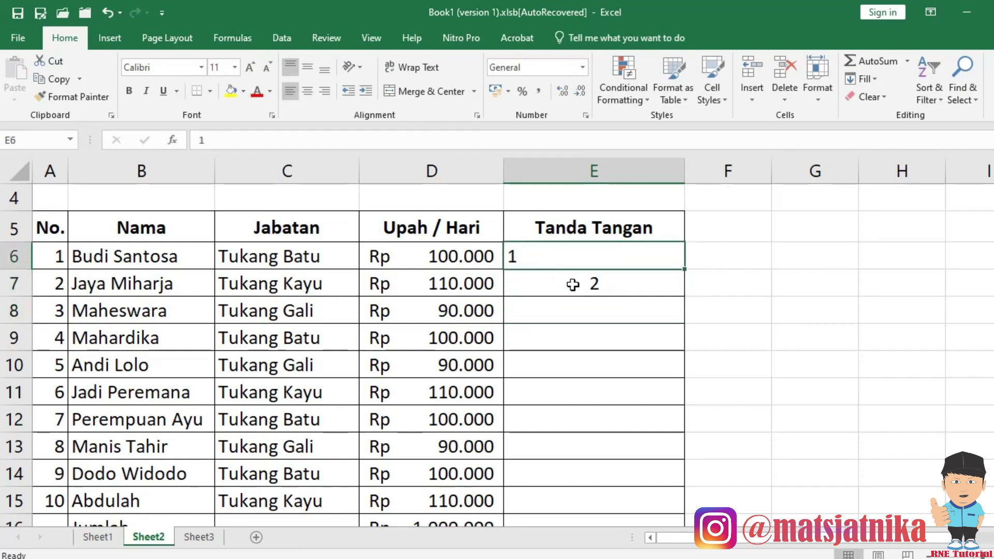
pyautogui.click(572, 285)
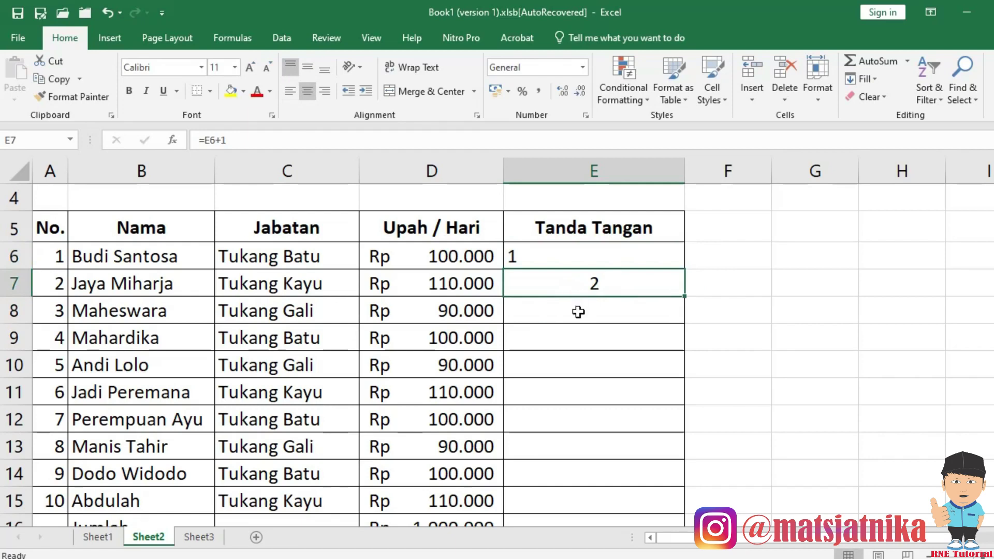
# Enter =E7+1 in E8, left-align its 3, and select E7:E8.
pyautogui.click(578, 312)
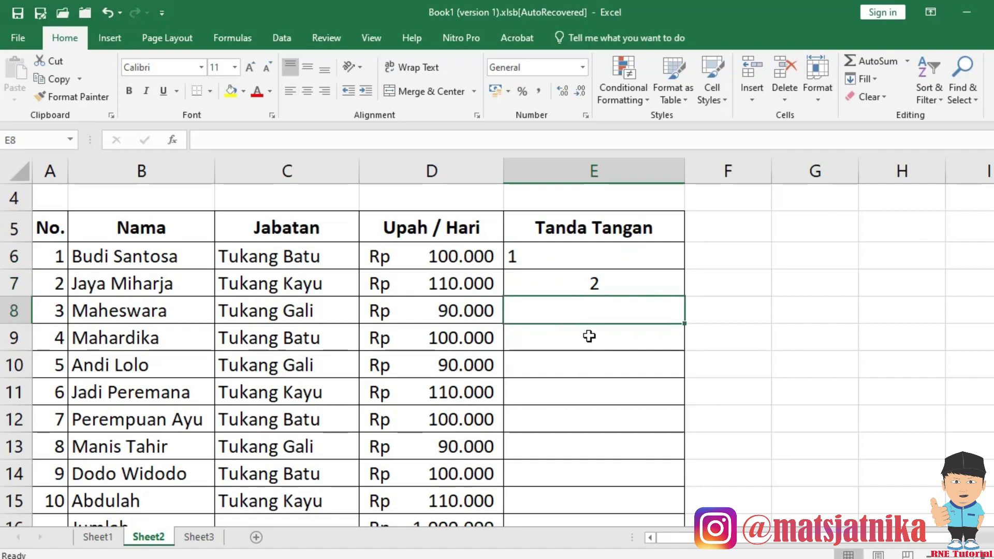
pyautogui.write('=')
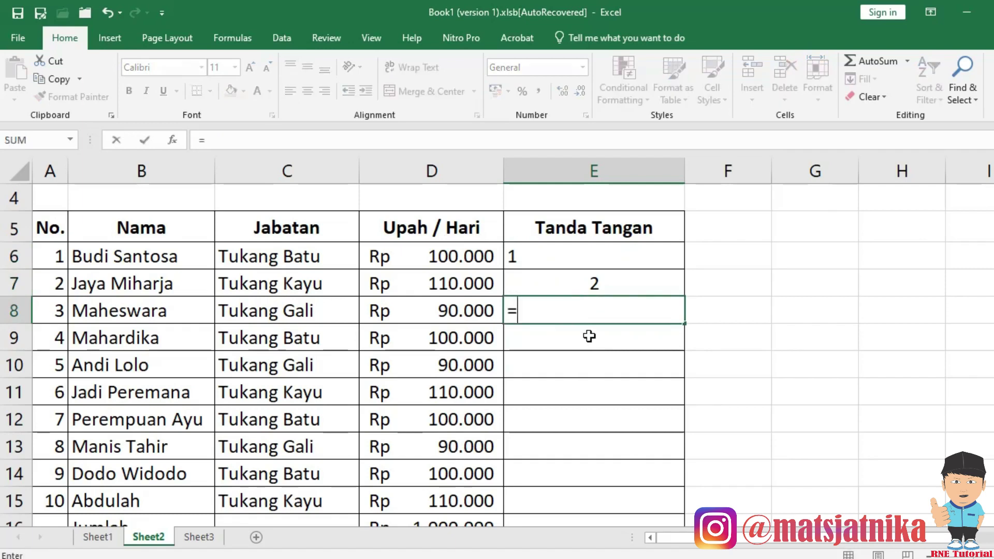
pyautogui.press('Up')
pyautogui.write('+')
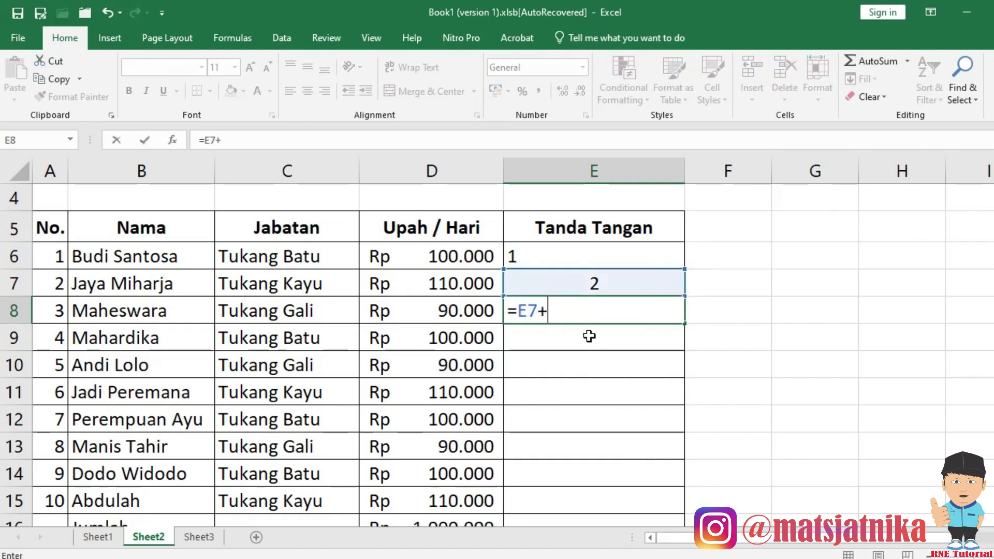
pyautogui.write('1')
pyautogui.press('Return')
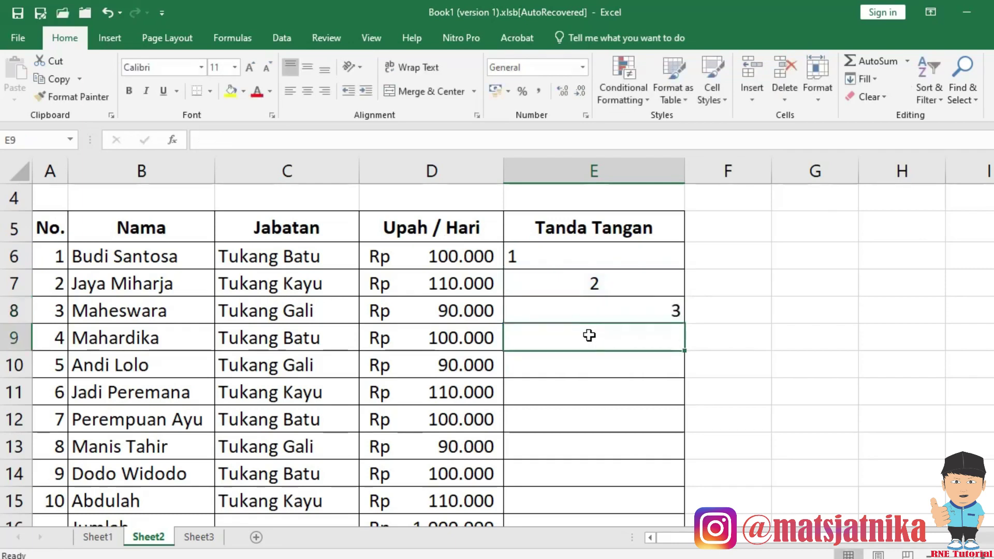
pyautogui.click(587, 308)
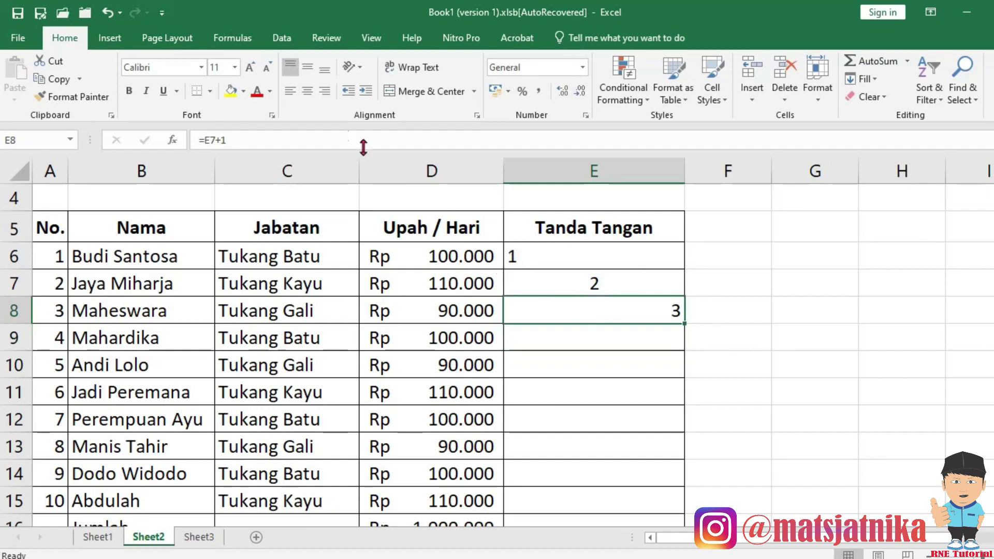
pyautogui.click(290, 92)
pyautogui.click(562, 393)
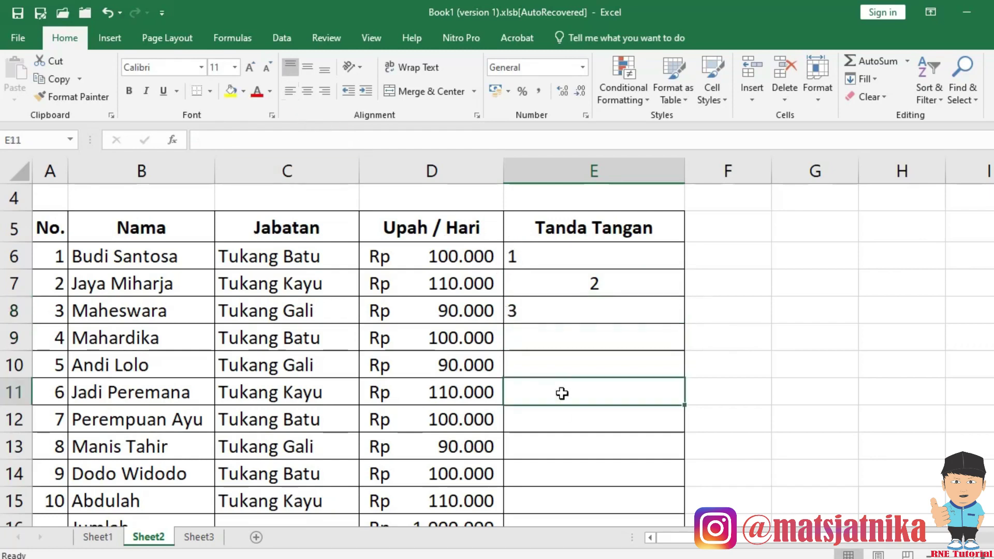
pyautogui.moveTo(573, 282); pyautogui.dragTo(569, 312)
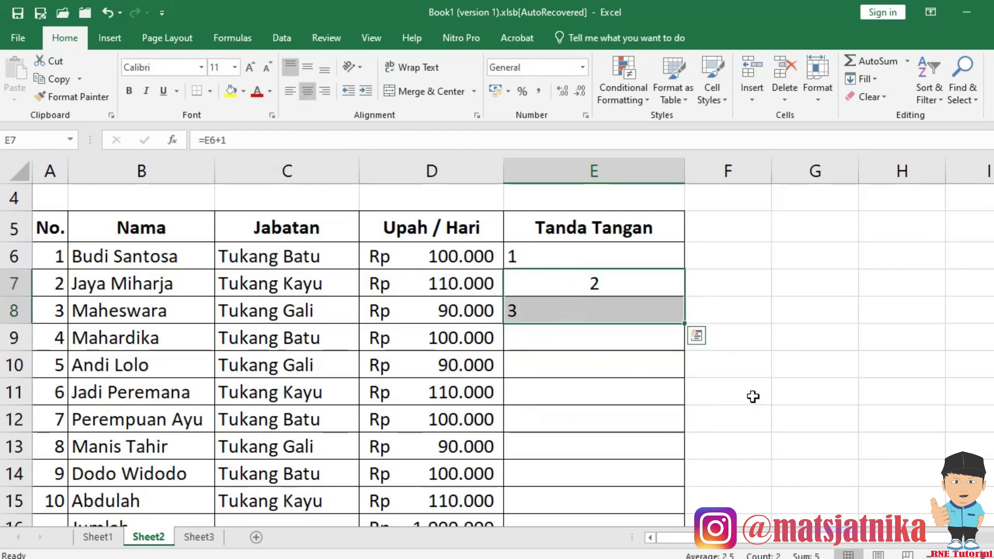
# Copy the E8 formula and paste it into E9:E19.
pyautogui.moveTo(565, 282); pyautogui.dragTo(570, 310)
pyautogui.hotkey('ctrl', 'c')
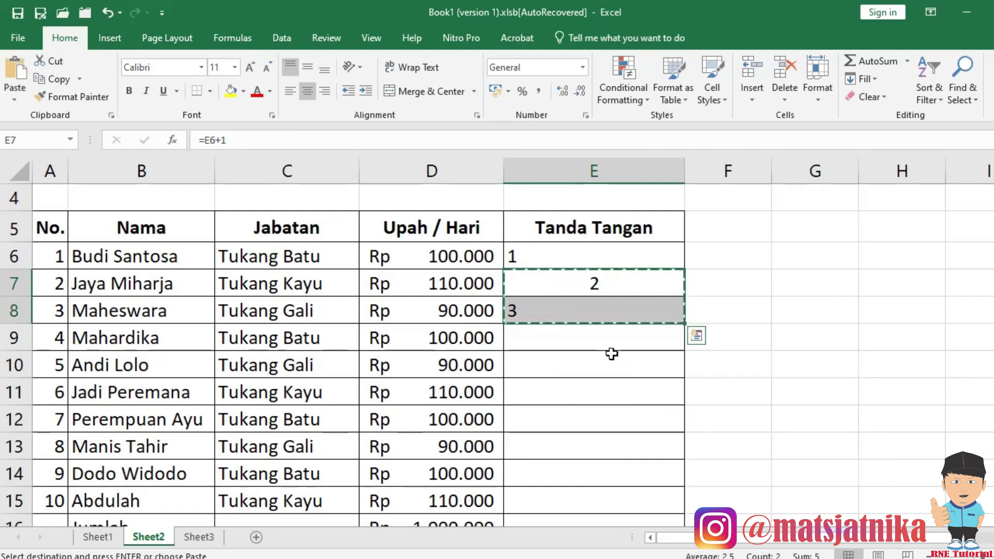
pyautogui.click(595, 312)
pyautogui.hotkey('ctrl', 'c')
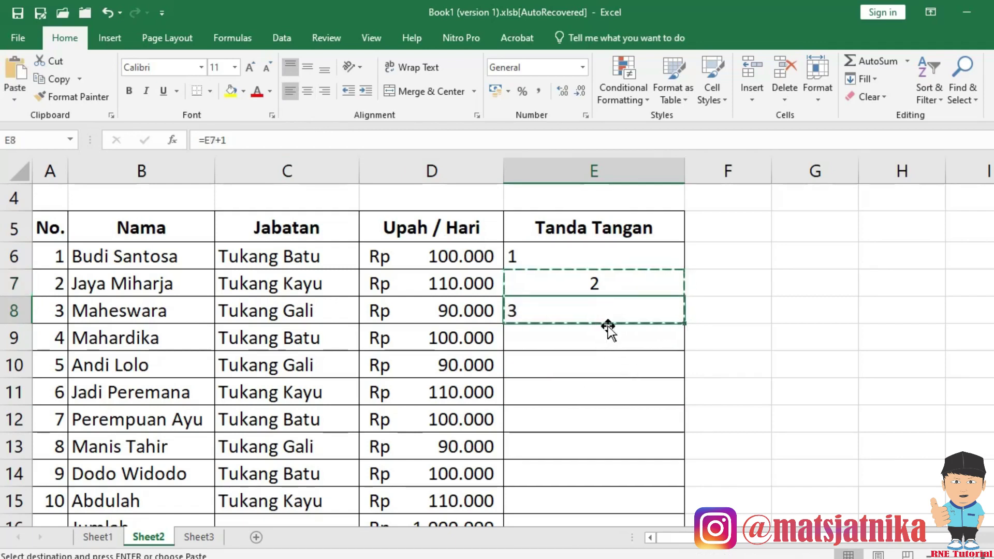
pyautogui.click(595, 339)
pyautogui.scroll(-2, 606, 373)
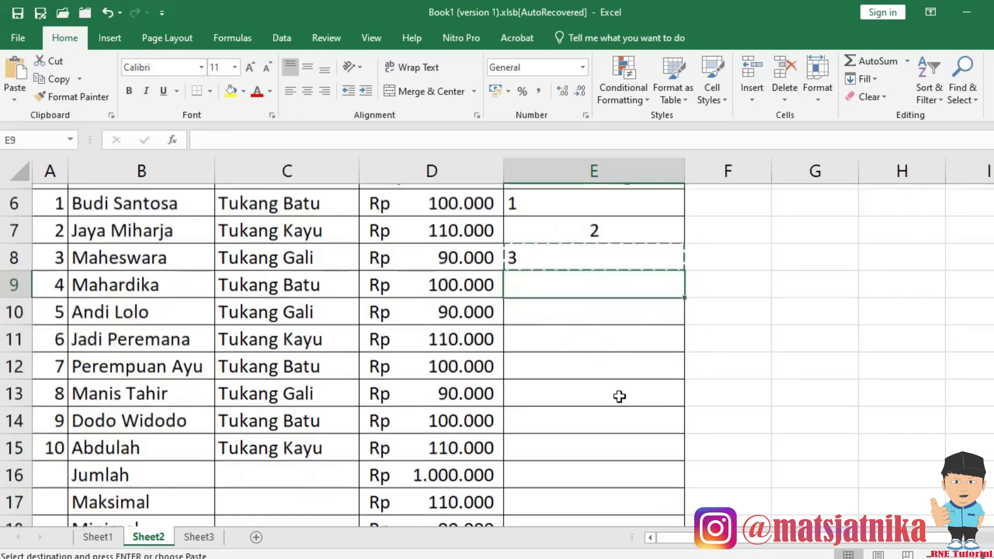
pyautogui.keyDown('shift'); pyautogui.click(607, 438); pyautogui.keyUp('shift')
pyautogui.press('Return')
pyautogui.scroll(2, 603, 406)
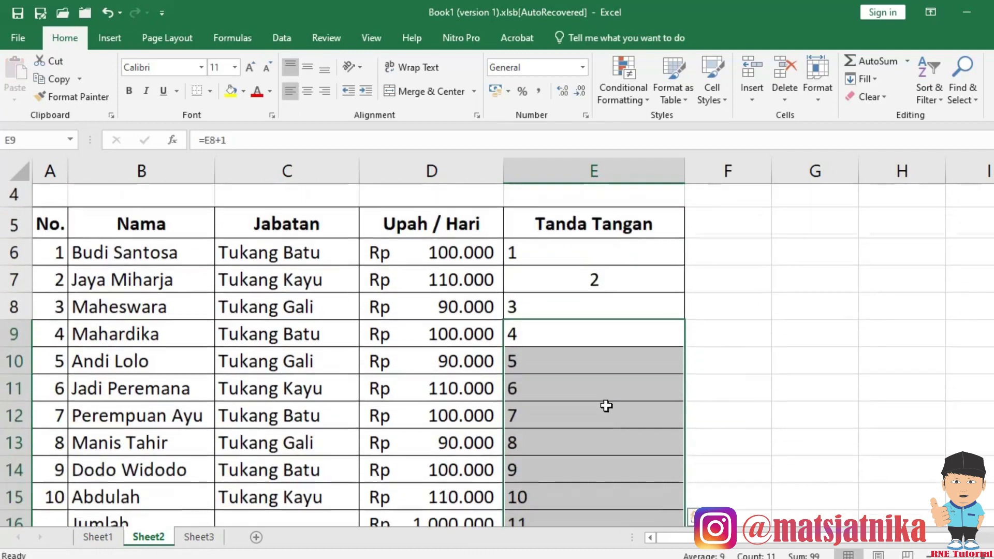
# Paste E7's centred cell over E8:E19, then undo both pastes.
pyautogui.click(554, 280)
pyautogui.hotkey('ctrl', 'c')
pyautogui.click(570, 314)
pyautogui.scroll(-2, 580, 362)
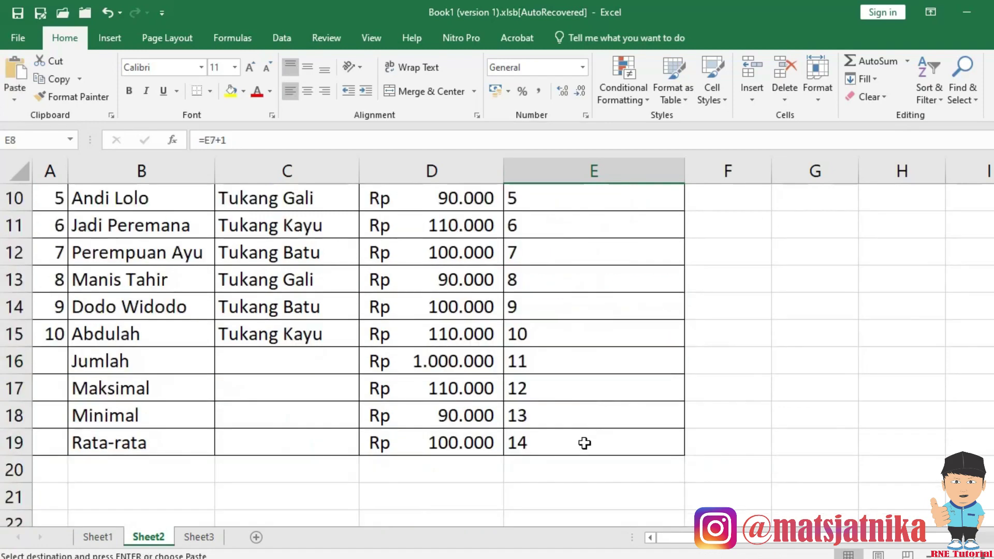
pyautogui.keyDown('shift'); pyautogui.click(584, 441); pyautogui.keyUp('shift')
pyautogui.press('Return')
pyautogui.scroll(2, 598, 424)
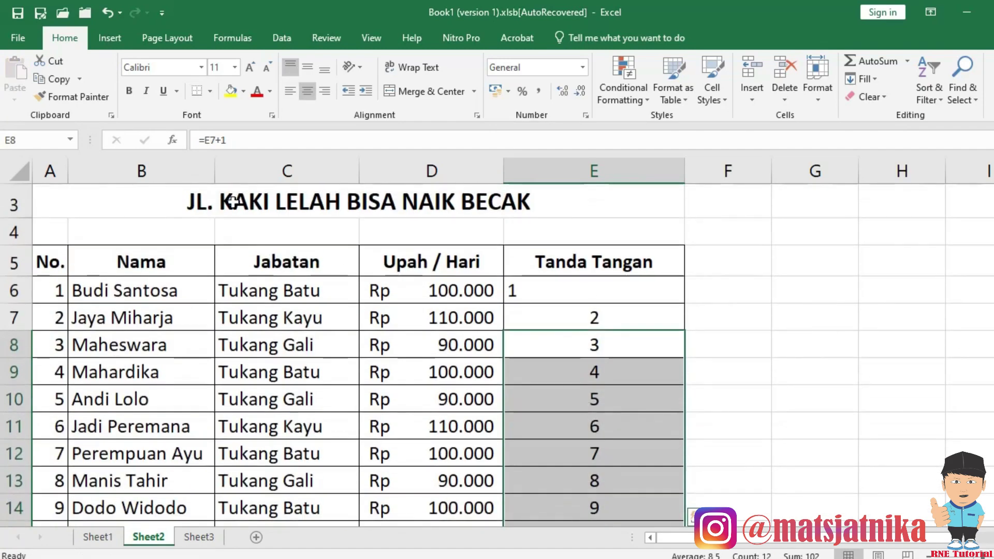
pyautogui.click(107, 14)
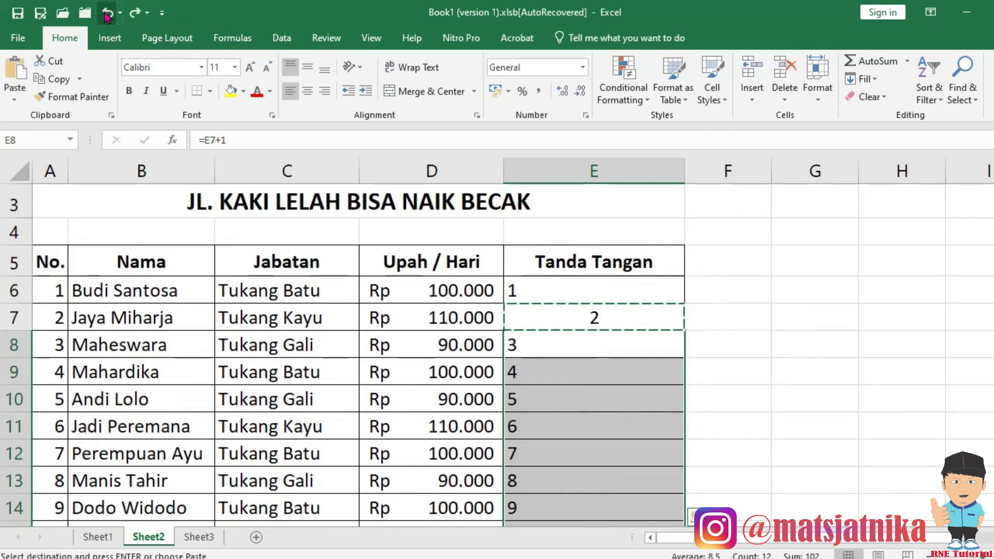
pyautogui.click(107, 15)
# Copy the E7:E8 formula pair again and pick E9 as destination.
pyautogui.click(717, 452)
pyautogui.moveTo(573, 325); pyautogui.dragTo(570, 334)
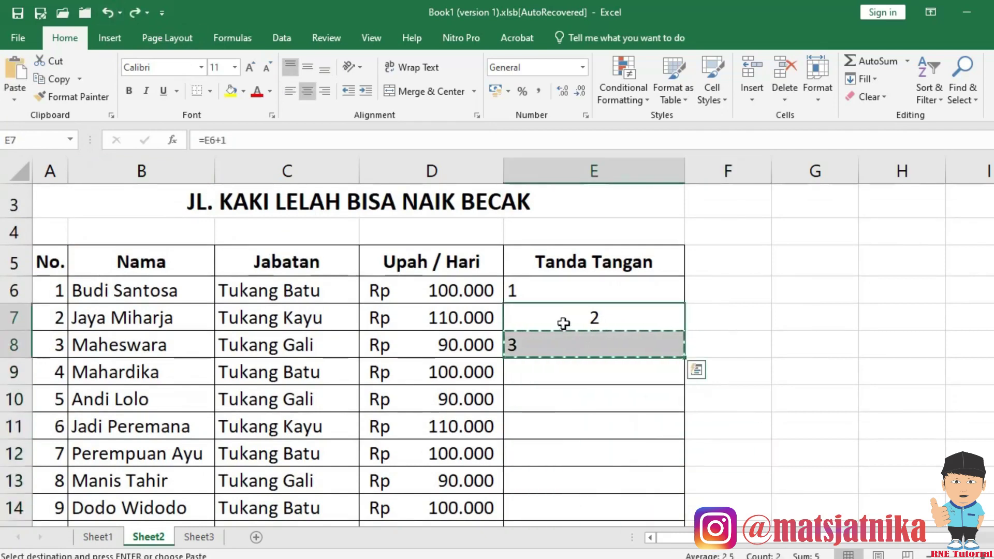
pyautogui.click(563, 323)
pyautogui.moveTo(563, 317); pyautogui.dragTo(563, 337)
pyautogui.press('Escape')
pyautogui.moveTo(614, 346); pyautogui.dragTo(617, 350)
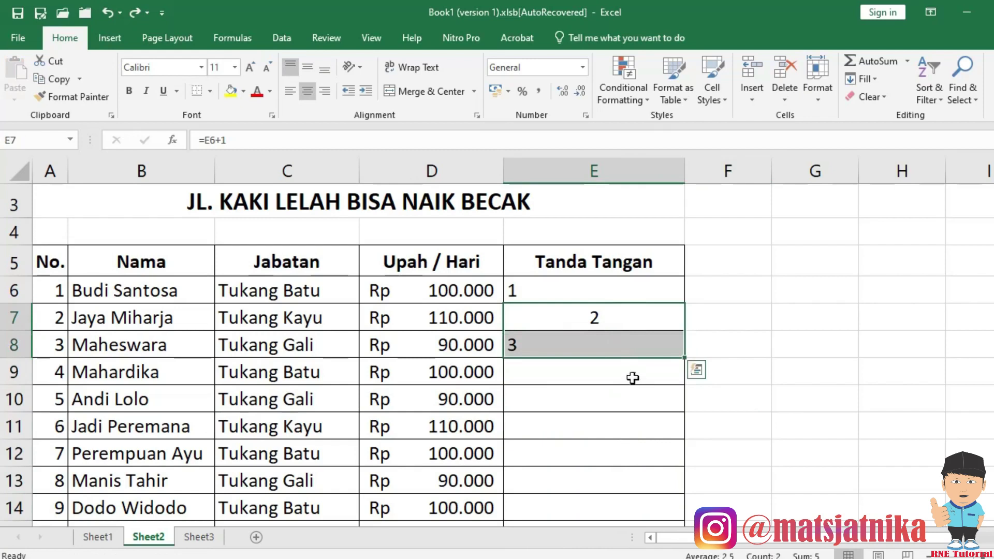
pyautogui.hotkey('ctrl', 'c')
pyautogui.hotkey('ctrl', 'q')
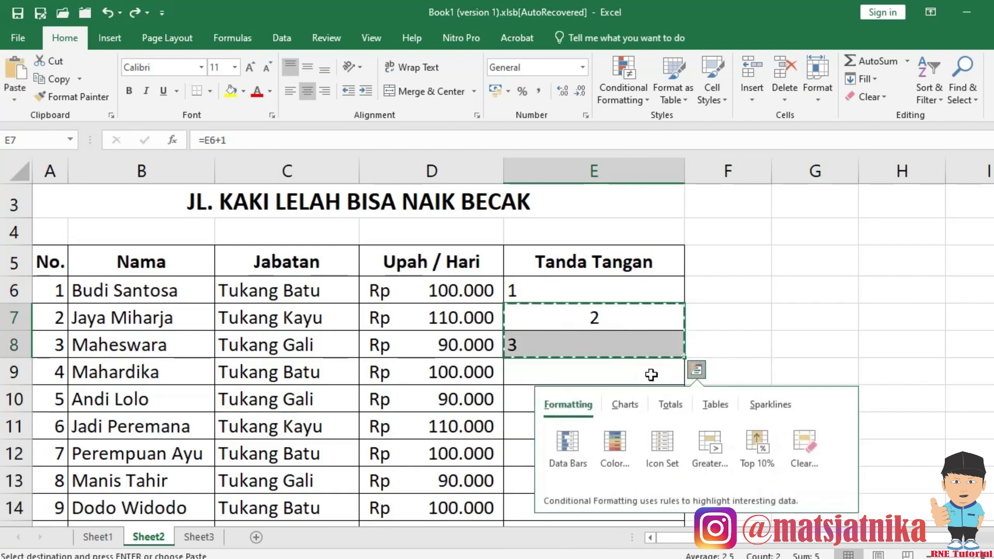
pyautogui.click(541, 370)
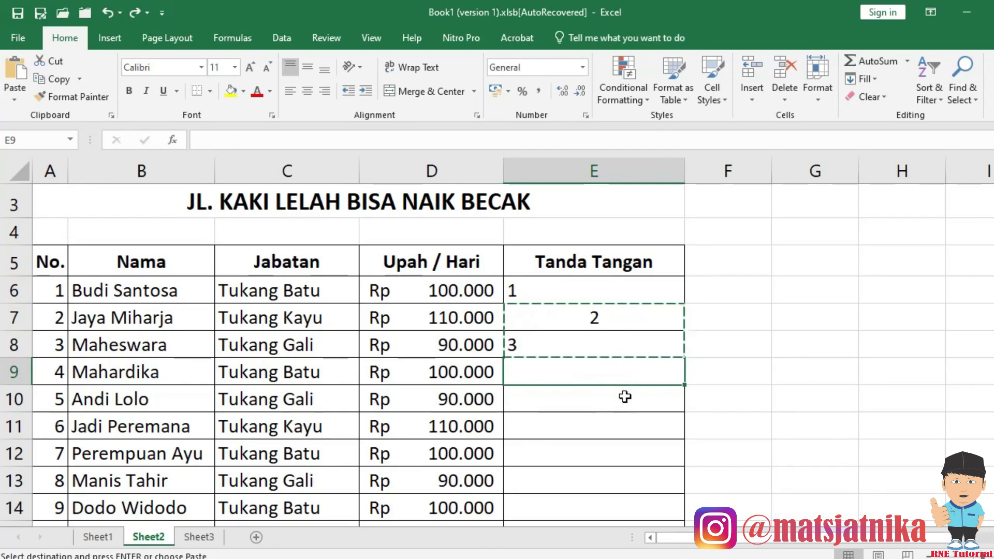
# Paste the E7:E8 pattern into E9:E10, then undo that paste.
pyautogui.scroll(-1, 628, 397)
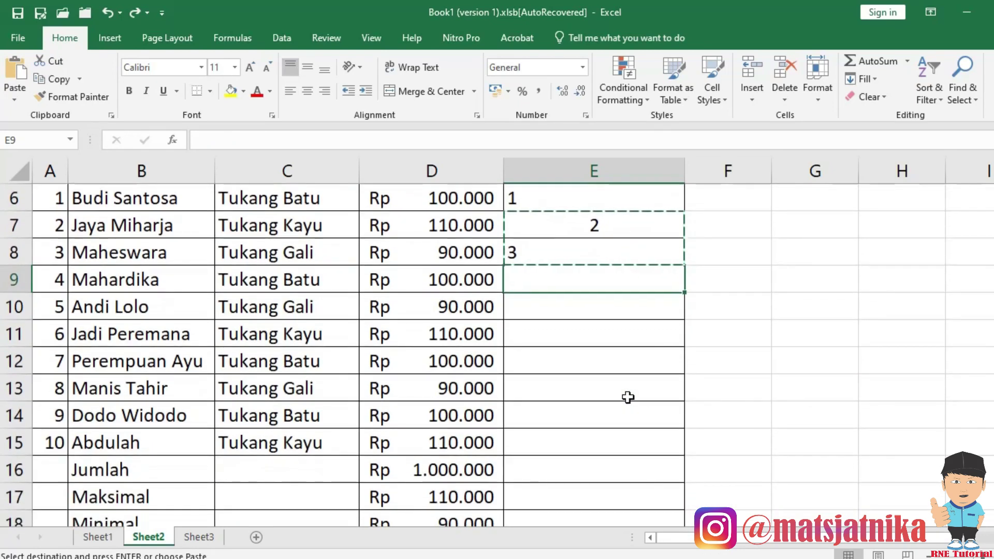
pyautogui.scroll(-2, 628, 397)
pyautogui.keyDown('shift'); pyautogui.click(618, 391); pyautogui.keyUp('shift')
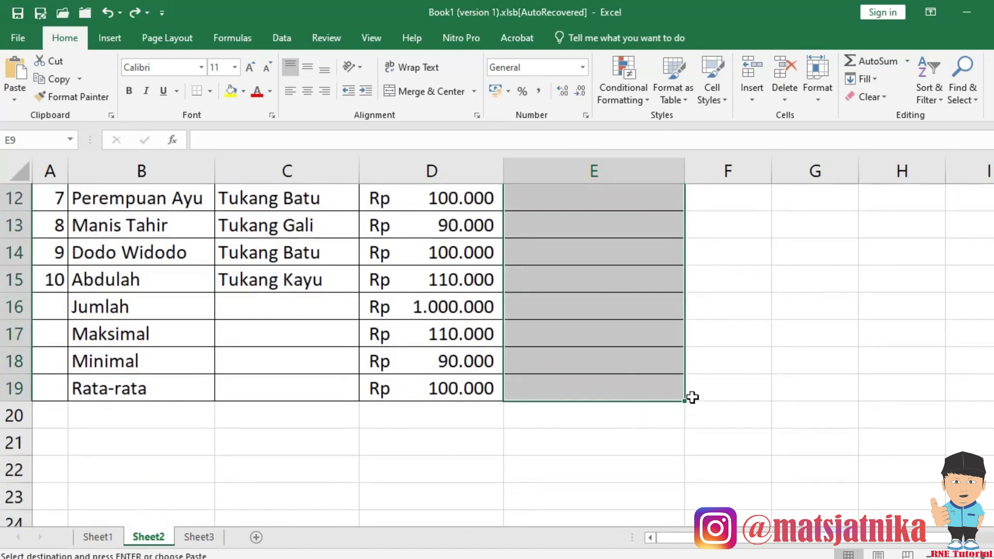
pyautogui.scroll(2, 692, 397)
pyautogui.scroll(1, 694, 394)
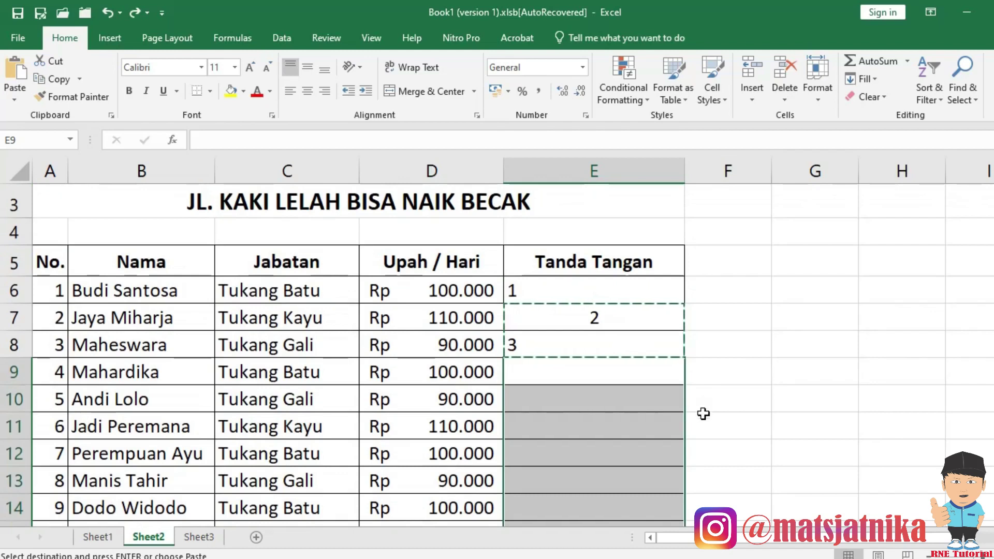
pyautogui.hotkey('ctrl', 'v')
pyautogui.press('ctrl')
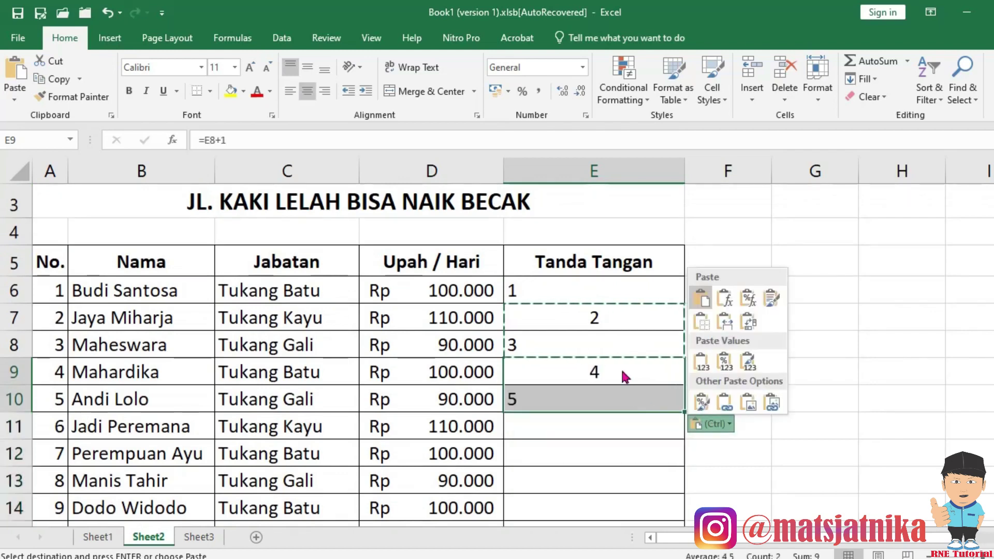
pyautogui.press('Escape')
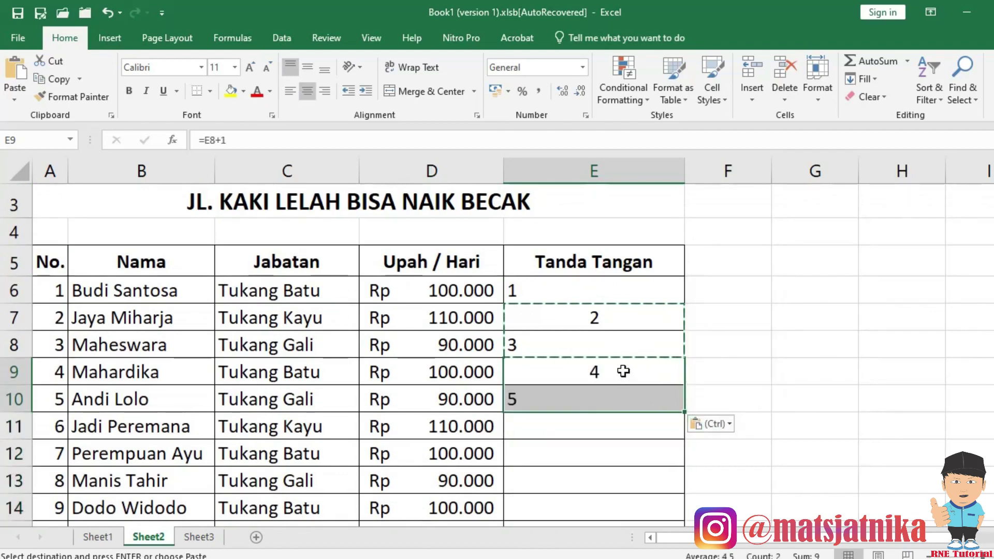
pyautogui.click(108, 11)
# Paste the alternating E7:E8 formulas into E9:E20, numbering 4 to 15.
pyautogui.moveTo(620, 378)
pyautogui.mouseDown()
pyautogui.moveTo(625, 404)
pyautogui.moveTo(613, 373)
pyautogui.mouseUp()
pyautogui.scroll(-3, 621, 414)
pyautogui.moveTo(617, 416)
pyautogui.mouseDown()
pyautogui.moveTo(607, 388)
pyautogui.moveTo(606, 417)
pyautogui.mouseUp()
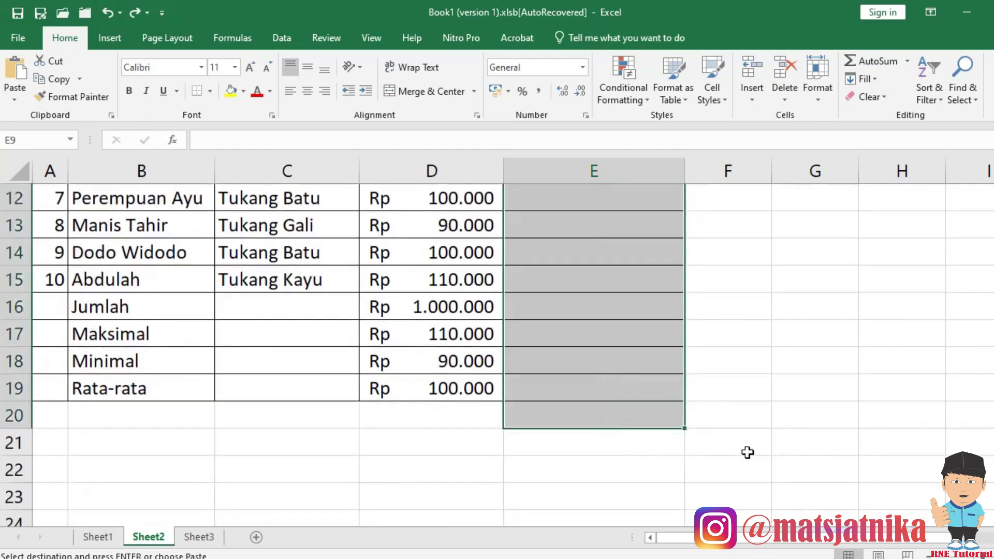
pyautogui.hotkey('ctrl', 'v')
pyautogui.scroll(3, 755, 433)
pyautogui.click(730, 395)
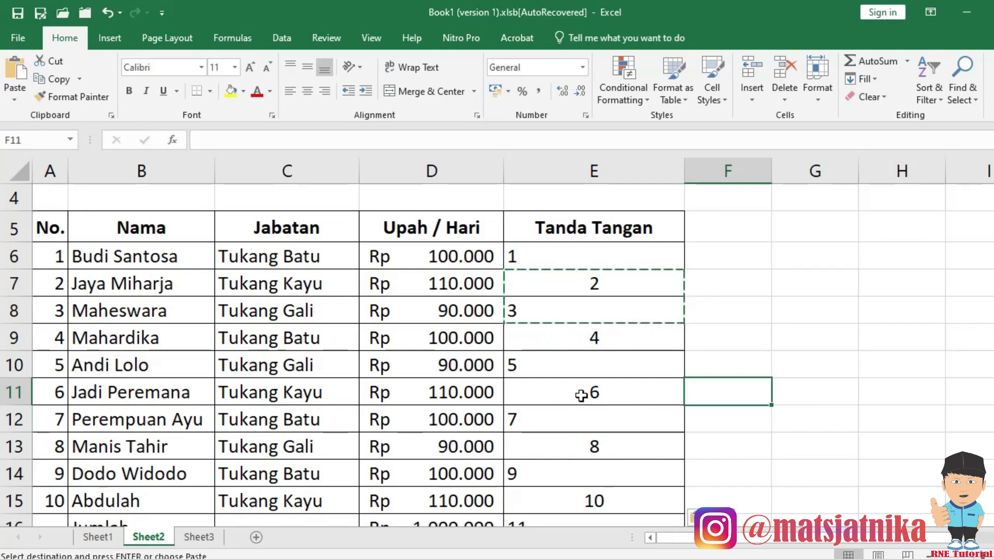
# Clear the pasted numbers from E9 downward, leaving 1–3 in E6:E8.
pyautogui.moveTo(580, 341); pyautogui.dragTo(596, 471)
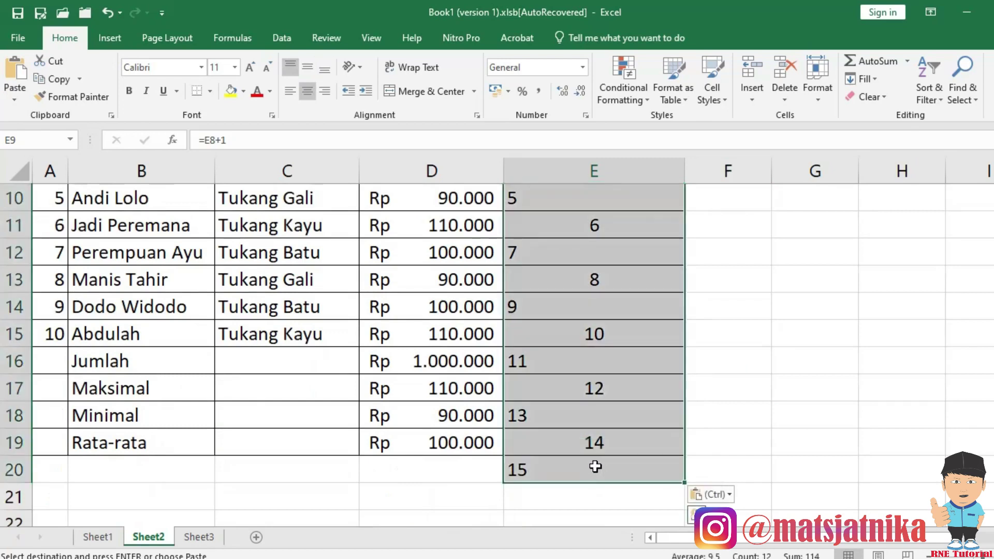
pyautogui.press('Delete')
pyautogui.scroll(3, 600, 462)
pyautogui.scroll(-1, 607, 392)
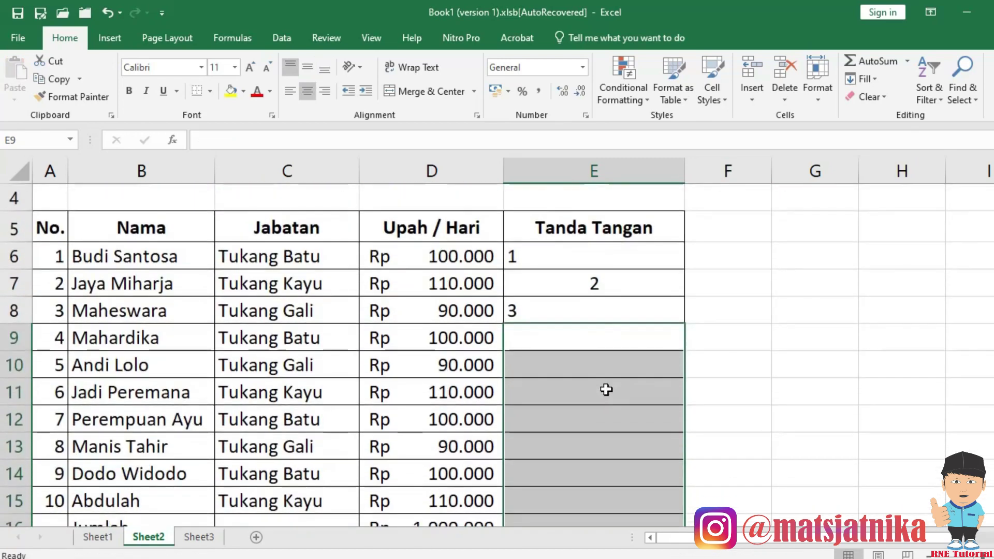
# Copy the E7:E8 formulas and paste them into E9:E12.
pyautogui.moveTo(601, 290); pyautogui.dragTo(649, 338)
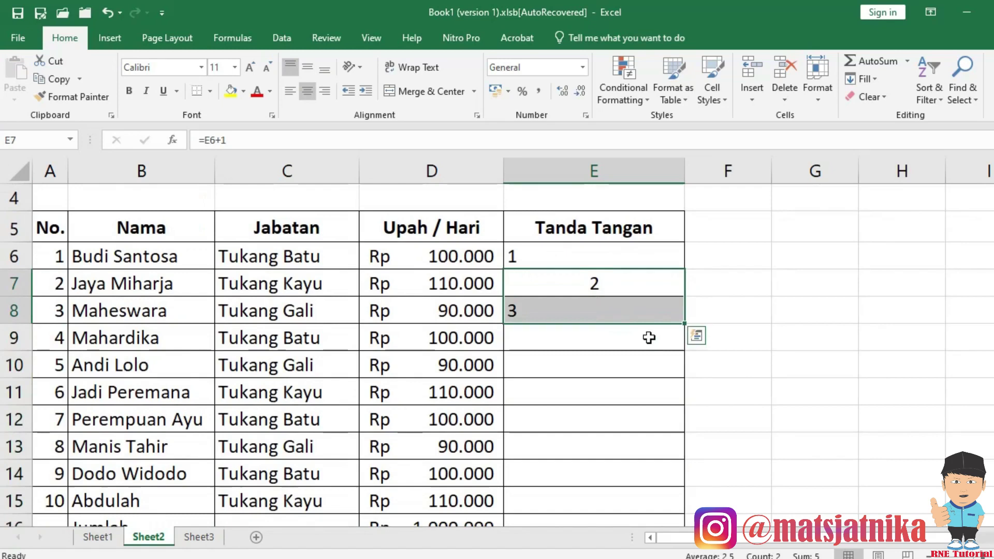
pyautogui.hotkey('ctrl', 'c')
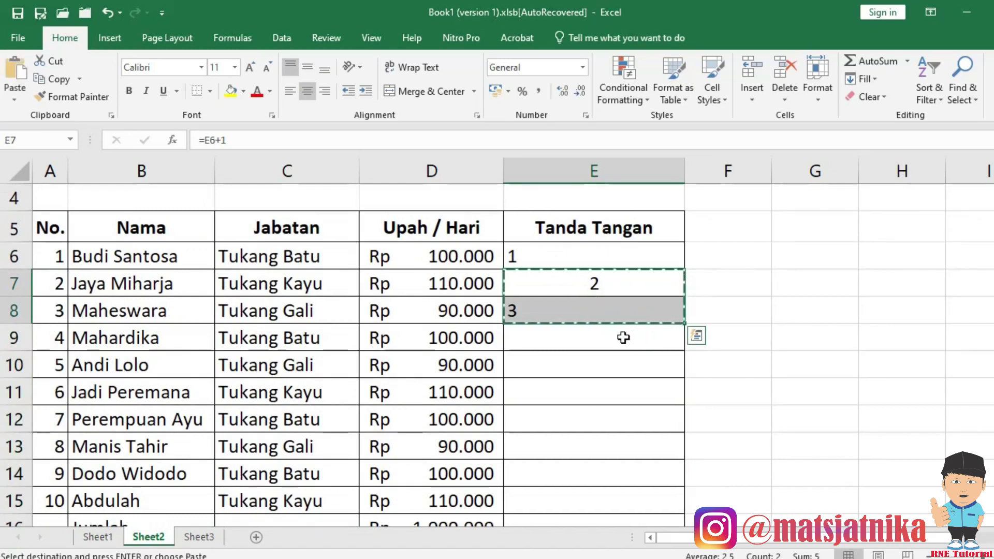
pyautogui.click(612, 337)
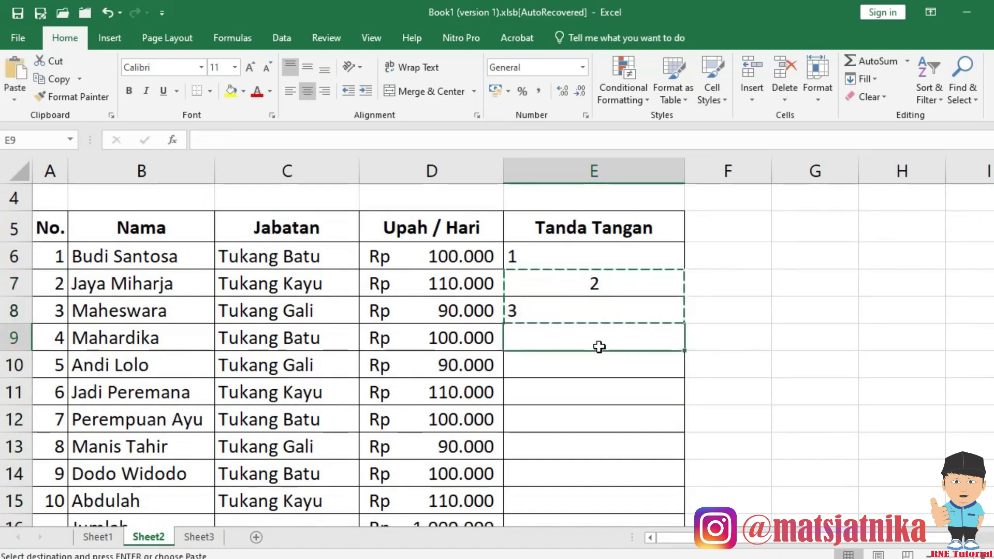
pyautogui.moveTo(598, 340); pyautogui.dragTo(588, 417)
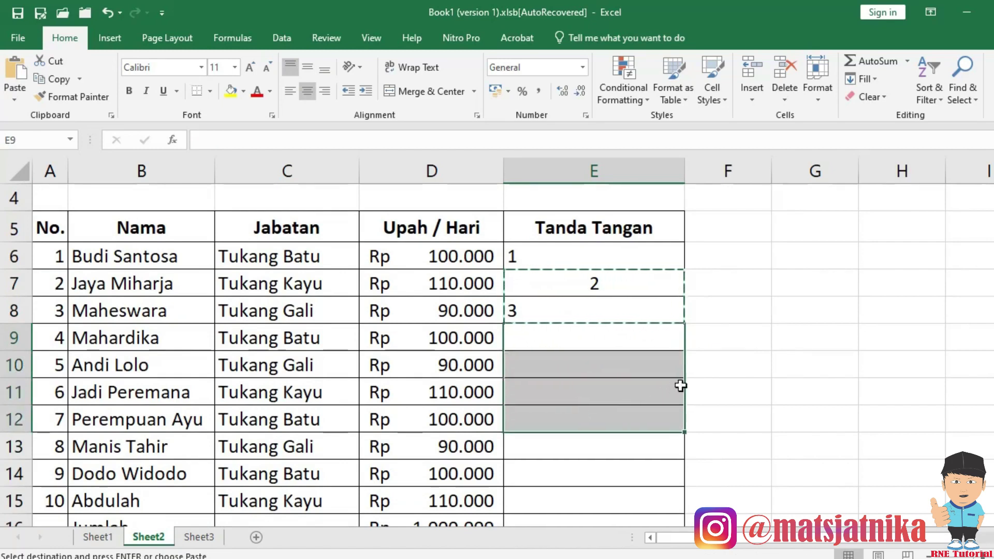
pyautogui.hotkey('ctrl', 'v')
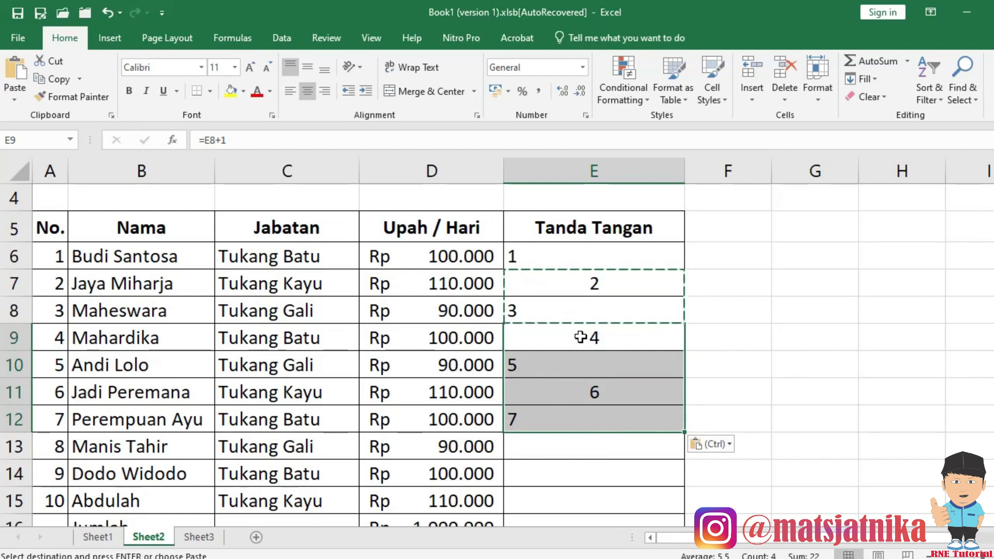
# Paste the E7:E8 formulas down E9:E48, numbering up to 43.
pyautogui.click(581, 335)
pyautogui.scroll(-12, 598, 390)
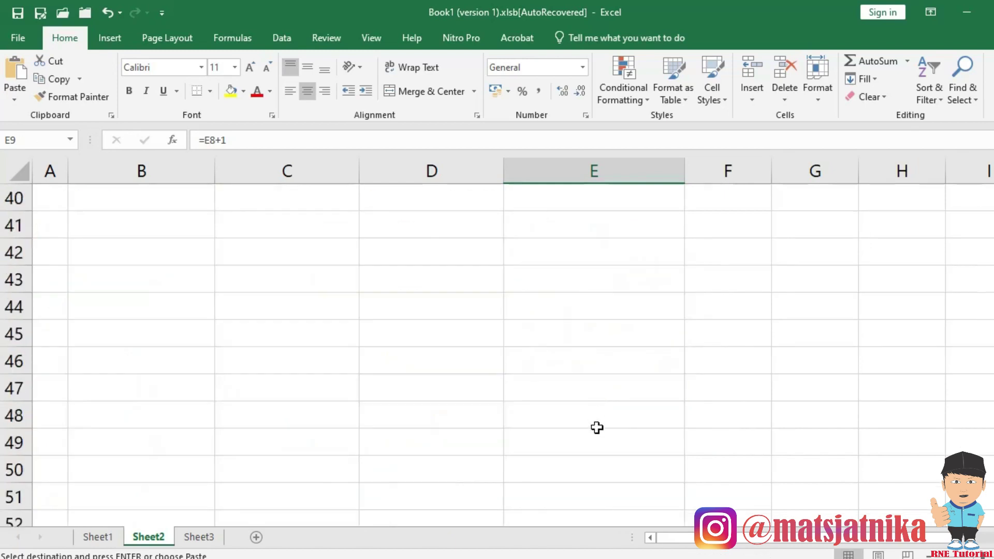
pyautogui.keyDown('shift'); pyautogui.click(596, 422); pyautogui.keyUp('shift')
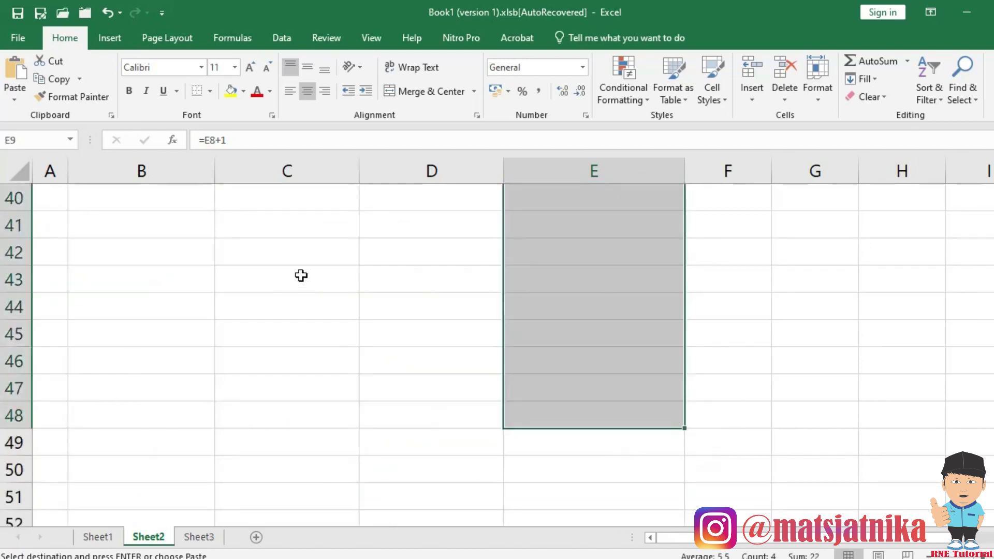
pyautogui.hotkey('ctrl', 'v')
pyautogui.scroll(-14, 585, 379)
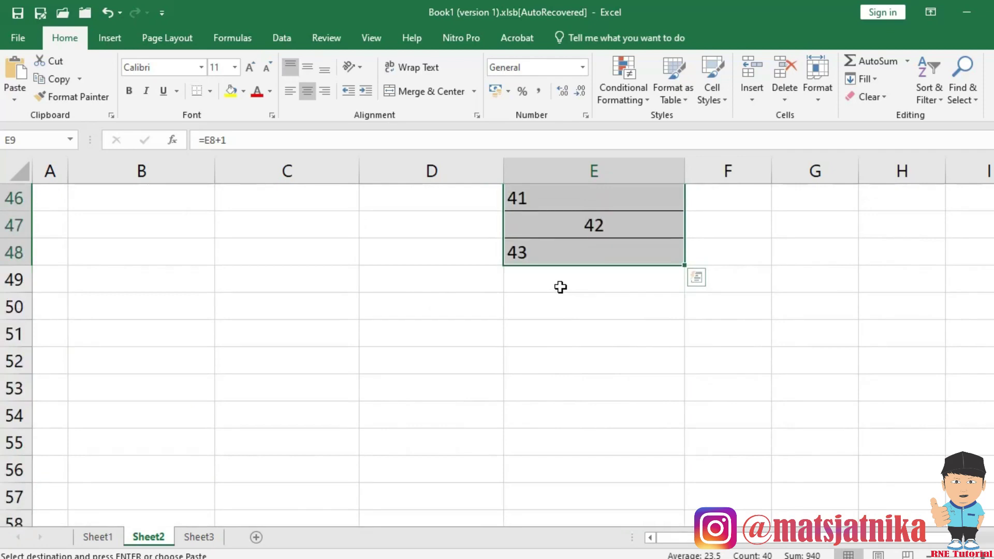
pyautogui.keyDown('shift'); pyautogui.click(561, 287); pyautogui.keyUp('shift')
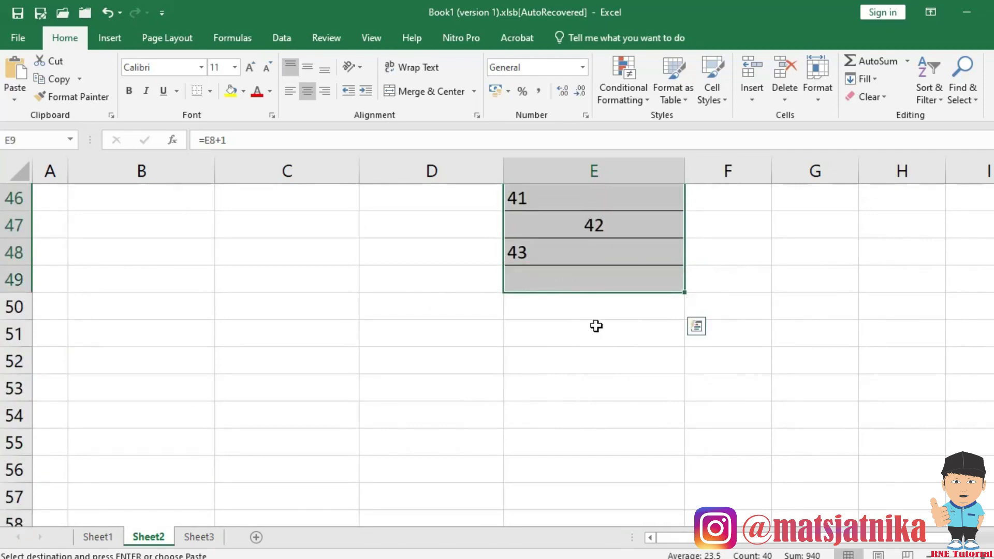
pyautogui.scroll(15, 549, 324)
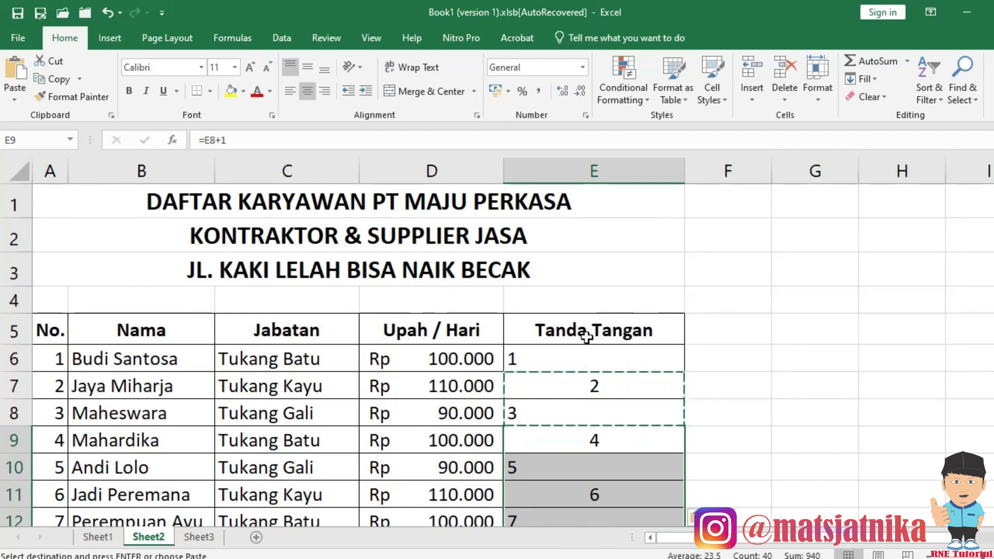
# Select E6:E48 and delete all the numbers.
pyautogui.click(564, 367)
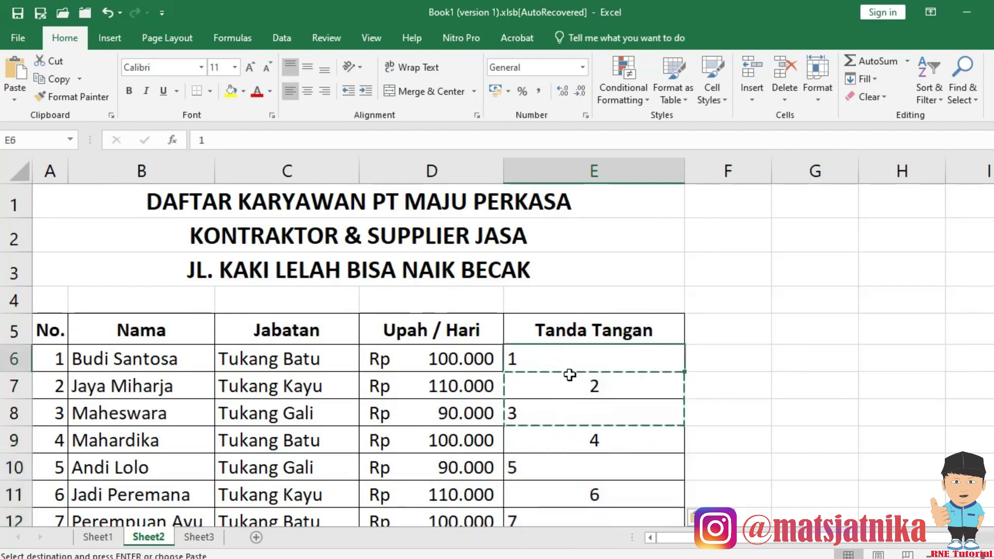
pyautogui.scroll(-14, 587, 393)
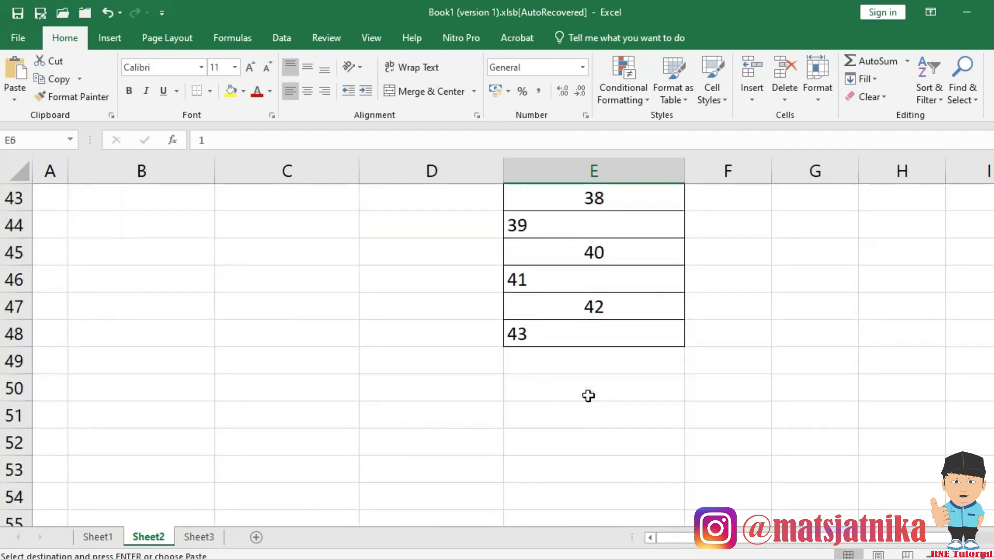
pyautogui.keyDown('shift'); pyautogui.click(578, 337); pyautogui.keyUp('shift')
pyautogui.press('Delete')
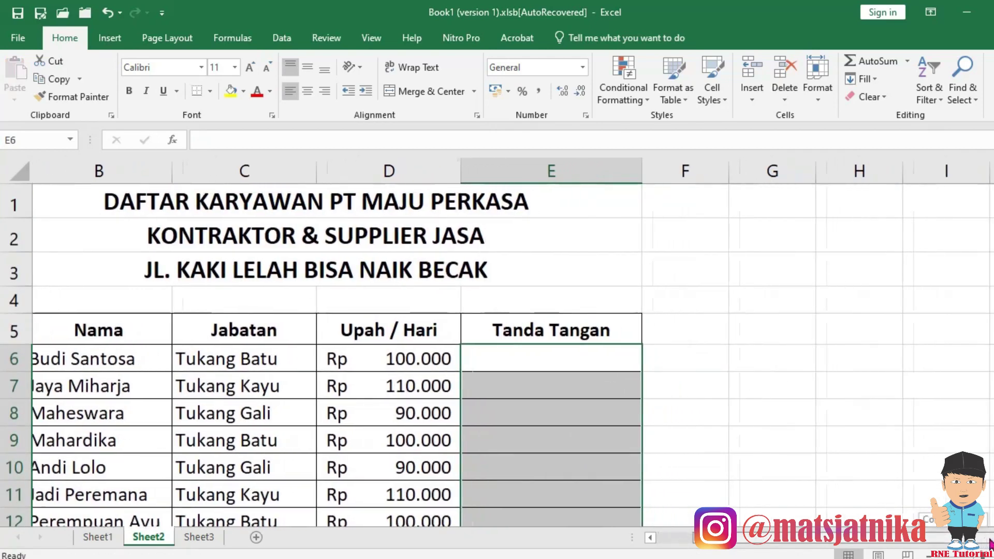
pyautogui.hscroll(2, 675, 443)
# Enter 10 in cell G6 and 20 in cell G7.
pyautogui.click(634, 357)
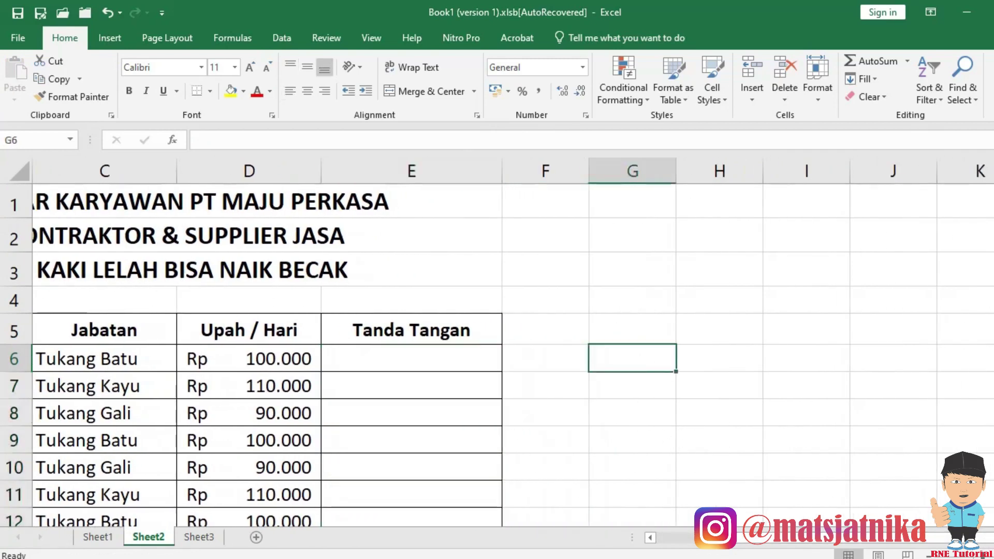
pyautogui.scroll(1, 825, 387)
pyautogui.scroll(1, 826, 387)
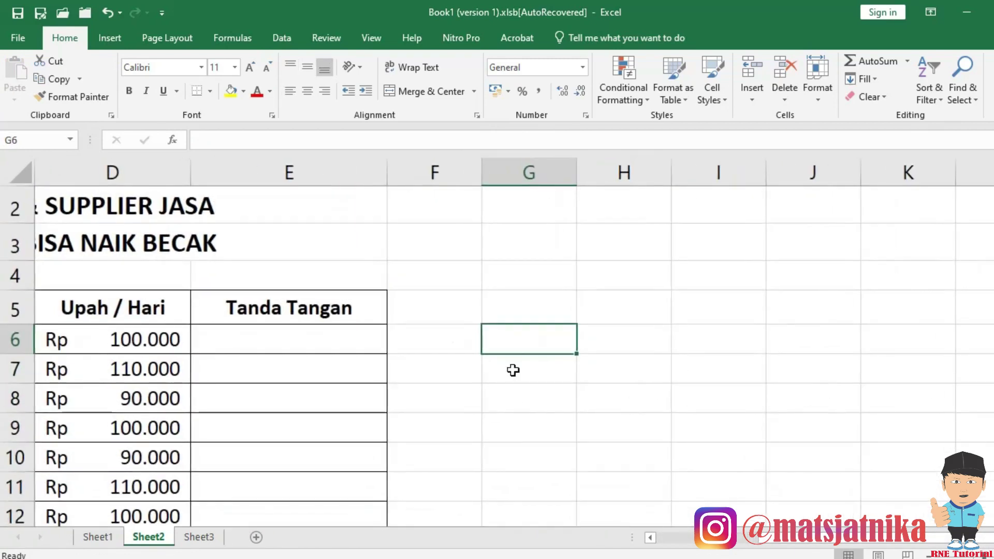
pyautogui.write('10')
pyautogui.press('Return')
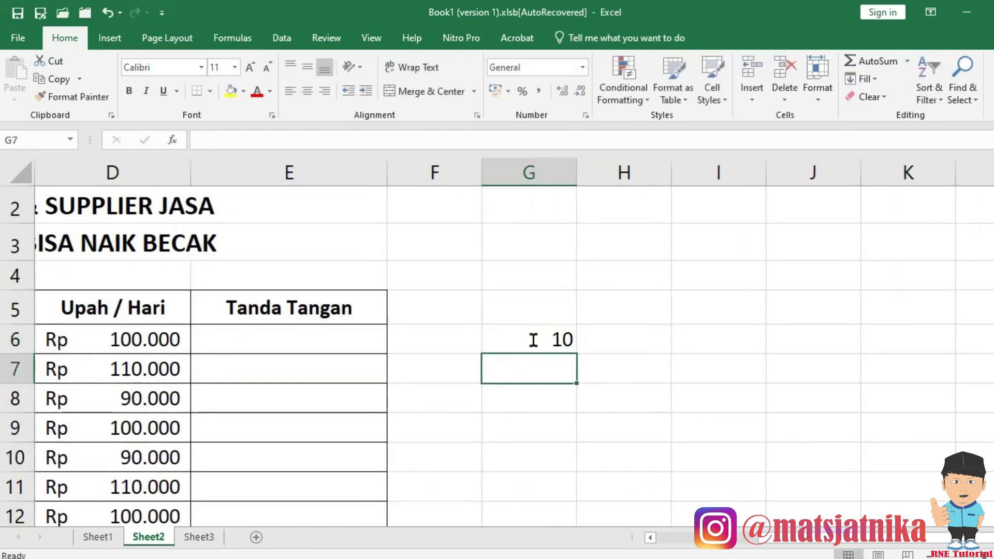
pyautogui.write('20')
pyautogui.press('Return')
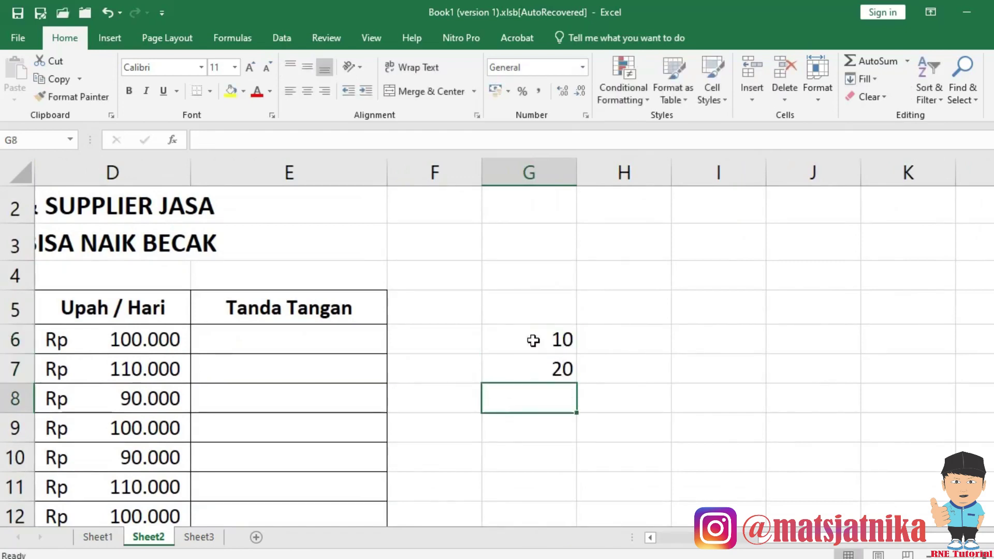
# Enter the formula =G7+G6 in G8 by pointing at the cells, giving 30.
pyautogui.press('BackSpace')
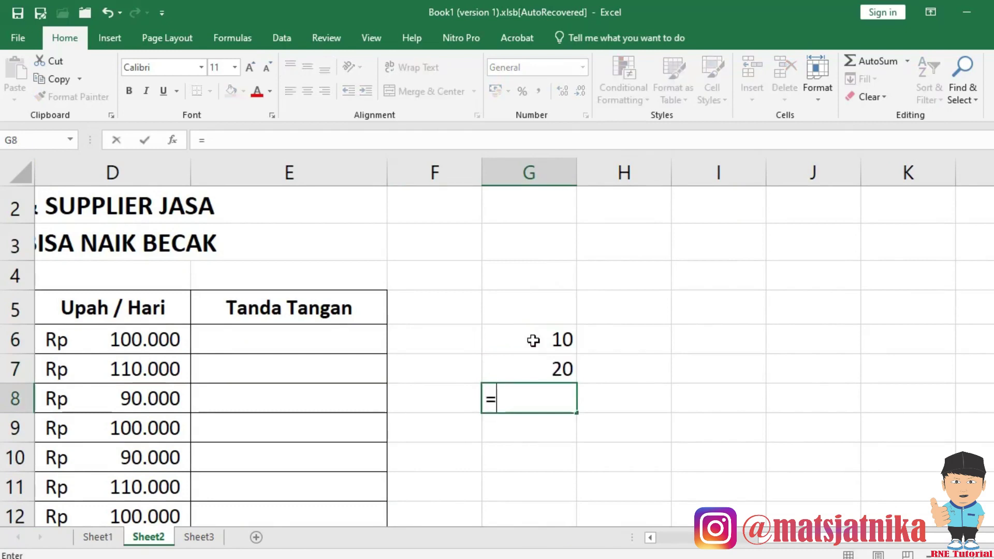
pyautogui.press('Up')
pyautogui.write('+')
pyautogui.press('Up')
pyautogui.press('Up')
pyautogui.press('Return')
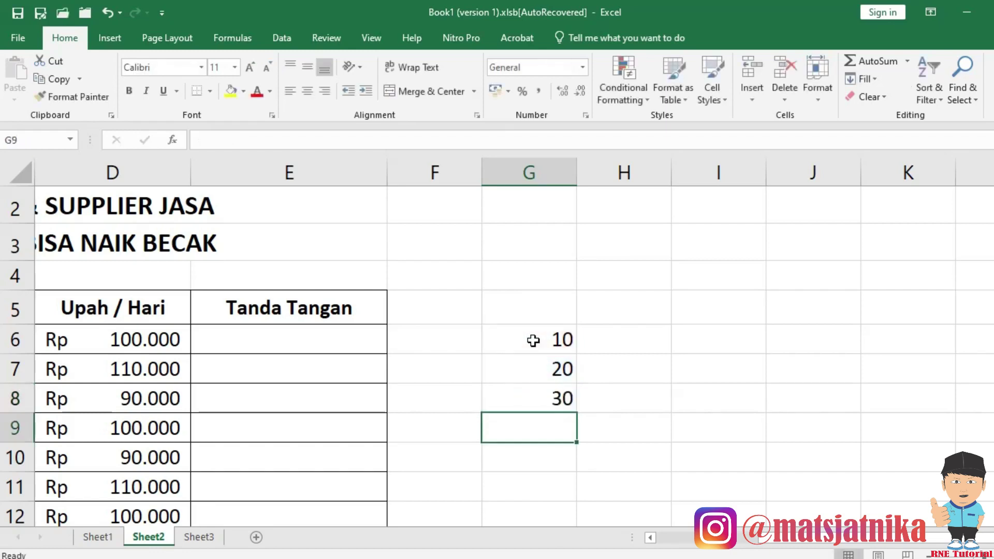
pyautogui.click(550, 401)
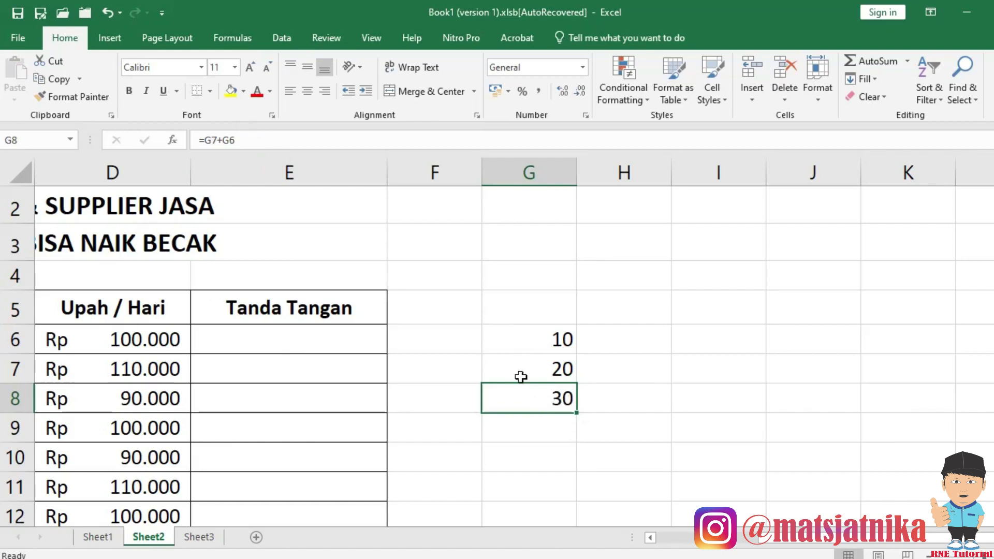
# Copy the G8 sum formula into H8, where it becomes =H7+H6 showing 0.
pyautogui.hotkey('ctrl', 'c')
pyautogui.click(622, 403)
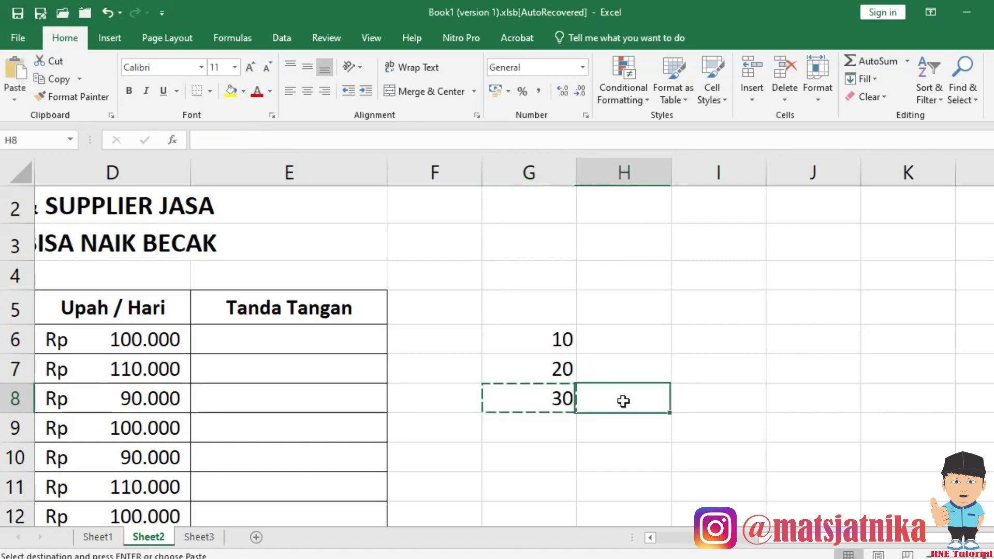
pyautogui.hotkey('ctrl', 'v')
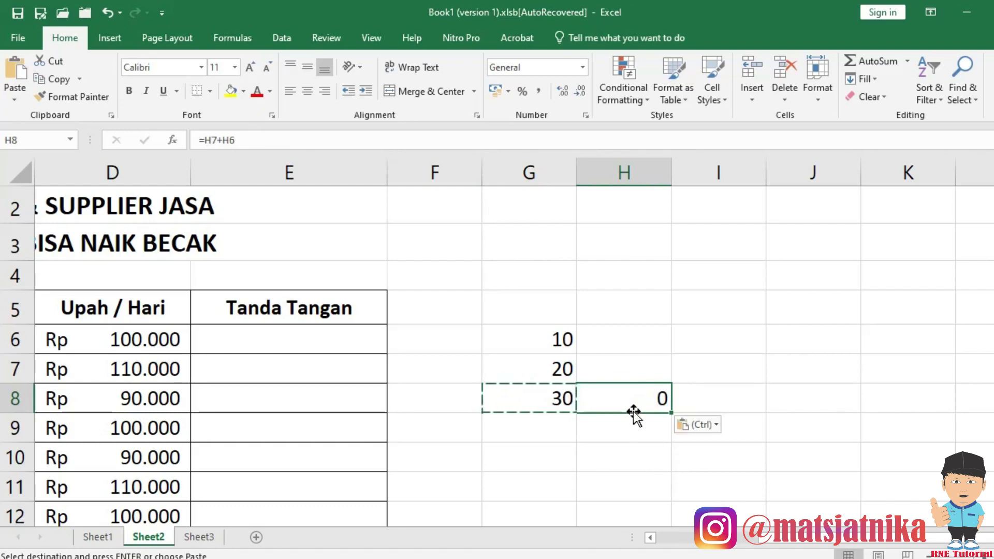
# Compare the formulas in H8 and G8, viewing G8's =G7+G6 without changing it.
pyautogui.click(518, 397)
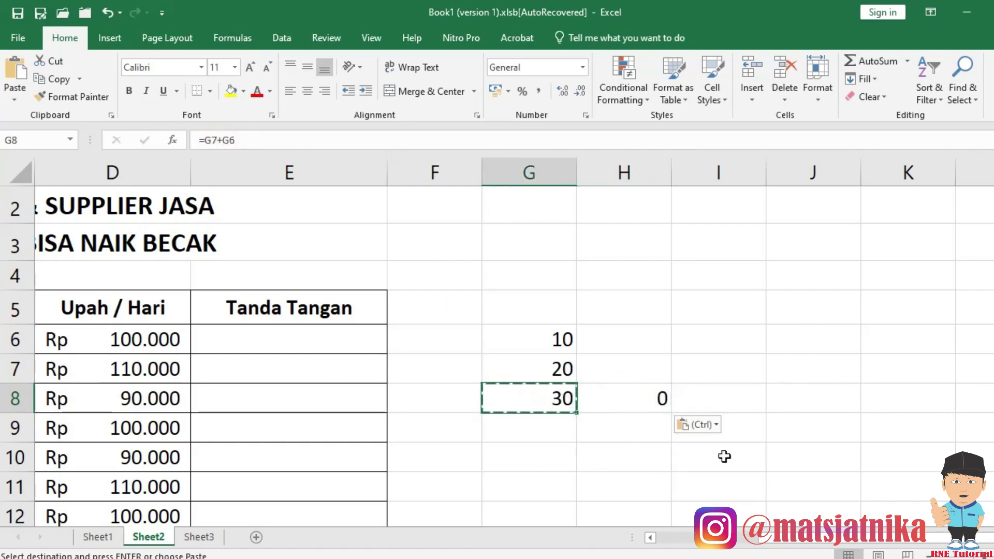
pyautogui.click(632, 172)
pyautogui.click(630, 409)
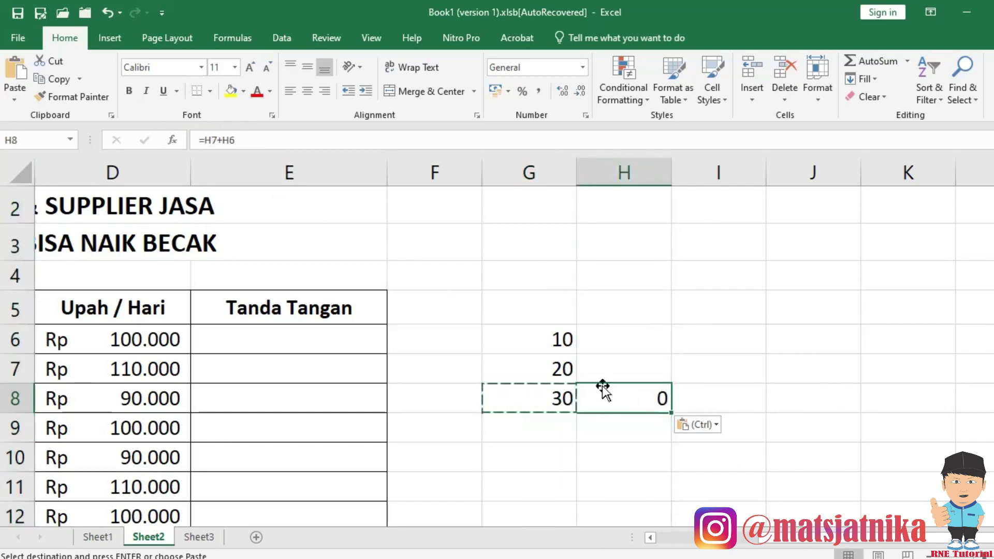
pyautogui.click(593, 440)
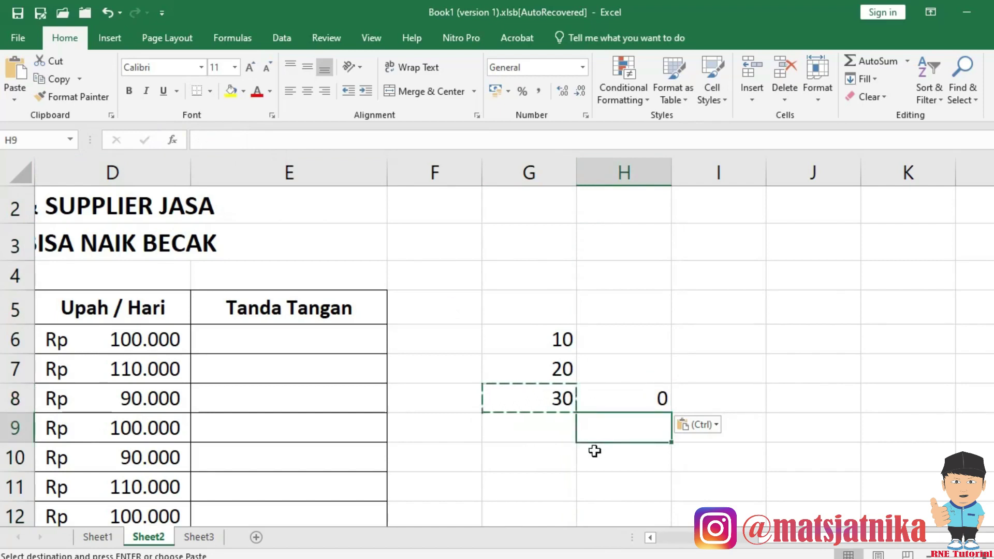
pyautogui.click(560, 399)
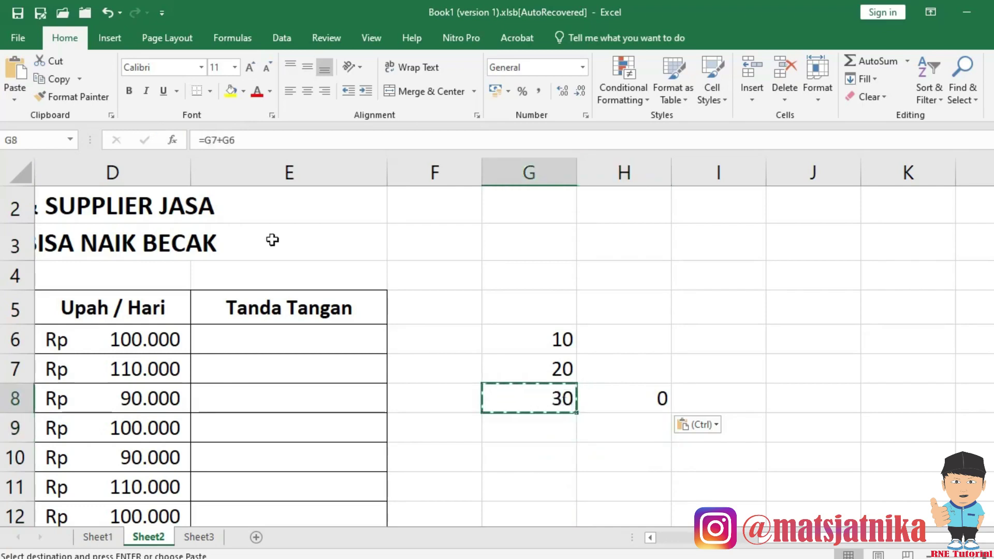
pyautogui.click(254, 145)
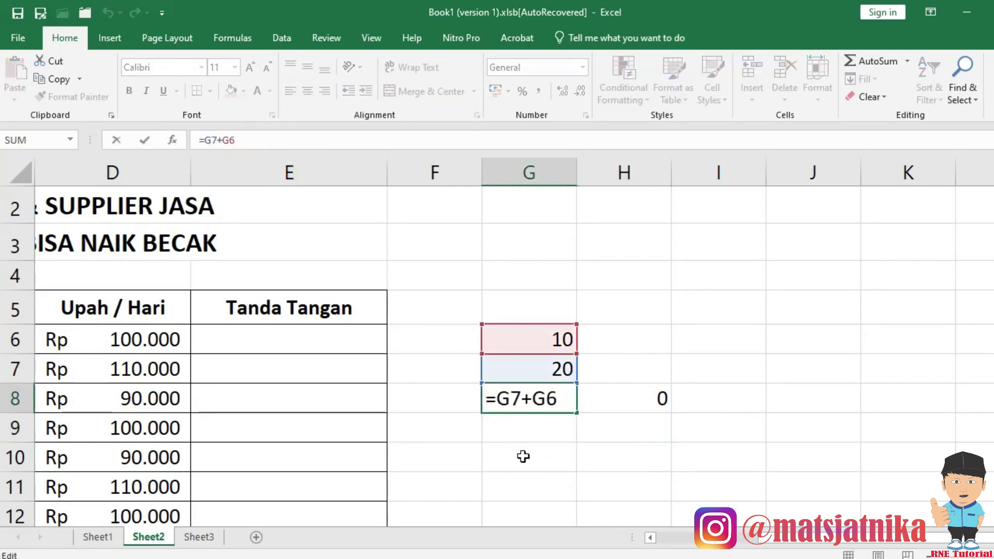
pyautogui.click(523, 456)
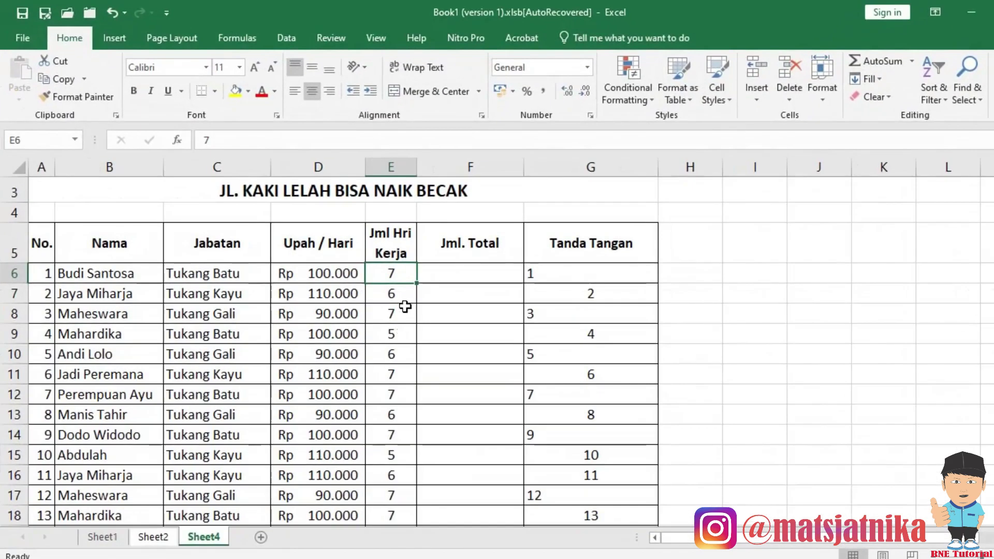
# Insert a blank row above the employees and seven blank columns D:J for attendance.
pyautogui.click(231, 254)
pyautogui.click(306, 249)
pyautogui.click(309, 279)
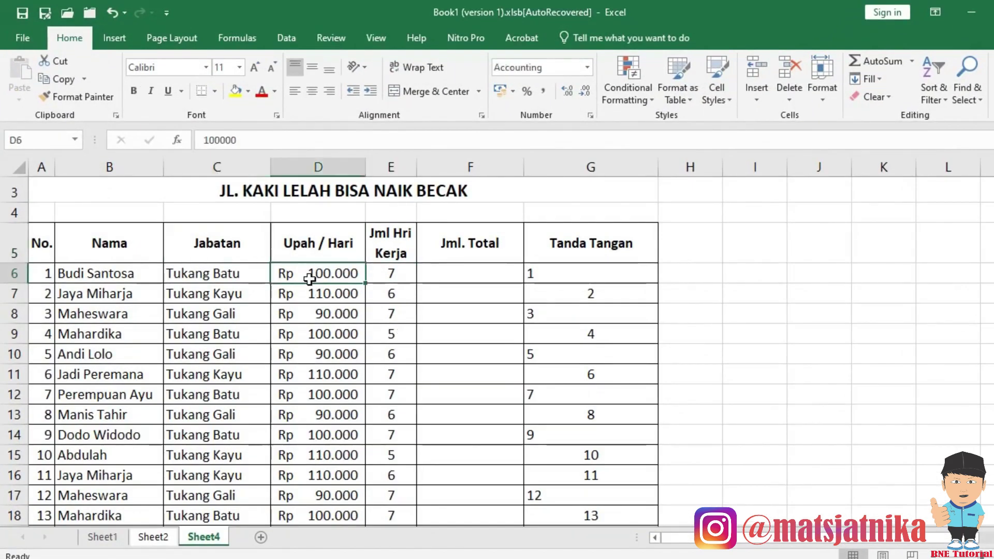
pyautogui.hotkey('alt', 'h')
pyautogui.press('i')
pyautogui.press('r')
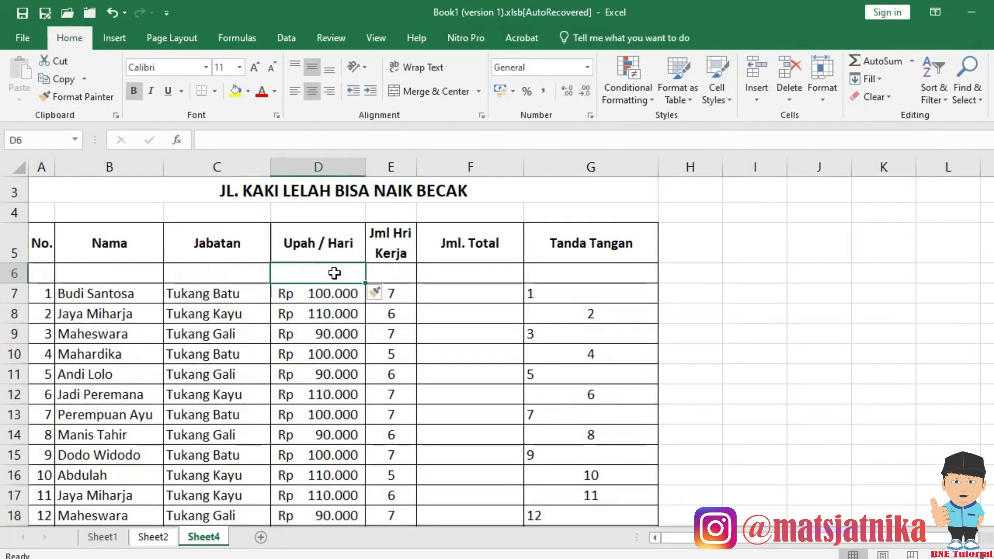
pyautogui.hotkey('shift', 'Right')
pyautogui.hotkey('shift', 'Right')
pyautogui.hotkey('shift', 'Right')
pyautogui.hotkey('shift', 'Right')
pyautogui.hotkey('shift', 'Right')
pyautogui.hotkey('shift', 'Right')
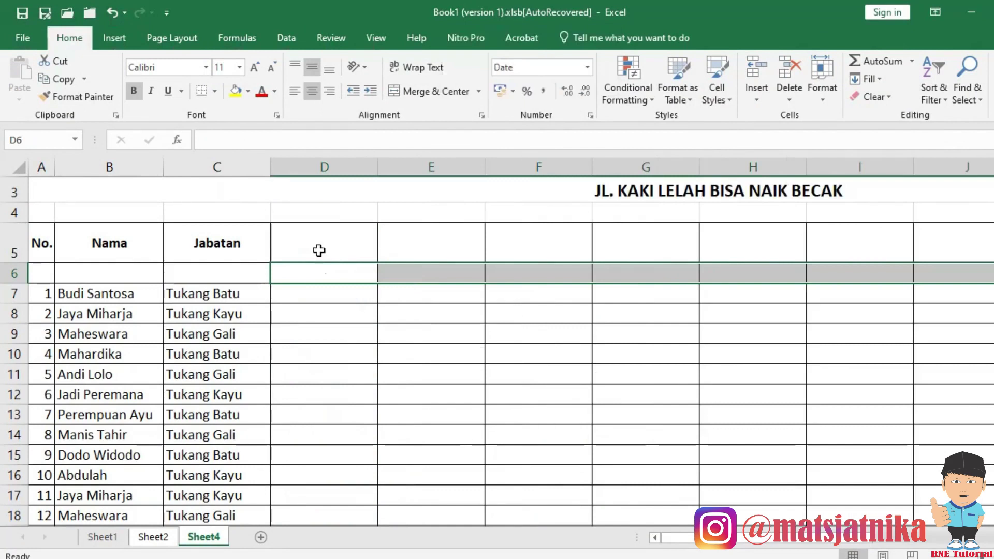
pyautogui.click(340, 247)
# Enter 'Absensi' in D5 and 'Senin' and 'Selasa' in D6 and E6.
pyautogui.write('Absensi')
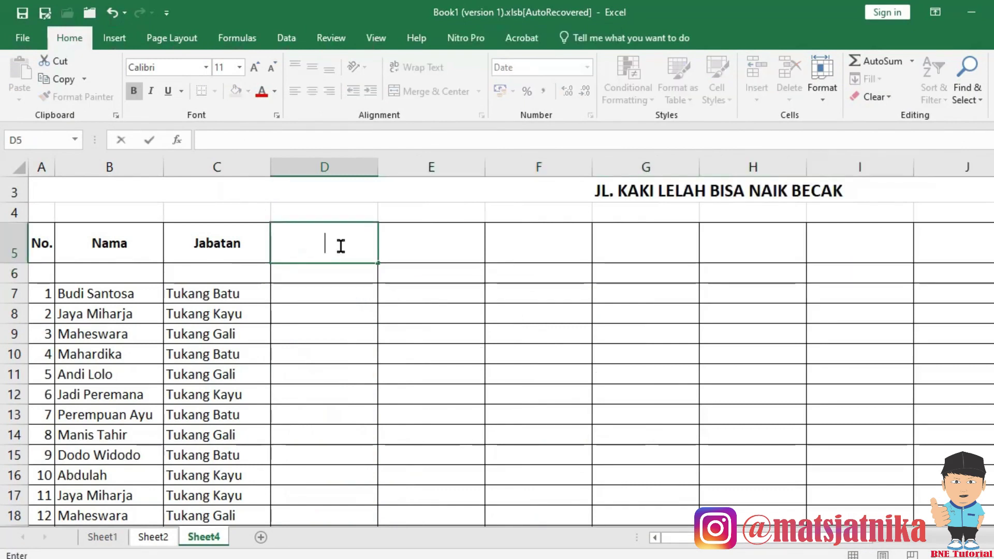
pyautogui.press('Tab')
pyautogui.press('Return')
pyautogui.write('Senin')
pyautogui.press('Tab')
pyautogui.write('Selasa')
pyautogui.press('Return')
# Fill F6:J6 with Rabu, Kamis, Jum'at, Sabtu and Minggu.
pyautogui.moveTo(324, 273); pyautogui.dragTo(967, 284)
pyautogui.click(512, 277)
pyautogui.write('Rabu')
pyautogui.press('Tab')
pyautogui.write('kamis')
pyautogui.press('Tab')
pyautogui.write("Jum'at")
pyautogui.press('Tab')
pyautogui.write('Sabtu M')
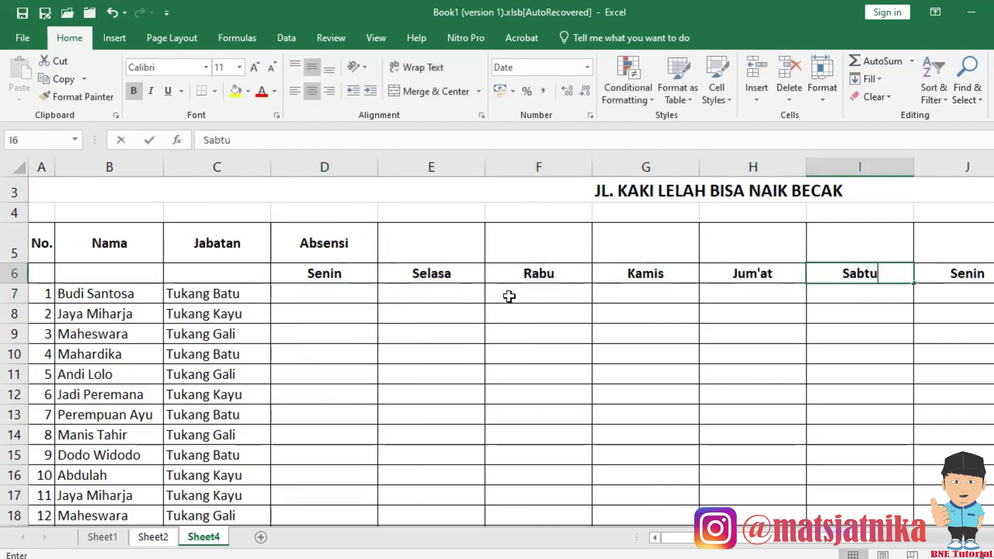
pyautogui.press('BackSpace')
pyautogui.press('BackSpace')
pyautogui.press('Tab')
pyautogui.write('Minggu')
pyautogui.press('Return')
# AutoFit the D:J day columns to their contents.
pyautogui.moveTo(326, 274); pyautogui.dragTo(932, 273)
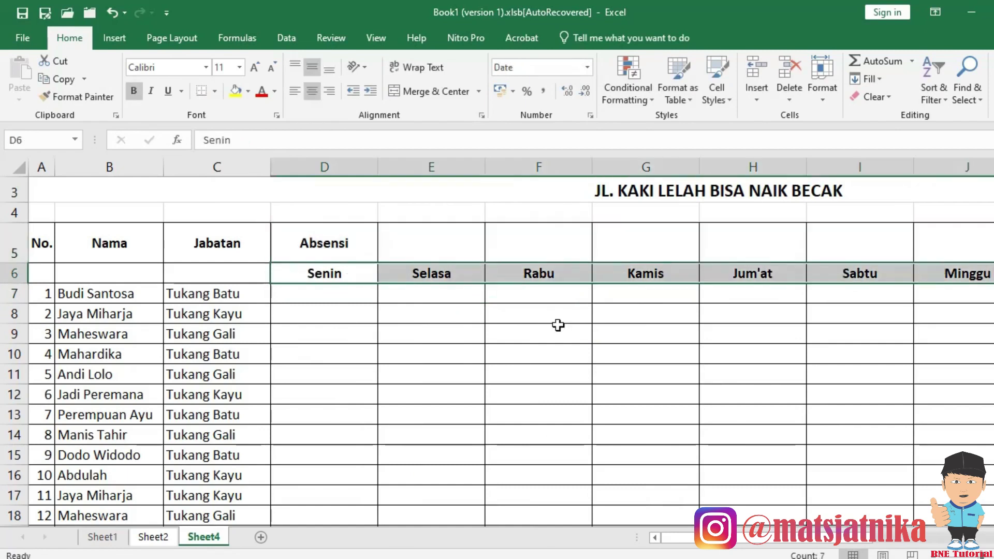
pyautogui.click(822, 85)
pyautogui.click(879, 192)
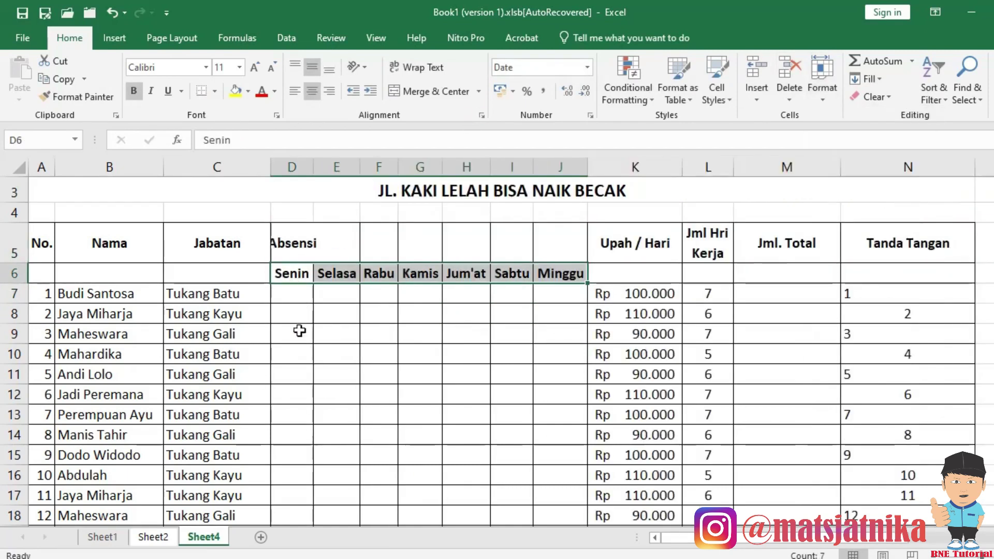
# Merge the No., Nama and Jabatan headers across rows 5–6 and copy that formatting to K5:N6.
pyautogui.click(54, 258)
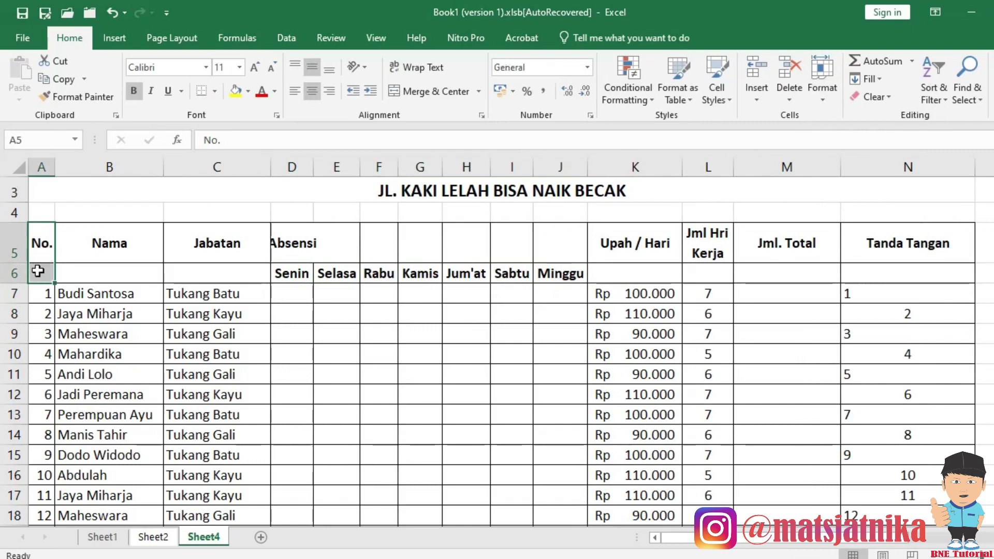
pyautogui.click(429, 91)
pyautogui.moveTo(110, 246); pyautogui.dragTo(109, 274)
pyautogui.click(429, 91)
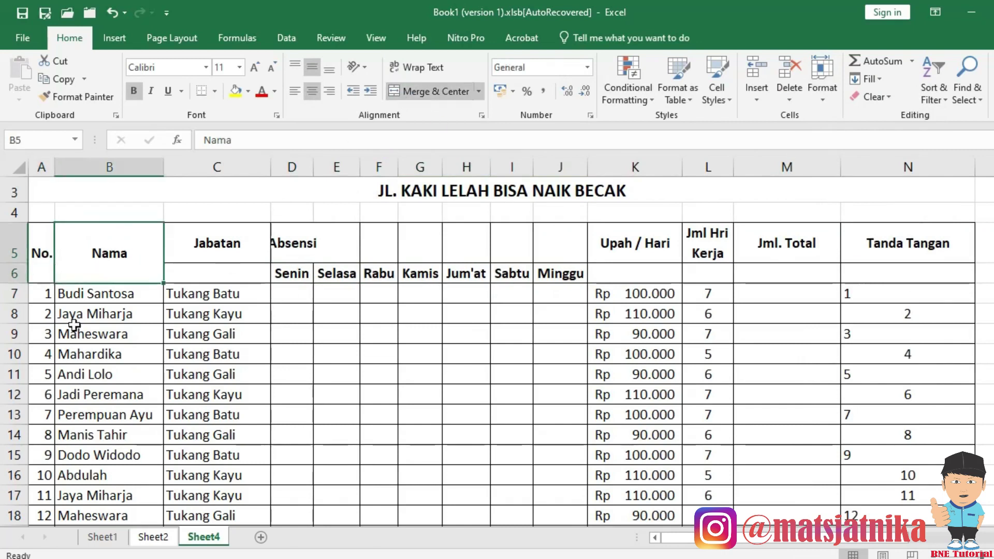
pyautogui.moveTo(216, 248); pyautogui.dragTo(216, 272)
pyautogui.click(430, 91)
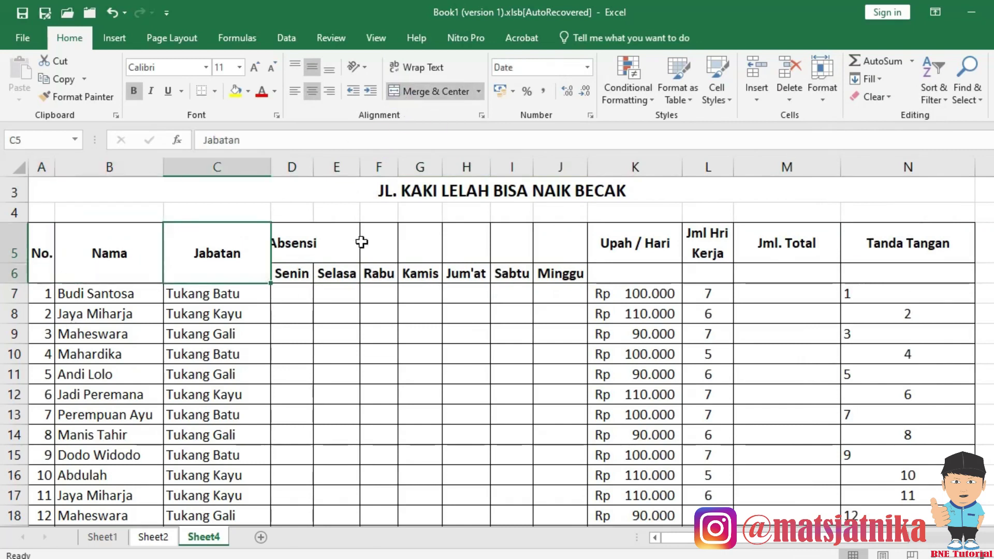
pyautogui.click(76, 96)
pyautogui.moveTo(636, 248); pyautogui.dragTo(906, 272)
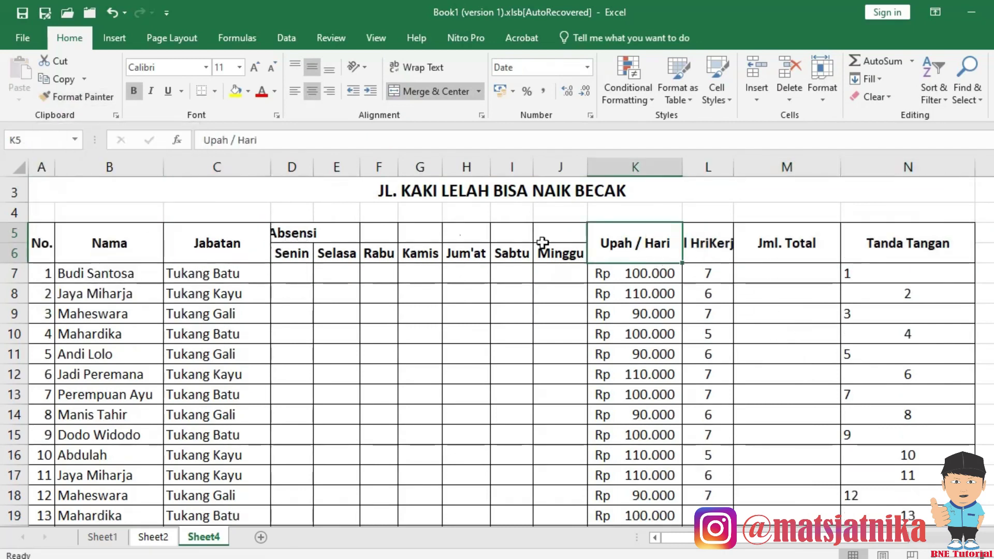
# Center the two-row header area using Center Across Selection.
pyautogui.moveTo(45, 251); pyautogui.dragTo(891, 246)
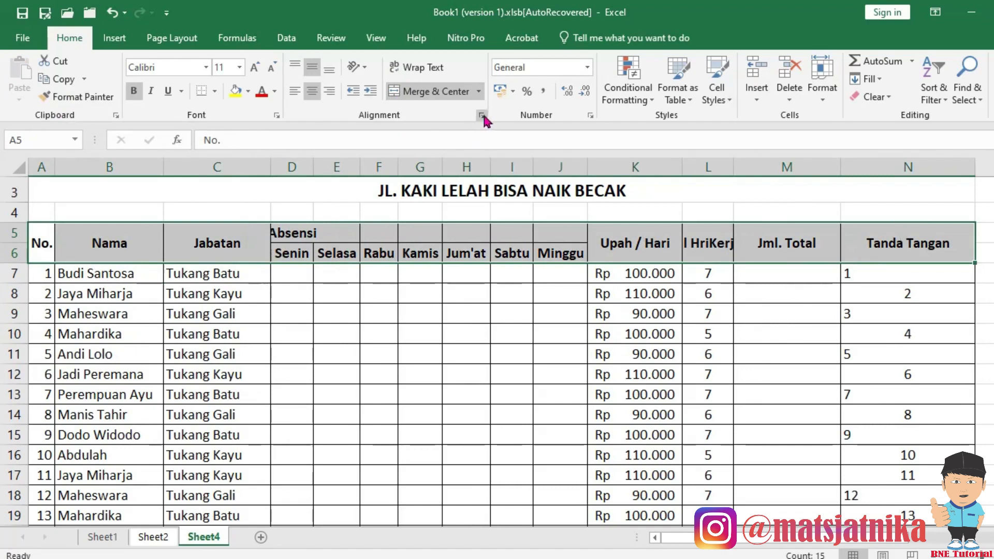
pyautogui.click(482, 115)
pyautogui.click(383, 180)
pyautogui.click(399, 257)
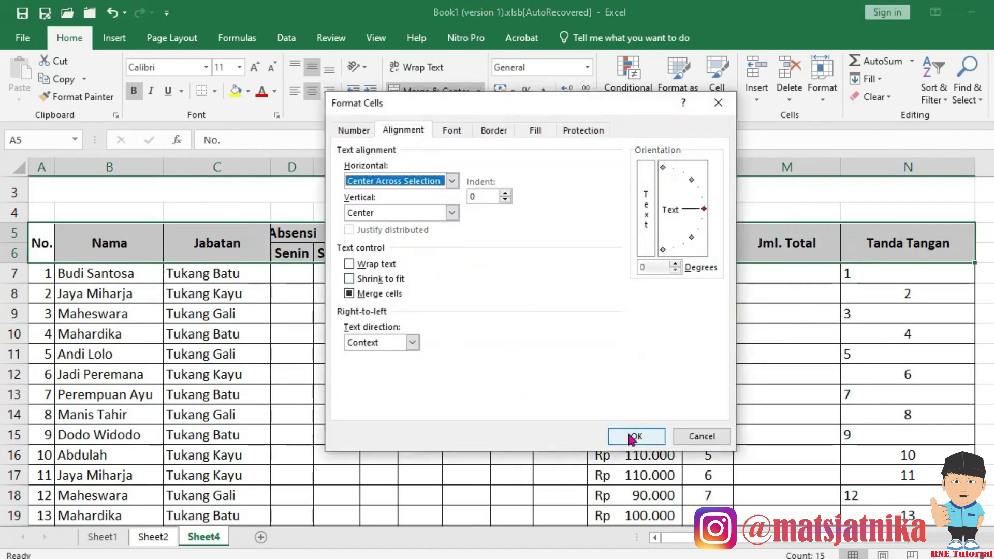
pyautogui.click(637, 436)
pyautogui.click(468, 357)
# Wrap the Jml Hri Kerja header in L5 onto two lines.
pyautogui.click(720, 240)
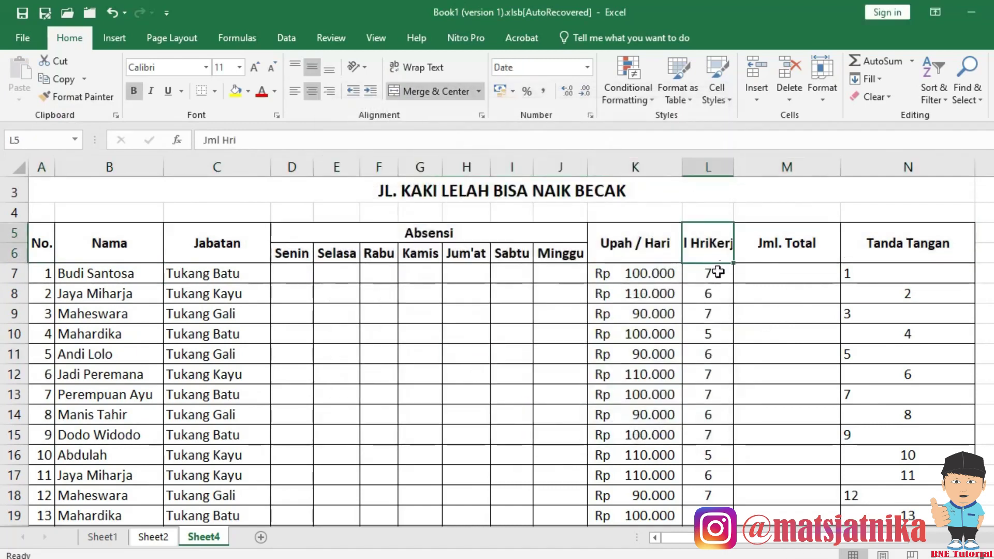
pyautogui.click(416, 67)
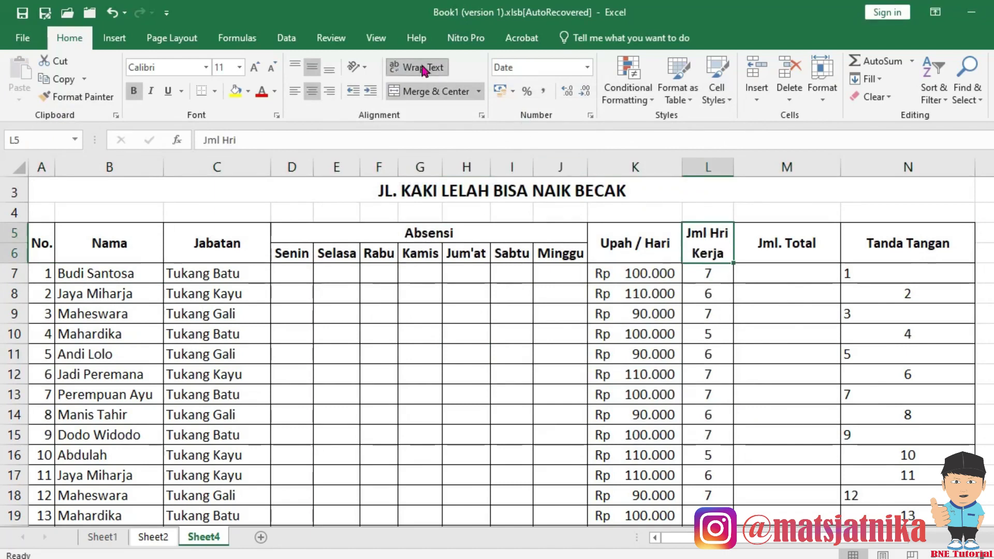
pyautogui.click(619, 333)
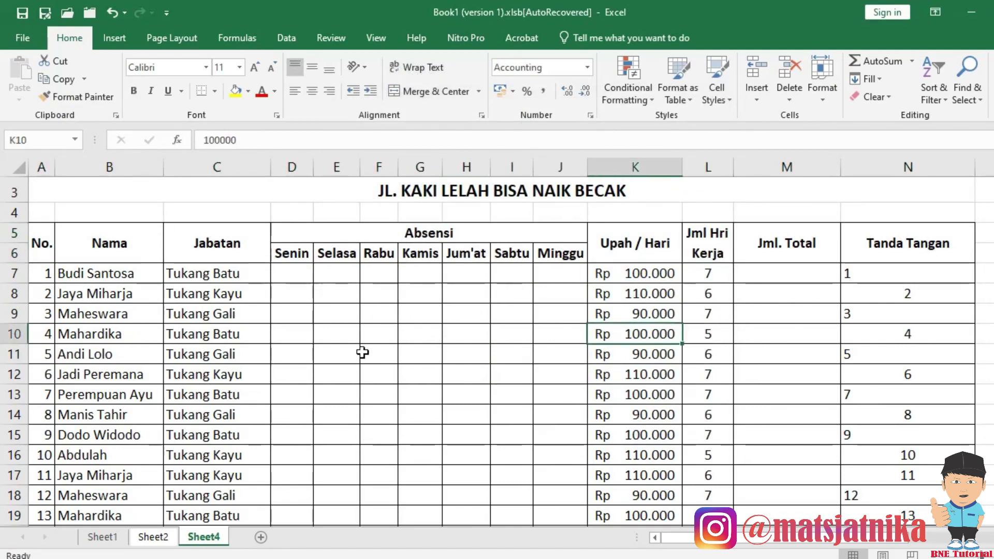
# Mark the first employee's Senin as 1 and Selasa as 0.
pyautogui.click(298, 276)
pyautogui.write('1')
pyautogui.press('Tab')
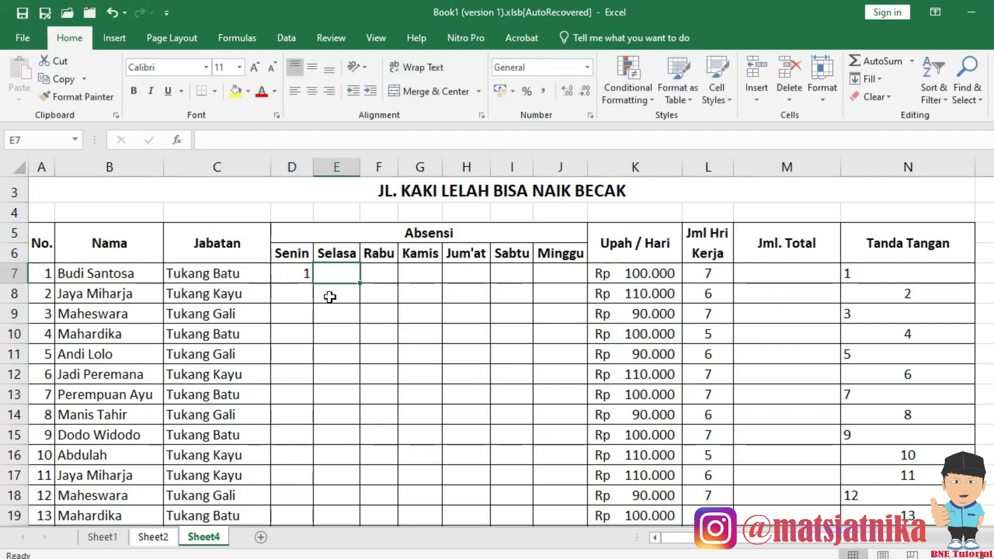
pyautogui.write('0')
pyautogui.press('Return')
pyautogui.click(721, 272)
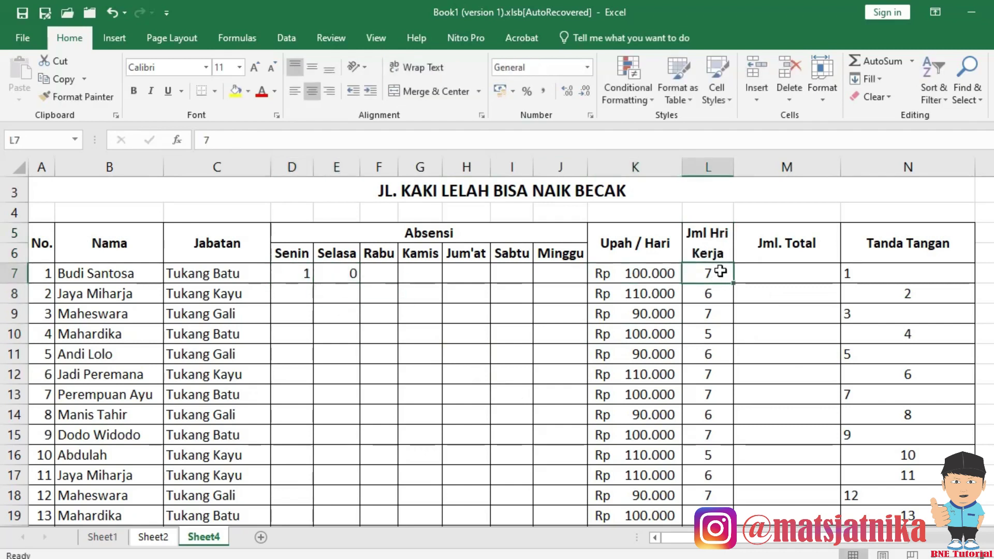
pyautogui.click(301, 270)
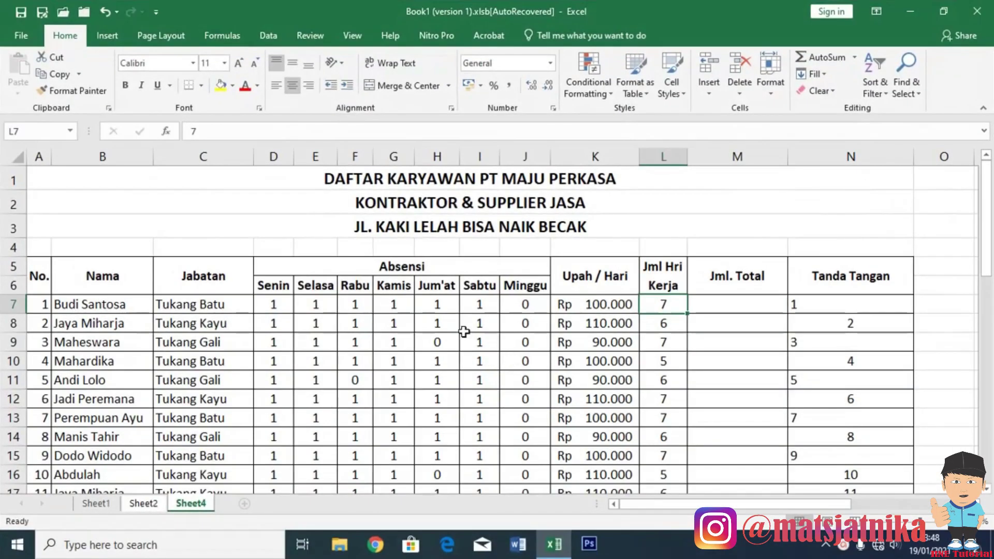
# Enter =SUM(D7:J7) in L7 to count the first employee's working days.
pyautogui.scroll(-1, 464, 332)
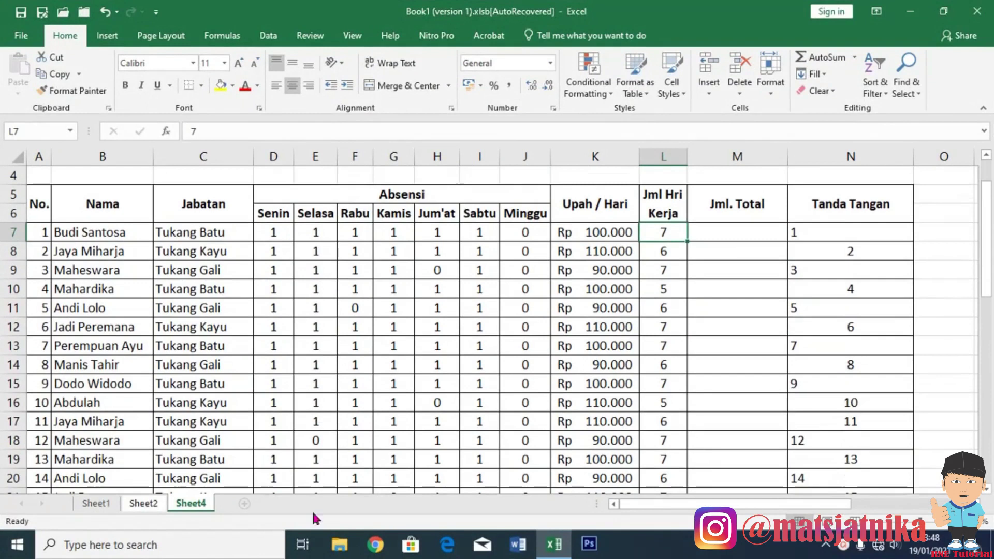
pyautogui.click(145, 502)
pyautogui.scroll(7, 259, 287)
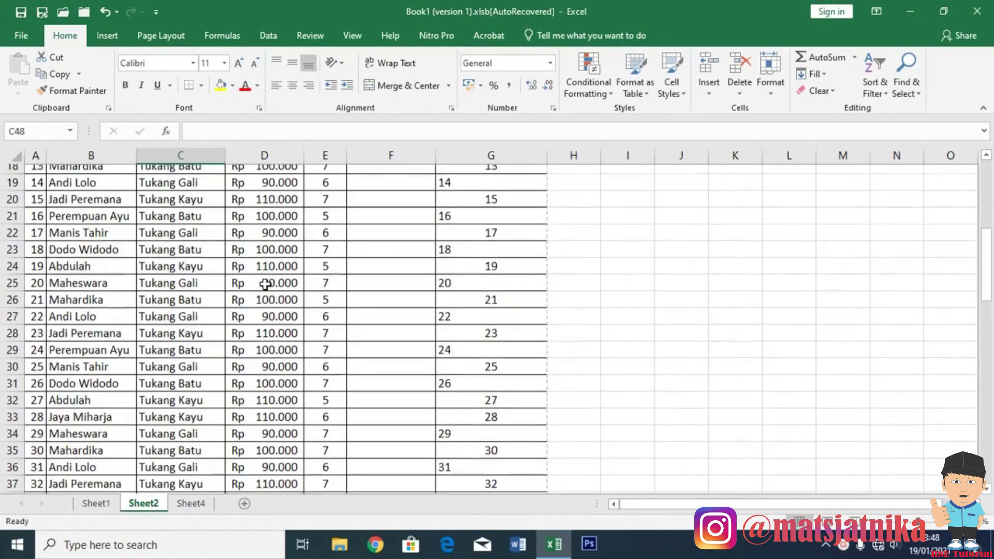
pyautogui.click(190, 504)
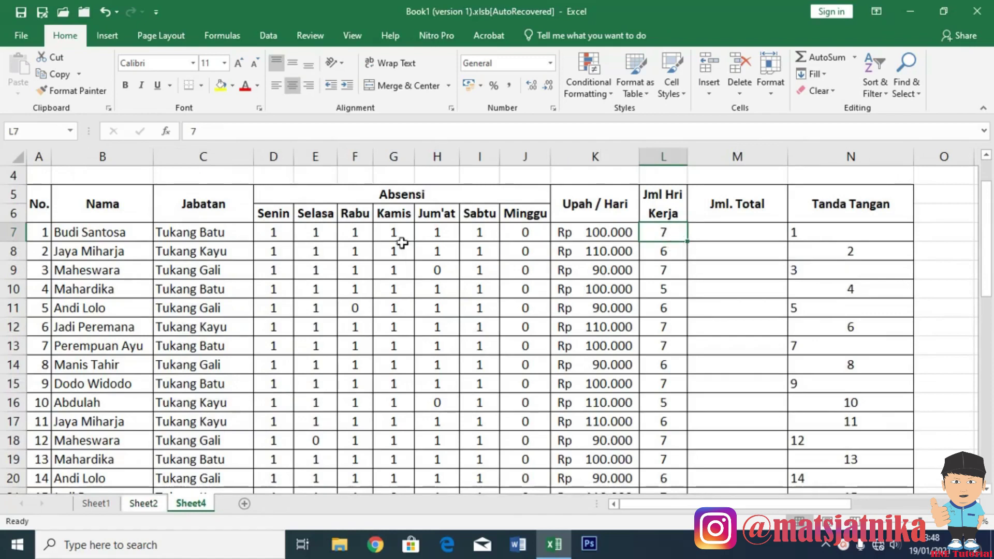
pyautogui.click(389, 194)
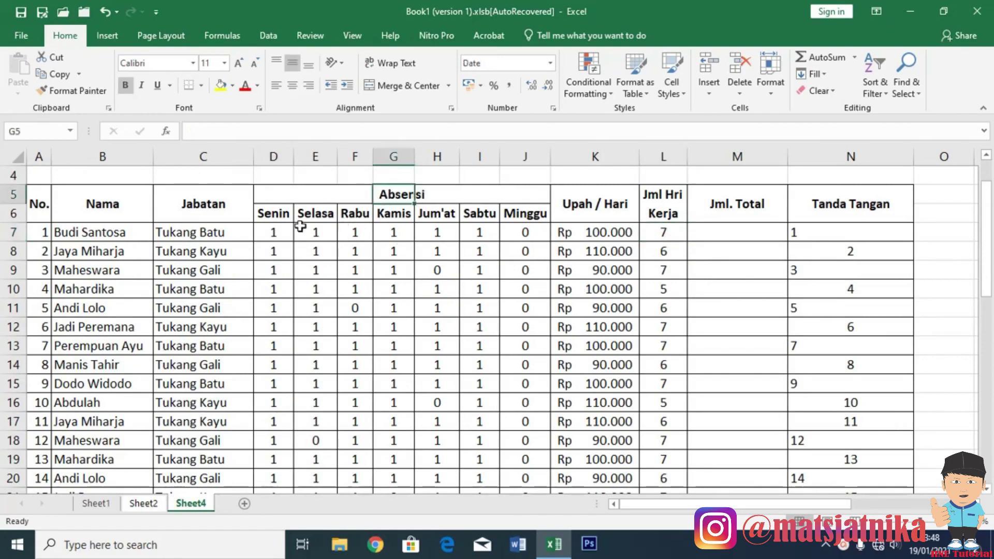
pyautogui.click(276, 233)
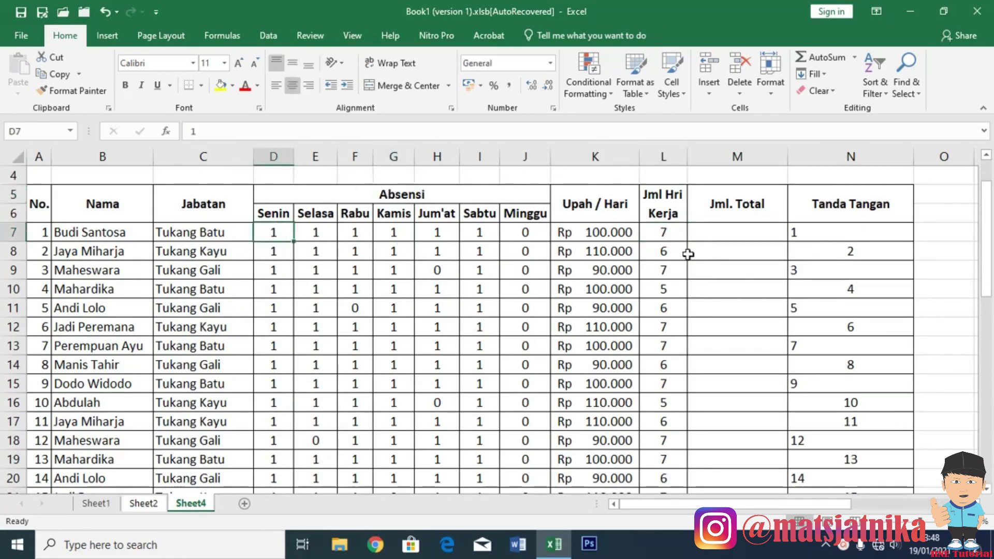
pyautogui.click(669, 237)
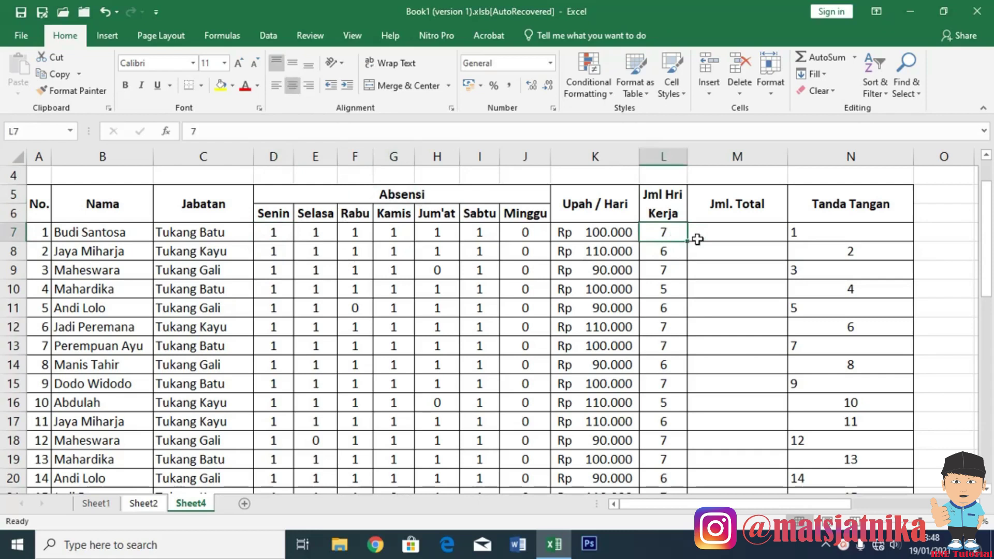
pyautogui.write('=')
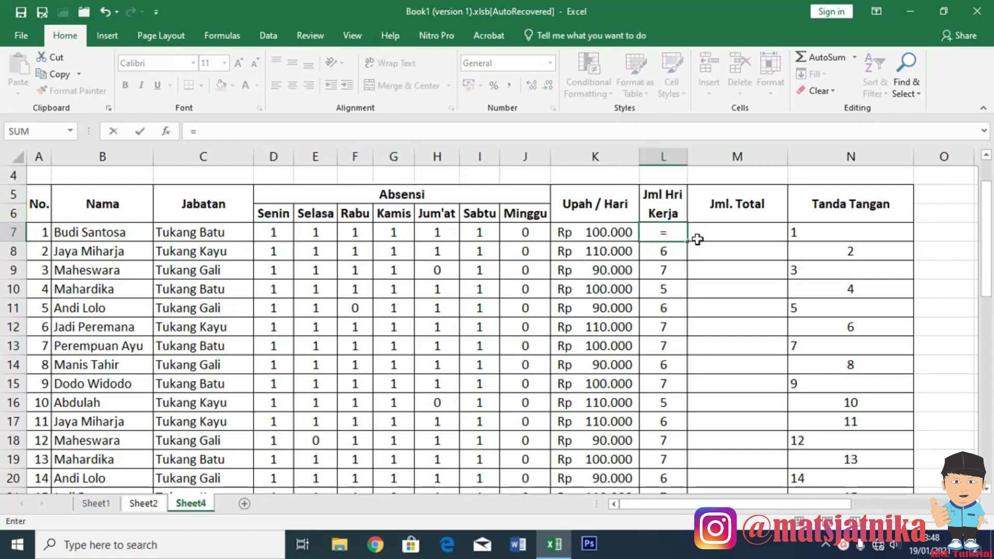
pyautogui.write('sum(')
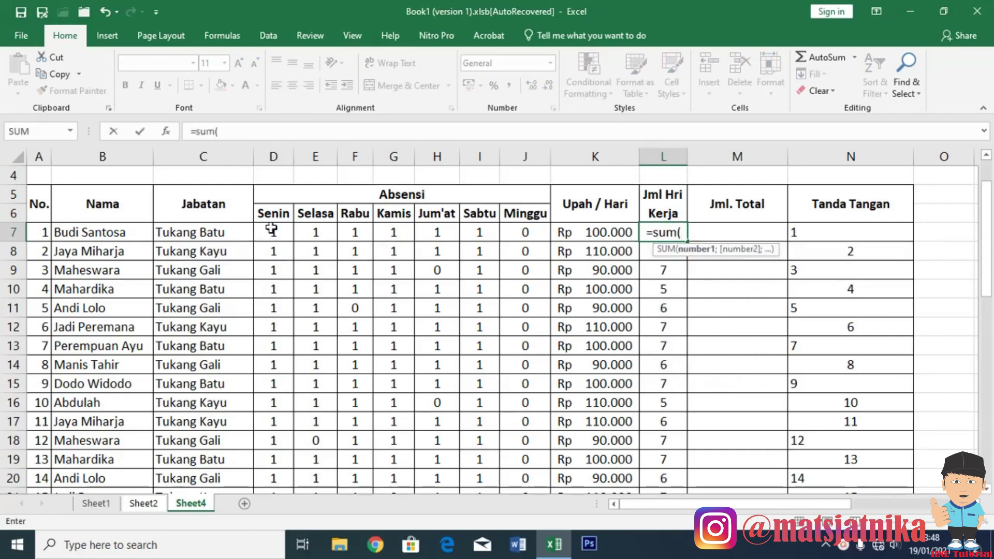
pyautogui.moveTo(270, 231); pyautogui.dragTo(533, 239)
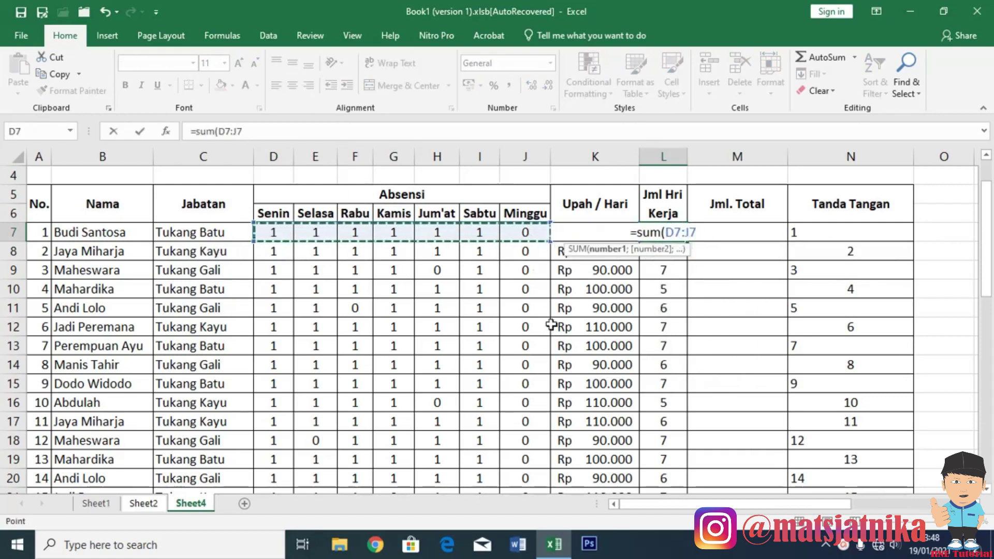
pyautogui.press('Return')
# Copy the L7 formula down through L42 and spot-check the results.
pyautogui.click(675, 233)
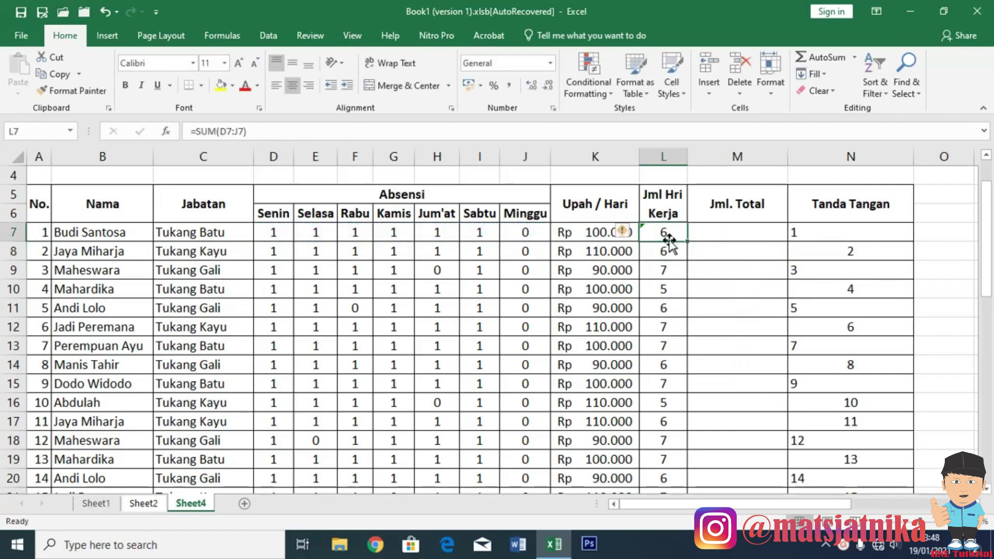
pyautogui.hotkey('ctrl', 'c')
pyautogui.scroll(-9, 666, 290)
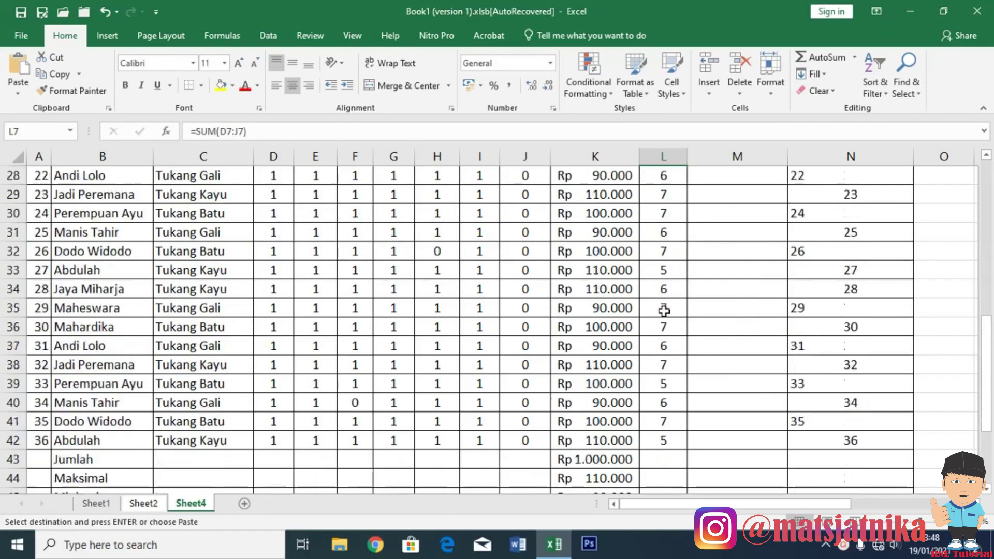
pyautogui.keyDown('shift'); pyautogui.click(663, 384); pyautogui.keyUp('shift')
pyautogui.press('Return')
pyautogui.scroll(10, 694, 352)
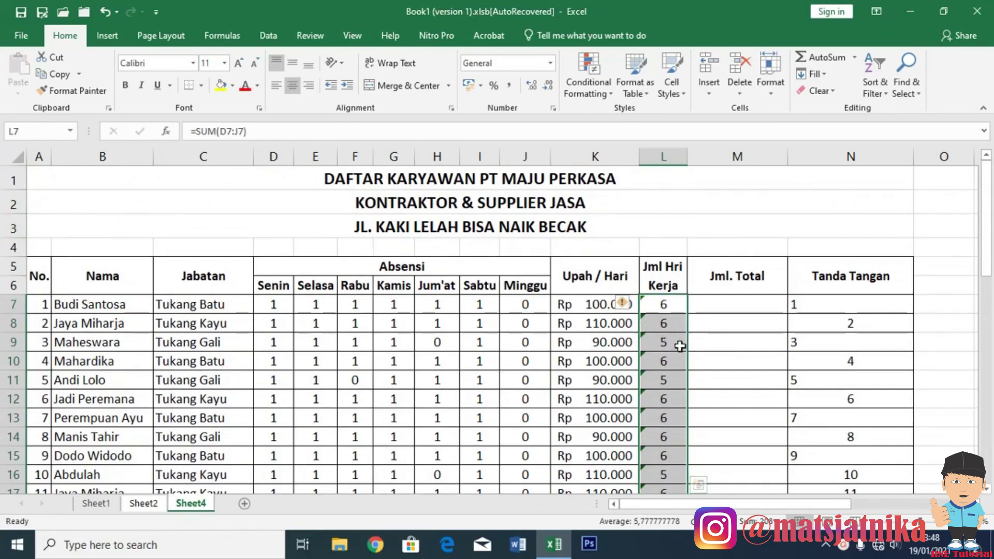
pyautogui.click(437, 343)
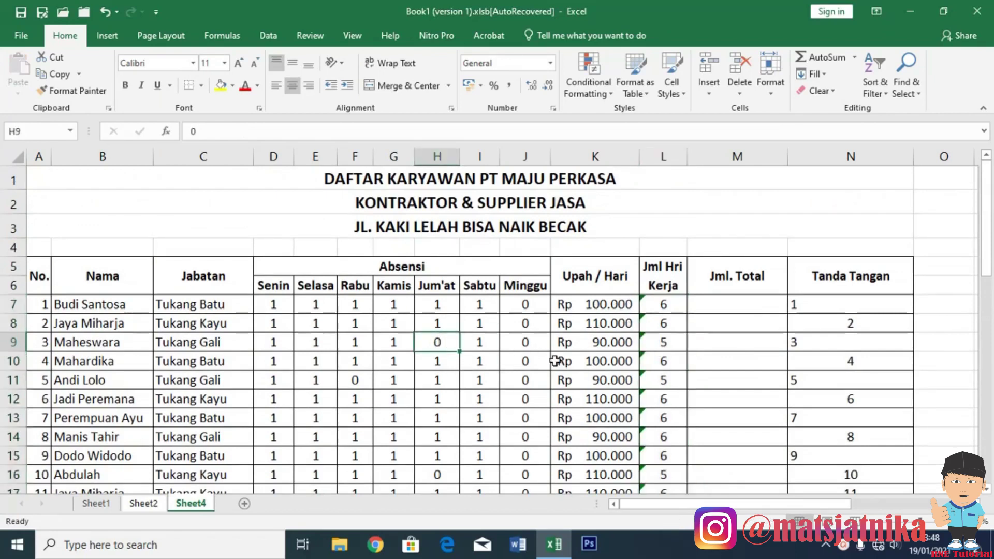
pyautogui.click(673, 342)
pyautogui.click(730, 306)
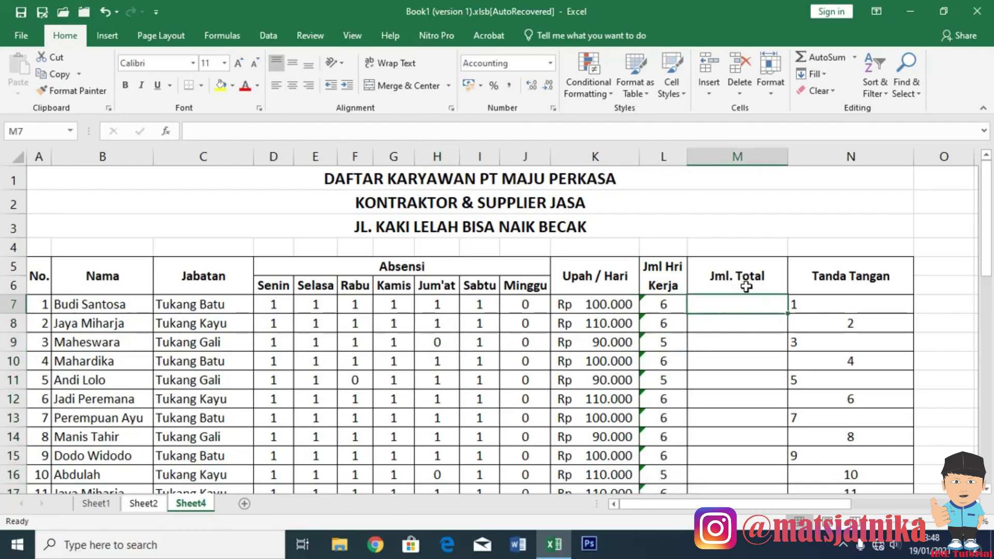
# Rename the M5 header to 'Jml. Total Upah' and enter =L7*K7 in M7.
pyautogui.doubleClick(771, 276)
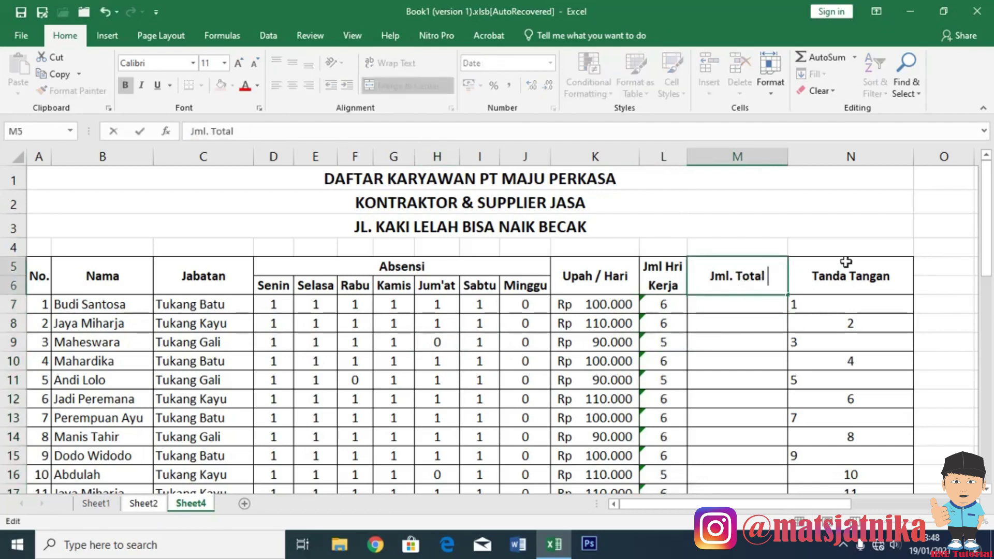
pyautogui.write('Upah')
pyautogui.press('Return')
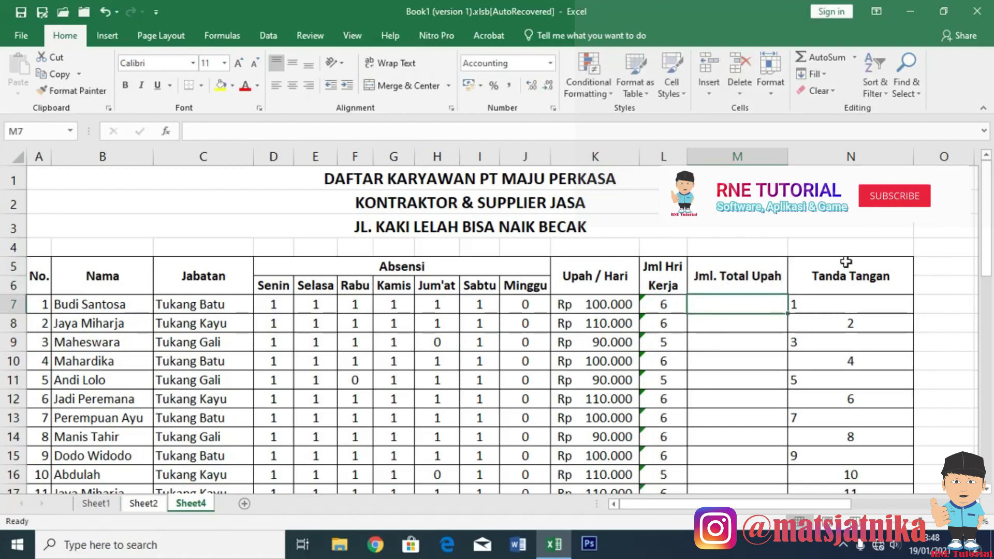
pyautogui.write('=')
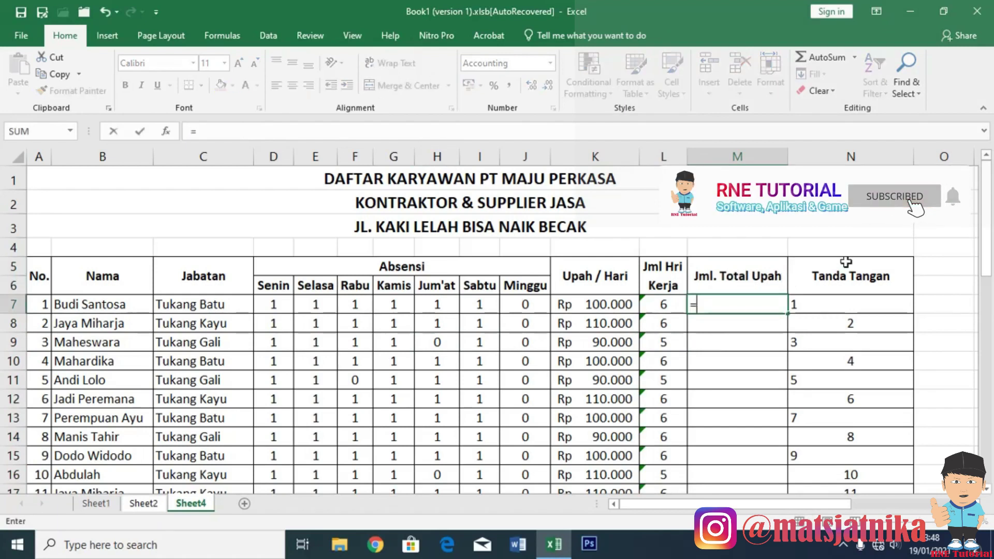
pyautogui.press('Left')
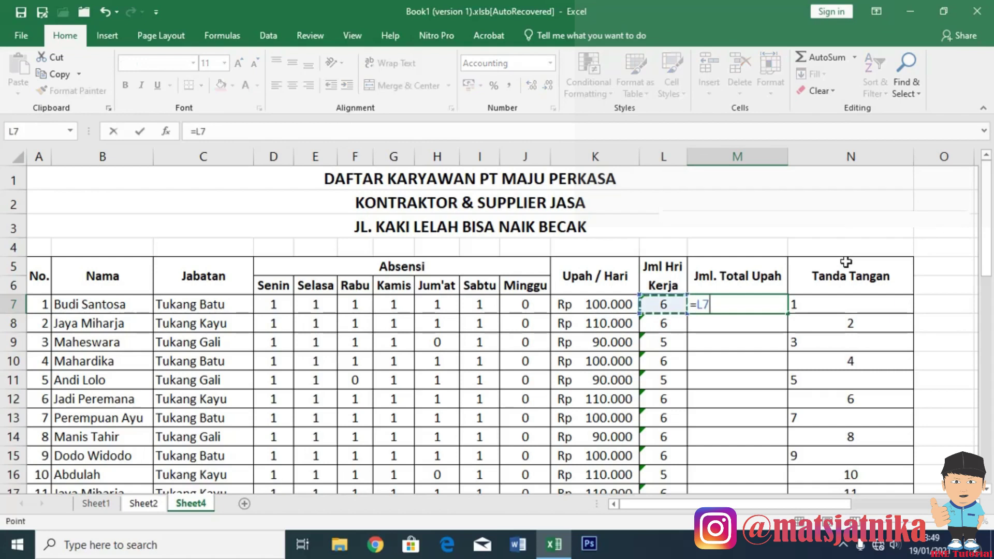
pyautogui.write('*')
pyautogui.press('Left')
pyautogui.press('Left')
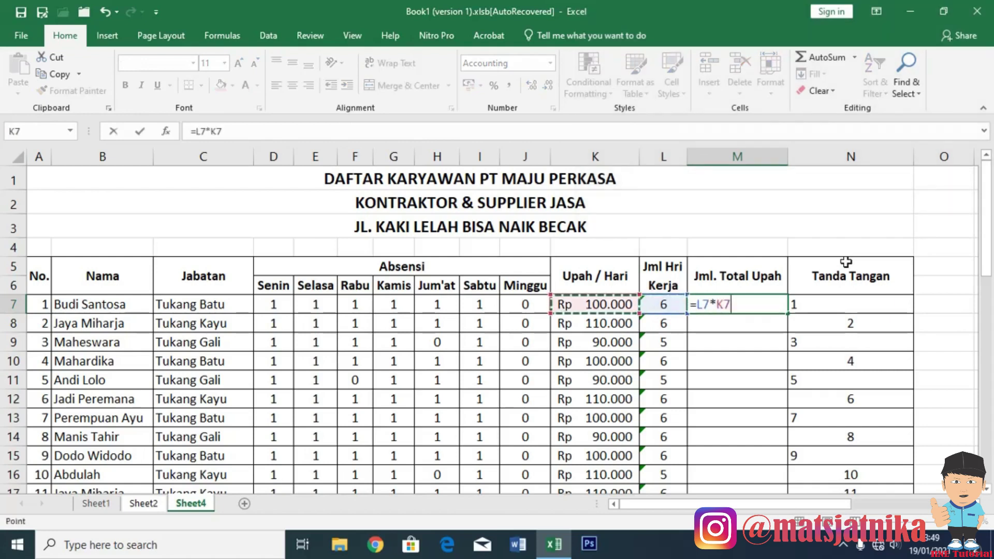
pyautogui.press('Return')
pyautogui.press('Up')
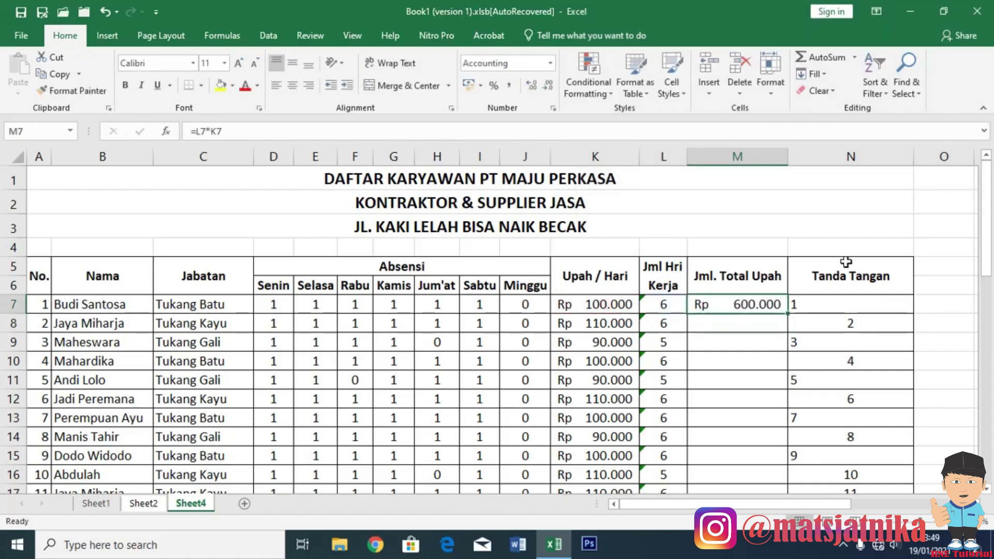
# Copy the M7 total-wage formula into M8:M42.
pyautogui.hotkey('ctrl', 'c')
pyautogui.click(743, 333)
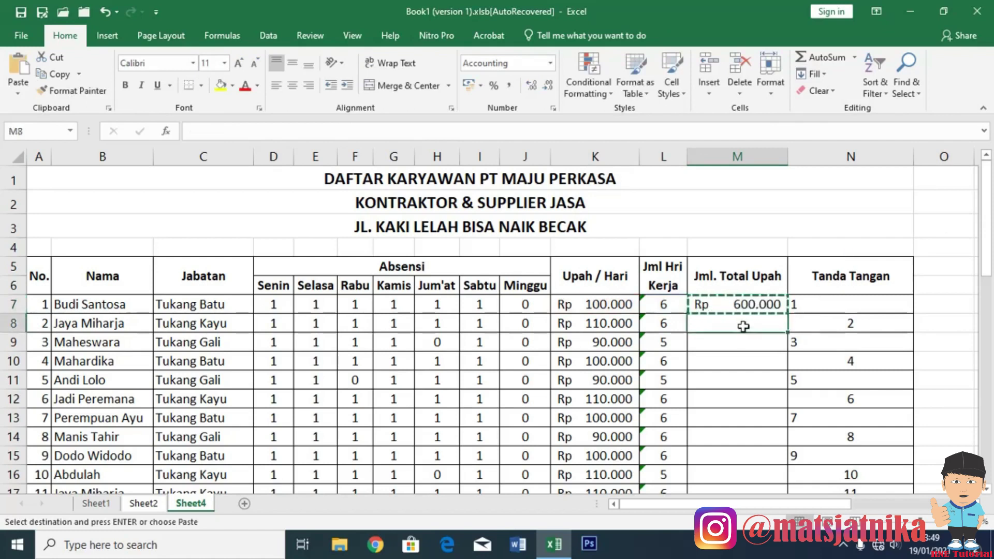
pyautogui.scroll(-11, 743, 333)
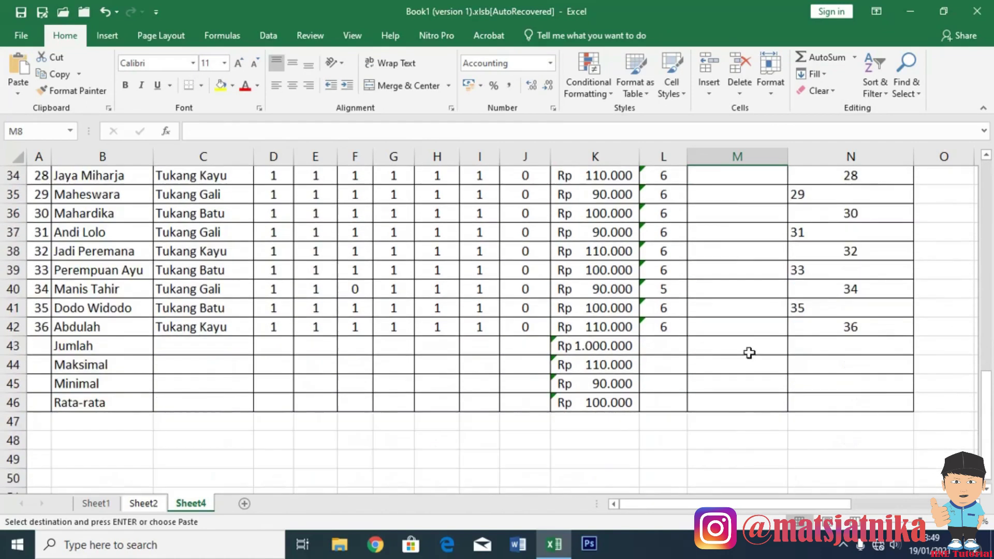
pyautogui.keyDown('shift'); pyautogui.click(748, 324); pyautogui.keyUp('shift')
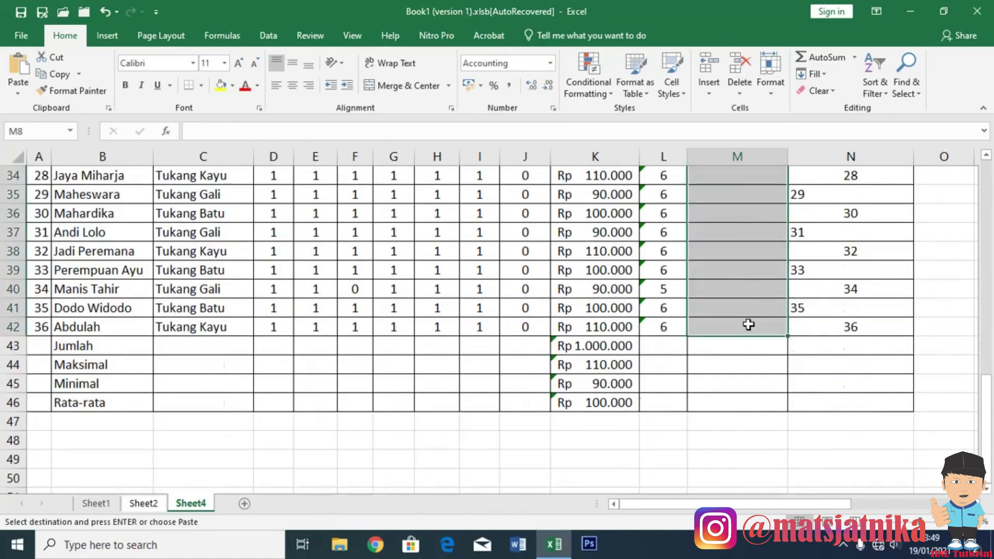
pyautogui.press('Return')
# AutoSum M7:M42 into the Jumlah cell M43, totalling Rp 20.760.000.
pyautogui.scroll(-11, 768, 339)
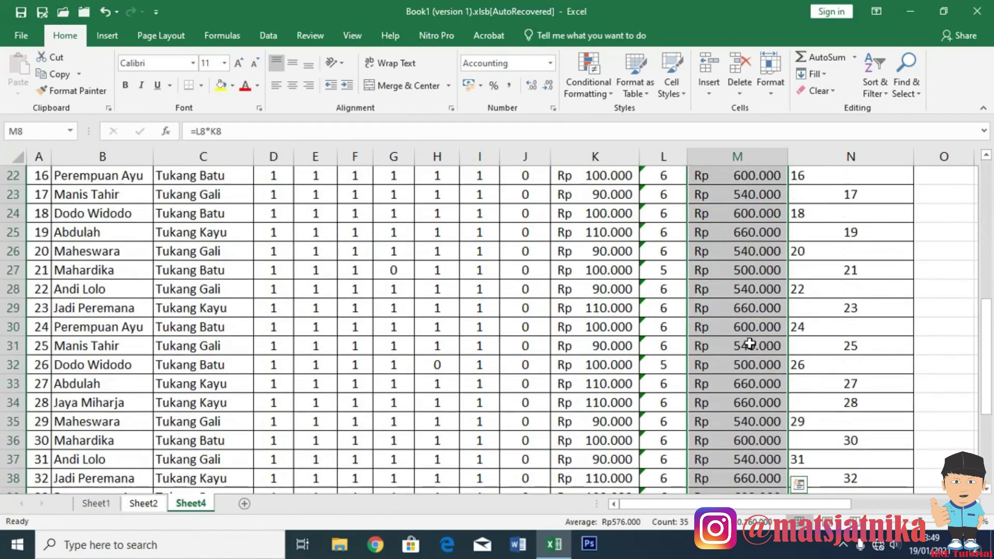
pyautogui.click(730, 344)
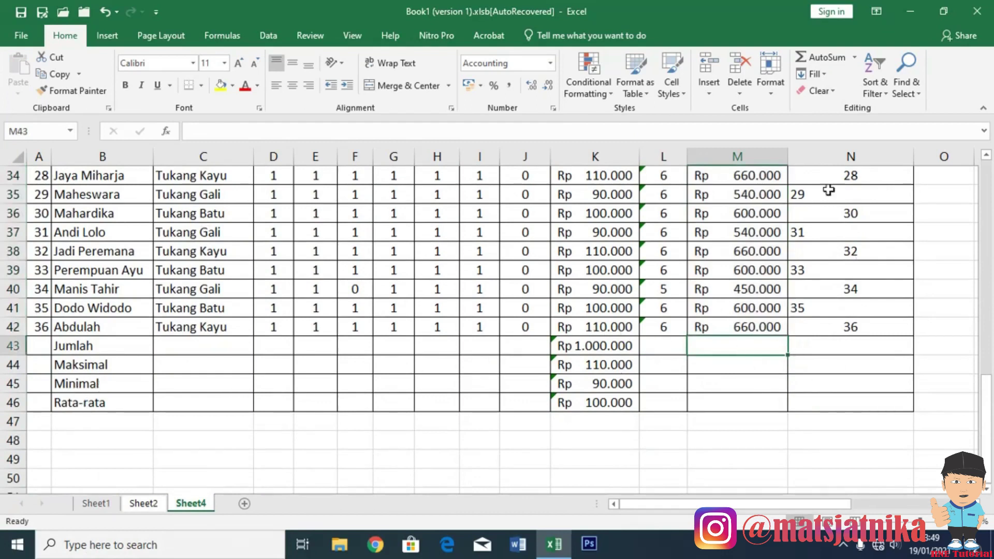
pyautogui.click(822, 58)
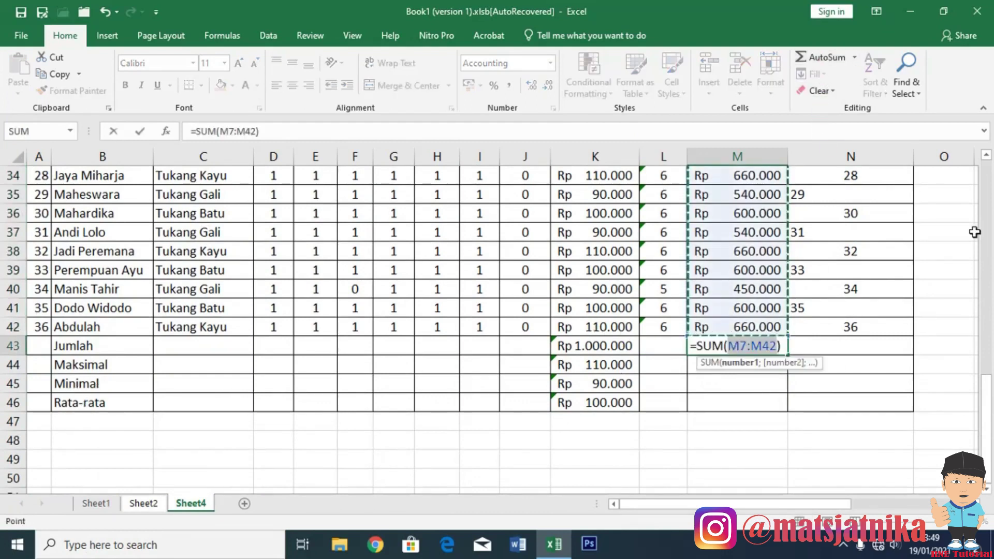
pyautogui.press('Return')
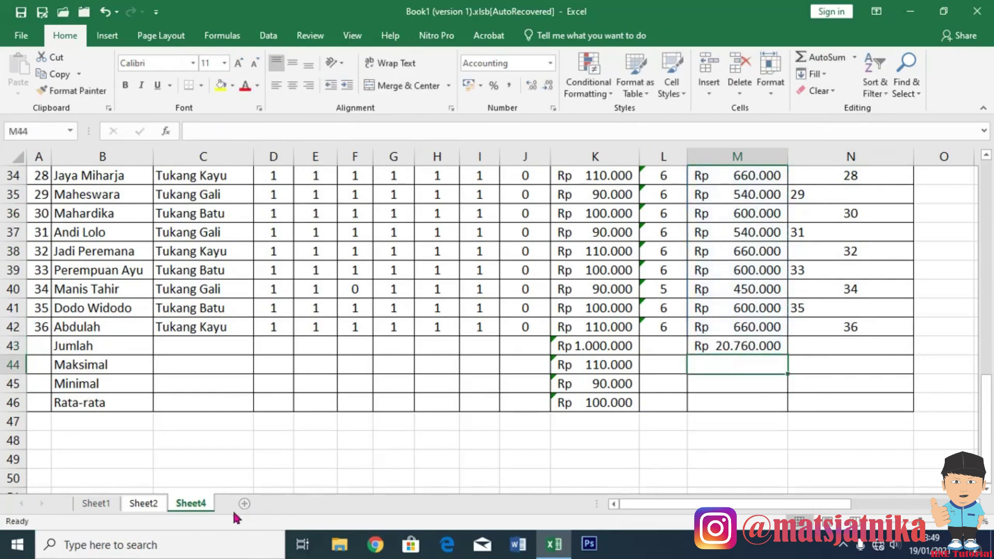
pyautogui.click(144, 504)
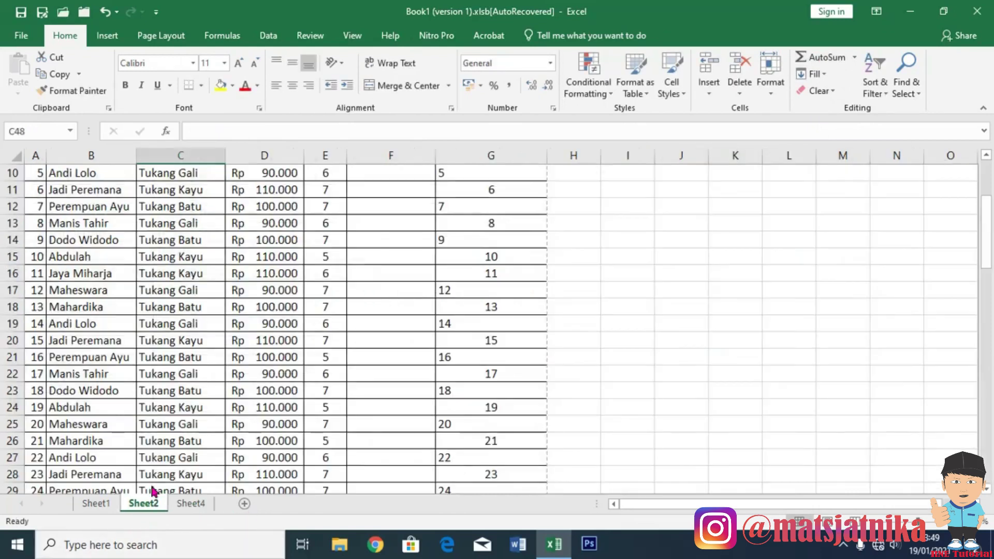
# Preview Sheet2's employee list for printing on one Letter portrait page.
pyautogui.scroll(3, 212, 344)
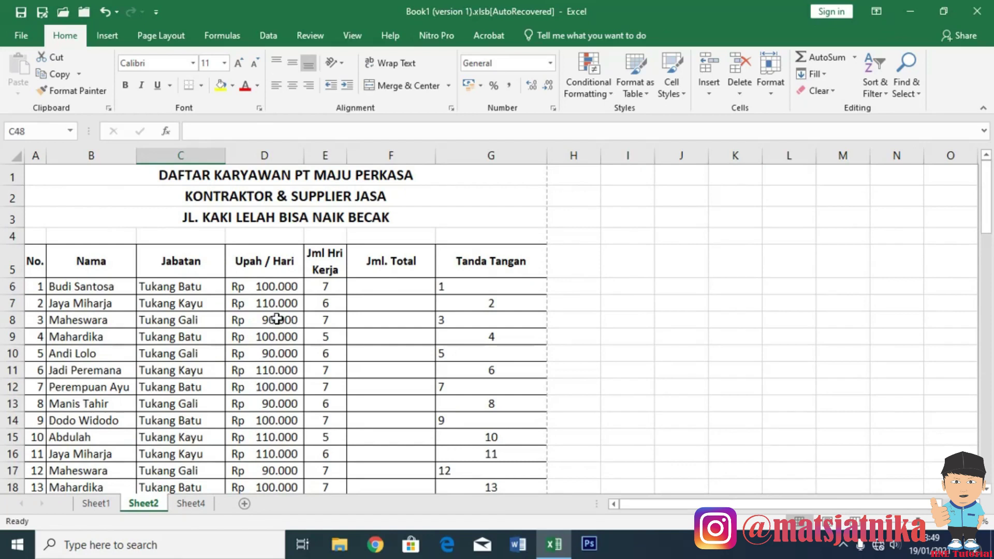
pyautogui.click(20, 37)
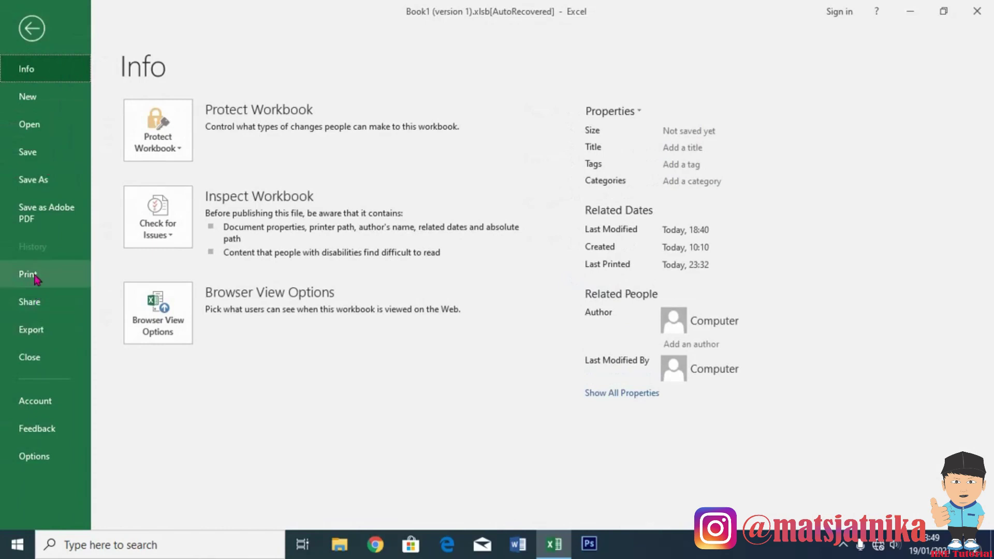
pyautogui.click(36, 279)
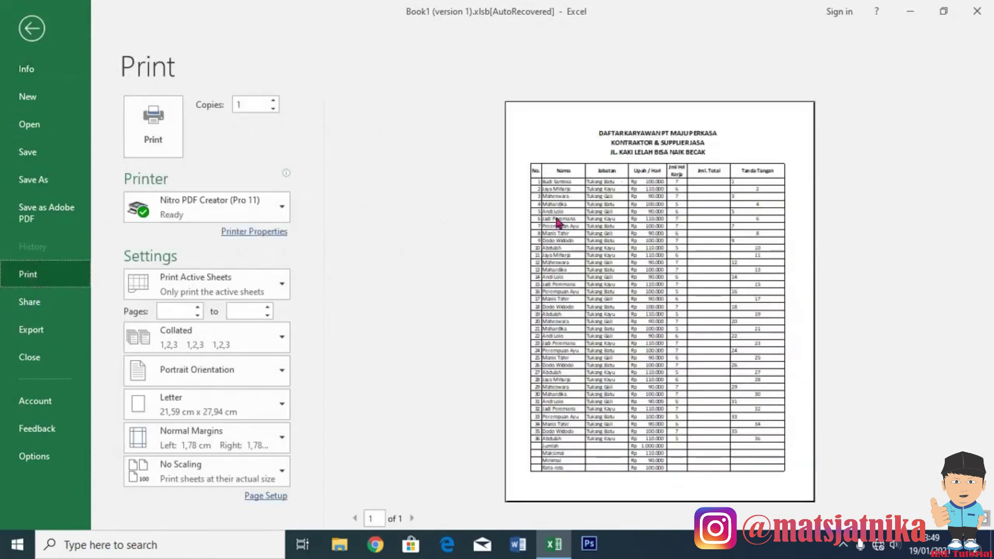
pyautogui.click(31, 28)
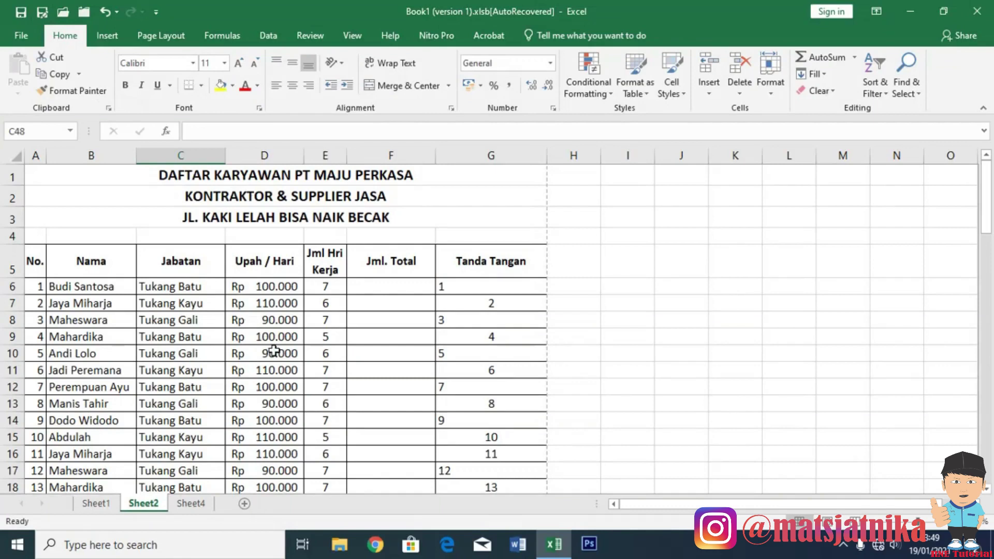
pyautogui.hotkey('ctrl', 'p')
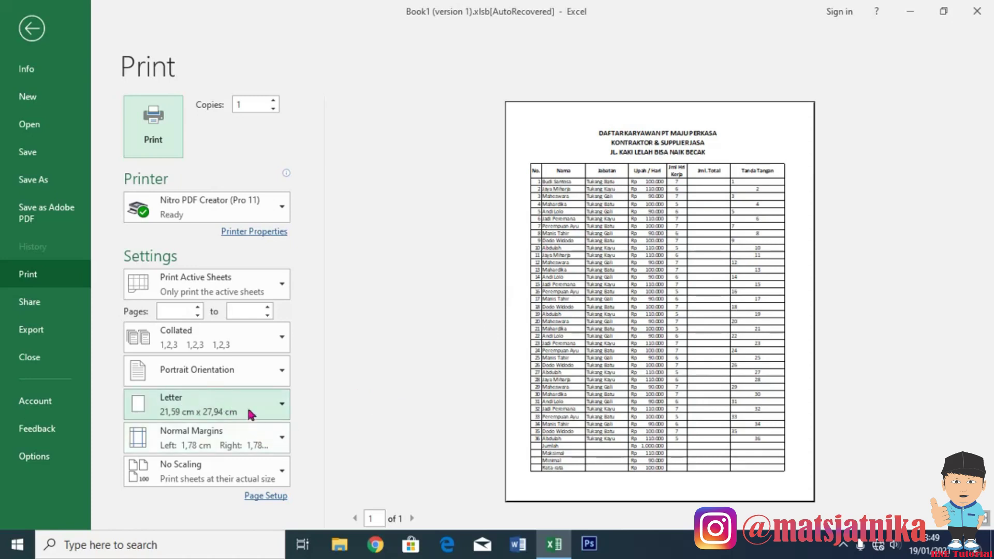
# Set Sheet2's paper size to A4 and widen the right margin so Tanda Tangan fits.
pyautogui.click(279, 407)
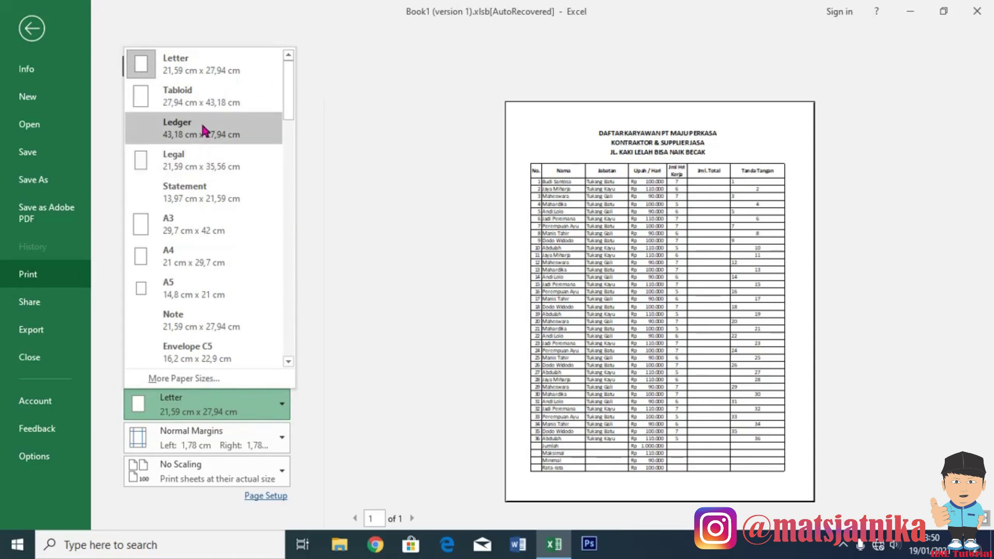
pyautogui.click(200, 259)
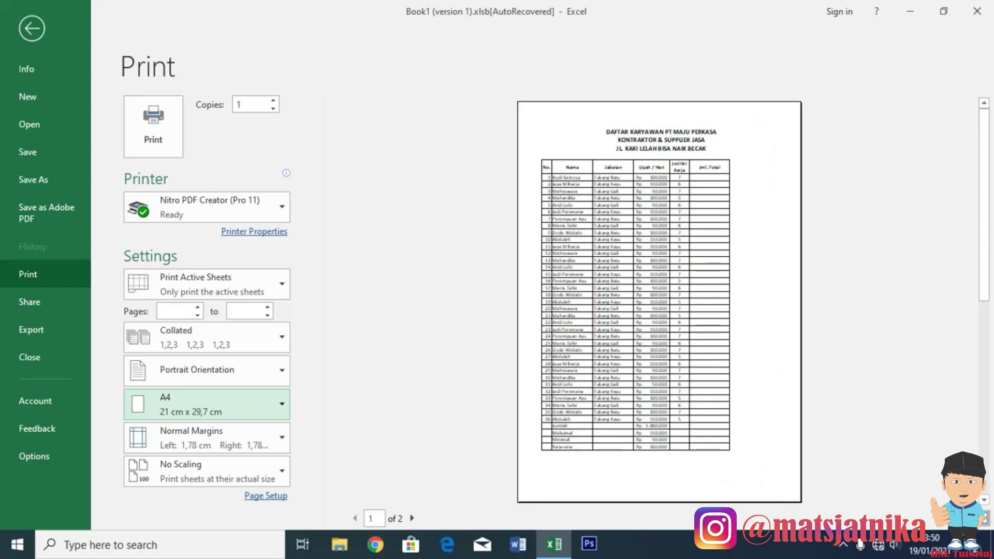
pyautogui.click(970, 518)
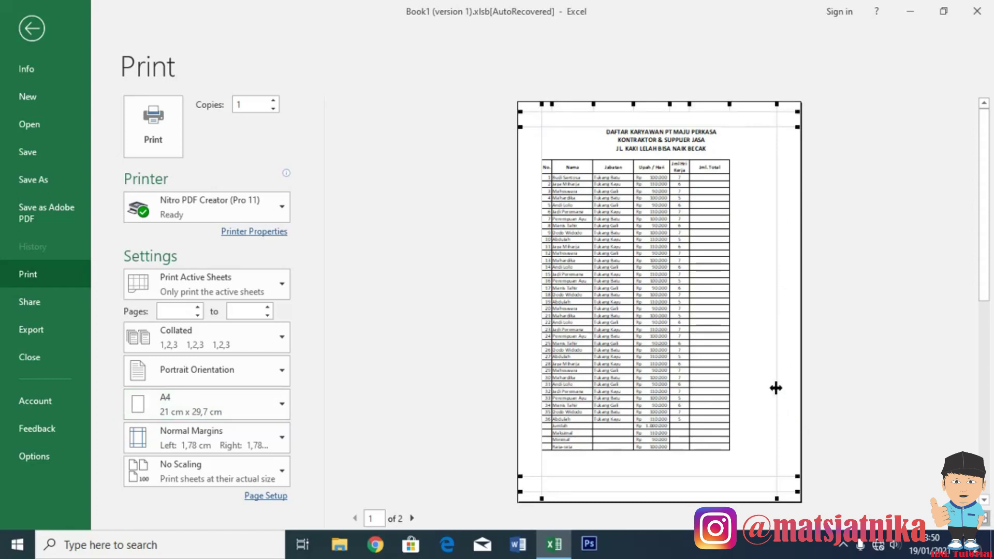
pyautogui.moveTo(776, 388); pyautogui.dragTo(777, 388)
pyautogui.moveTo(787, 391); pyautogui.dragTo(791, 392)
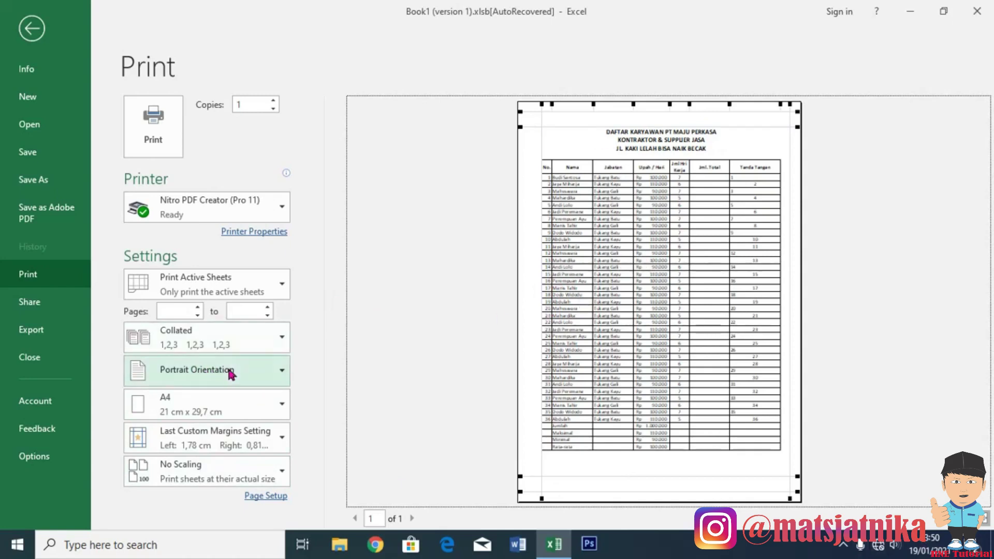
pyautogui.click(31, 28)
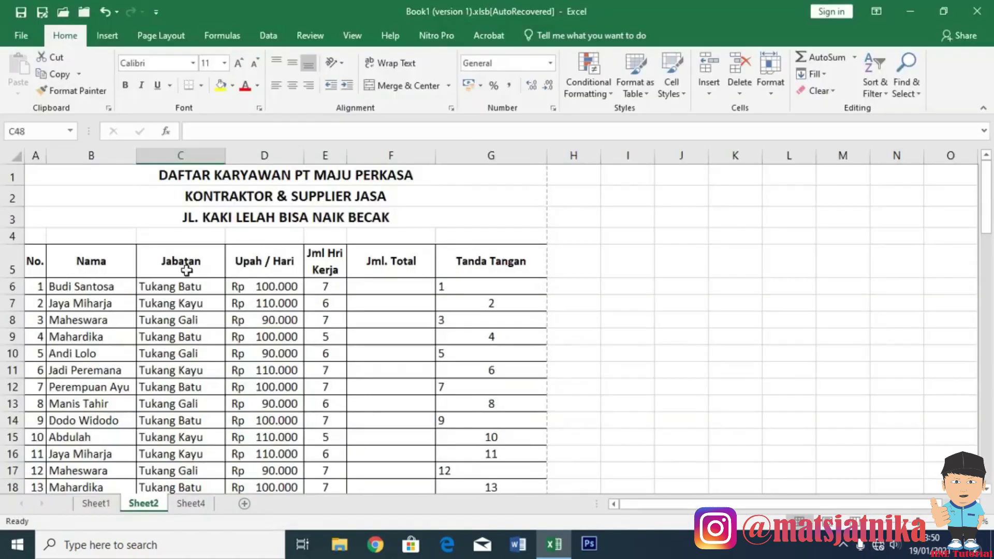
# Preview Sheet4 for printing and switch it to landscape orientation.
pyautogui.click(199, 504)
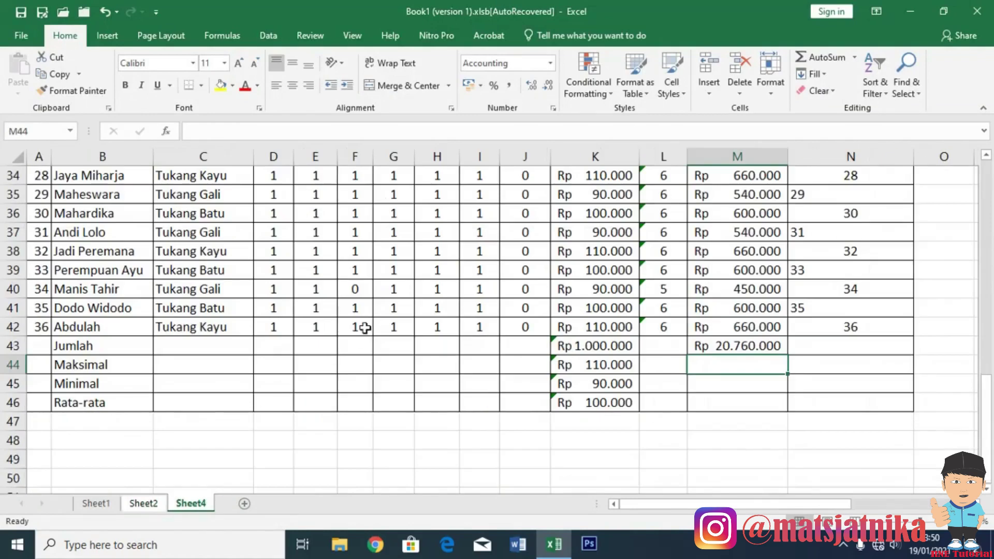
pyautogui.scroll(4, 369, 326)
pyautogui.scroll(6, 369, 327)
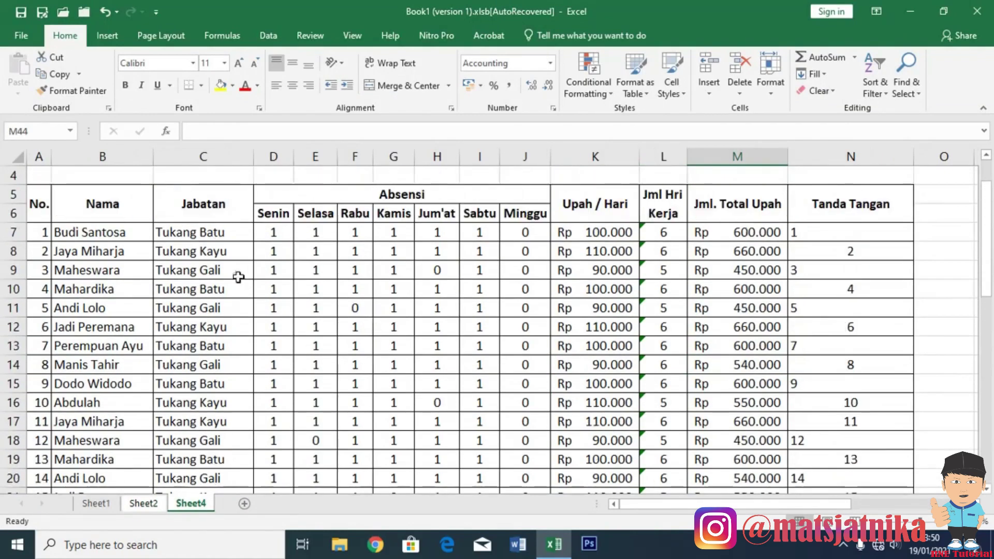
pyautogui.hotkey('ctrl', 'p')
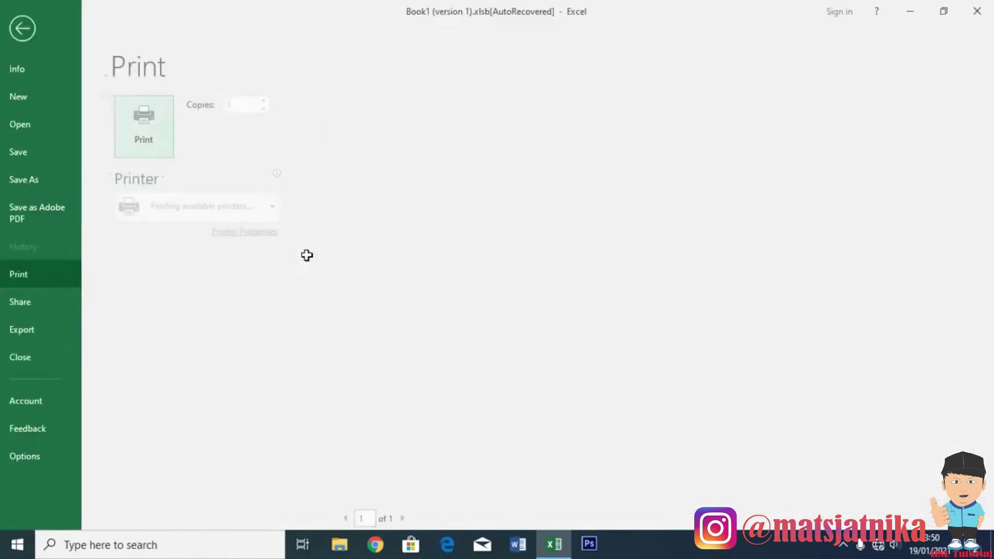
pyautogui.scroll(-1, 752, 339)
pyautogui.scroll(1, 705, 268)
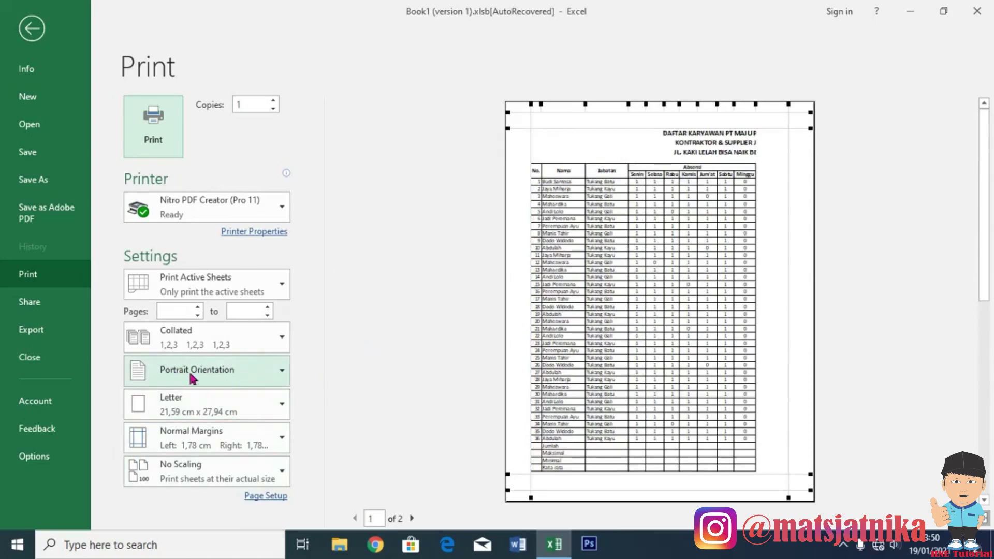
pyautogui.click(278, 375)
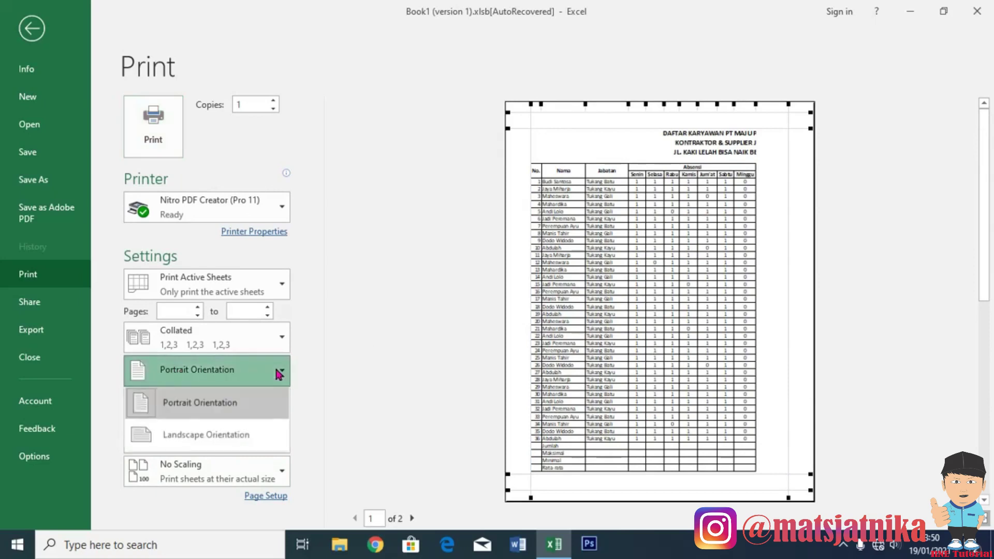
pyautogui.click(222, 436)
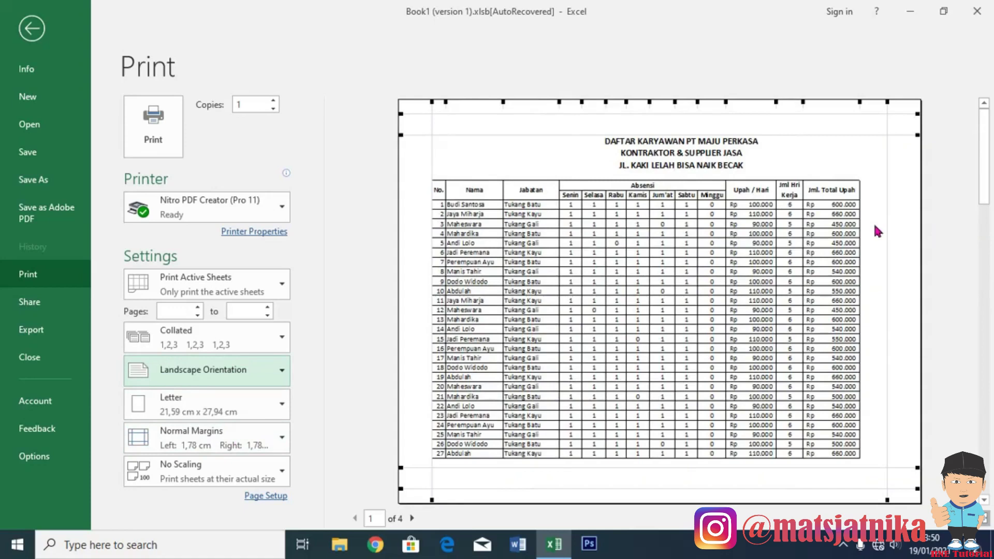
# Set Sheet4's paper to A4 and push the right margin out to 0,2 cm.
pyautogui.scroll(-2, 878, 231)
pyautogui.scroll(2, 771, 247)
pyautogui.click(278, 409)
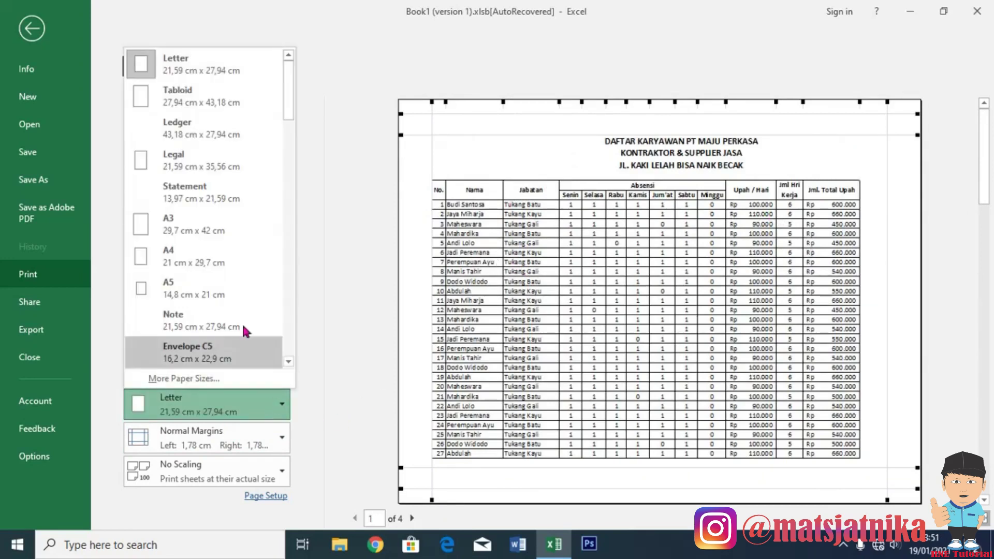
pyautogui.click(201, 258)
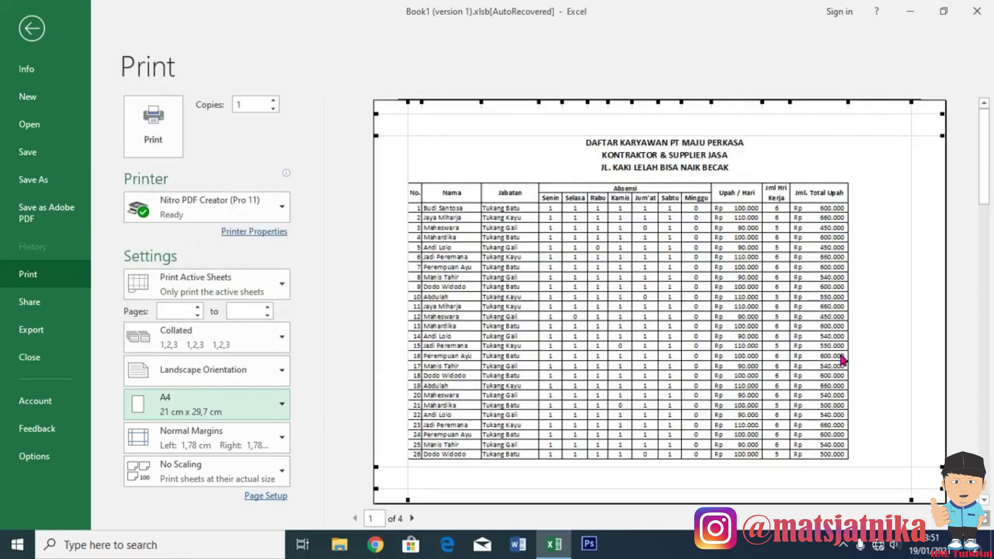
pyautogui.scroll(-3, 842, 360)
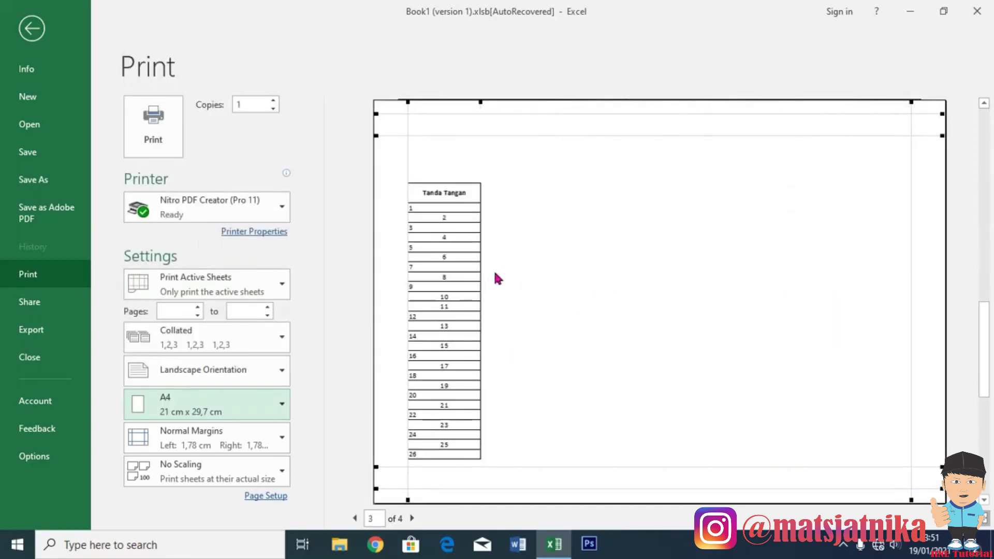
pyautogui.scroll(1, 921, 456)
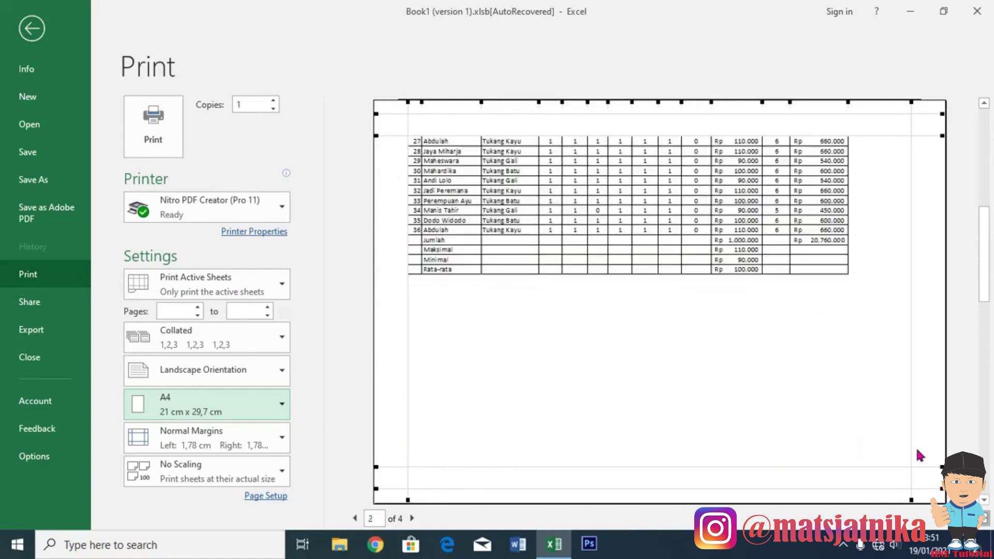
pyautogui.moveTo(909, 432); pyautogui.dragTo(941, 433)
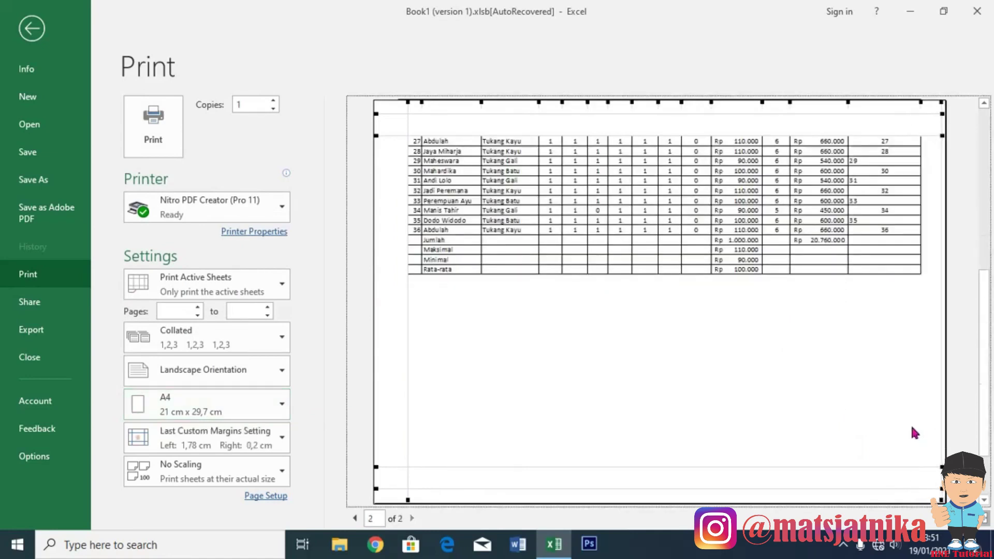
pyautogui.scroll(1, 830, 324)
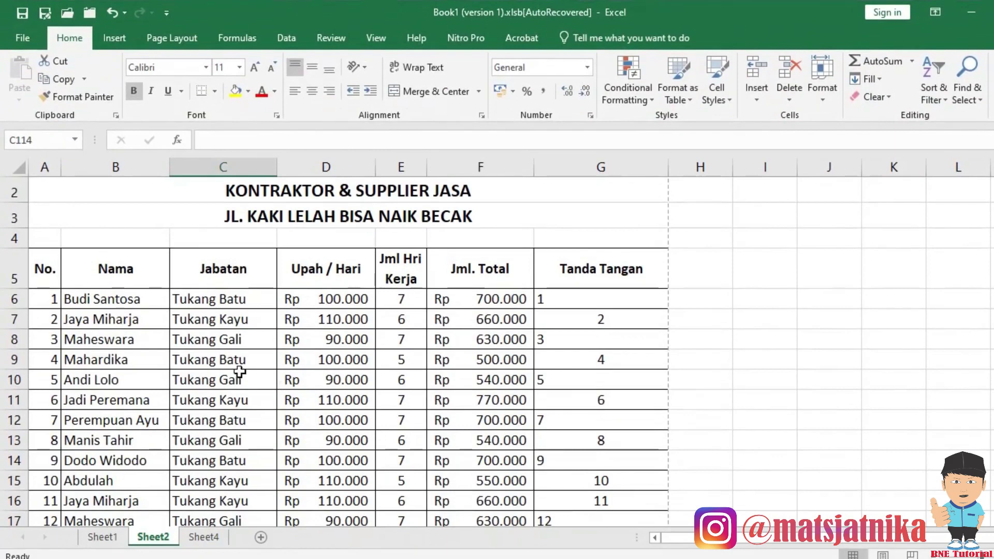
# Review Sheet2's rows, then preview it as three portrait A4 pages.
pyautogui.scroll(-15, 241, 370)
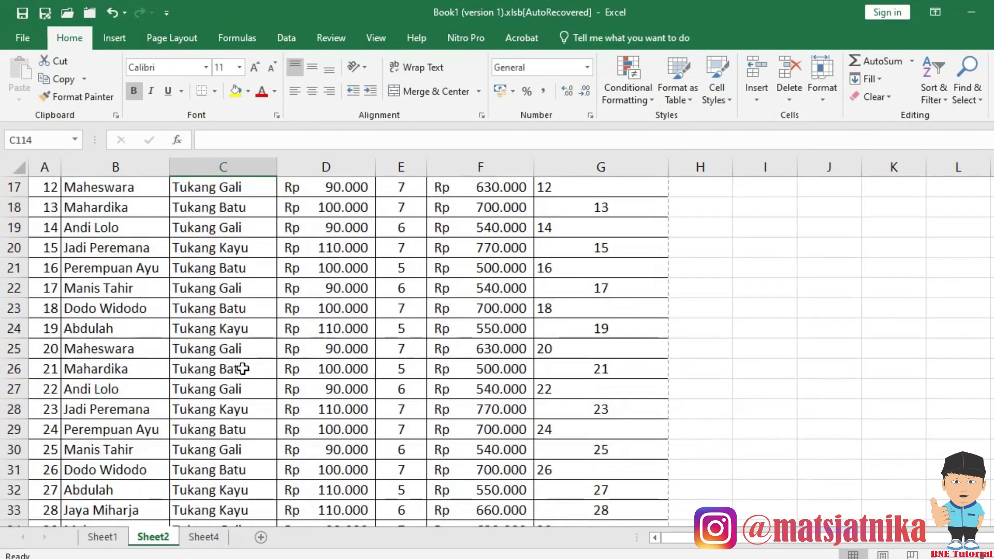
pyautogui.scroll(-20, 245, 369)
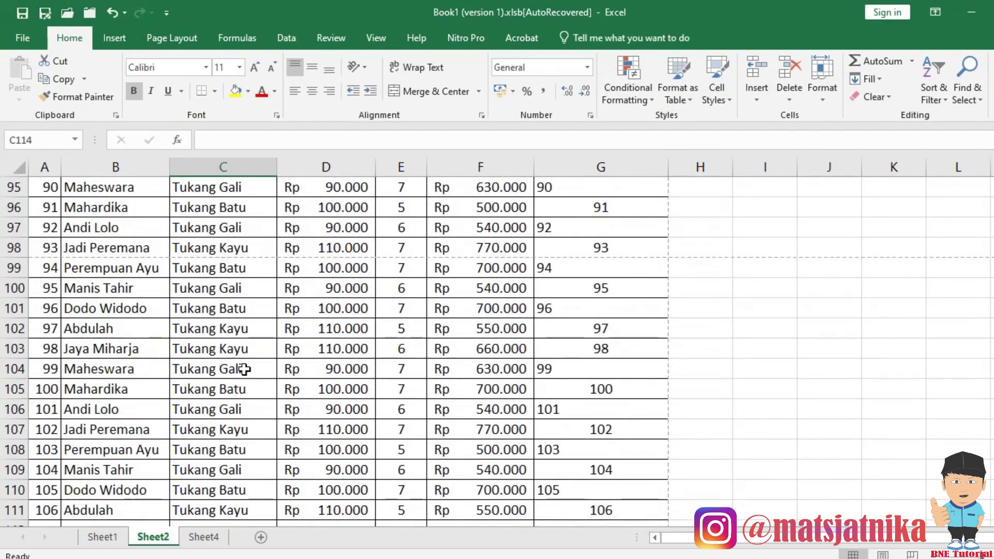
pyautogui.scroll(2, 248, 369)
pyautogui.scroll(20, 249, 369)
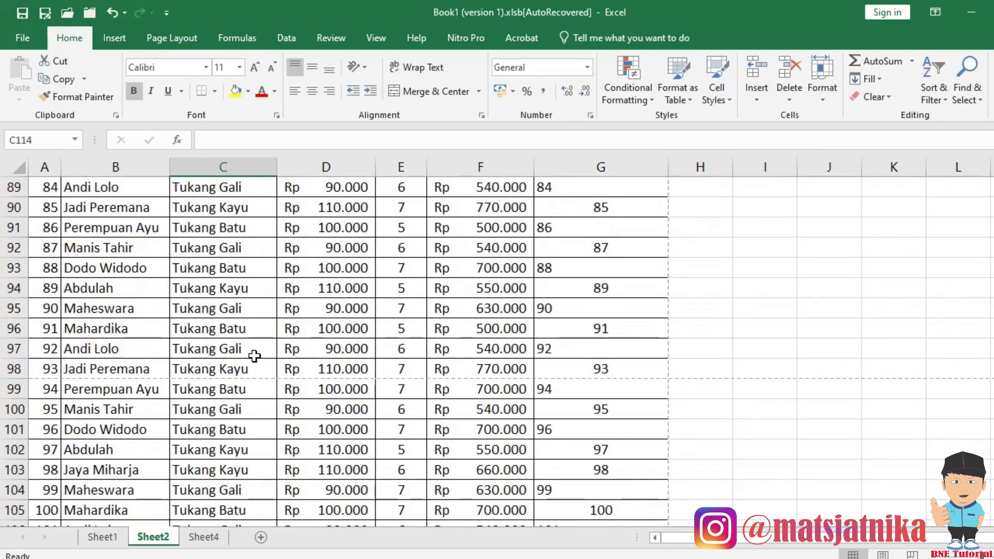
pyautogui.scroll(6, 265, 349)
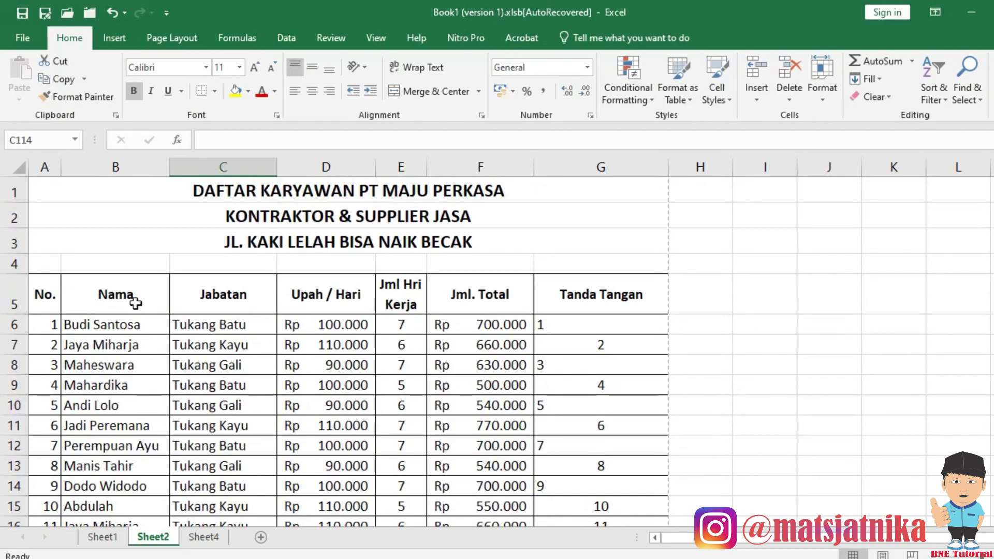
pyautogui.hotkey('ctrl', 'p')
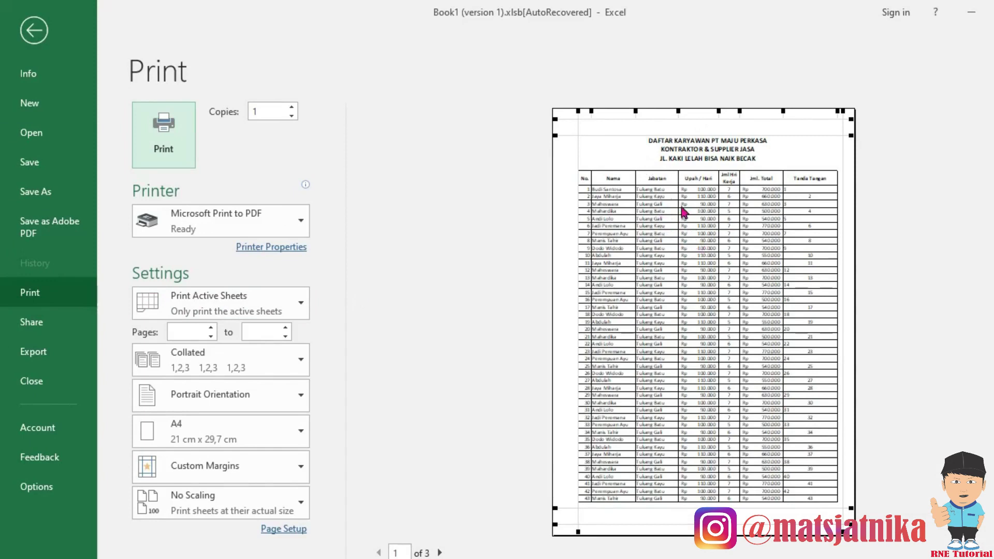
# Look through the preview pages and return to Sheet2's worksheet.
pyautogui.scroll(-2, 673, 231)
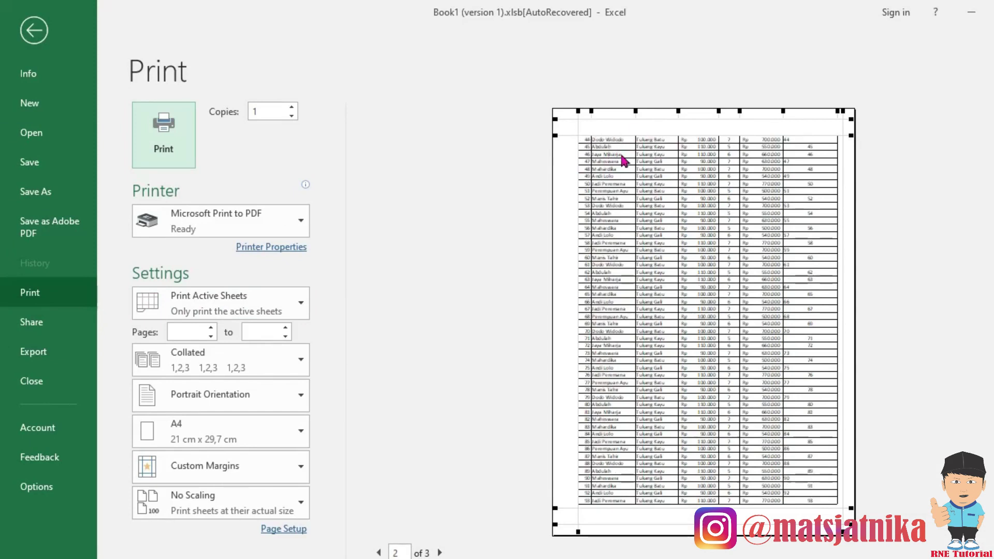
pyautogui.scroll(2, 623, 161)
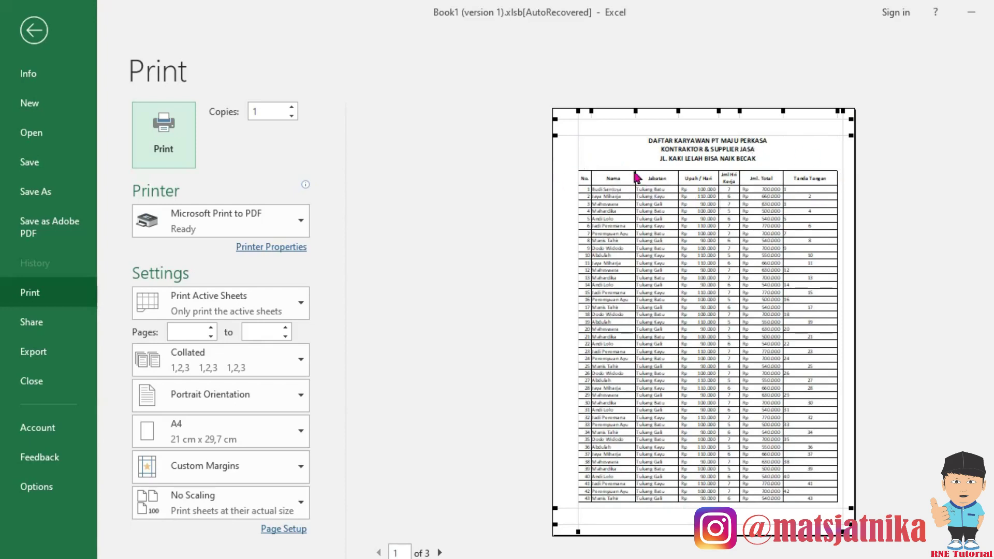
pyautogui.click(33, 30)
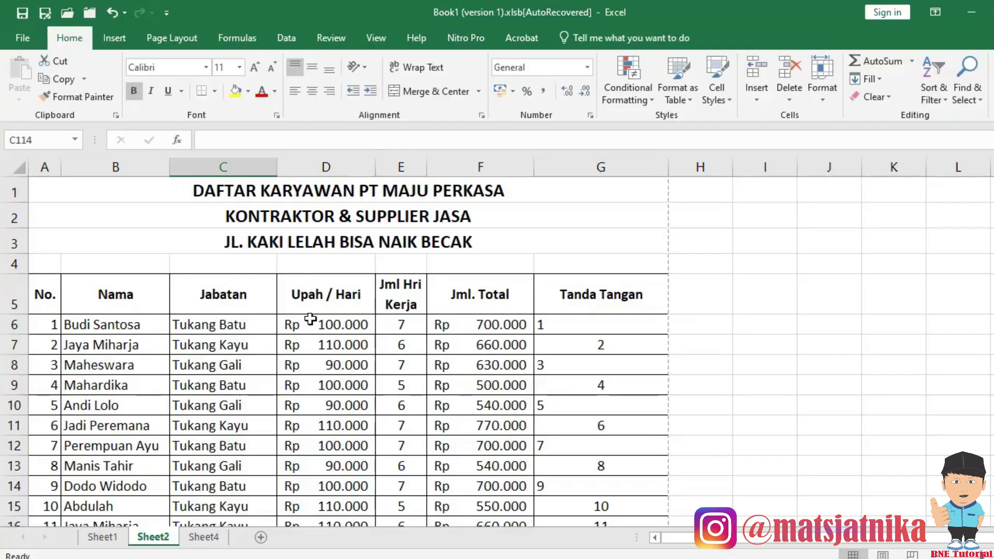
# Put a thick outside border around the table A5:G117.
pyautogui.click(42, 299)
pyautogui.scroll(-1, 610, 348)
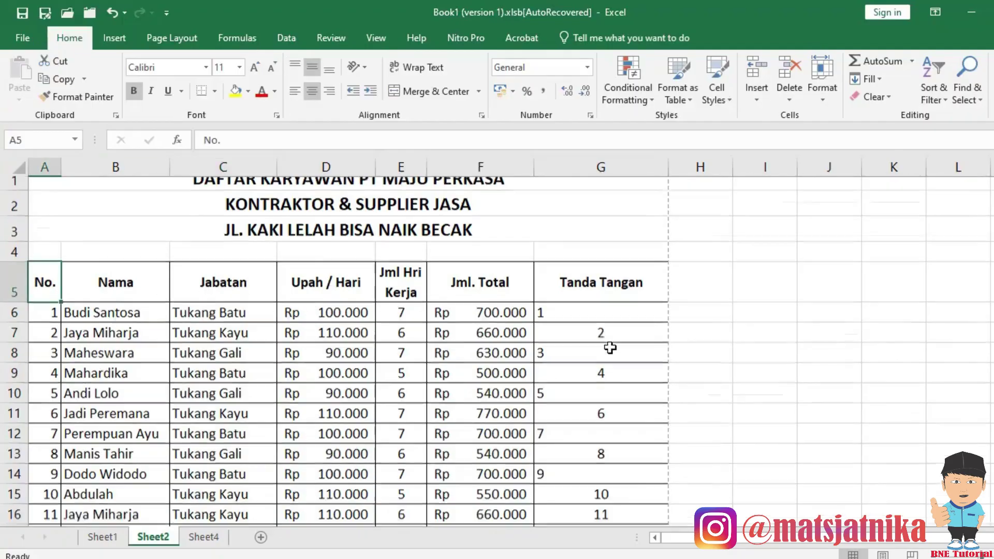
pyautogui.scroll(-20, 610, 348)
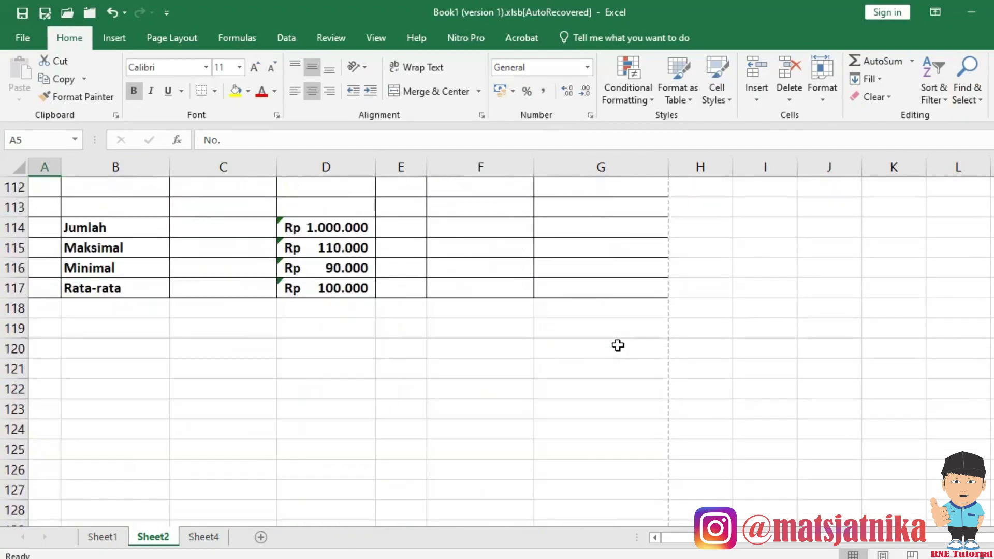
pyautogui.keyDown('shift'); pyautogui.click(568, 288); pyautogui.keyUp('shift')
pyautogui.scroll(18, 568, 289)
pyautogui.scroll(19, 530, 260)
pyautogui.click(214, 90)
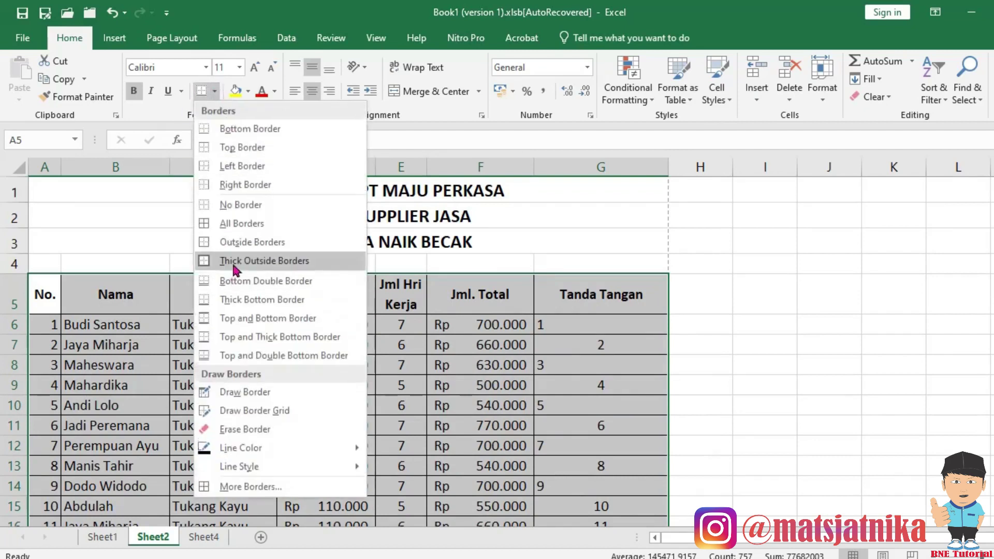
pyautogui.click(233, 261)
pyautogui.click(280, 428)
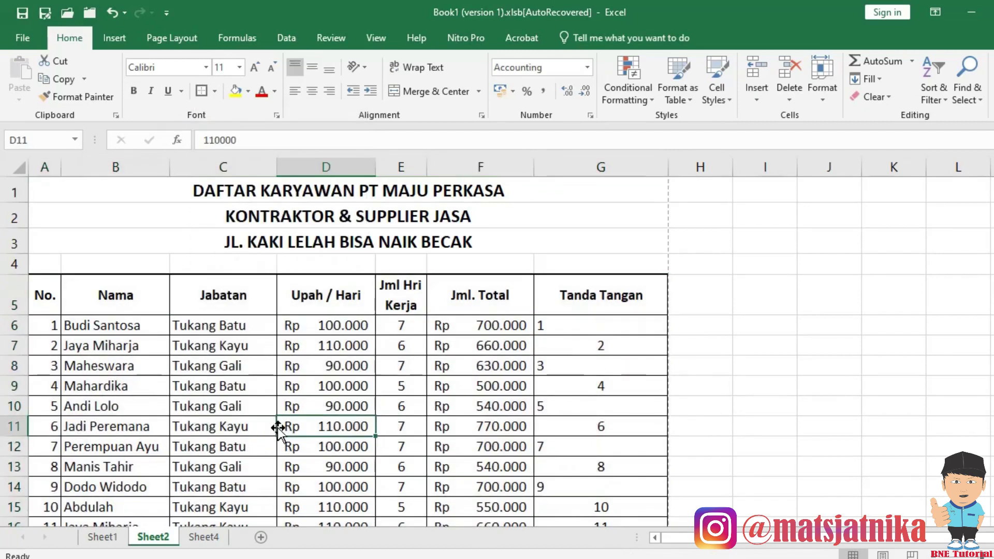
# Add a bottom double border under header row A5:G5.
pyautogui.moveTo(42, 293); pyautogui.dragTo(608, 296)
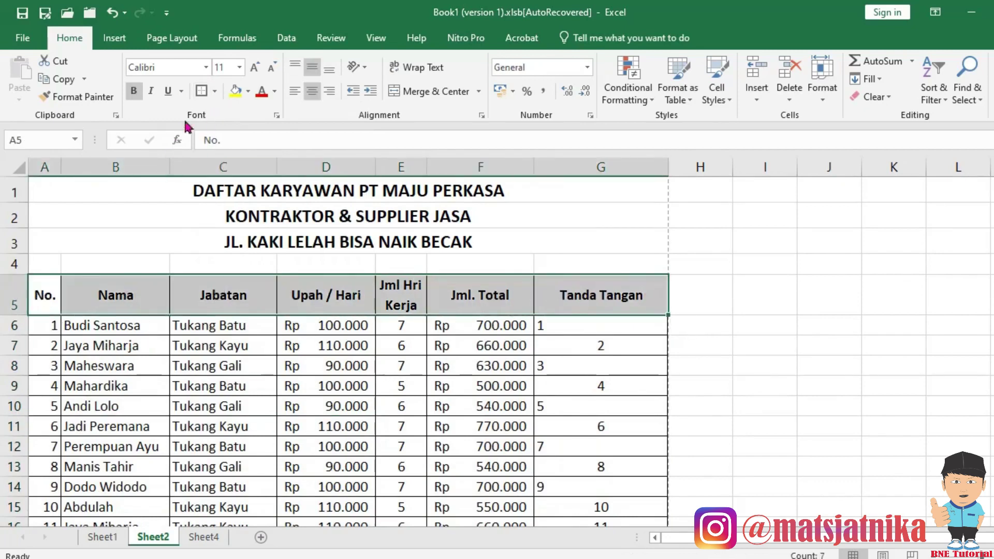
pyautogui.click(214, 91)
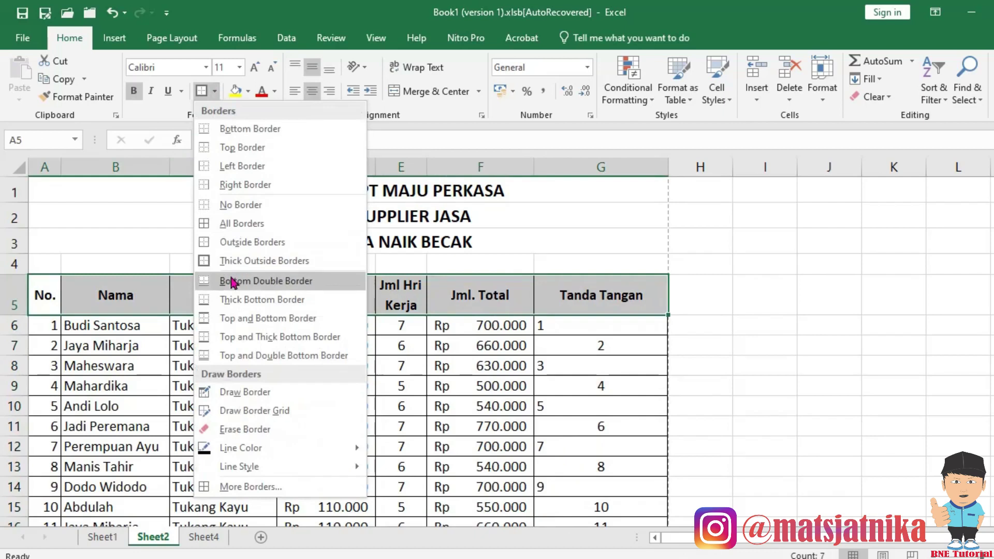
pyautogui.click(231, 280)
pyautogui.click(243, 428)
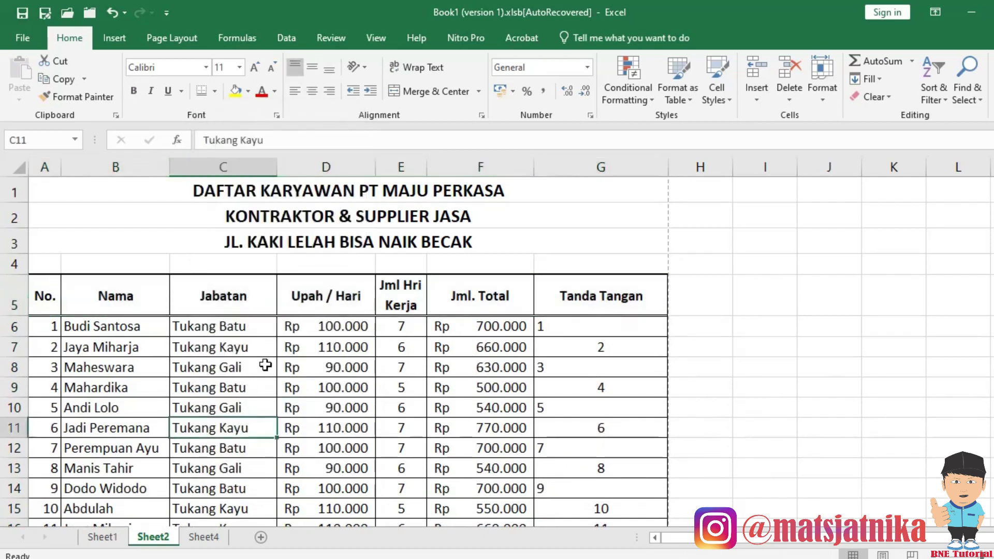
pyautogui.moveTo(15, 264); pyautogui.dragTo(19, 286)
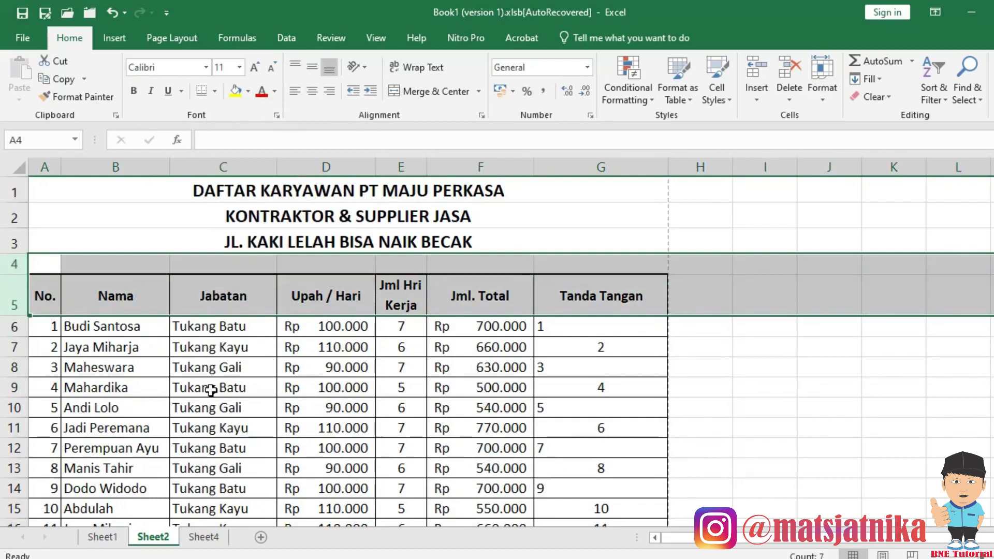
pyautogui.click(210, 389)
pyautogui.scroll(-11, 207, 386)
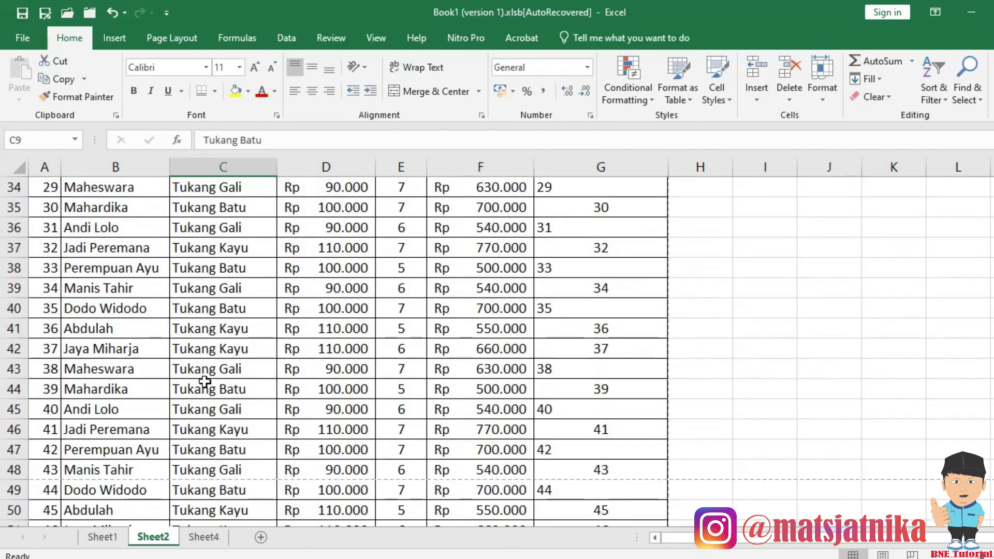
pyautogui.scroll(-2, 197, 389)
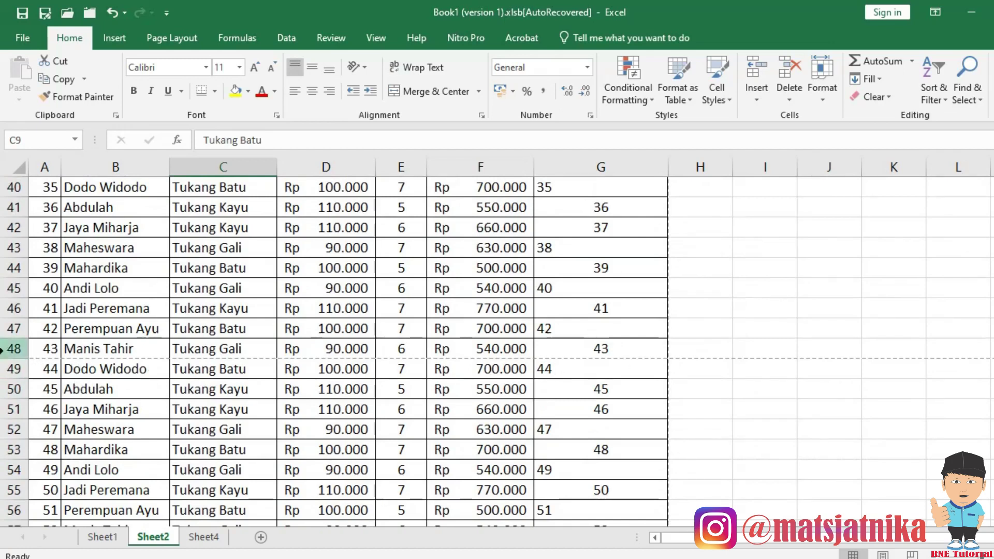
pyautogui.moveTo(17, 349); pyautogui.dragTo(13, 369)
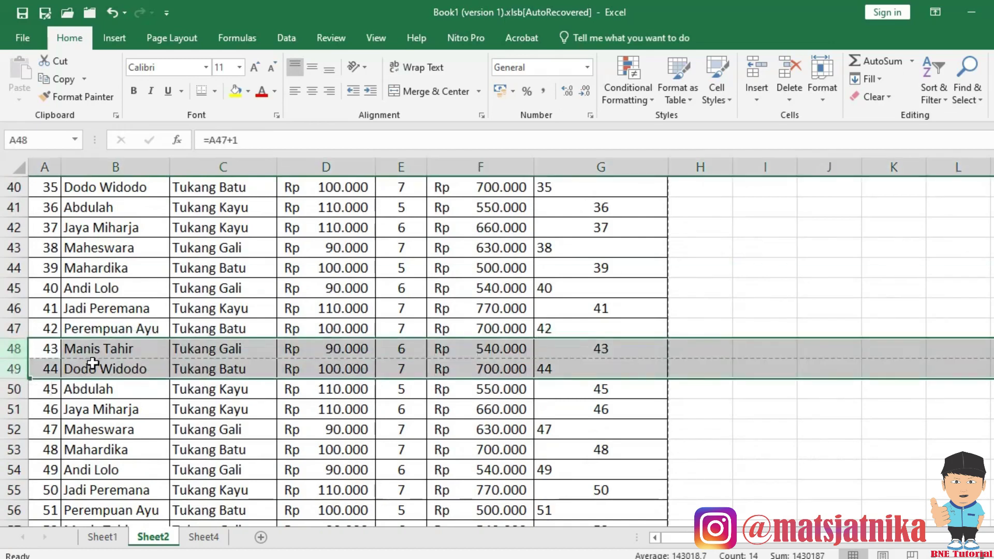
pyautogui.click(54, 354)
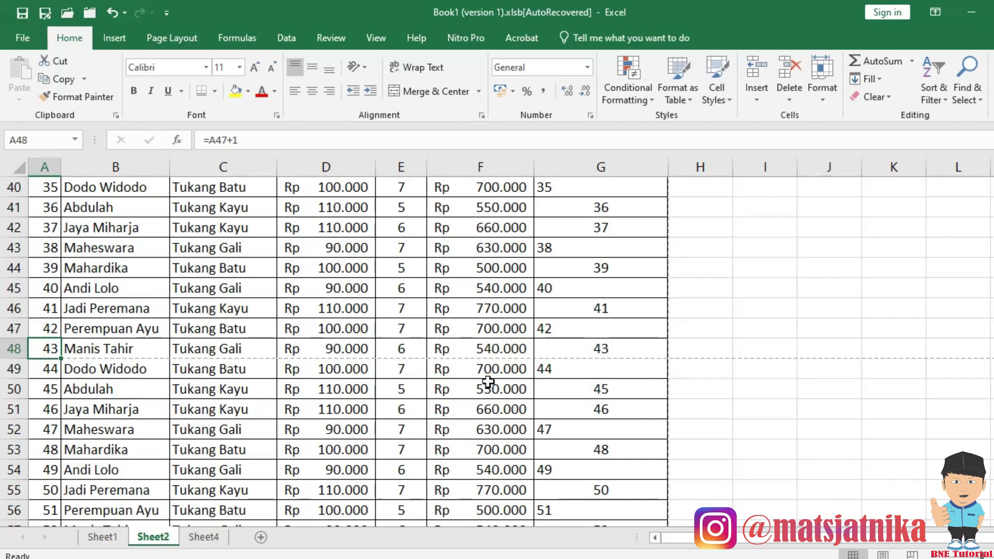
pyautogui.click(377, 40)
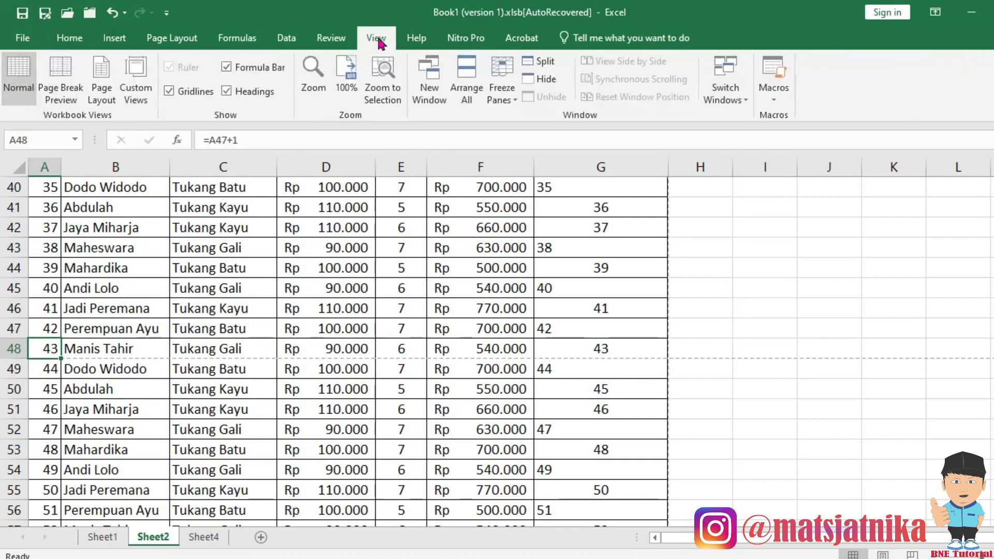
# Switch Sheet2 to Page Break Preview and check header rows 4–5 at the top.
pyautogui.click(67, 68)
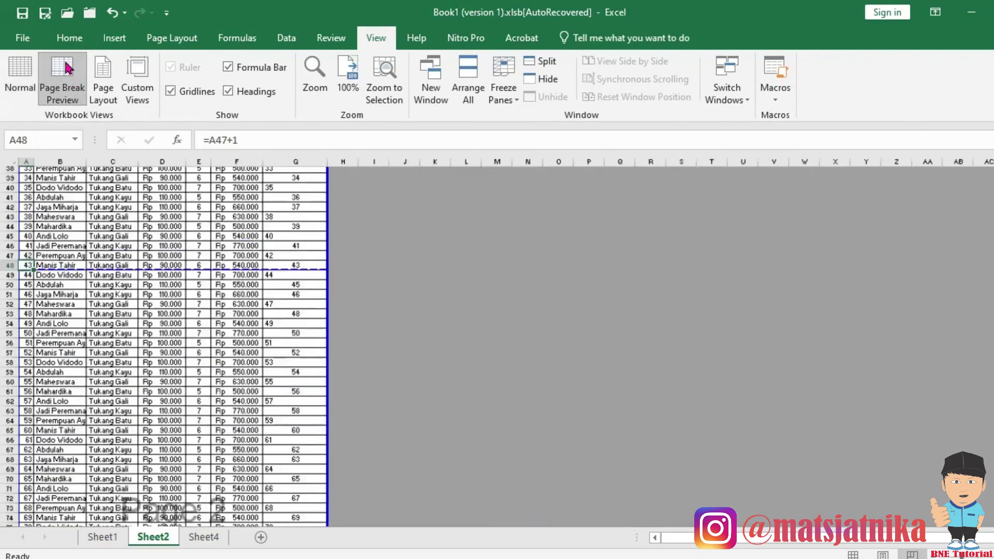
pyautogui.scroll(2, 170, 364)
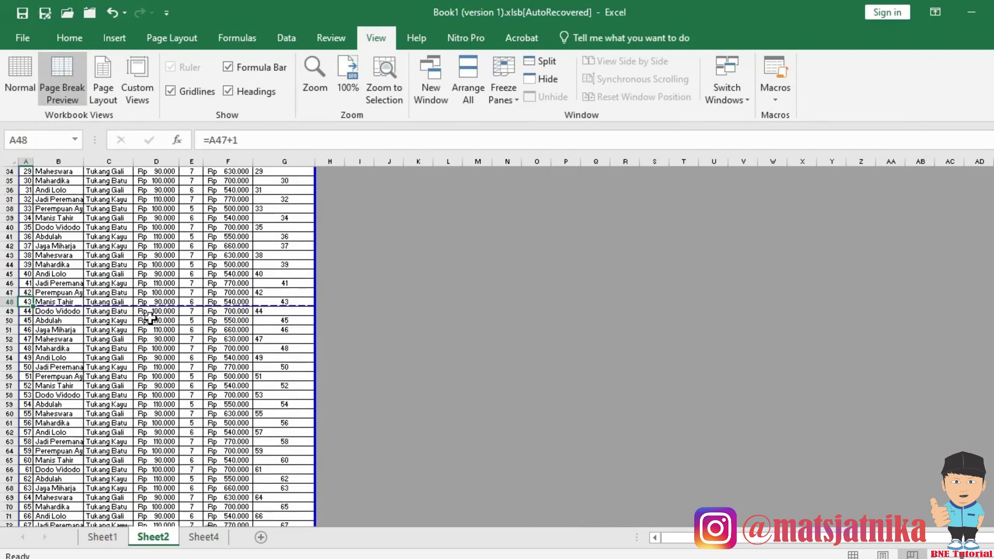
pyautogui.scroll(3, 150, 315)
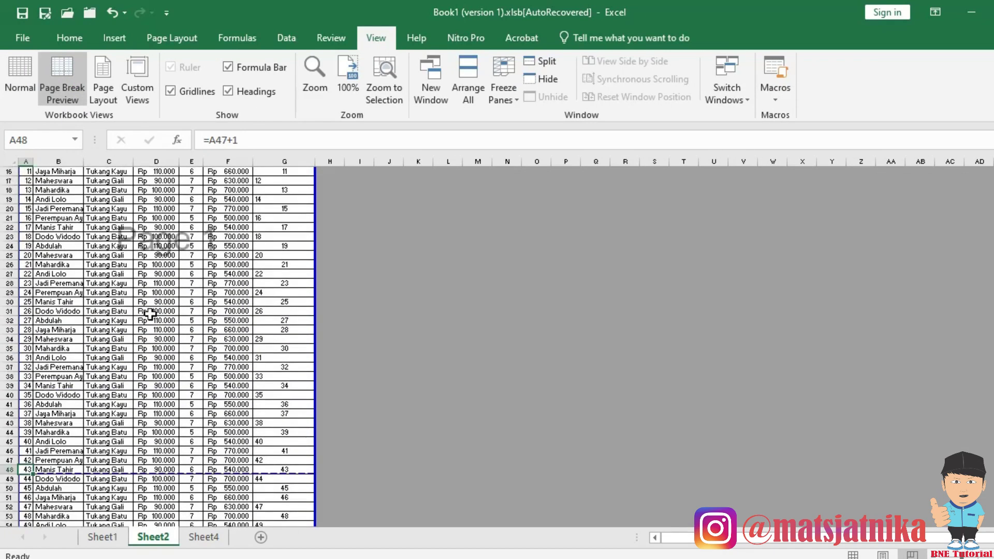
pyautogui.keyDown('ctrl'); pyautogui.scroll(3, 152, 313); pyautogui.keyUp('ctrl')
pyautogui.scroll(10, 333, 333)
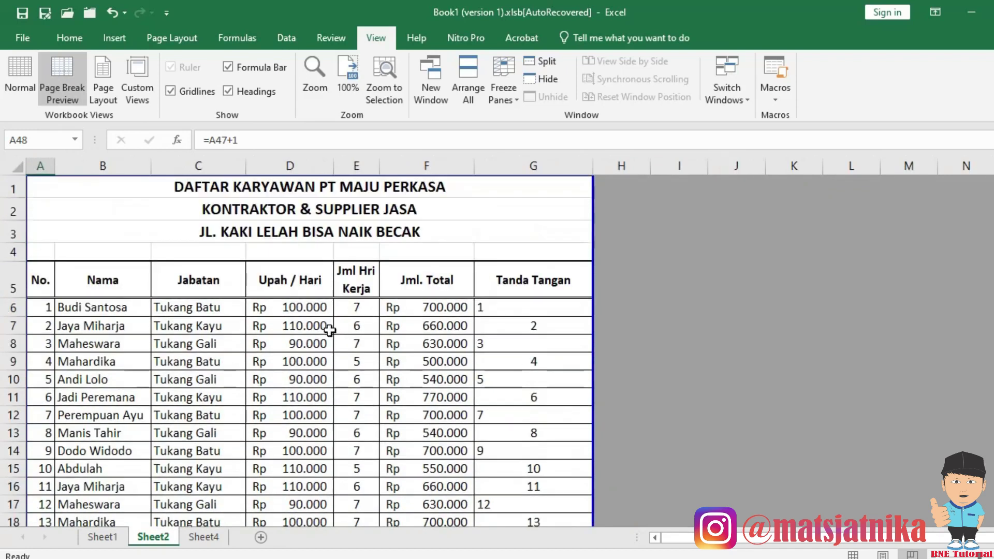
pyautogui.moveTo(13, 282); pyautogui.dragTo(15, 253)
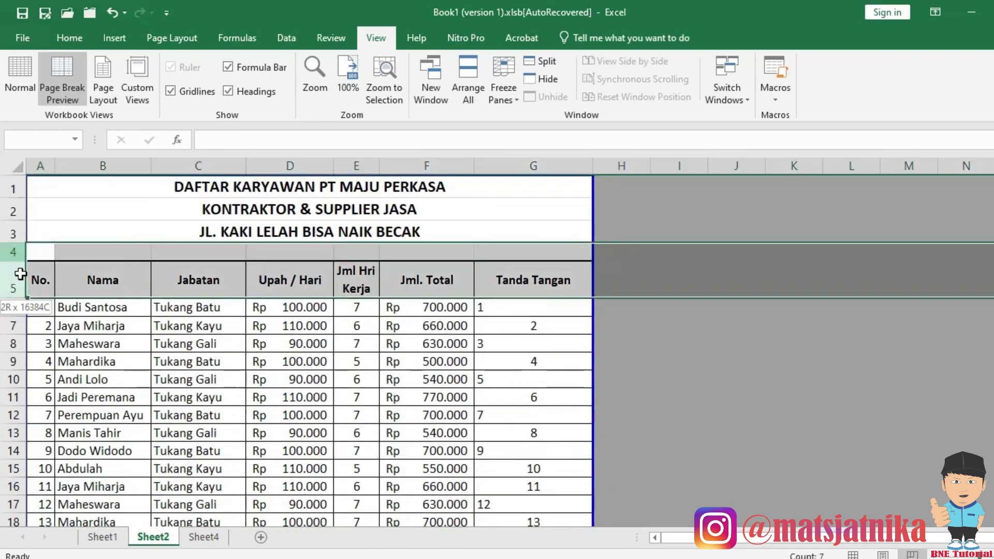
pyautogui.click(172, 361)
# Inspect rows 49–51 below the first page break, then return to header rows 4–5.
pyautogui.scroll(-9, 172, 361)
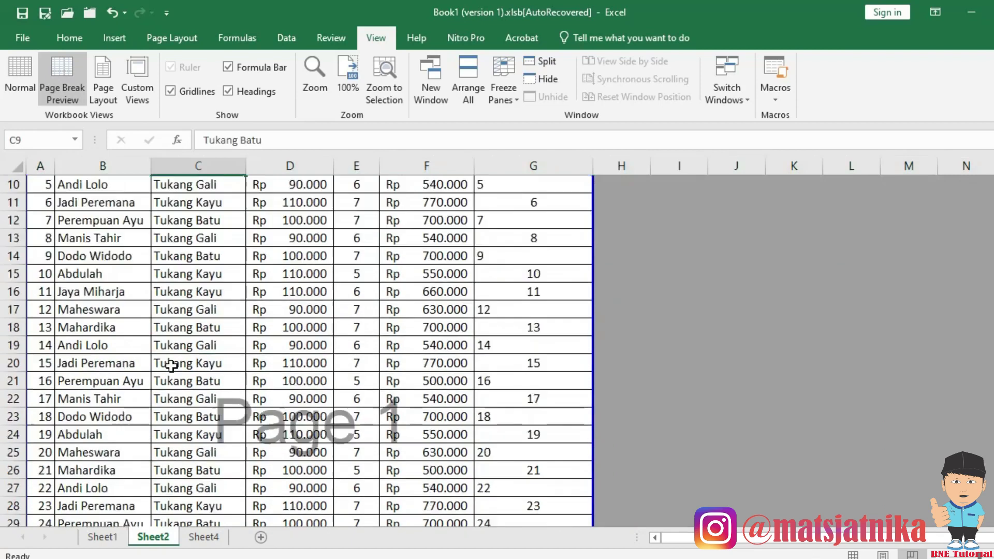
pyautogui.scroll(-5, 171, 361)
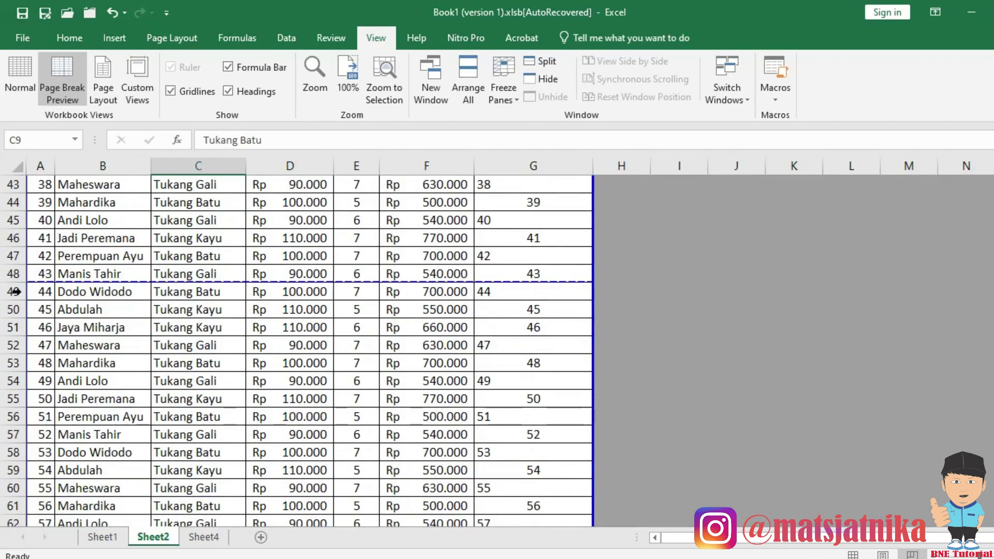
pyautogui.moveTo(13, 292); pyautogui.dragTo(13, 327)
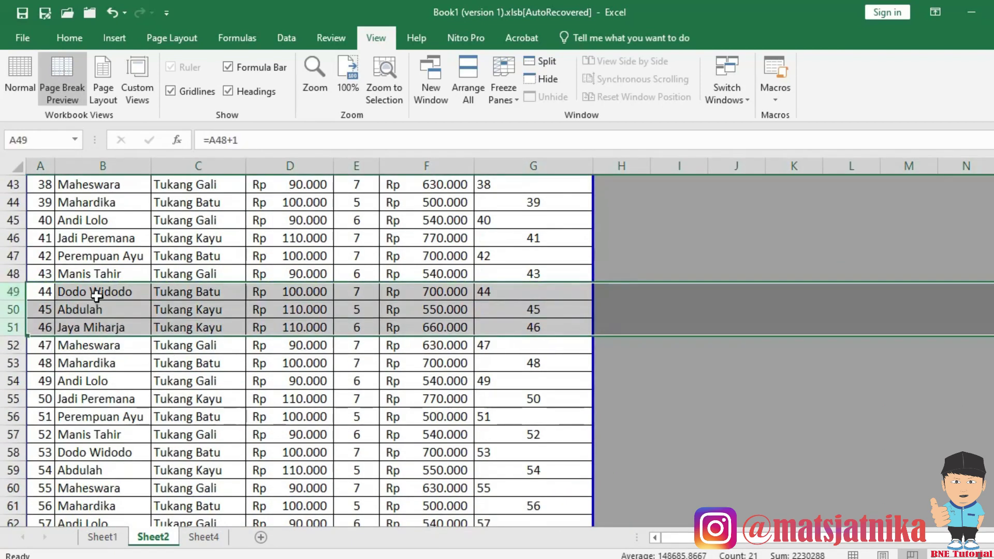
pyautogui.click(98, 294)
pyautogui.moveTo(13, 292); pyautogui.dragTo(13, 327)
pyautogui.click(114, 374)
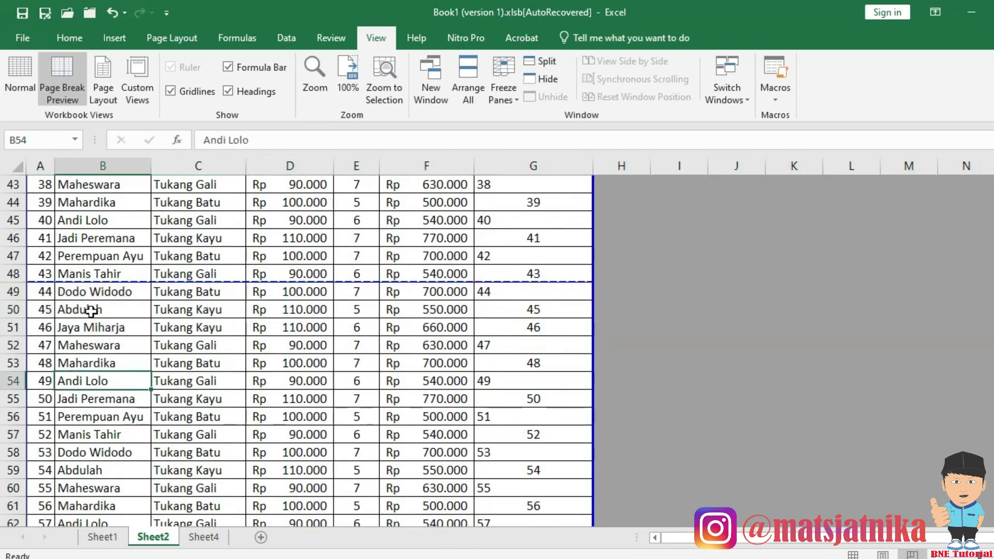
pyautogui.scroll(11, 116, 310)
pyautogui.scroll(3, 118, 311)
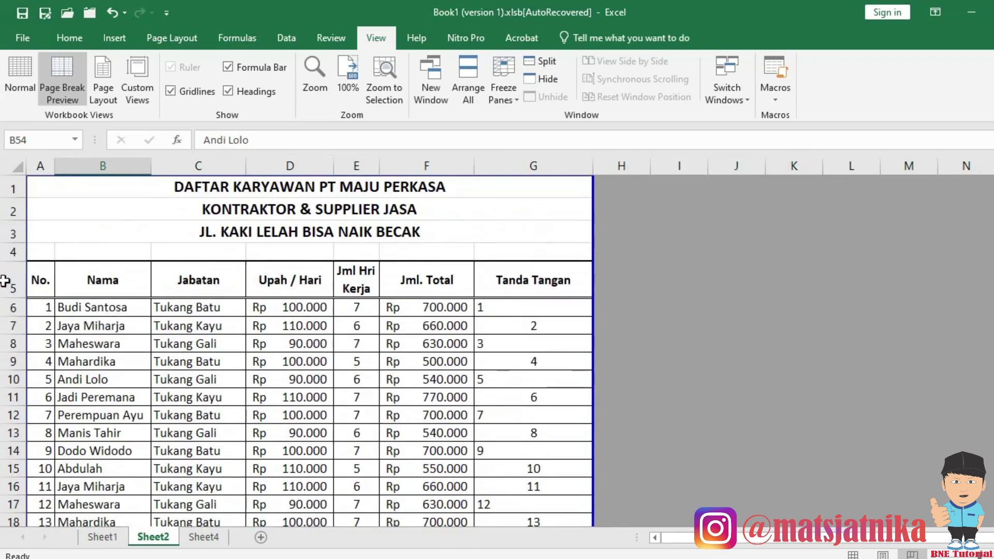
pyautogui.moveTo(13, 253); pyautogui.dragTo(12, 286)
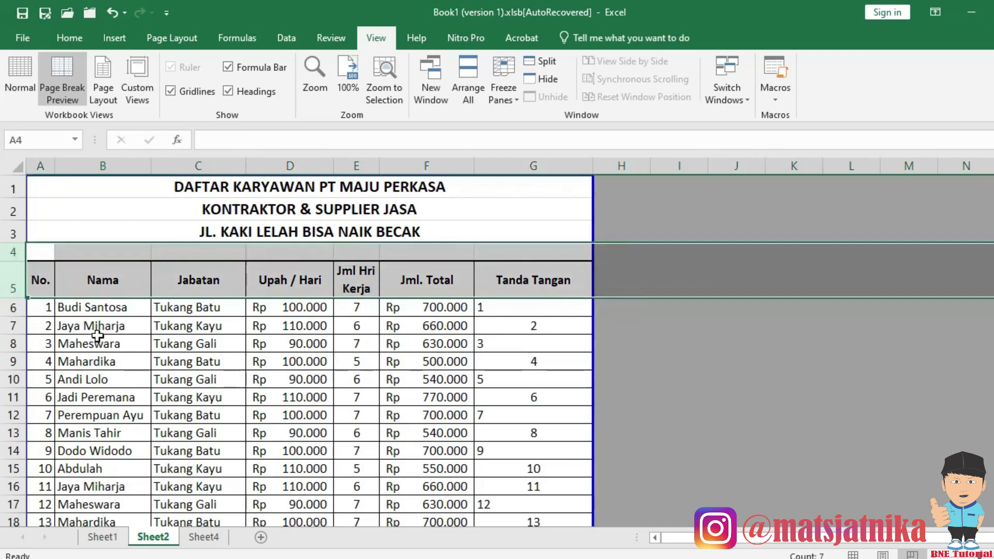
pyautogui.click(135, 358)
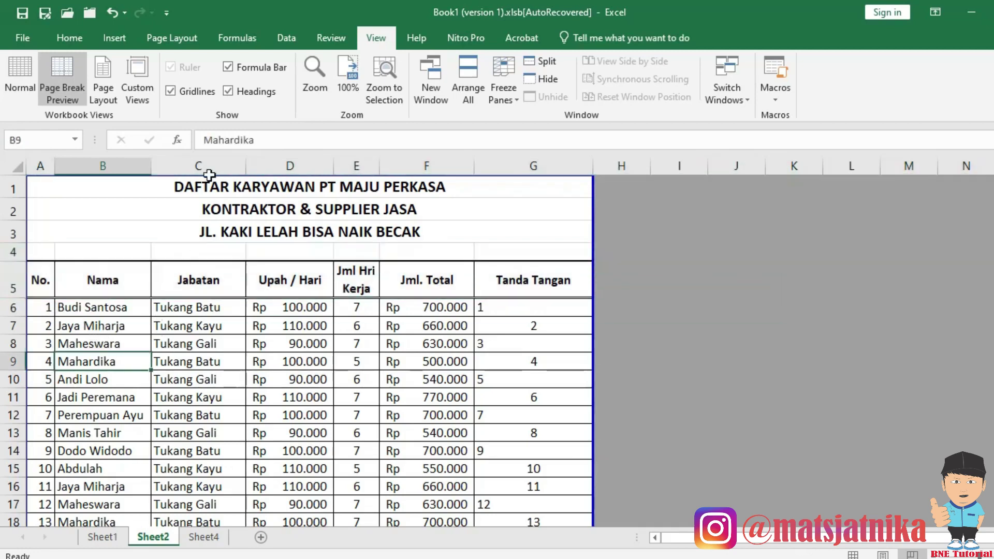
# In Page Setup's Sheet tab, set Rows to repeat at top to $4:$5.
pyautogui.click(176, 39)
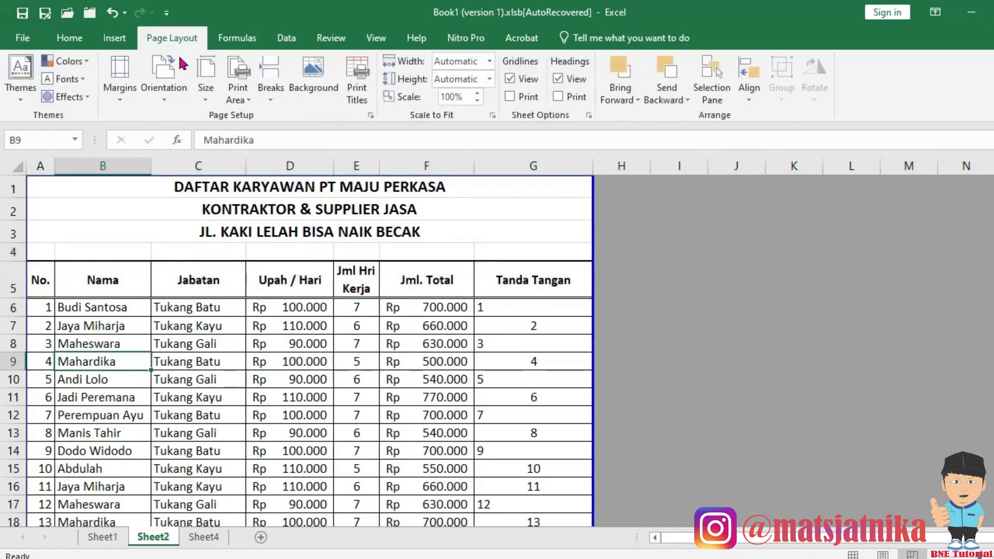
pyautogui.click(371, 116)
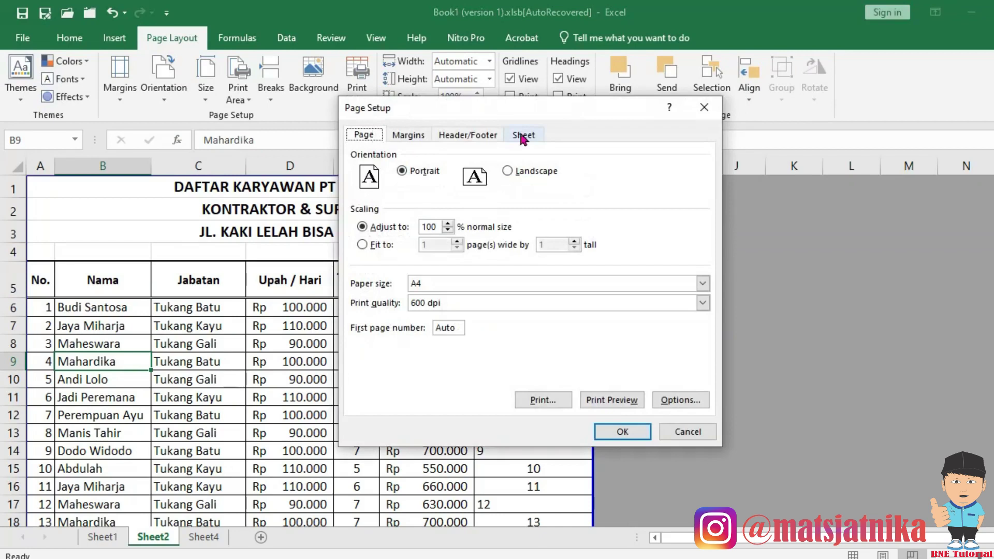
pyautogui.click(523, 135)
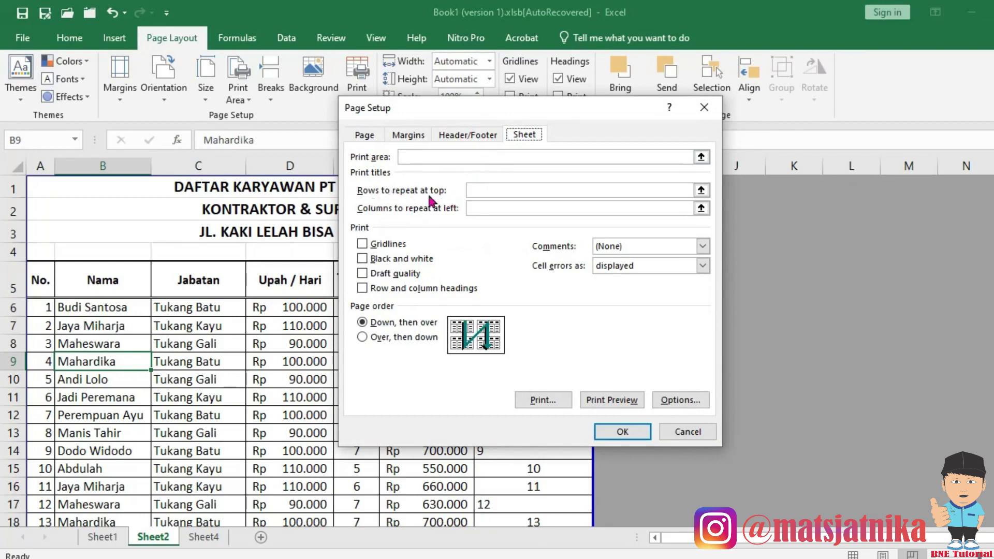
pyautogui.click(476, 190)
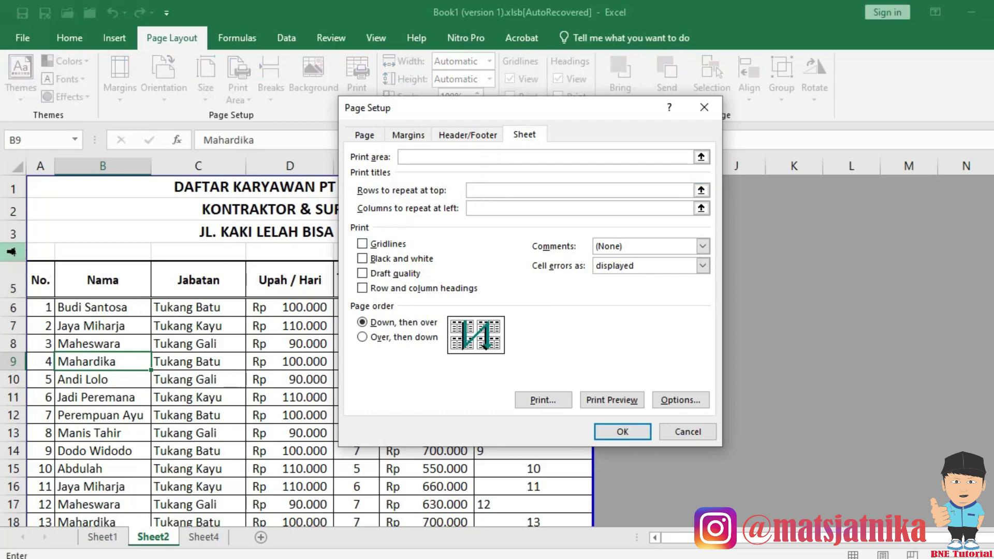
pyautogui.moveTo(11, 253); pyautogui.dragTo(14, 283)
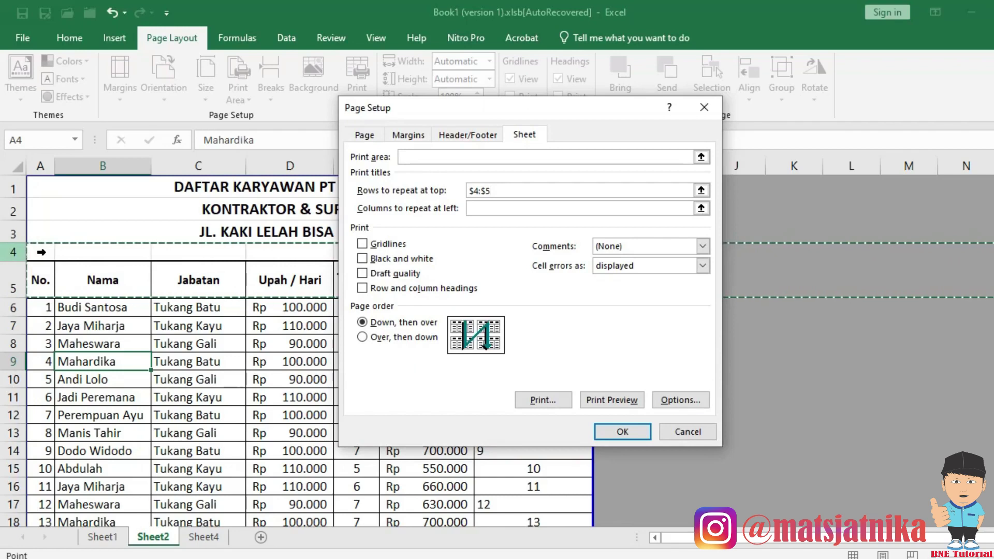
pyautogui.click(614, 433)
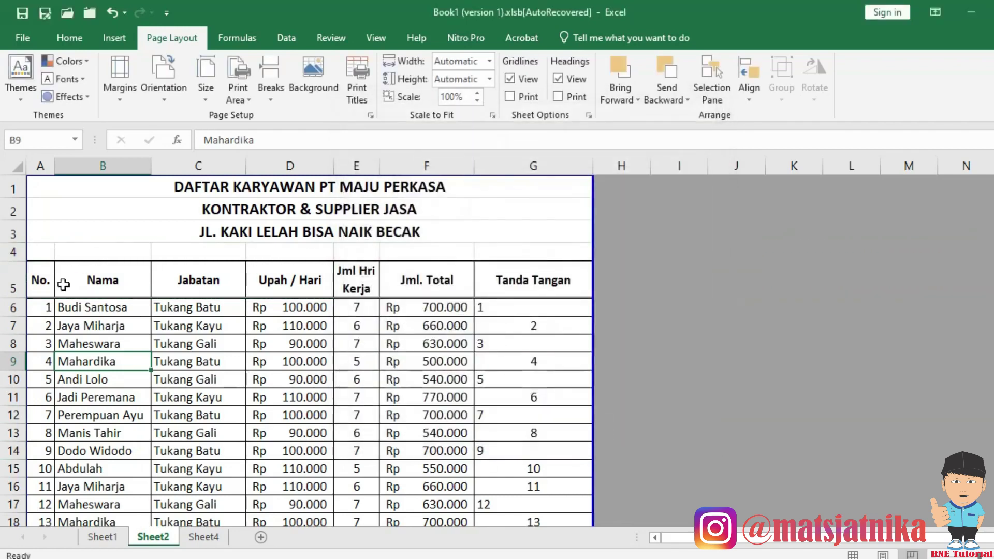
pyautogui.click(12, 252)
pyautogui.moveTo(12, 252); pyautogui.dragTo(15, 287)
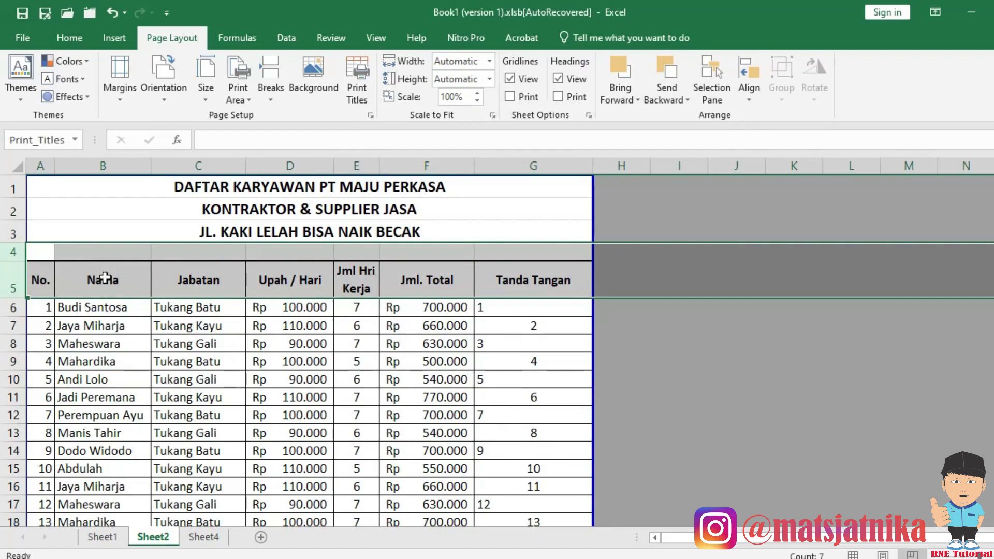
pyautogui.click(129, 350)
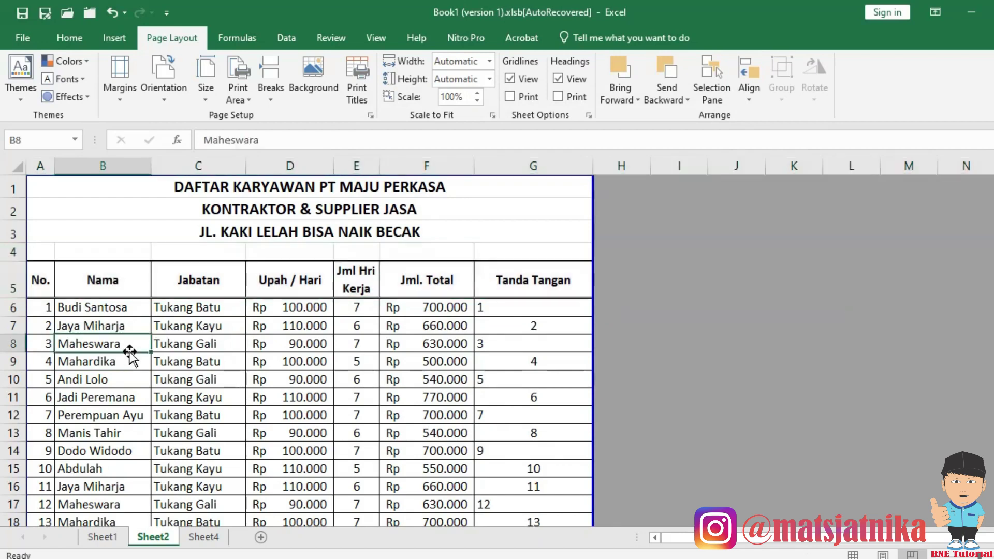
pyautogui.hotkey('ctrl', 'p')
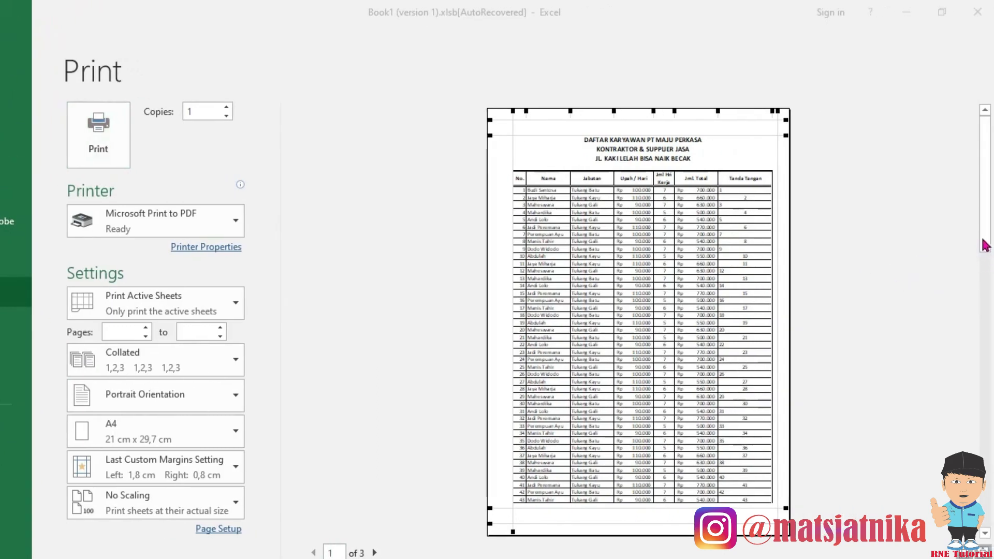
pyautogui.scroll(-1, 921, 258)
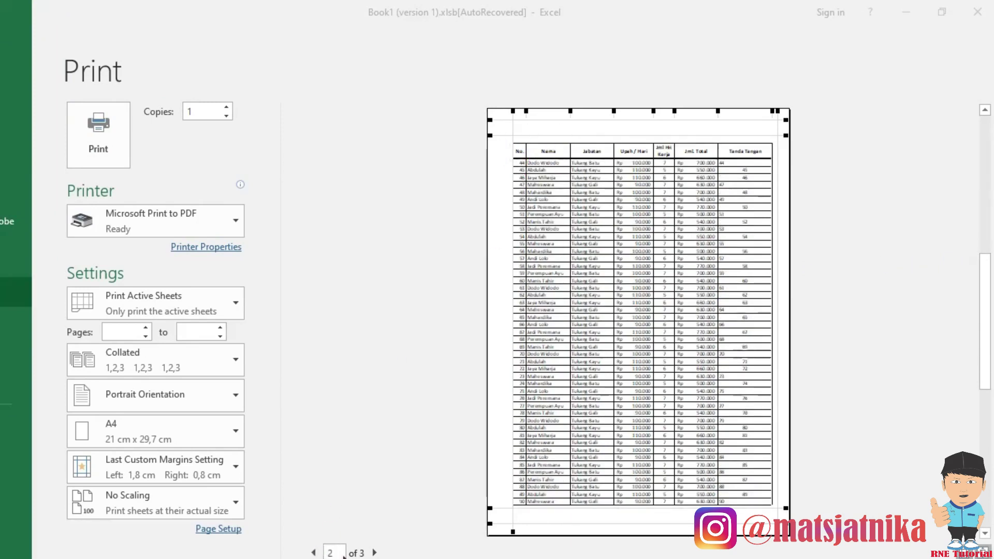
pyautogui.scroll(-1, 605, 158)
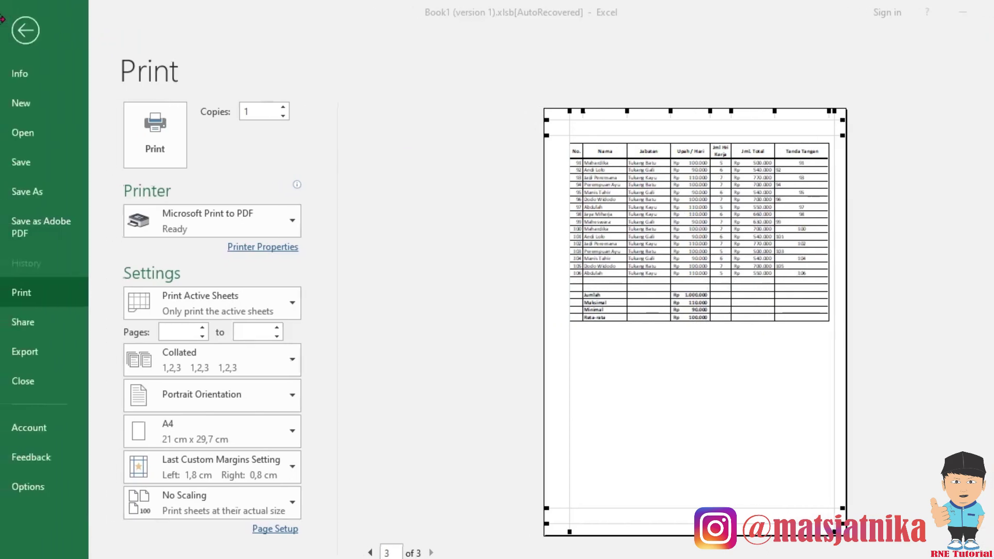
pyautogui.click(32, 34)
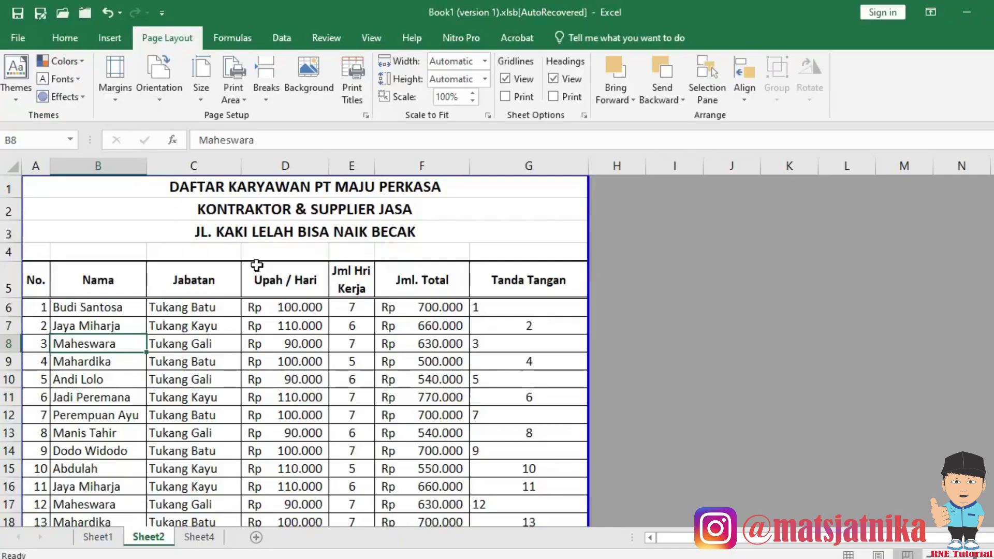
# Enter columns A:B as Columns to repeat at left in Page Setup's Sheet tab.
pyautogui.click(324, 310)
pyautogui.scroll(-1, 304, 318)
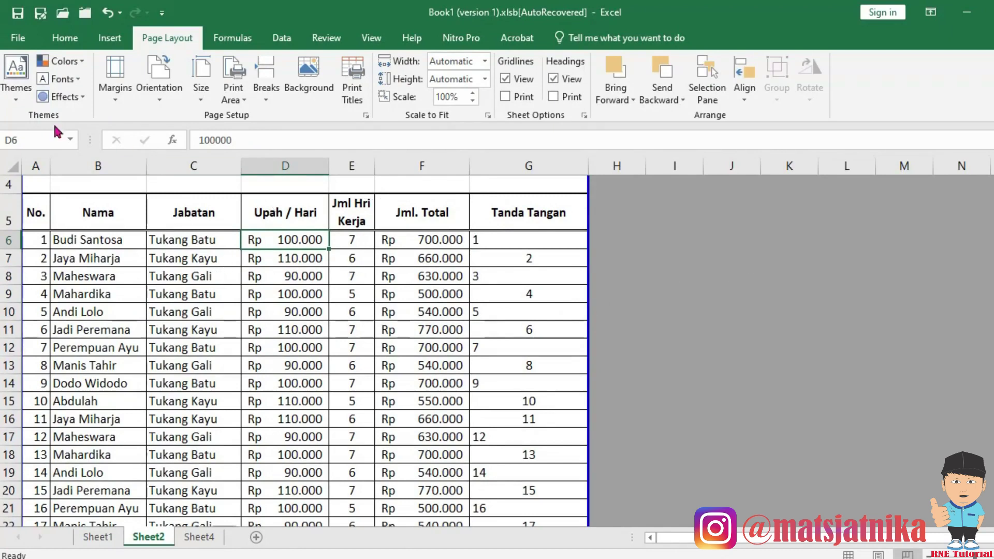
pyautogui.moveTo(38, 164); pyautogui.dragTo(77, 165)
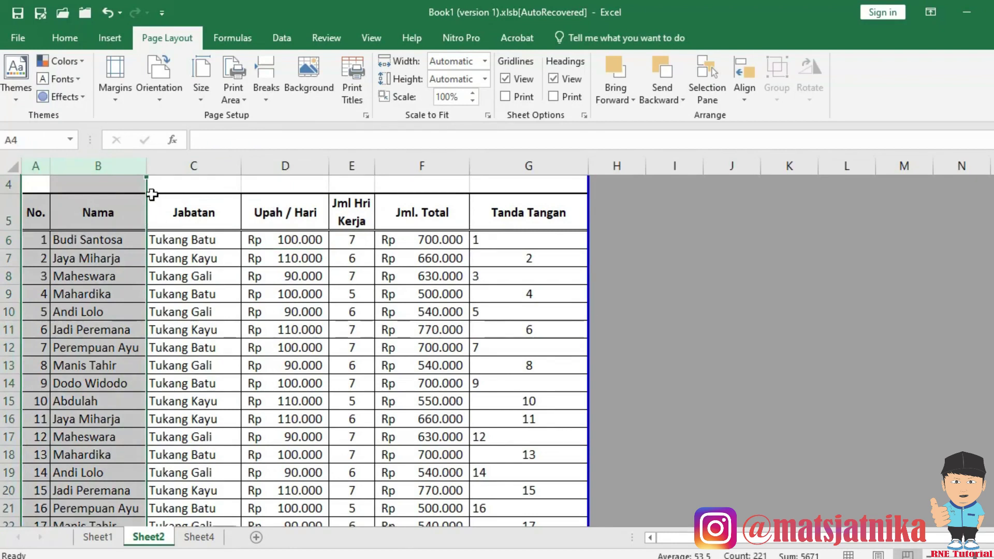
pyautogui.click(366, 116)
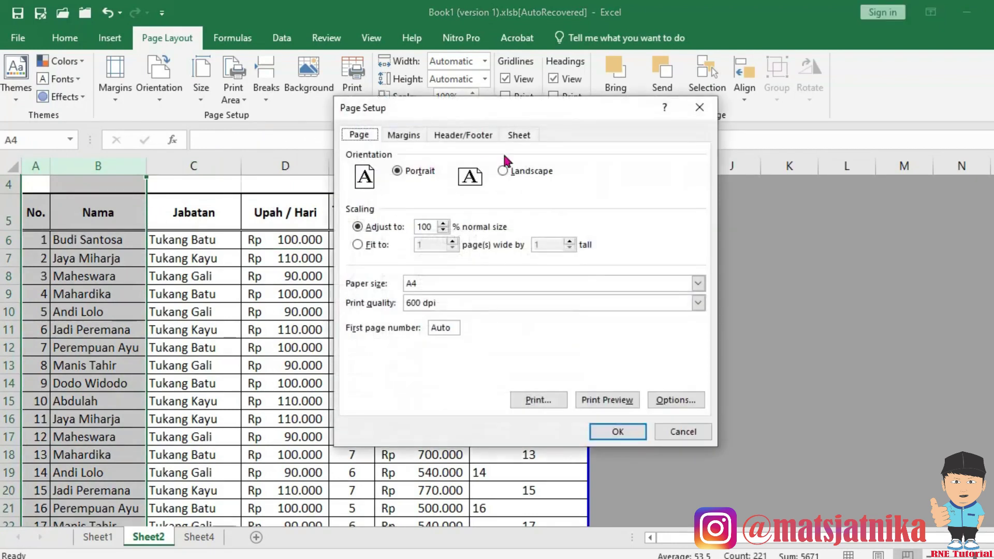
pyautogui.click(519, 137)
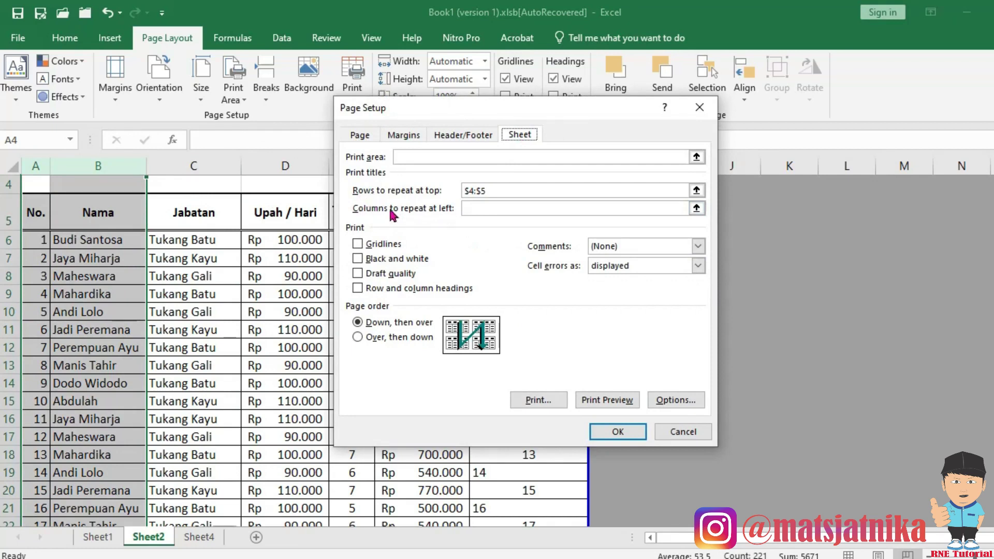
pyautogui.click(473, 208)
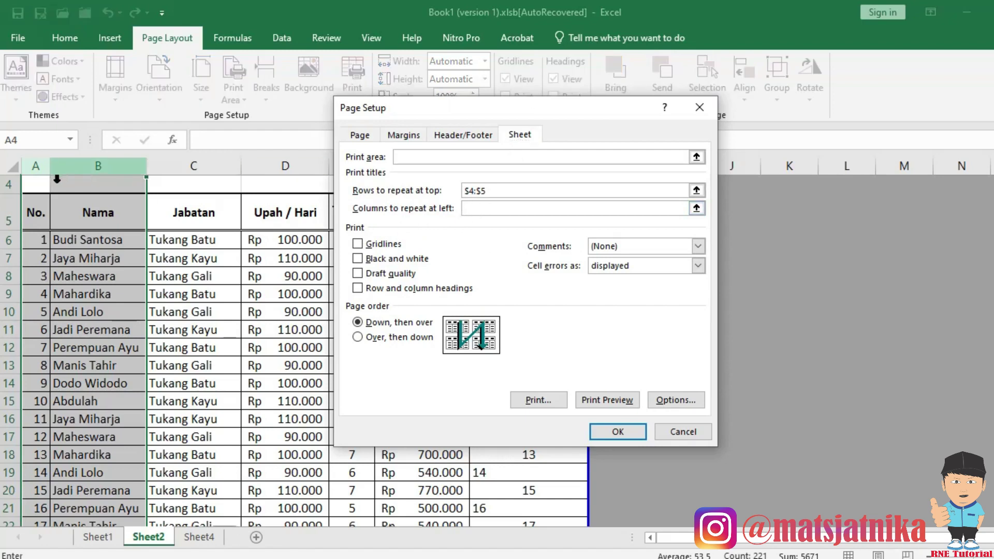
pyautogui.moveTo(36, 170); pyautogui.dragTo(98, 171)
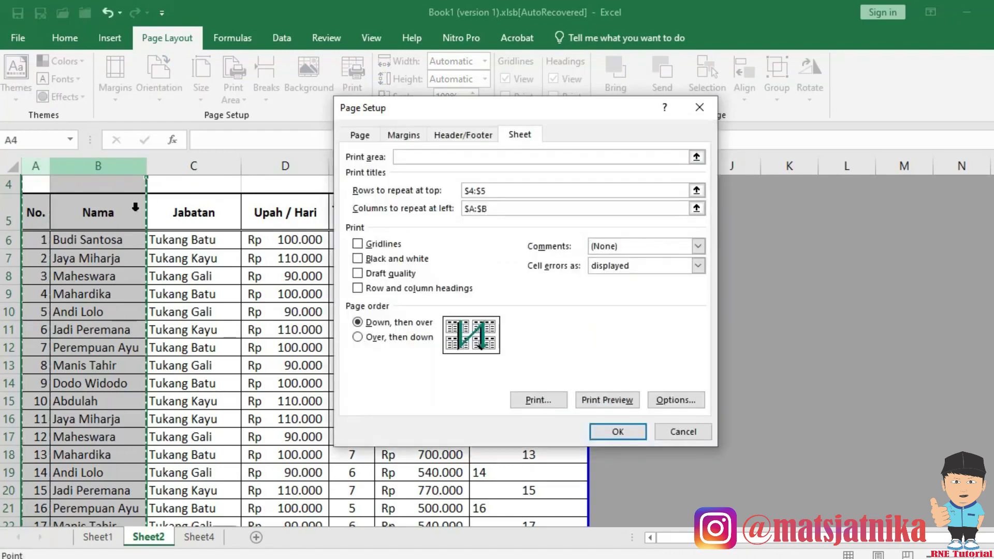
# Delete the $A:$B repeat-columns entry and cancel Page Setup.
pyautogui.moveTo(499, 209); pyautogui.dragTo(422, 198)
pyautogui.press('Delete')
pyautogui.click(681, 429)
pyautogui.click(414, 382)
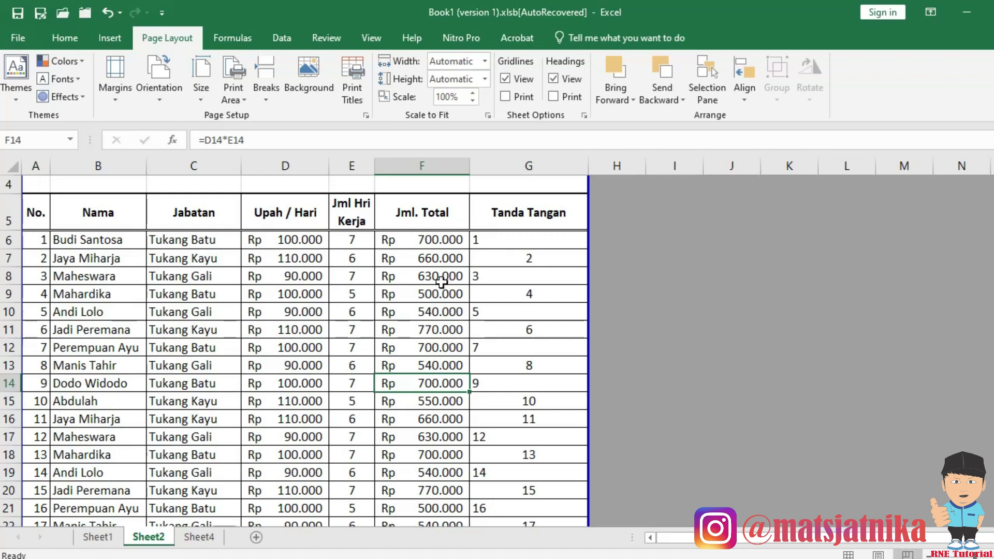
pyautogui.click(310, 282)
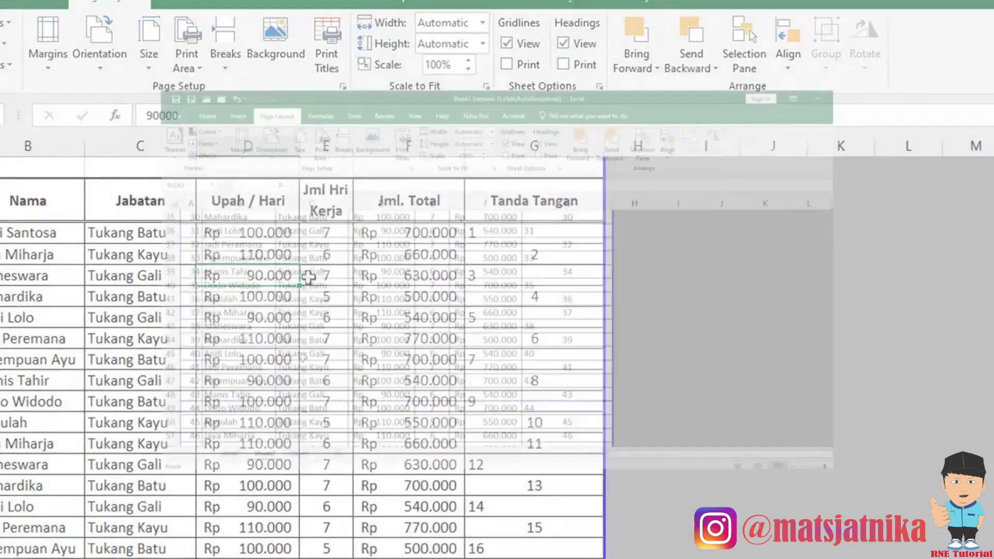
pyautogui.scroll(-1, 195, 437)
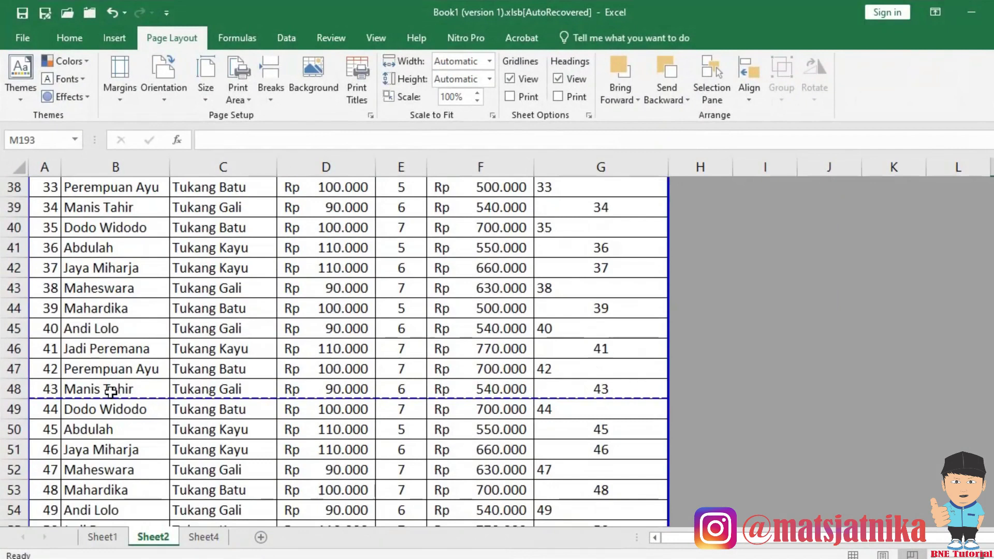
pyautogui.moveTo(49, 389); pyautogui.dragTo(104, 409)
pyautogui.click(48, 389)
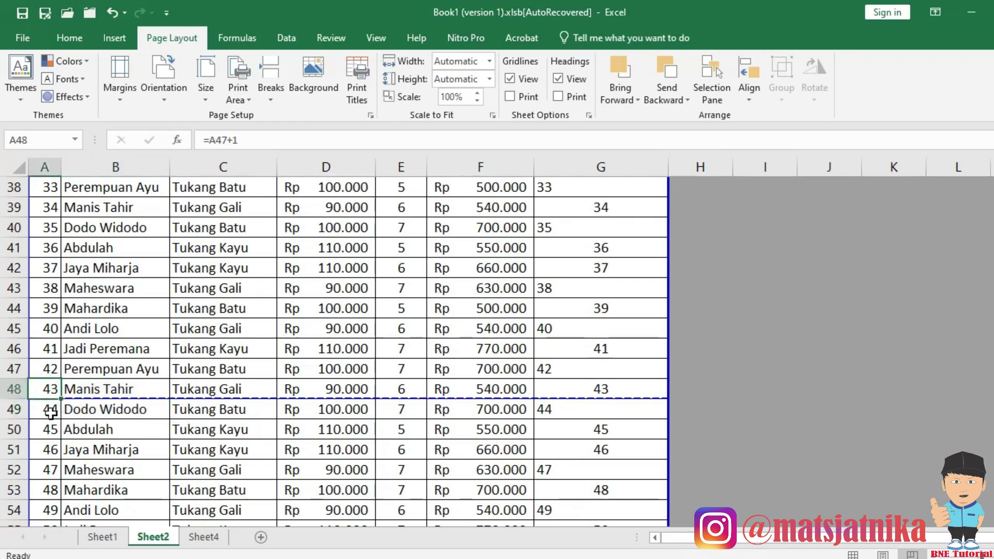
pyautogui.click(51, 410)
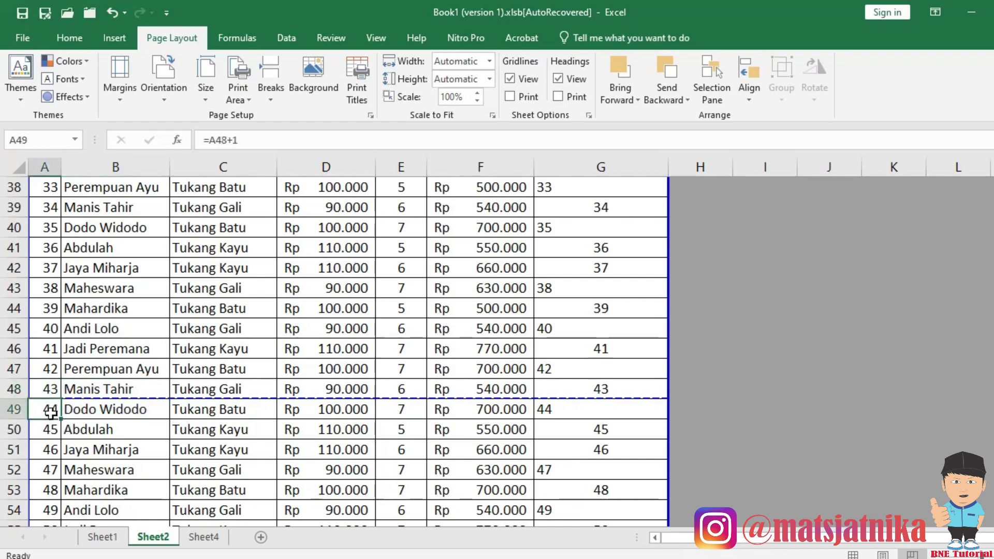
pyautogui.click(106, 368)
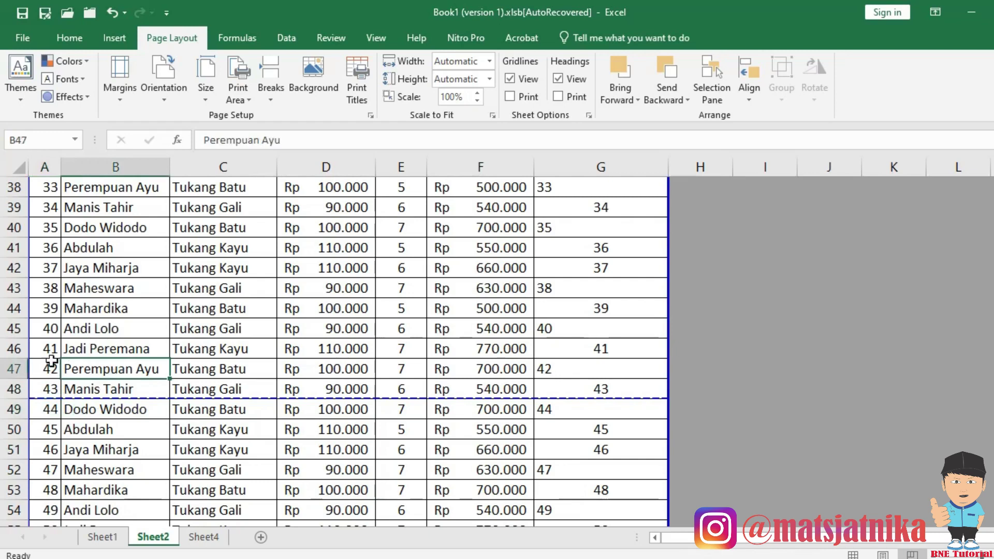
pyautogui.click(15, 328)
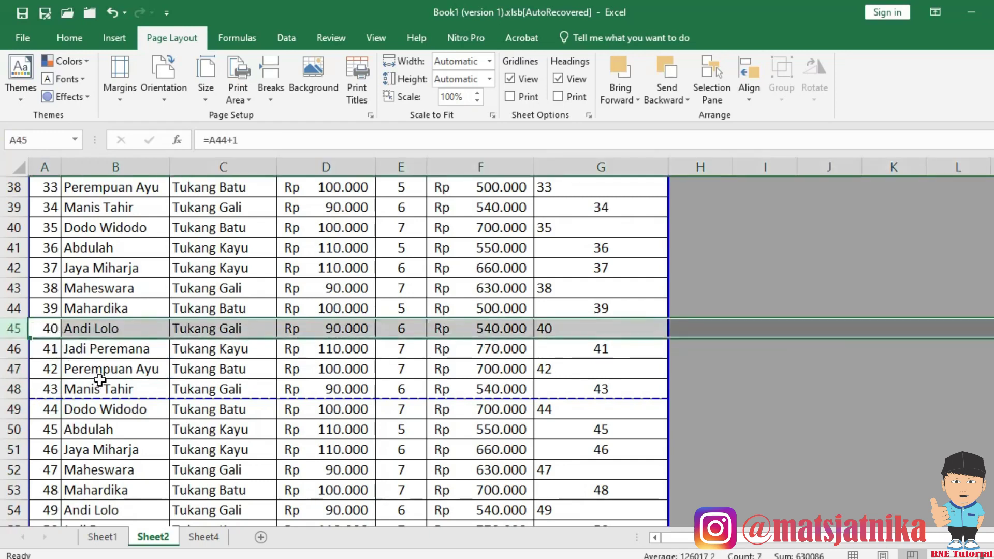
pyautogui.click(103, 390)
pyautogui.click(252, 331)
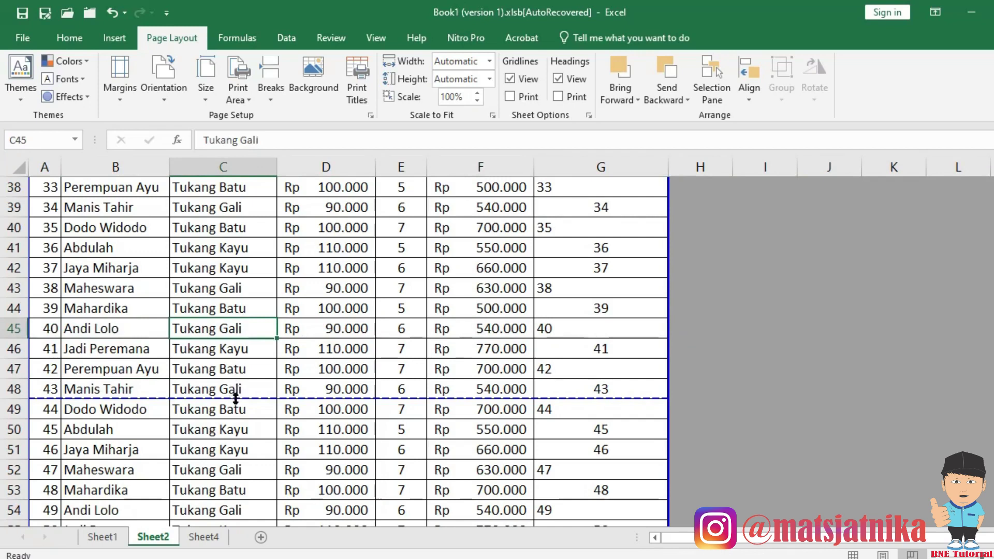
# Move the first page break up to below row 45 and the second to below row 90.
pyautogui.moveTo(234, 399); pyautogui.dragTo(231, 338)
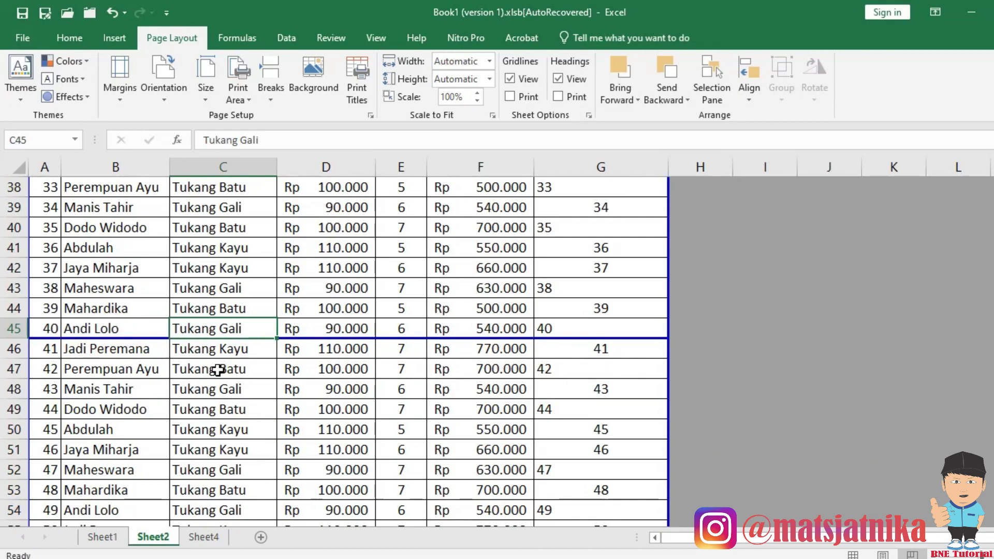
pyautogui.scroll(-12, 221, 376)
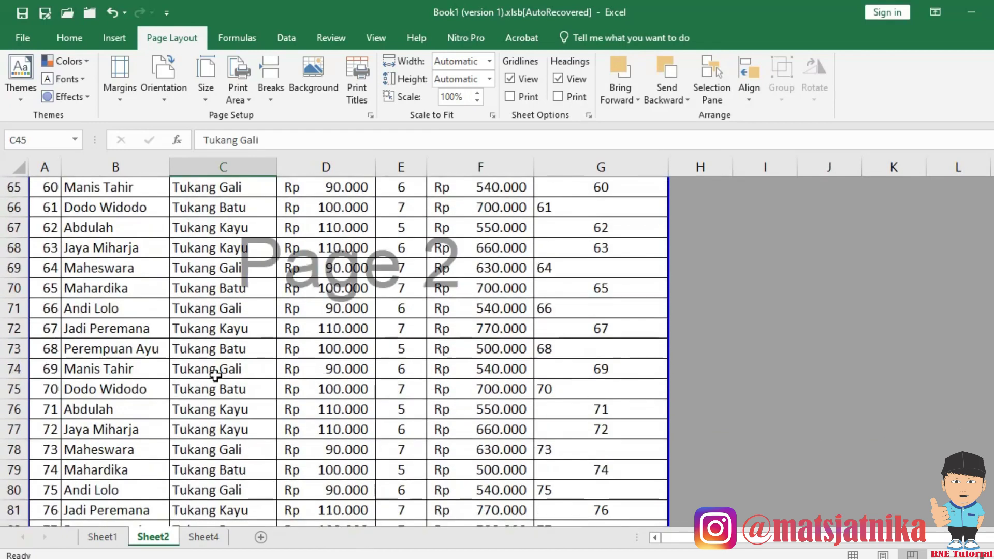
pyautogui.scroll(-3, 216, 375)
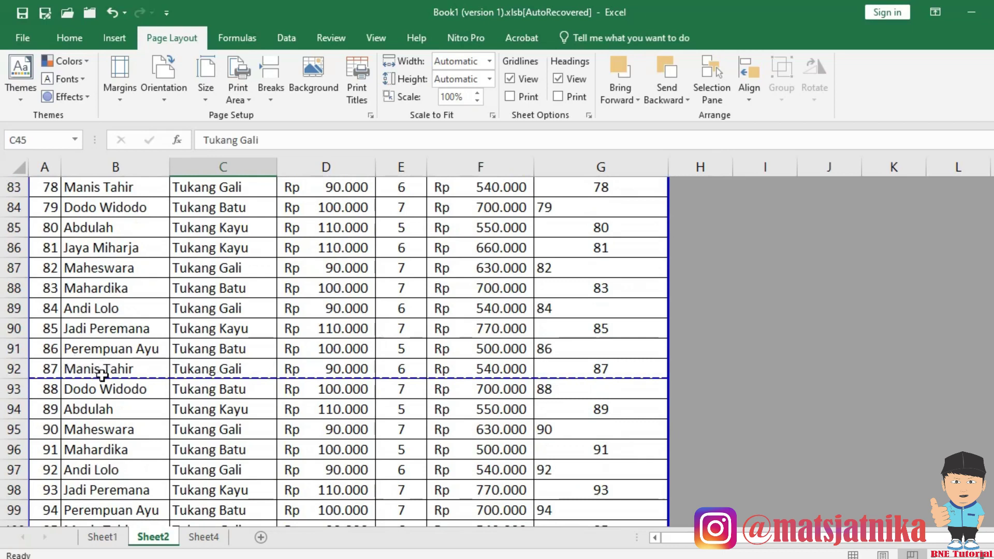
pyautogui.moveTo(107, 377); pyautogui.dragTo(105, 339)
pyautogui.scroll(-6, 119, 359)
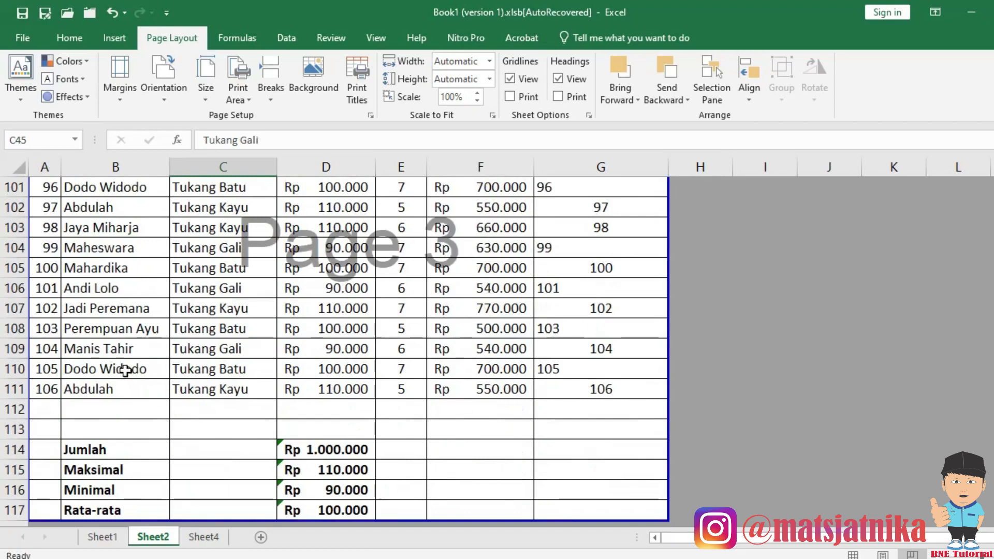
pyautogui.scroll(7, 124, 366)
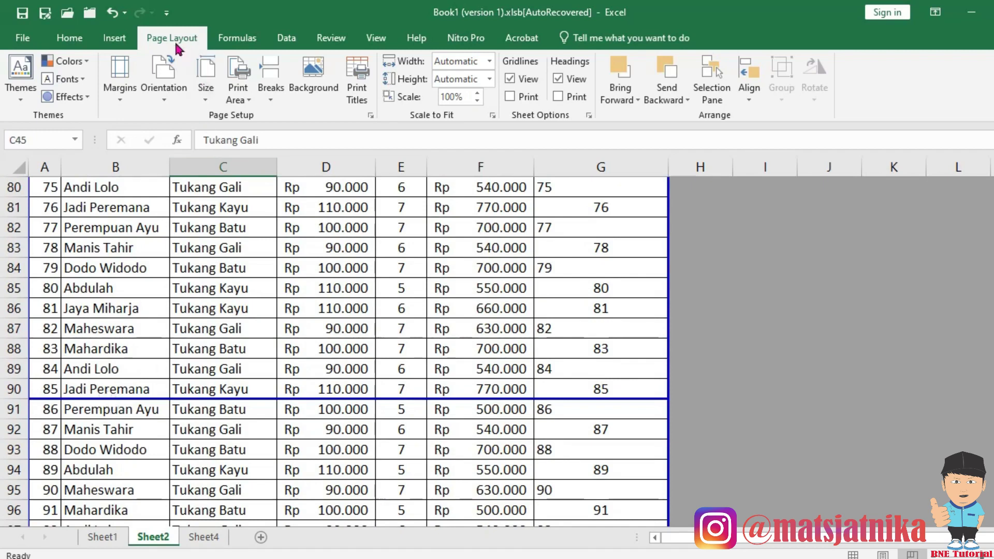
# Return Sheet2 to Normal view and select row 45 at the first page break.
pyautogui.click(376, 38)
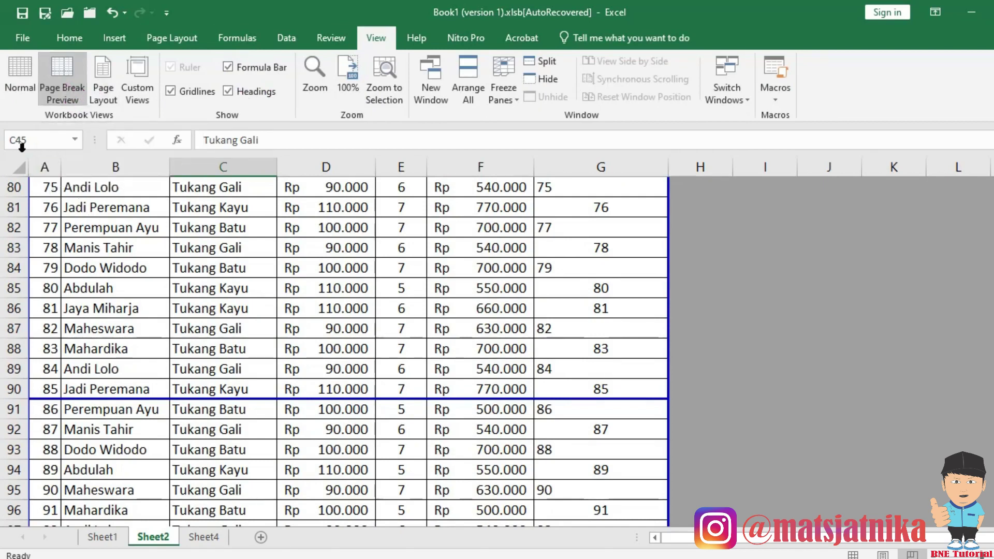
pyautogui.click(18, 78)
pyautogui.scroll(-4, 333, 333)
pyautogui.scroll(3, 332, 335)
pyautogui.scroll(7, 332, 335)
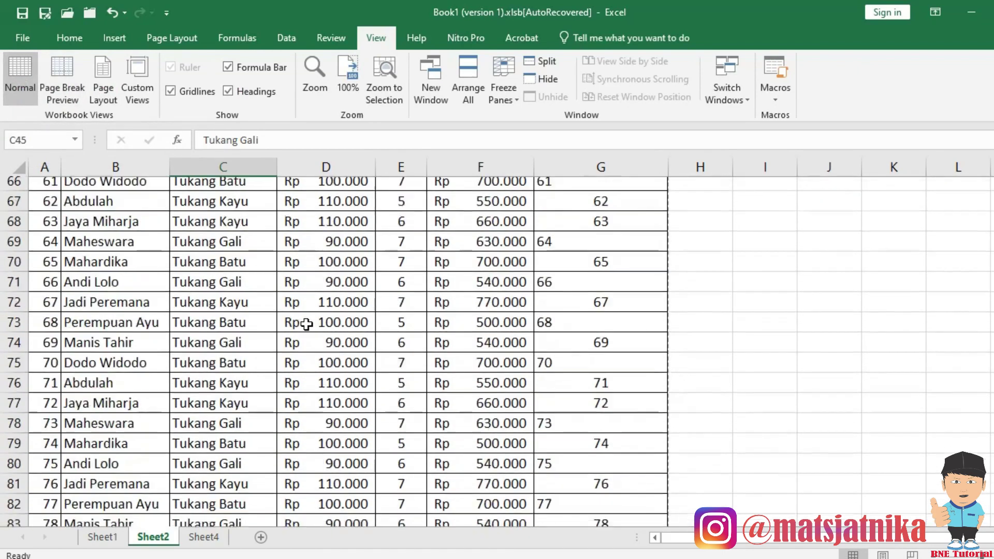
pyautogui.scroll(8, 318, 323)
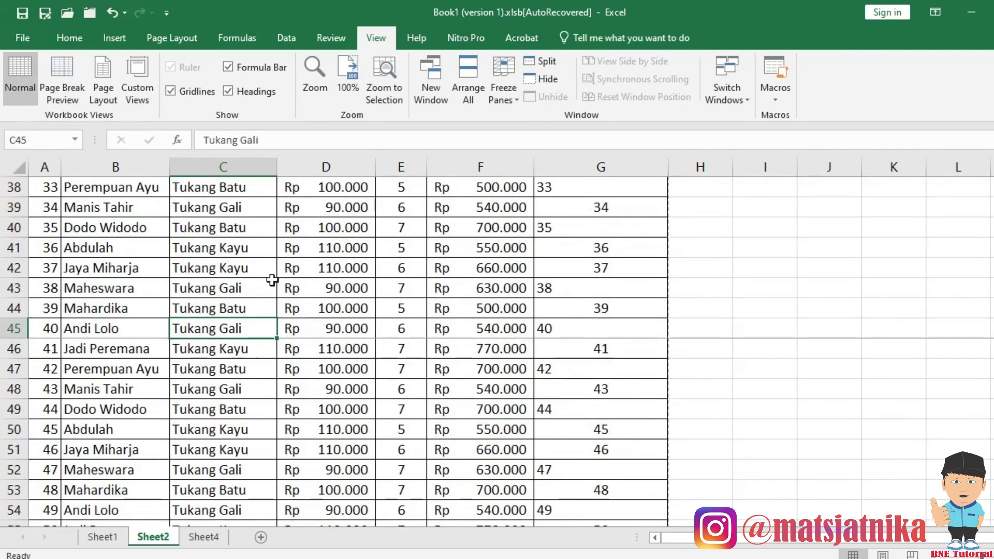
pyautogui.scroll(-1, 133, 292)
pyautogui.scroll(1, 129, 311)
pyautogui.click(16, 329)
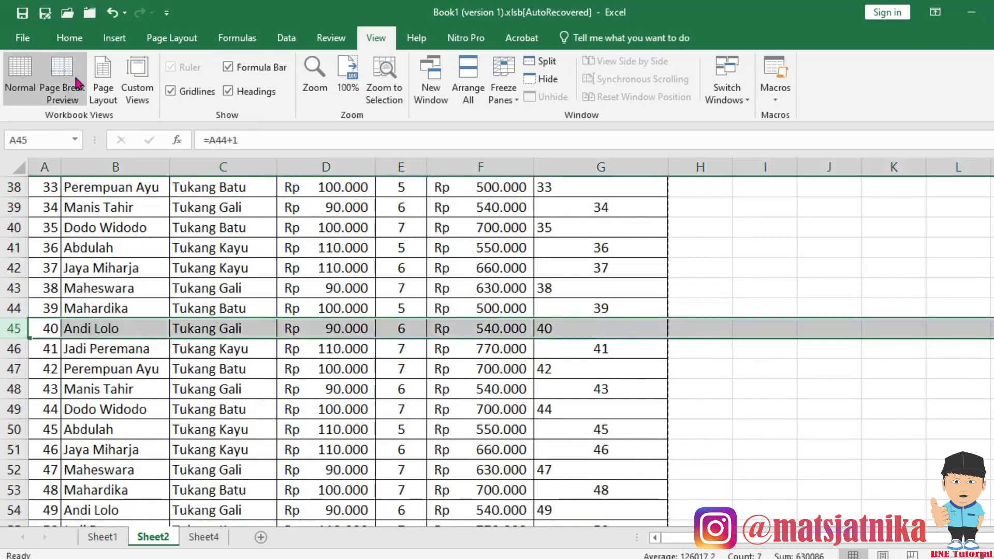
# Remove the existing page breaks around rows 45–46 with Breaks > Remove Page Break.
pyautogui.click(167, 38)
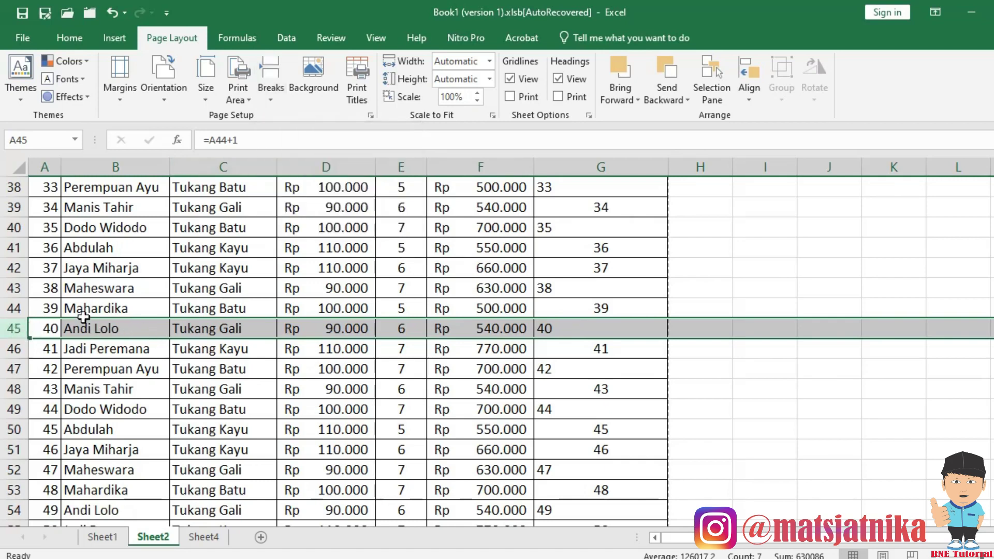
pyautogui.click(267, 98)
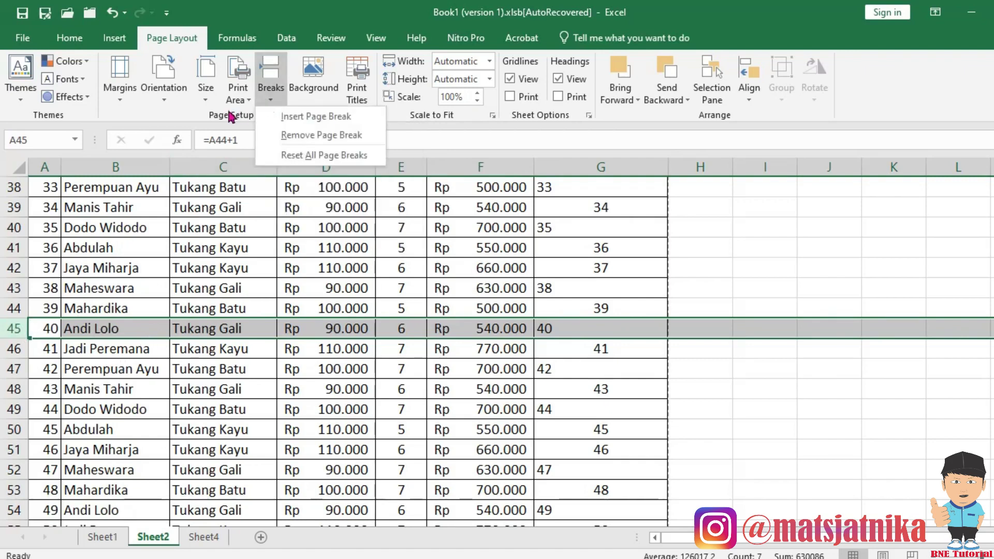
pyautogui.click(293, 135)
pyautogui.click(598, 446)
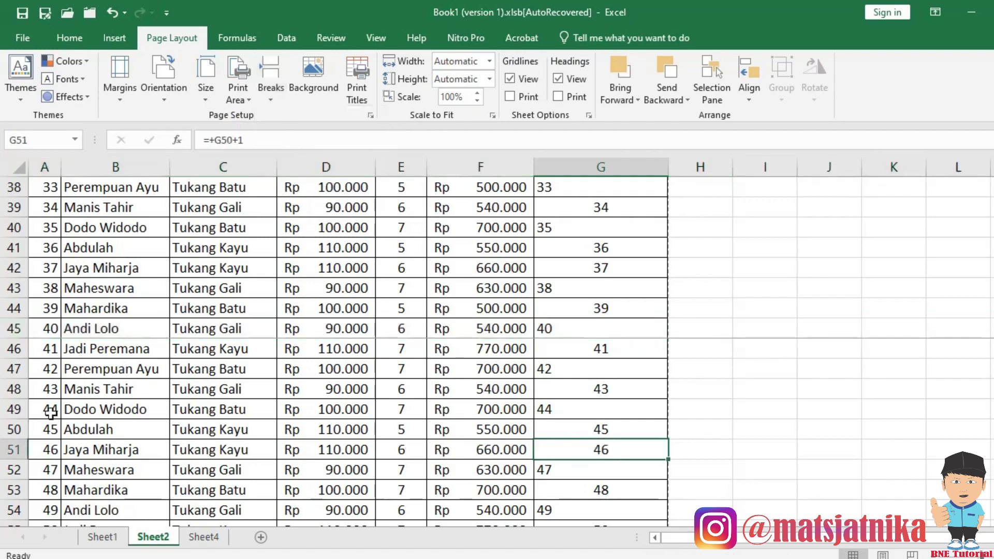
pyautogui.click(15, 348)
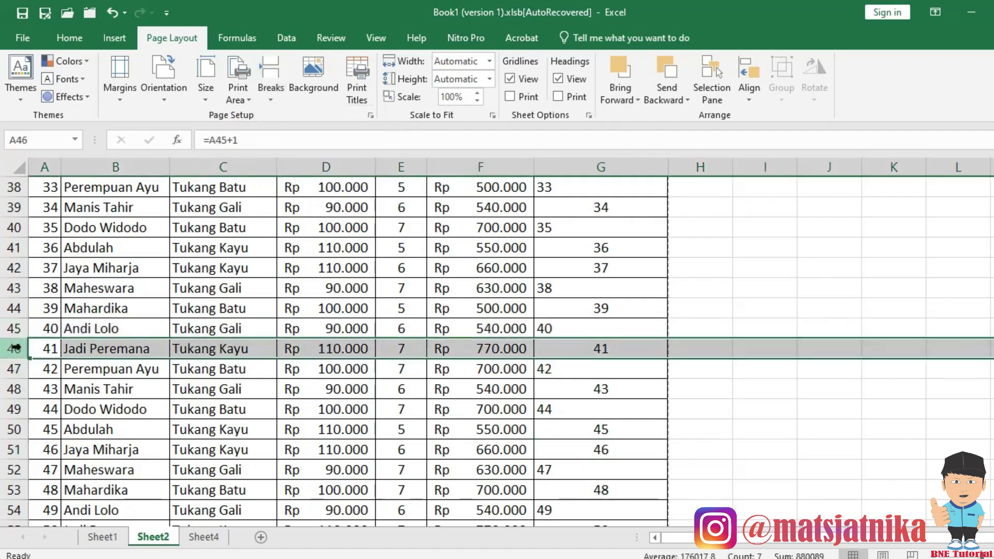
pyautogui.click(272, 101)
pyautogui.click(288, 136)
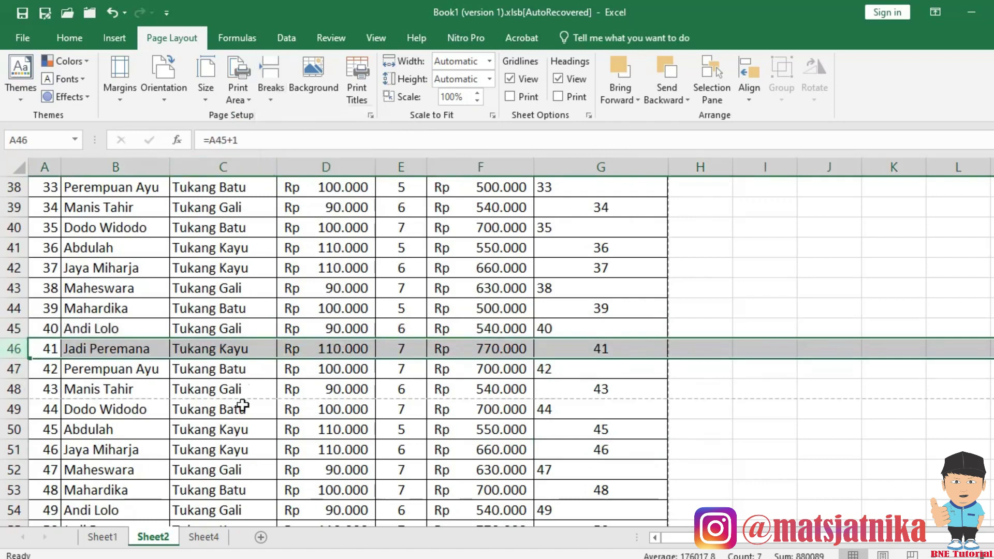
pyautogui.click(241, 409)
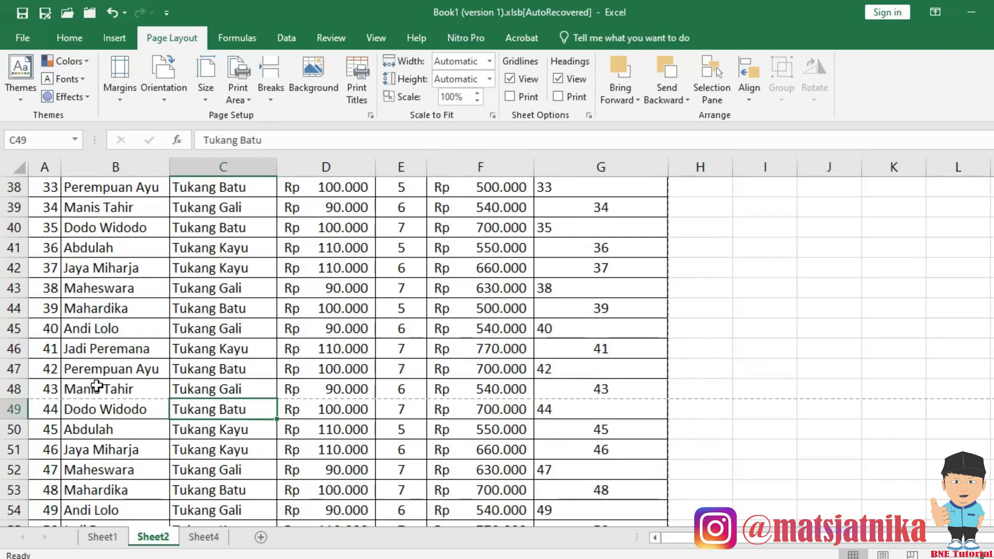
# Insert a manual page break above row 46.
pyautogui.click(14, 349)
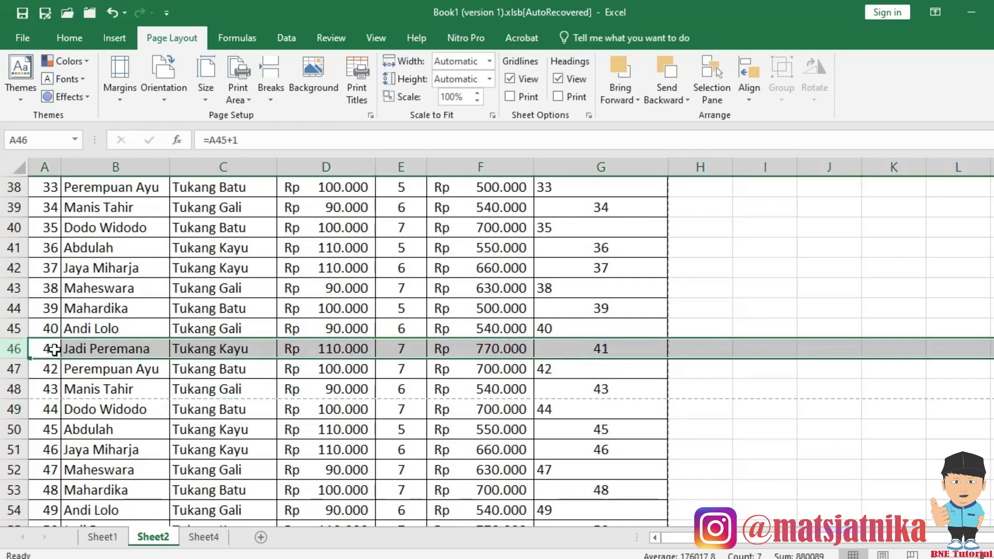
pyautogui.click(272, 101)
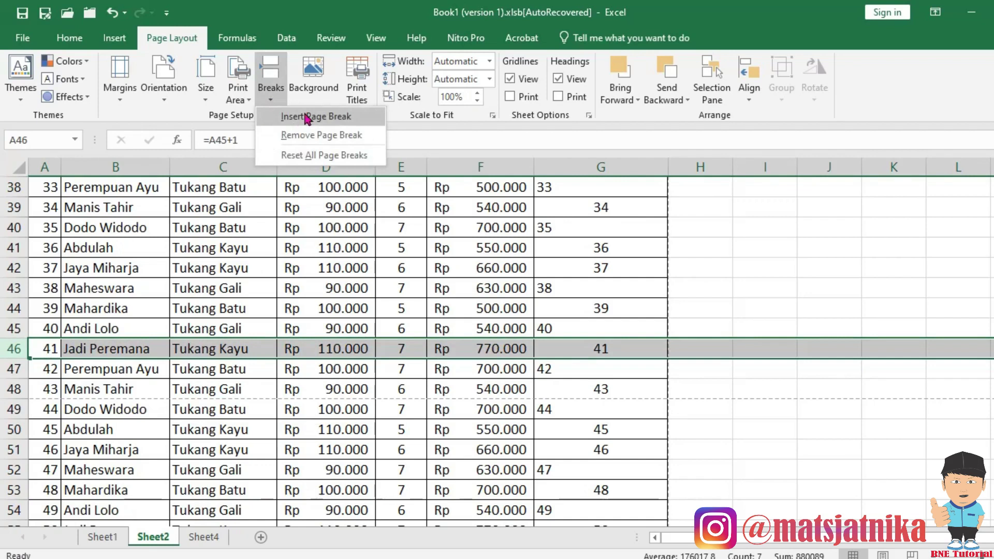
pyautogui.click(307, 117)
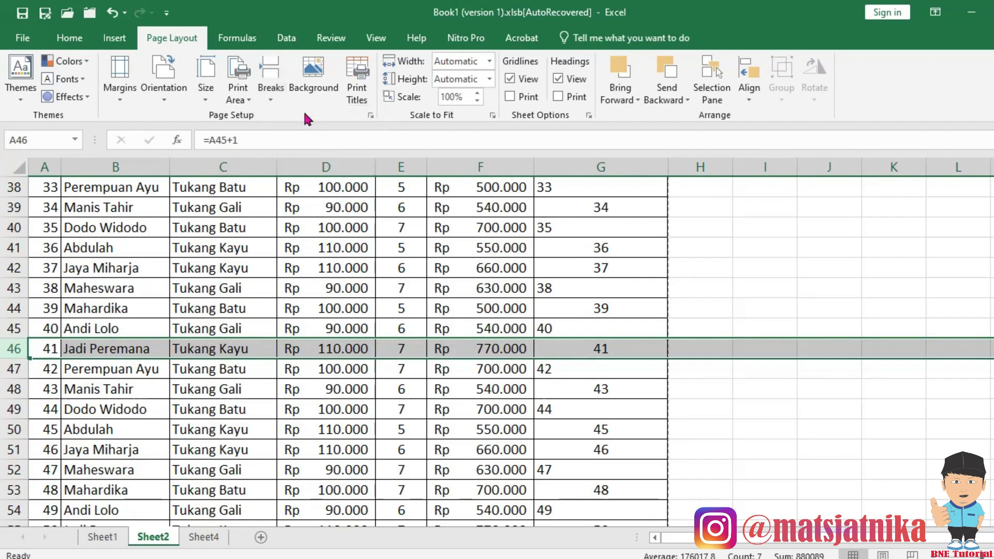
pyautogui.click(623, 455)
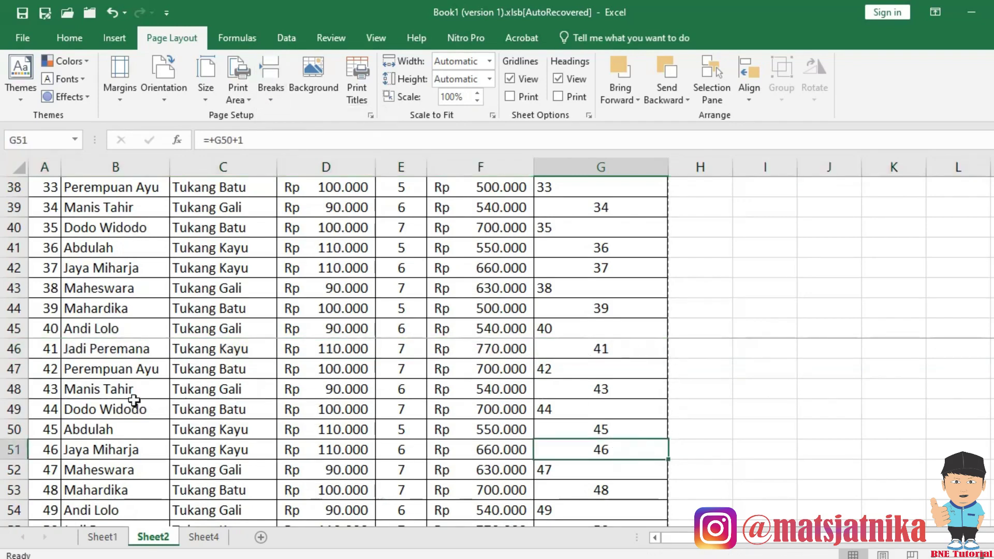
pyautogui.click(14, 348)
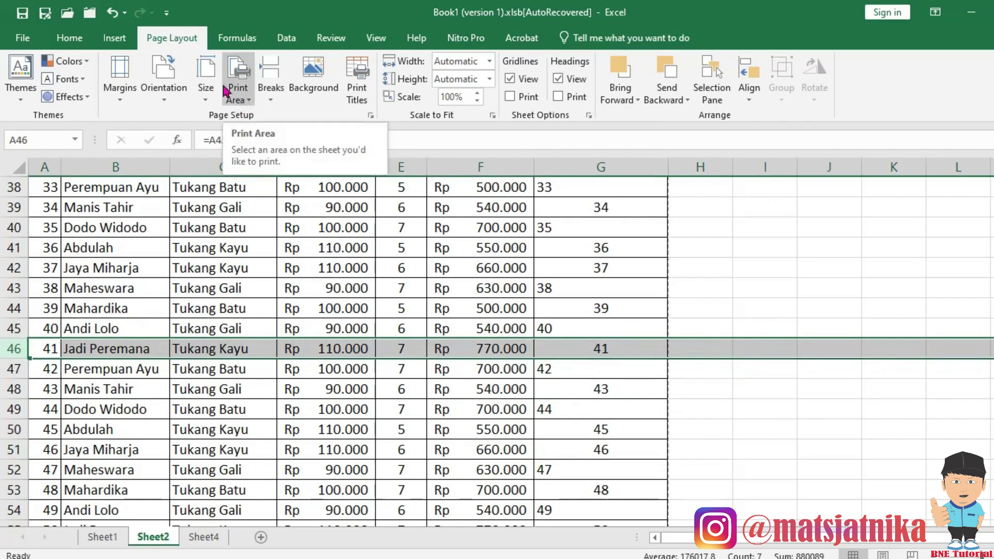
pyautogui.click(375, 38)
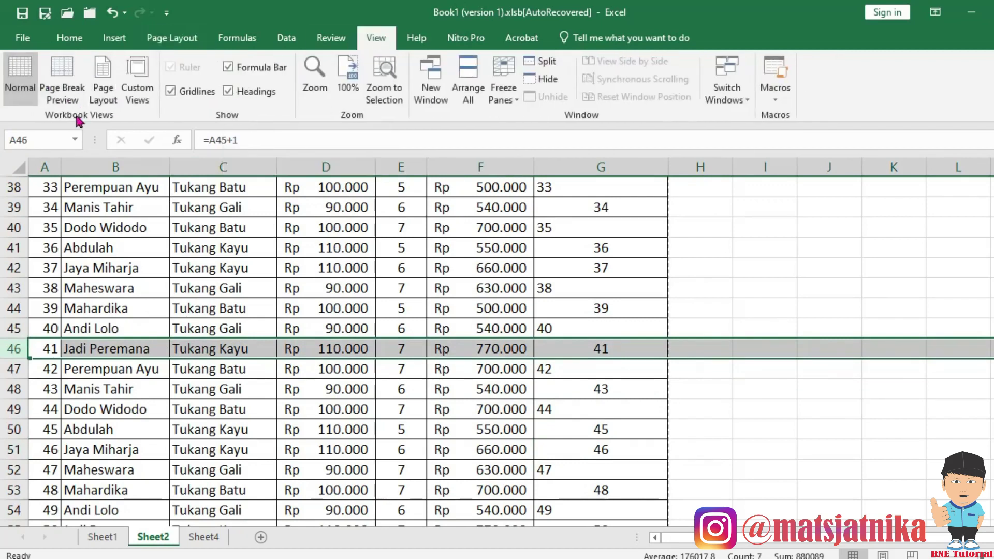
pyautogui.click(70, 83)
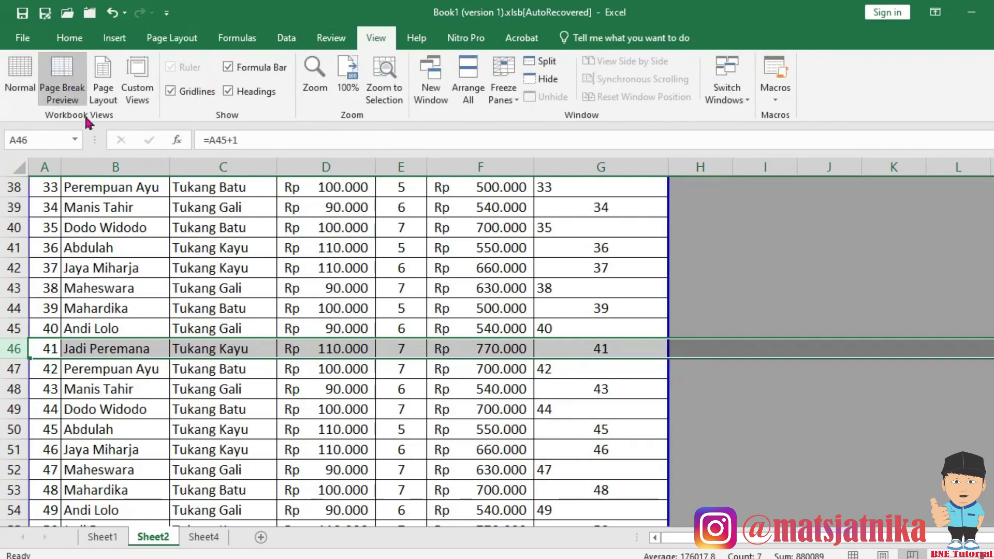
pyautogui.click(174, 453)
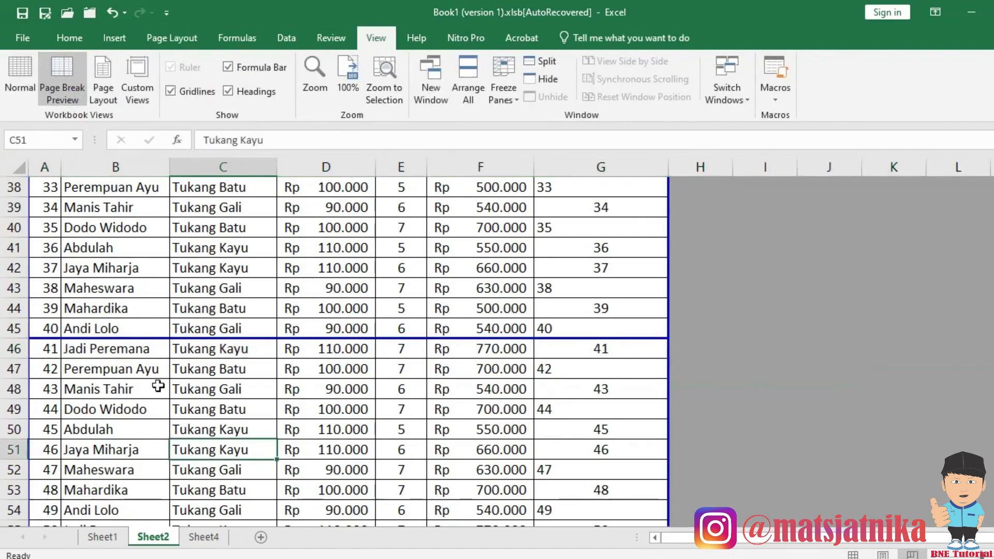
pyautogui.moveTo(150, 368); pyautogui.dragTo(150, 404)
pyautogui.click(167, 449)
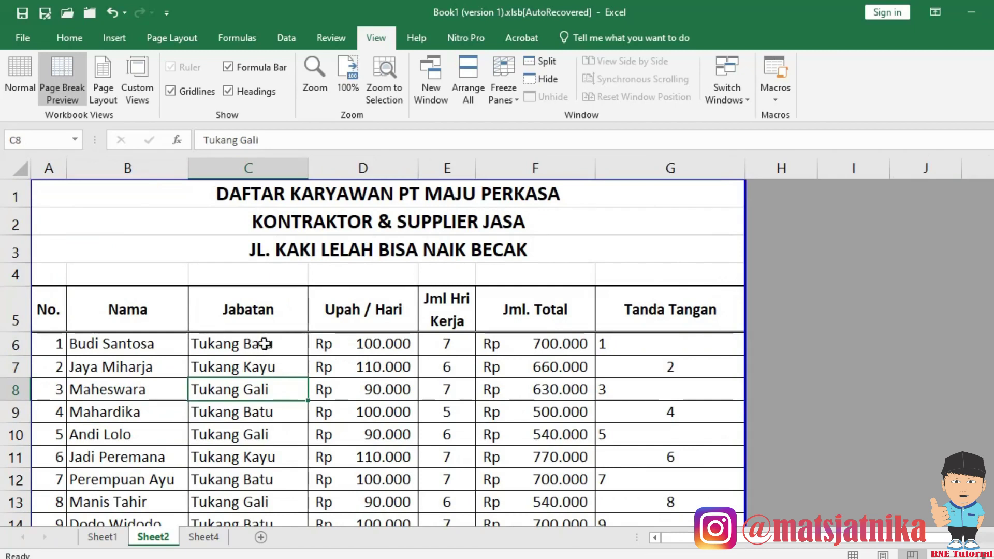
pyautogui.click(263, 346)
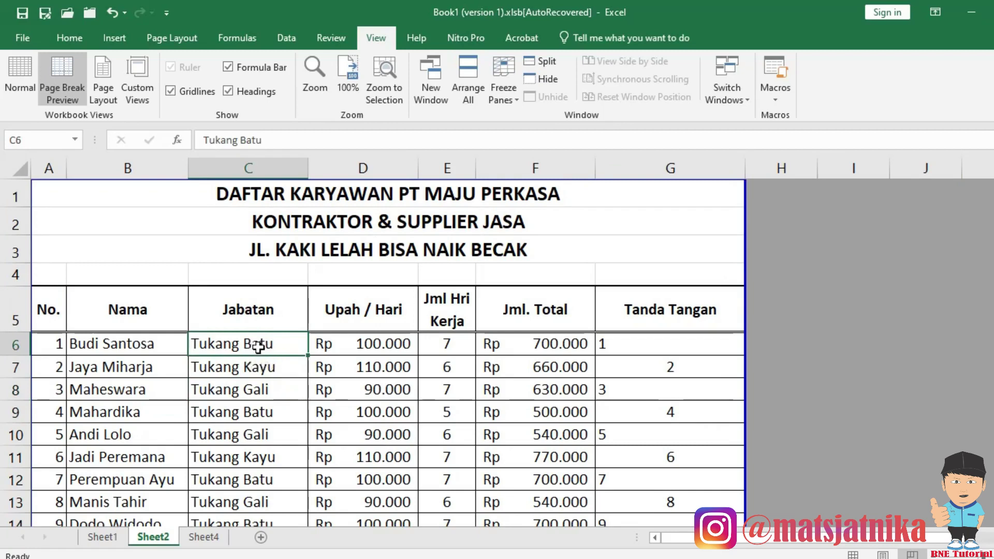
# Insert a new column C headed 'Tempata / Tgl Lahir' and widen it to fit.
pyautogui.hotkey('alt', 'i')
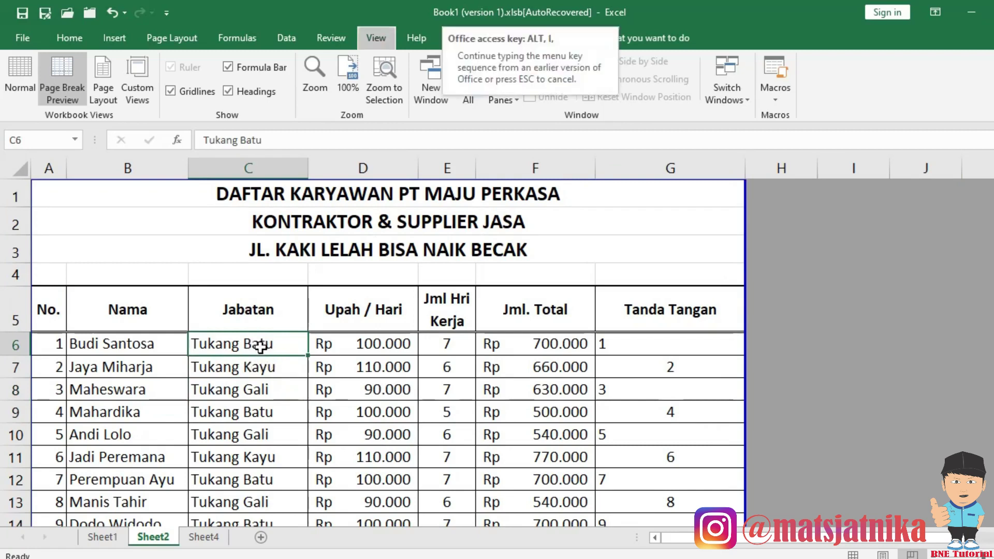
pyautogui.press('c')
pyautogui.click(243, 308)
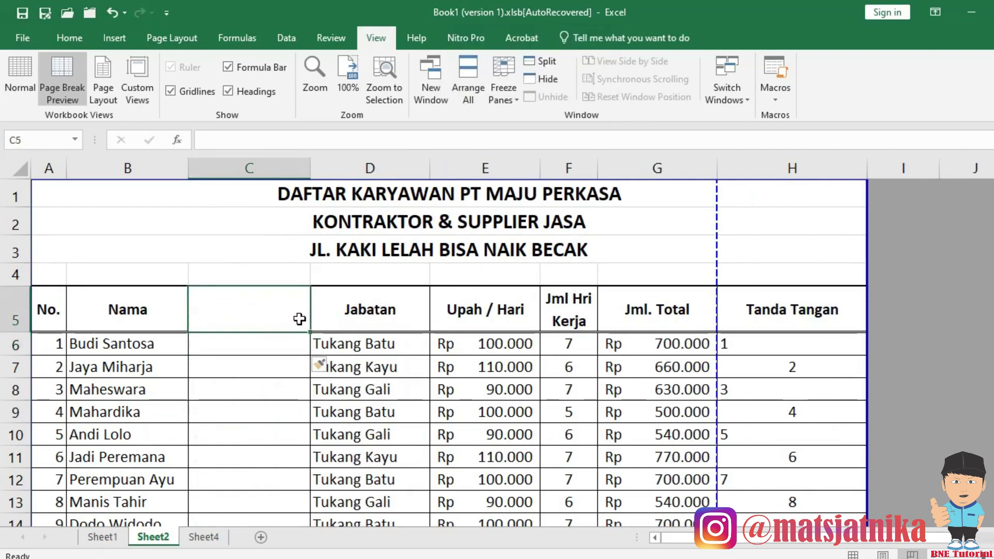
pyautogui.write('TEMPA')
pyautogui.press('BackSpace')
pyautogui.press('BackSpace')
pyautogui.press('BackSpace')
pyautogui.press('BackSpace')
pyautogui.write('empata ')
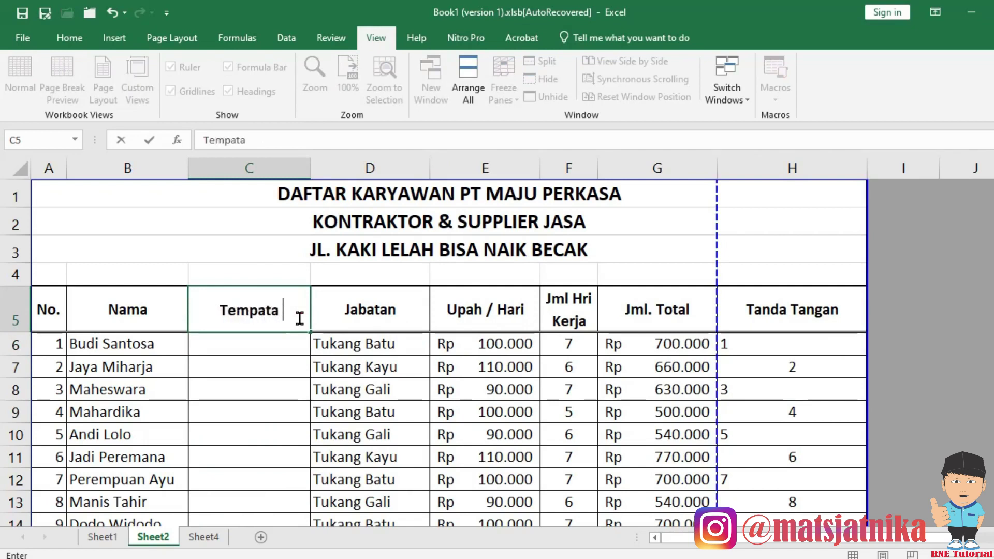
pyautogui.write('/ Tgl')
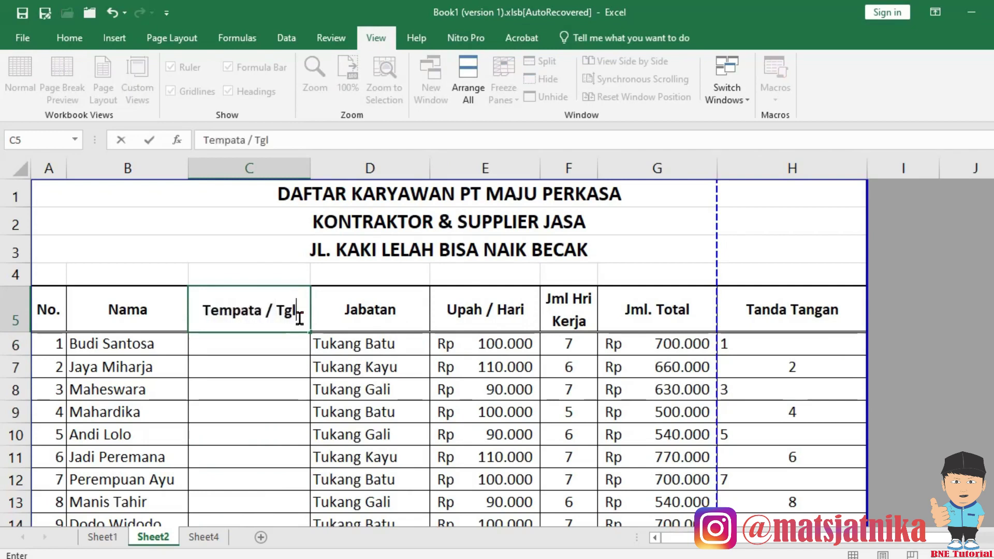
pyautogui.write(' Lahir')
pyautogui.press('Return')
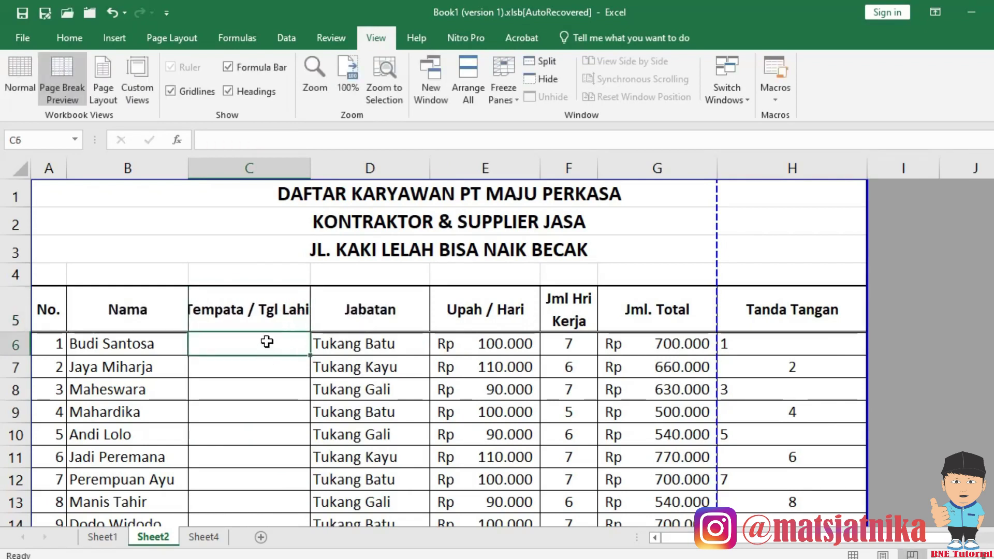
pyautogui.click(267, 309)
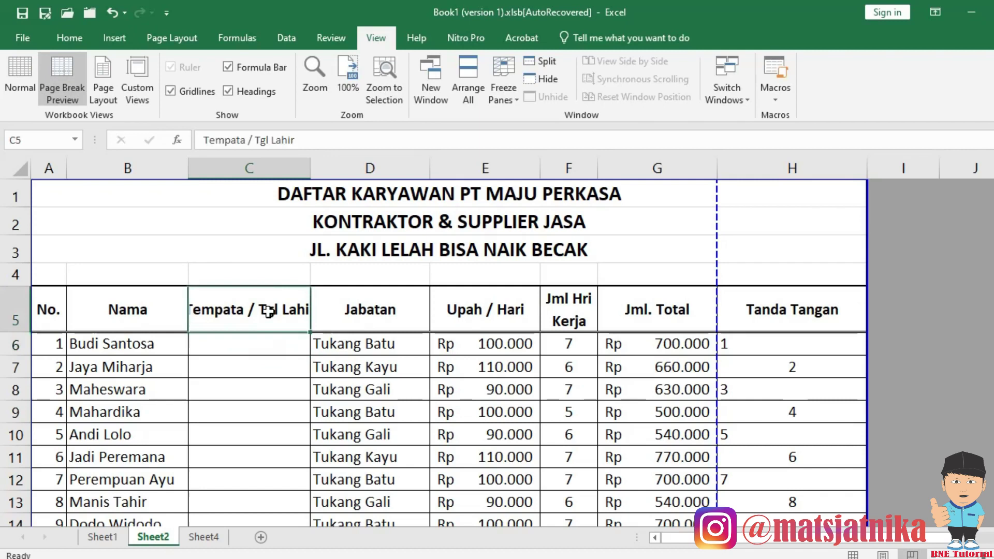
pyautogui.moveTo(322, 172); pyautogui.dragTo(358, 176)
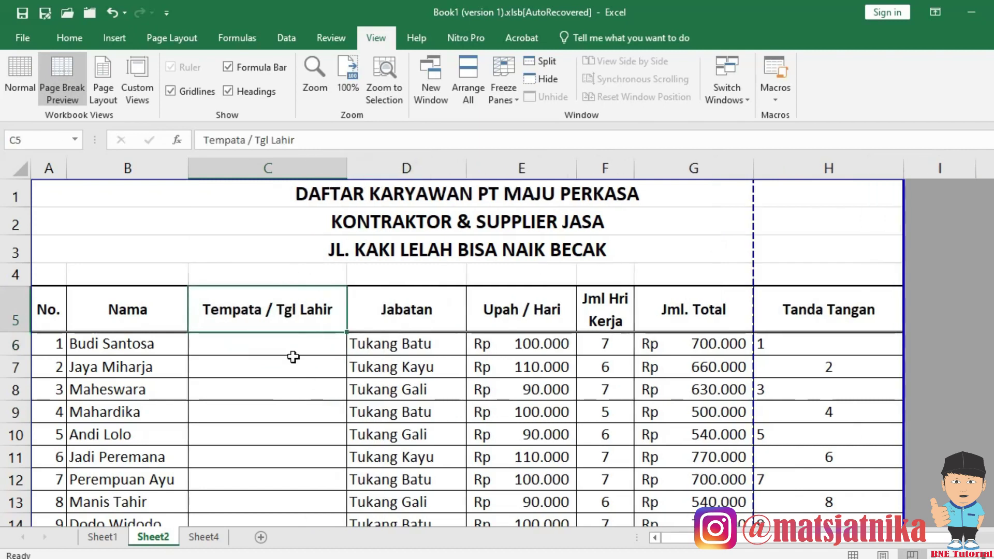
pyautogui.click(256, 352)
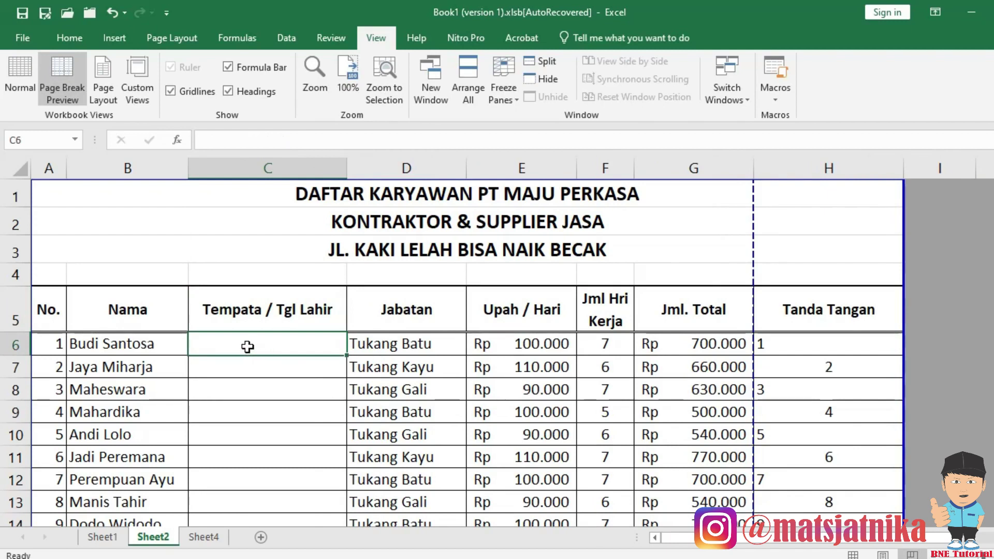
pyautogui.write('Cilacap,')
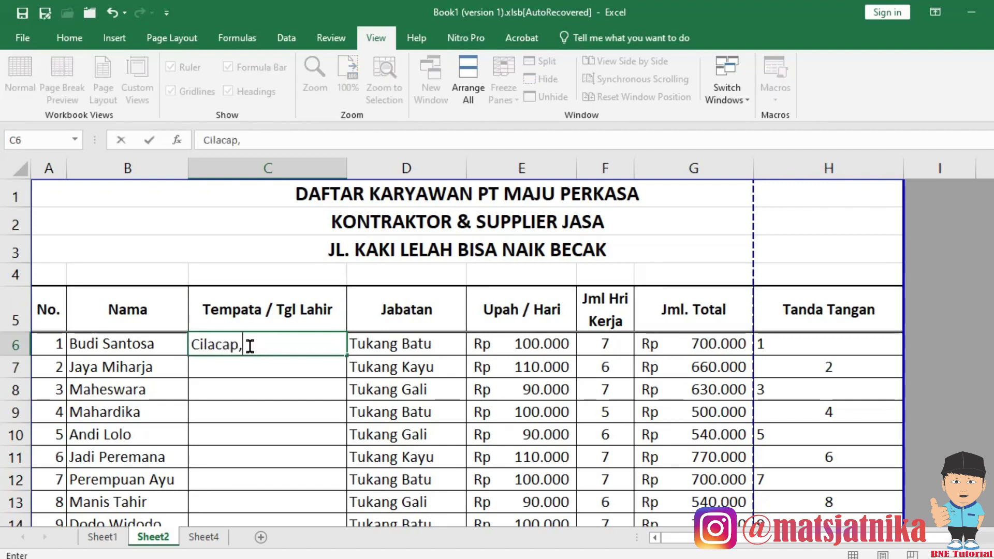
pyautogui.write(' 14 Juli 1985')
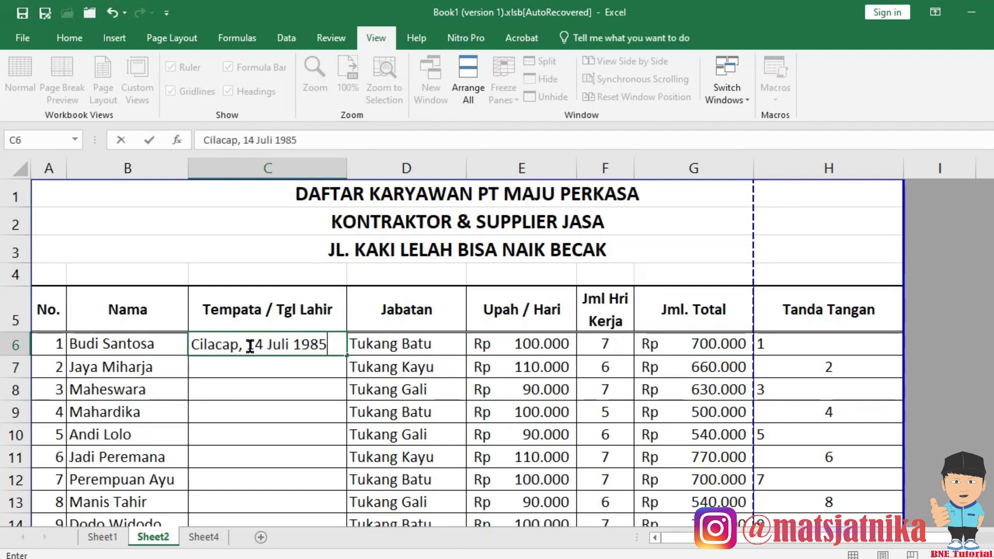
pyautogui.press('Return')
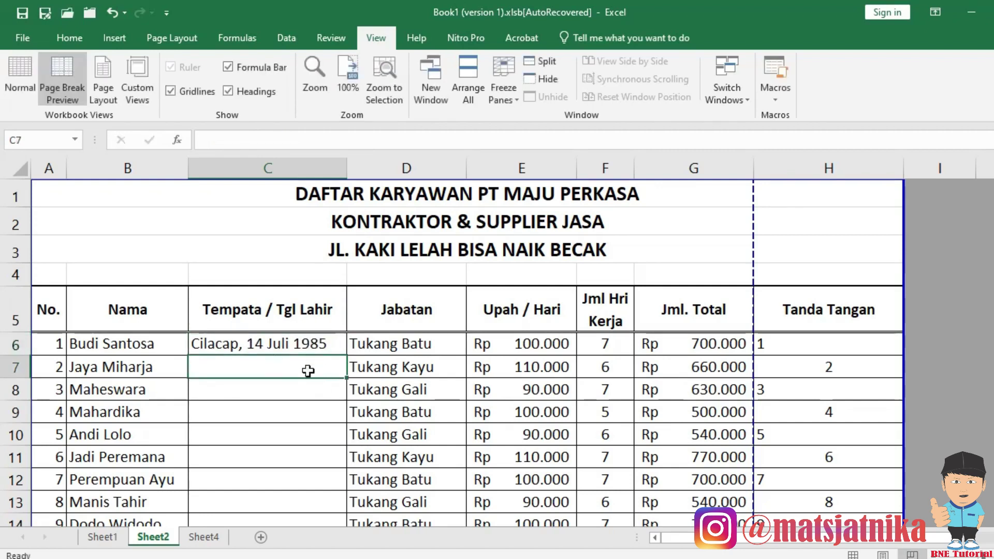
pyautogui.click(267, 342)
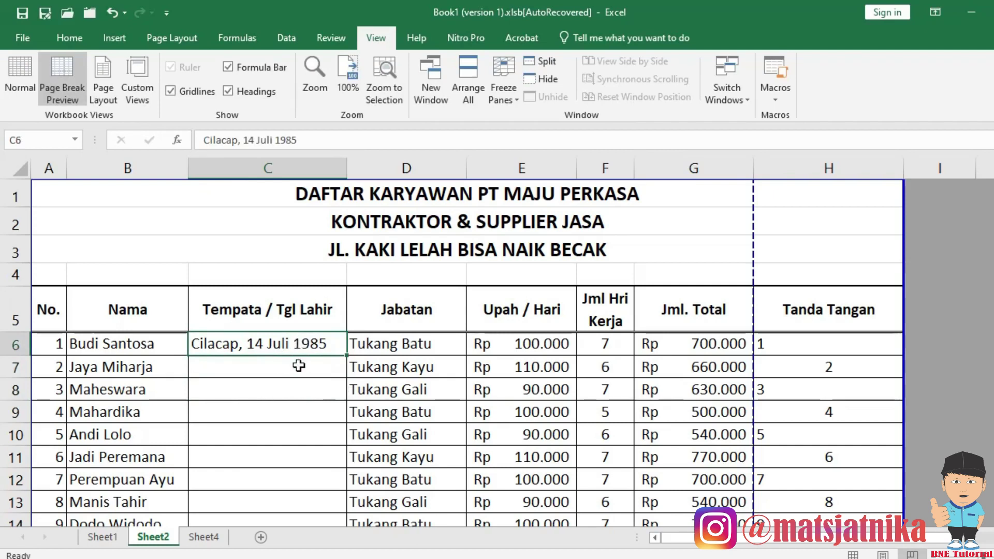
pyautogui.scroll(-9, 299, 365)
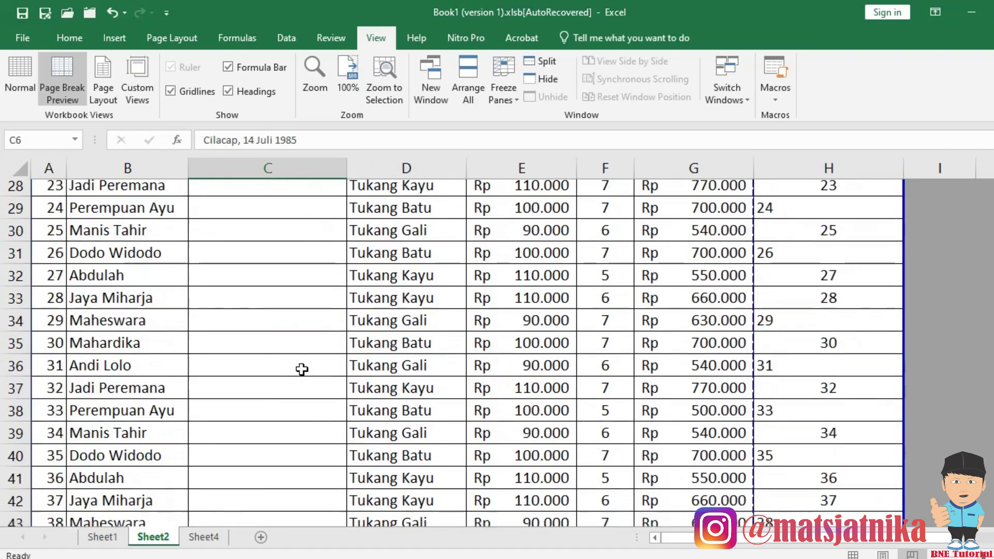
pyautogui.scroll(-3, 301, 369)
pyautogui.scroll(11, 303, 368)
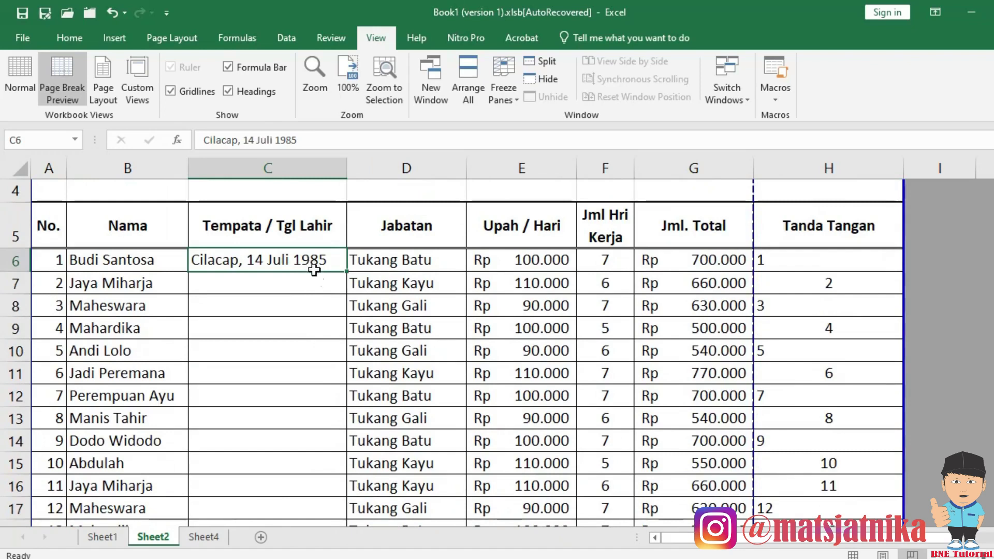
pyautogui.click(293, 286)
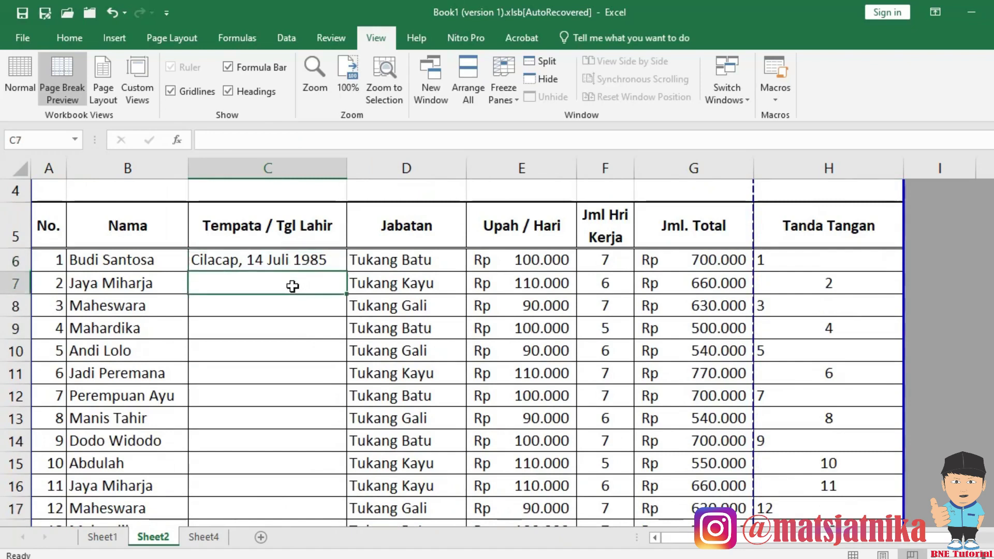
pyautogui.click(232, 264)
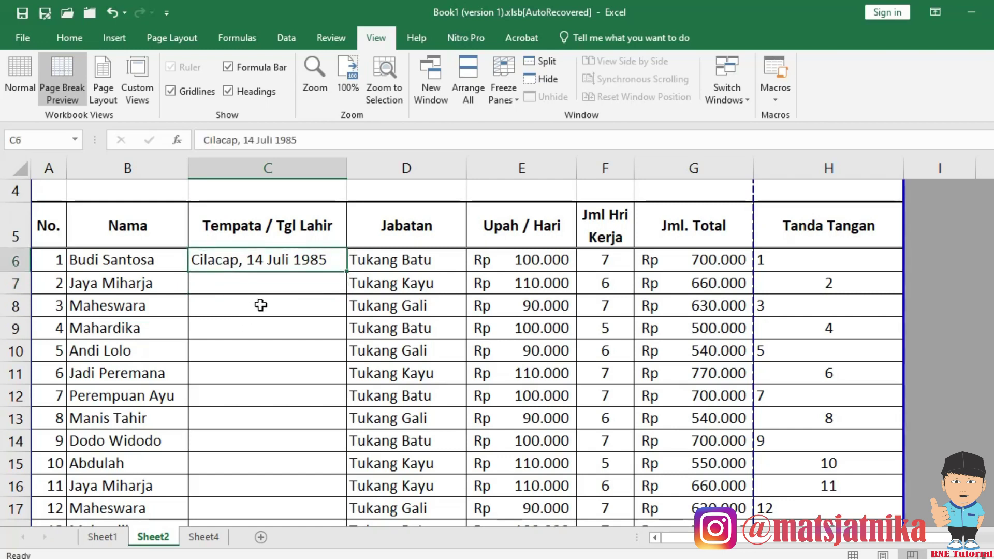
pyautogui.click(378, 263)
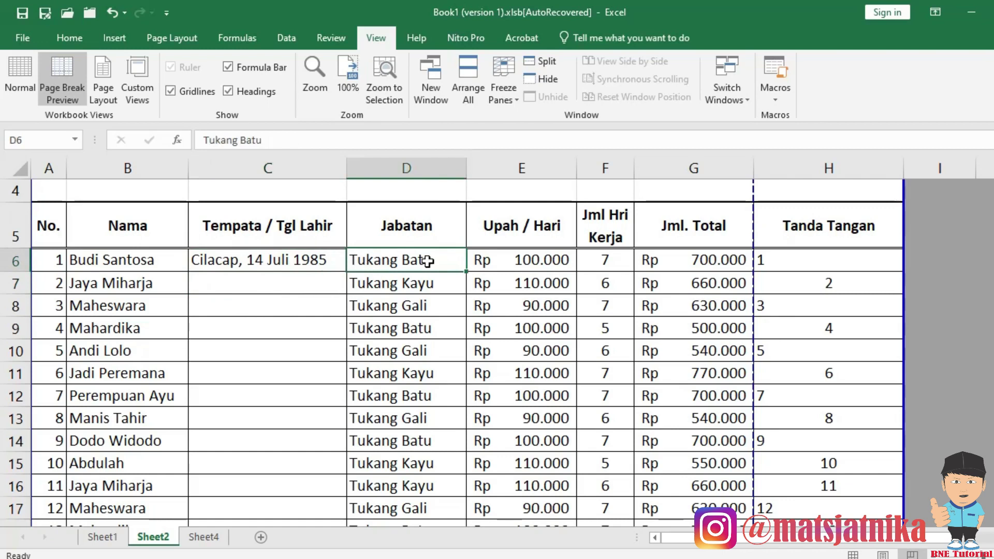
# Insert a blank column D and change C6 to just 'Cilacap,'.
pyautogui.hotkey('alt', 'i')
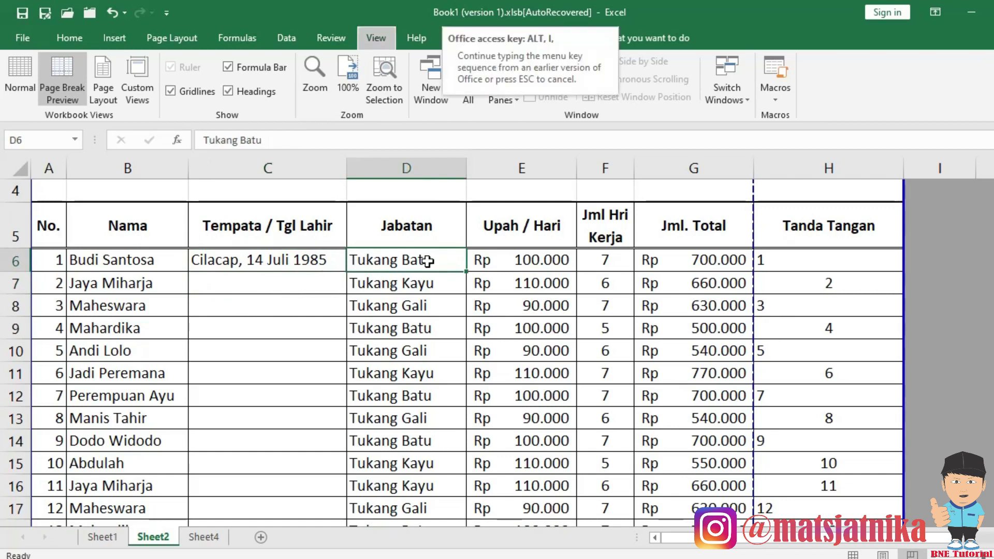
pyautogui.press('c')
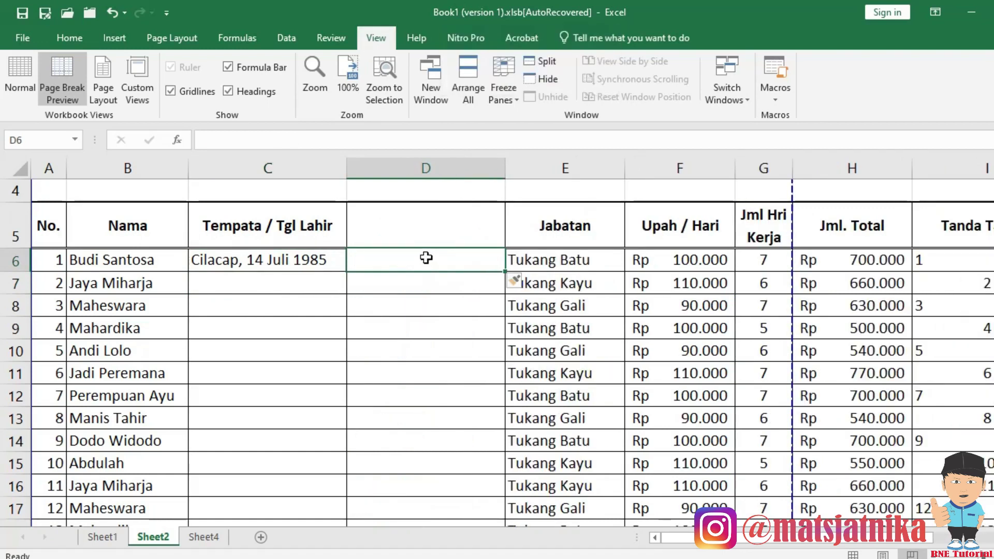
pyautogui.click(236, 265)
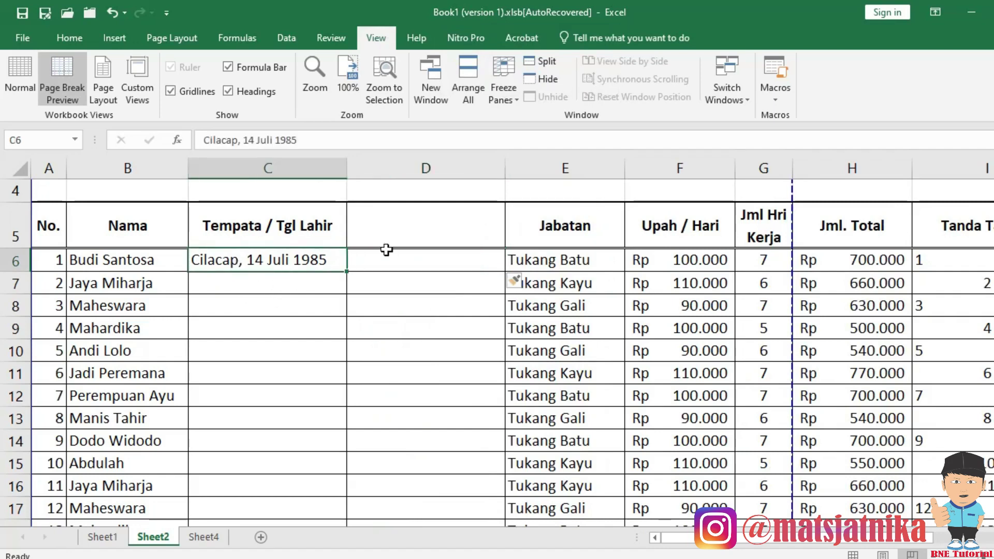
pyautogui.click(407, 230)
pyautogui.click(281, 263)
pyautogui.write('Cilacap')
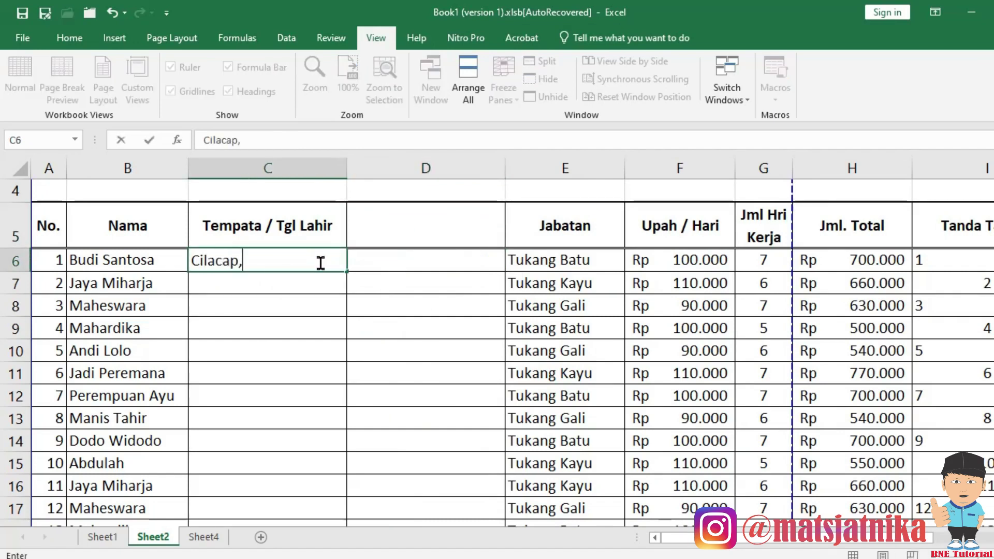
pyautogui.write(',')
pyautogui.press('Tab')
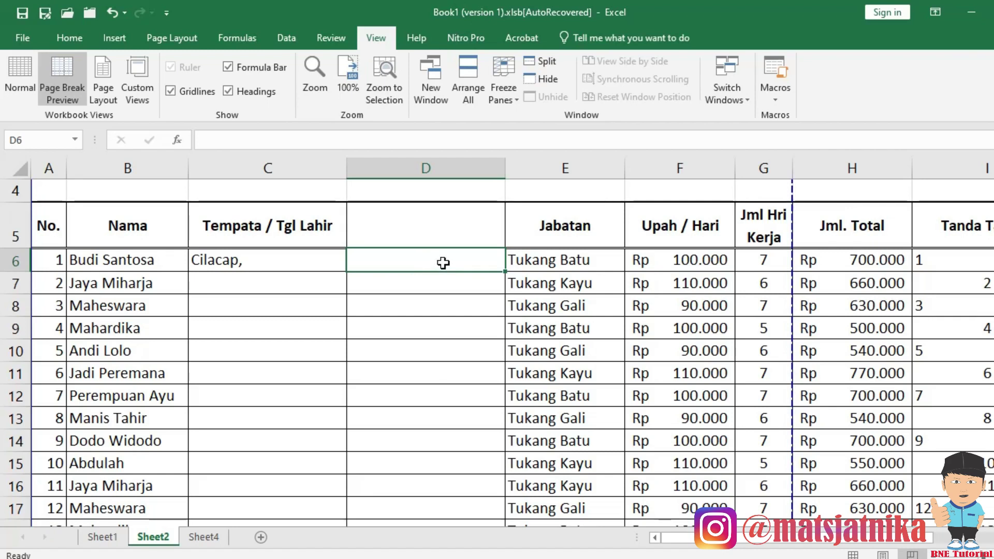
# Enter the birth date 20-1-1985 in D6, shown as 20/01/1985.
pyautogui.write('2')
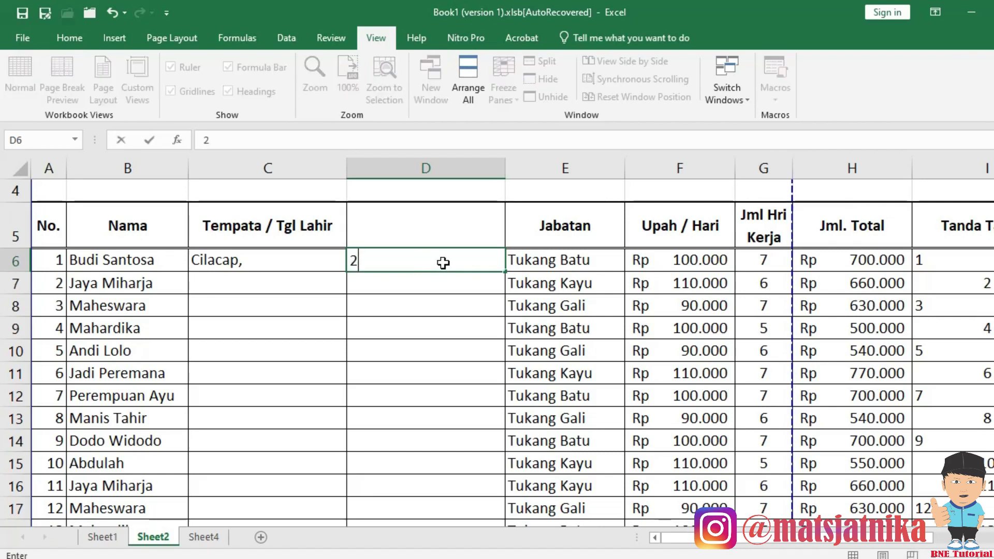
pyautogui.write('0-1-20')
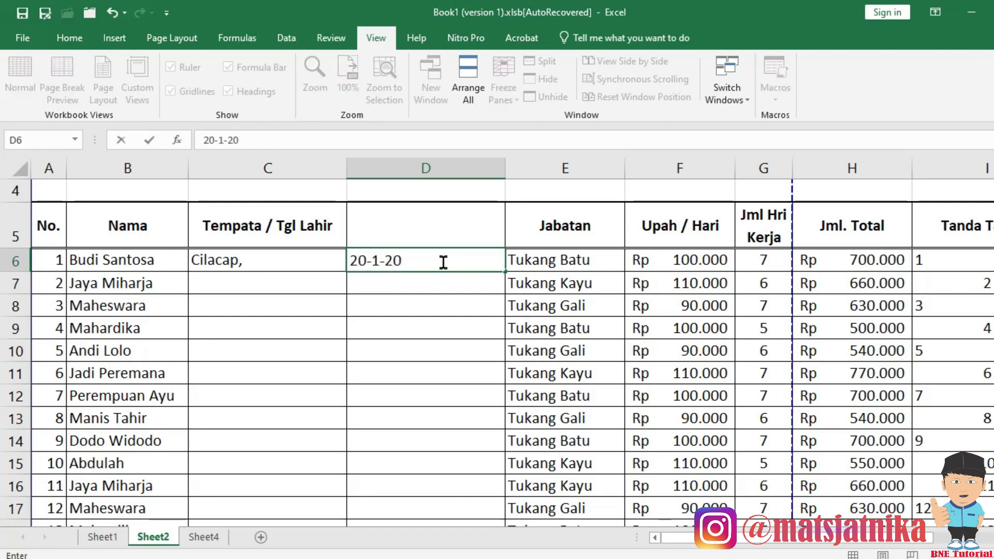
pyautogui.press('BackSpace')
pyautogui.press('BackSpace')
pyautogui.write('1985')
pyautogui.press('Return')
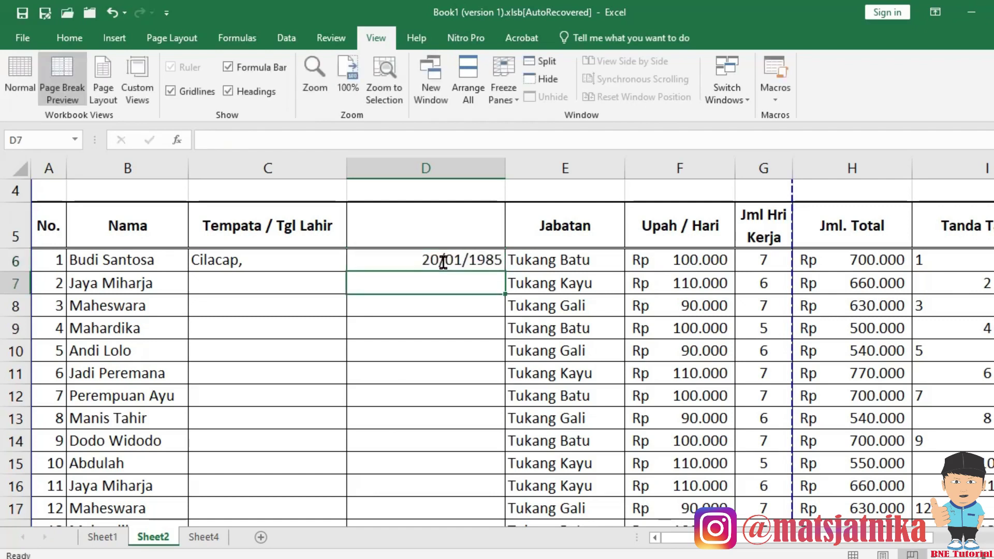
pyautogui.click(443, 322)
pyautogui.click(438, 264)
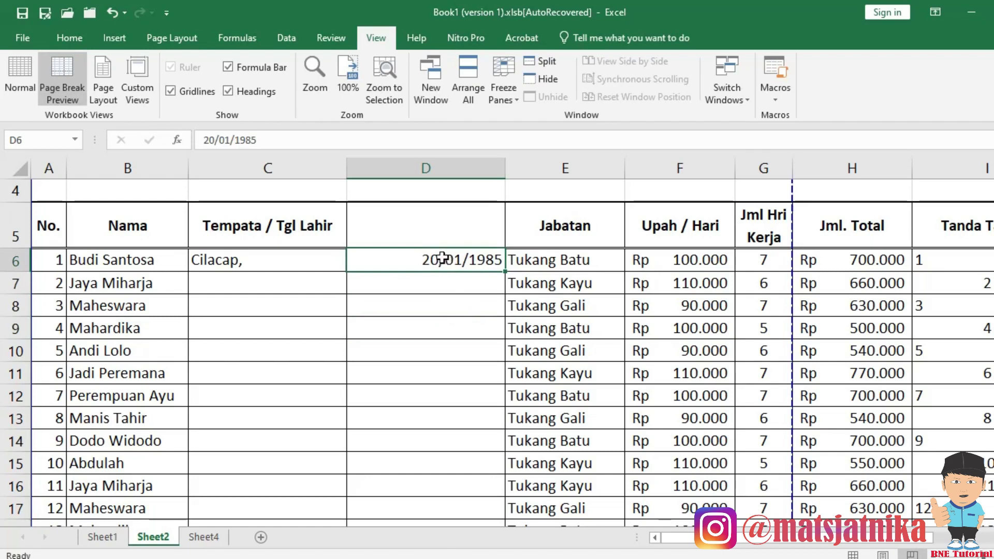
pyautogui.click(419, 300)
pyautogui.click(421, 262)
pyautogui.click(271, 230)
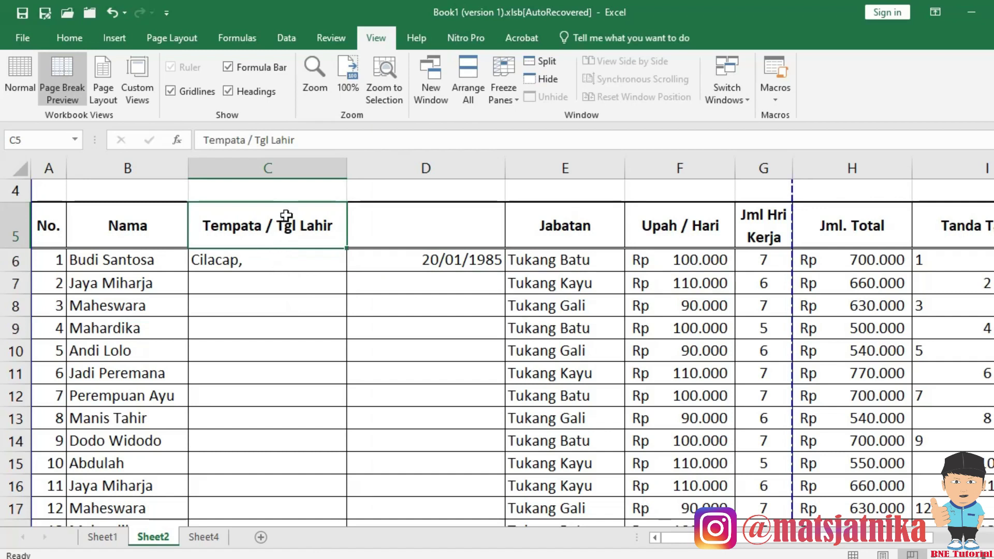
# Select C5:D117, from the Tempata / Tgl Lahir header down to row 117.
pyautogui.click(289, 168)
pyautogui.click(417, 168)
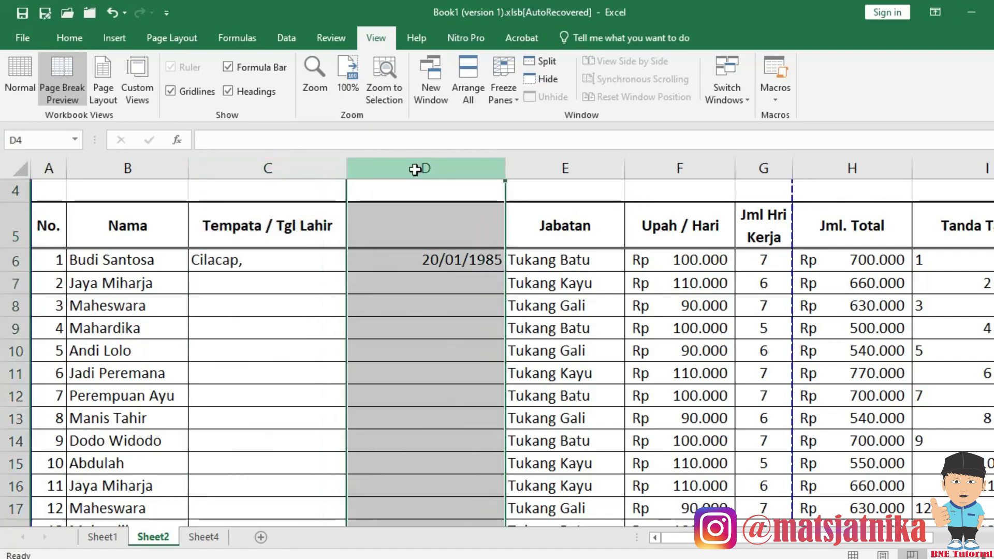
pyautogui.click(289, 169)
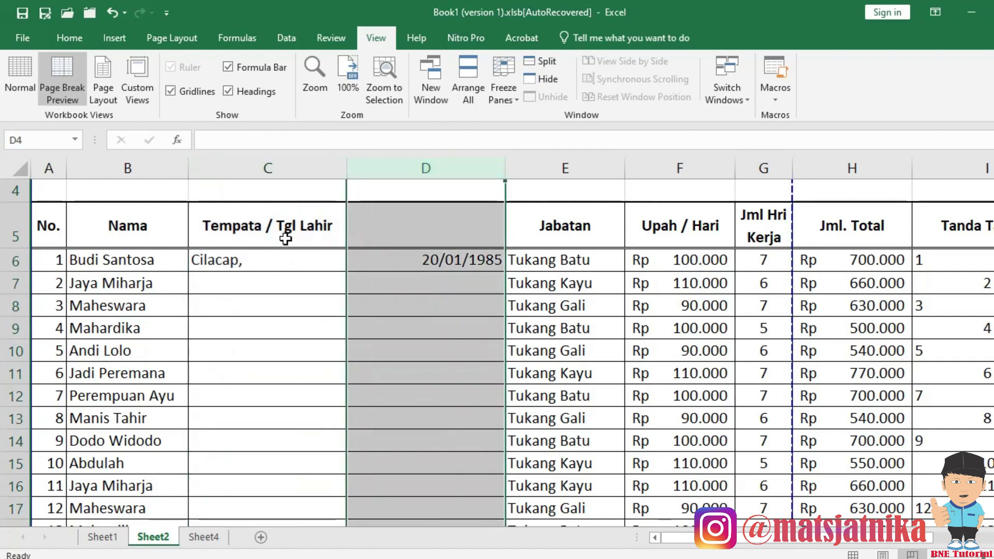
pyautogui.click(306, 308)
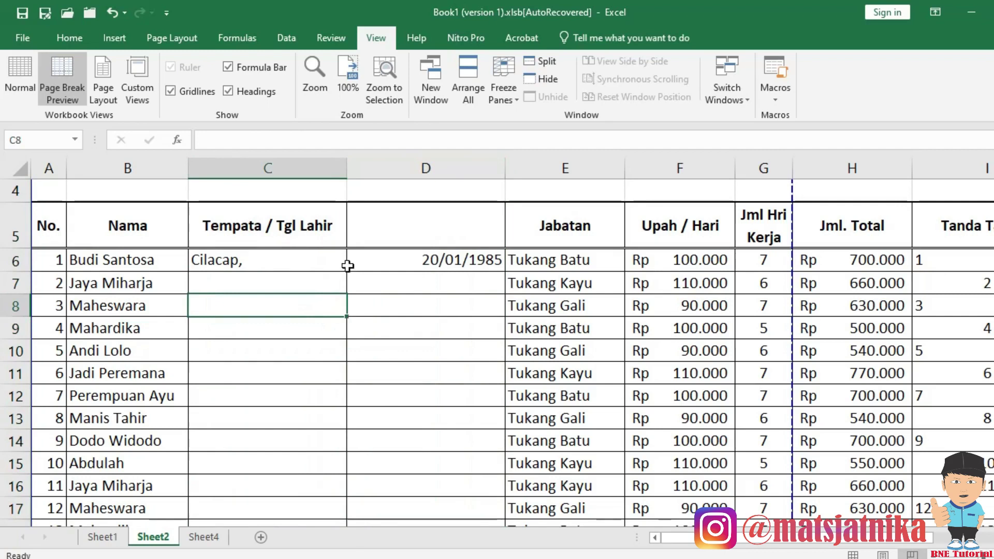
pyautogui.moveTo(293, 172); pyautogui.dragTo(401, 204)
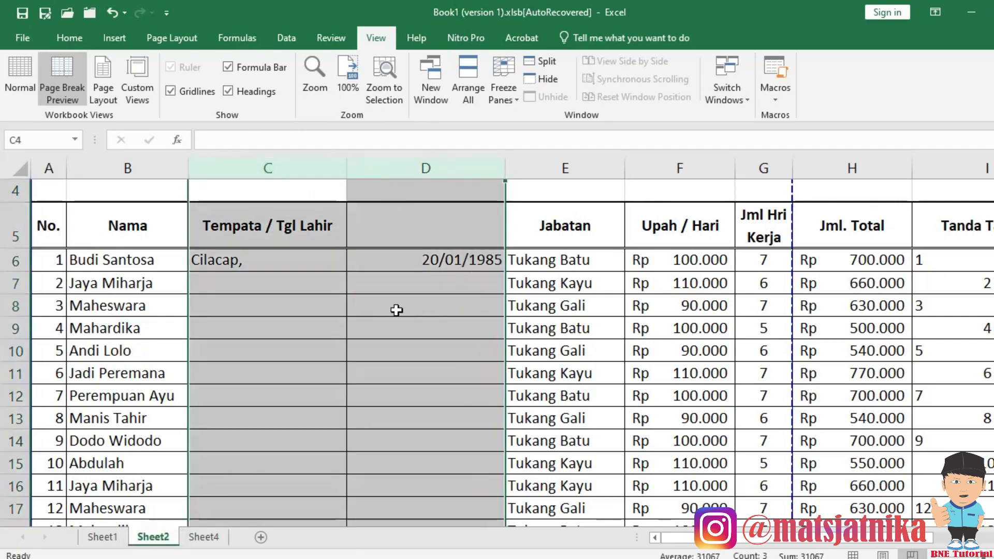
pyautogui.click(396, 310)
pyautogui.click(288, 222)
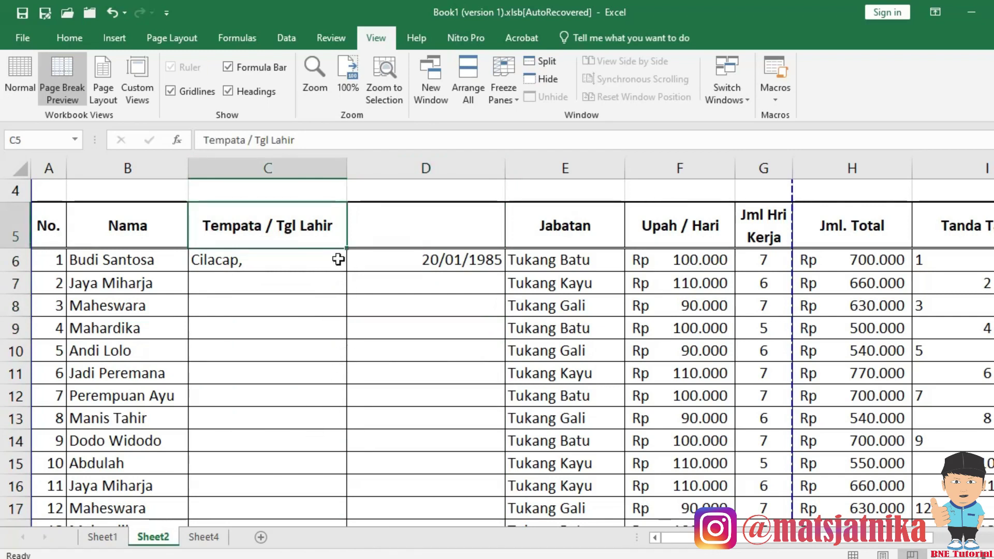
pyautogui.scroll(-19, 439, 316)
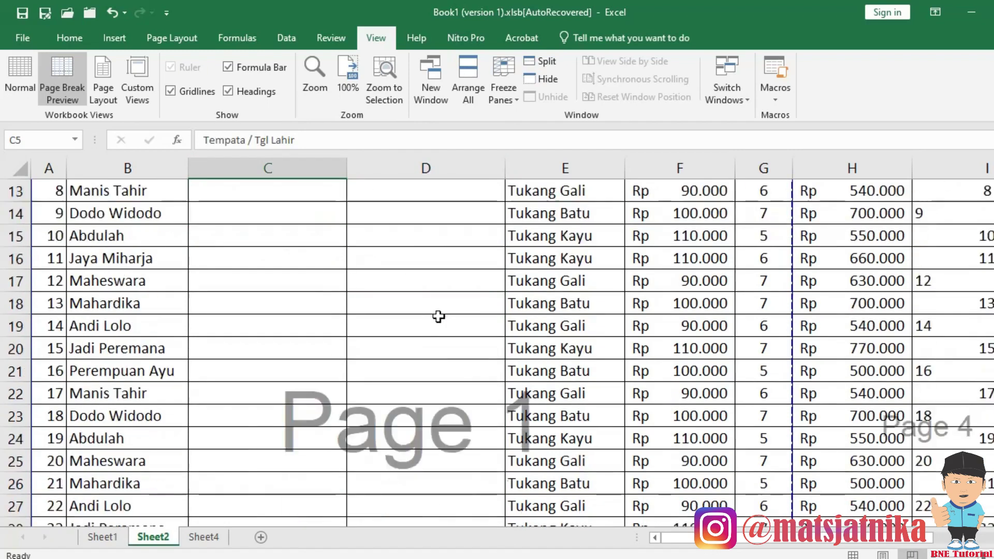
pyautogui.scroll(-18, 441, 316)
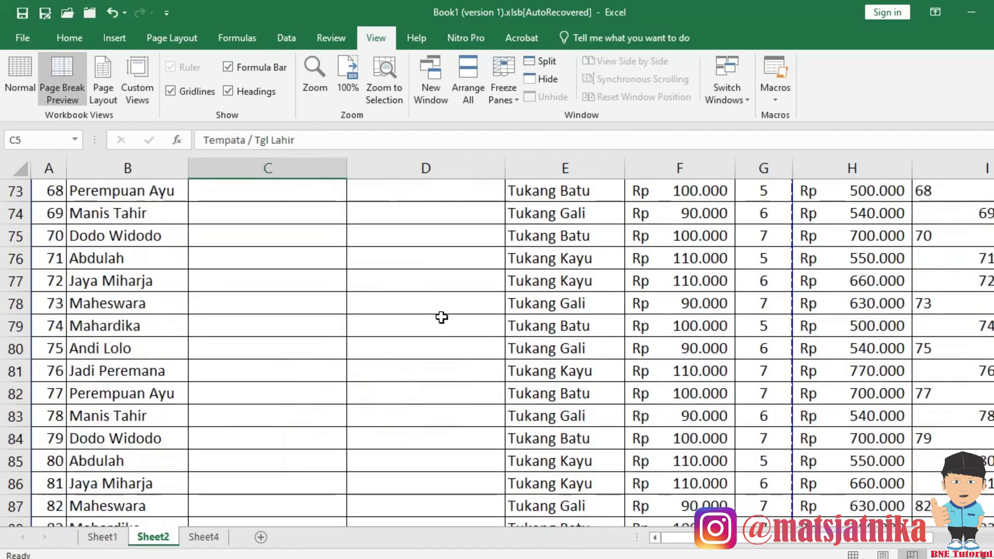
pyautogui.scroll(2, 443, 326)
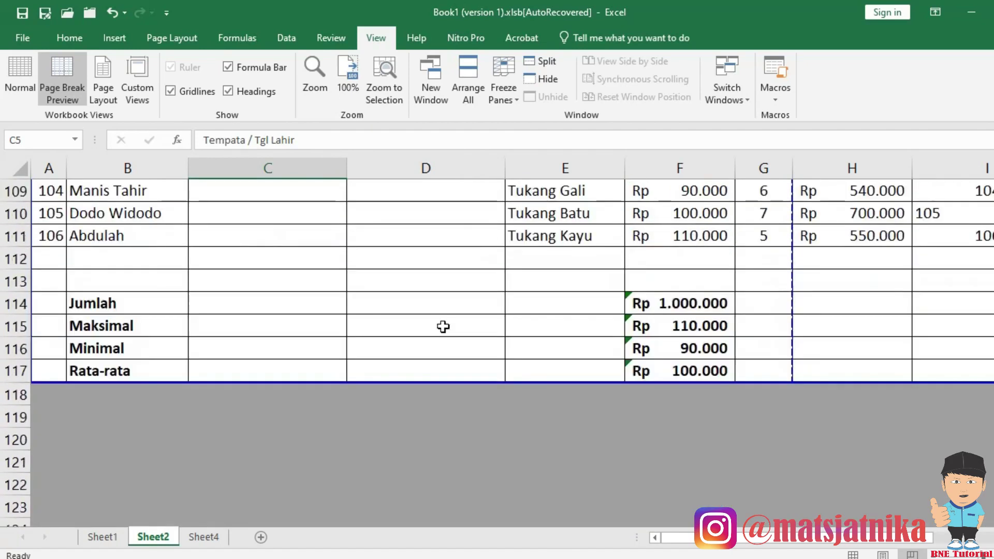
pyautogui.keyDown('shift'); pyautogui.click(414, 372); pyautogui.keyUp('shift')
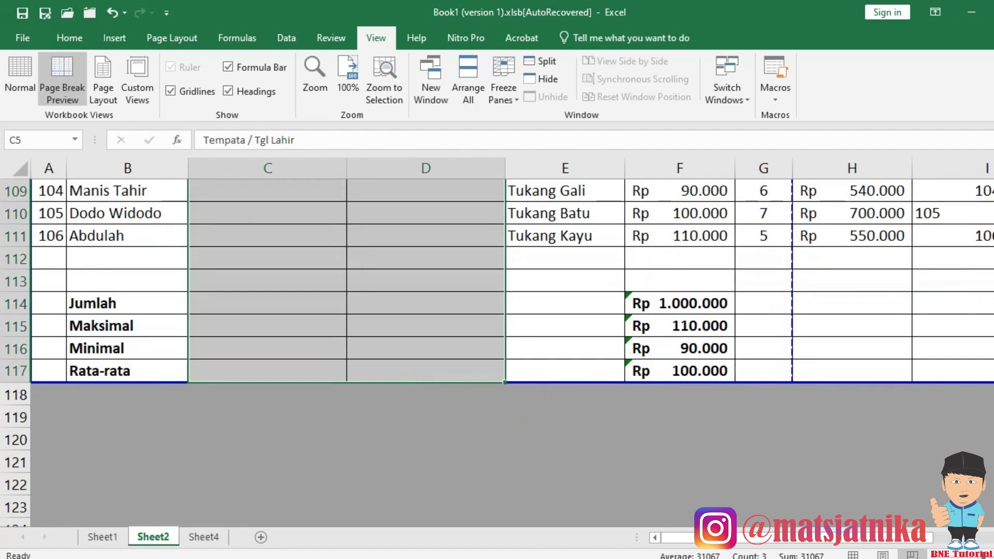
pyautogui.scroll(20, 295, 410)
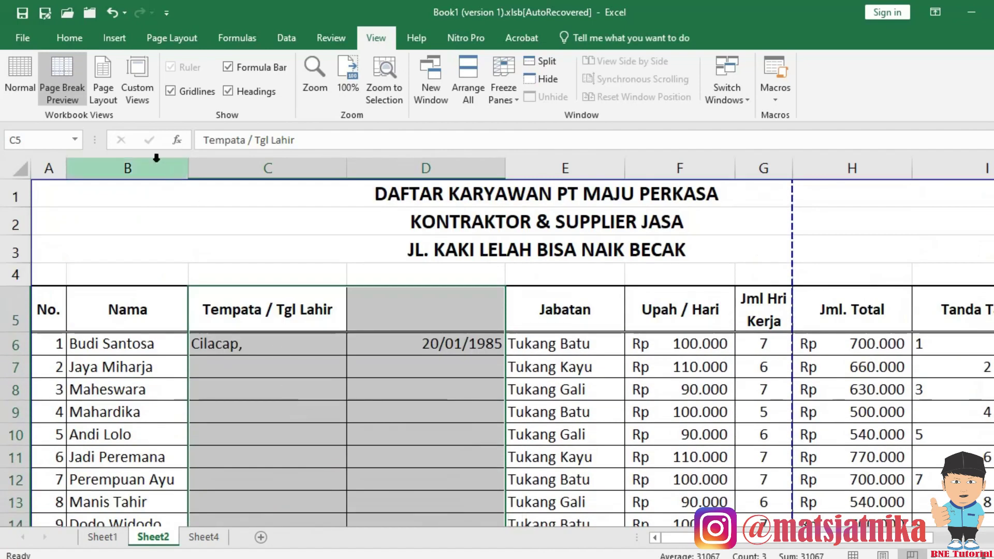
# Remove the inside vertical border between columns C and D using More Borders.
pyautogui.click(72, 39)
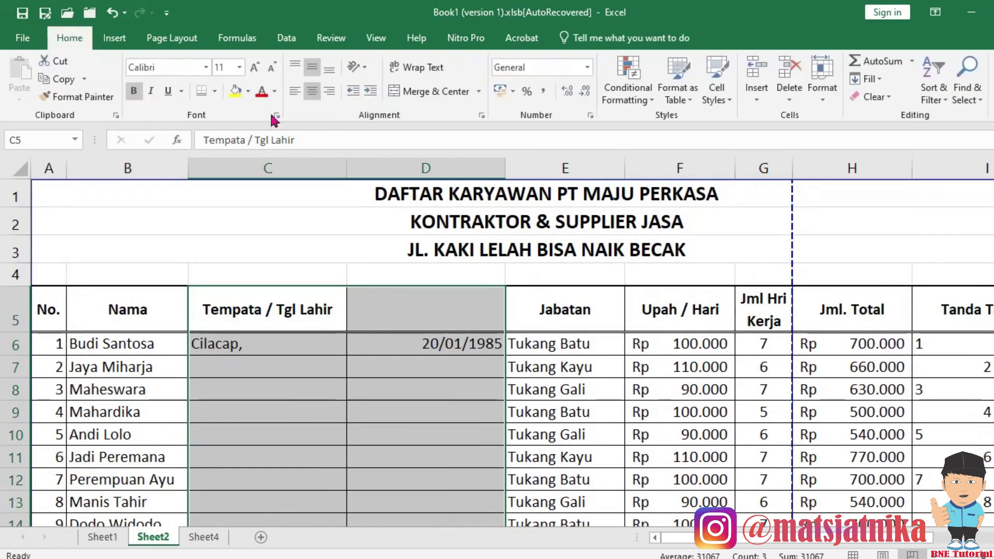
pyautogui.click(214, 92)
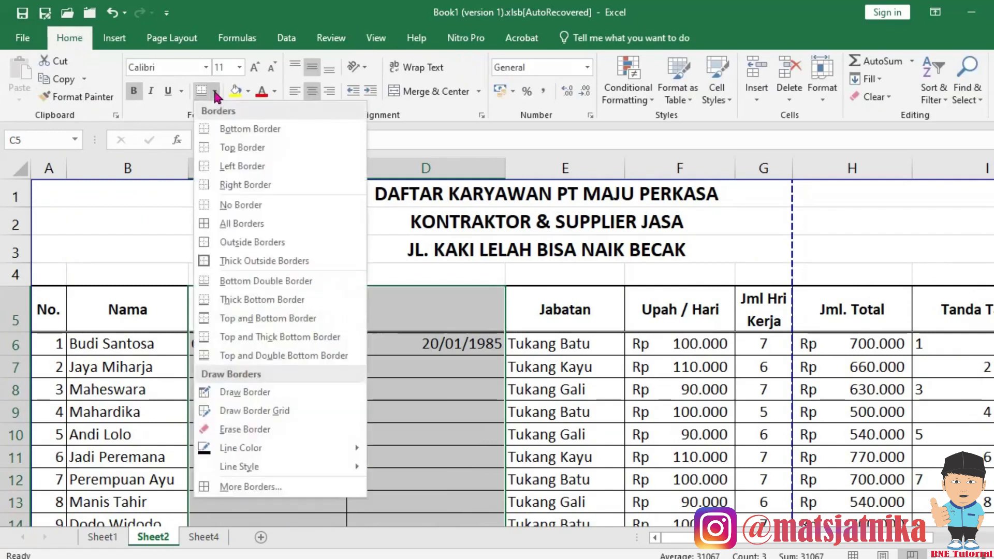
pyautogui.click(237, 489)
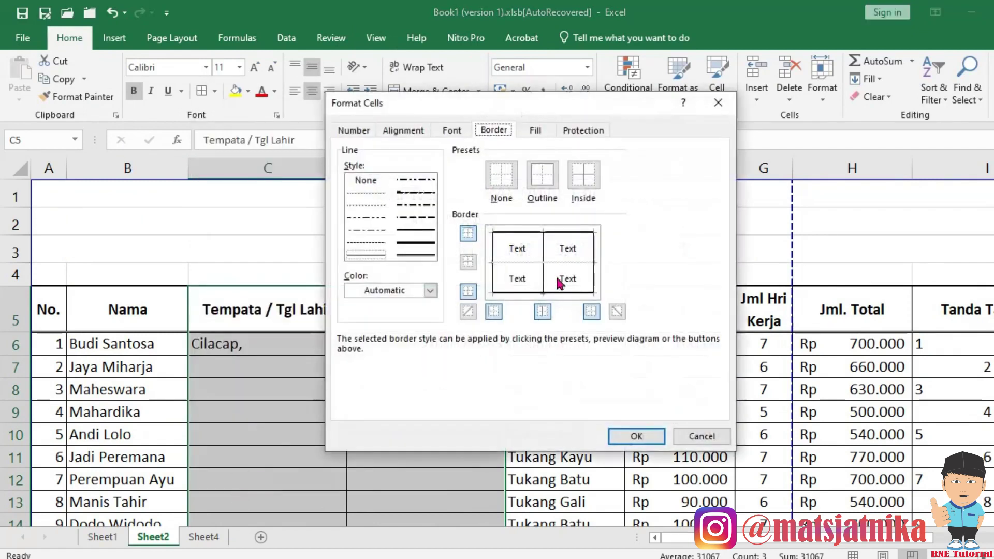
pyautogui.click(543, 252)
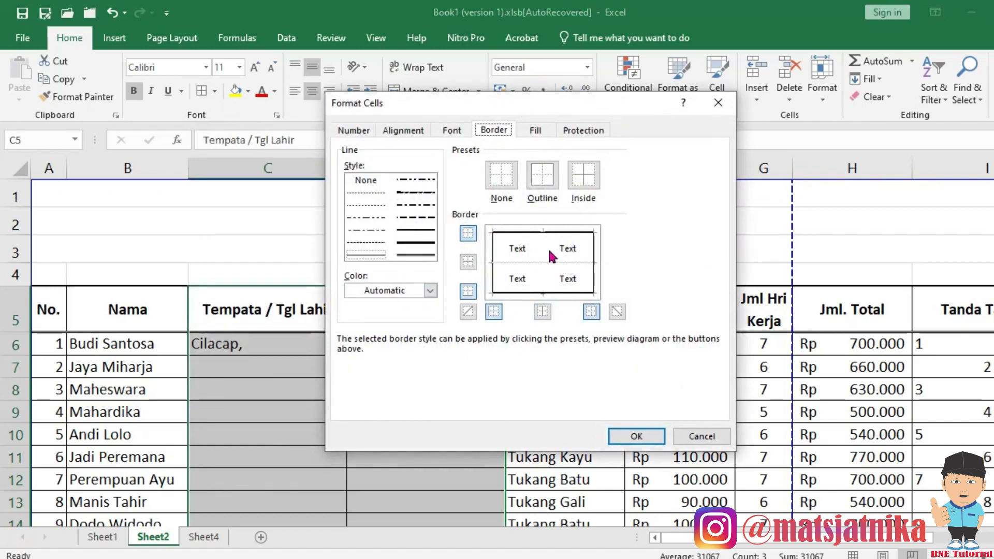
pyautogui.click(611, 436)
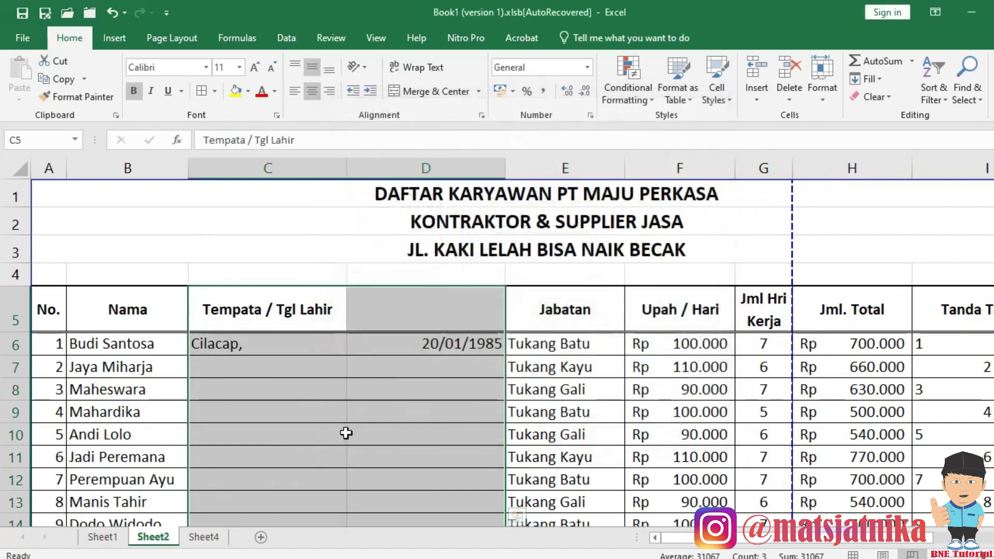
pyautogui.click(345, 433)
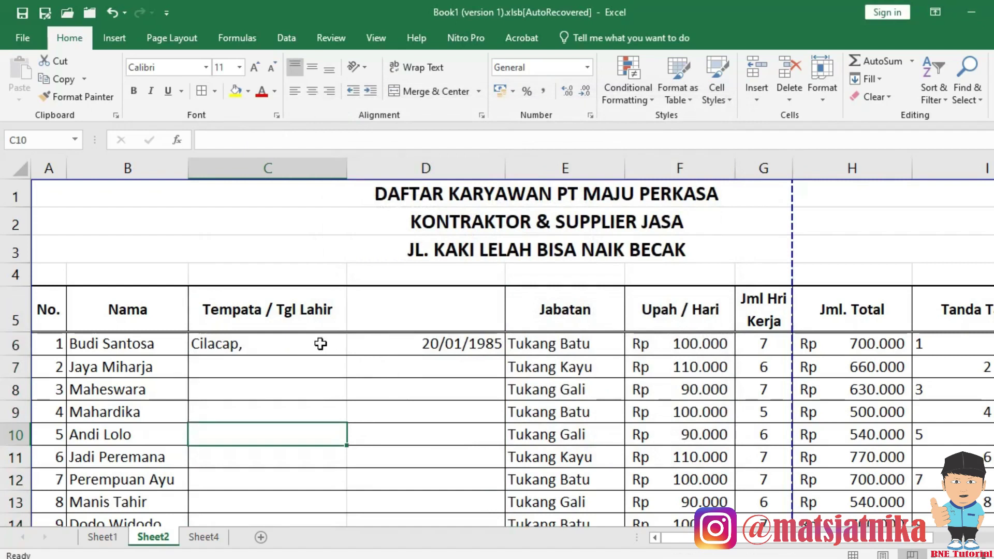
# Narrow column C to width 12,29 and column D to 15,43, then select header row A5:I5.
pyautogui.click(264, 167)
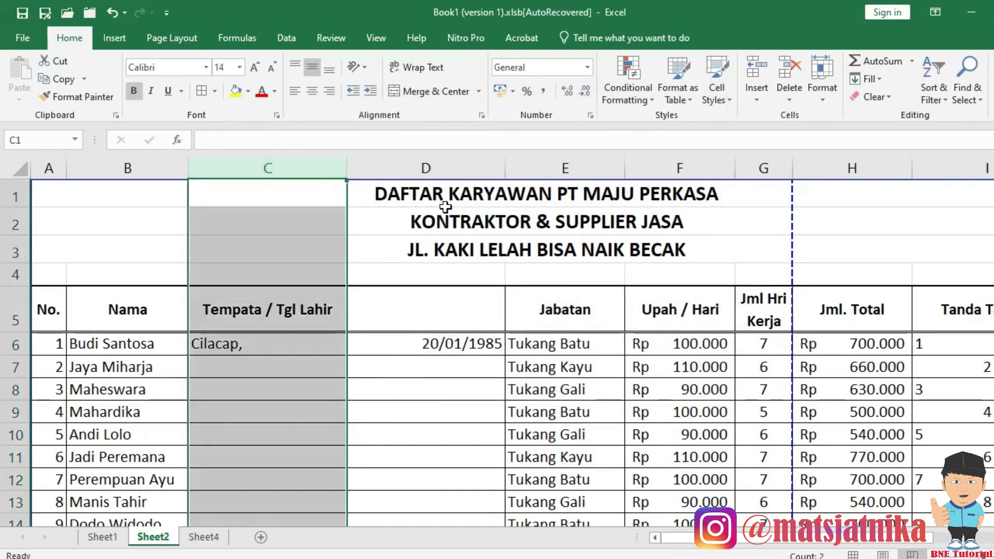
pyautogui.click(417, 167)
pyautogui.click(382, 386)
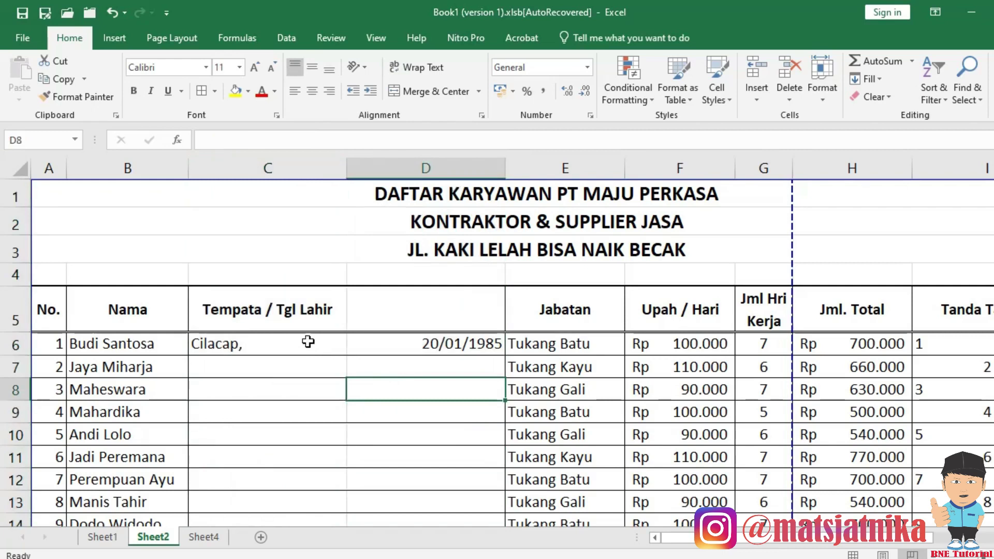
pyautogui.click(311, 342)
pyautogui.moveTo(346, 169); pyautogui.dragTo(250, 190)
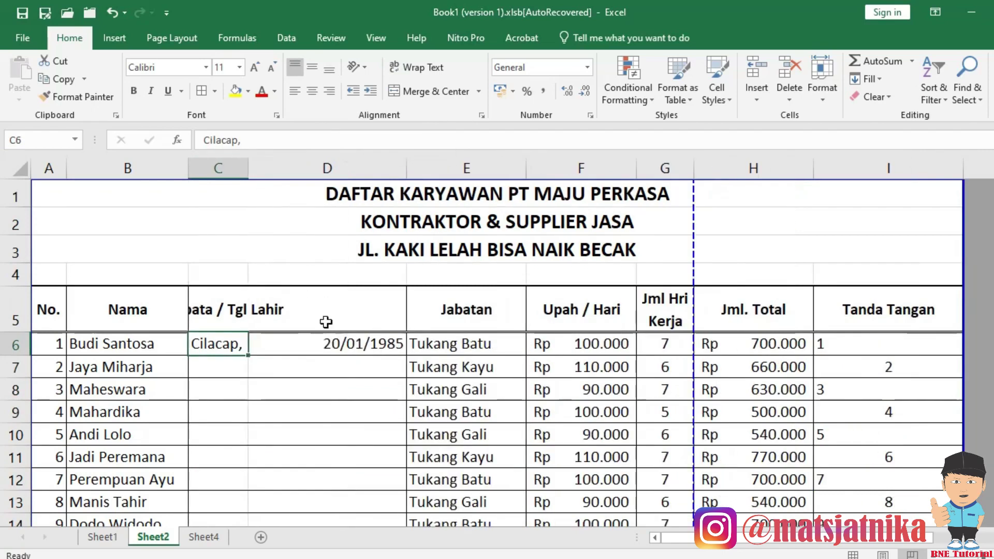
pyautogui.click(339, 344)
pyautogui.moveTo(407, 173); pyautogui.dragTo(378, 180)
pyautogui.click(336, 456)
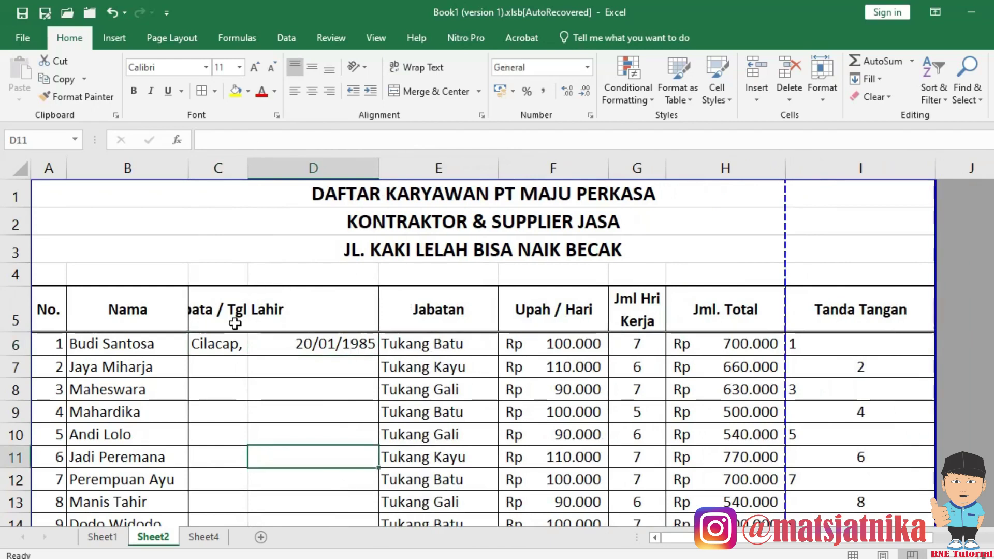
pyautogui.moveTo(230, 315); pyautogui.dragTo(290, 313)
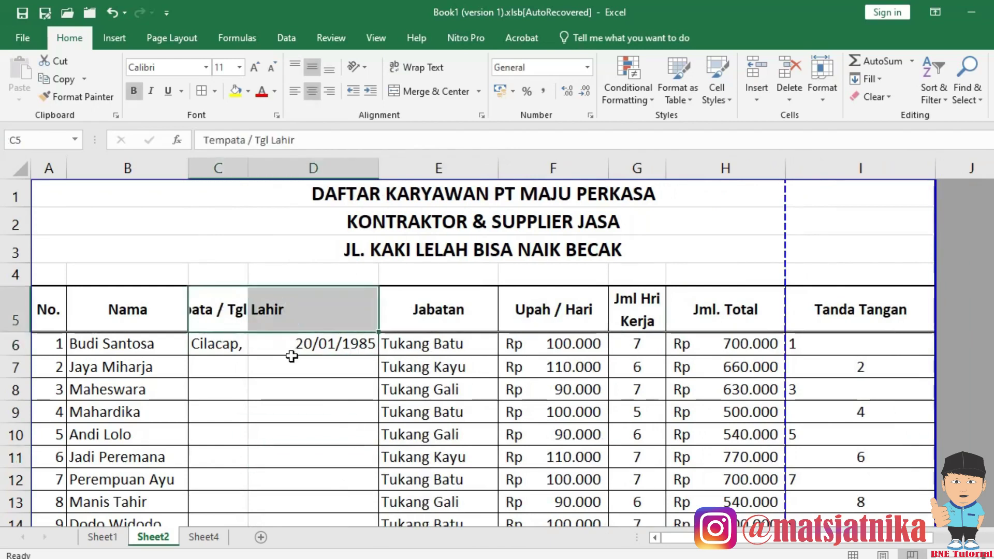
pyautogui.moveTo(52, 314); pyautogui.dragTo(844, 307)
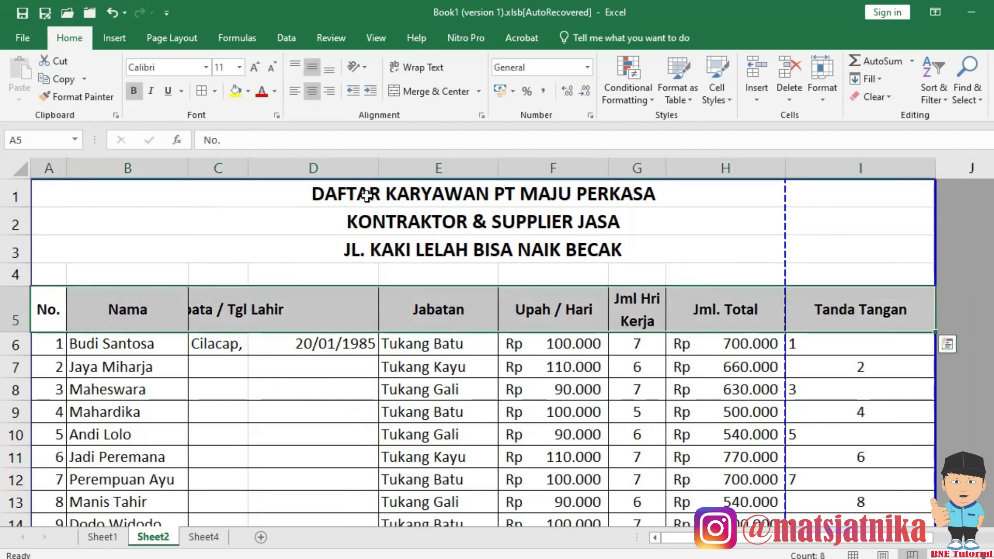
# Give the A5:I5 header row Center Across Selection horizontal alignment.
pyautogui.click(481, 116)
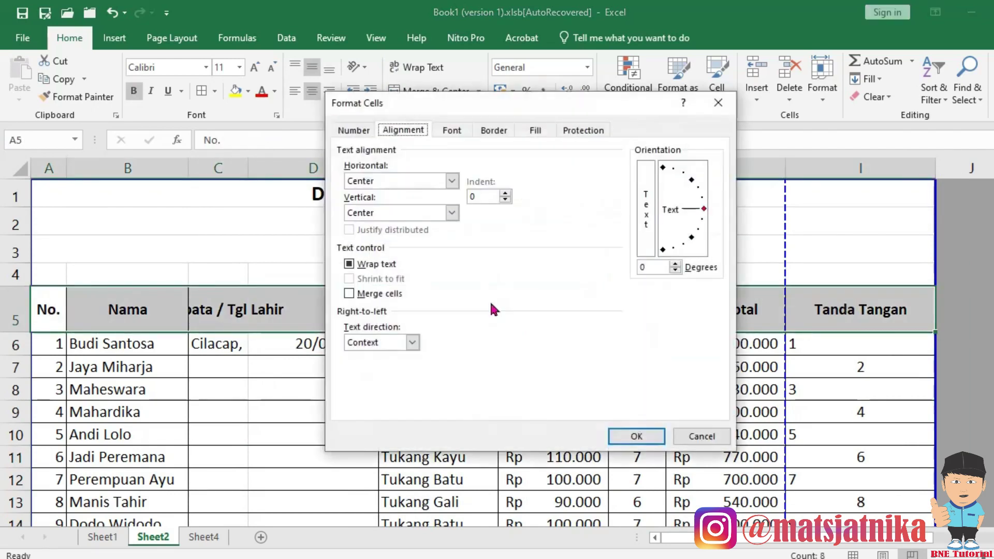
pyautogui.click(636, 435)
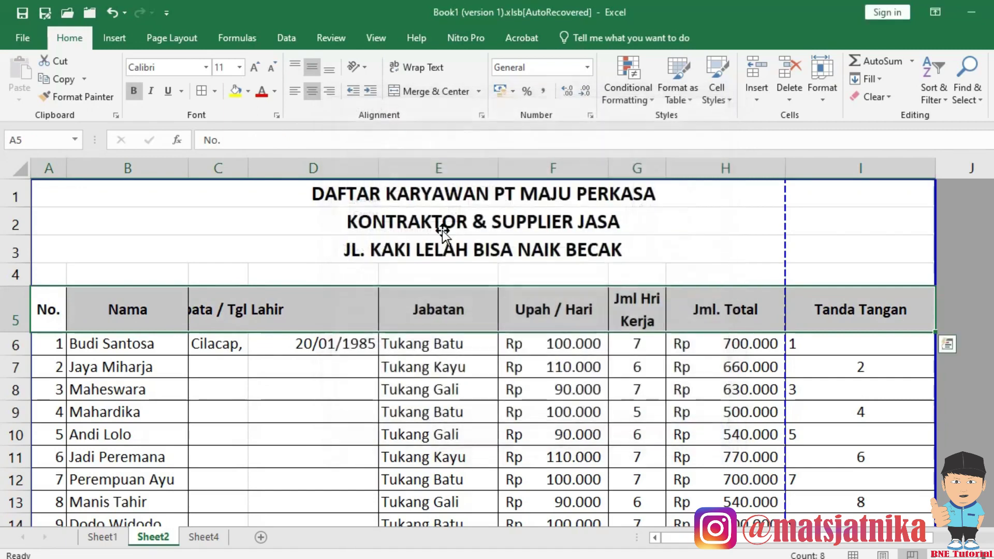
pyautogui.click(481, 117)
pyautogui.click(451, 181)
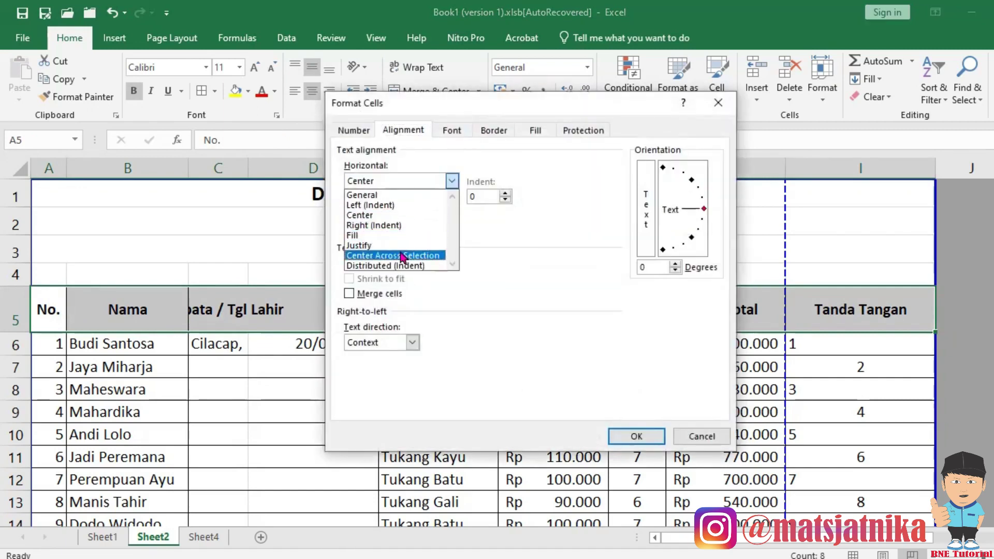
pyautogui.click(424, 256)
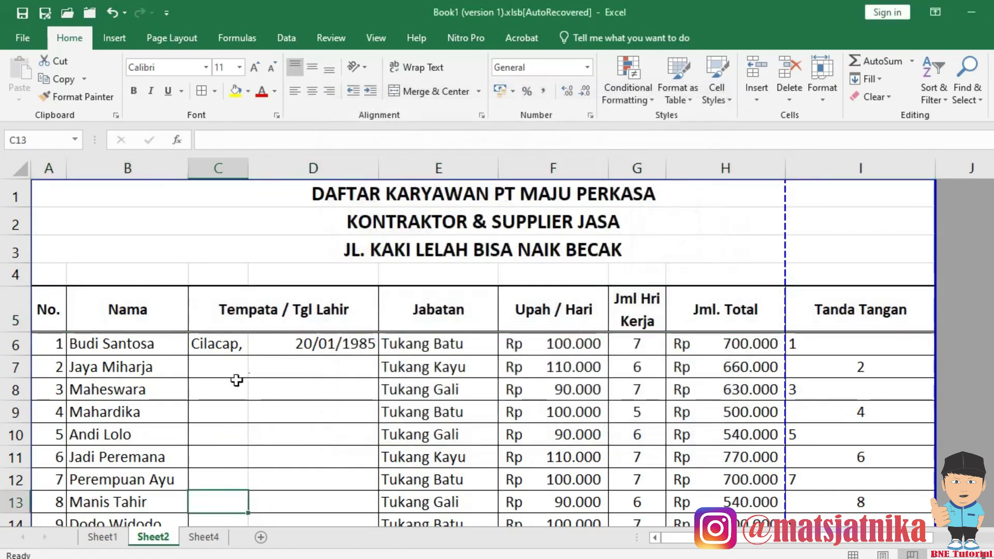
pyautogui.scroll(-1, 245, 382)
# Check the Date number format of the existing birth date in D6.
pyautogui.scroll(-1, 245, 382)
pyautogui.moveTo(245, 382); pyautogui.dragTo(292, 373)
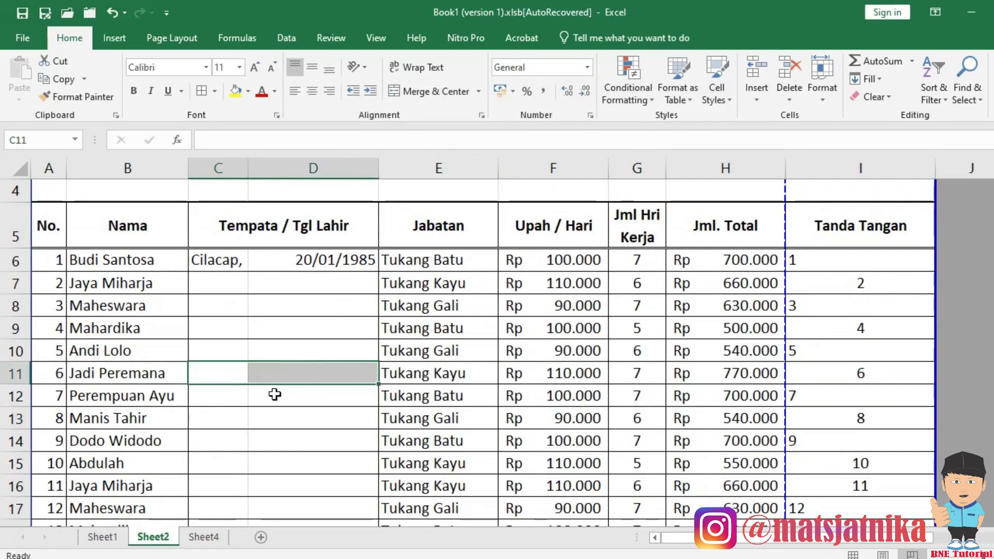
pyautogui.click(292, 425)
pyautogui.scroll(1, 282, 402)
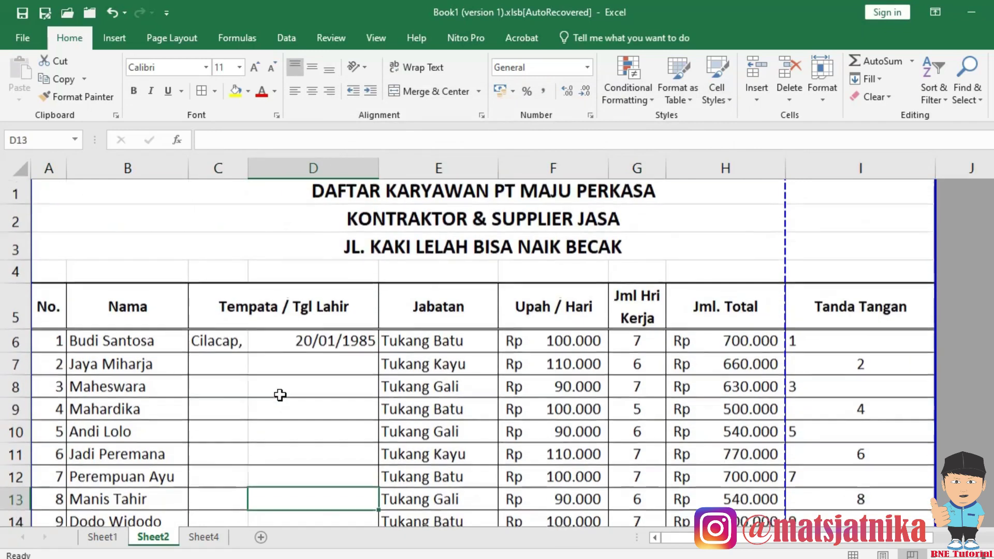
pyautogui.click(296, 345)
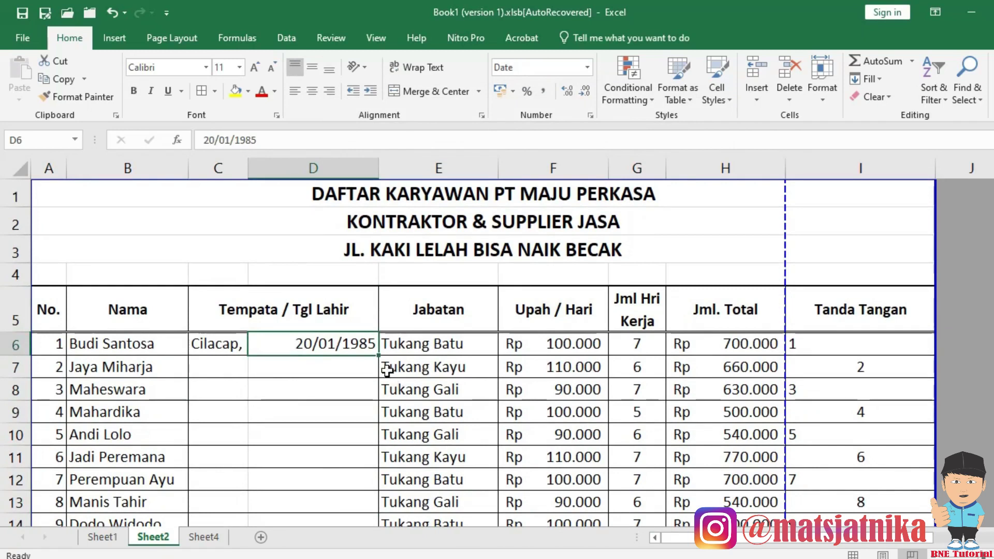
pyautogui.click(326, 410)
pyautogui.click(322, 347)
# Enter the birth date 14-7-1981 in D7 and compare it with D6.
pyautogui.click(323, 358)
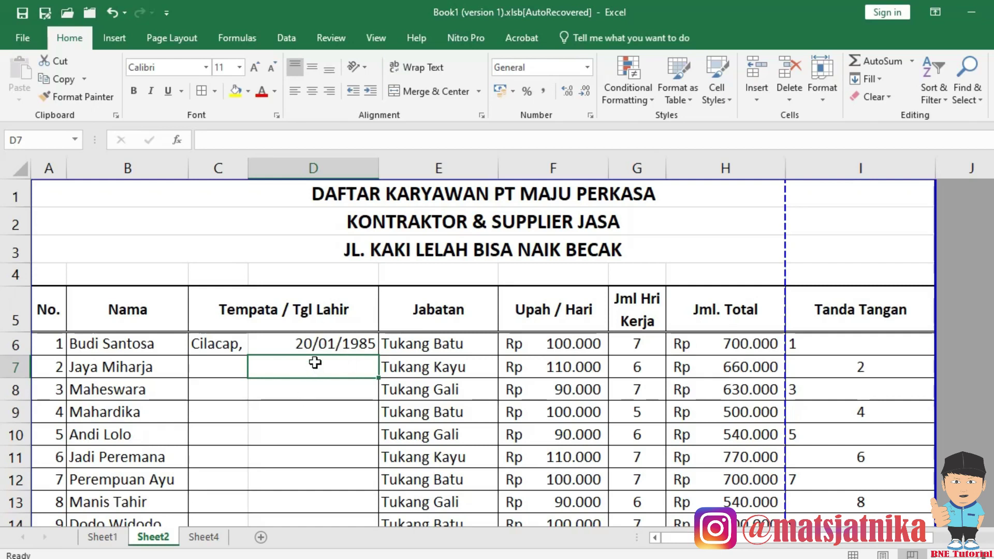
pyautogui.write('1')
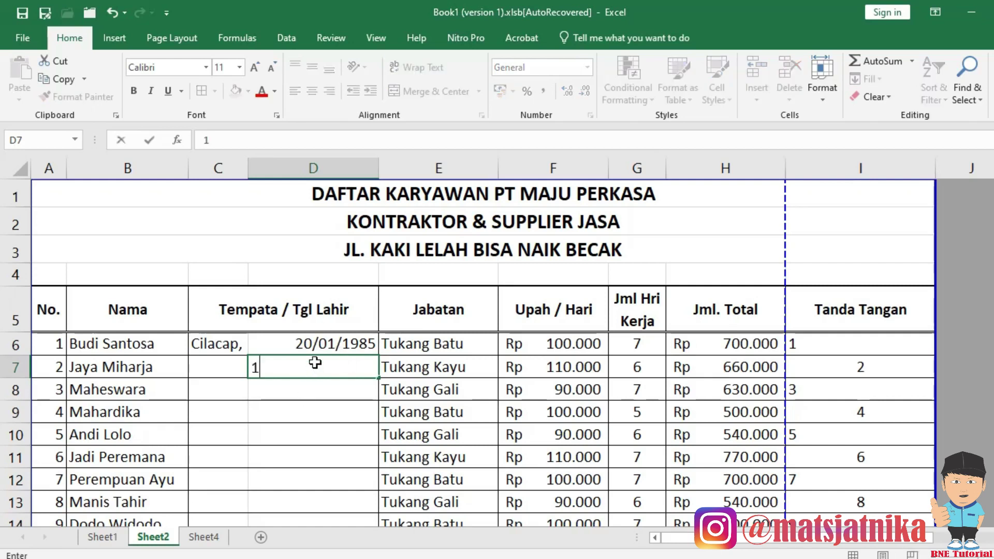
pyautogui.write('4-7-')
pyautogui.write('1981')
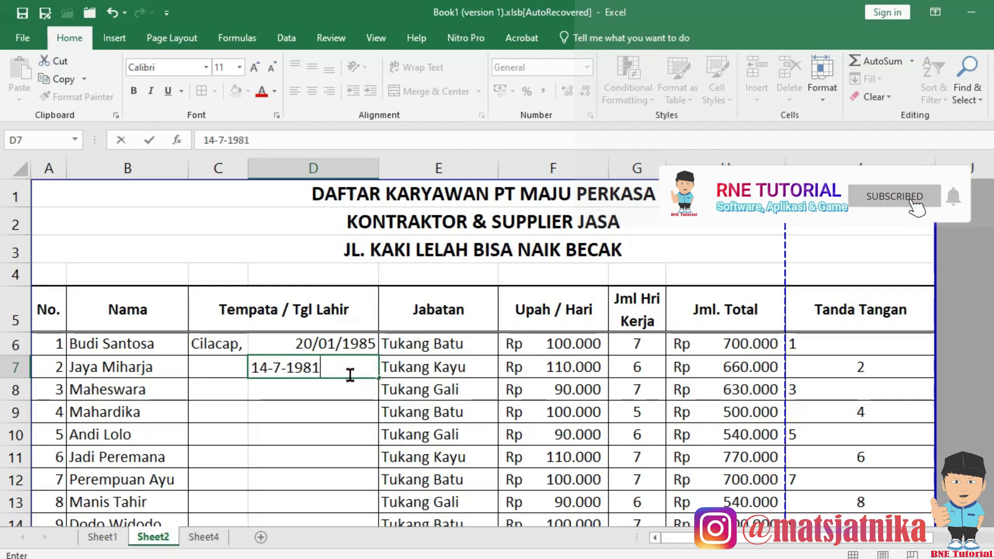
pyautogui.press('Return')
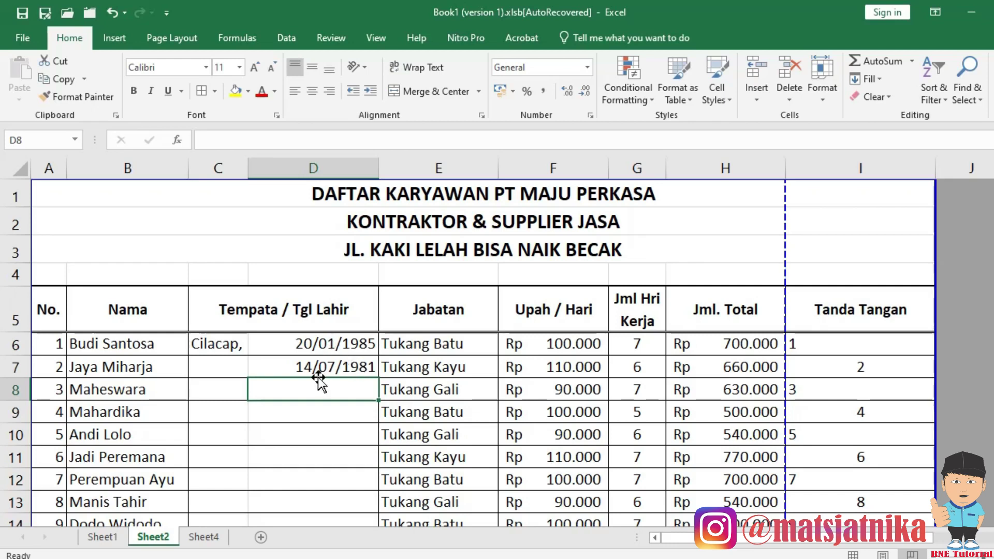
pyautogui.click(338, 343)
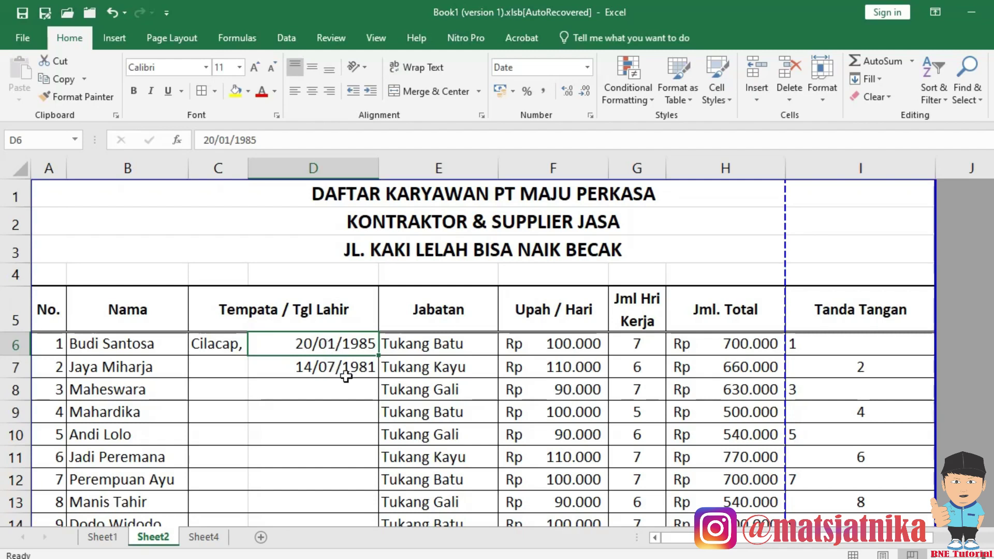
# Select the birth-date cells D6:D111 and open their Format Cells number settings.
pyautogui.scroll(-8, 344, 374)
pyautogui.scroll(-18, 345, 377)
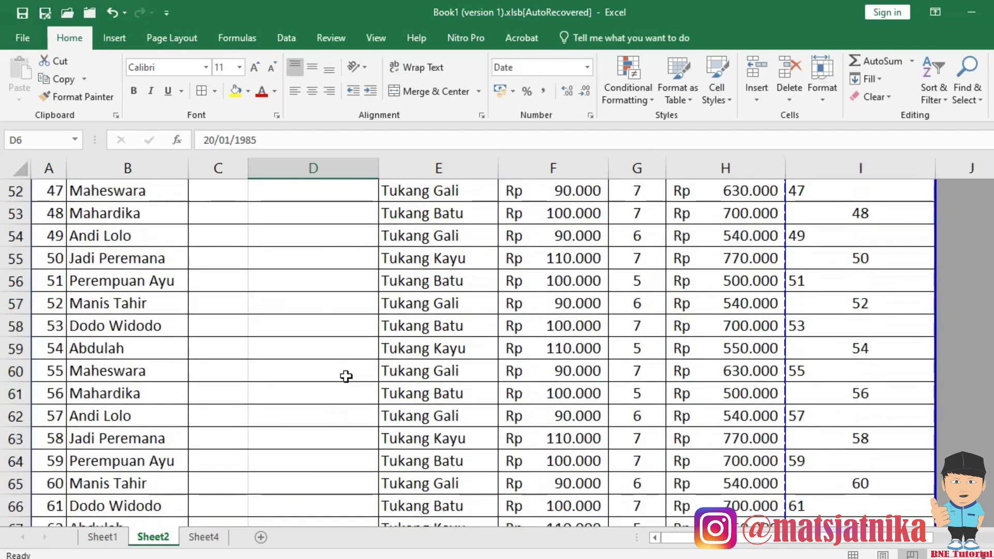
pyautogui.scroll(-8, 352, 391)
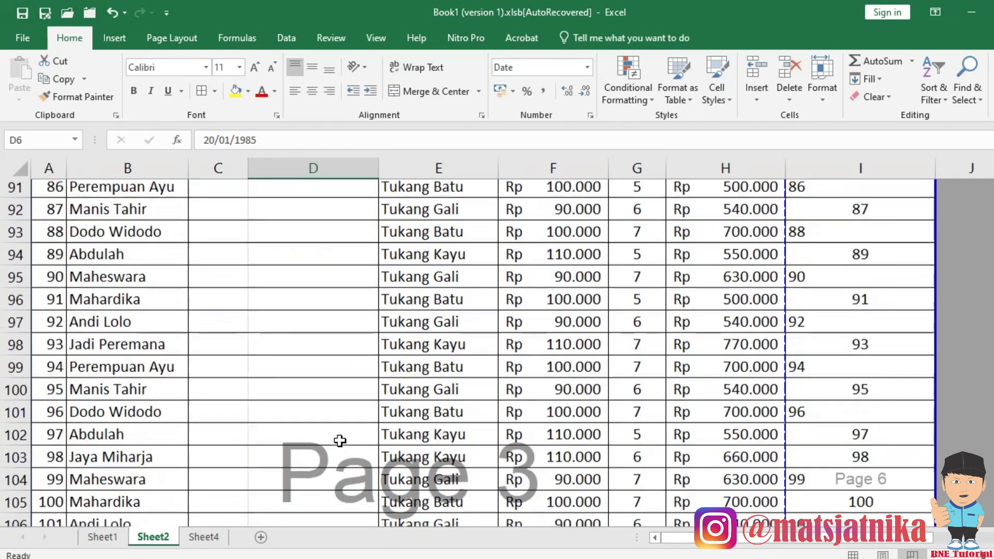
pyautogui.keyDown('shift'); pyautogui.click(333, 373); pyautogui.keyUp('shift')
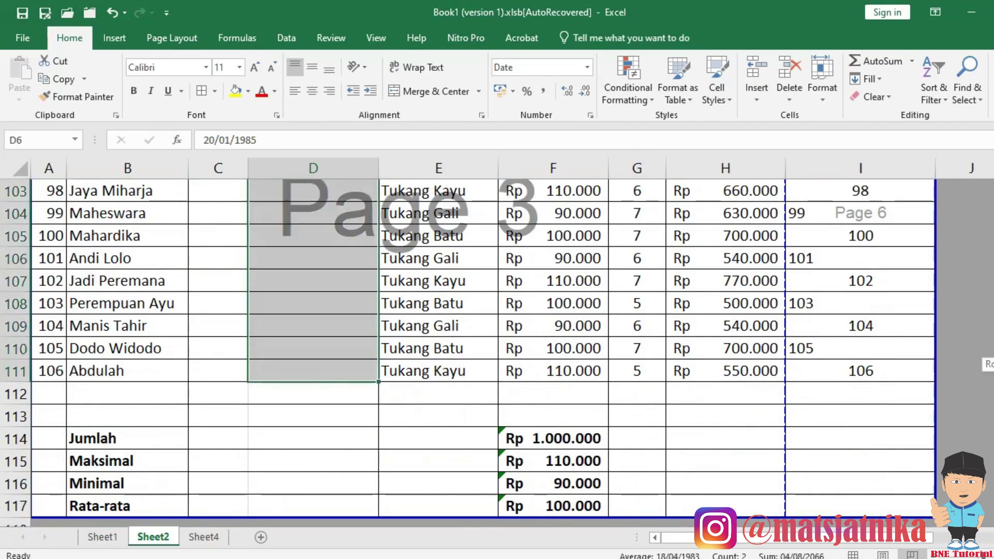
pyautogui.scroll(20, 331, 370)
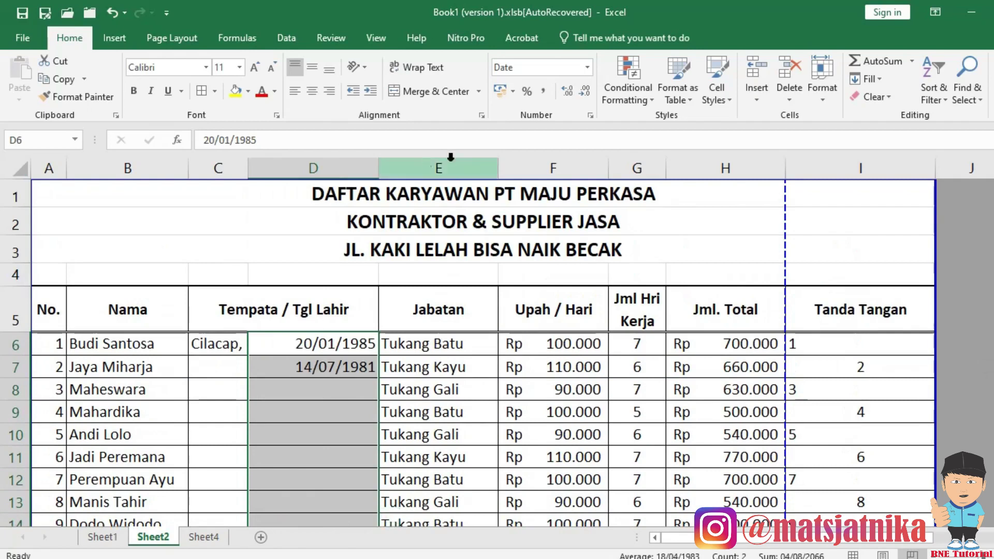
pyautogui.click(591, 116)
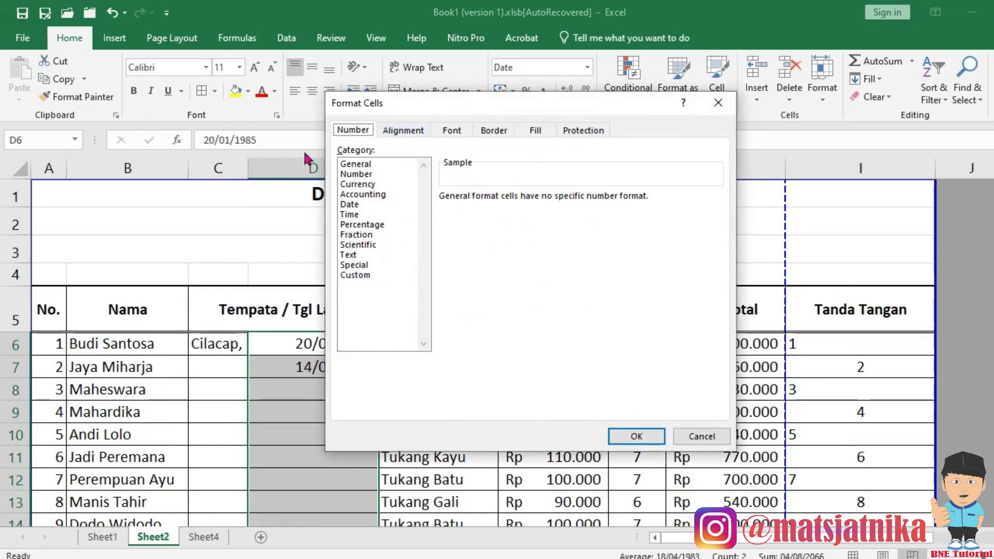
# Choose the Date category and set the date locale to Indonesian.
pyautogui.click(354, 205)
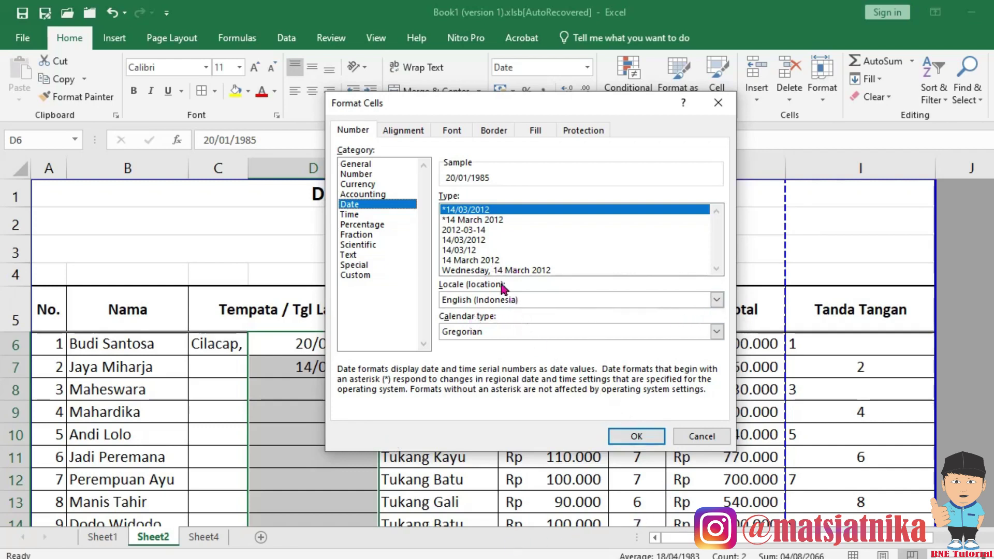
pyautogui.click(466, 222)
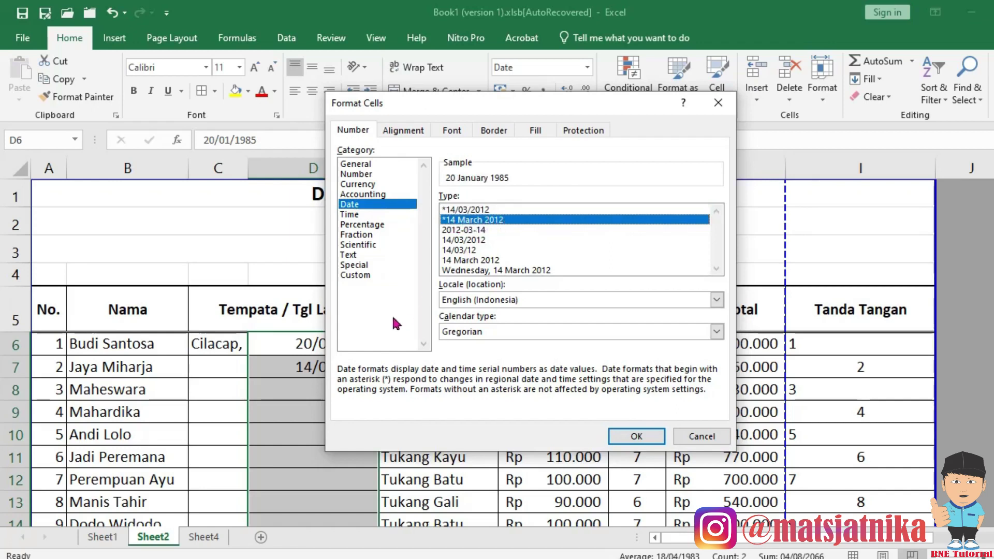
pyautogui.click(716, 331)
pyautogui.click(716, 331)
pyautogui.click(717, 300)
pyautogui.scroll(-4, 518, 344)
pyautogui.scroll(-6, 530, 334)
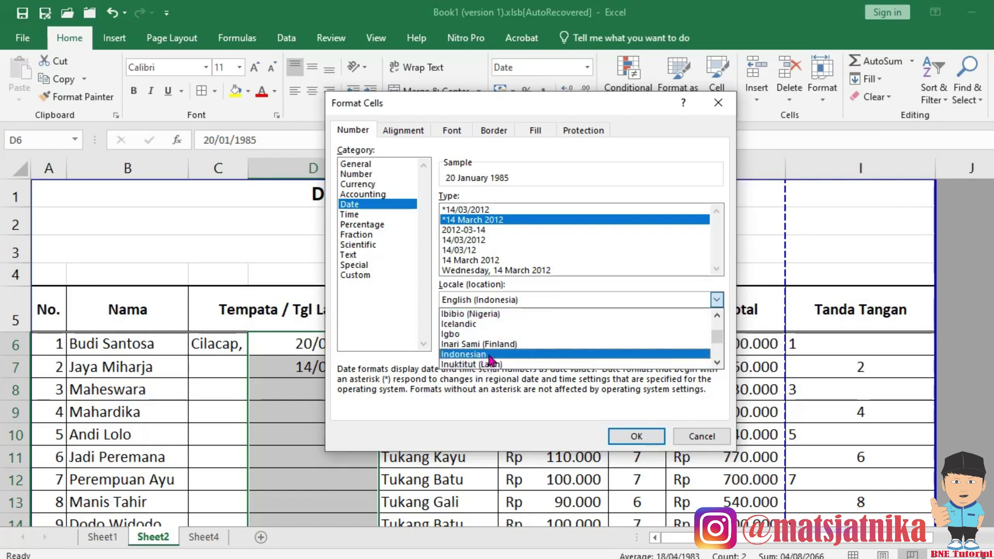
pyautogui.click(486, 355)
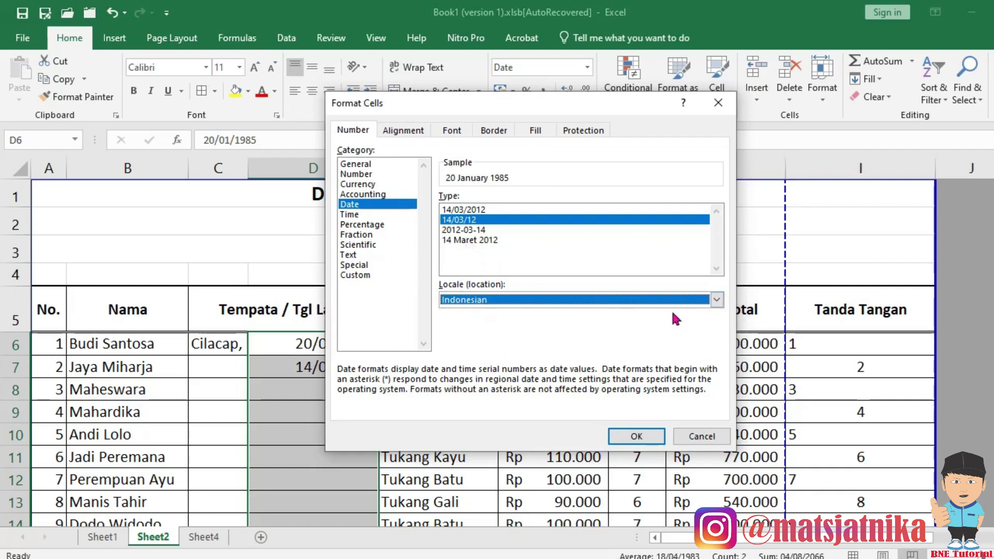
# Apply the Indonesian long date style 14 Maret 2012 and left-align the birth dates.
pyautogui.click(717, 301)
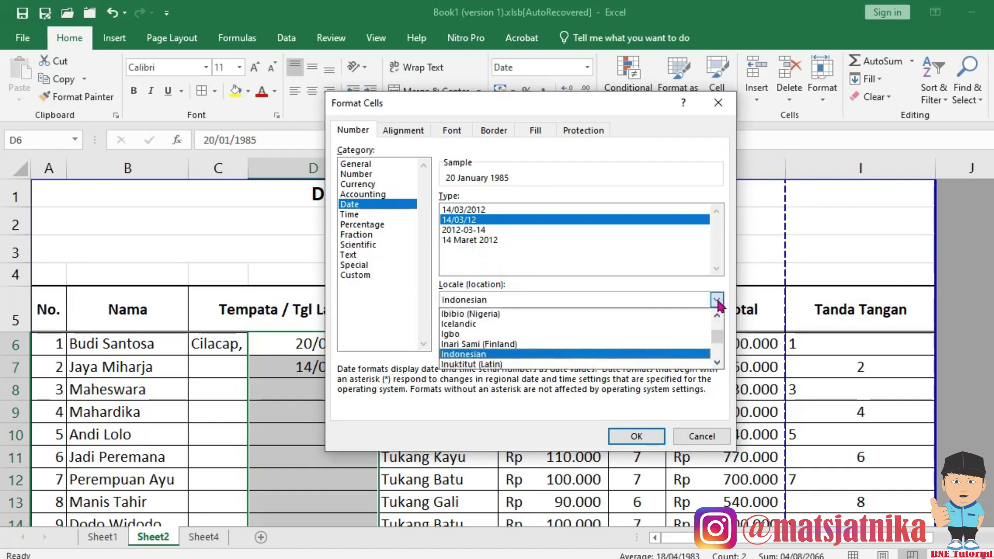
pyautogui.scroll(-1, 539, 354)
pyautogui.scroll(1, 529, 353)
pyautogui.scroll(1, 531, 357)
pyautogui.click(483, 344)
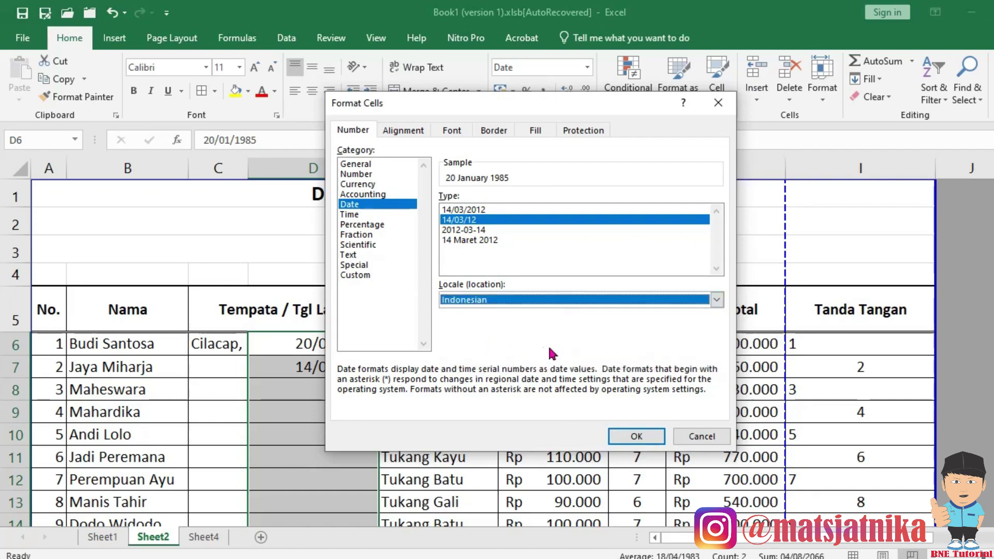
pyautogui.click(468, 240)
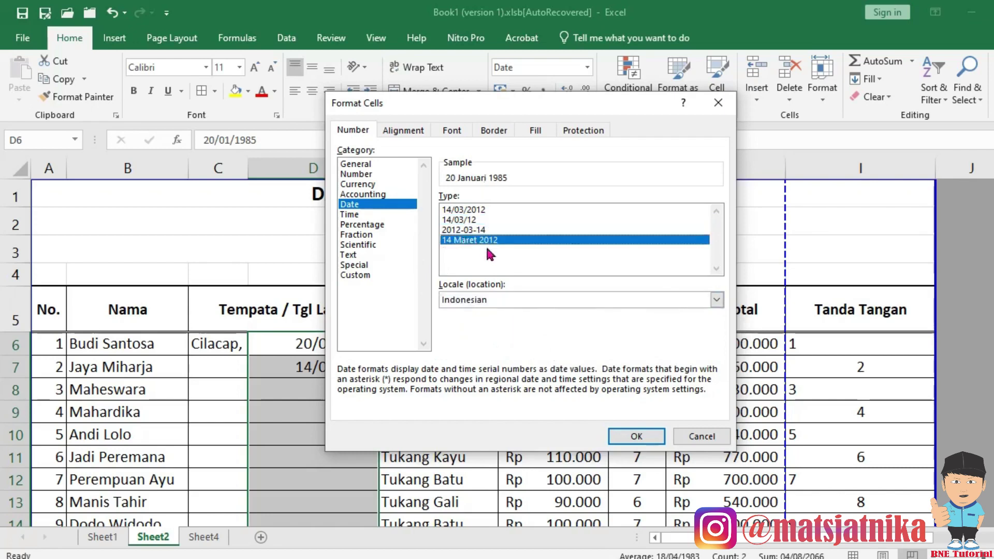
pyautogui.click(636, 436)
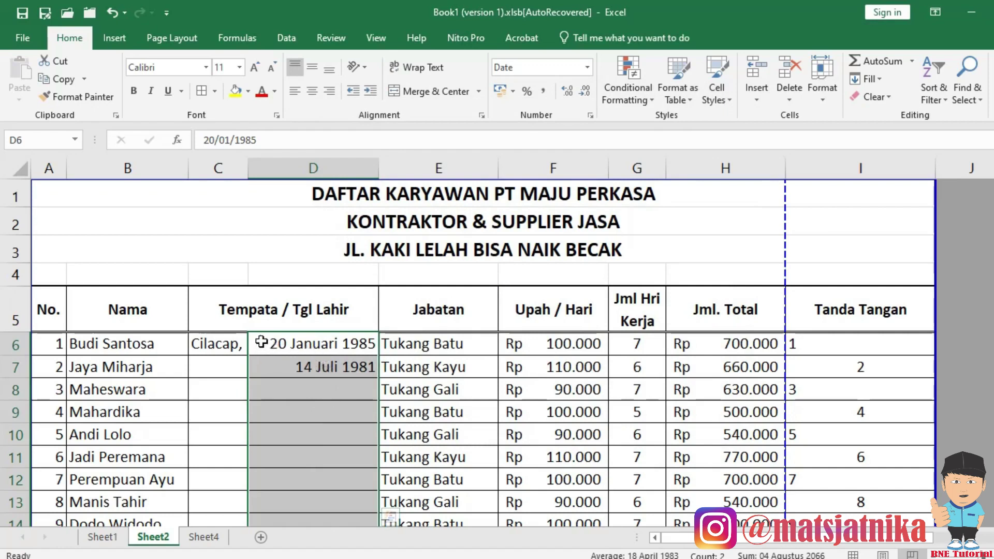
pyautogui.click(296, 96)
# Enter birth dates 20-5-85 in D8 and 30-4-99 in D9.
pyautogui.click(216, 357)
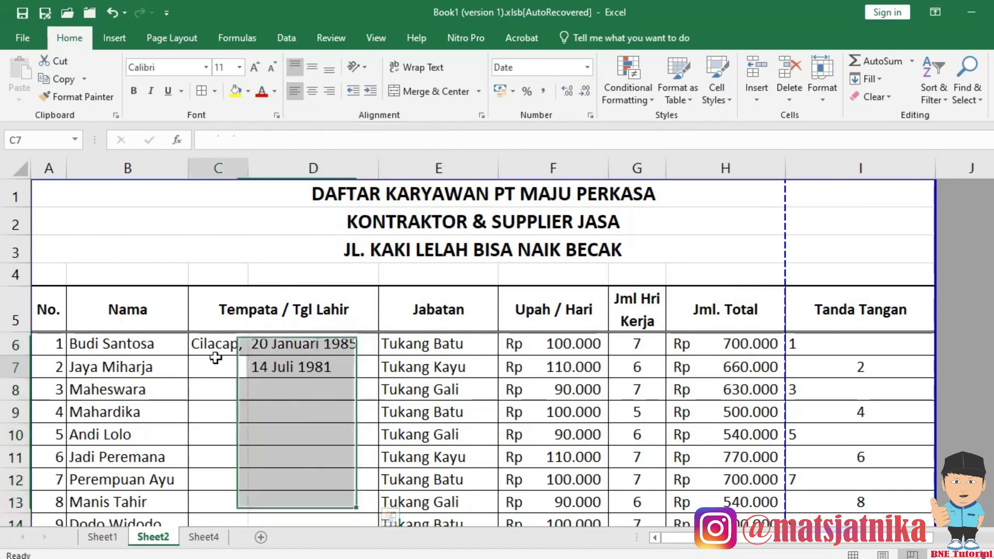
pyautogui.scroll(-1, 322, 383)
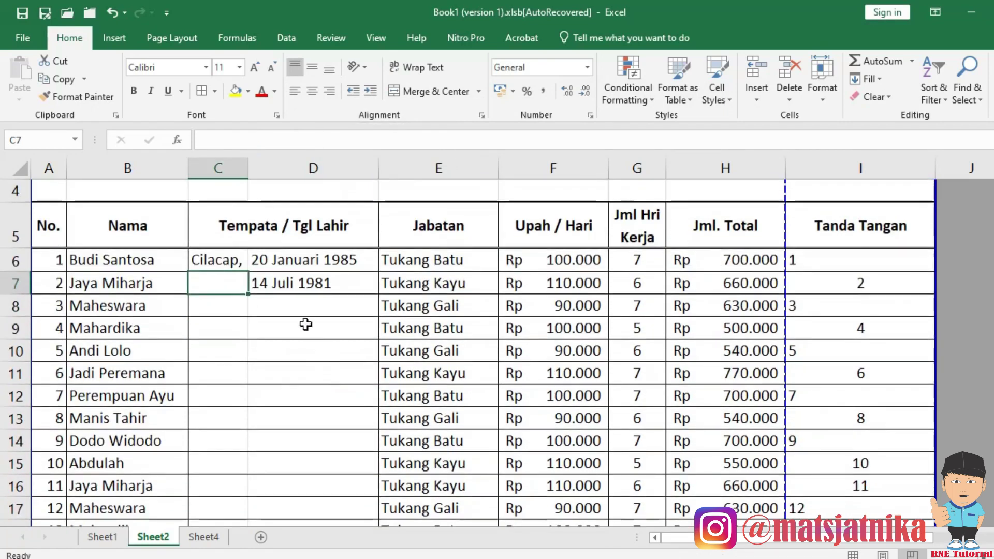
pyautogui.click(307, 306)
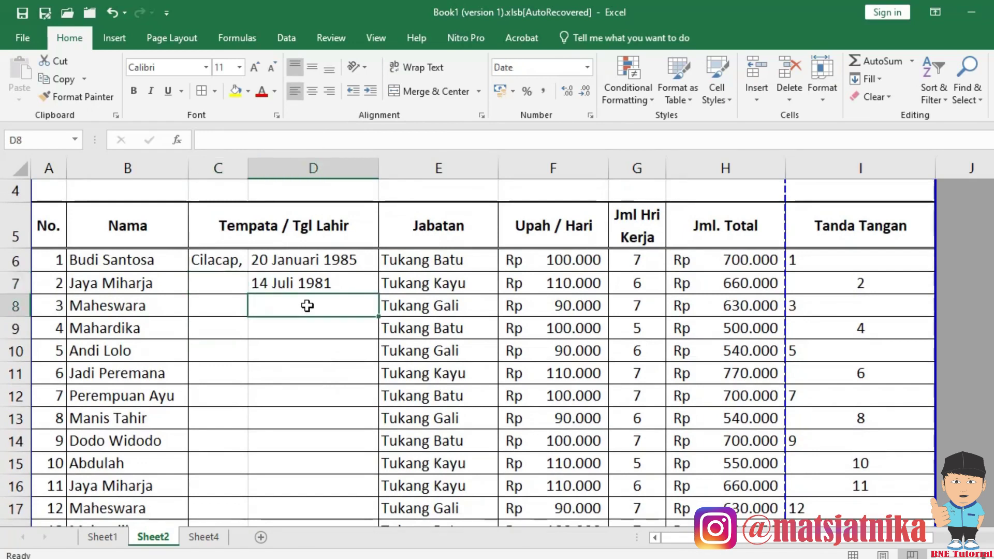
pyautogui.write('20-5-85')
pyautogui.press('Return')
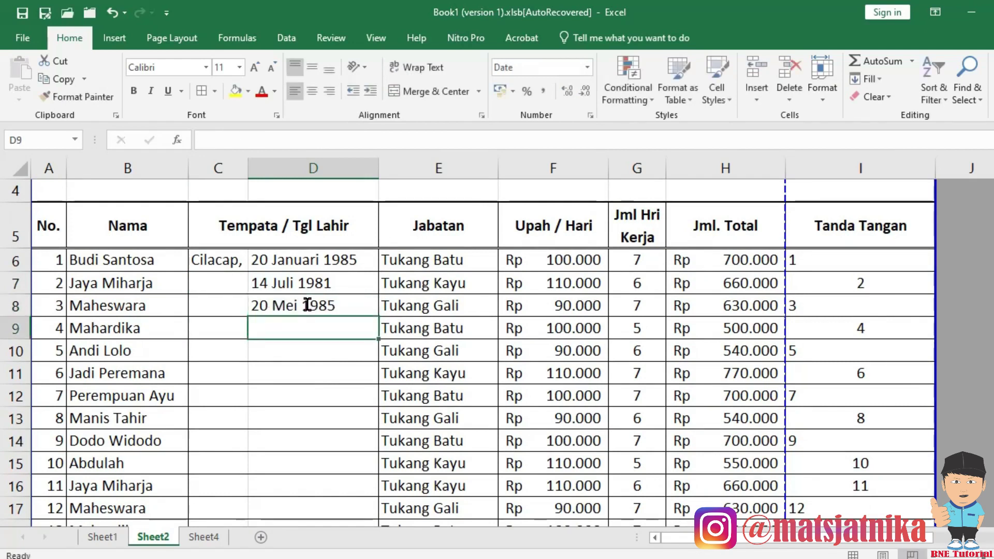
pyautogui.write('30-')
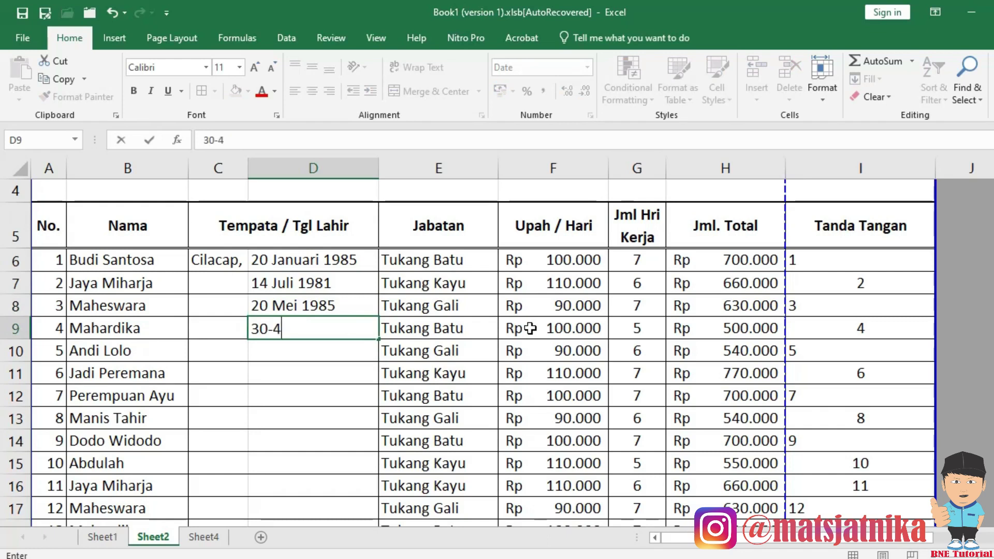
pyautogui.write('4-99')
pyautogui.press('Return')
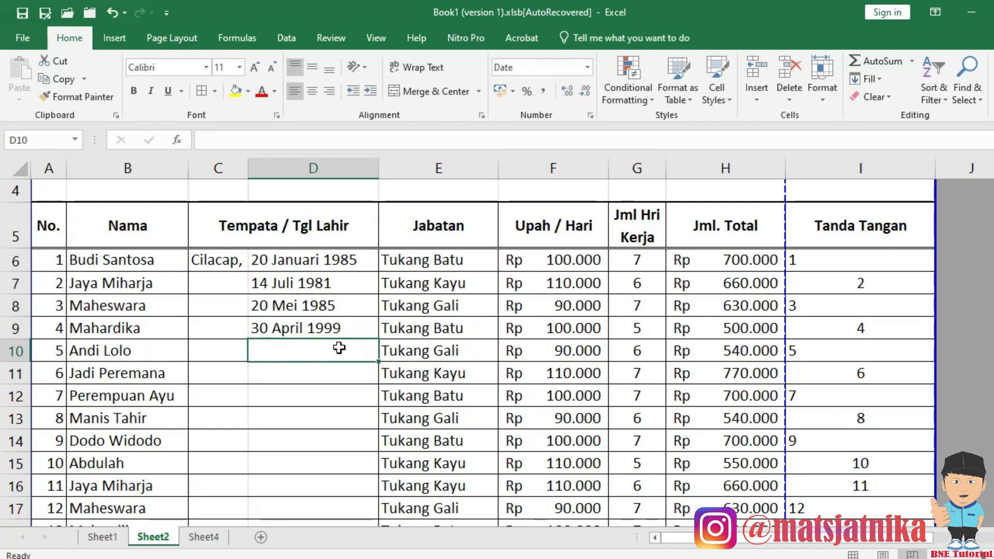
# Enter birthplaces Jakarta, Surabaya, Purwokerto, Tegal and Madura down C7:C11.
pyautogui.click(219, 290)
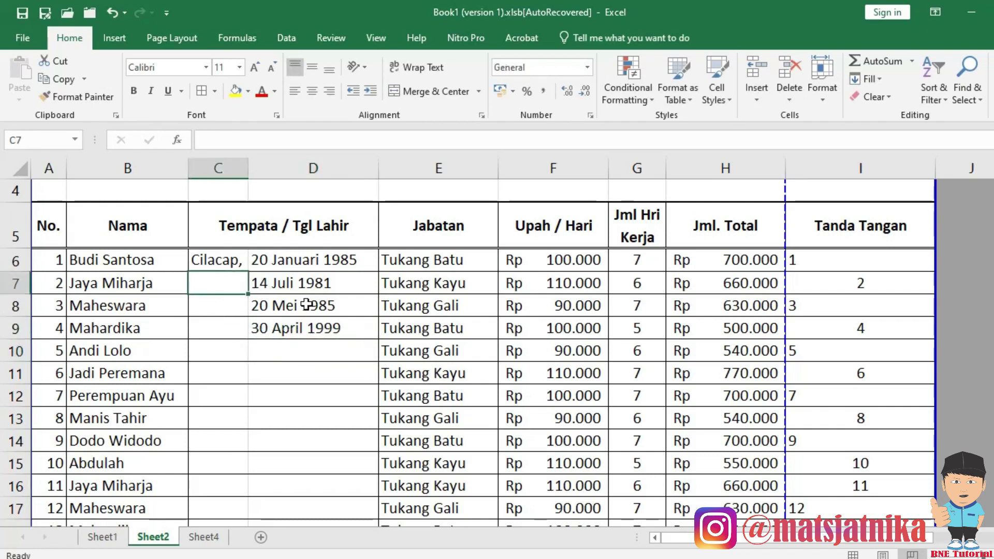
pyautogui.write('Jakarta,')
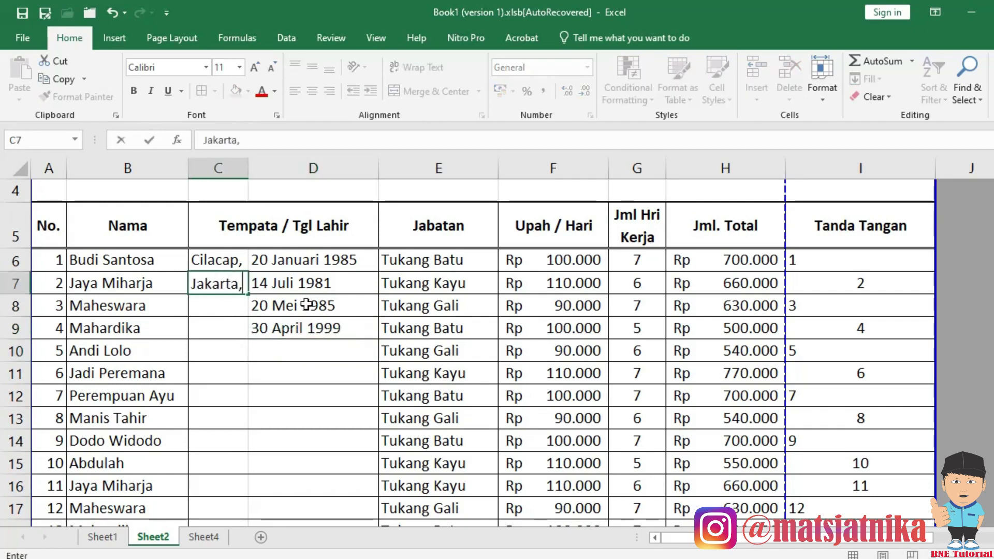
pyautogui.press('Return')
pyautogui.write('Surabaya,')
pyautogui.press('Return')
pyautogui.write('PUrwokerto,')
pyautogui.press('Return')
pyautogui.write('Tegal,')
pyautogui.press('Return')
pyautogui.write('Madura,')
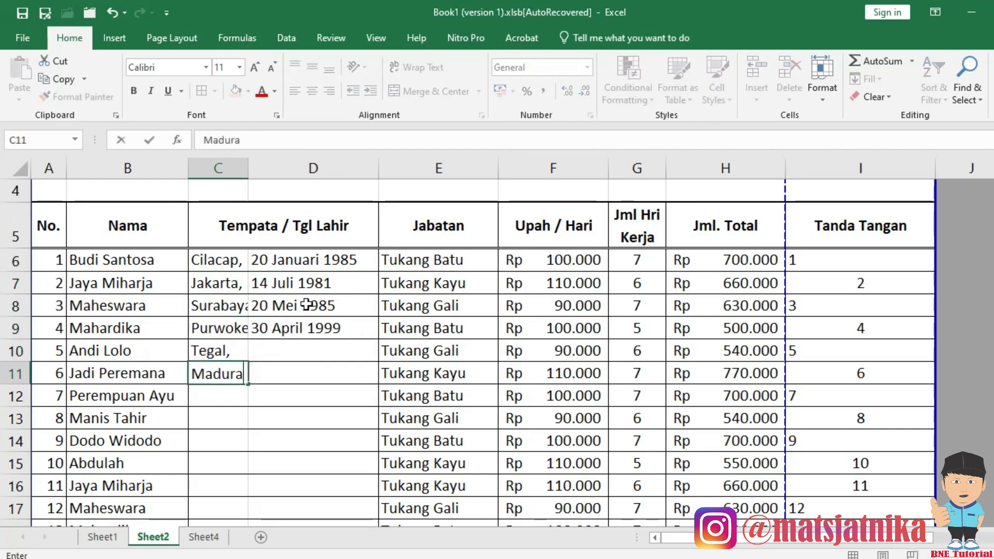
pyautogui.press('Return')
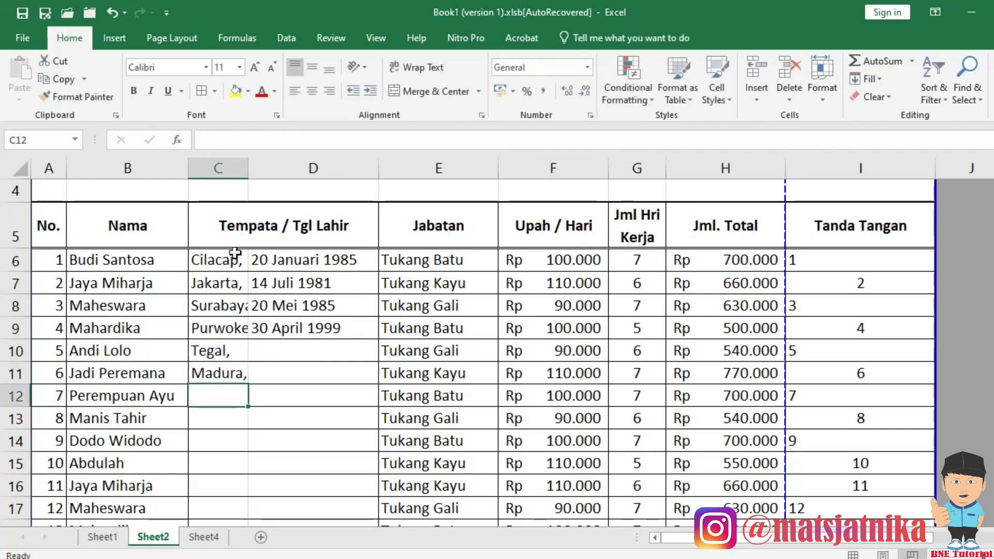
pyautogui.click(232, 259)
# AutoFit column C to birthplaces C6:C16 and column D to dates D6:D15.
pyautogui.moveTo(231, 259); pyautogui.dragTo(230, 402)
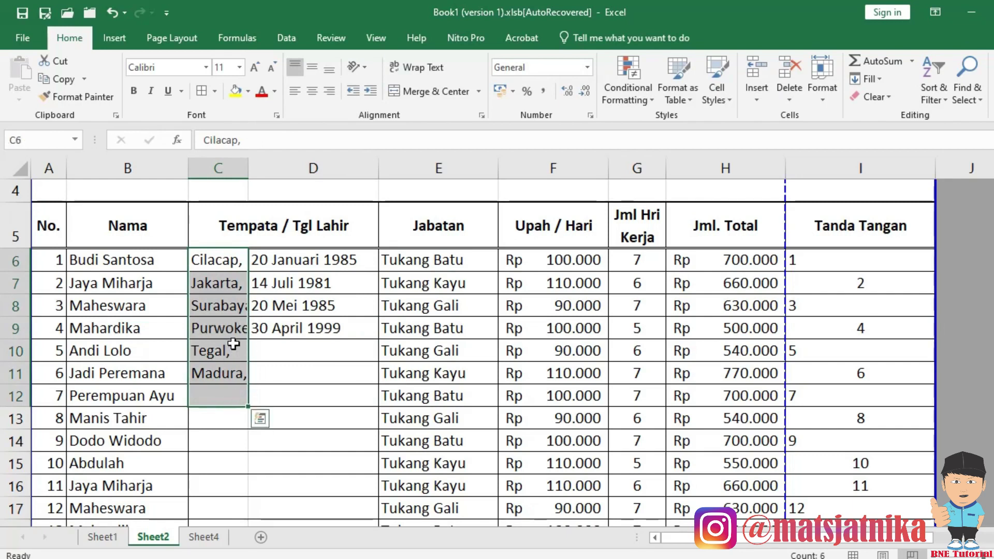
pyautogui.moveTo(233, 262); pyautogui.dragTo(227, 486)
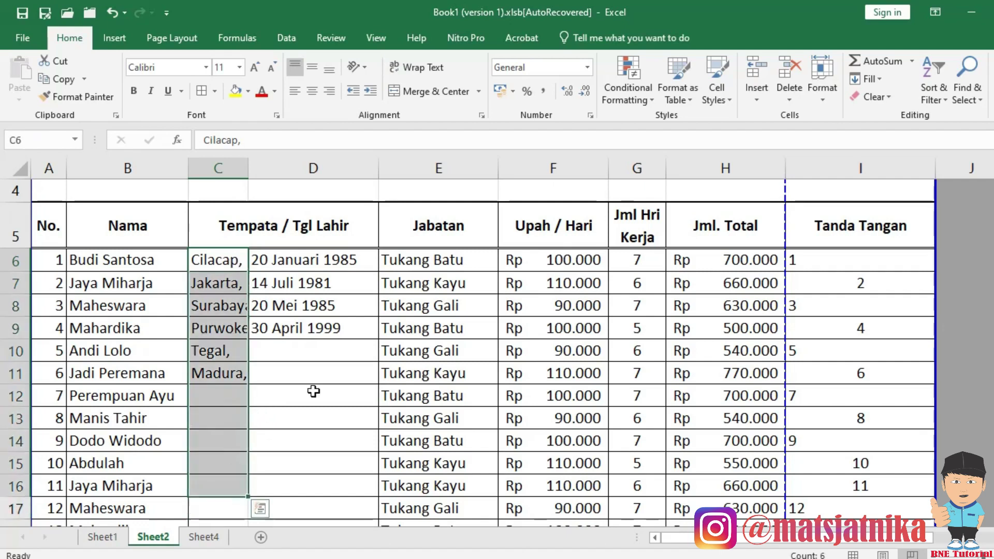
pyautogui.click(823, 91)
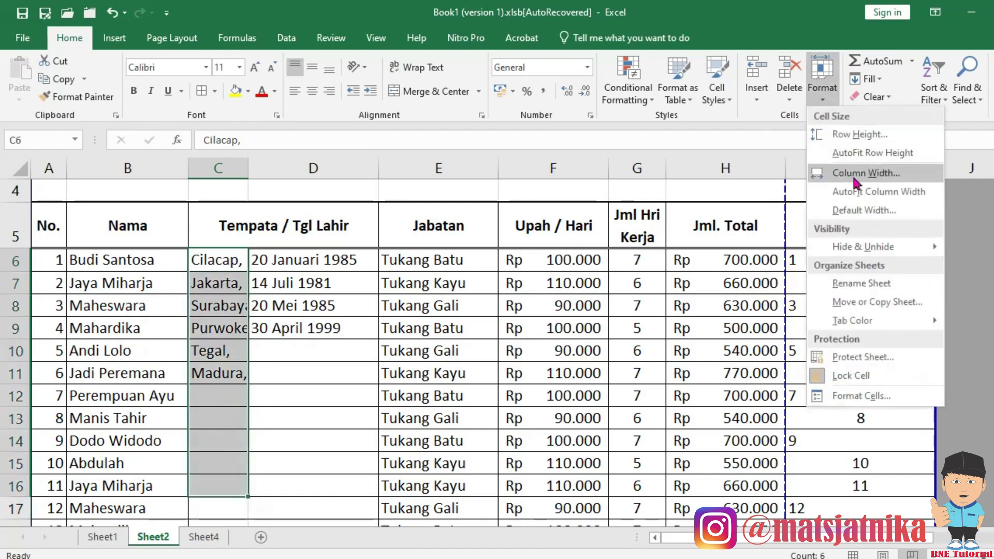
pyautogui.click(859, 192)
pyautogui.moveTo(386, 262); pyautogui.dragTo(371, 469)
pyautogui.click(823, 90)
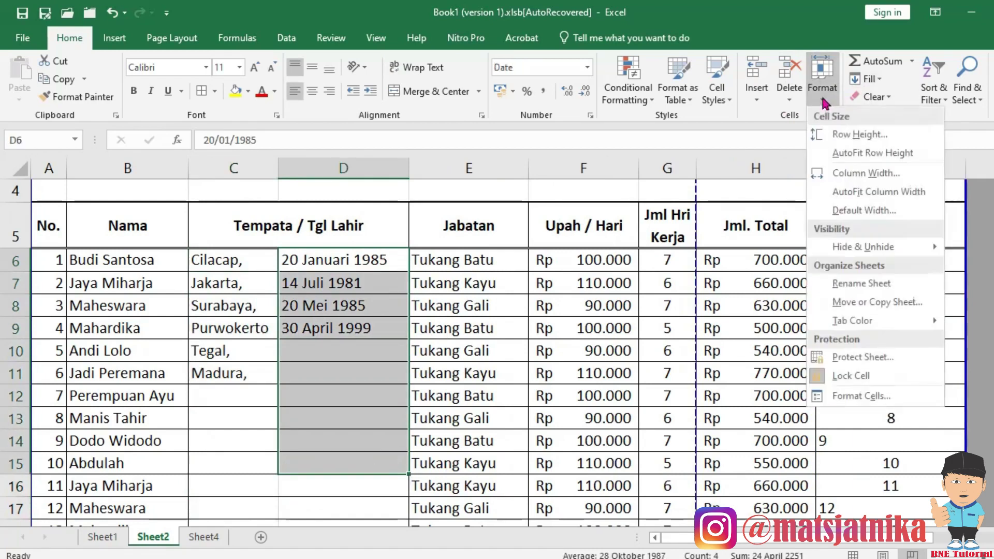
pyautogui.click(873, 194)
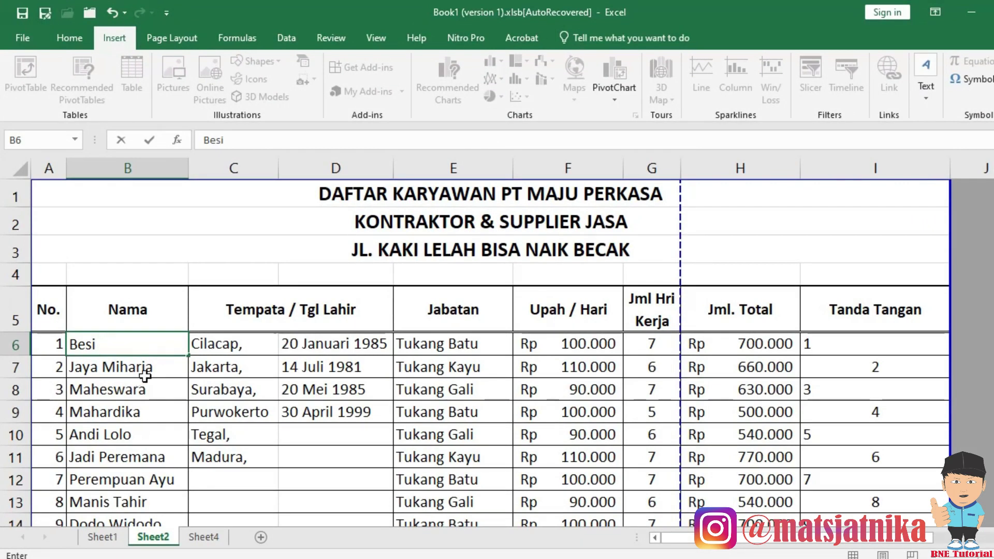
pyautogui.click(143, 348)
pyautogui.click(991, 191)
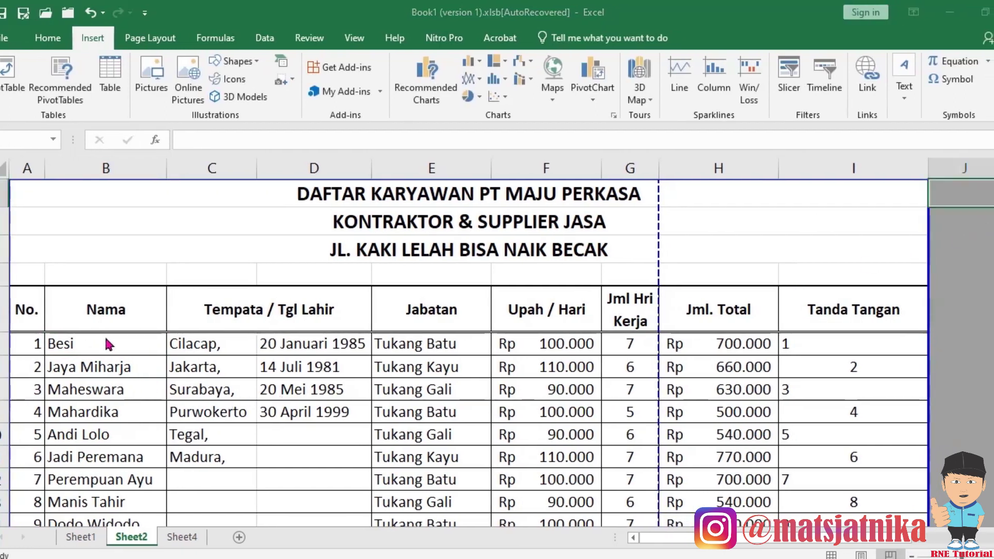
pyautogui.press('F2')
pyautogui.click(114, 345)
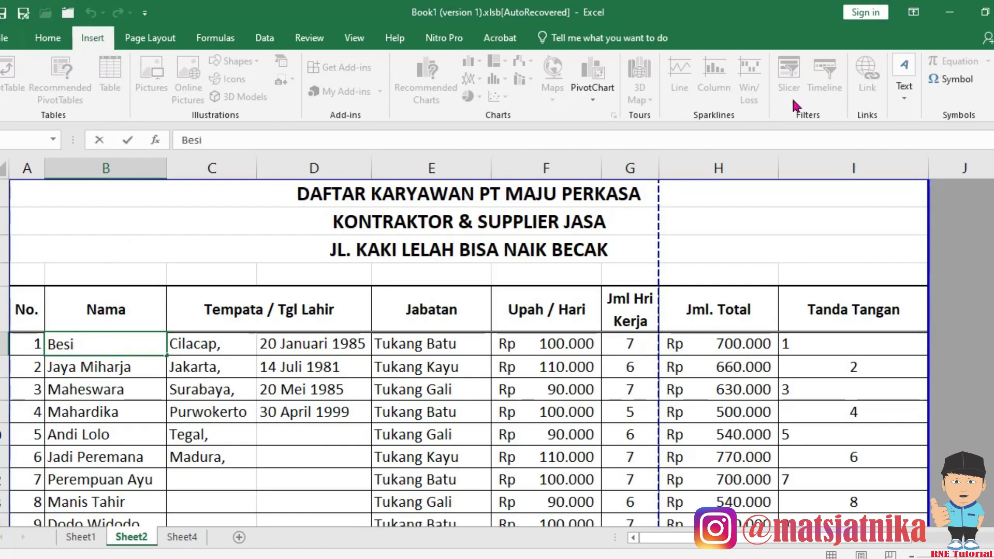
pyautogui.click(951, 83)
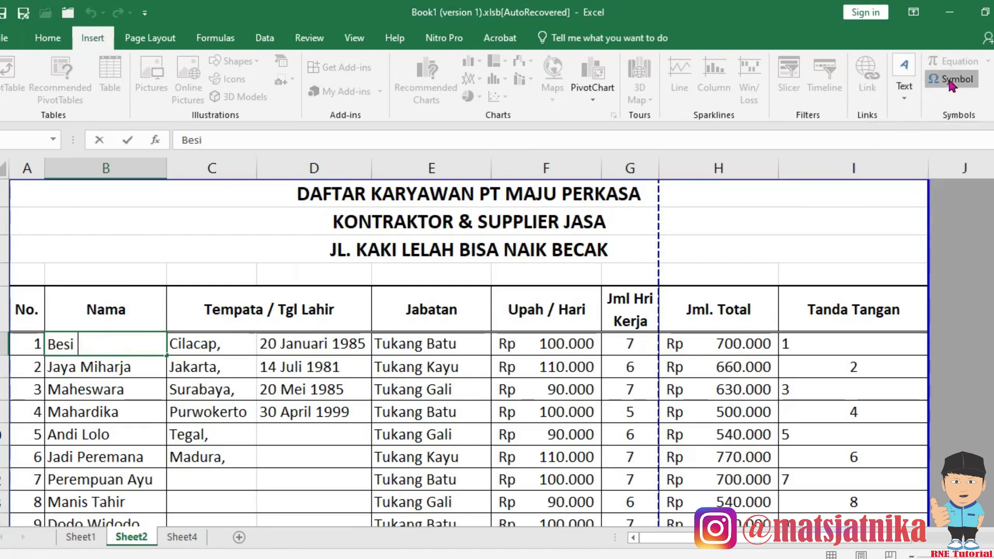
# Switch the Symbol dialog's font to Symbol.
pyautogui.click(707, 292)
pyautogui.click(707, 292)
pyautogui.click(707, 292)
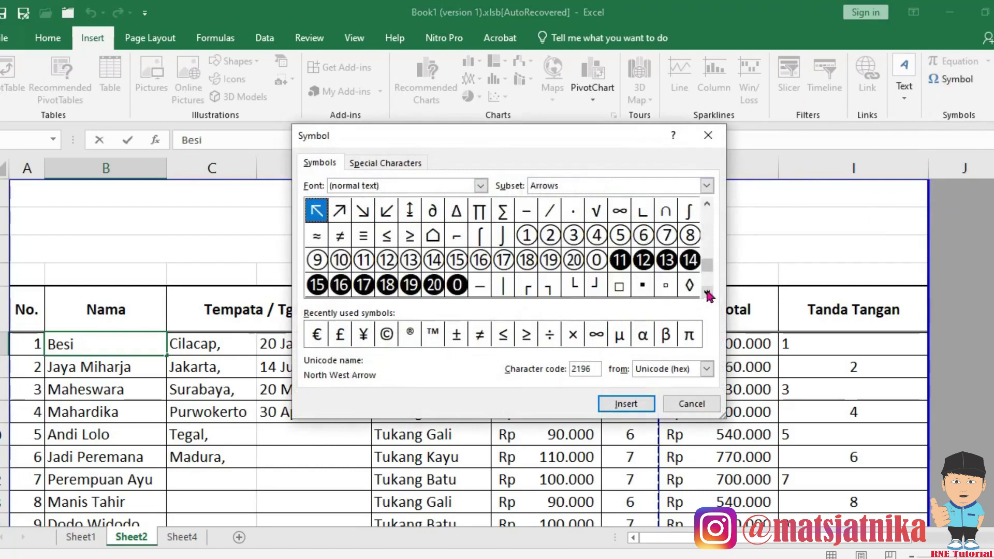
pyautogui.moveTo(710, 200); pyautogui.dragTo(709, 197)
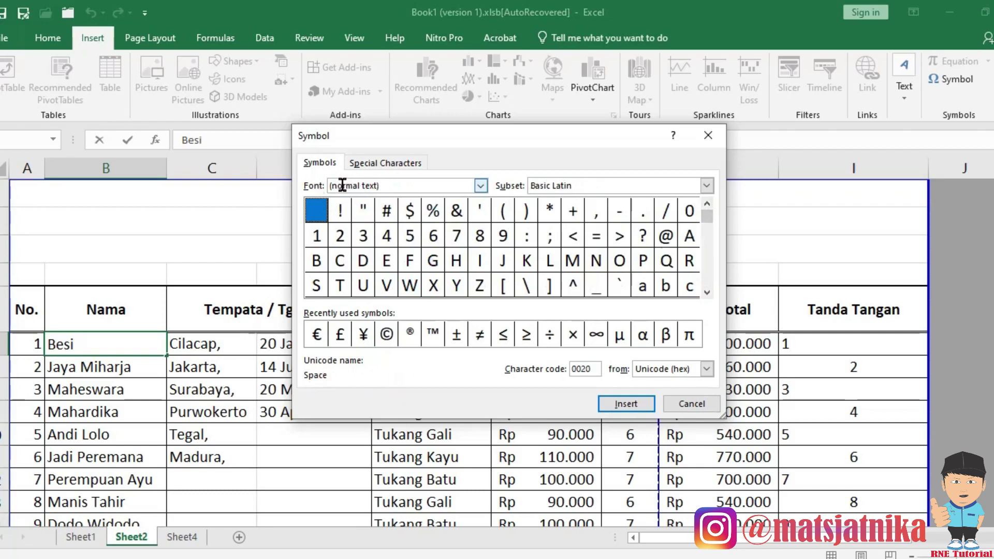
pyautogui.click(481, 185)
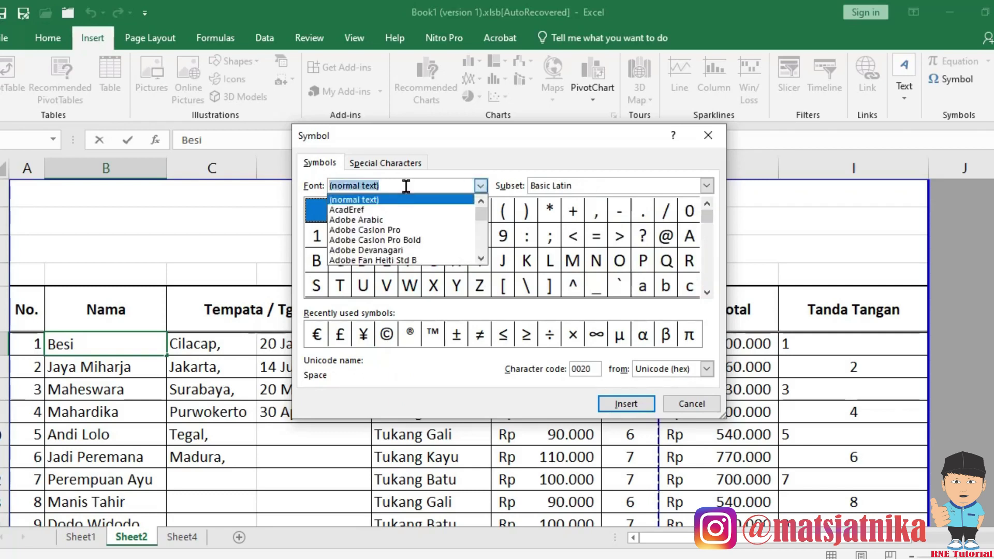
pyautogui.write('s')
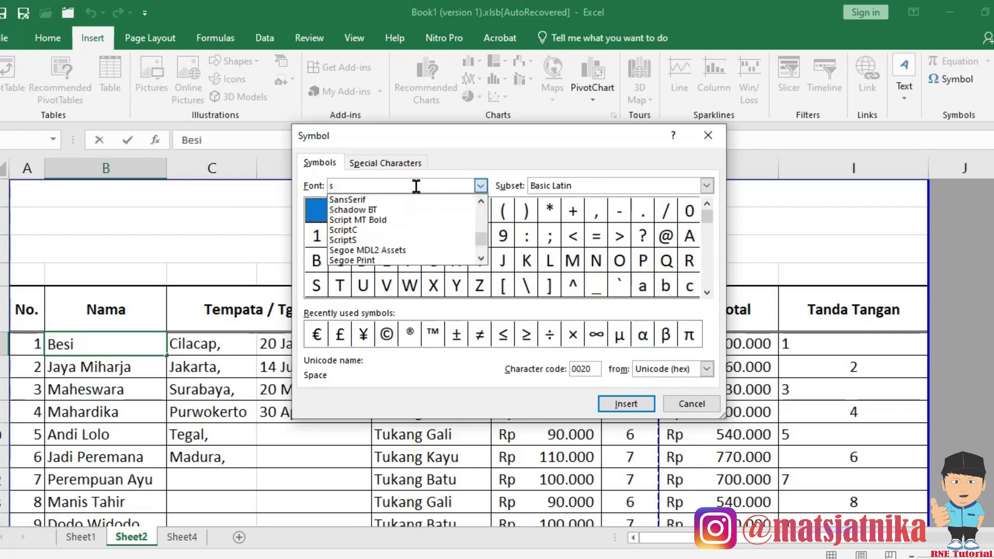
pyautogui.write('y')
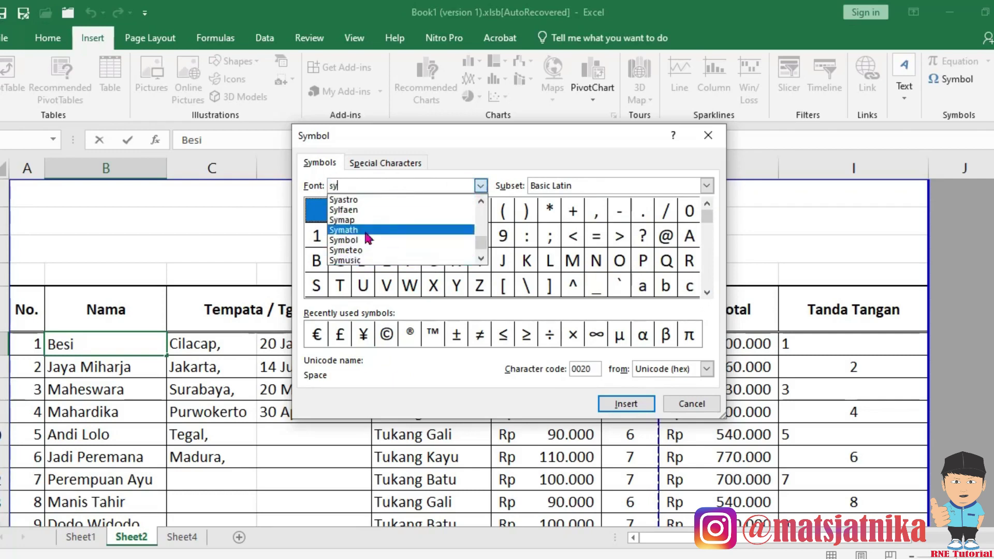
pyautogui.click(359, 240)
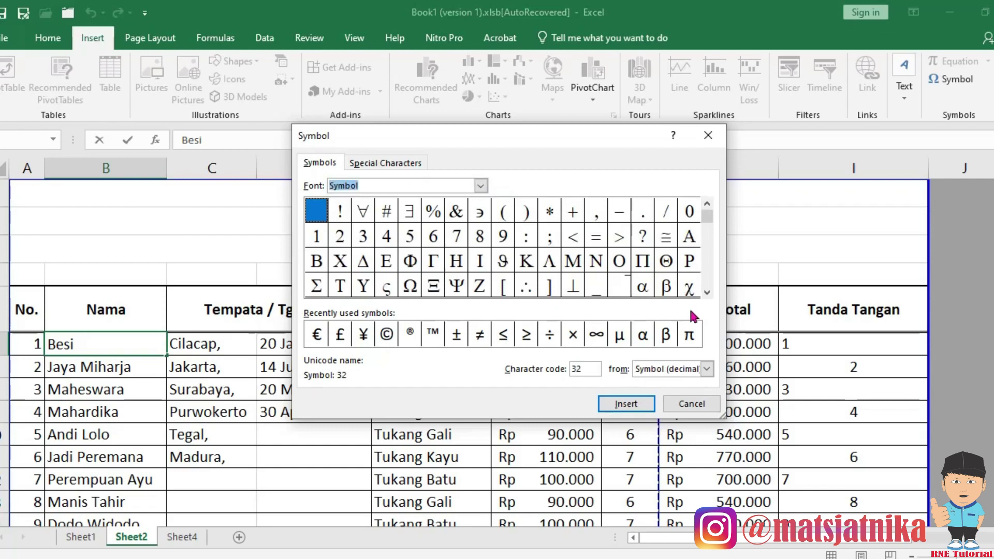
# Insert the empty-set ∅ after Besi in B6, close the dialog, and type 12.
pyautogui.click(708, 293)
pyautogui.click(707, 293)
pyautogui.click(707, 293)
pyautogui.click(707, 293)
pyautogui.click(707, 293)
pyautogui.click(708, 293)
pyautogui.click(707, 293)
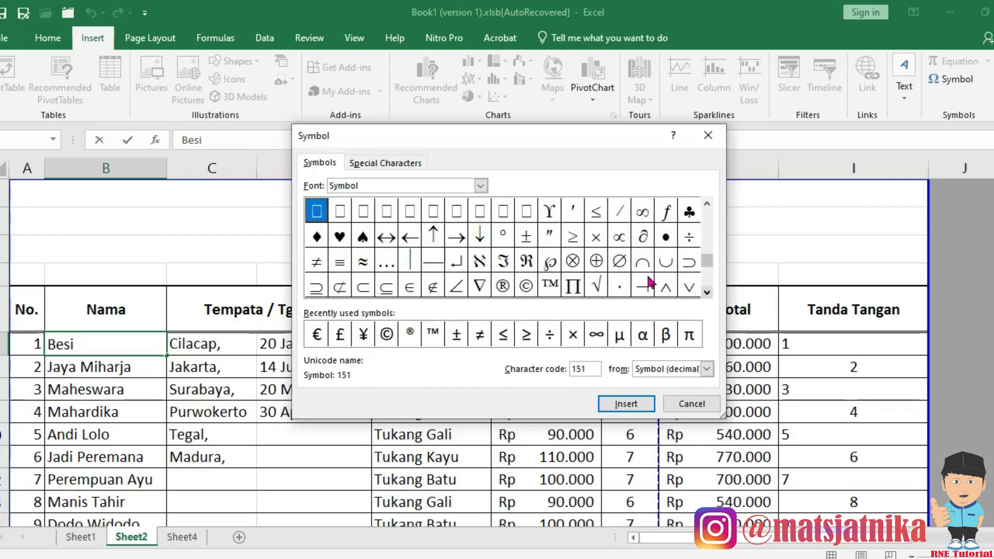
pyautogui.click(627, 270)
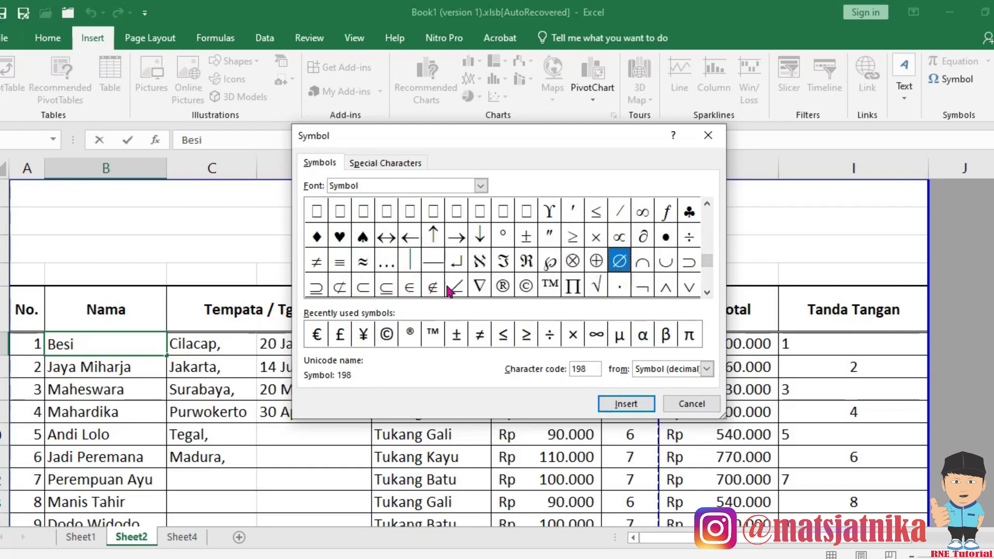
pyautogui.click(627, 404)
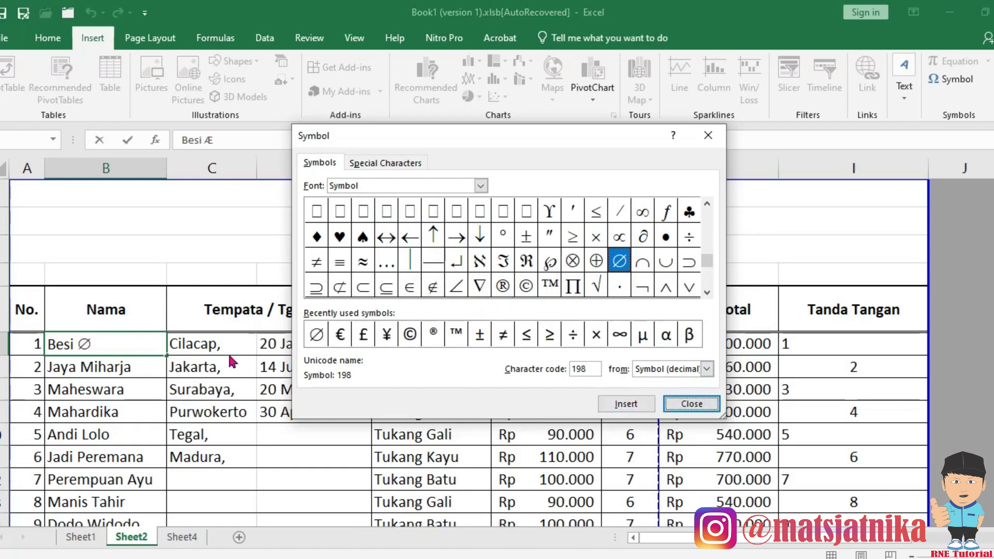
pyautogui.click(690, 407)
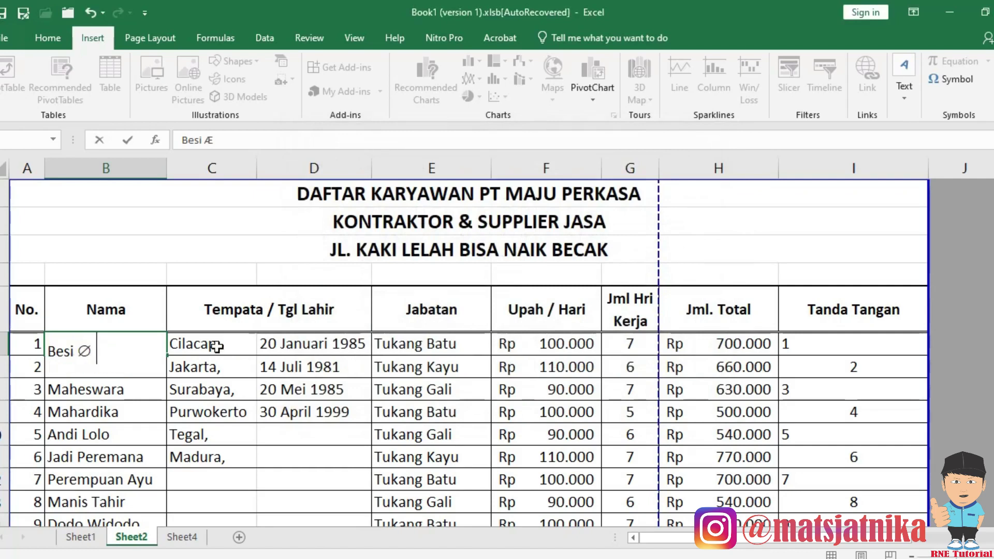
pyautogui.write('12')
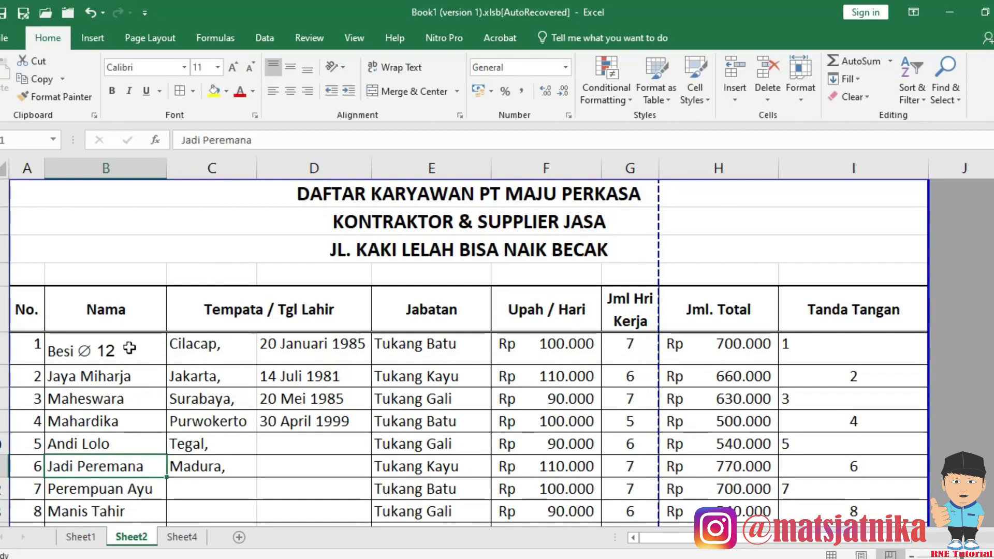
# Delete the entire Tempata / Tgl Lahir columns C and D.
pyautogui.moveTo(244, 310); pyautogui.dragTo(323, 310)
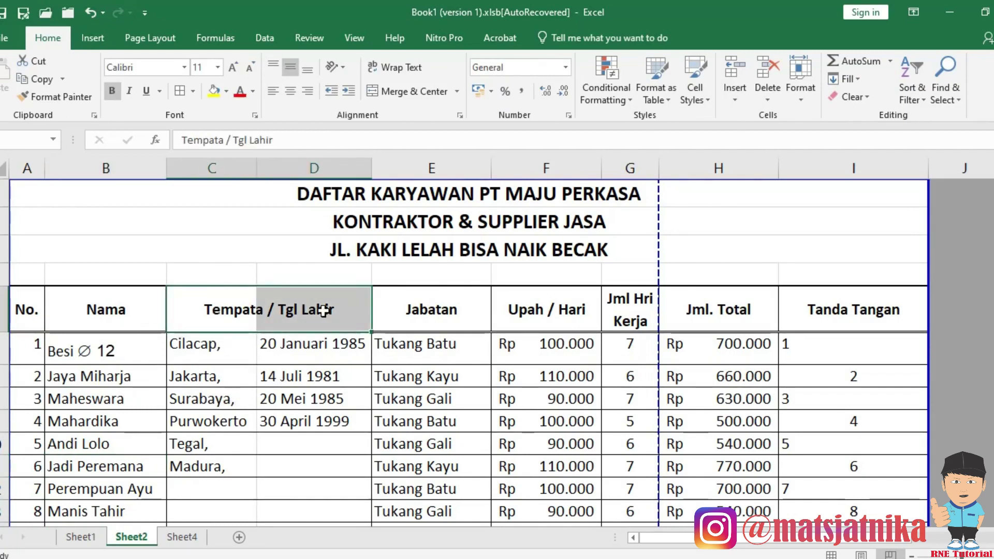
pyautogui.hotkey('ctrl', '-')
pyautogui.press('c')
pyautogui.press('Return')
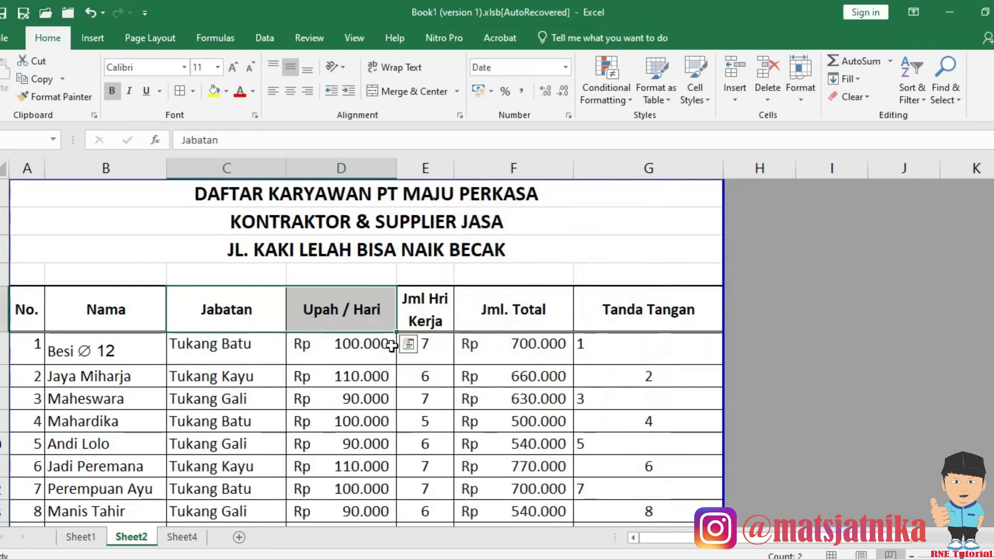
pyautogui.click(392, 345)
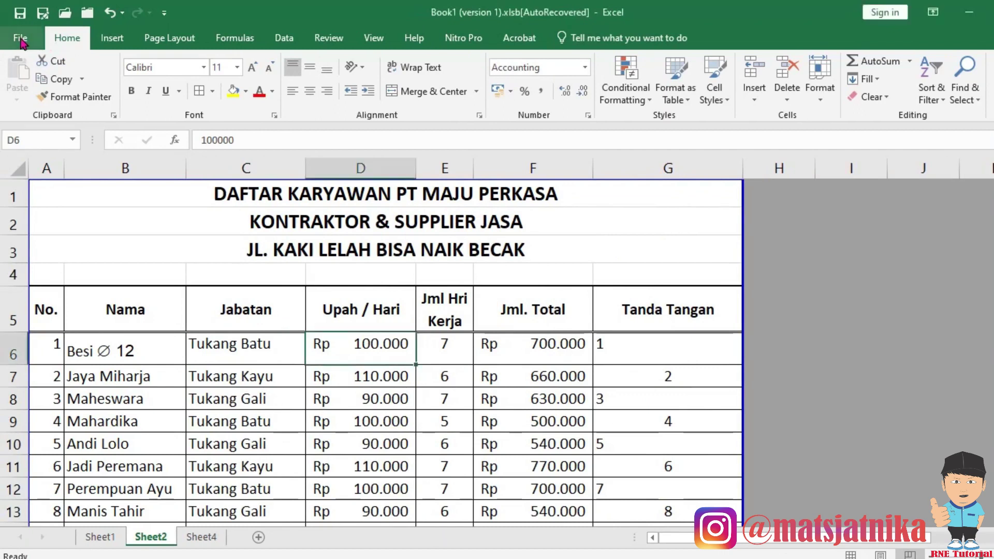
# Save the workbook to Documents under the file name 'daftar pekerja'.
pyautogui.click(21, 39)
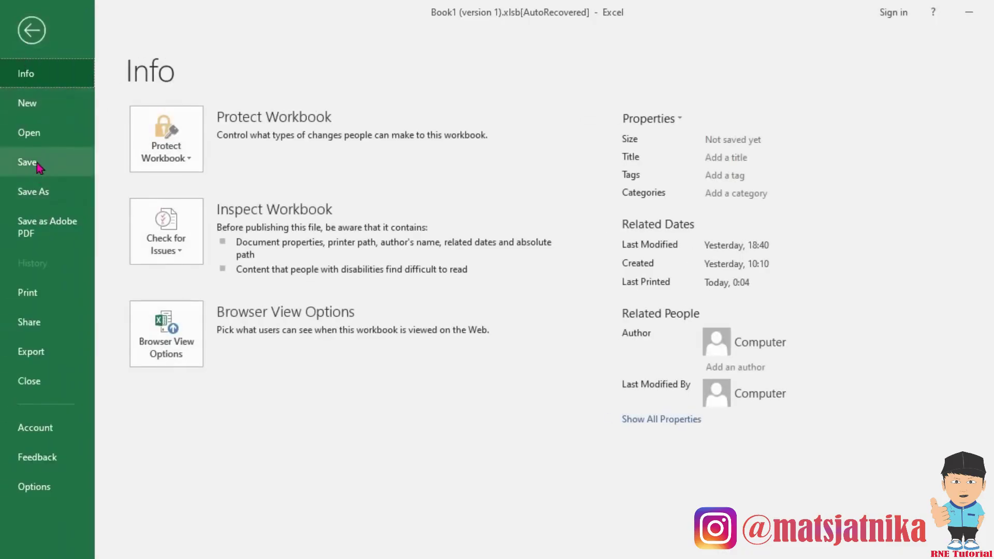
pyautogui.click(51, 191)
pyautogui.click(210, 212)
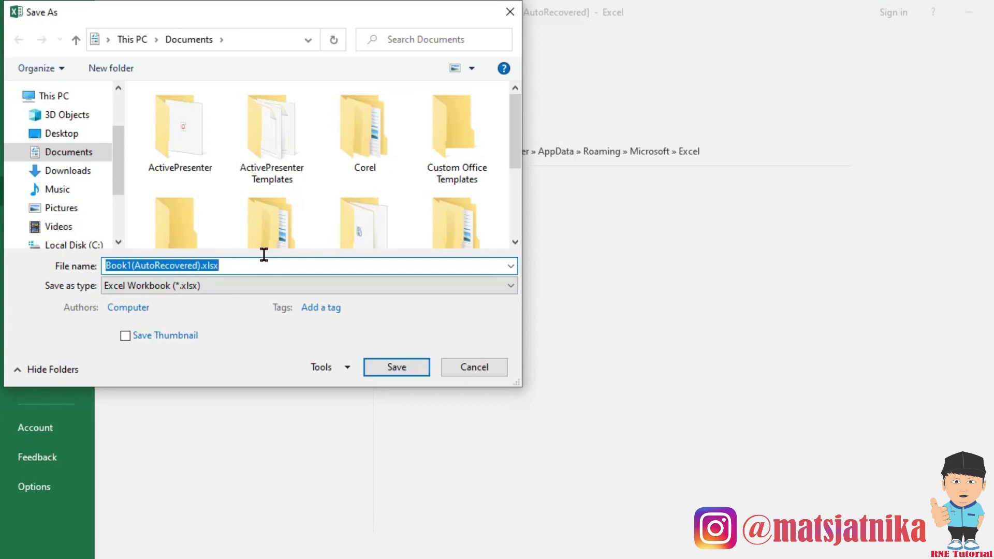
pyautogui.write('daf')
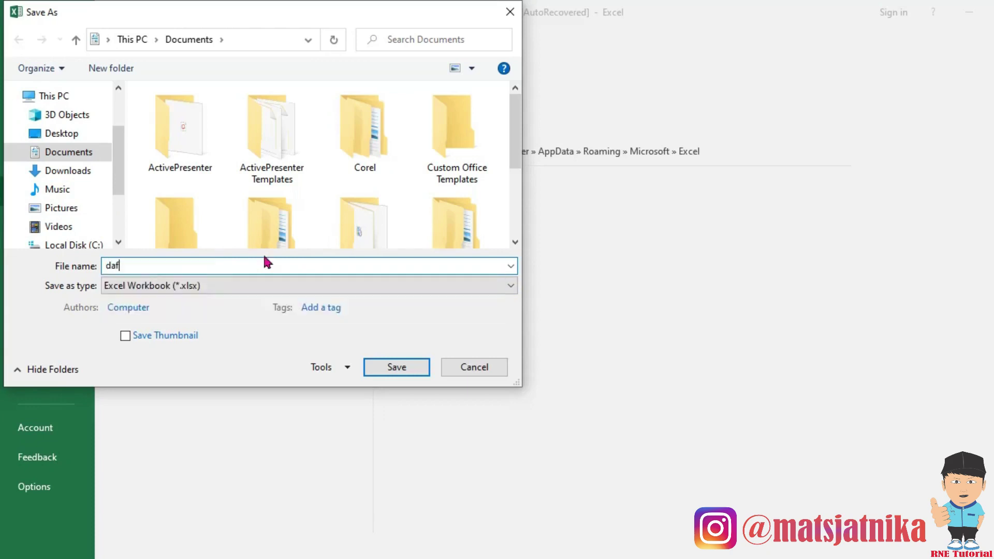
pyautogui.write('tar pek')
pyautogui.write('erja')
pyautogui.click(396, 368)
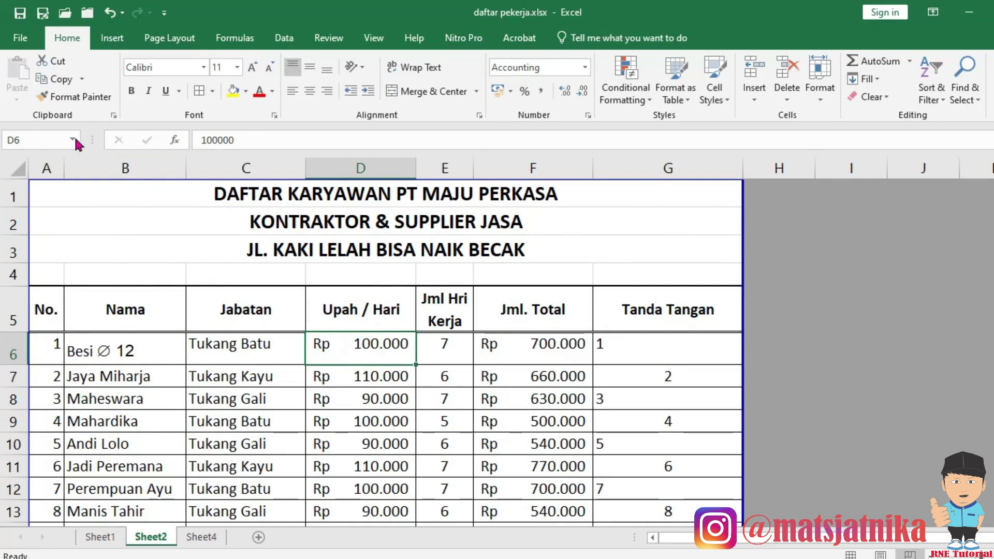
# Export the sheet to Documents as the PDF file 'daftar pekerja.pdf'.
pyautogui.click(23, 44)
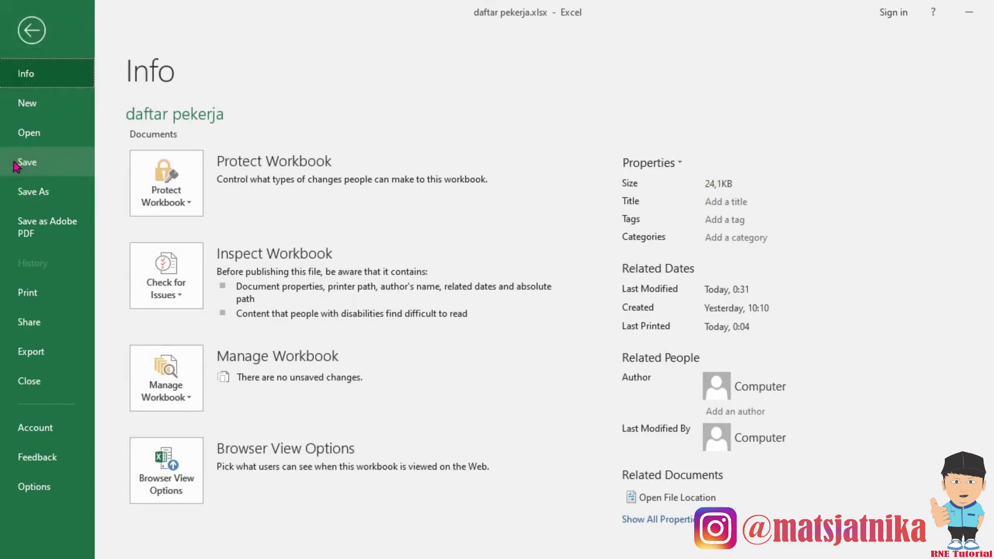
pyautogui.click(33, 194)
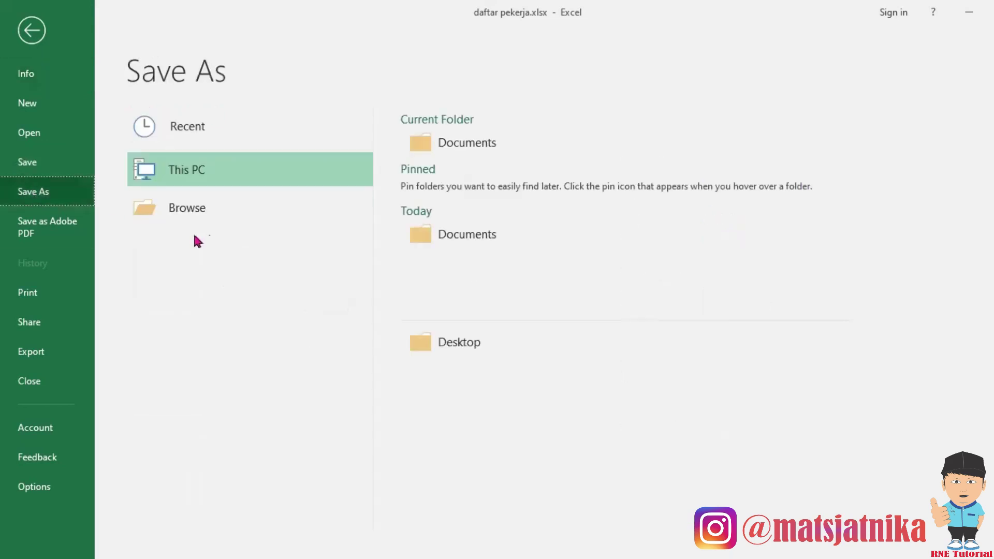
pyautogui.click(202, 208)
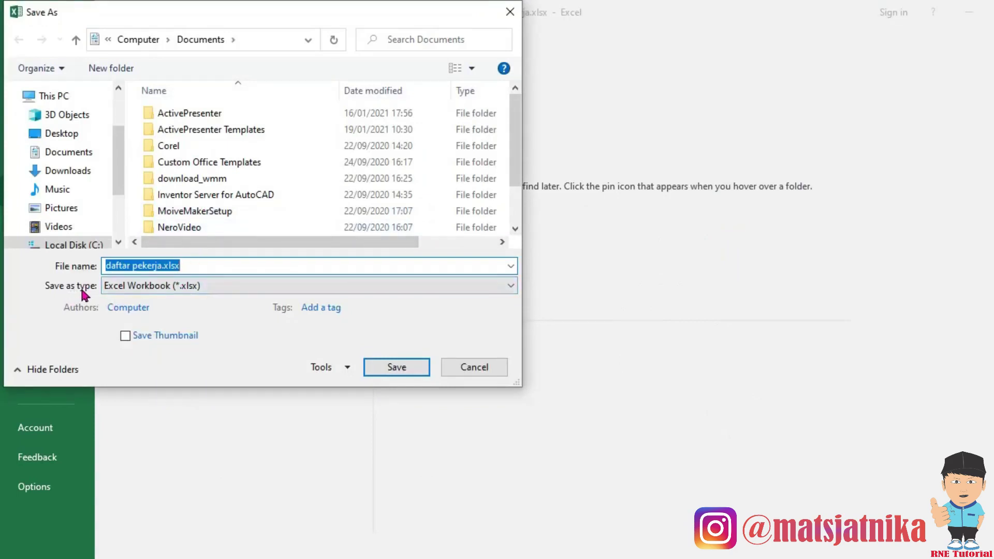
pyautogui.click(133, 286)
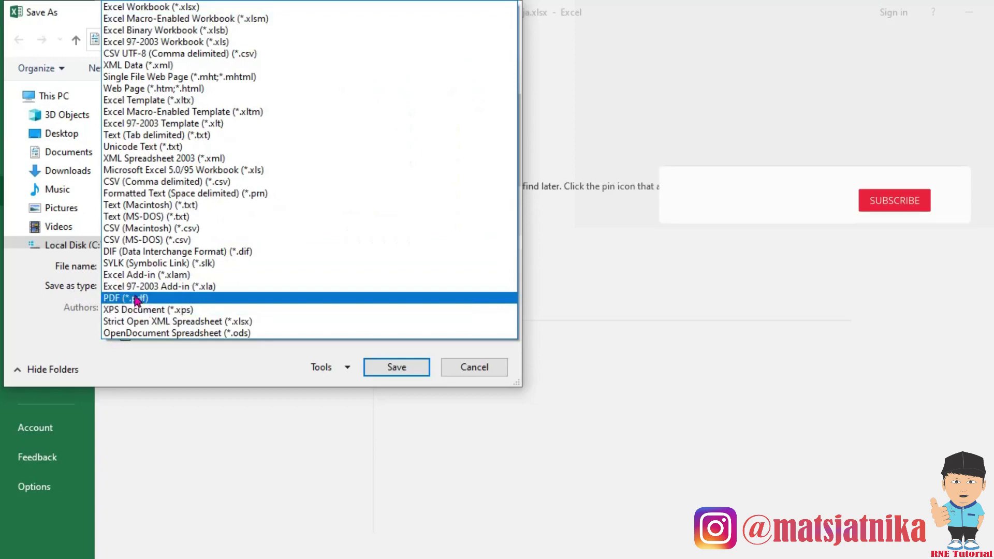
pyautogui.click(134, 298)
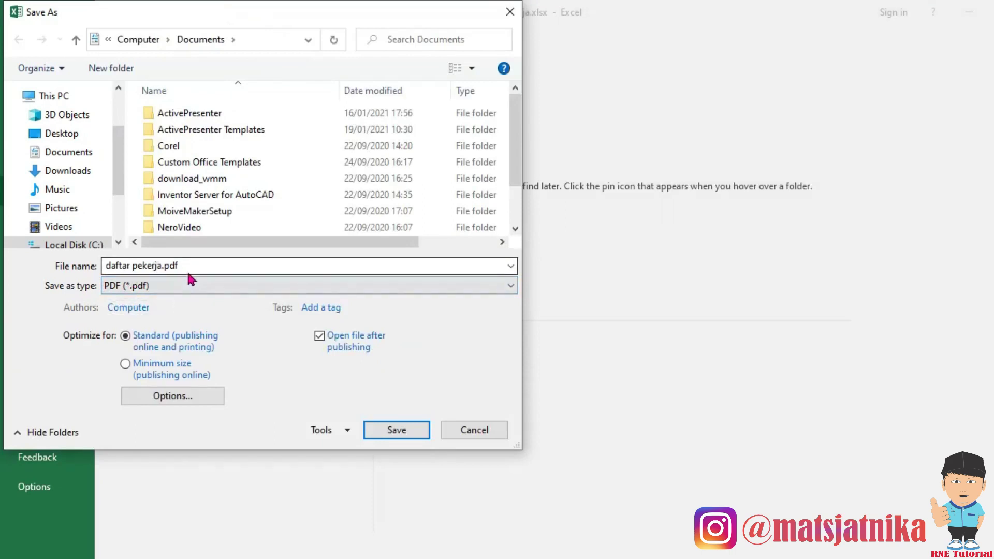
pyautogui.click(404, 435)
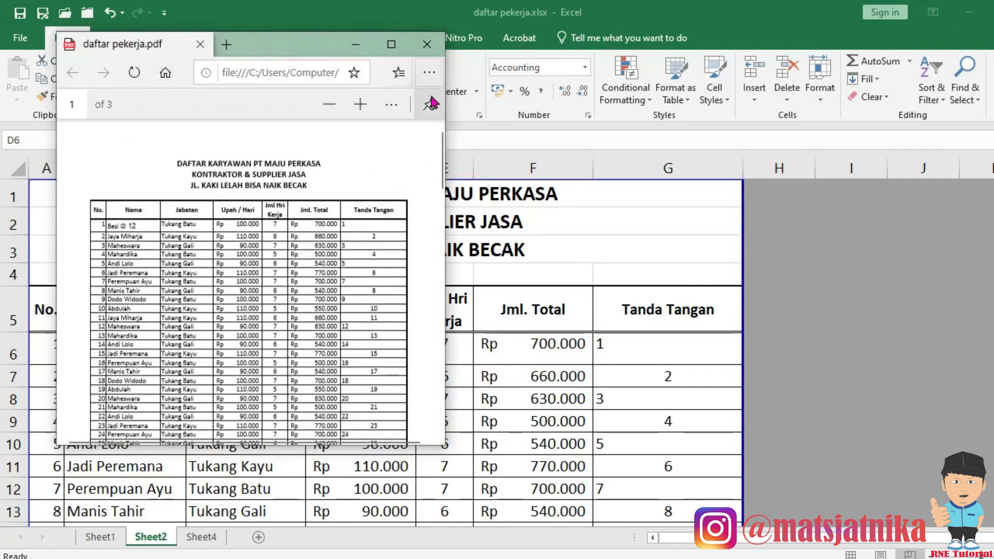
# Maximize the PDF, scroll to page 3's totals (Jumlah Rp 1.000.000), then close Edge.
pyautogui.click(392, 47)
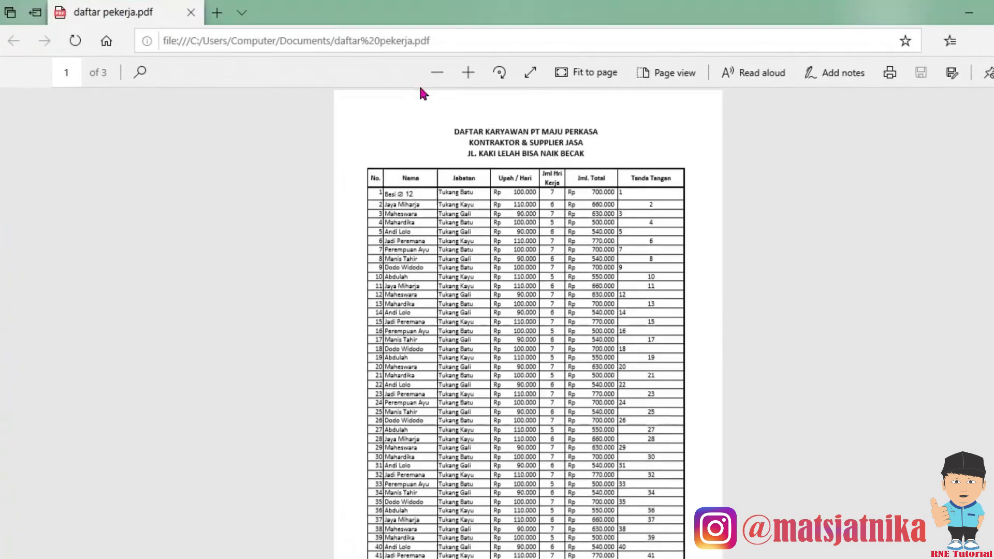
pyautogui.scroll(-15, 761, 317)
pyautogui.scroll(-10, 760, 320)
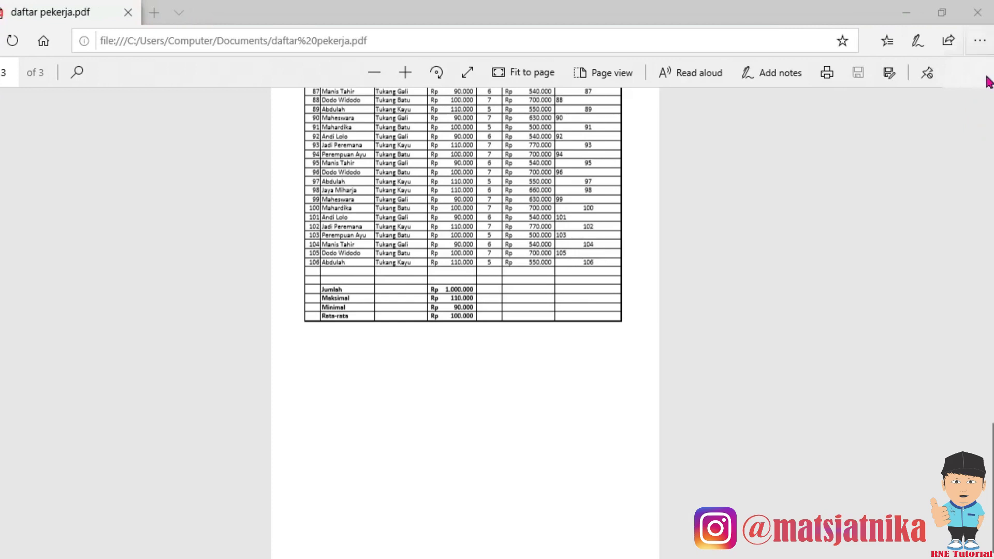
pyautogui.click(979, 13)
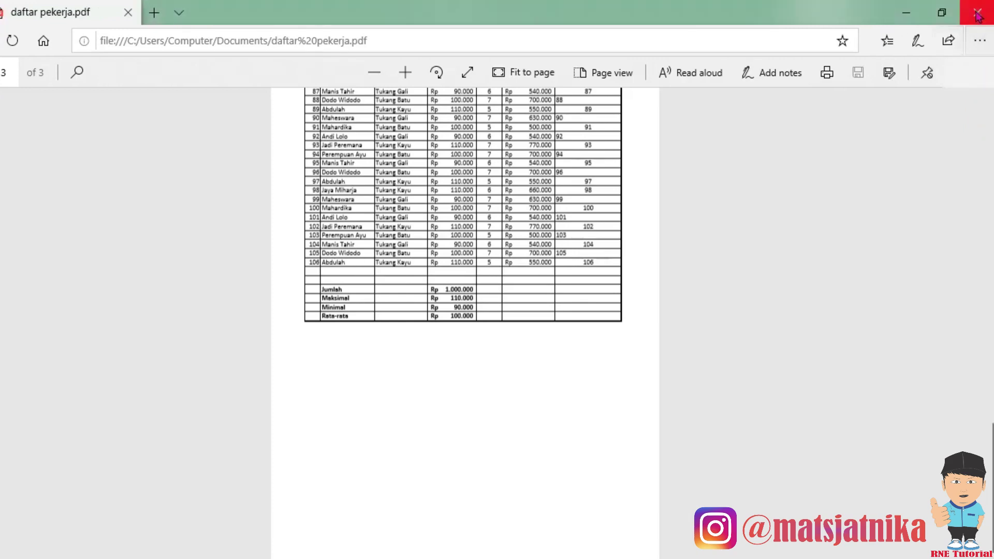